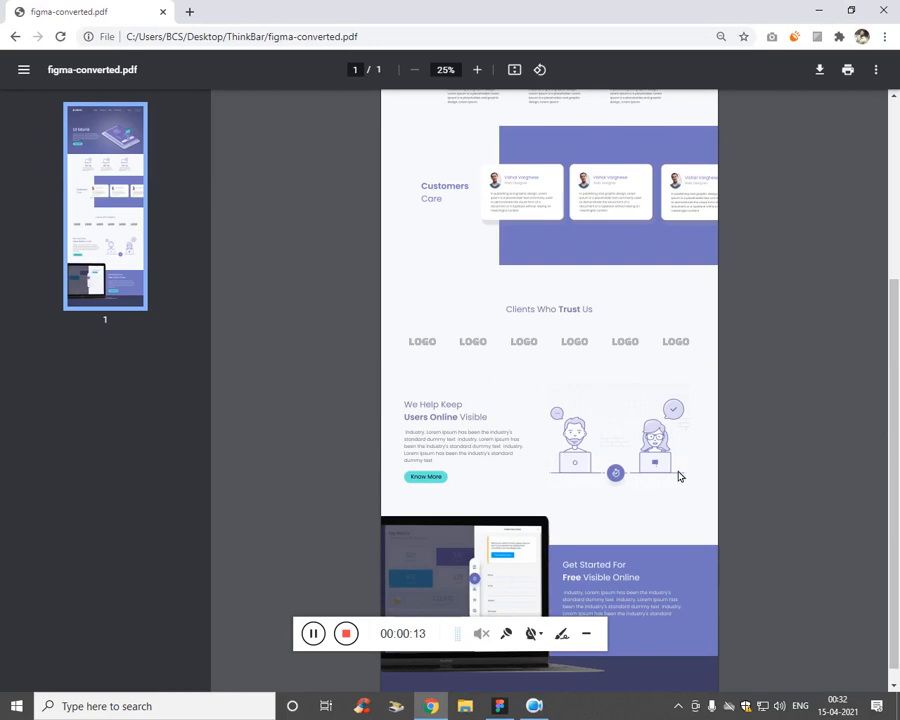
Step: Review the elevio landing-page mock-up in figma-converted.pdf, then switch to the Figma draft
scroll(678, 476, down, 1)
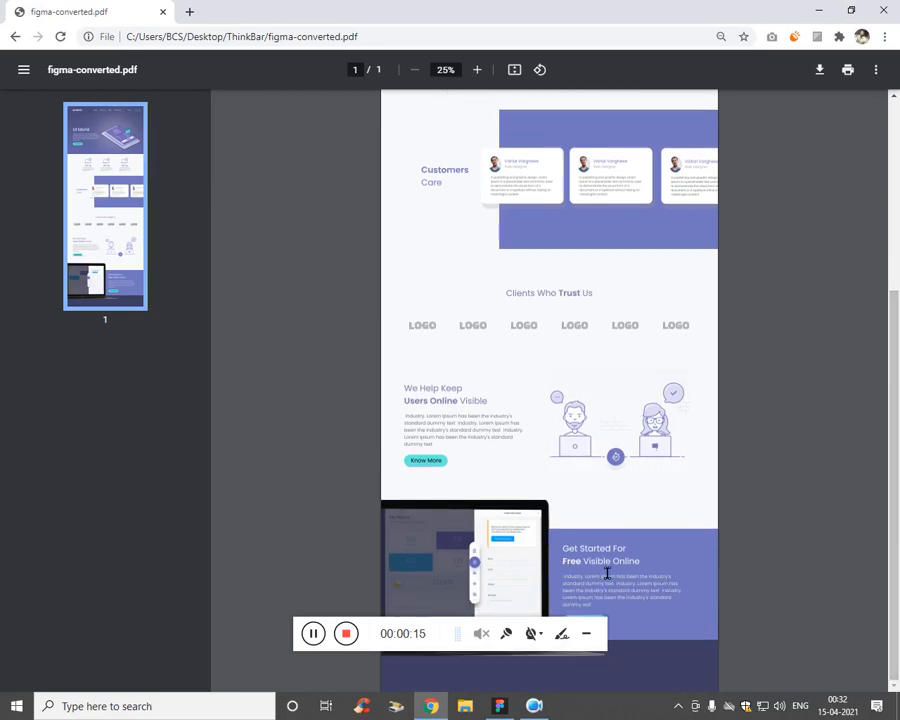
scroll(863, 596, up, 5)
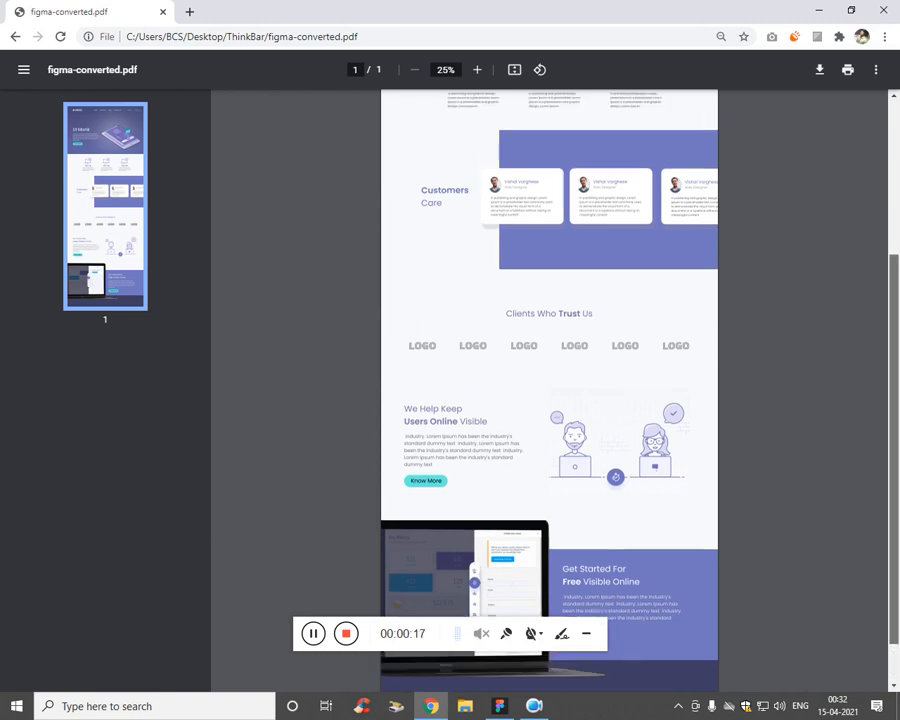
drag(897, 365, 894, 593)
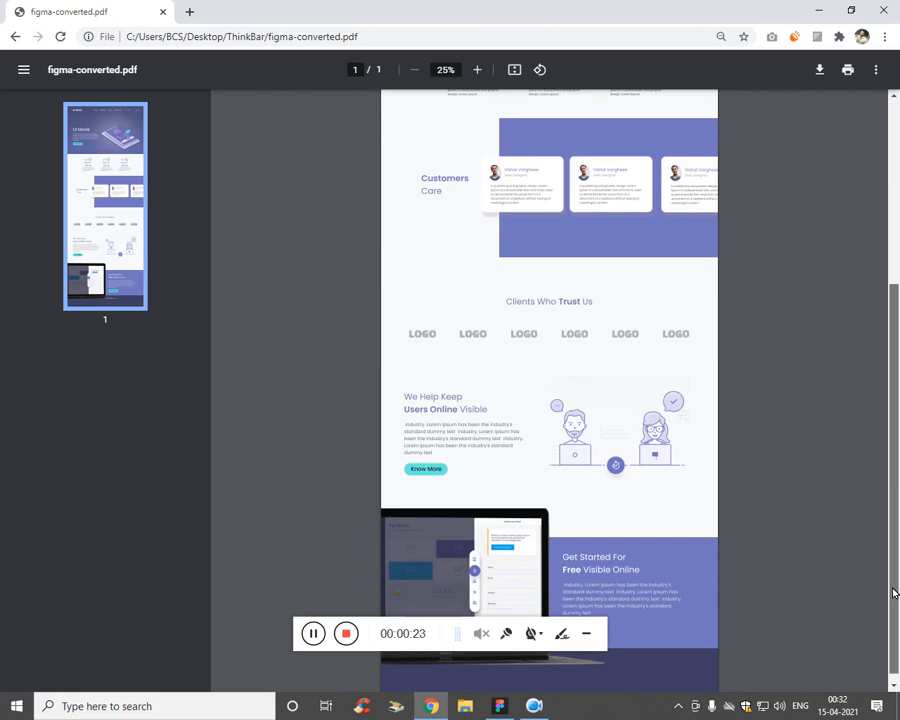
drag(894, 593, 896, 404)
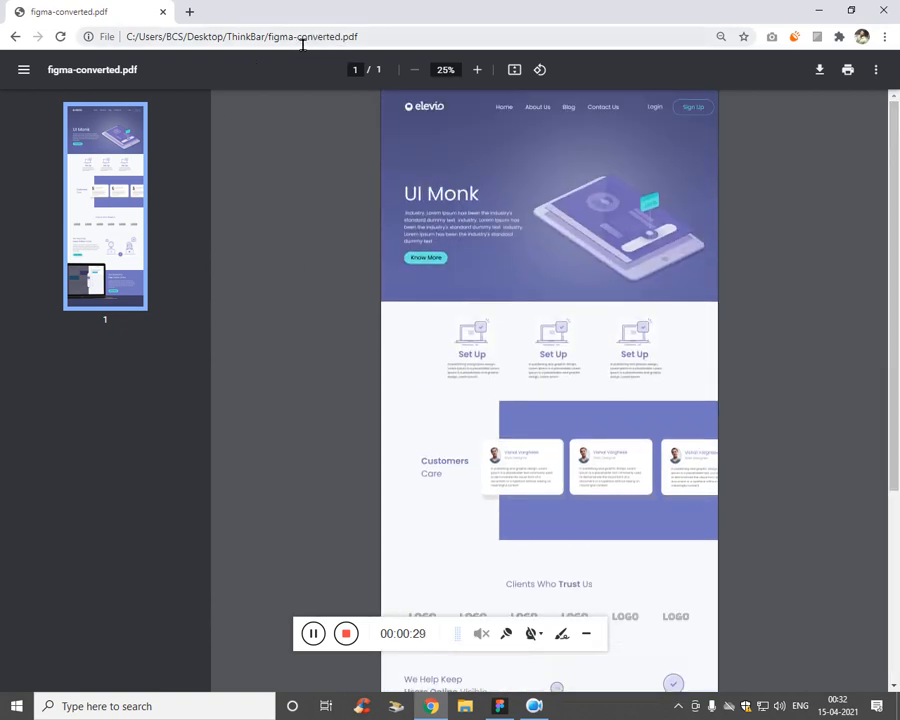
drag(270, 37, 377, 40)
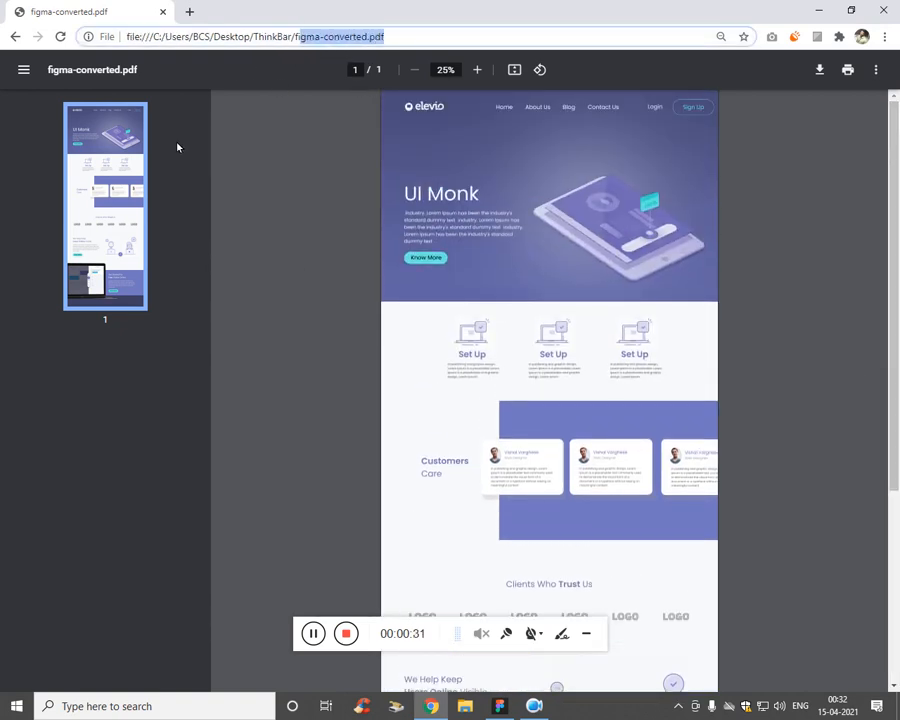
click(499, 705)
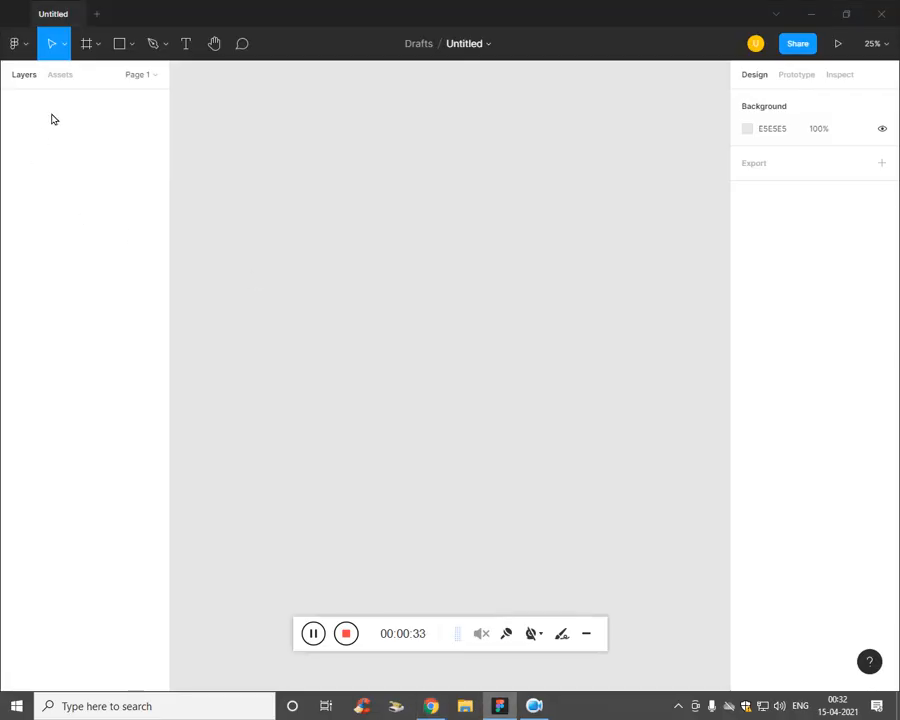
Step: Switch to the Move tool and look over the pages list and main menu
click(63, 45)
click(55, 212)
click(98, 80)
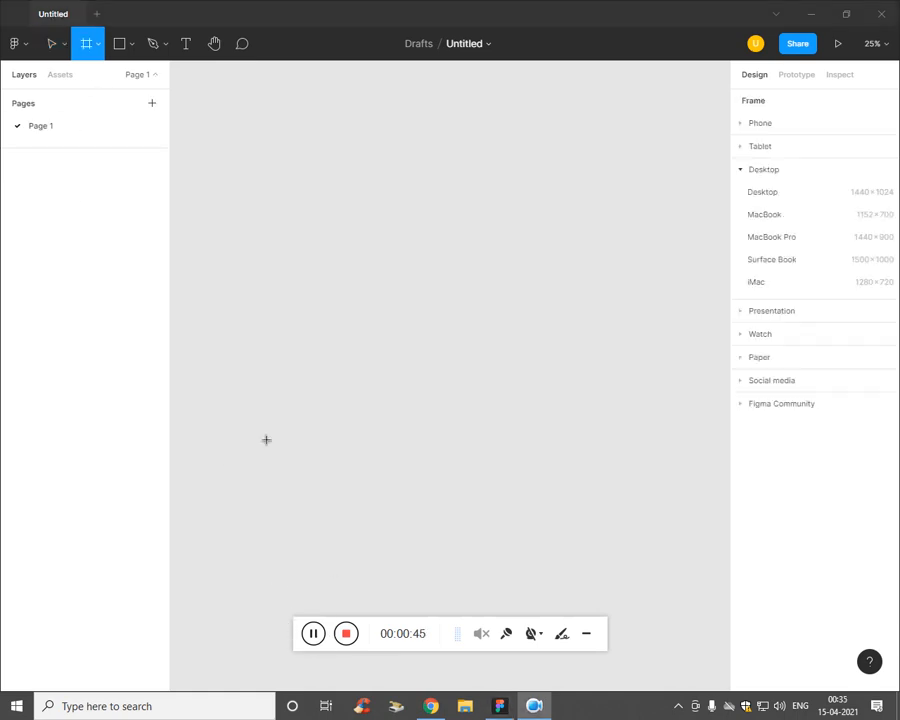
click(22, 44)
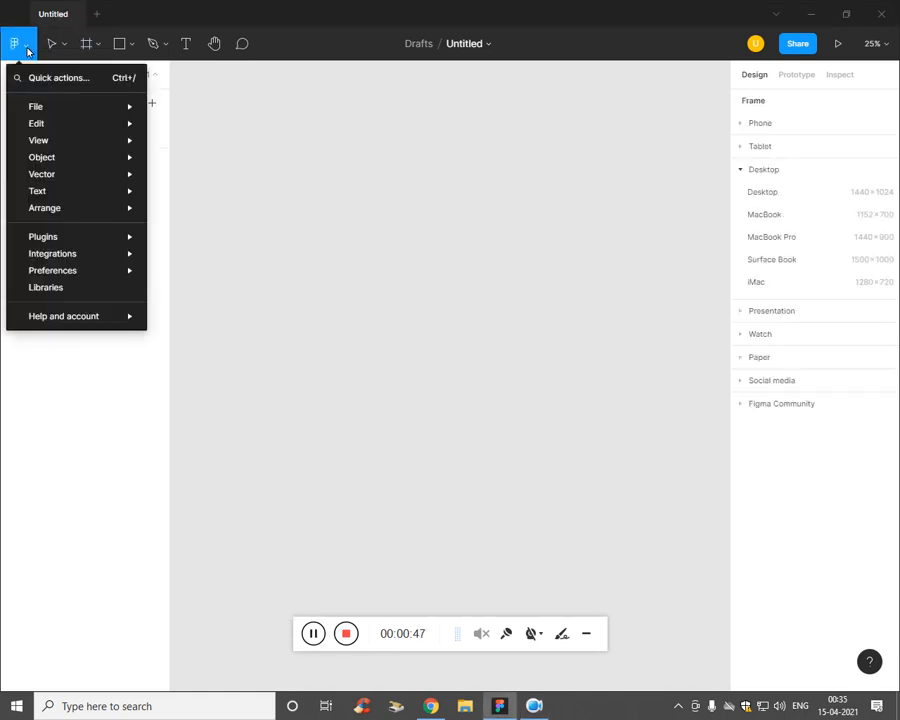
click(101, 48)
click(100, 48)
click(132, 48)
Step: Place the landing-page image from disk onto the canvas
click(133, 48)
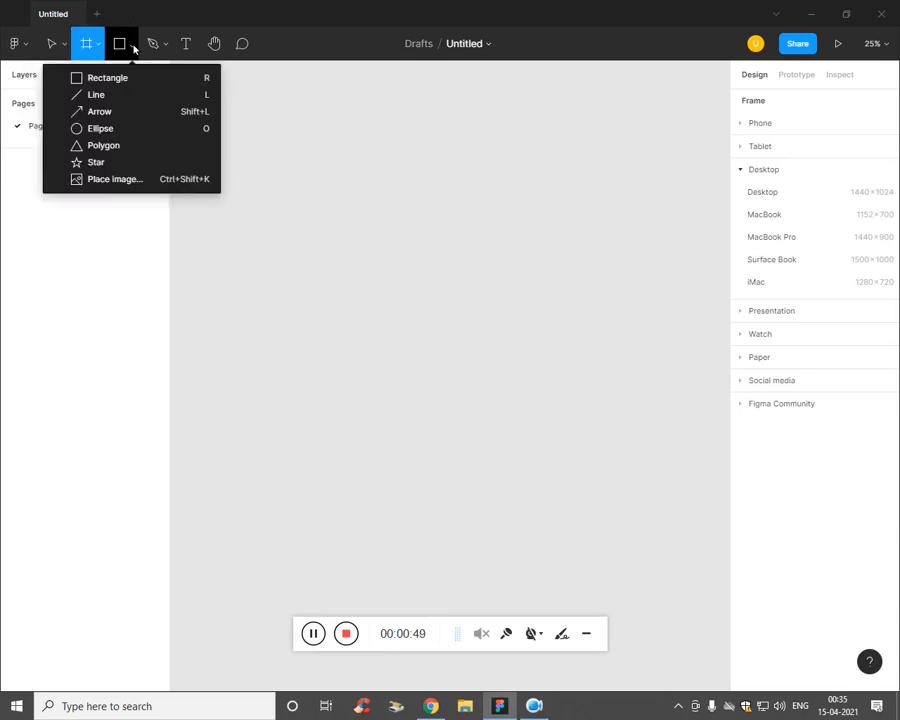
click(125, 180)
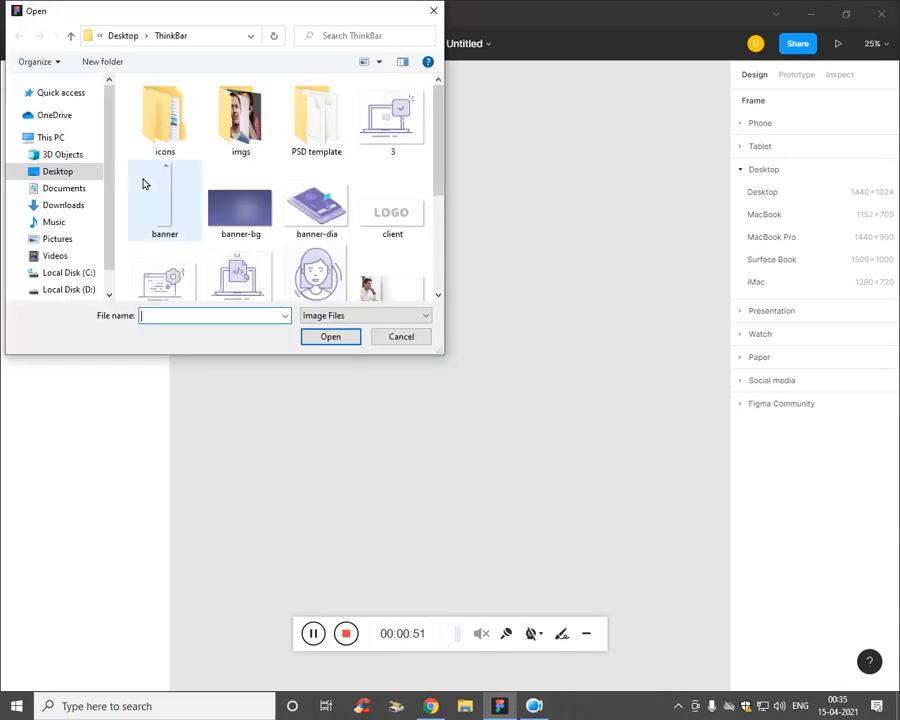
drag(440, 141, 442, 228)
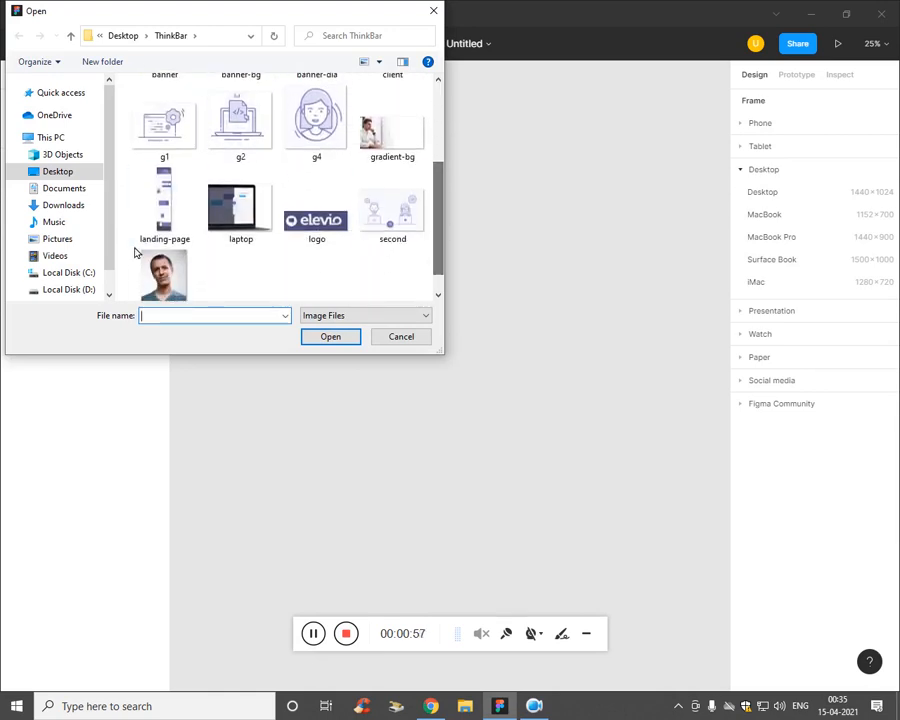
click(160, 215)
click(331, 337)
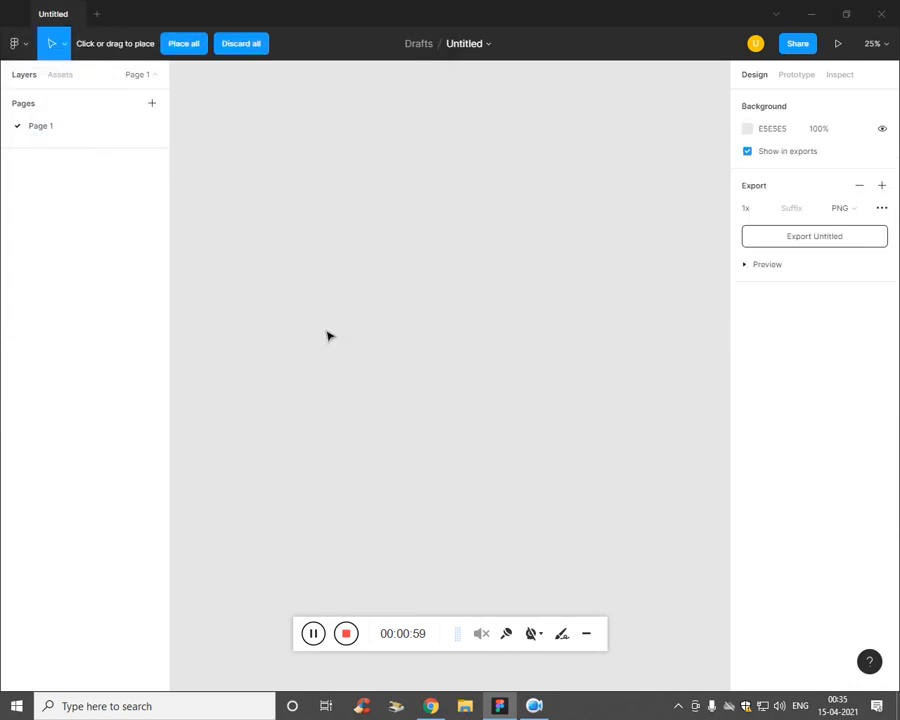
click(290, 205)
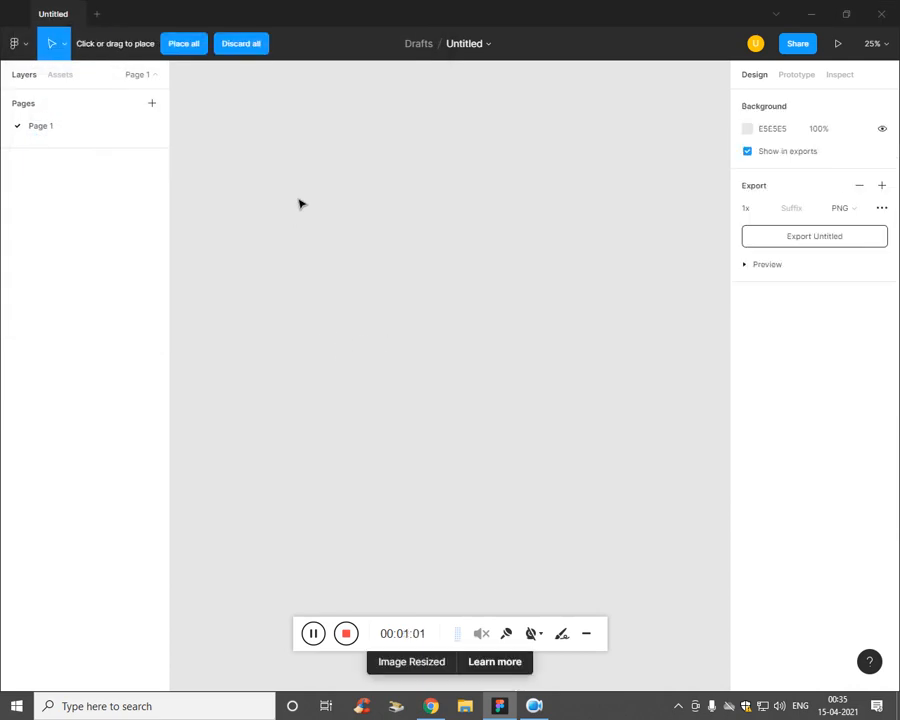
Step: Add a 1440×1024 Desktop frame and move it up beside the reference image
scroll(480, 294, up, 1)
click(14, 310)
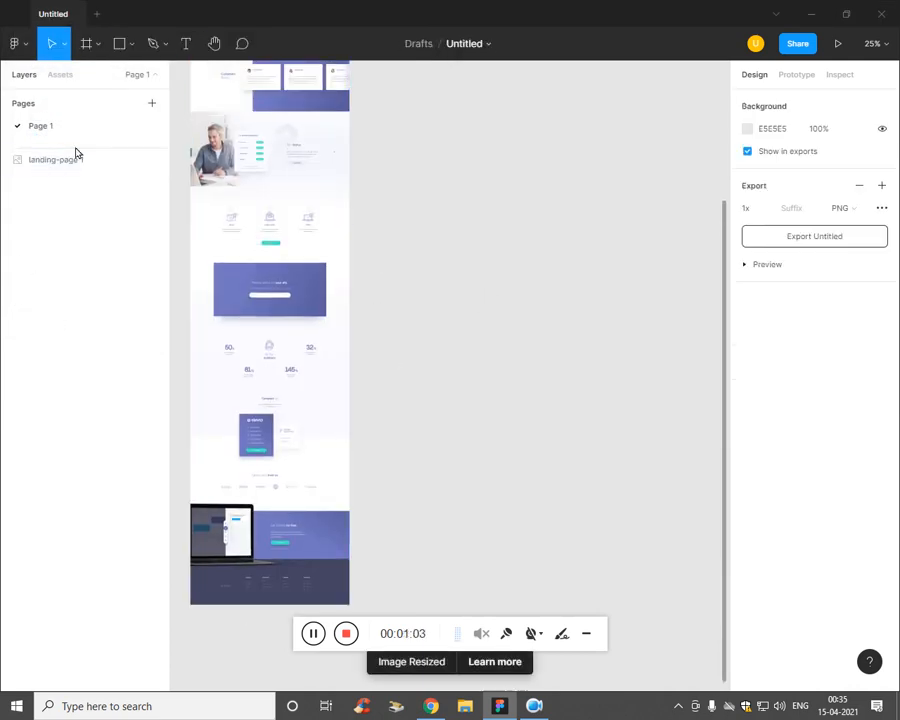
click(98, 46)
click(87, 77)
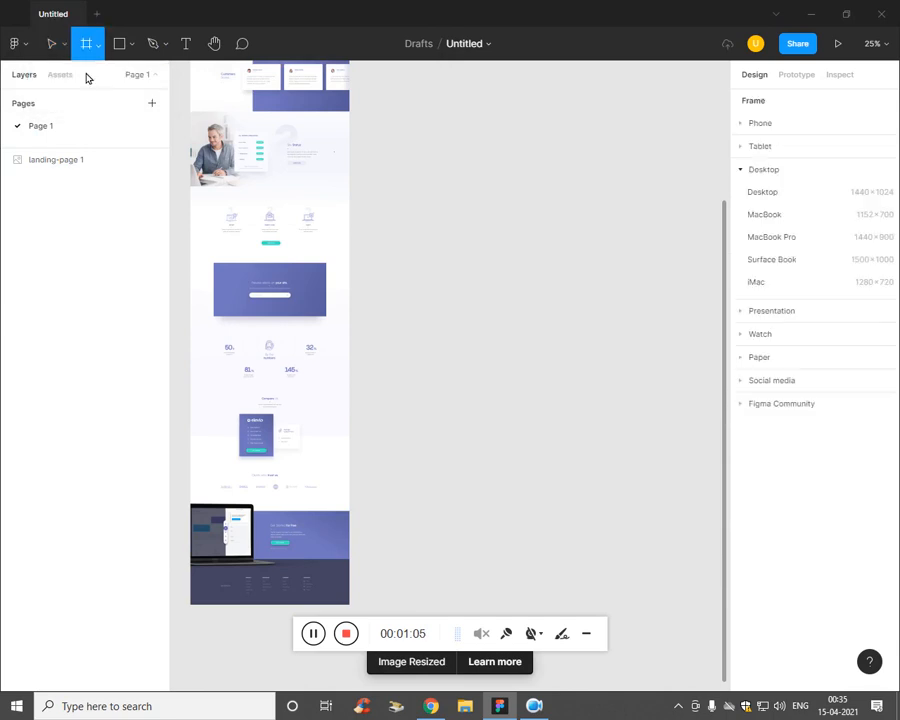
click(789, 193)
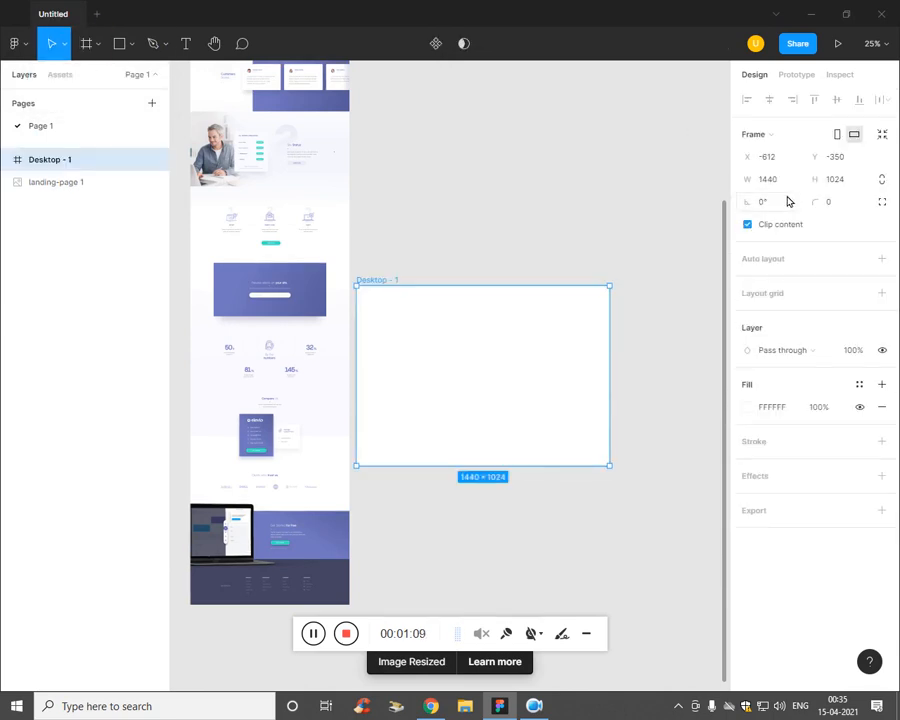
drag(544, 404, 575, 268)
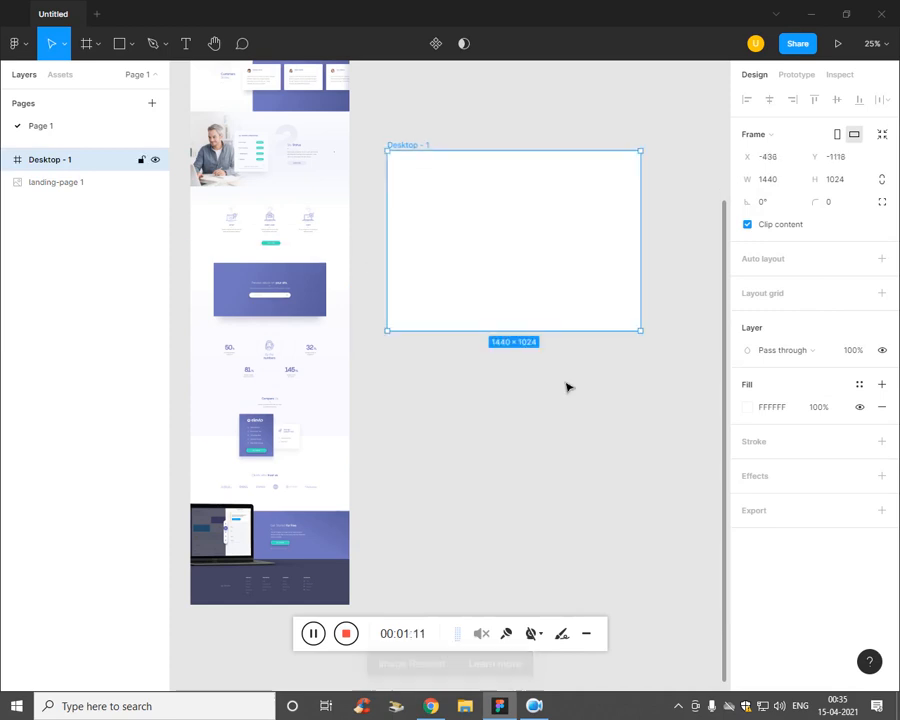
Step: Move the landing-page reference image further down on the canvas
click(568, 387)
drag(317, 148, 303, 251)
drag(289, 191, 289, 368)
drag(291, 312, 292, 387)
Step: Stretch the Desktop frame's height to about 1846 and nudge it slightly left
click(447, 284)
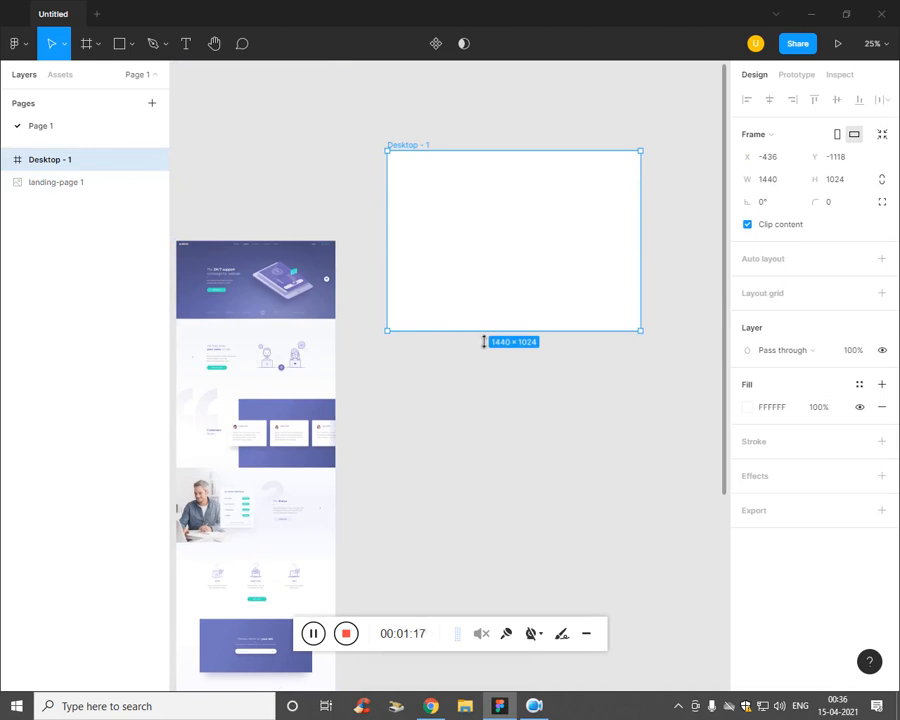
drag(484, 341, 490, 475)
scroll(416, 453, up, 1)
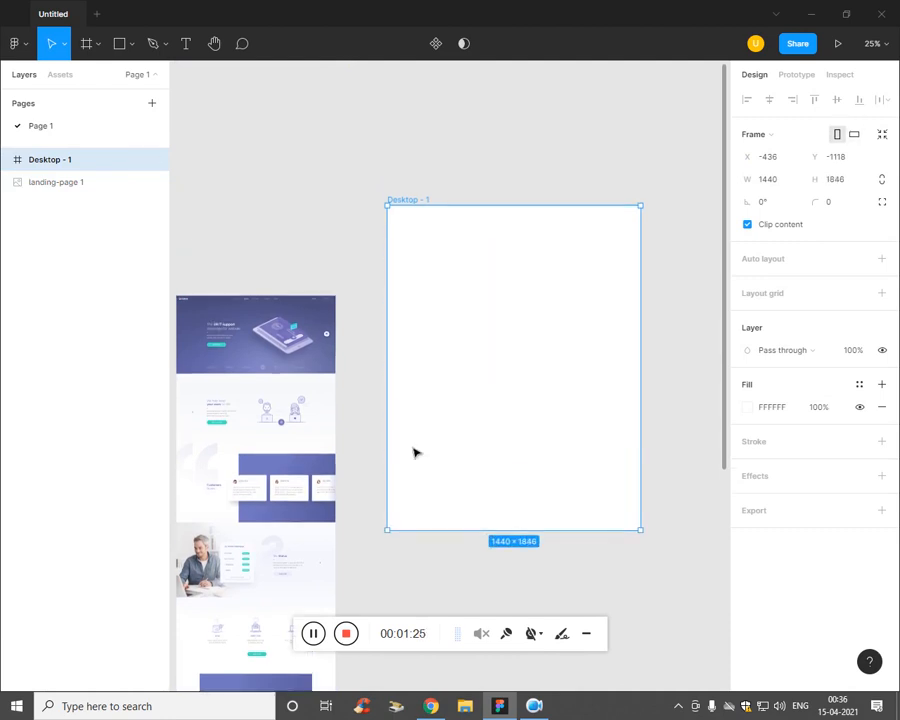
scroll(449, 371, up, 1)
drag(490, 173, 376, 257)
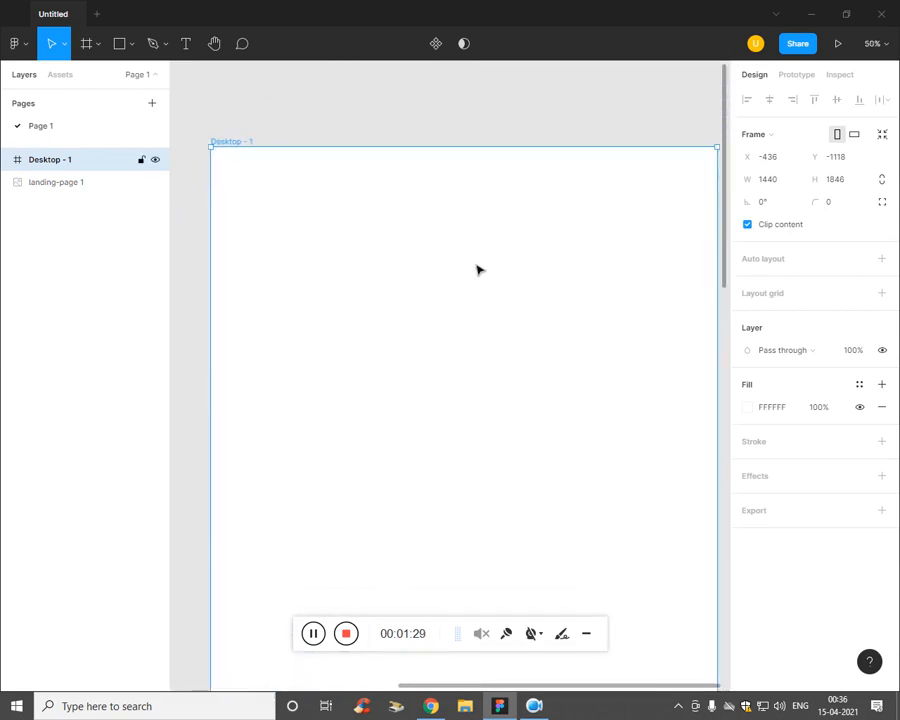
drag(478, 270, 446, 263)
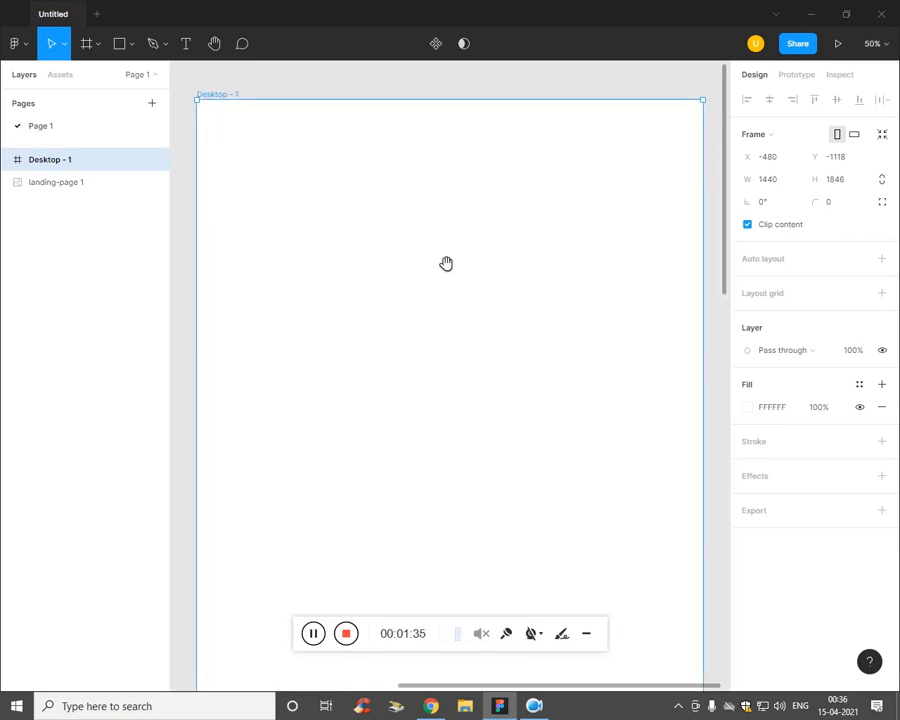
Step: Draw a 1440×1124 banner rectangle across the top of the Desktop frame
click(121, 46)
click(34, 302)
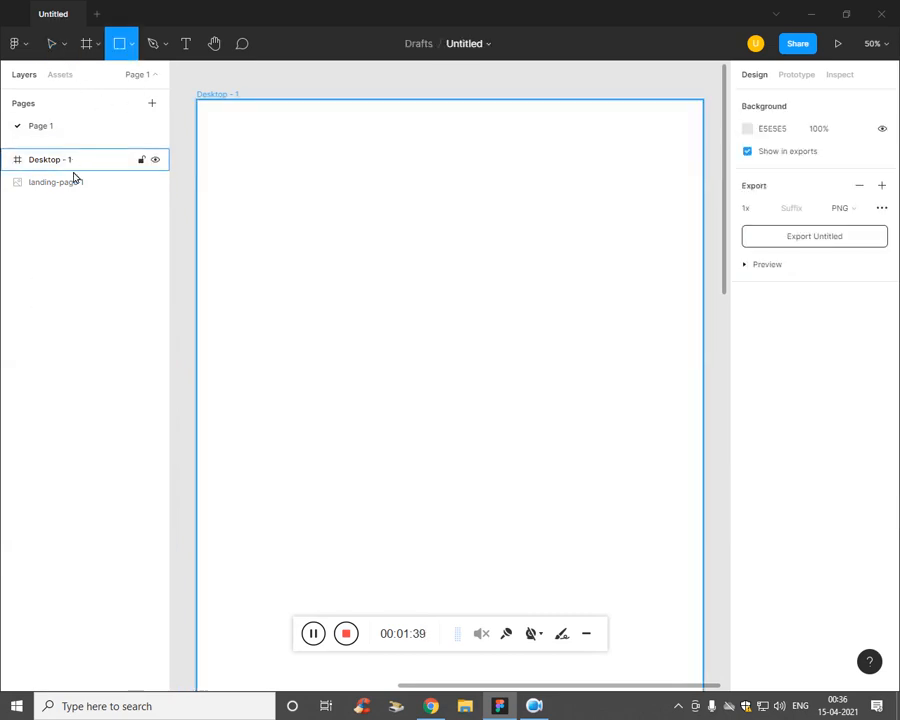
click(129, 46)
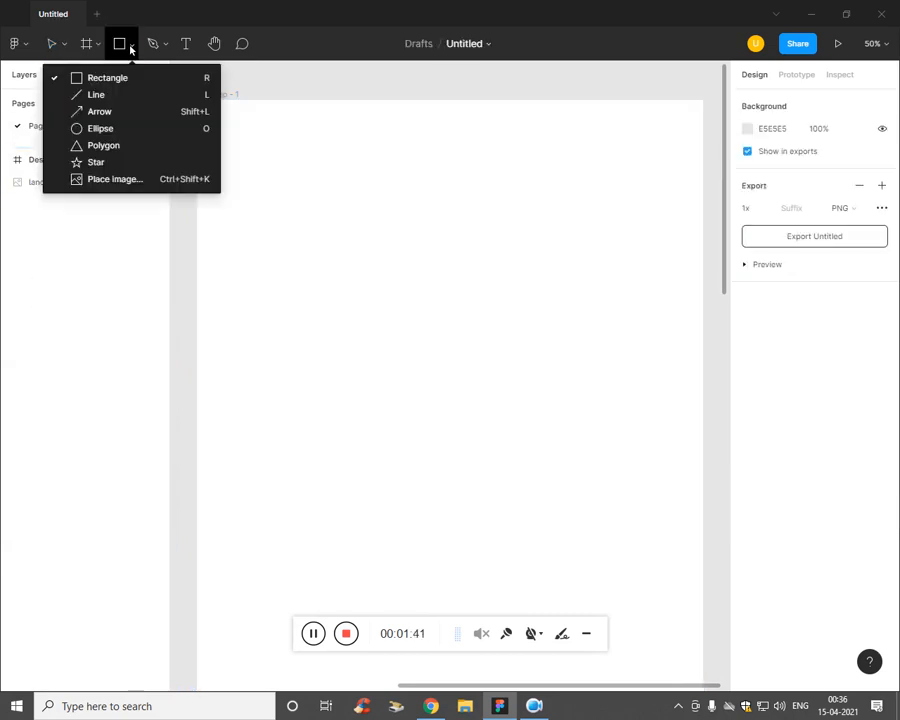
click(112, 77)
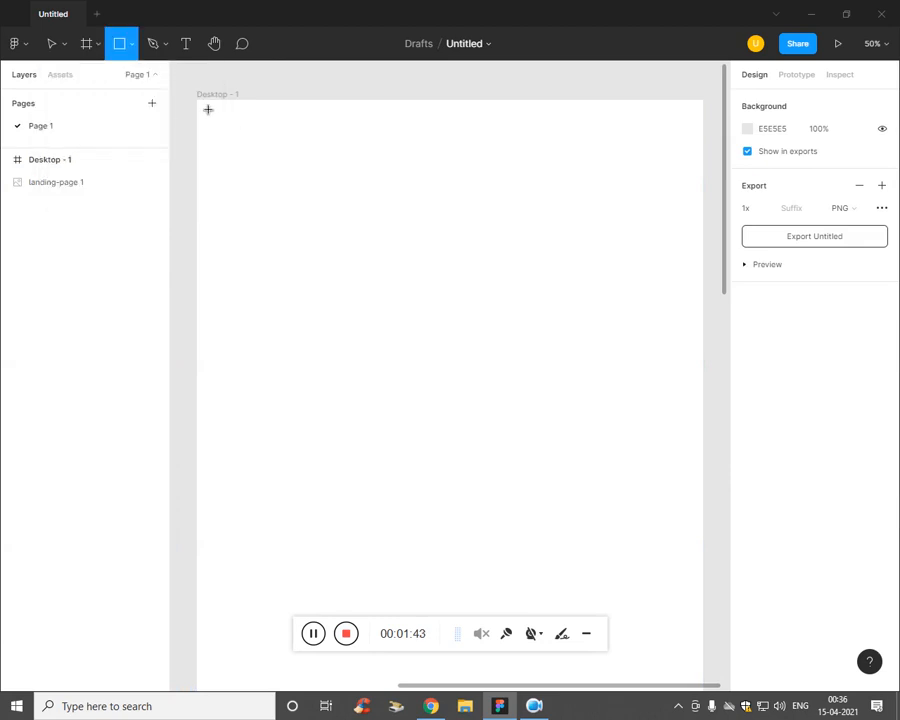
drag(208, 109, 707, 499)
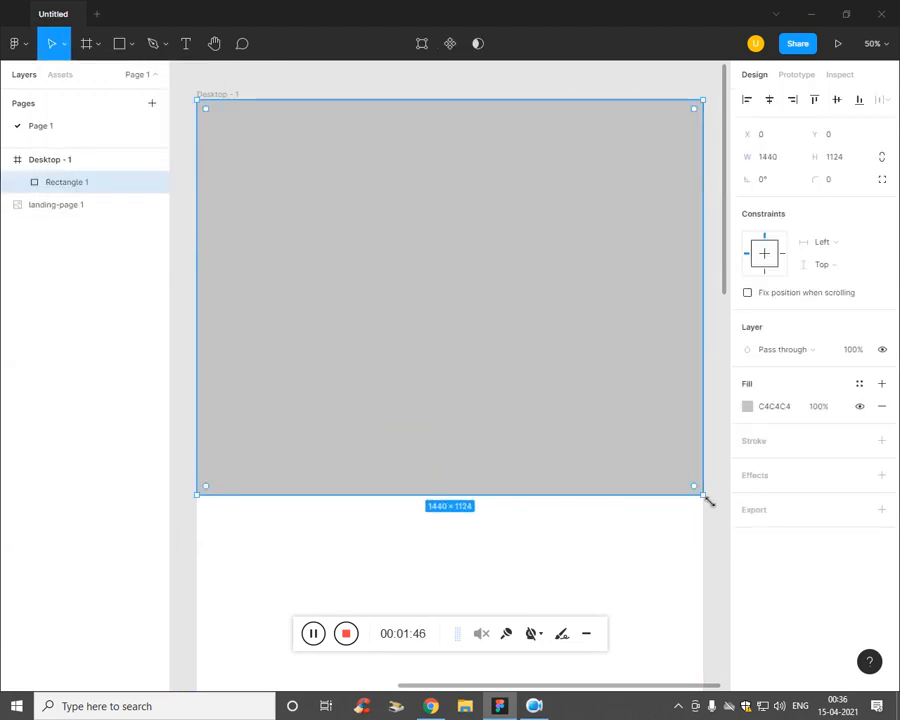
Step: Change the rectangle's fill from Solid to the banner-bg image
click(748, 408)
click(590, 326)
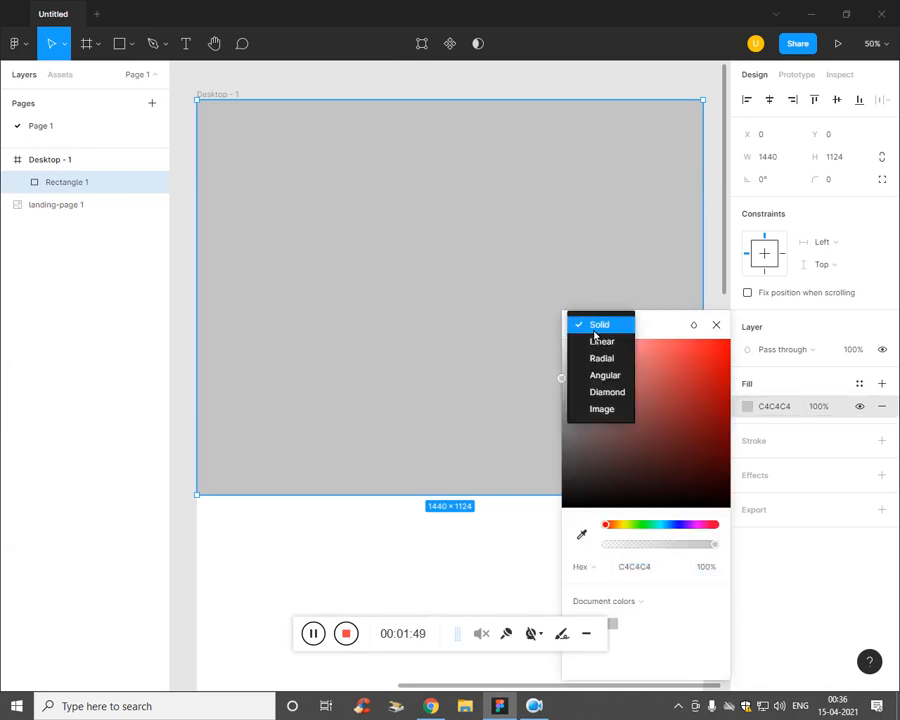
click(598, 415)
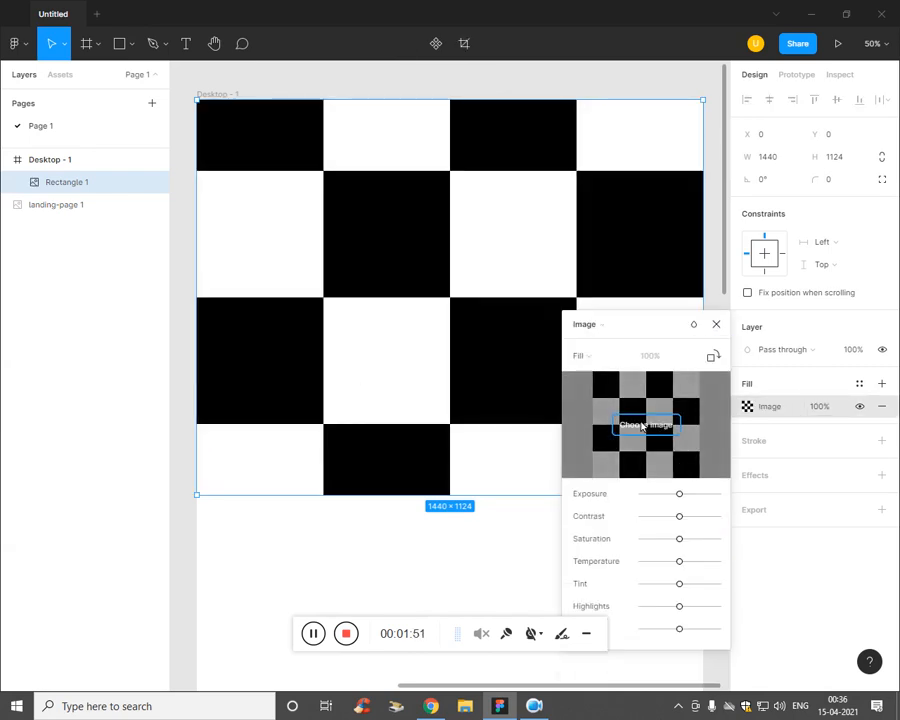
click(646, 424)
click(397, 222)
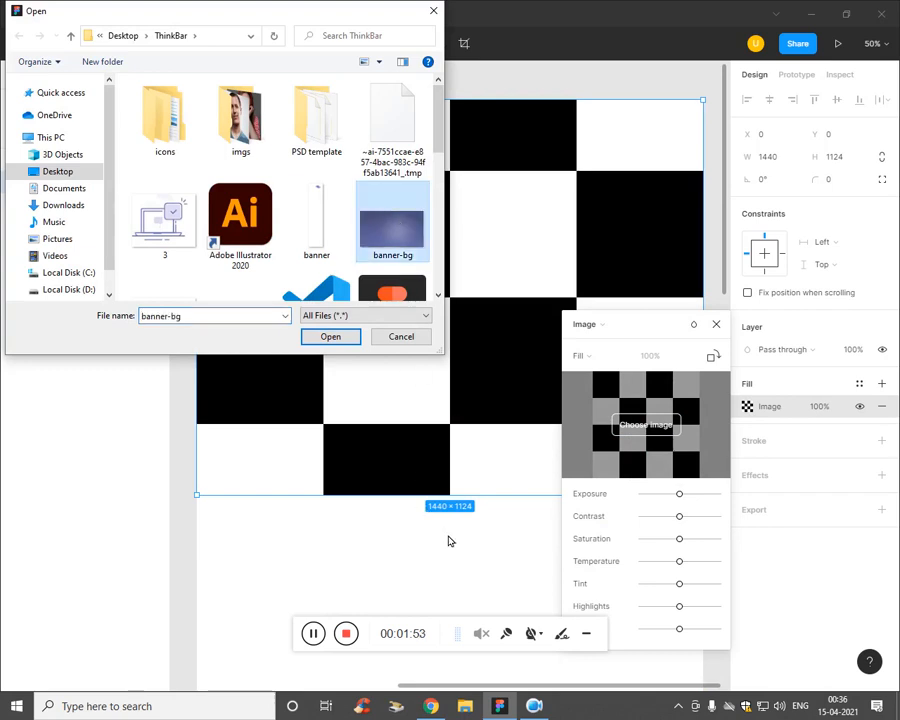
click(345, 337)
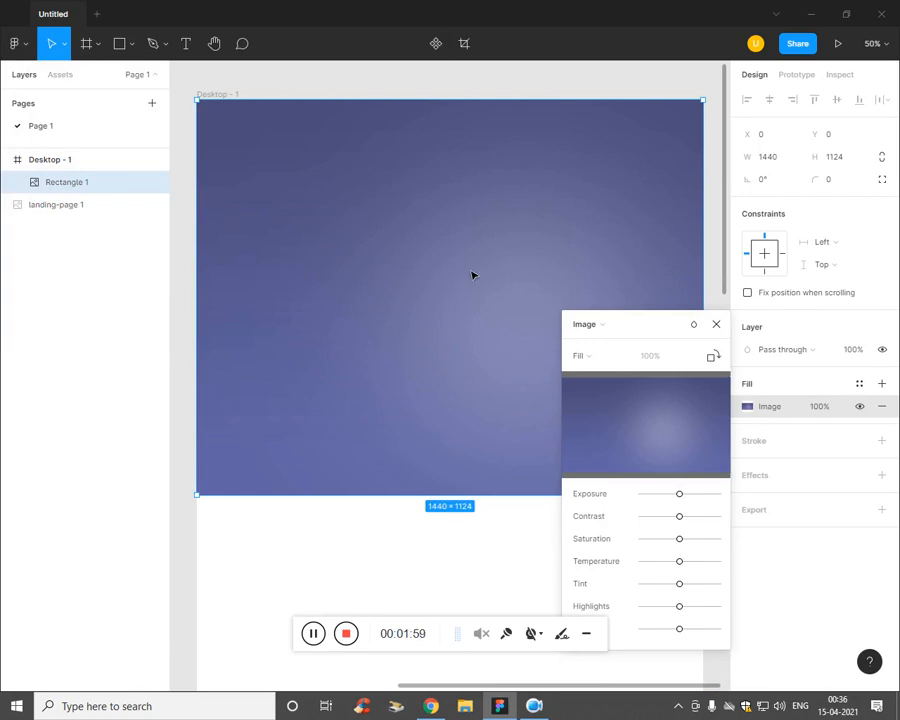
Step: Load the logo image, then undo an accidental move of the banner
click(132, 46)
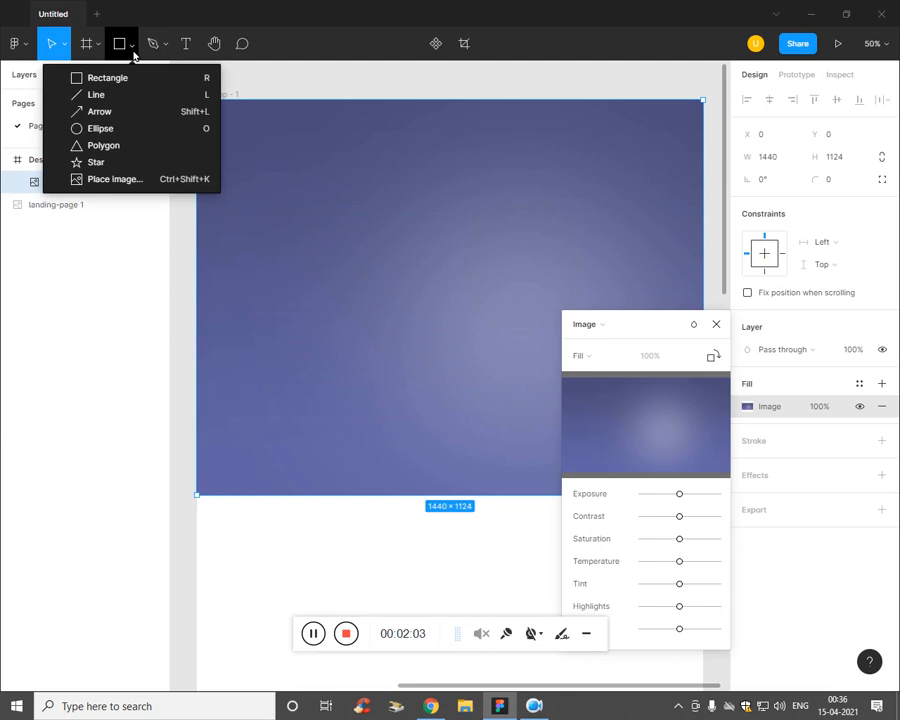
click(111, 179)
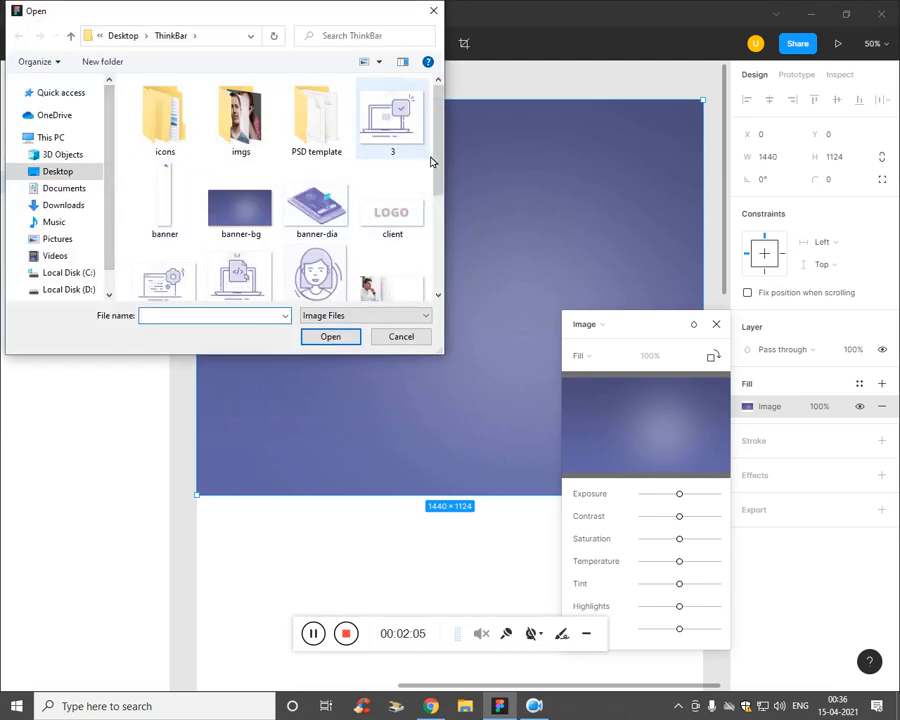
scroll(434, 175, down, 5)
click(314, 215)
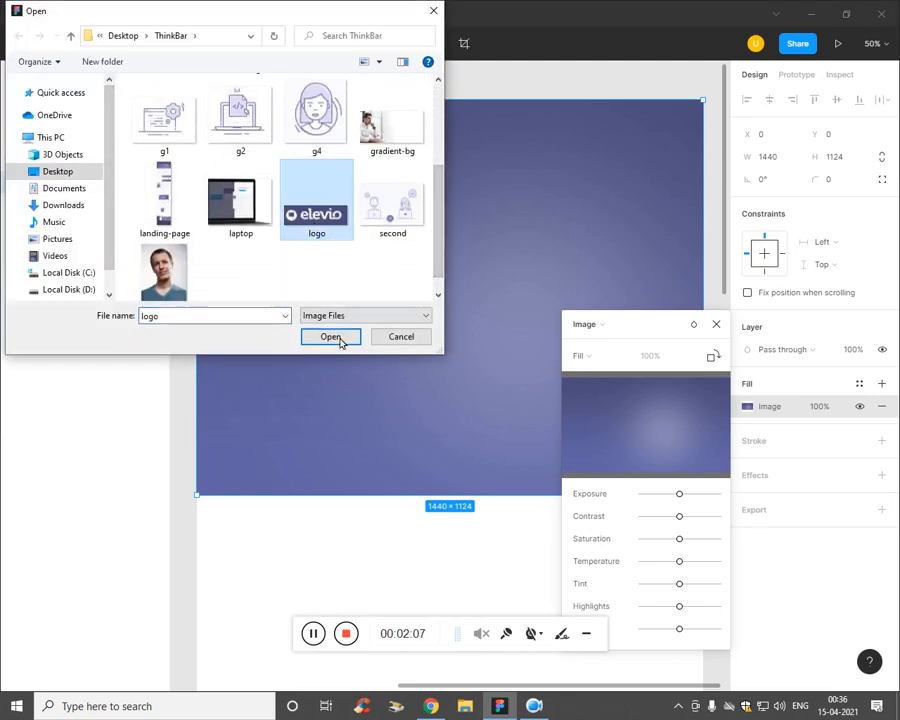
click(340, 336)
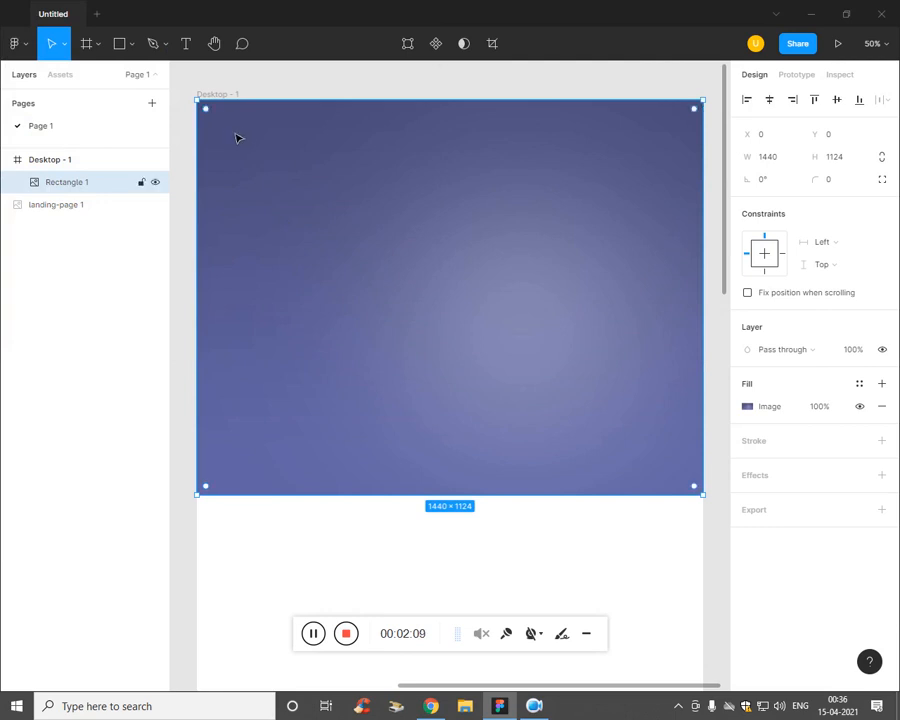
drag(236, 134, 256, 162)
key(ctrl+z)
Step: Check the Rectangle 1 and landing-page 1 layers and zoom out to see the frame
click(64, 226)
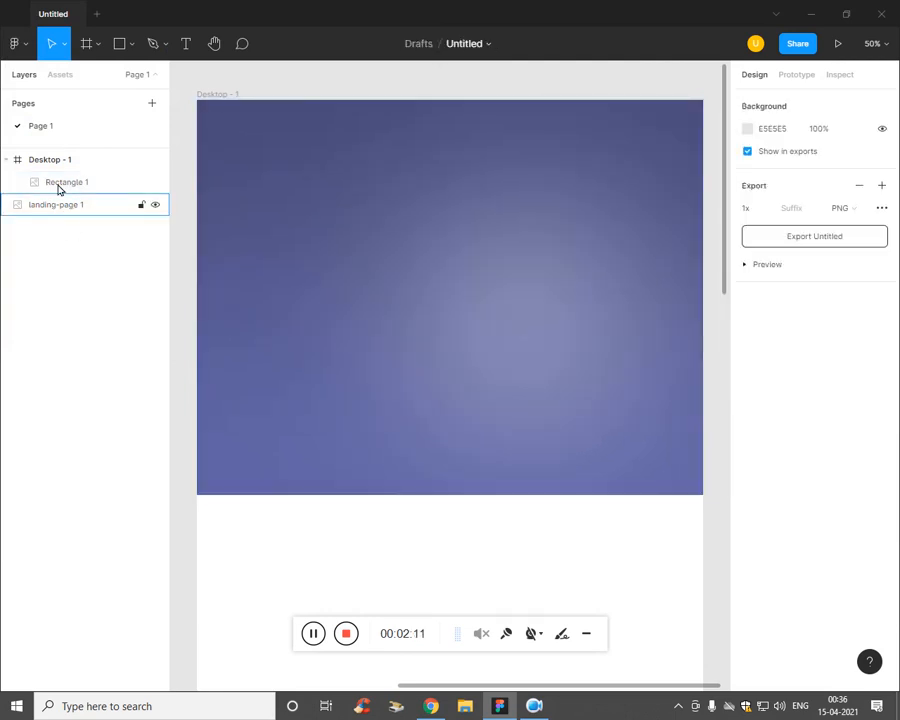
click(60, 185)
click(78, 204)
click(80, 180)
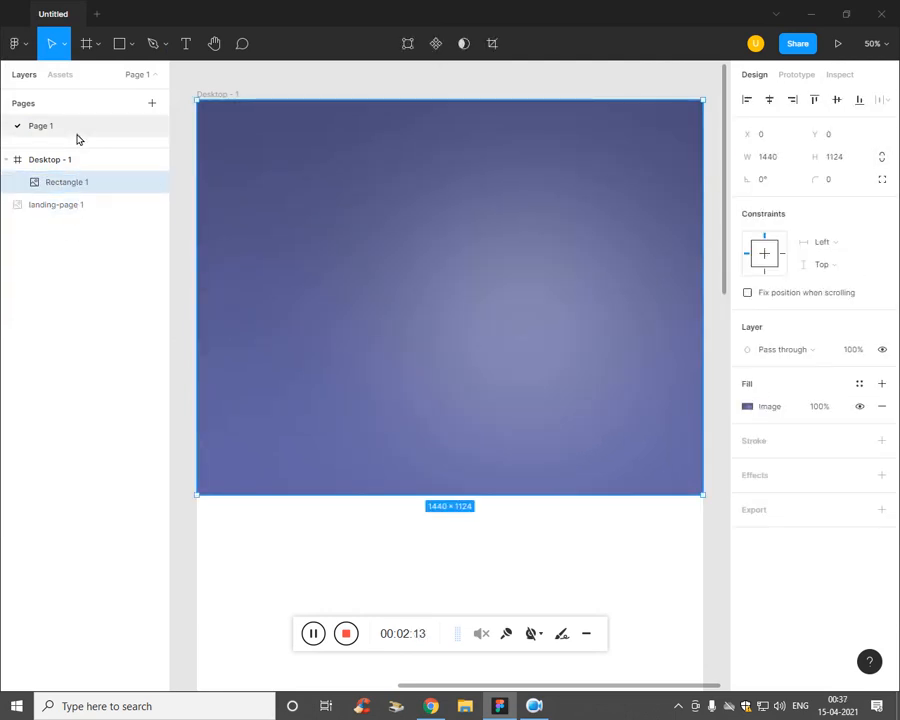
key(minus)
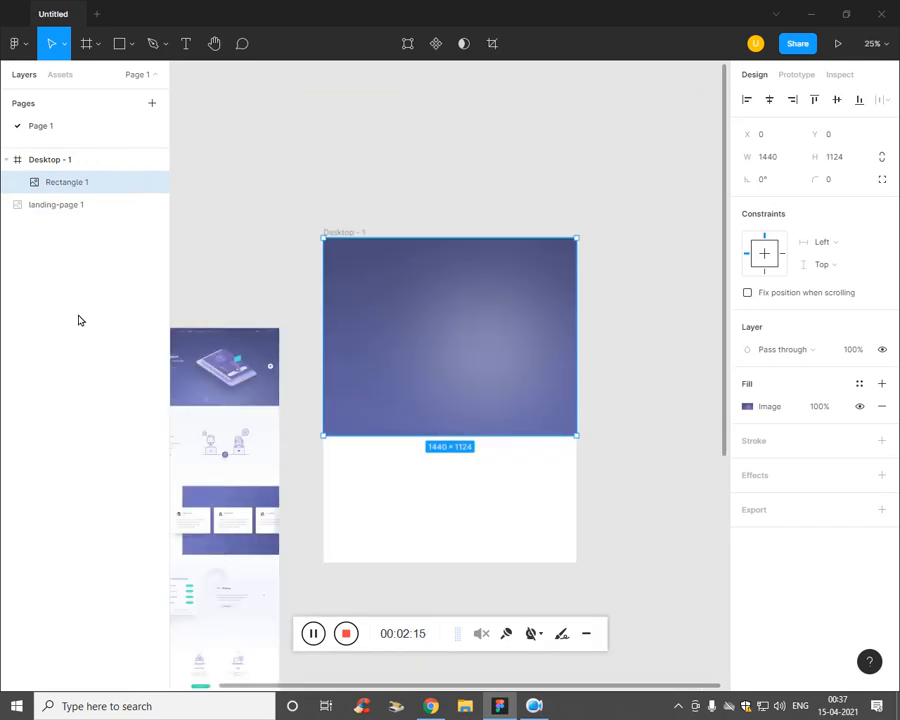
click(81, 321)
click(64, 182)
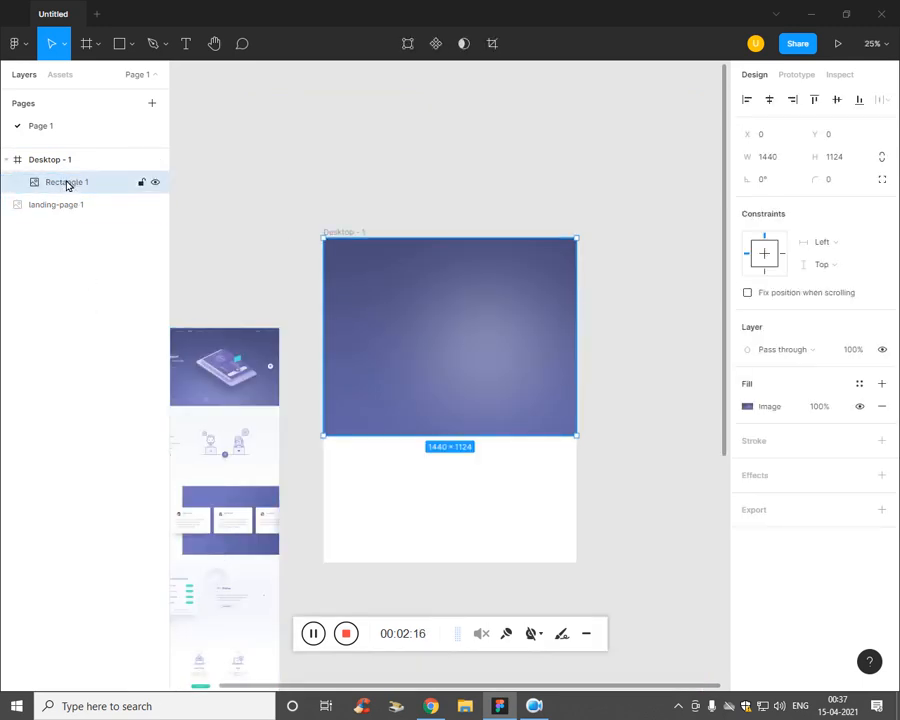
Step: Drop the logo into the banner rectangle, then undo the rotation, resize and logo fill
click(131, 44)
click(122, 182)
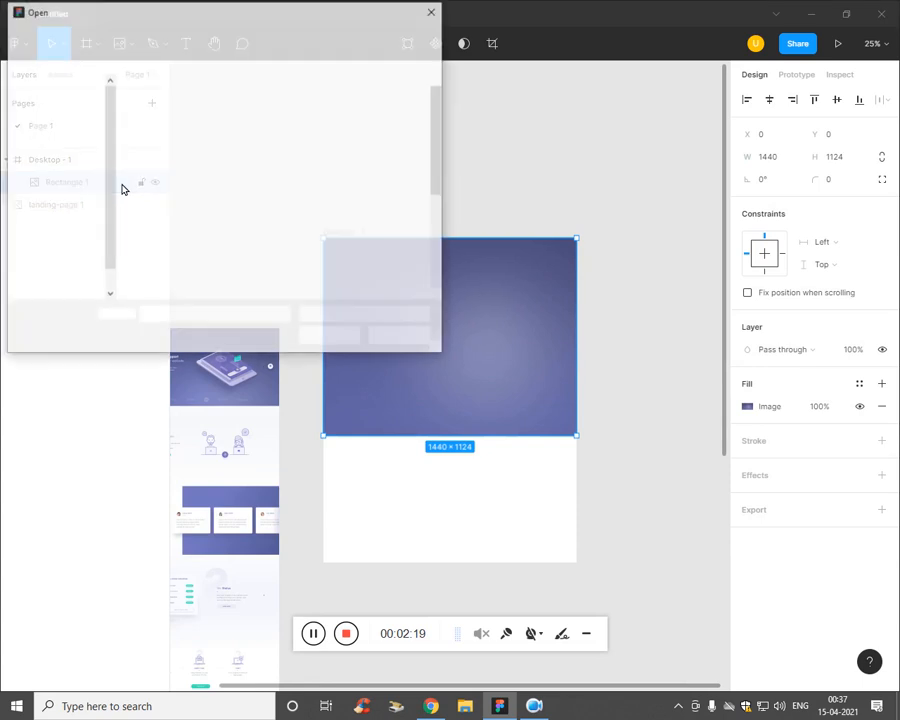
drag(440, 172, 437, 236)
click(314, 240)
click(329, 336)
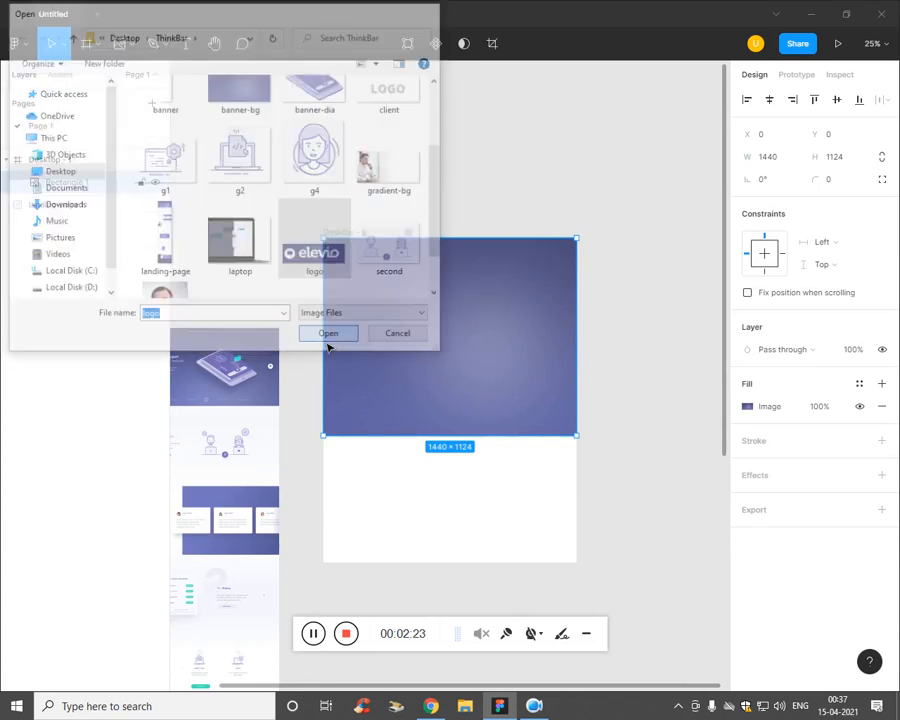
click(356, 270)
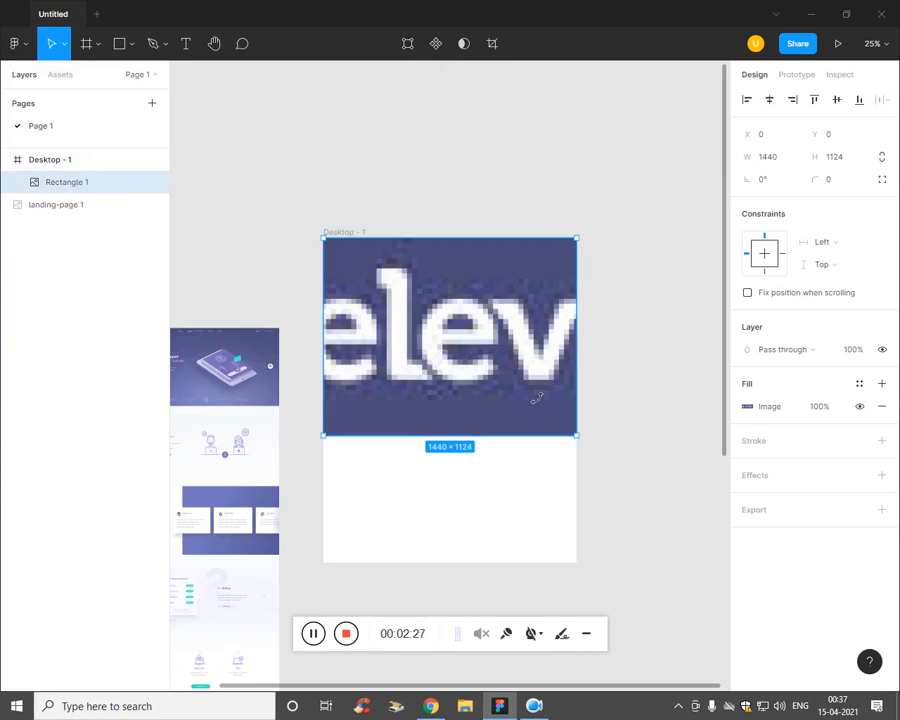
drag(537, 398, 456, 340)
key(ctrl+z)
drag(588, 446, 458, 350)
key(ctrl+z)
key(ctrl+z)
Step: Clear the selection on the Desktop - 1 frame and bring up Place image again
click(410, 118)
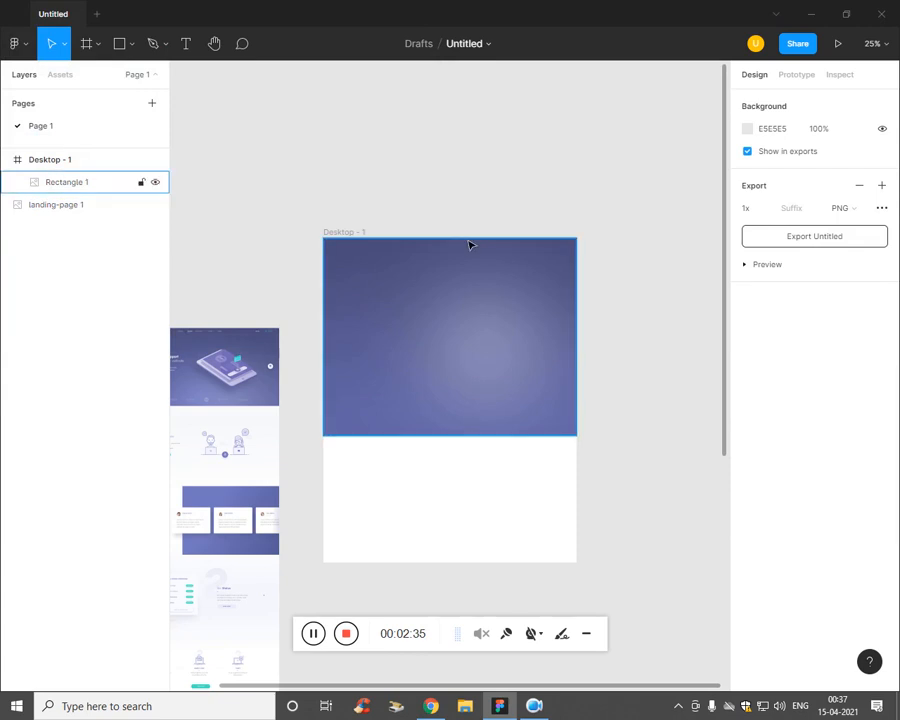
click(475, 307)
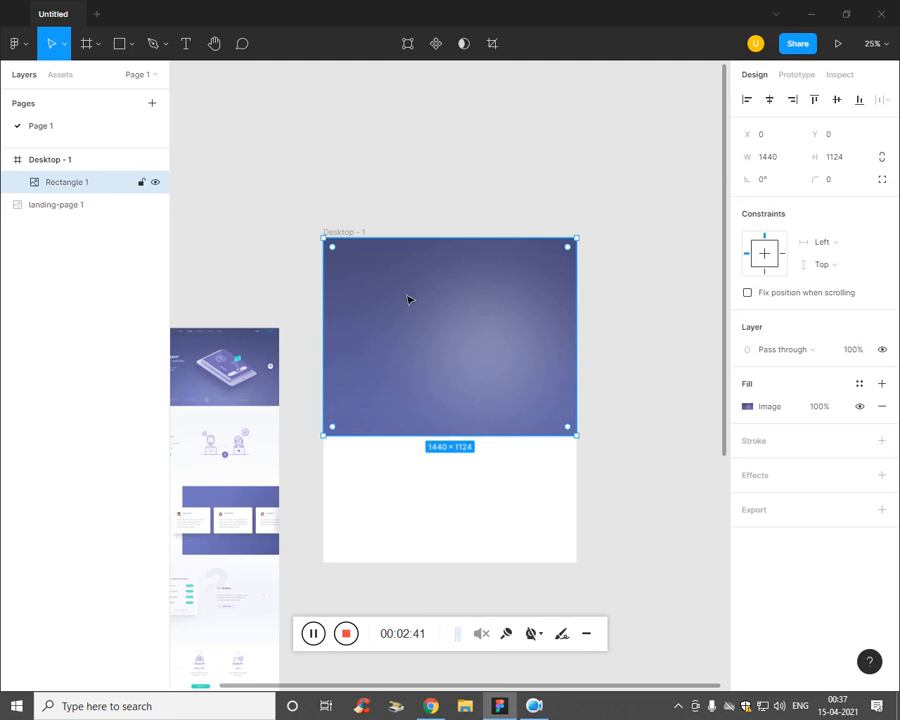
click(335, 146)
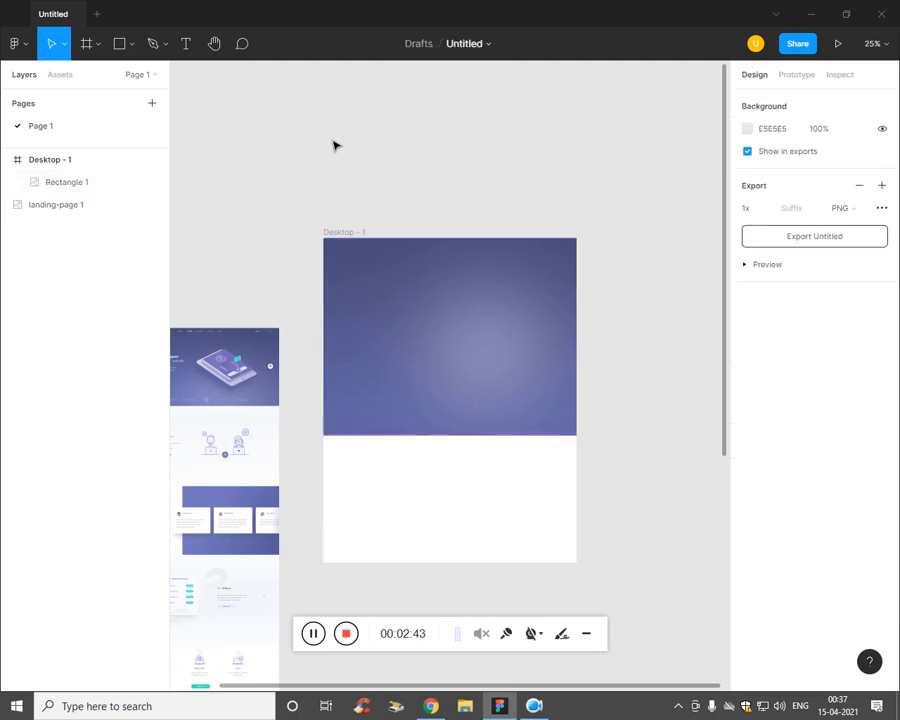
click(72, 162)
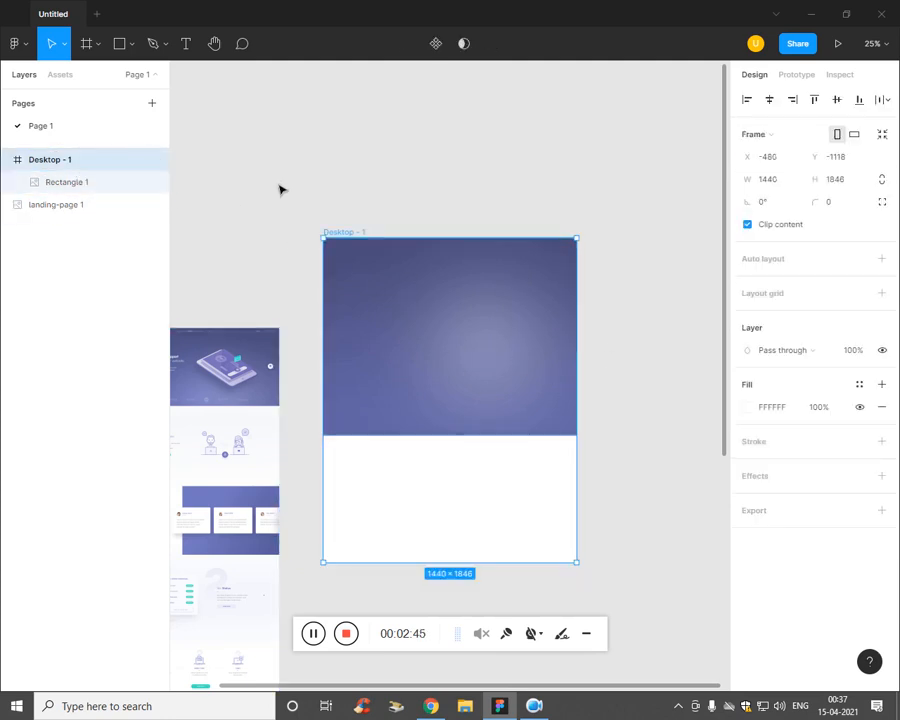
click(293, 101)
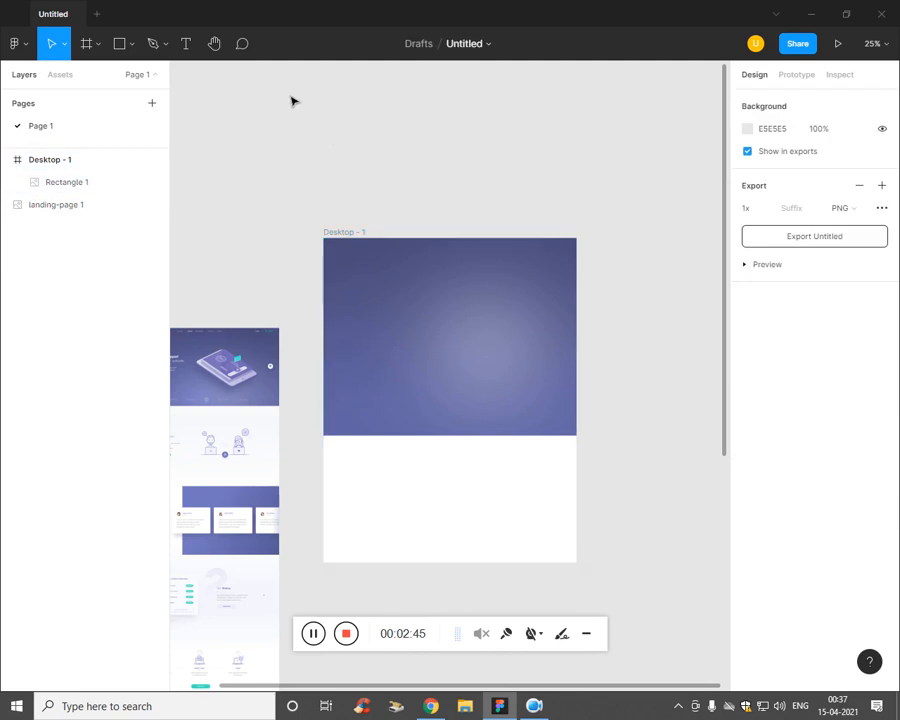
click(131, 46)
click(121, 182)
click(131, 44)
click(120, 181)
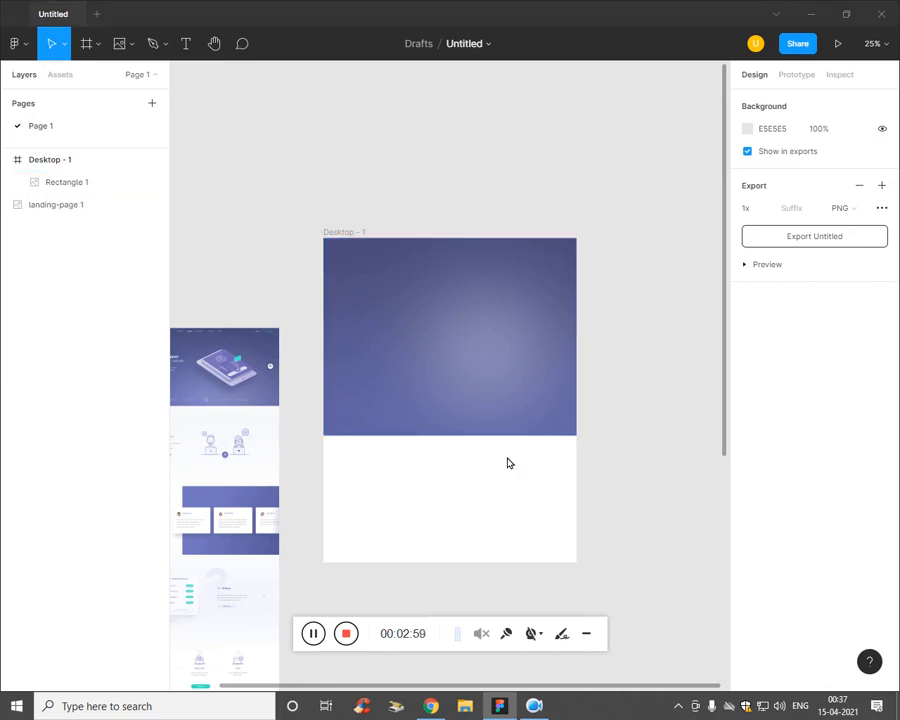
Step: Pick the logo file in the Open dialog and open it
scroll(307, 164, down, 3)
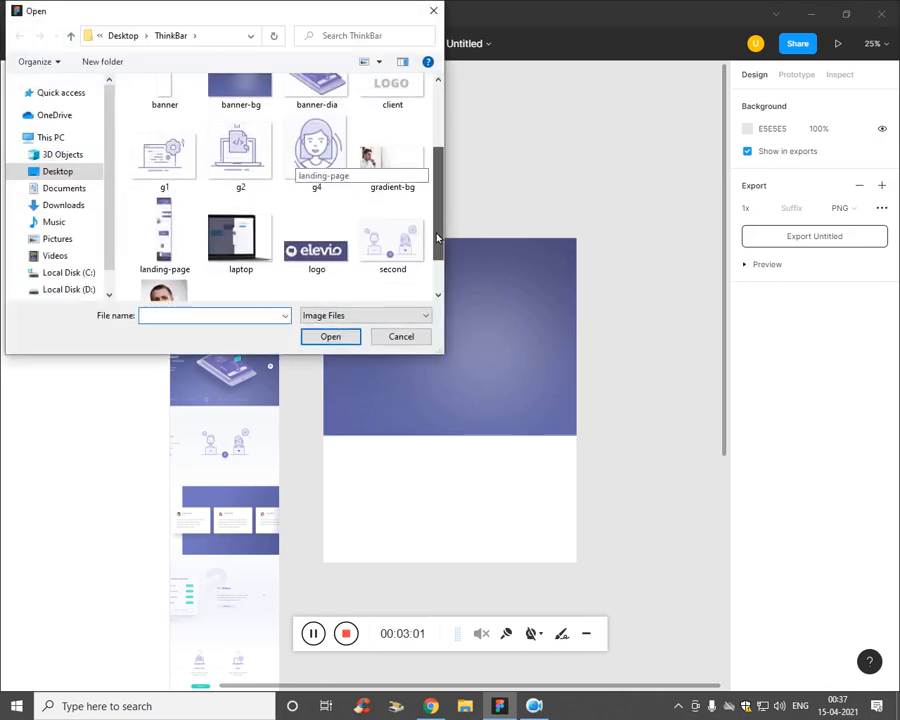
click(312, 252)
click(330, 336)
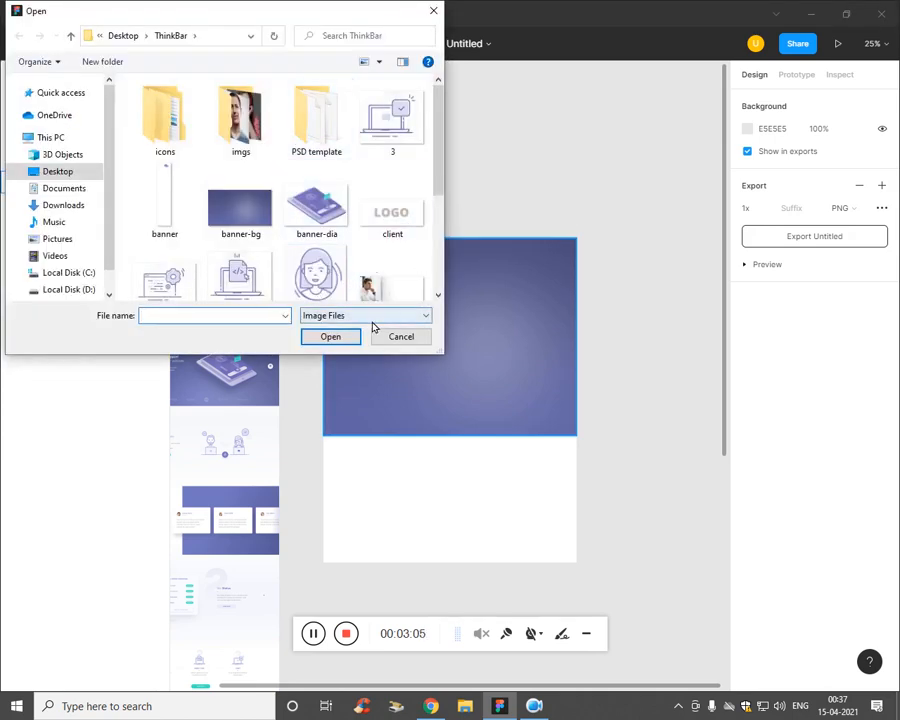
scroll(307, 164, down, 3)
click(323, 230)
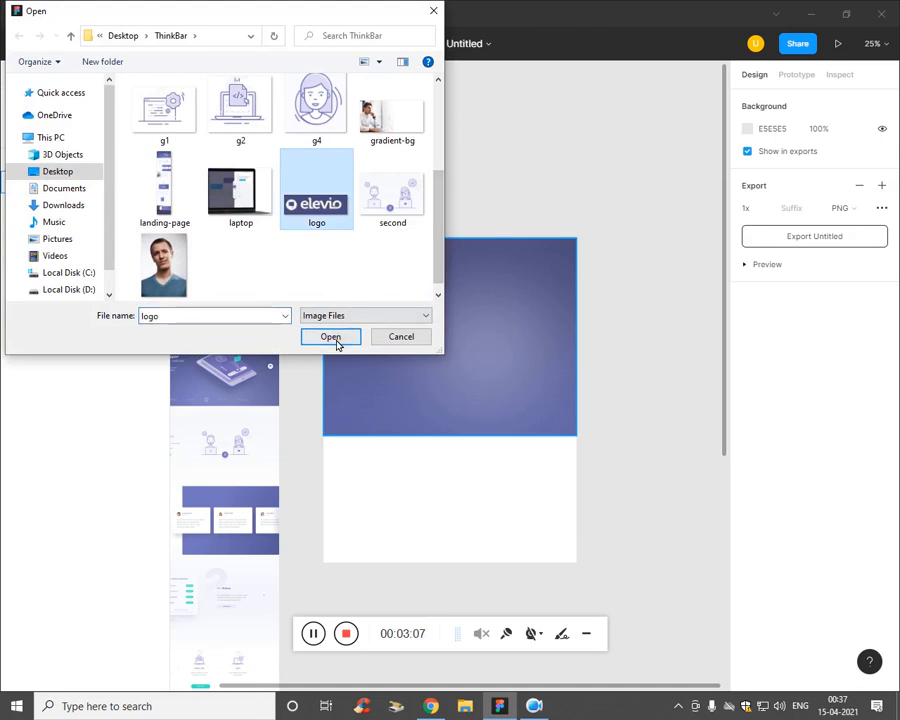
click(334, 338)
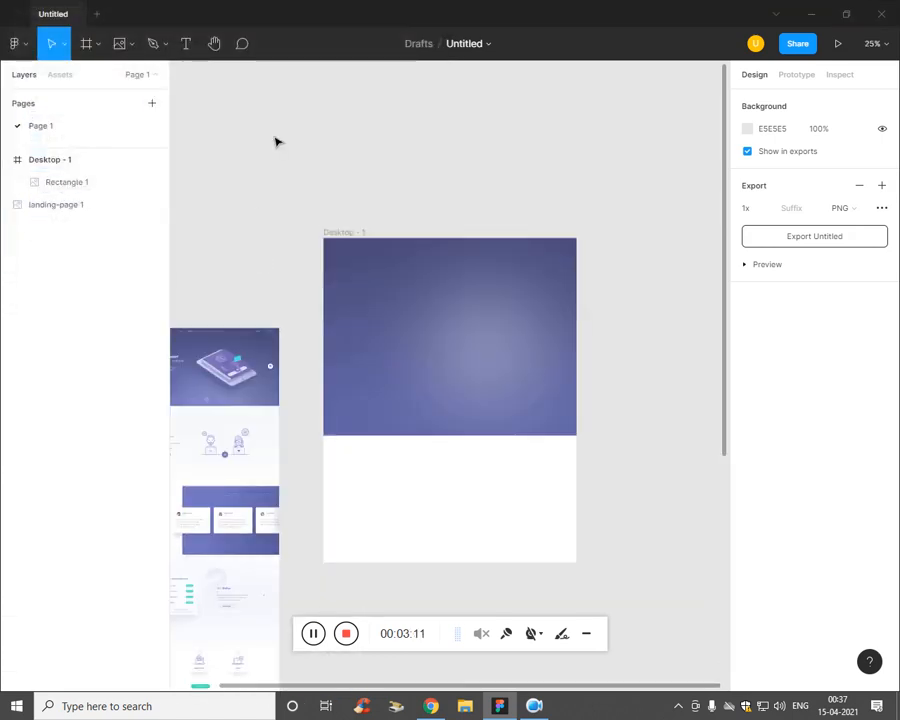
Step: Deselect the banner and delete an accidentally placed star
click(404, 366)
click(450, 490)
click(129, 44)
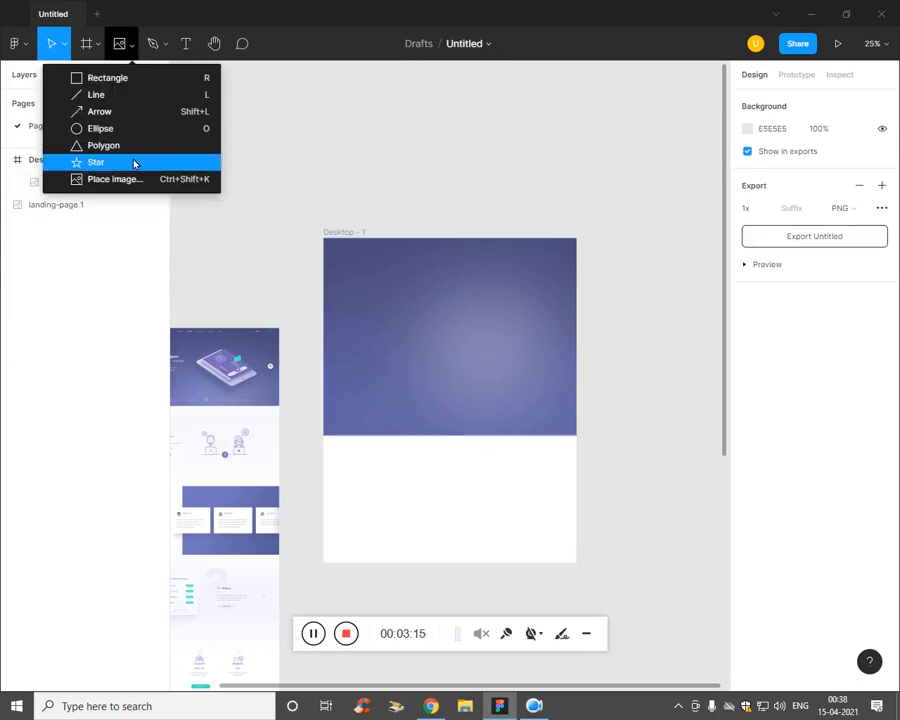
click(134, 163)
click(130, 46)
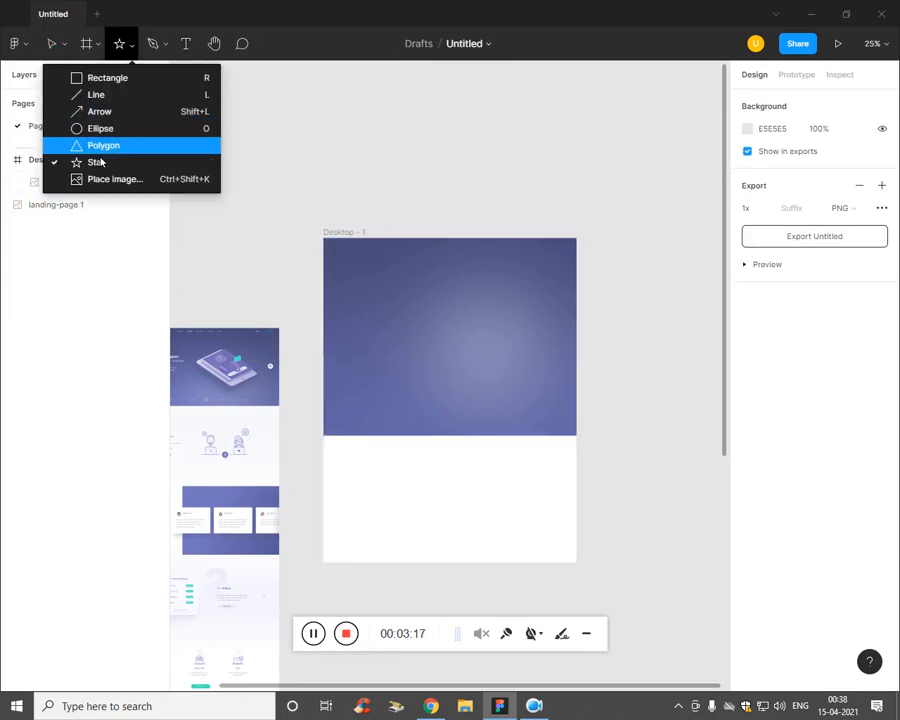
click(98, 178)
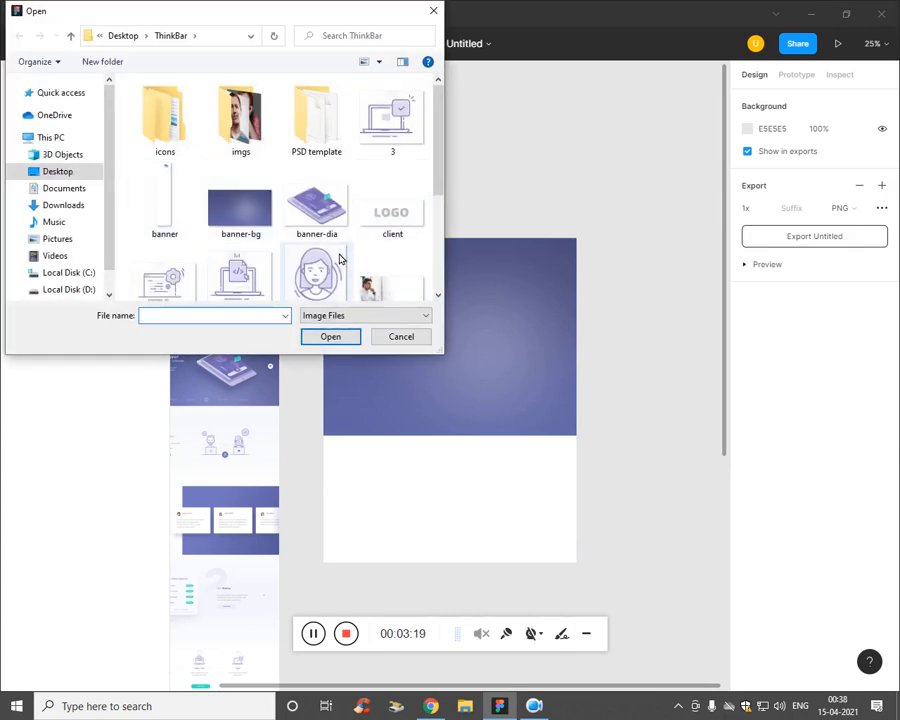
key(Escape)
click(410, 486)
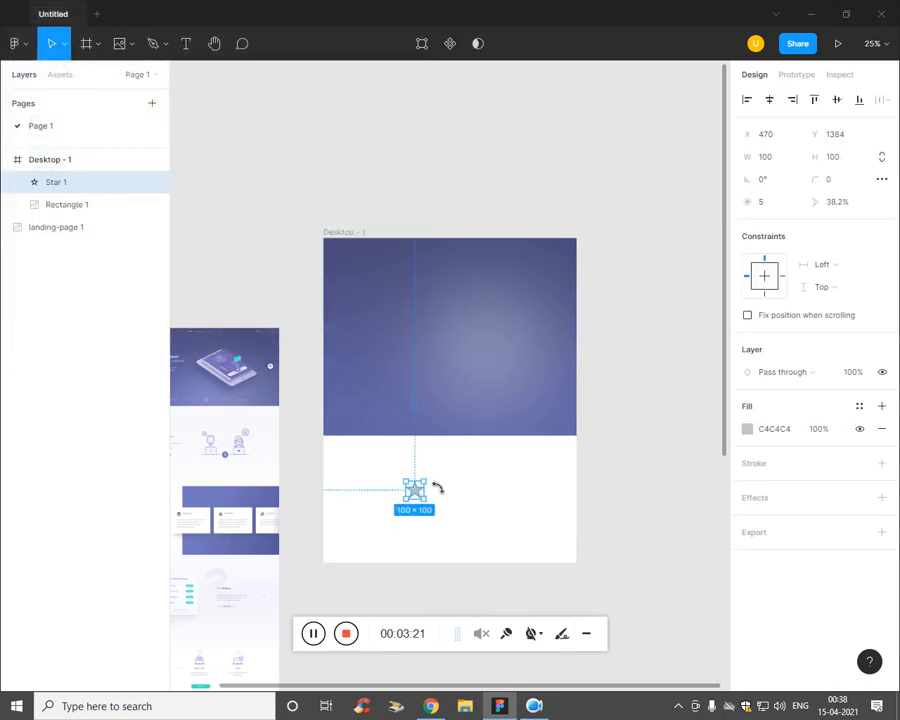
key(Delete)
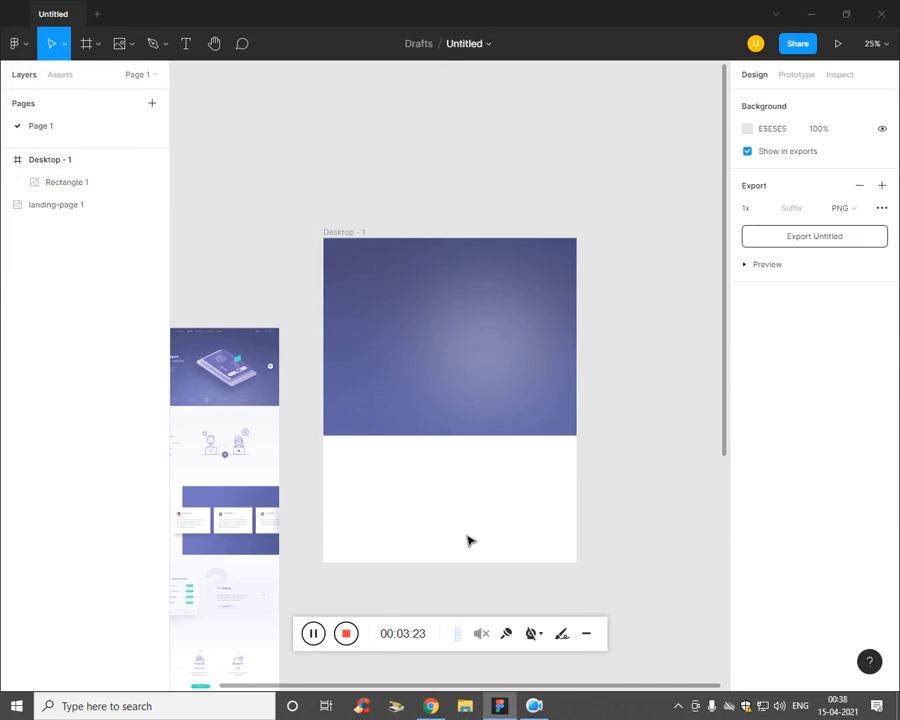
Step: Place the logo image, 332 × 312, in the white lower area of Desktop - 1
click(126, 44)
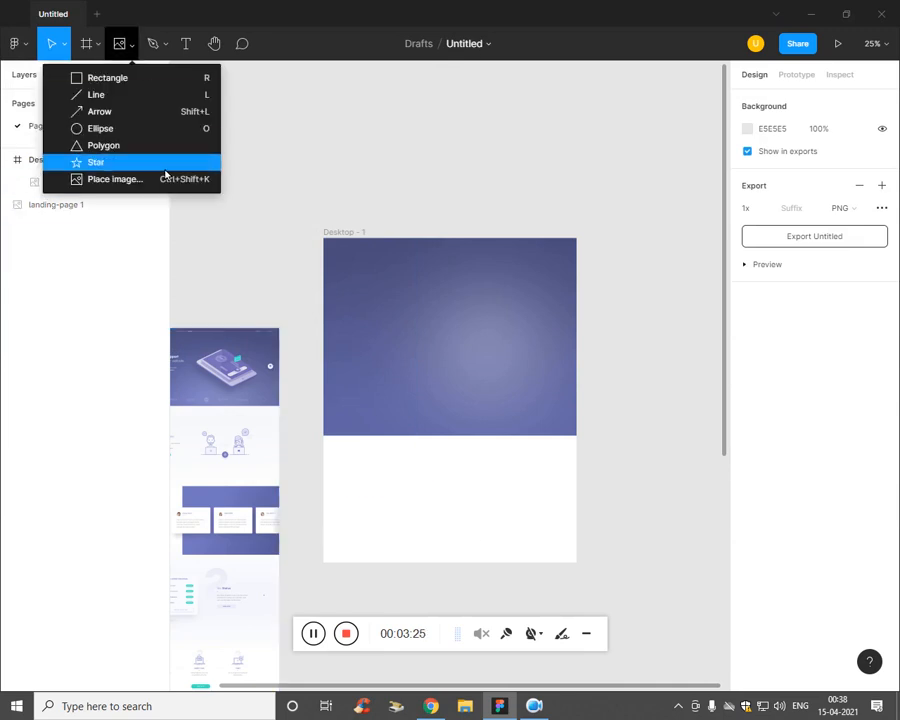
click(153, 180)
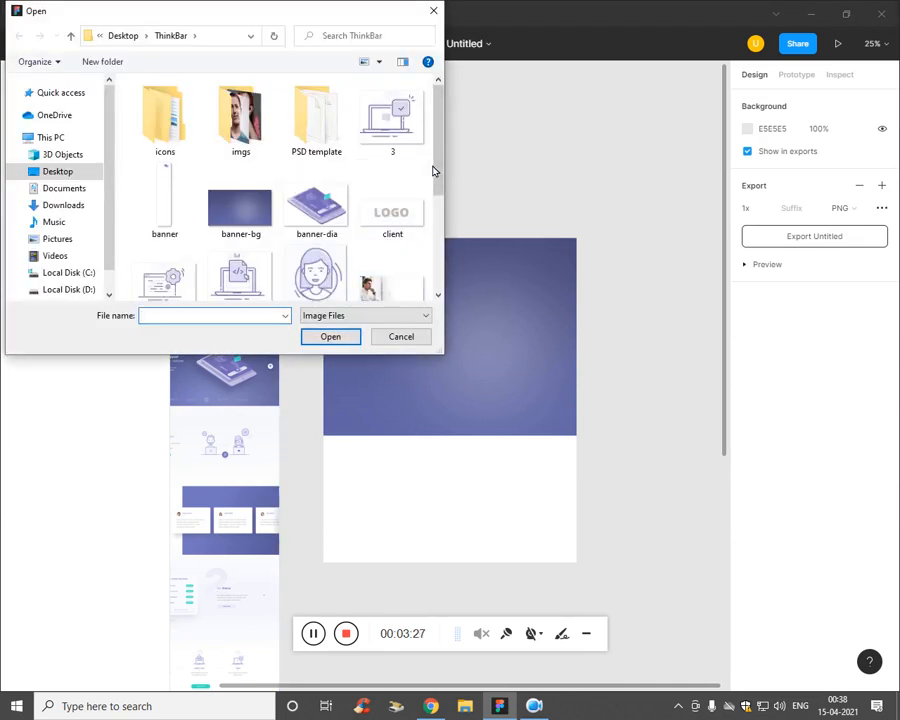
scroll(436, 216, down, 2)
click(317, 228)
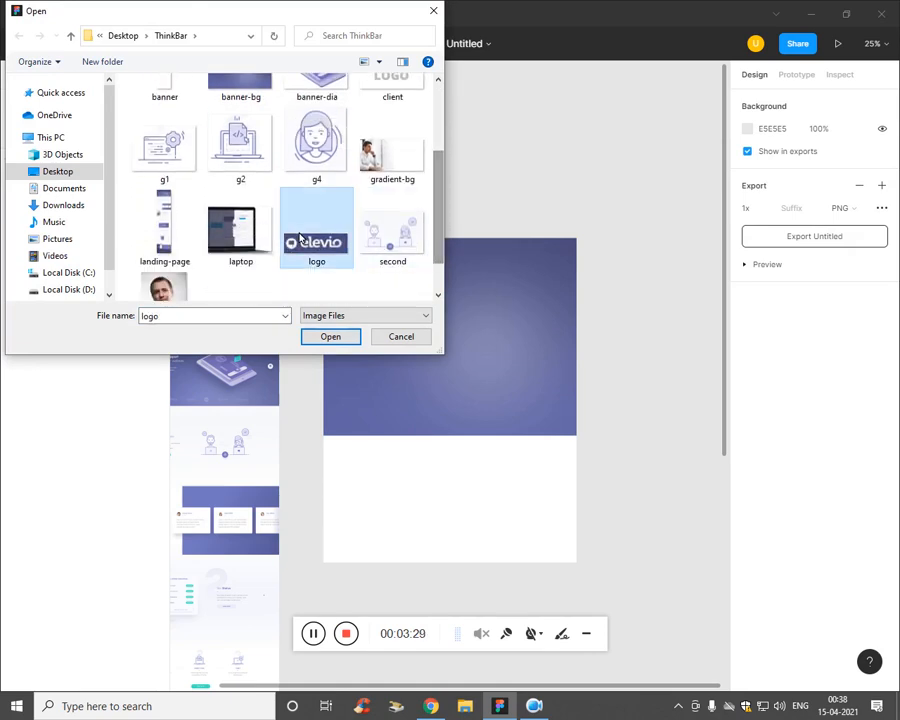
click(330, 337)
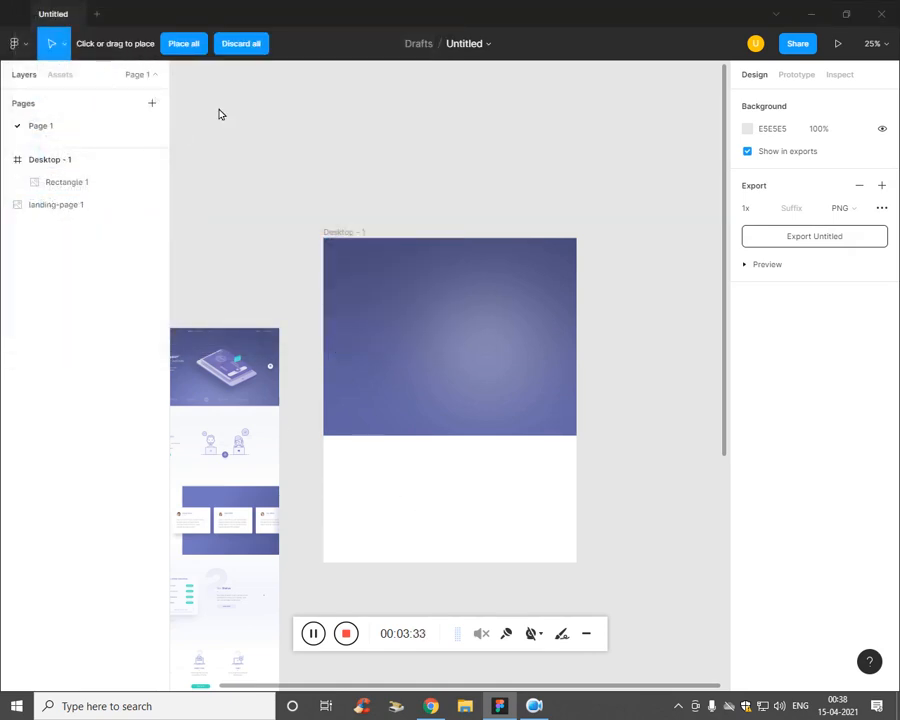
click(410, 485)
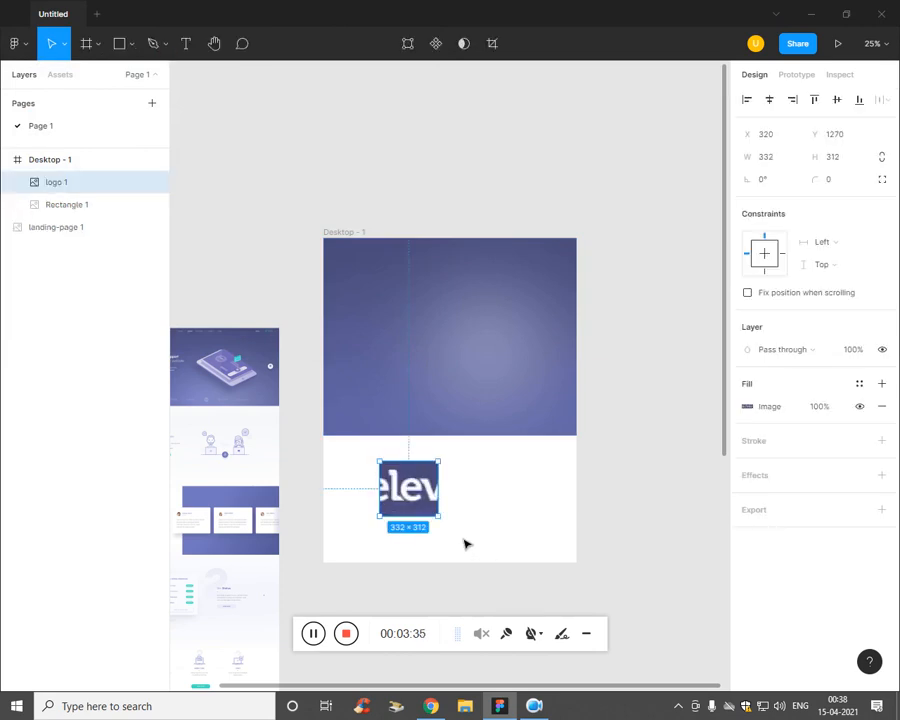
Step: Resize the logo to 200 × 40 and move it to the banner's top-left at X 36, Y 42
drag(448, 527, 398, 400)
drag(389, 314, 398, 370)
scroll(369, 249, up, 5)
key(ctrl+minus)
drag(357, 257, 287, 249)
click(297, 267)
key(ctrl+z)
key(ctrl+z)
key(ctrl+z)
Step: Recentre the view on the banner and leave the banner rectangle deselected
click(340, 325)
key(ctrl+minus)
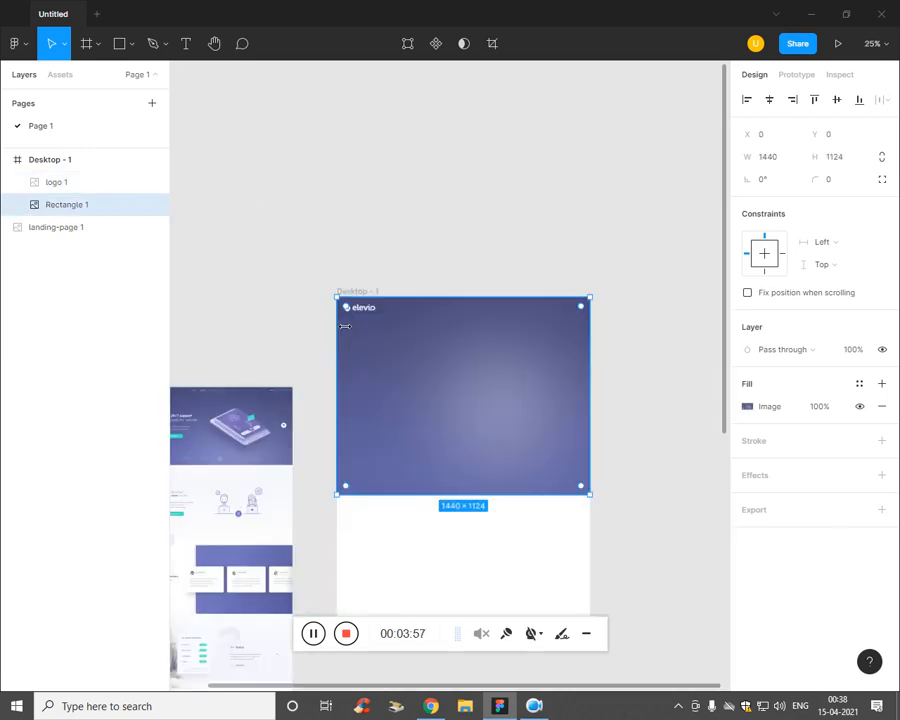
key(ctrl+plus)
drag(478, 386, 446, 382)
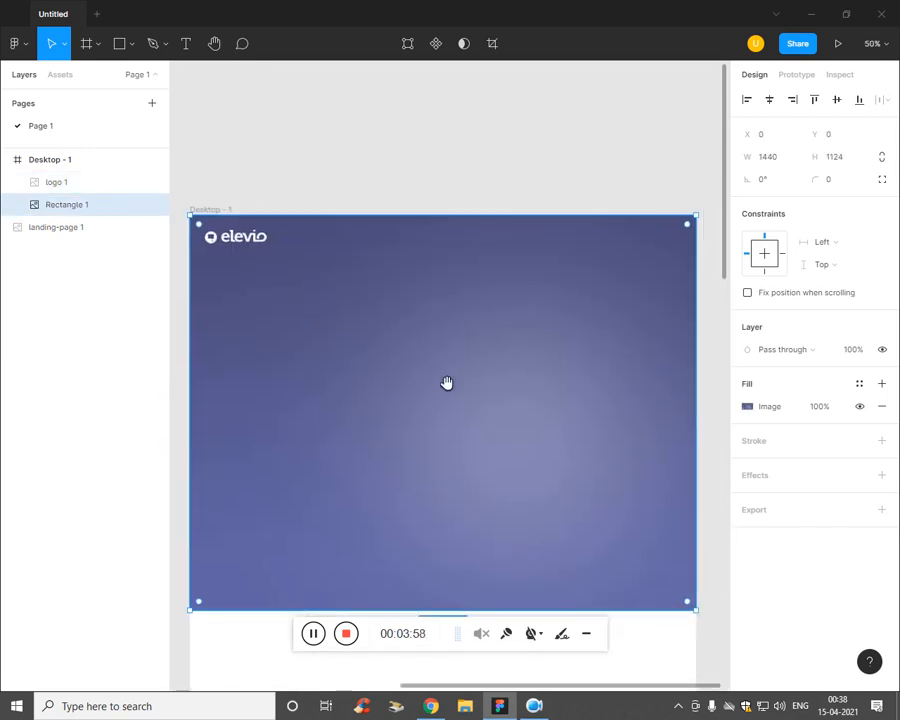
drag(241, 245, 251, 246)
click(244, 242)
click(284, 334)
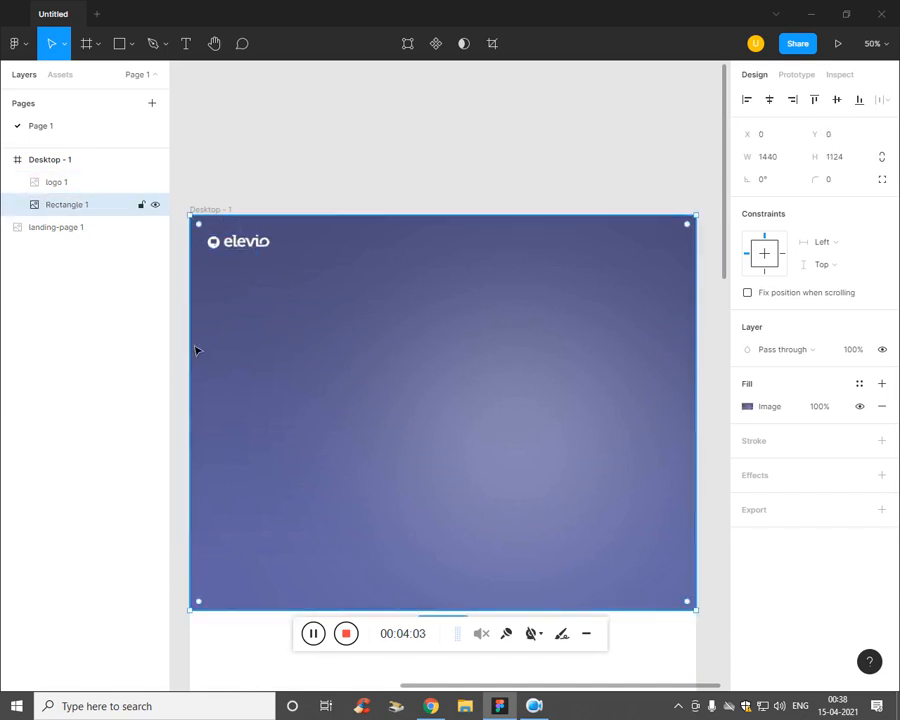
click(74, 301)
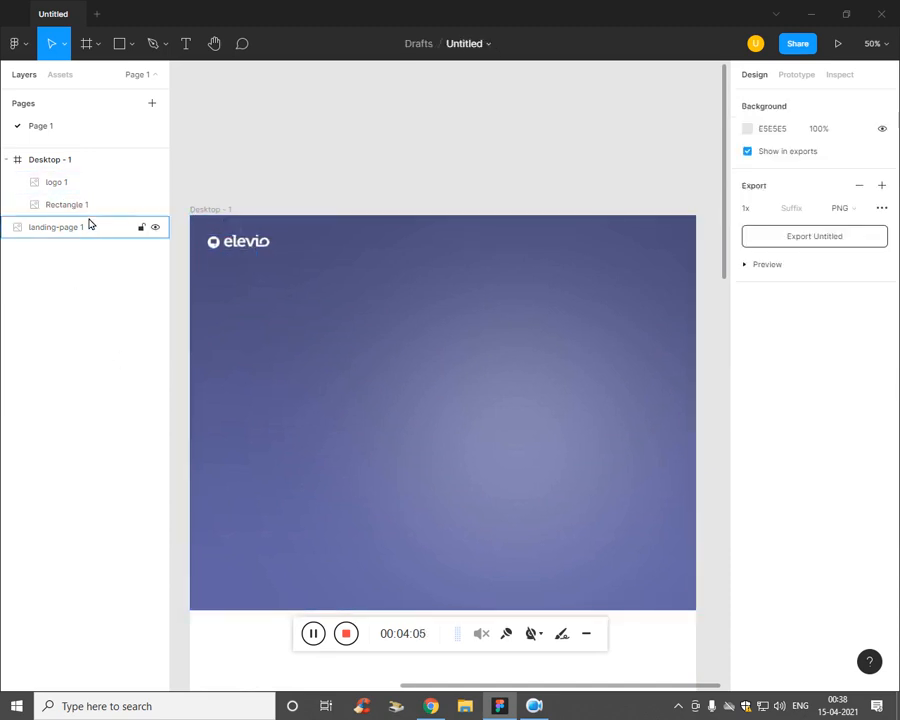
click(336, 322)
key(Escape)
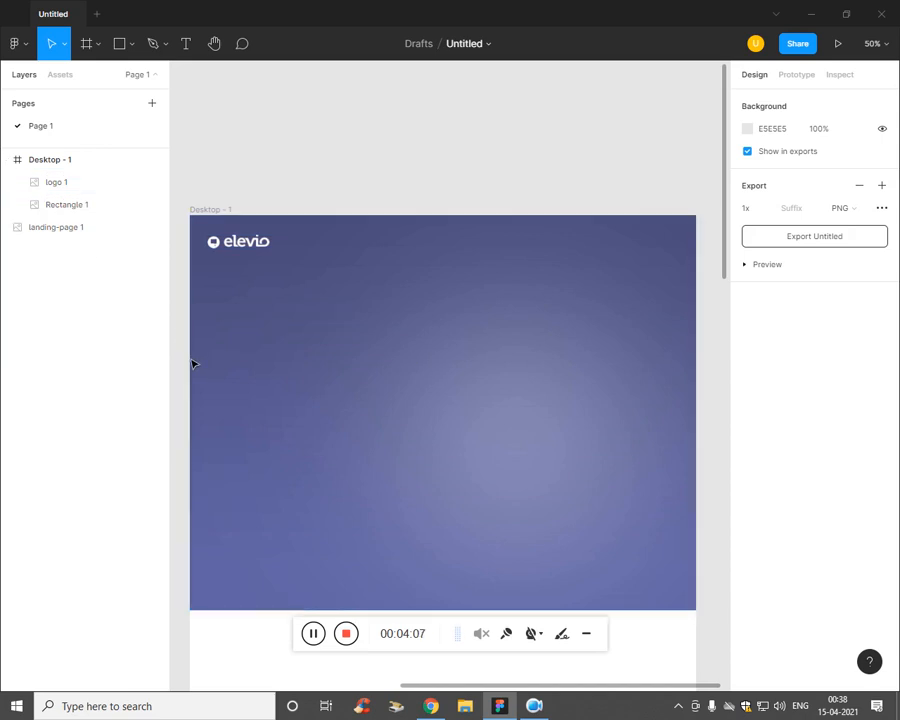
click(126, 52)
click(129, 55)
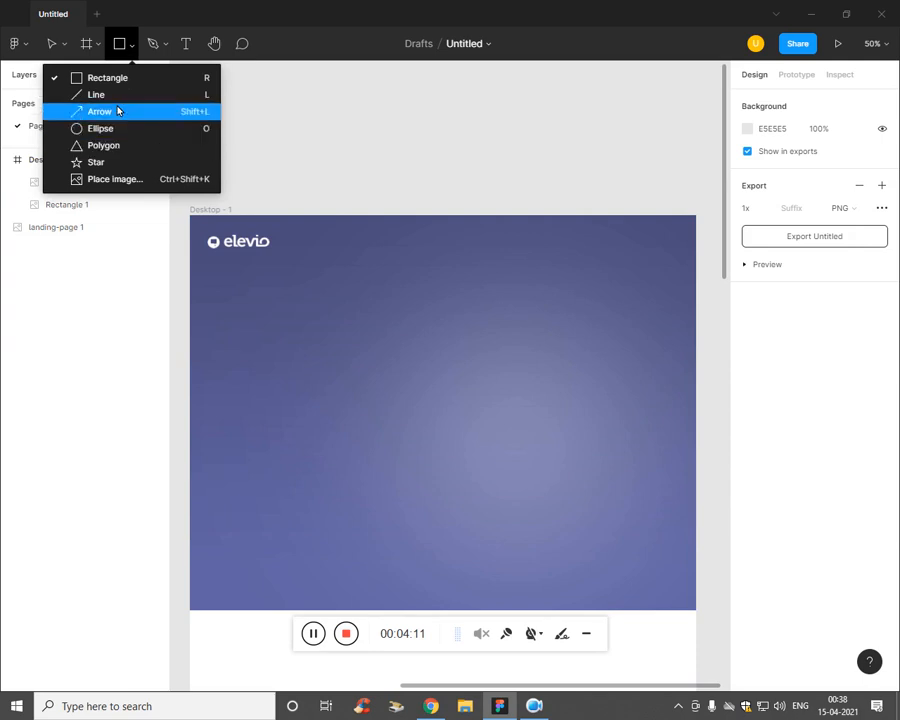
Step: Draw a wide 606×84 nav frame beside the elevio logo
click(99, 49)
click(99, 49)
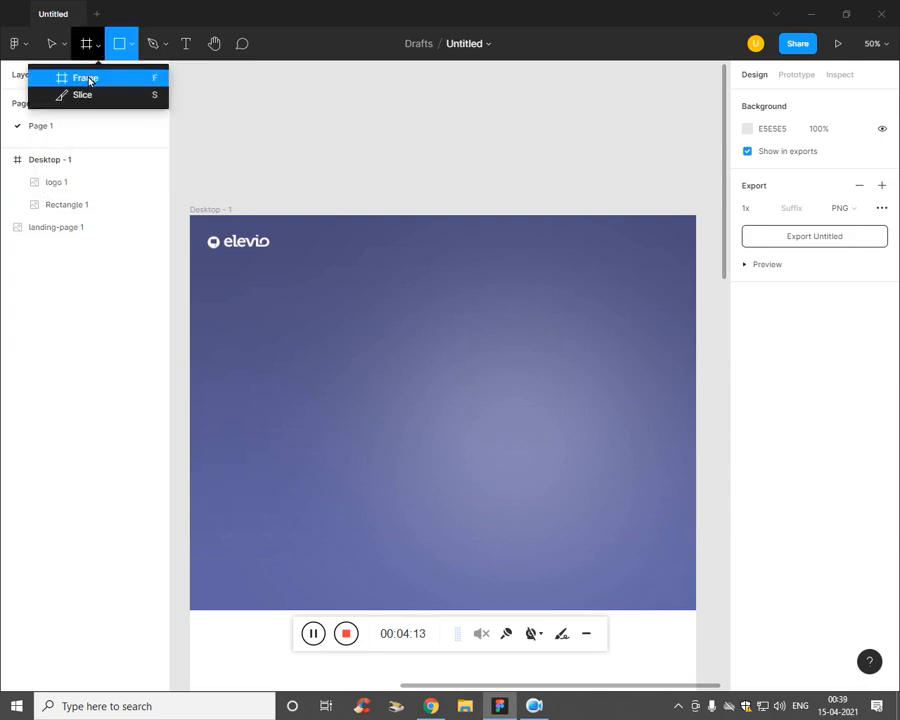
click(90, 77)
mouse_move(323, 225)
mouse_down()
mouse_move(460, 257)
mouse_move(537, 254)
mouse_up()
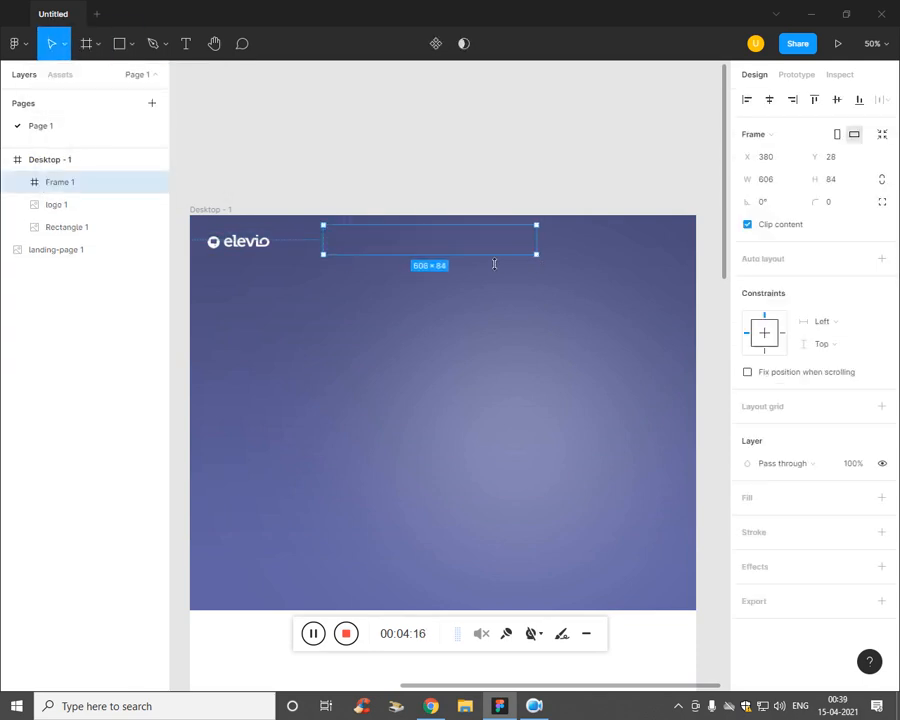
Step: Add a 'Home' label in the nav frame, light grey EBEBEB, Poppins size 24
key(t)
click(342, 250)
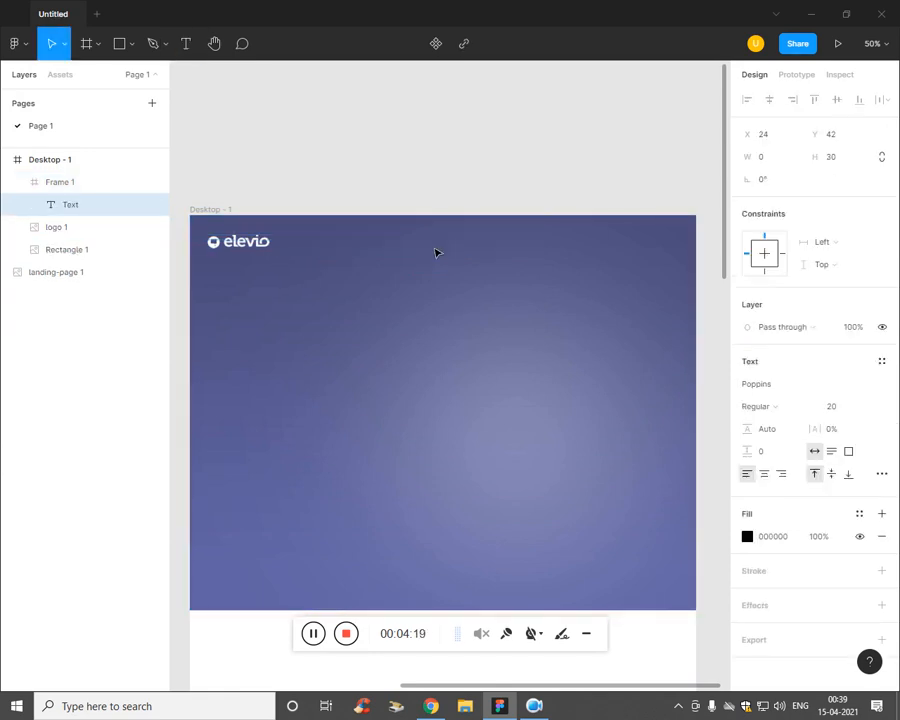
text(Home)
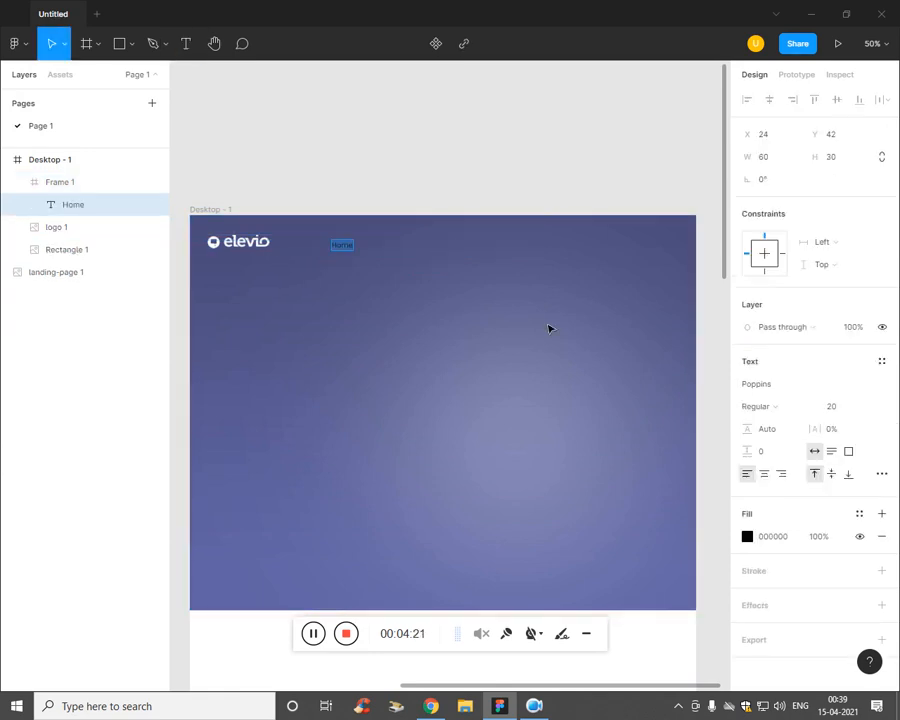
click(747, 536)
click(562, 390)
drag(562, 390, 565, 364)
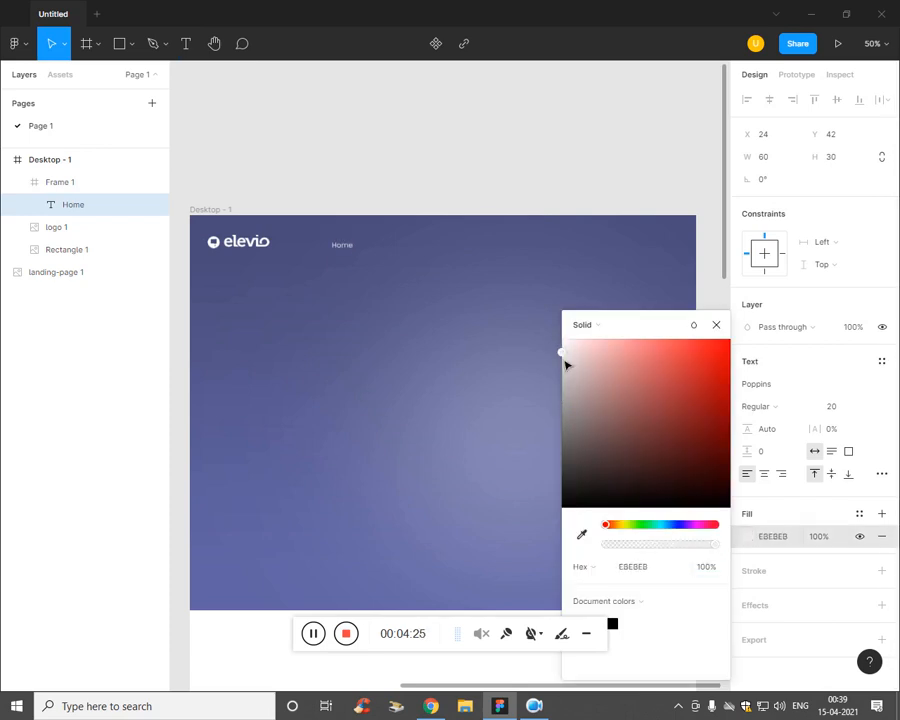
click(839, 575)
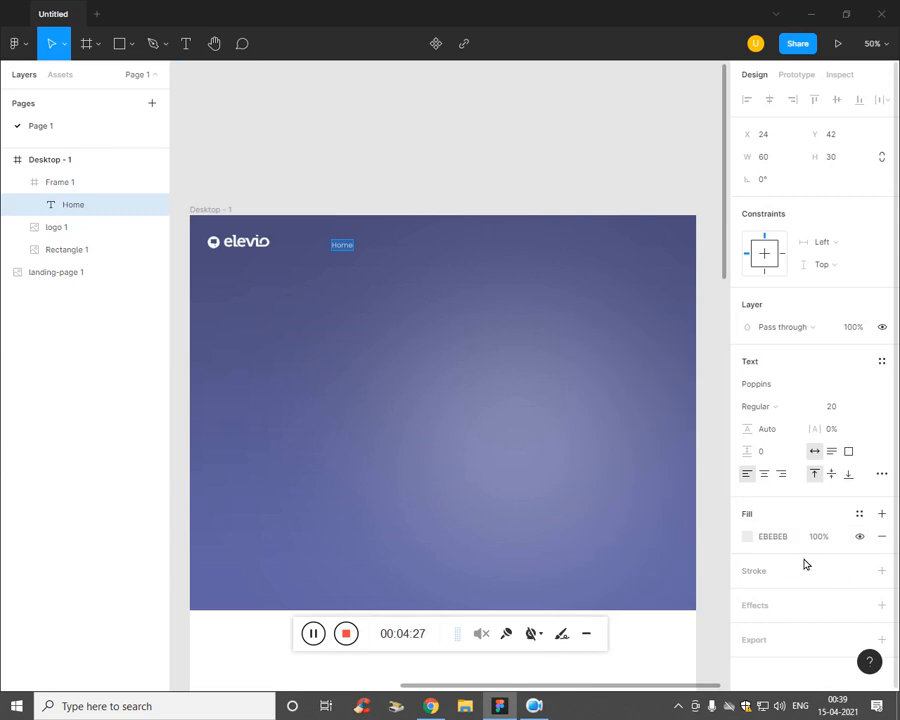
click(842, 405)
key(Up)
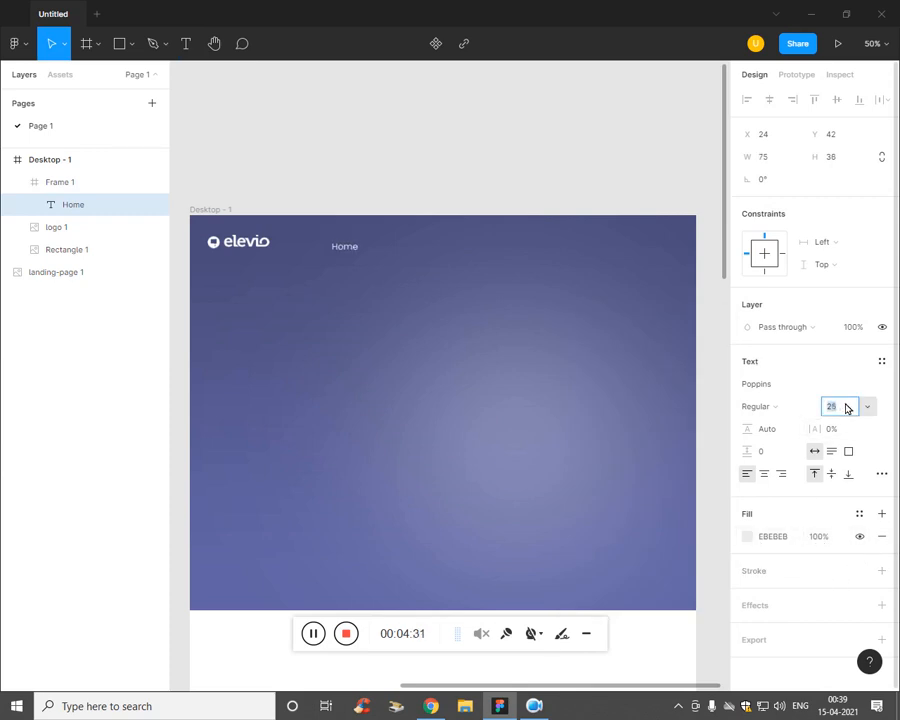
click(305, 401)
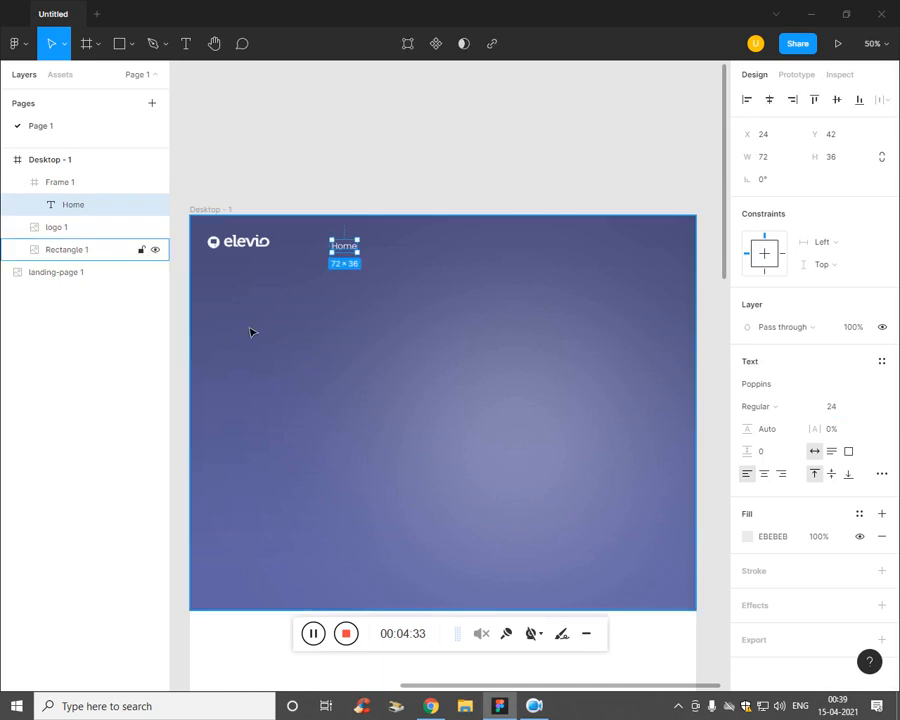
Step: Duplicate the Home label into three extra copies spaced along the nav row
click(467, 101)
click(85, 212)
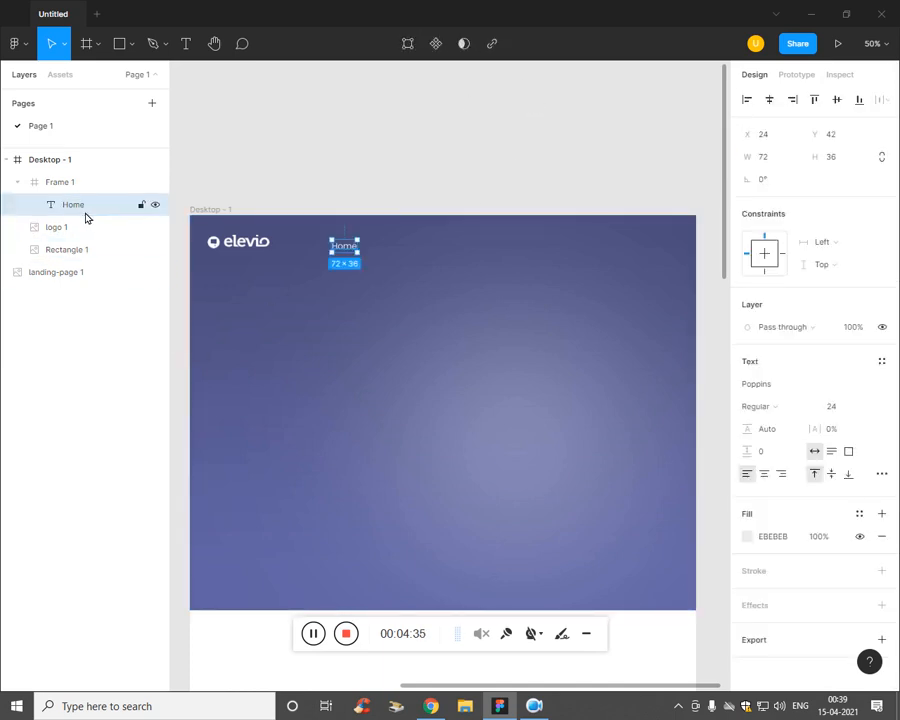
key(ctrl+d)
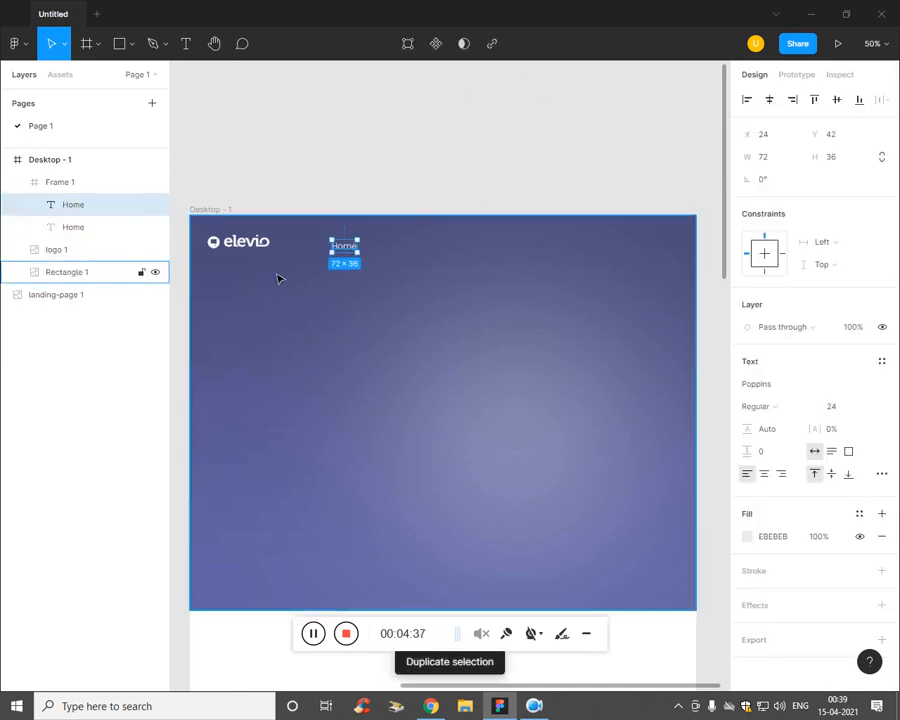
drag(349, 250, 391, 253)
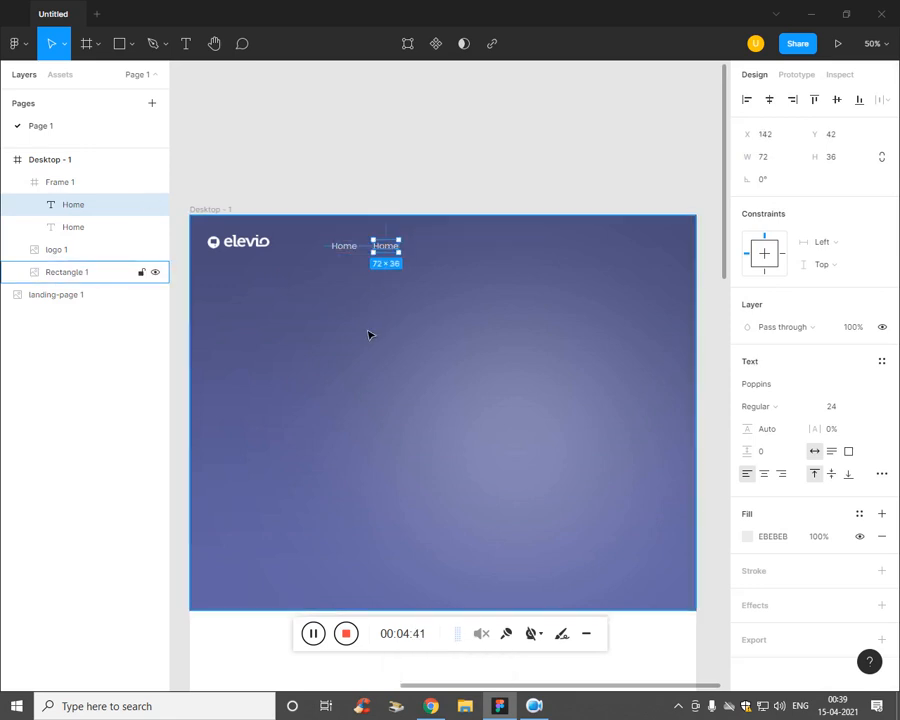
key(ctrl+d)
key(ctrl+d)
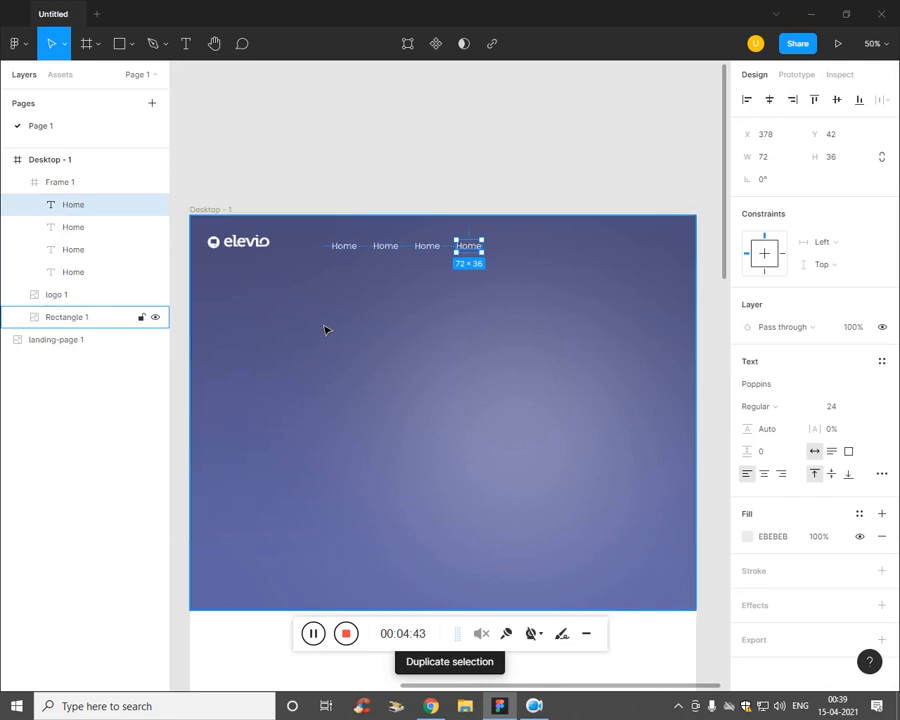
key(ctrl+d)
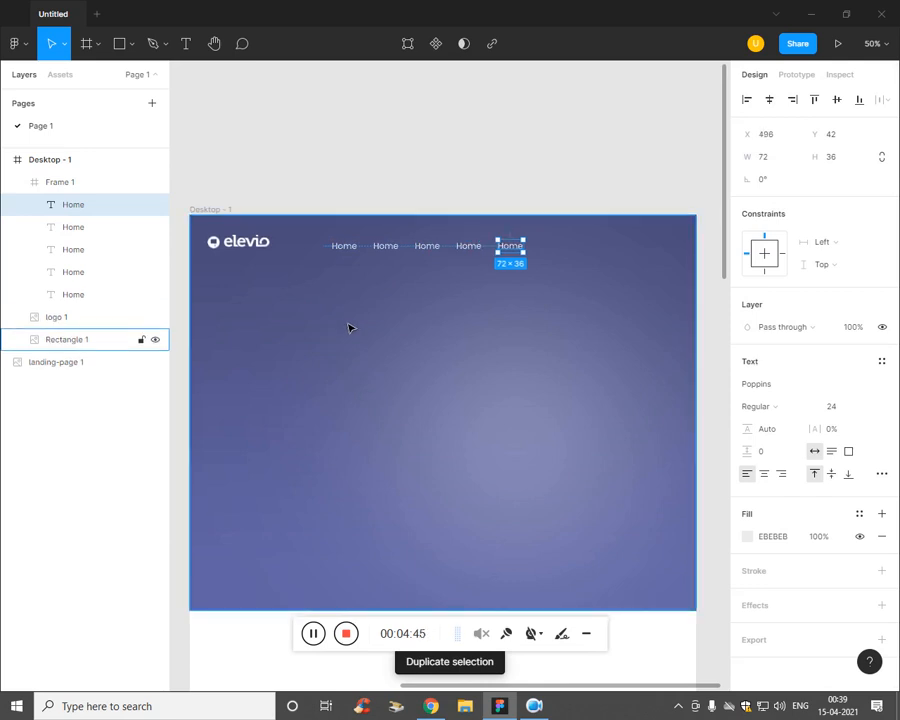
key(ctrl+z)
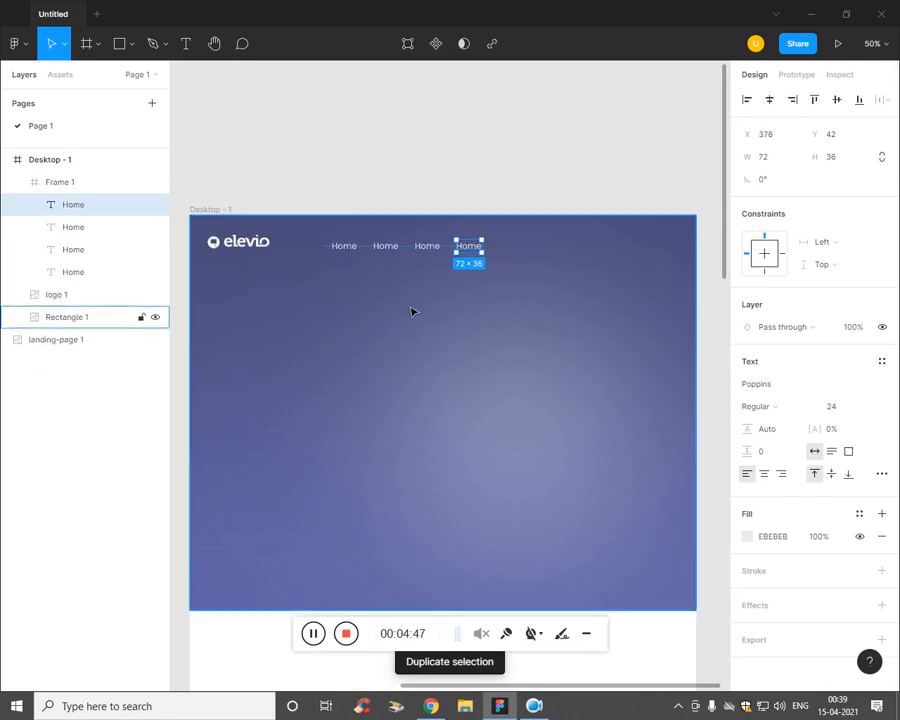
Step: Retype two of the Home copies as 'Contact US' and 'About Us'
click(424, 250)
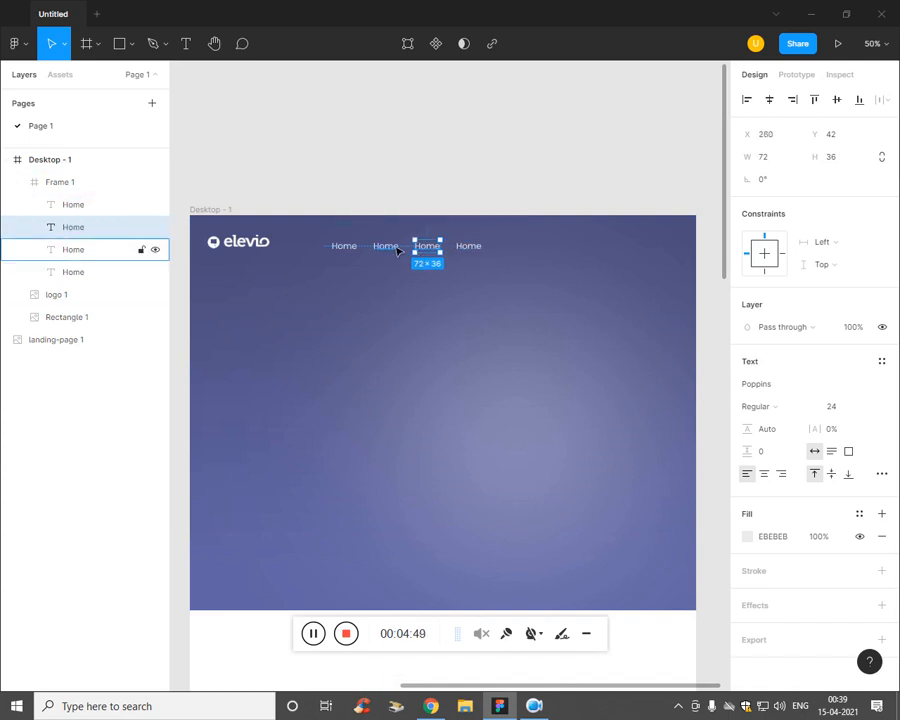
click(399, 253)
key(Return)
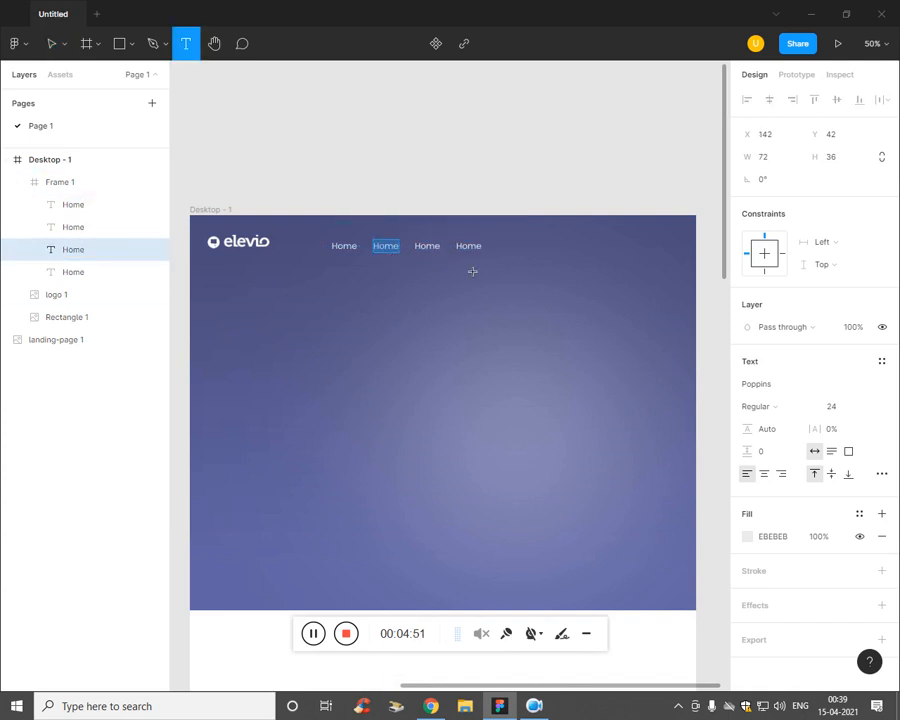
text(Contact US)
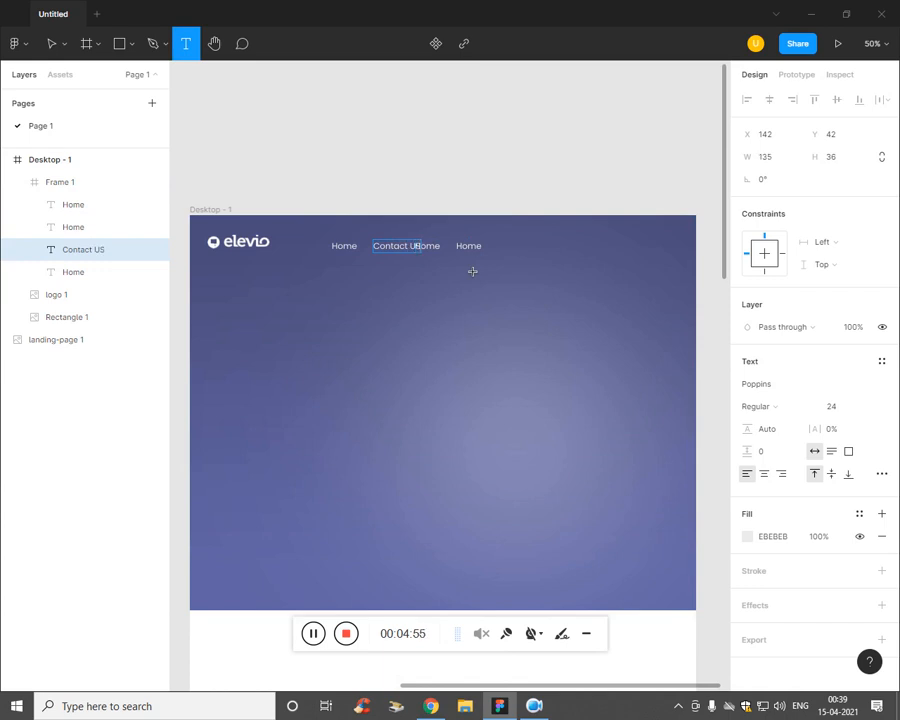
click(30, 386)
click(104, 229)
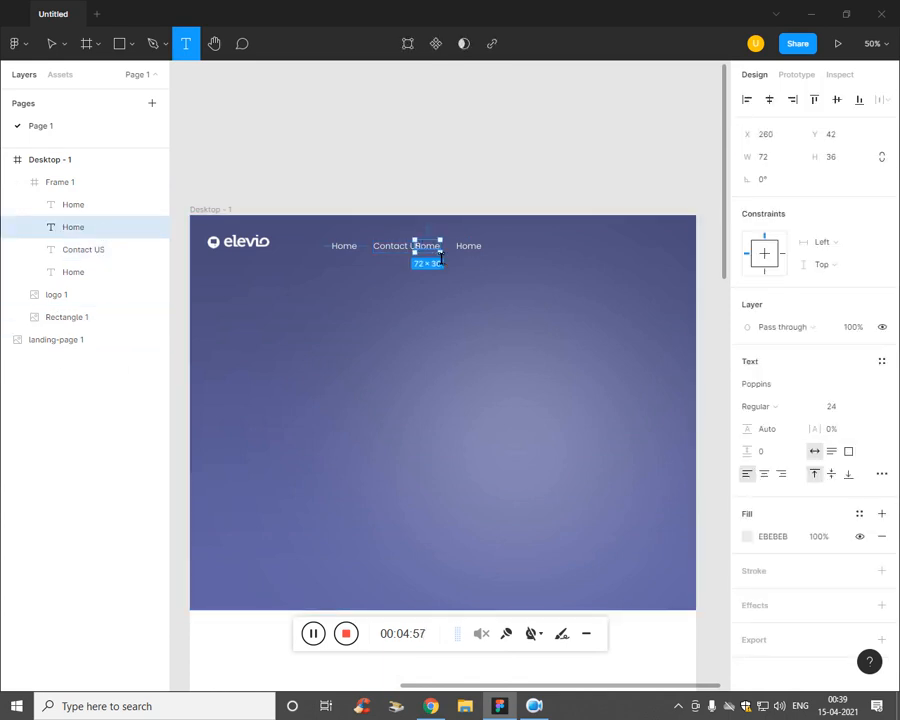
key(Return)
text(About Us)
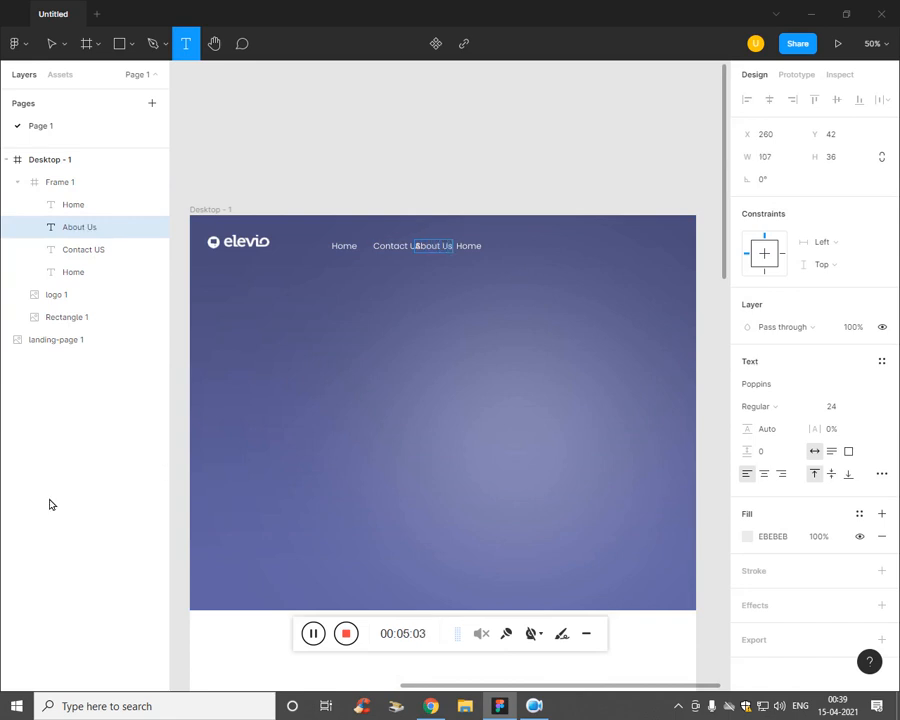
click(50, 504)
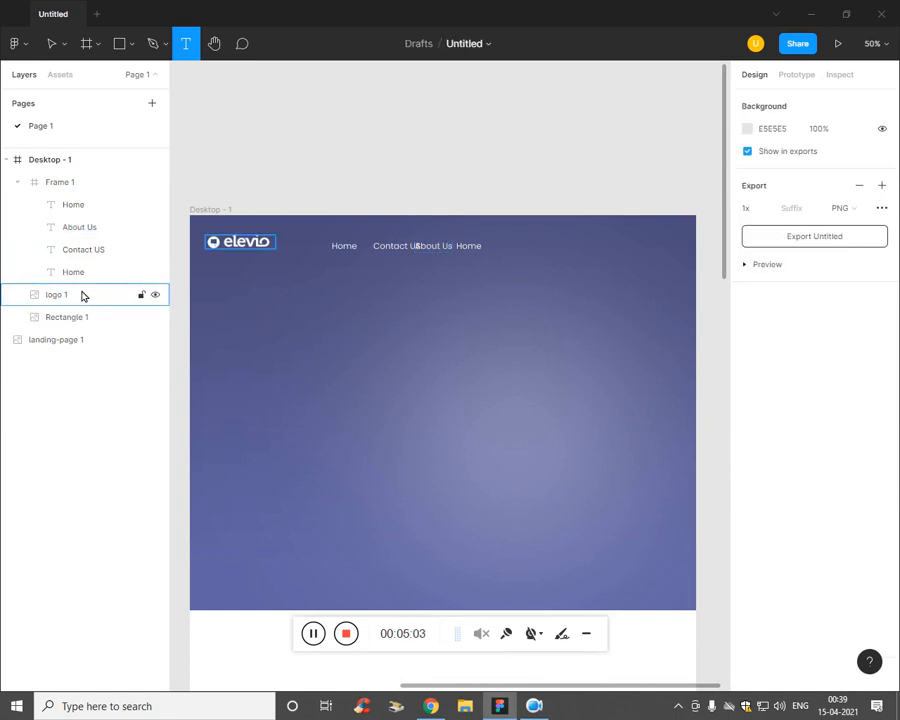
Step: Move the last Home copy to the end of the nav and rename it 'Blog'
click(83, 280)
drag(86, 276, 90, 198)
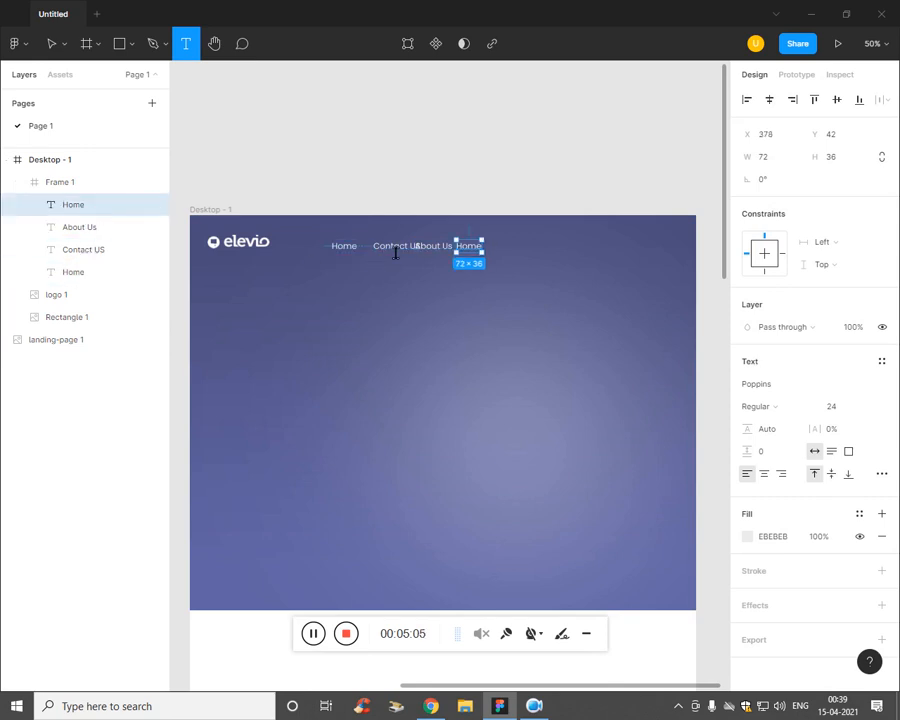
key(Return)
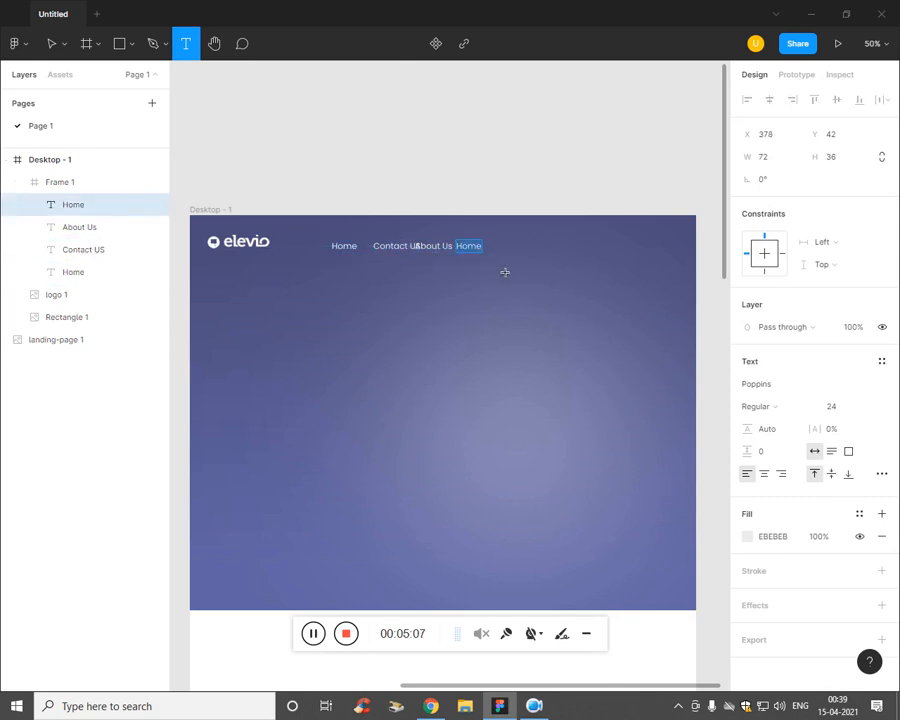
text(Blog)
click(85, 250)
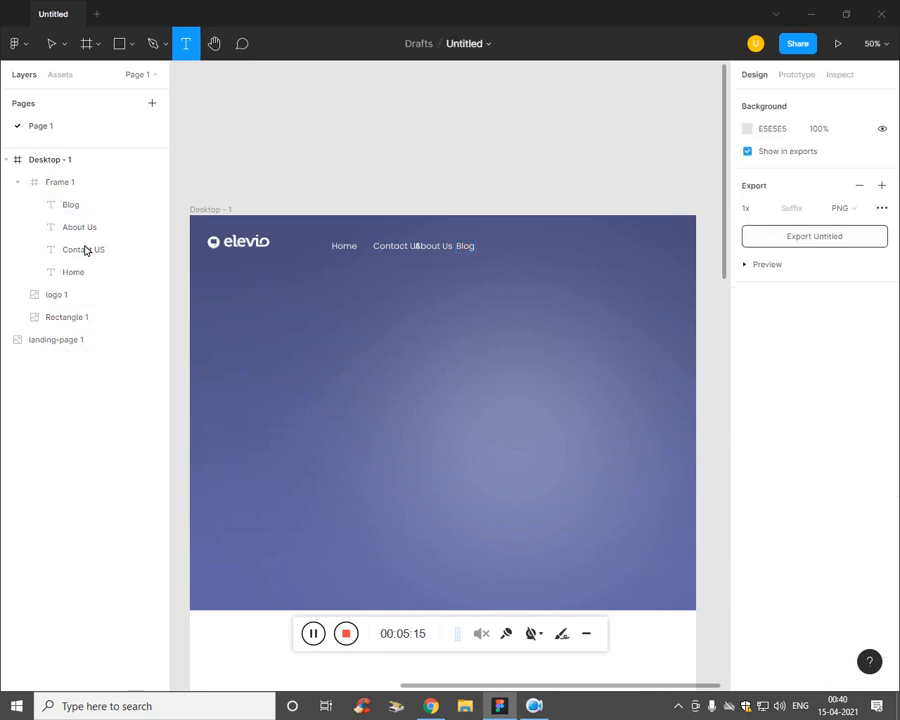
click(88, 235)
click(93, 254)
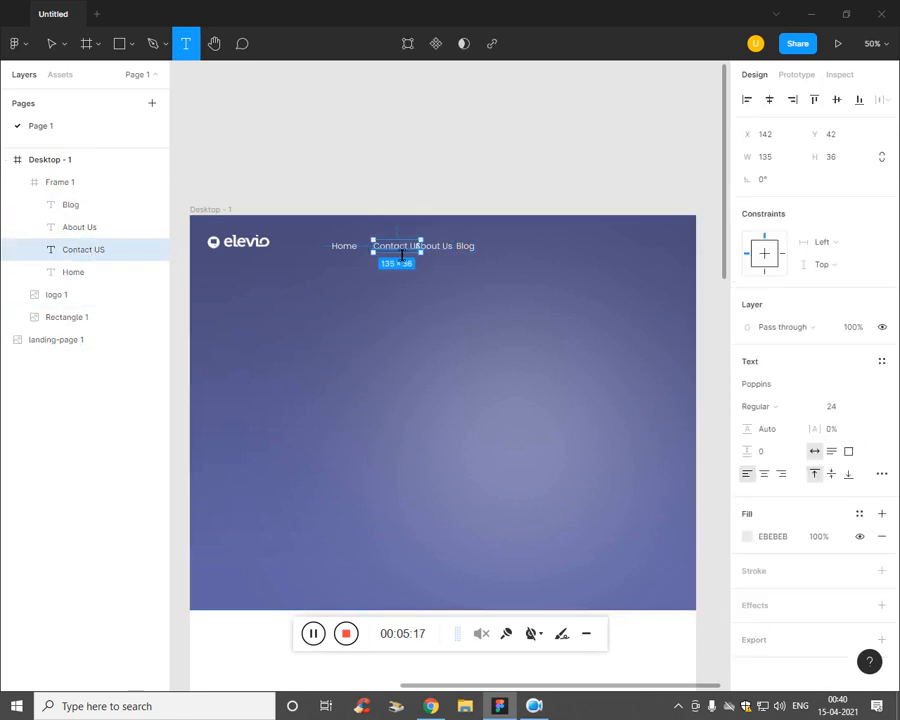
Step: Reorder the nav labels to Home, About Us, Blog, then Contact US
key(v)
drag(398, 254, 380, 250)
click(413, 253)
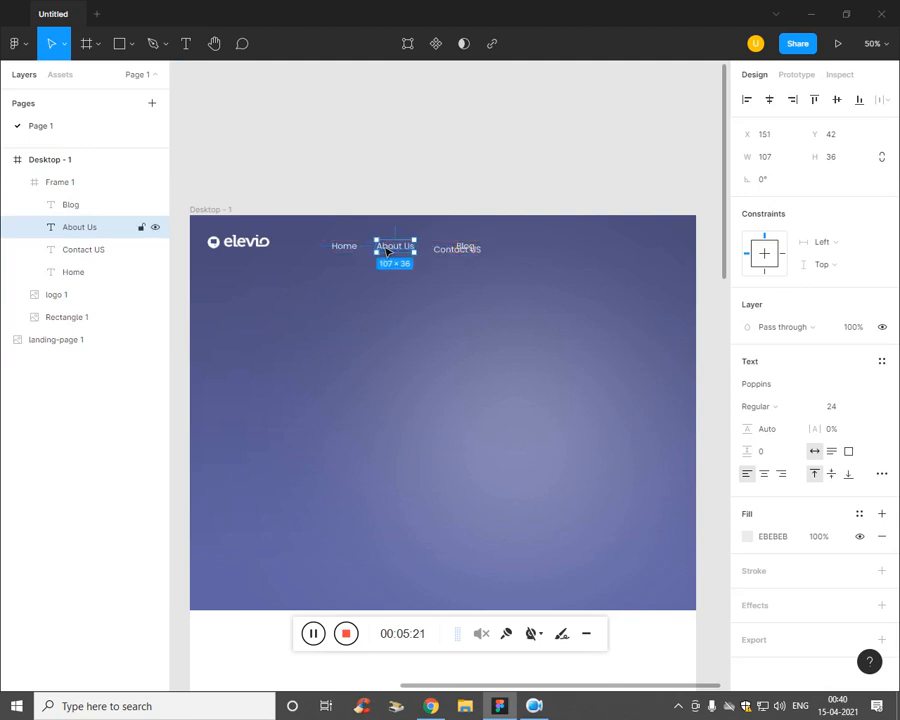
drag(454, 254, 436, 257)
drag(492, 258, 481, 251)
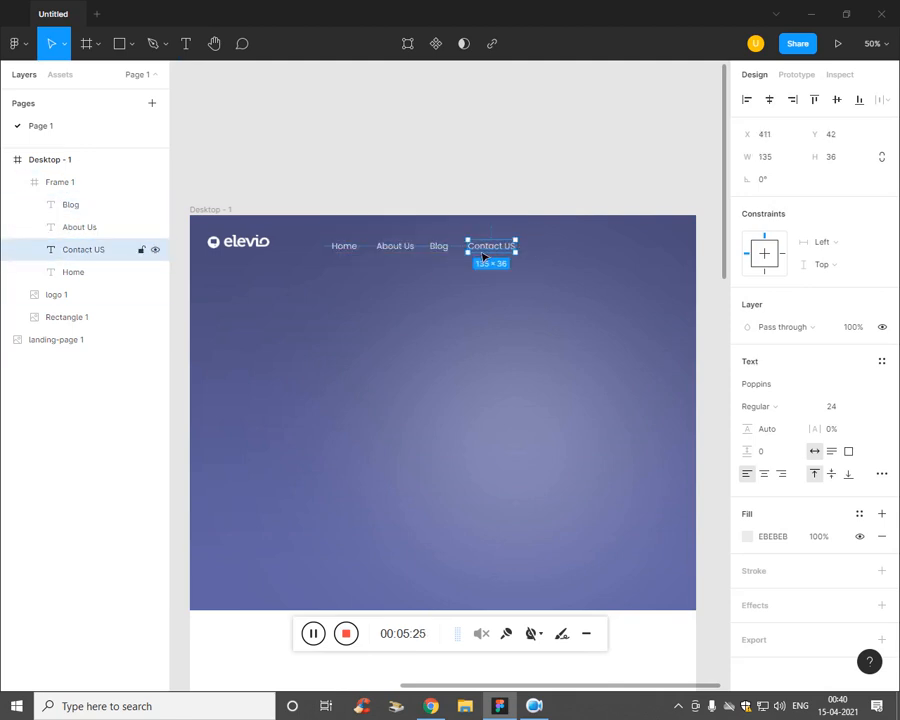
click(52, 418)
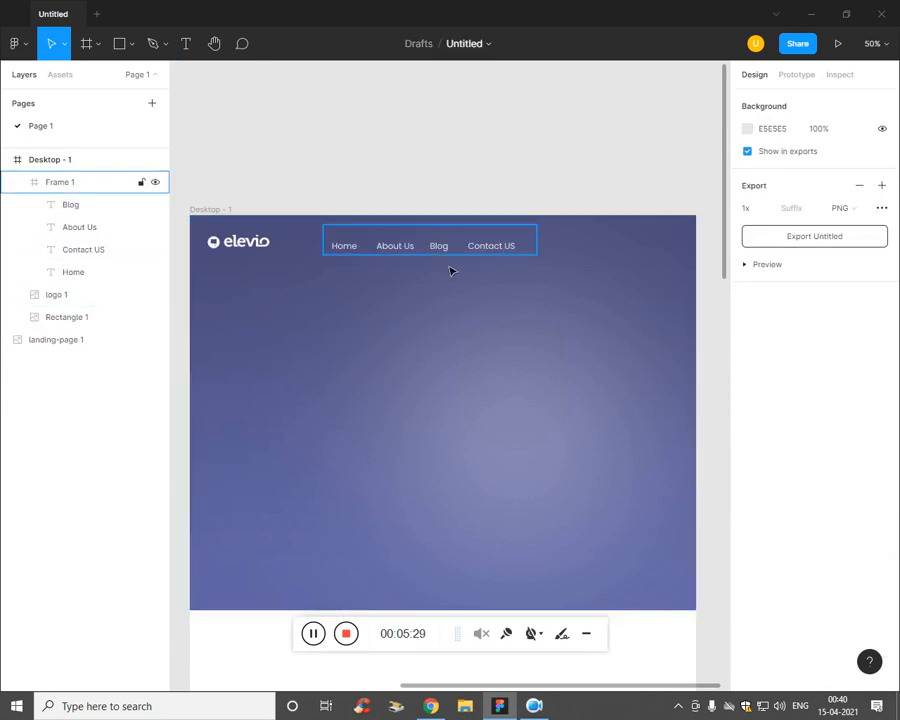
Step: Add auto layout to the nav links frame and move it beside the logo
click(73, 192)
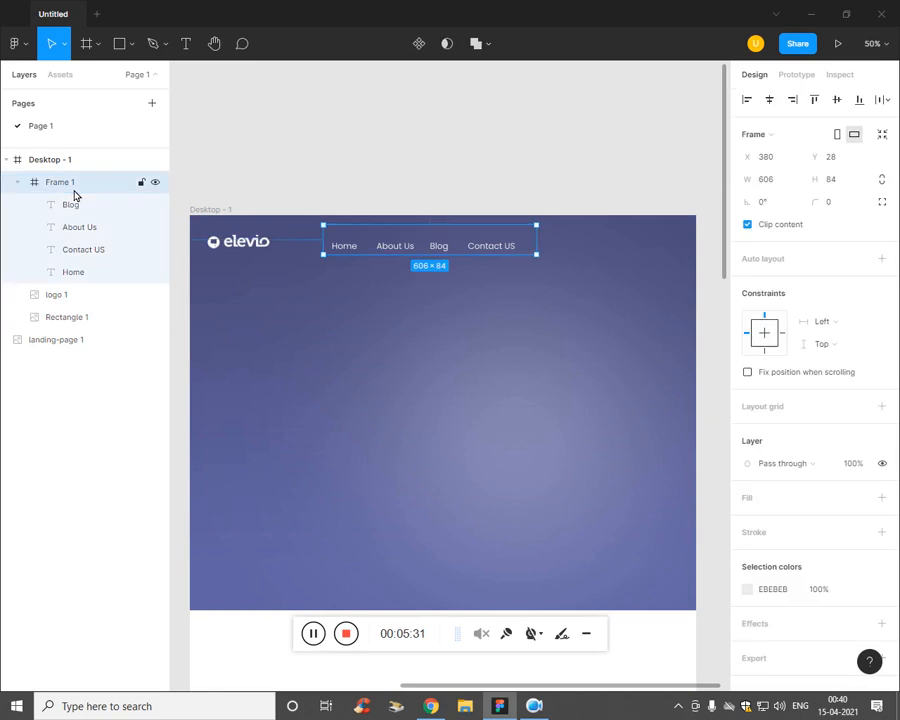
key(shift+a)
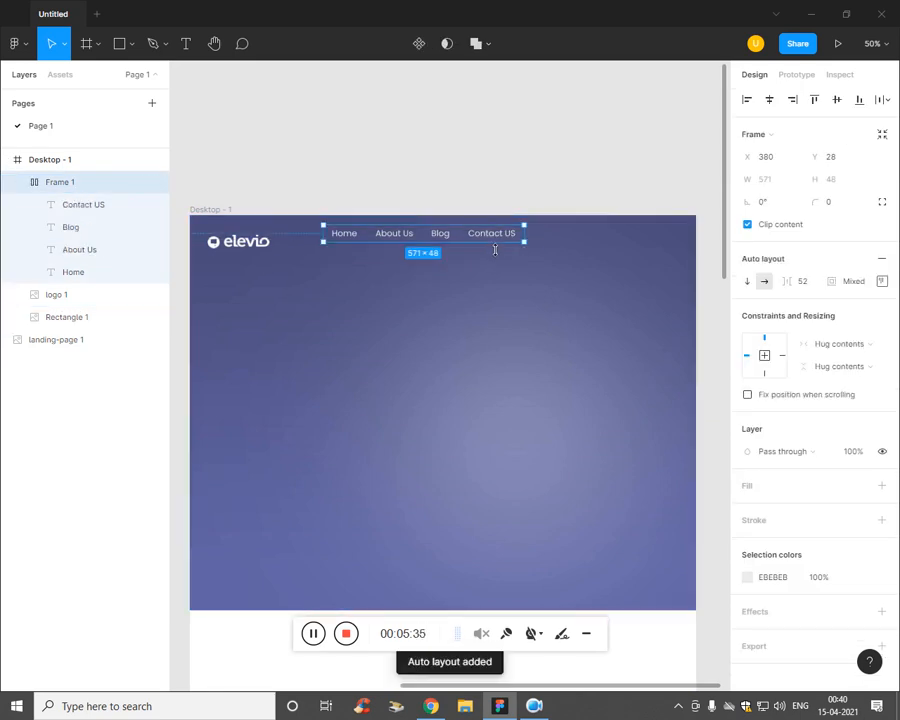
click(54, 474)
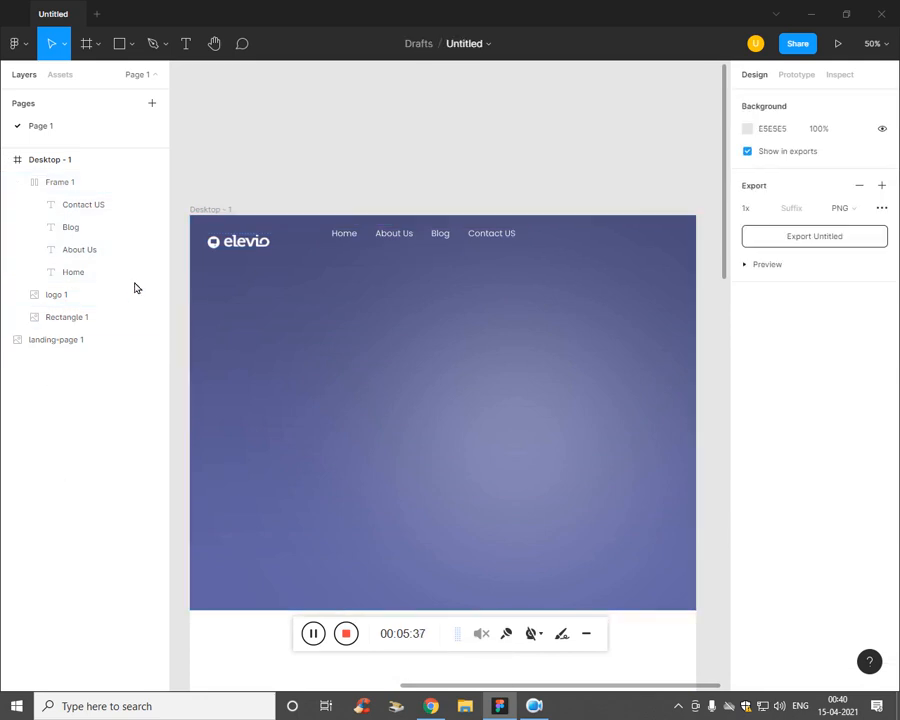
click(76, 191)
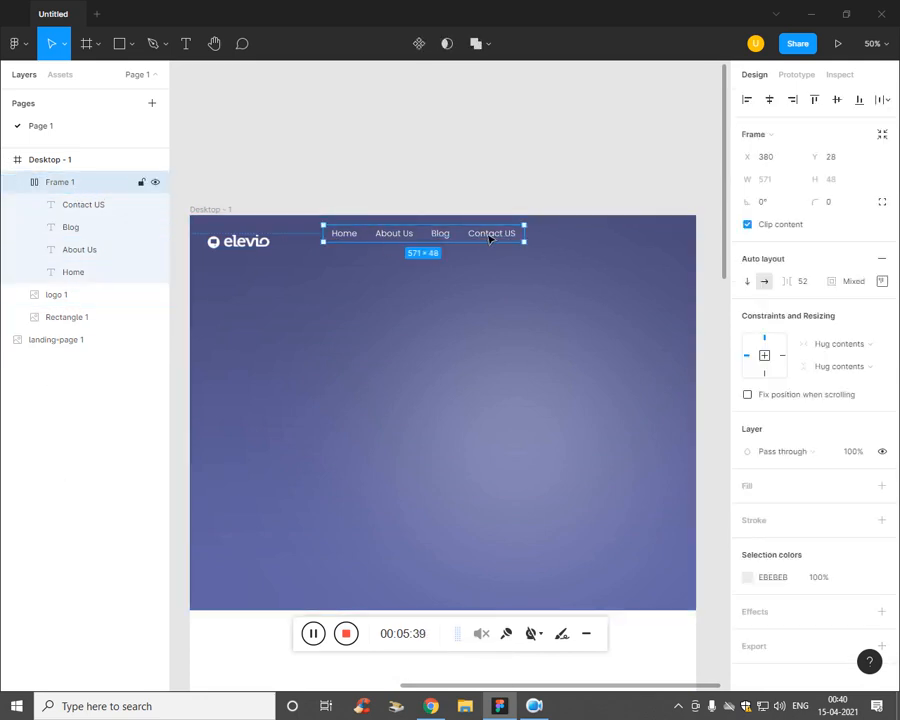
drag(466, 242, 482, 250)
click(515, 365)
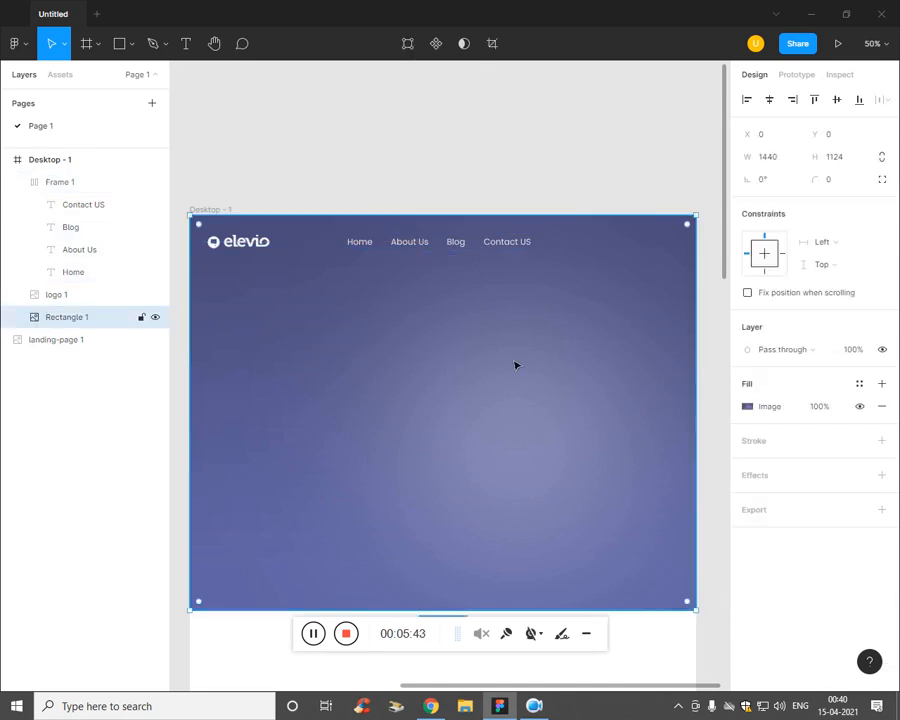
click(506, 248)
Step: Set the nav alignment to Space between and widen the frame to 612
click(881, 283)
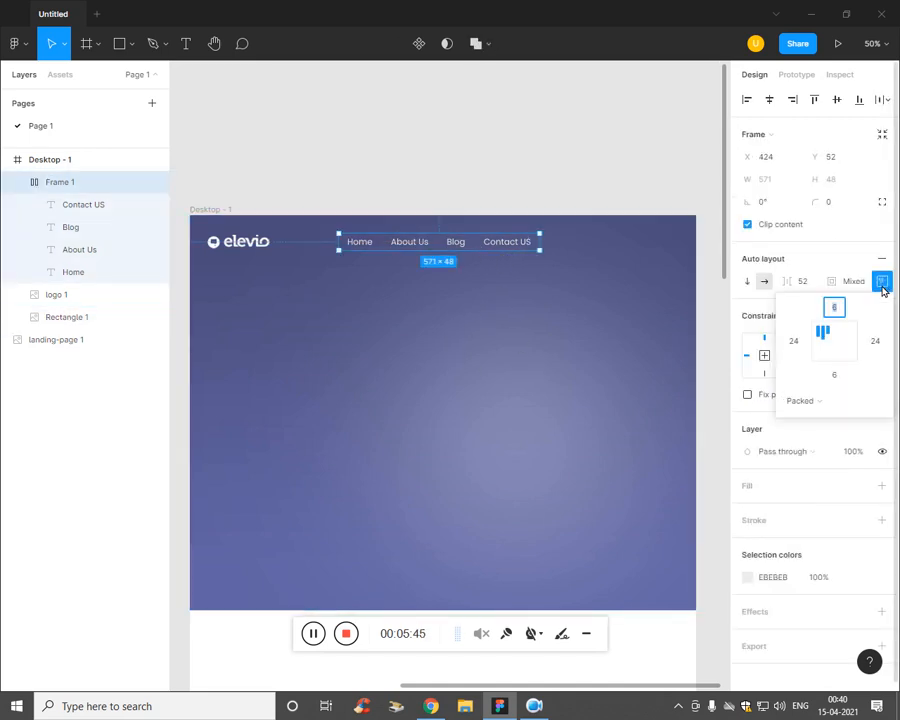
click(806, 401)
click(817, 420)
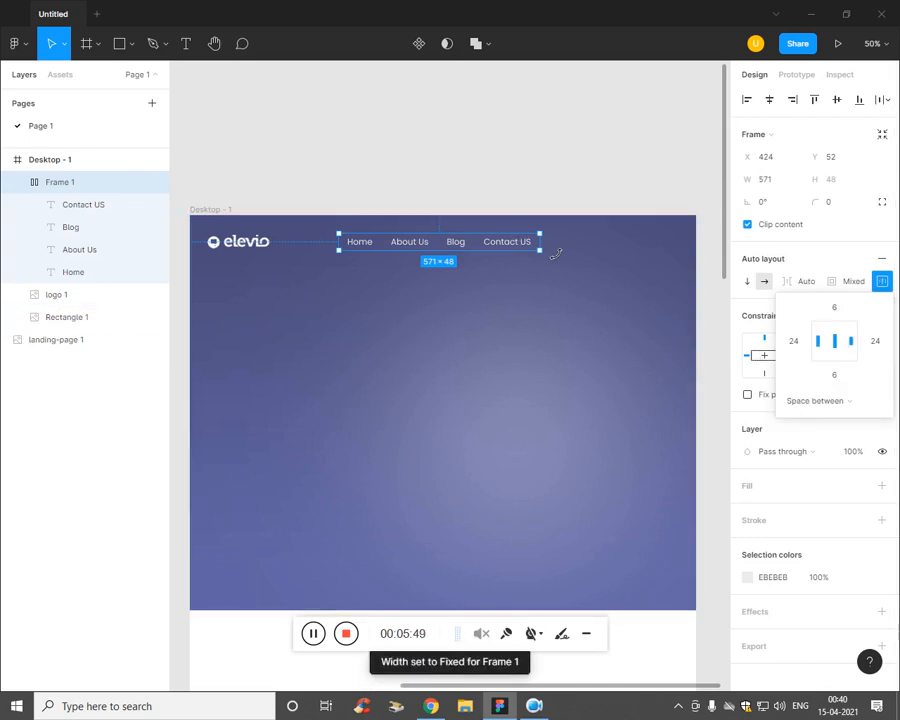
mouse_move(552, 252)
mouse_down()
mouse_move(603, 253)
mouse_move(563, 259)
mouse_up()
click(529, 315)
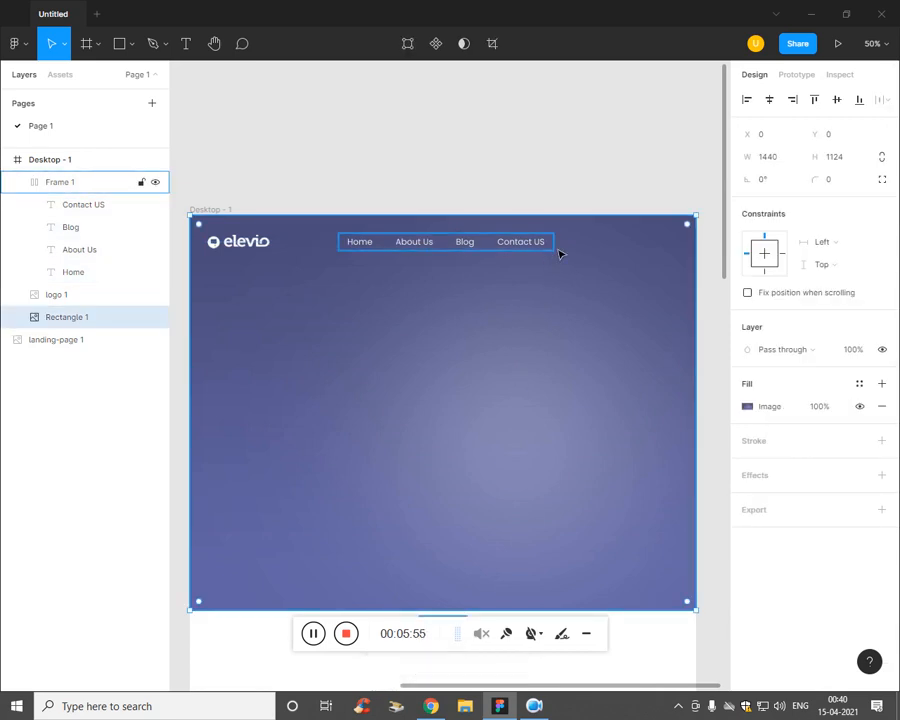
click(96, 370)
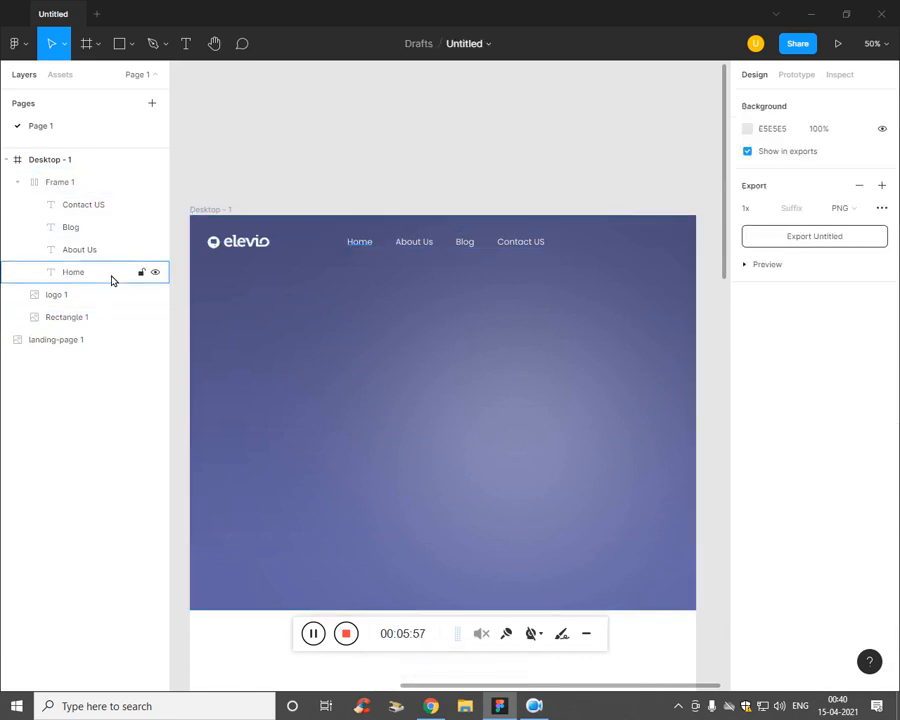
Step: Add a Login text label right of the nav links with a light grey DCDCDC fill
click(110, 274)
click(338, 418)
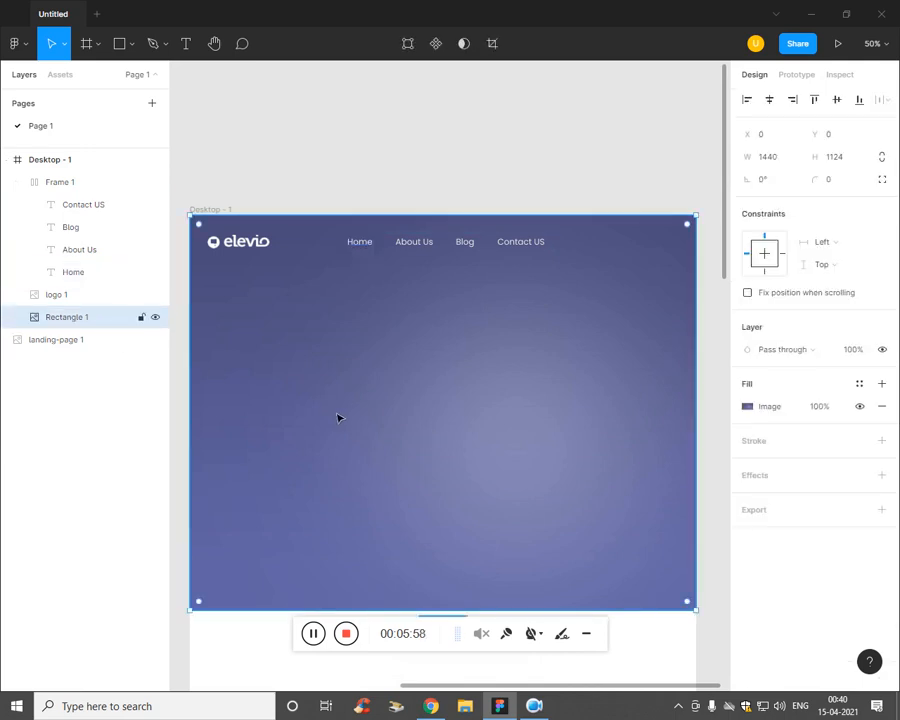
key(t)
click(592, 252)
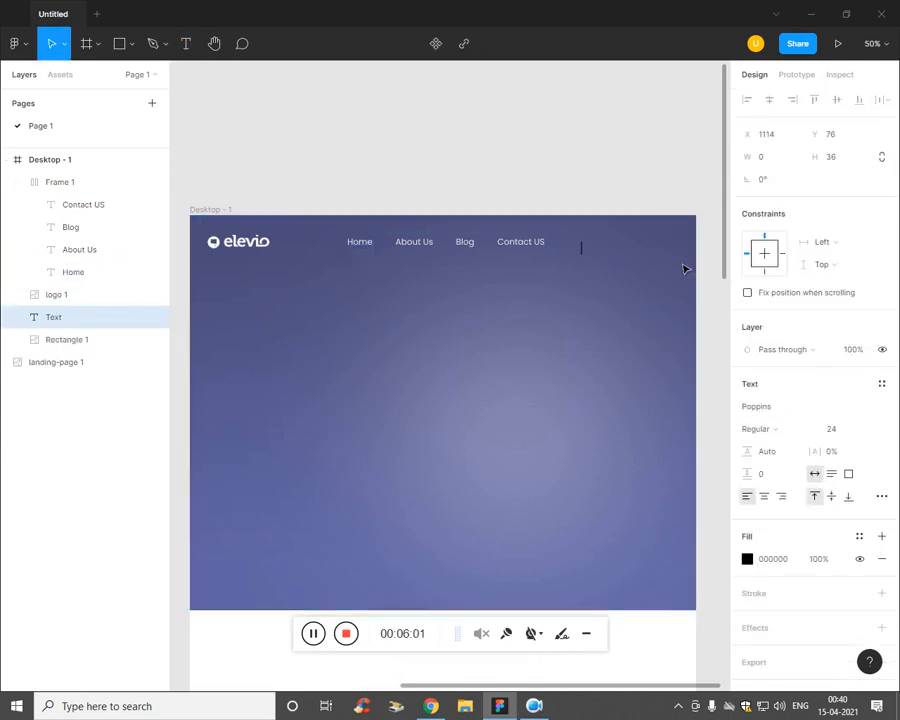
click(747, 559)
drag(605, 428, 544, 311)
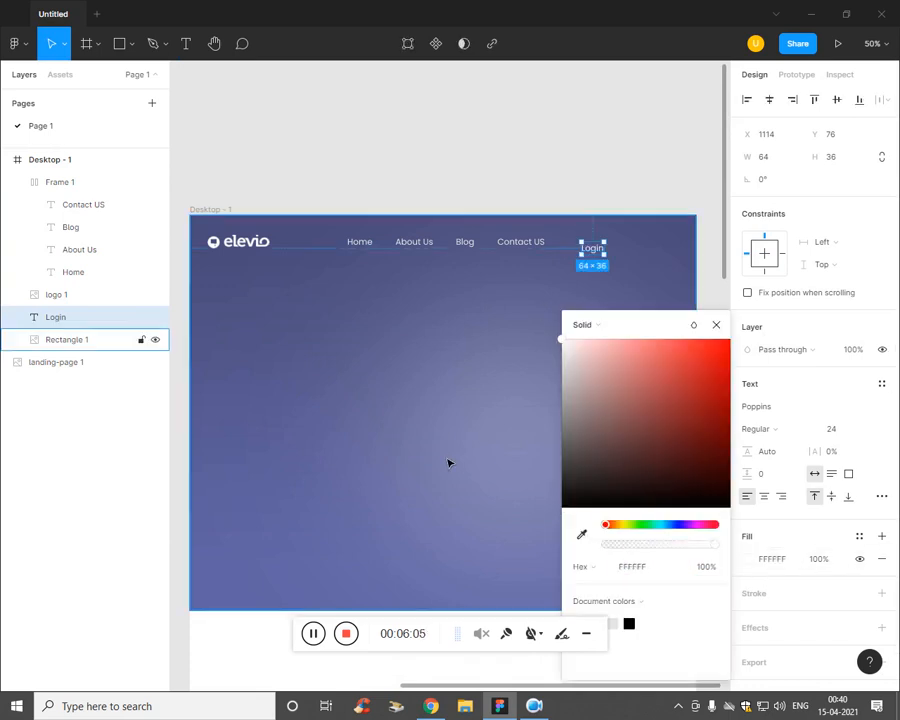
click(561, 362)
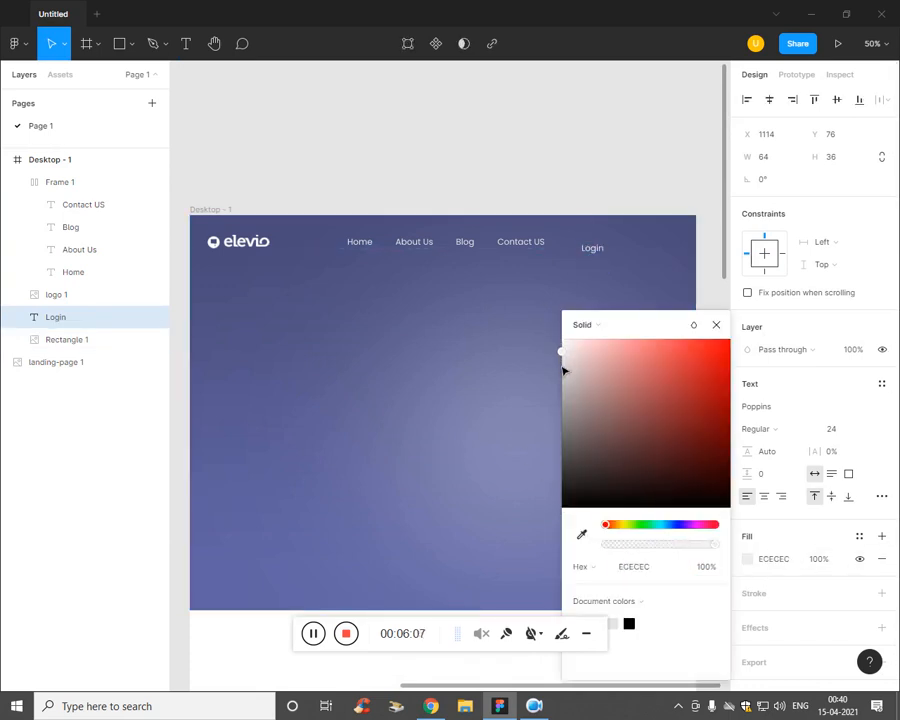
click(520, 323)
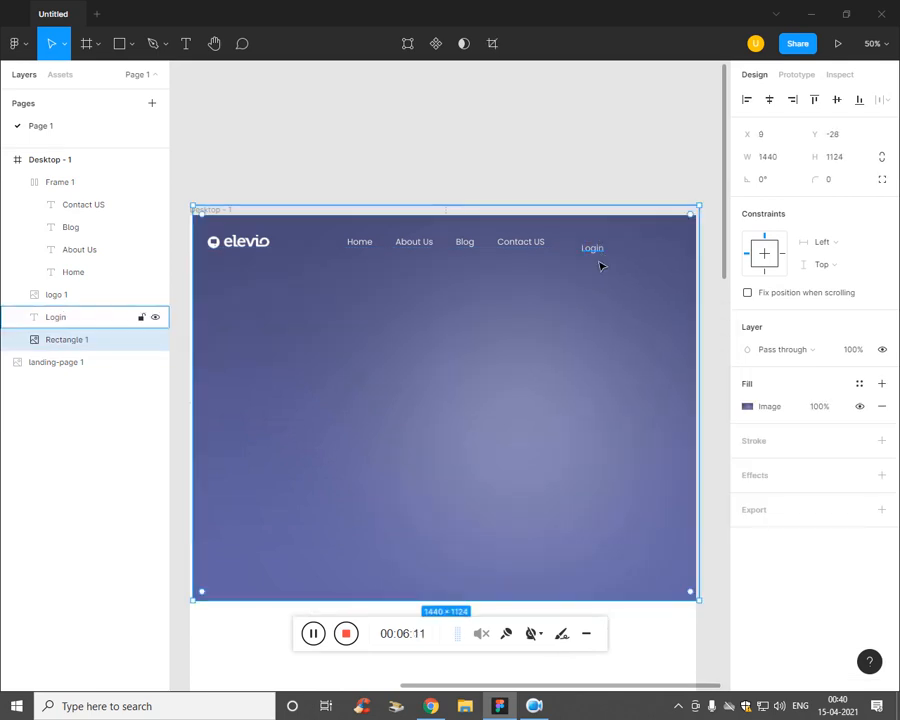
Step: Nudge the Login text into place and shift the nav links group left
click(598, 248)
drag(600, 248, 626, 262)
click(525, 350)
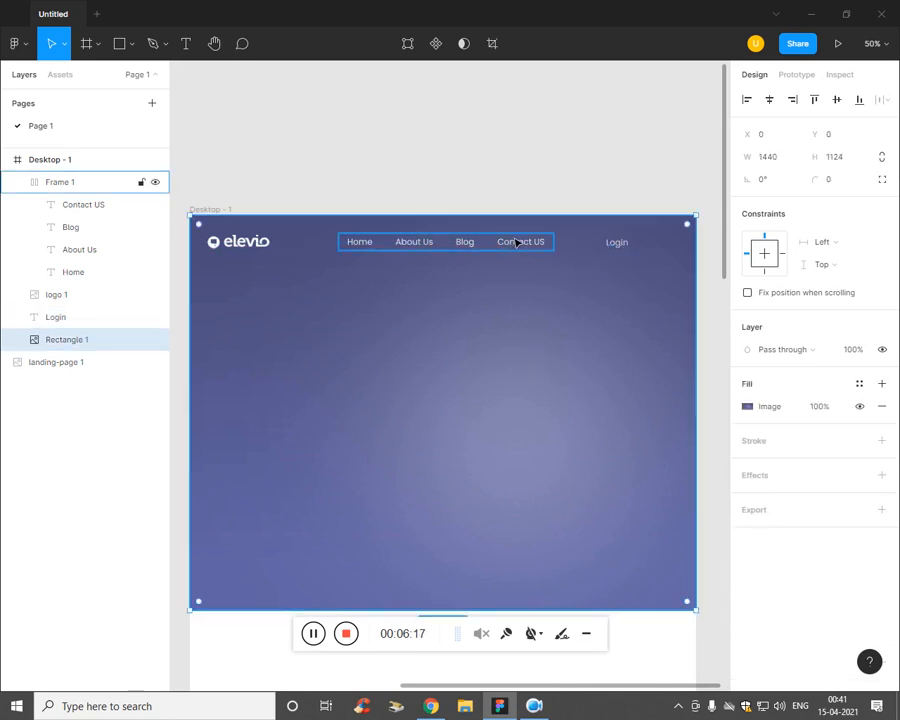
click(518, 240)
key(Left)
key(Left)
key(Left)
key(Left)
key(Left)
key(Left)
key(Left)
key(Left)
key(Left)
key(Left)
key(Left)
key(Left)
key(Left)
key(Left)
key(Left)
key(Left)
key(Left)
key(Left)
key(Left)
key(Left)
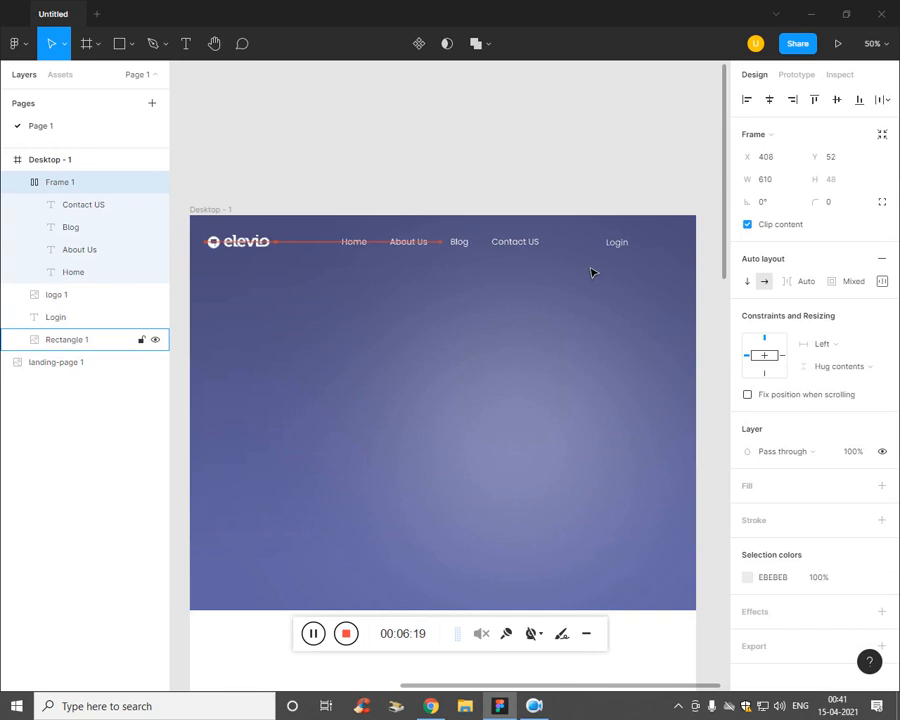
click(596, 306)
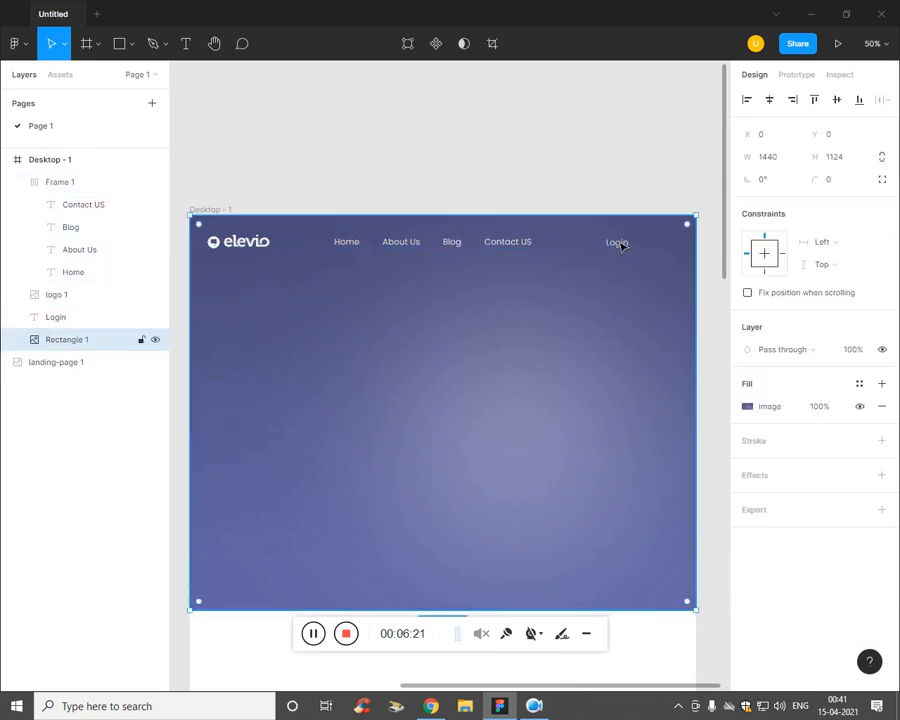
click(624, 247)
key(Left)
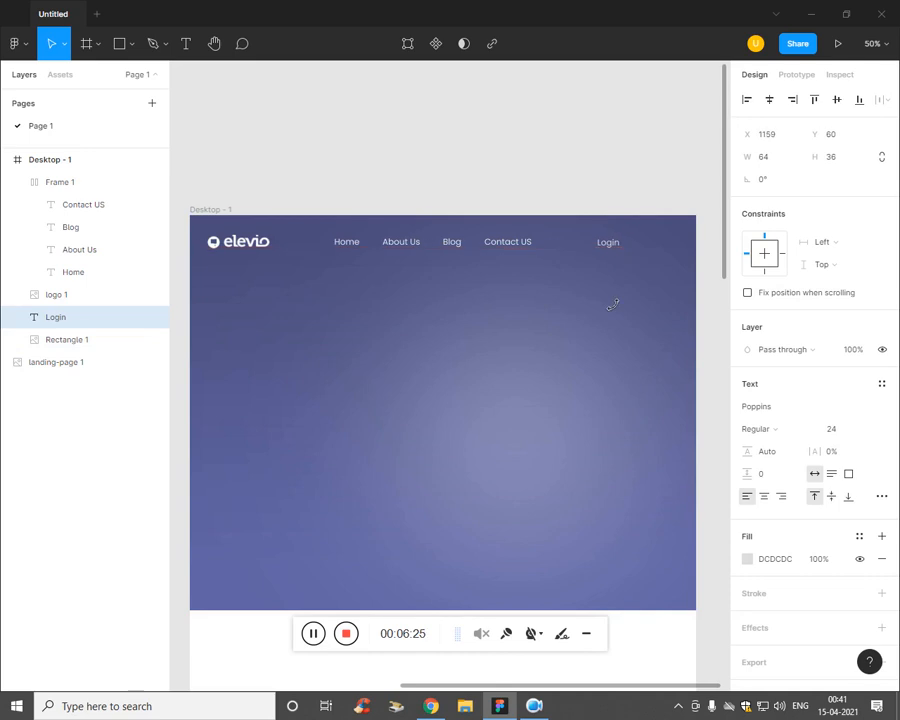
Step: Check the reference design PDF in Chrome, briefly opening File Explorer
click(432, 706)
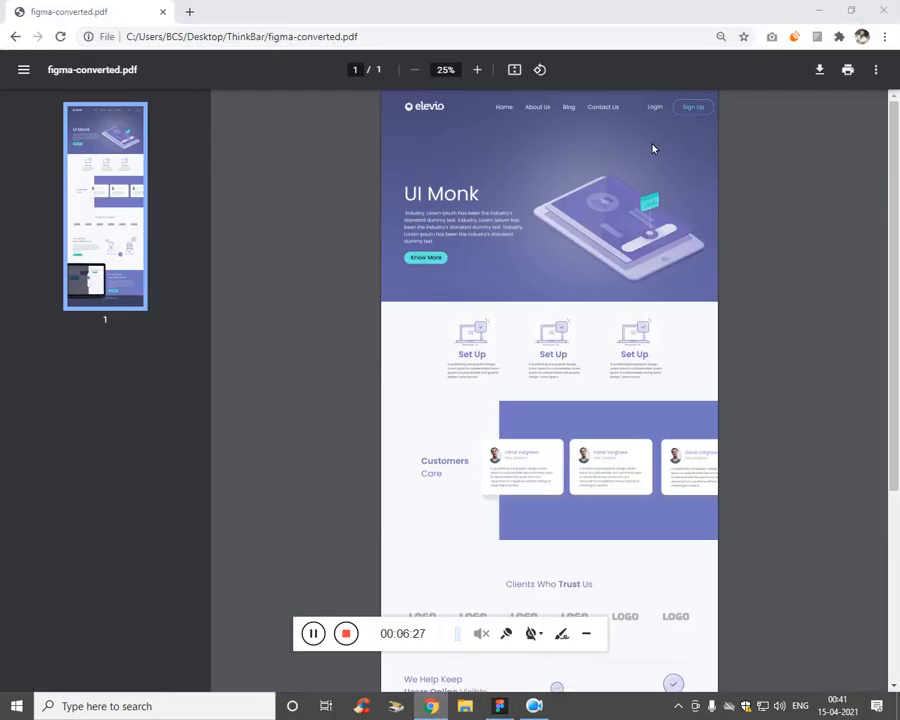
key(super+e)
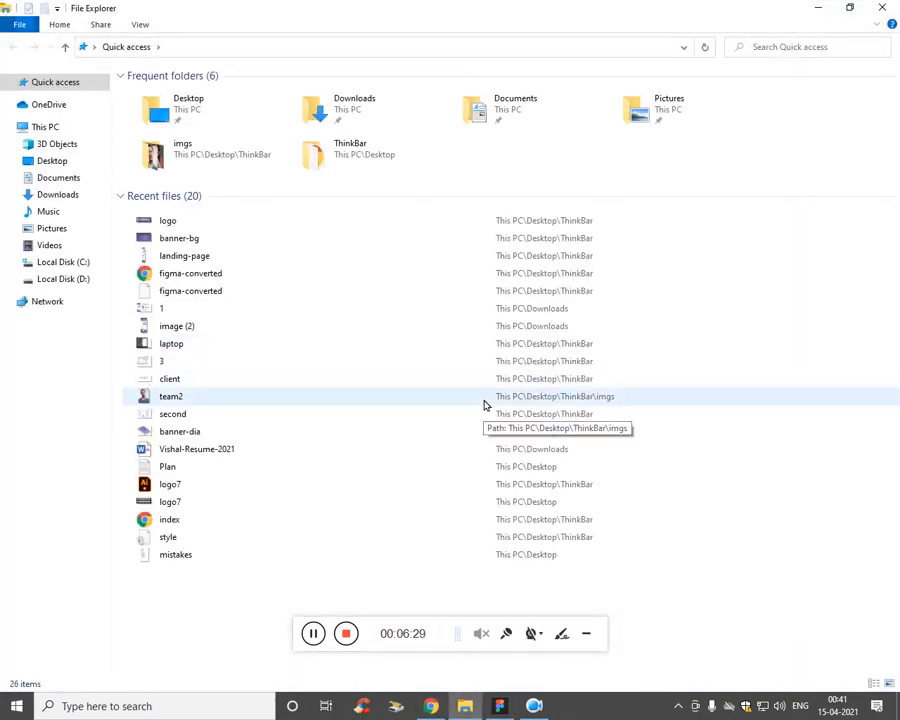
click(819, 10)
key(super+e)
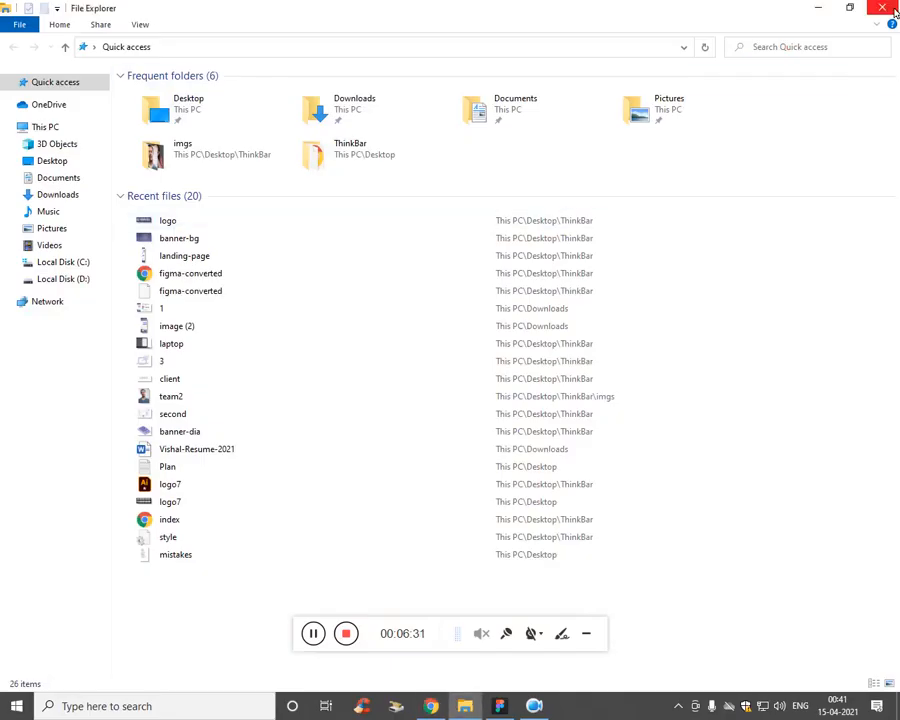
click(884, 10)
Step: Return from the PDF to the Figma design and collapse the nav frame's layers
click(884, 10)
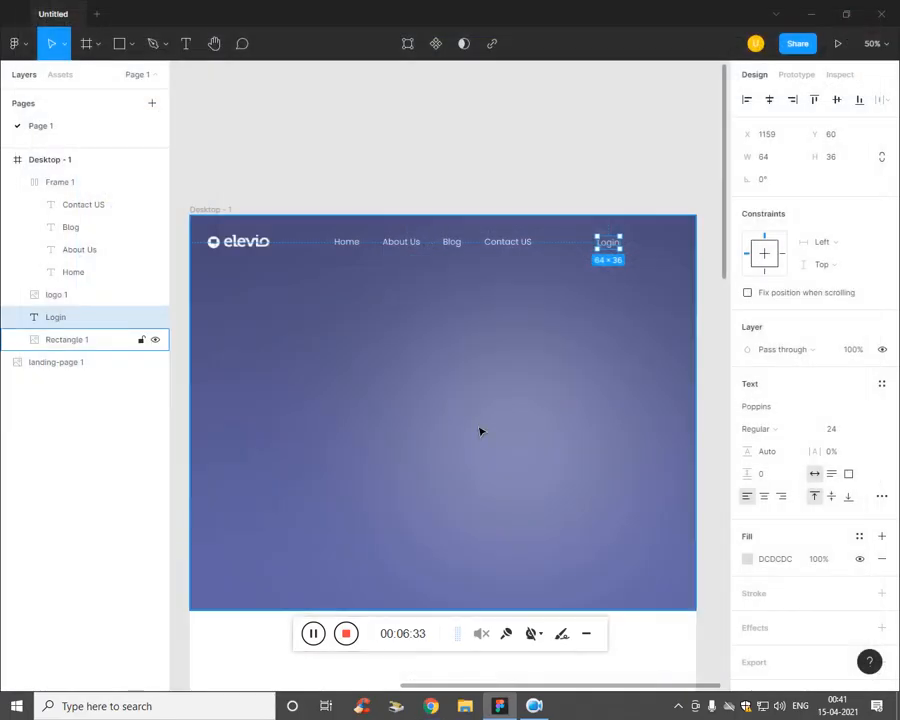
click(608, 242)
click(62, 340)
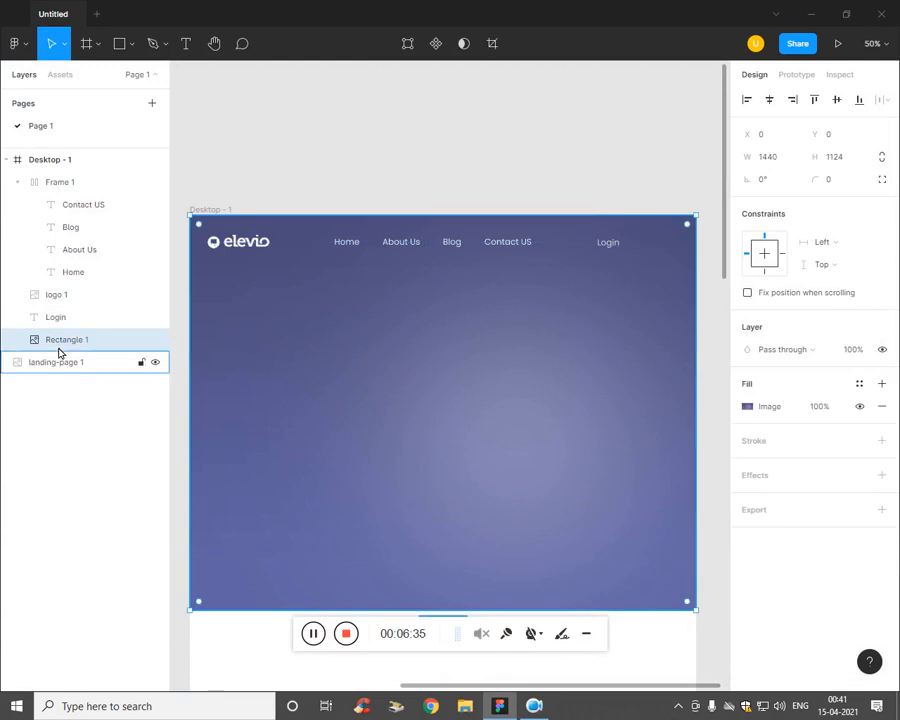
key(Escape)
click(68, 204)
click(18, 183)
click(92, 356)
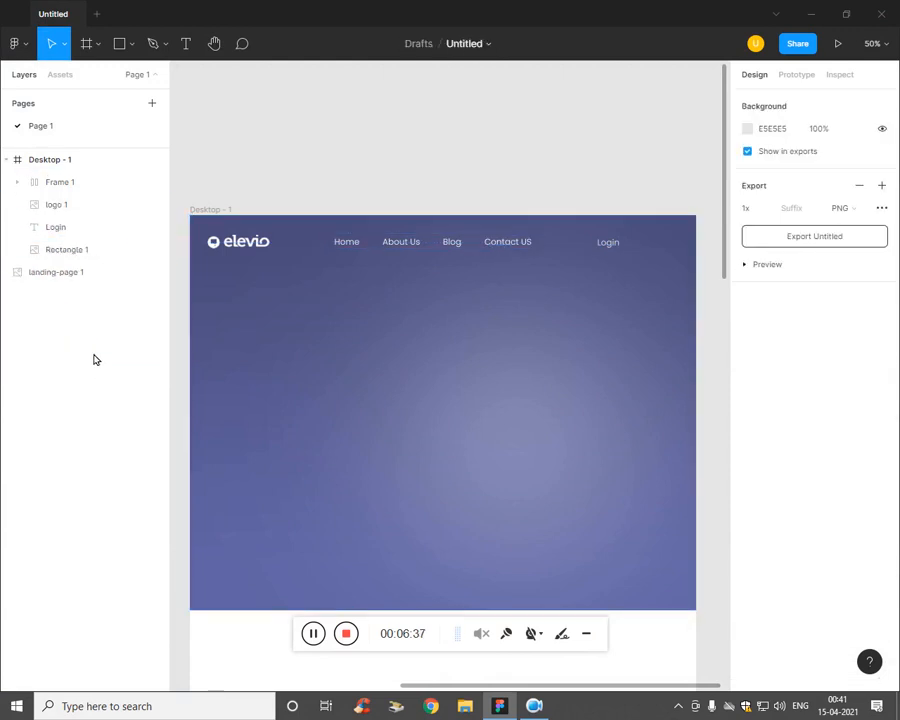
click(64, 250)
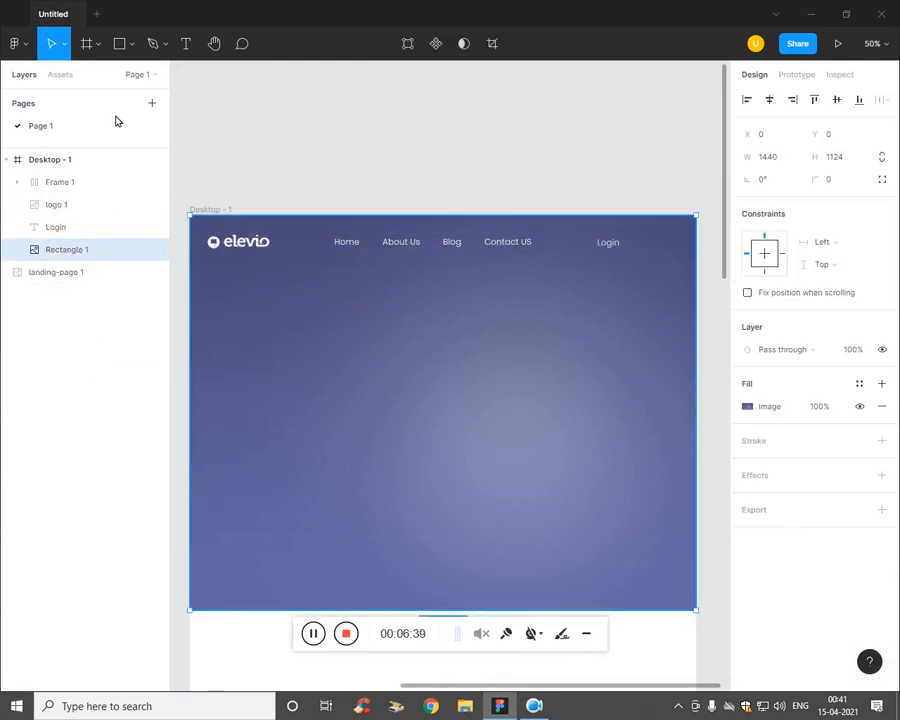
Step: Add a Sign Up text label right of Login and give it a green fill
key(t)
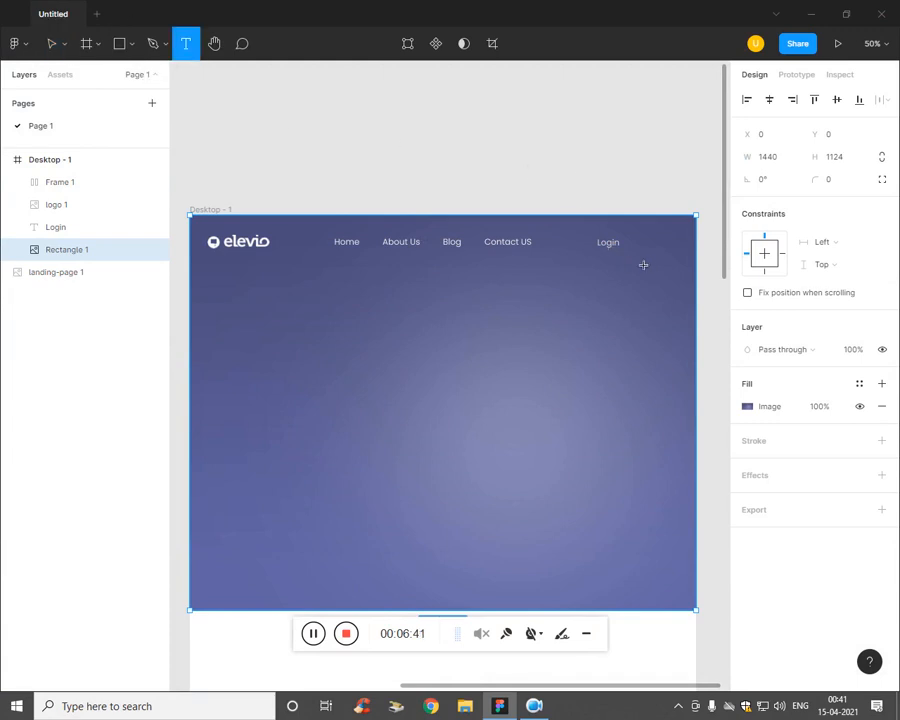
click(645, 246)
text(L)
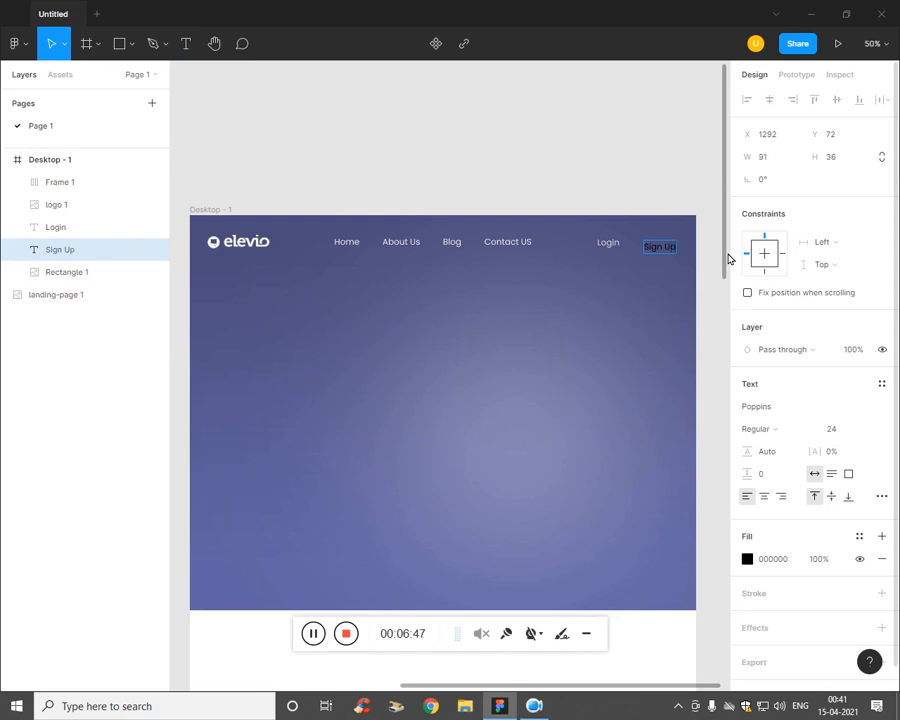
click(748, 560)
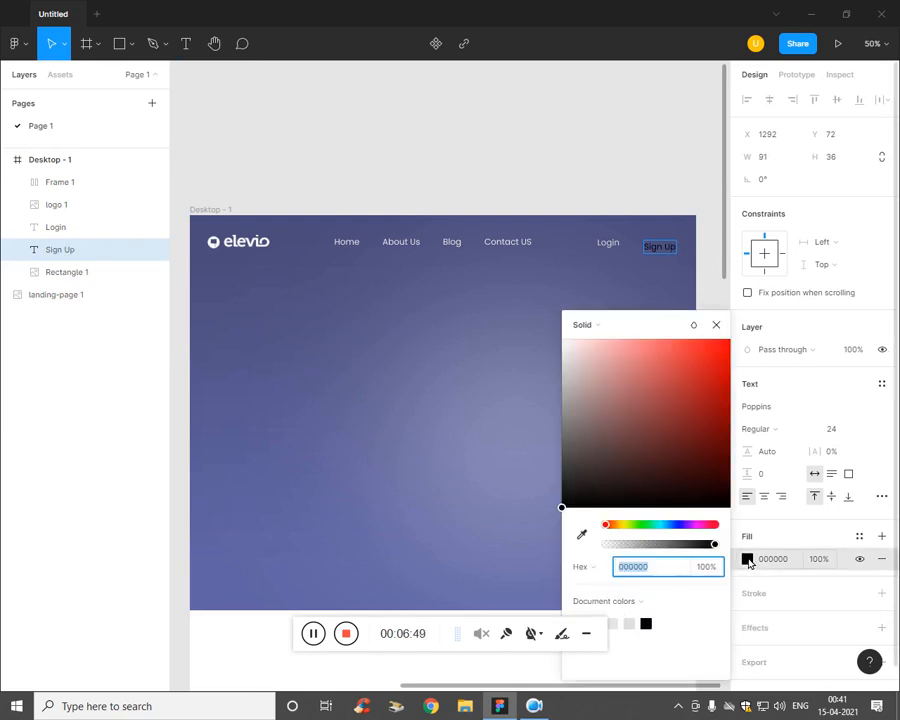
click(650, 525)
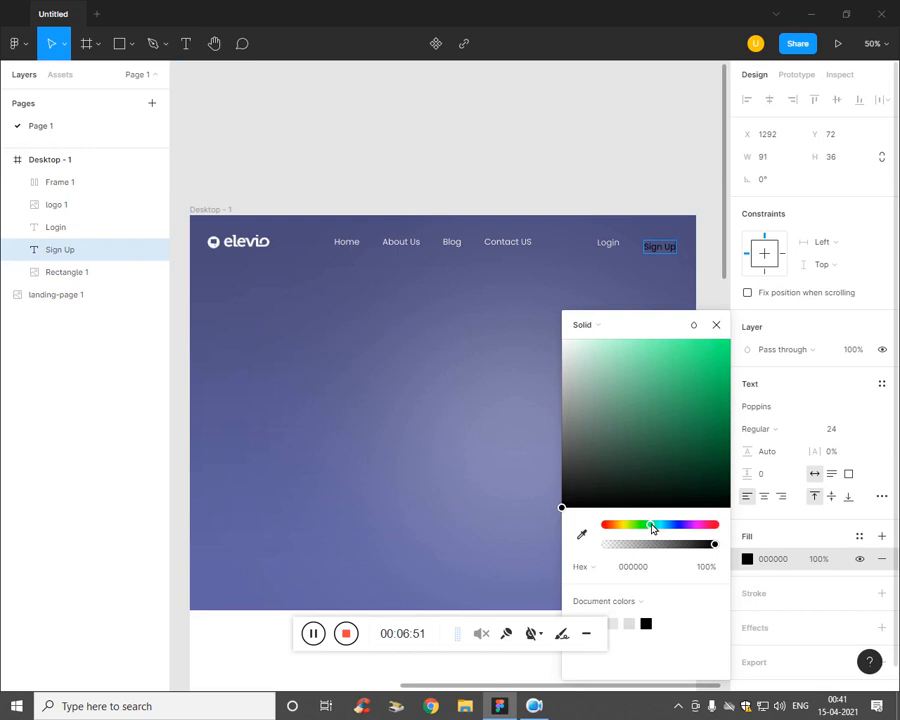
click(716, 325)
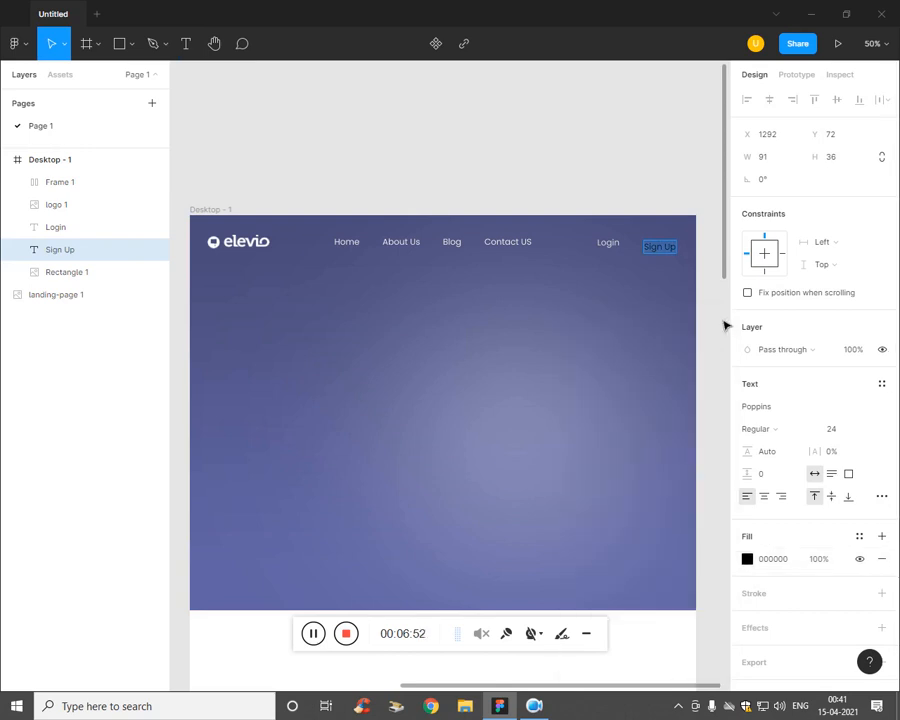
Step: Adjust the Sign Up text fill to light green 9FFF9D
click(747, 559)
drag(652, 525, 643, 531)
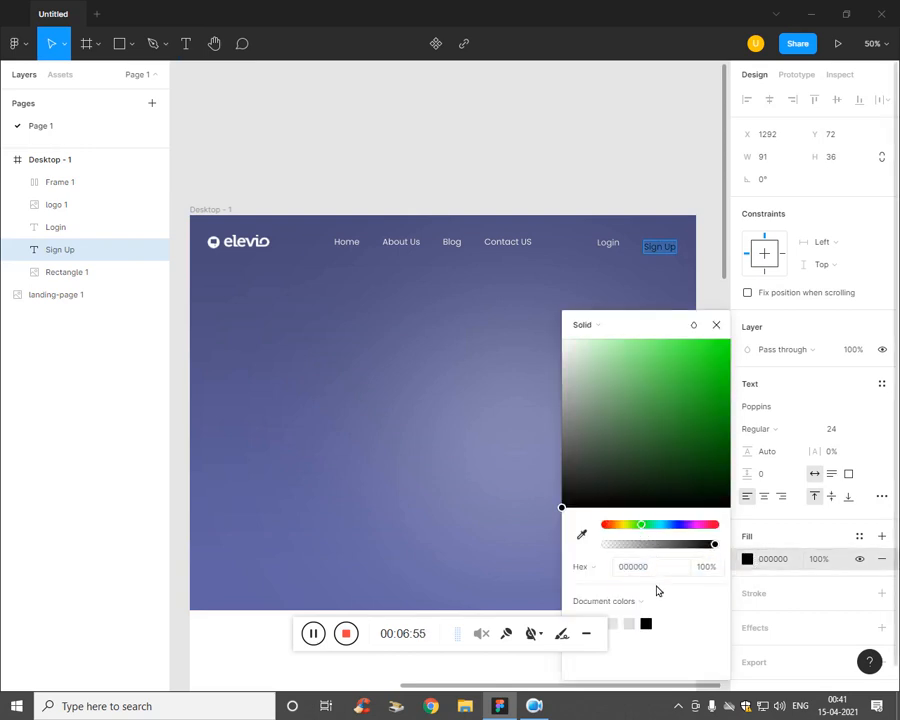
key(Escape)
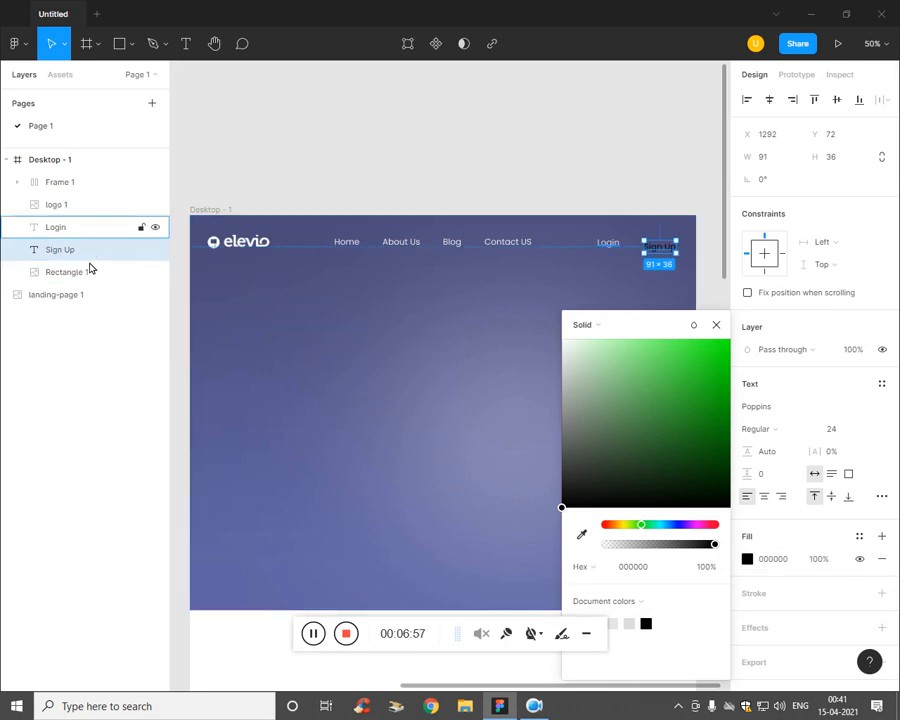
drag(643, 497, 628, 338)
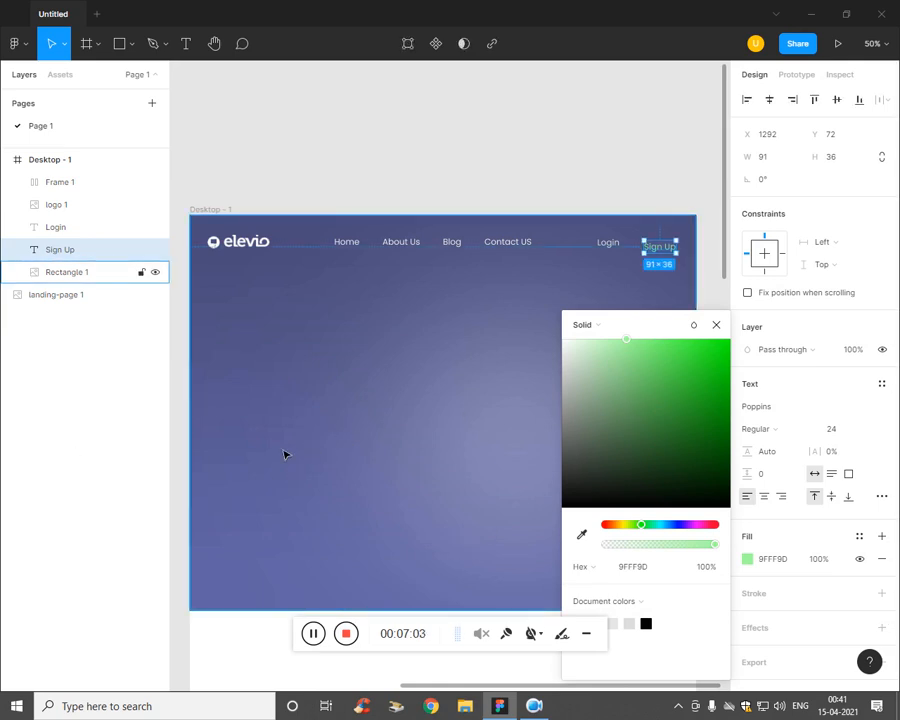
click(70, 442)
click(280, 406)
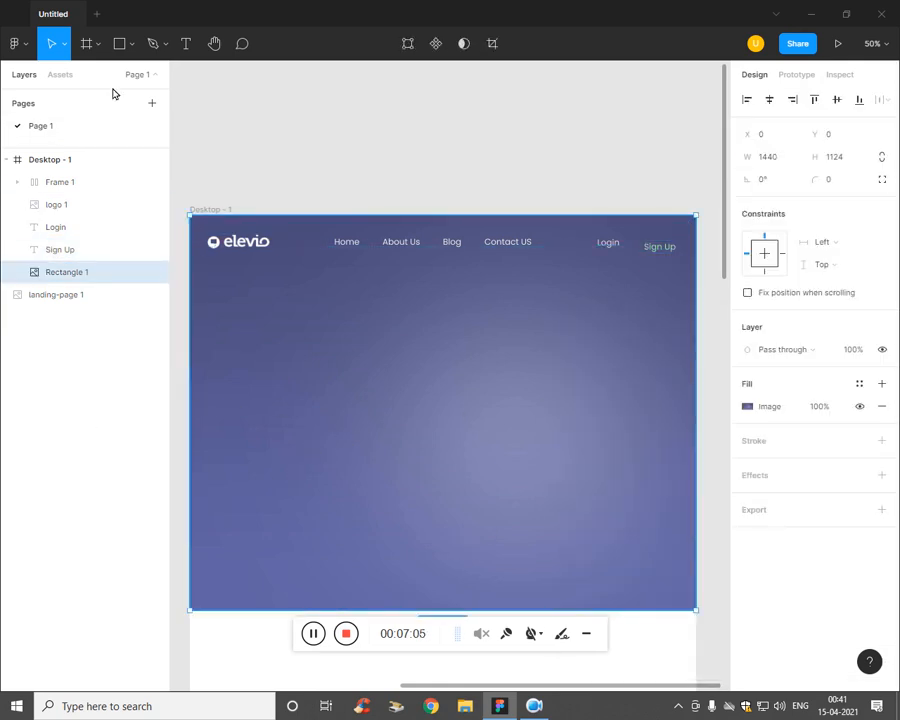
Step: Draw a 180×56 rectangle and round its corners to radius 28
click(130, 44)
click(110, 78)
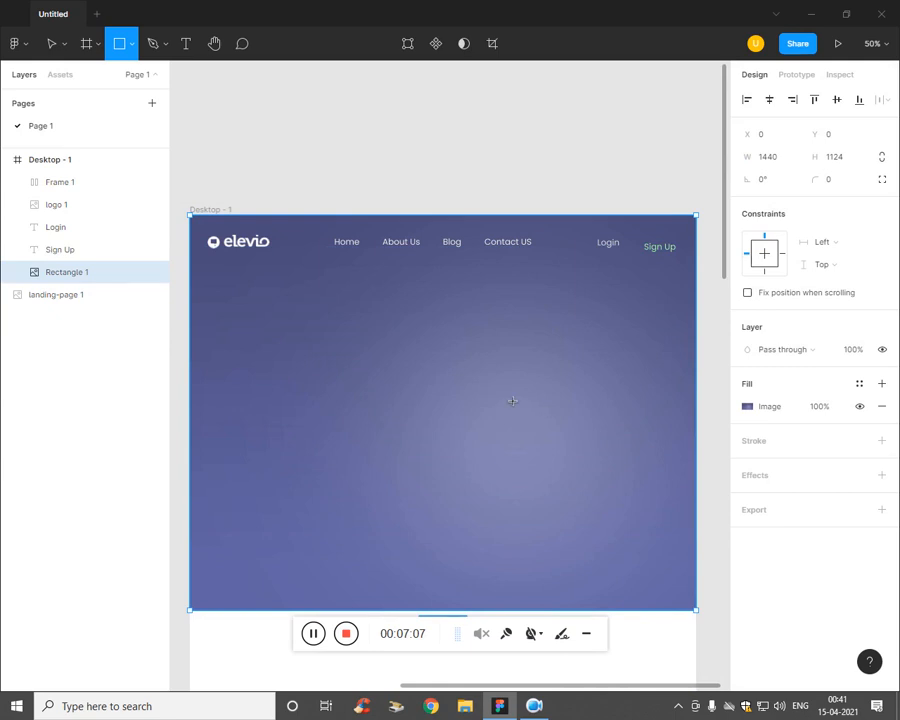
mouse_move(489, 386)
mouse_down()
mouse_move(552, 406)
mouse_move(124, 291)
mouse_up()
key(ctrl+plus)
key(ctrl+plus)
key(ctrl+plus)
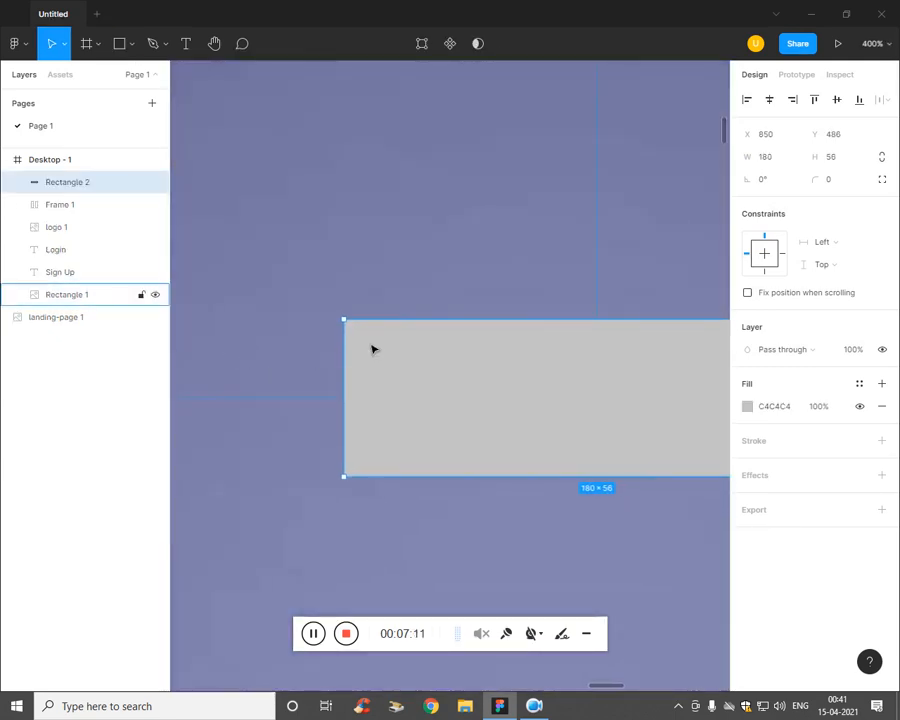
drag(358, 337, 671, 235)
key(shift+0)
Step: Move the pill over Sign Up beside Login and layer it just above Rectangle 1
key(space)
drag(660, 265, 597, 251)
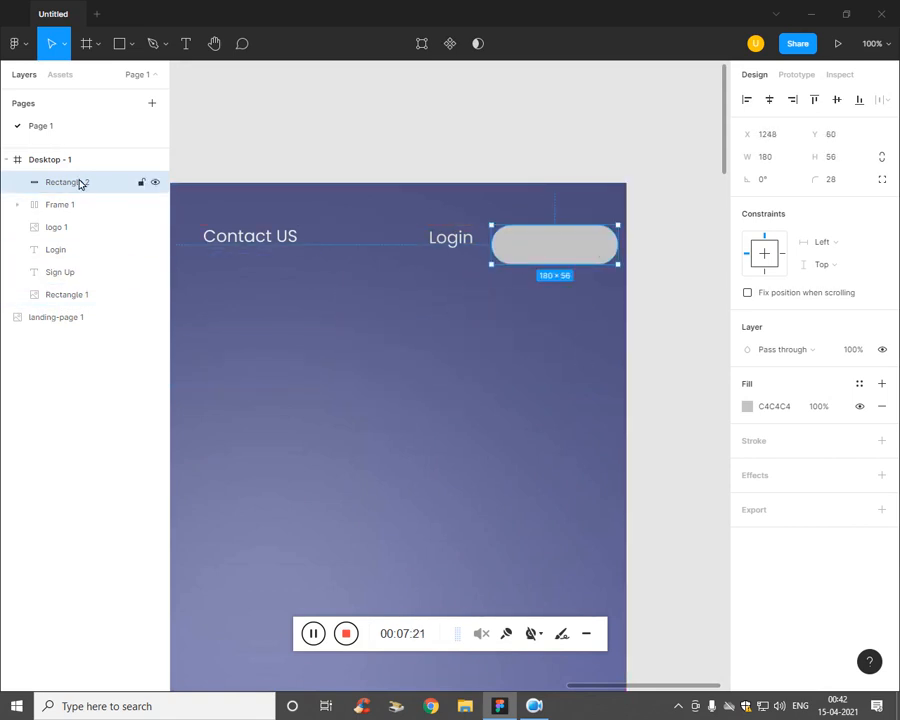
drag(80, 183, 82, 313)
click(482, 298)
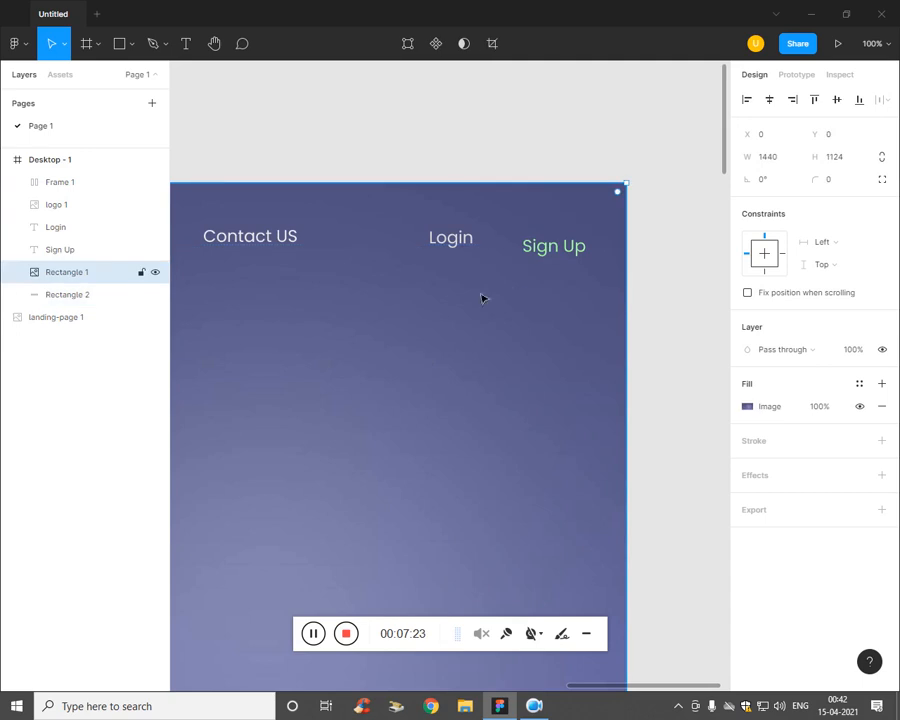
click(80, 294)
mouse_move(84, 297)
mouse_down()
mouse_move(92, 271)
mouse_move(90, 280)
mouse_up()
click(543, 404)
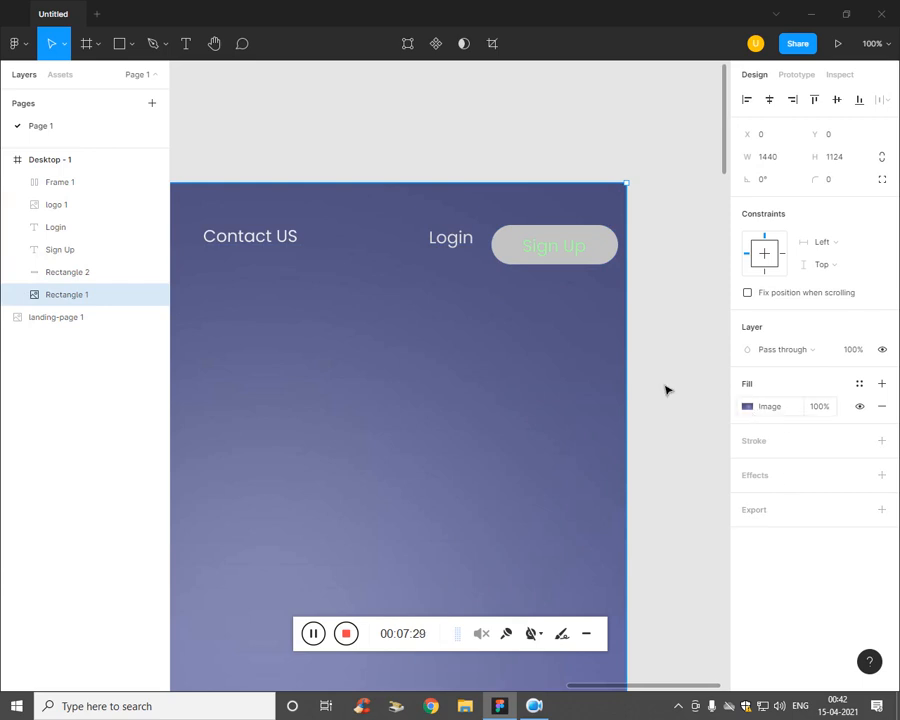
Step: Give the pill a 9FFF9D fill at 0% opacity
click(86, 274)
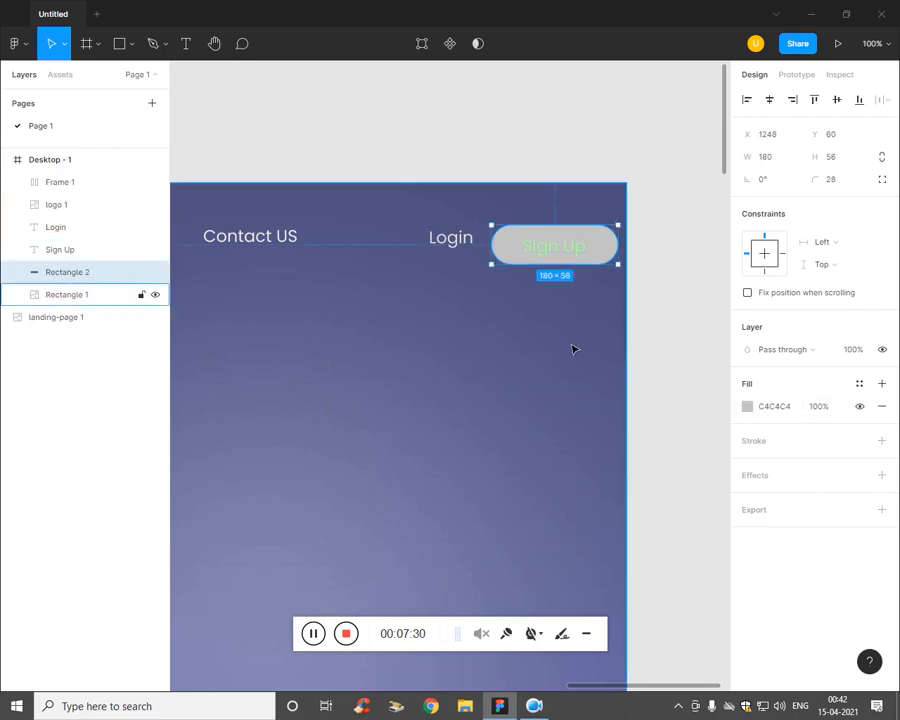
click(748, 406)
click(663, 624)
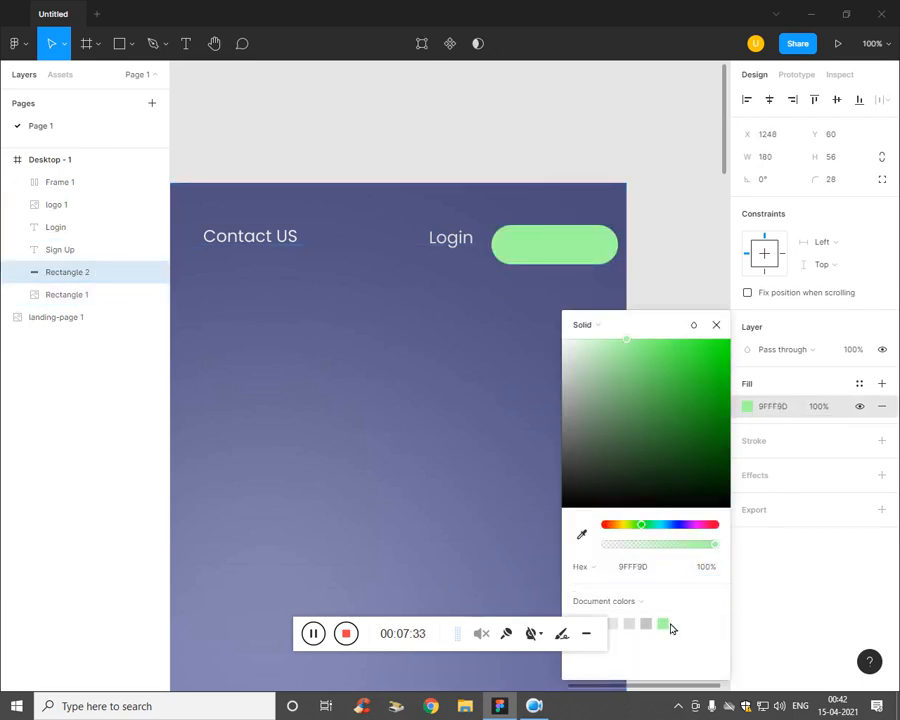
drag(716, 547, 775, 540)
drag(716, 547, 602, 533)
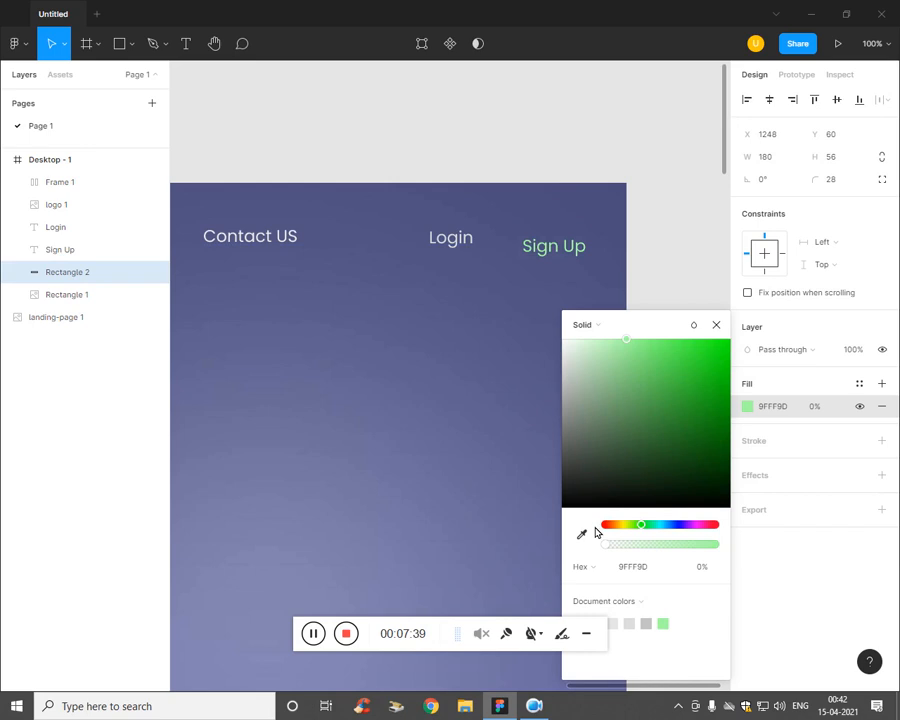
click(820, 551)
Step: Add a light green 9FFF9D stroke outline to the pill
click(802, 444)
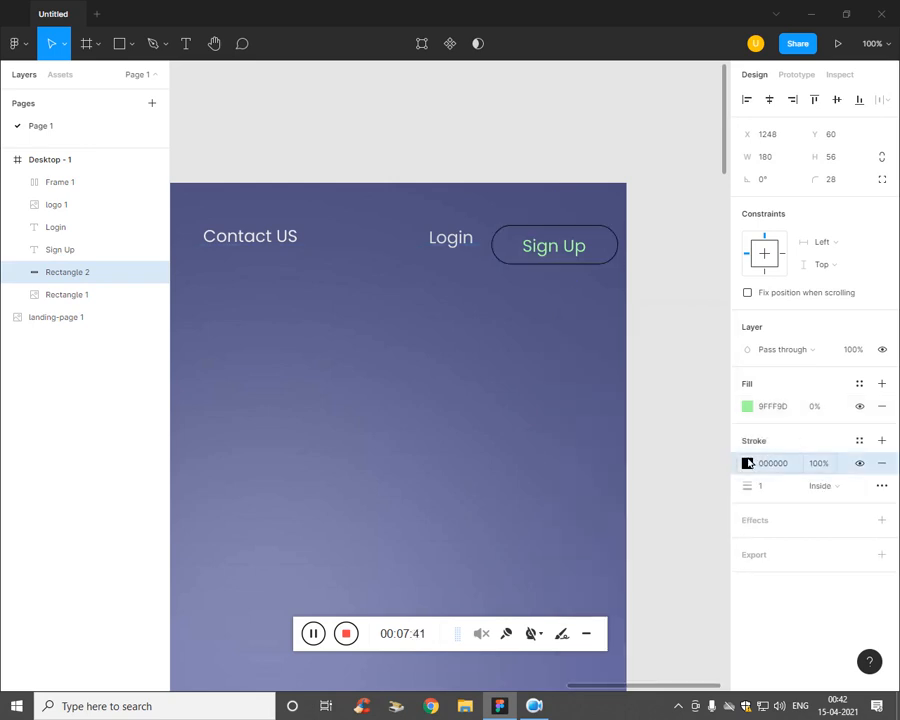
click(746, 466)
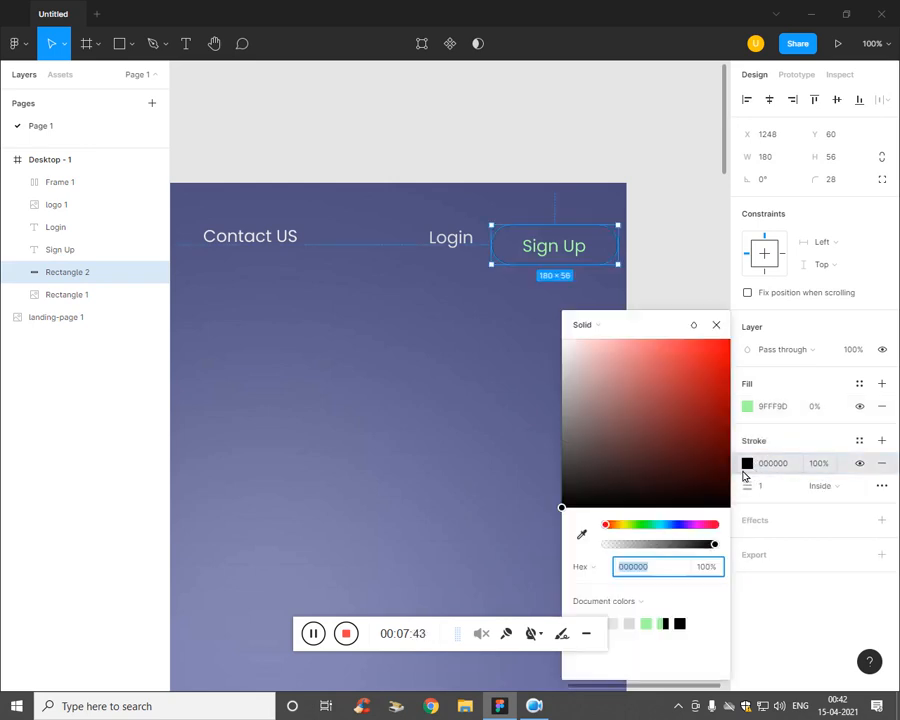
click(660, 624)
click(462, 464)
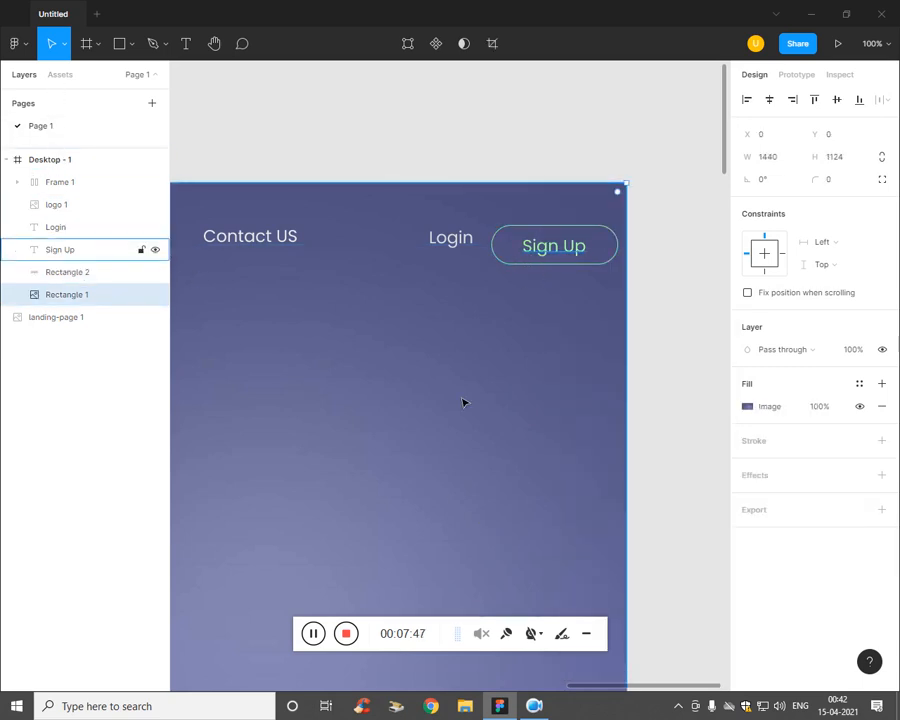
Step: Centre the Sign Up text horizontally and vertically on the pill
click(95, 273)
shift+click(85, 249)
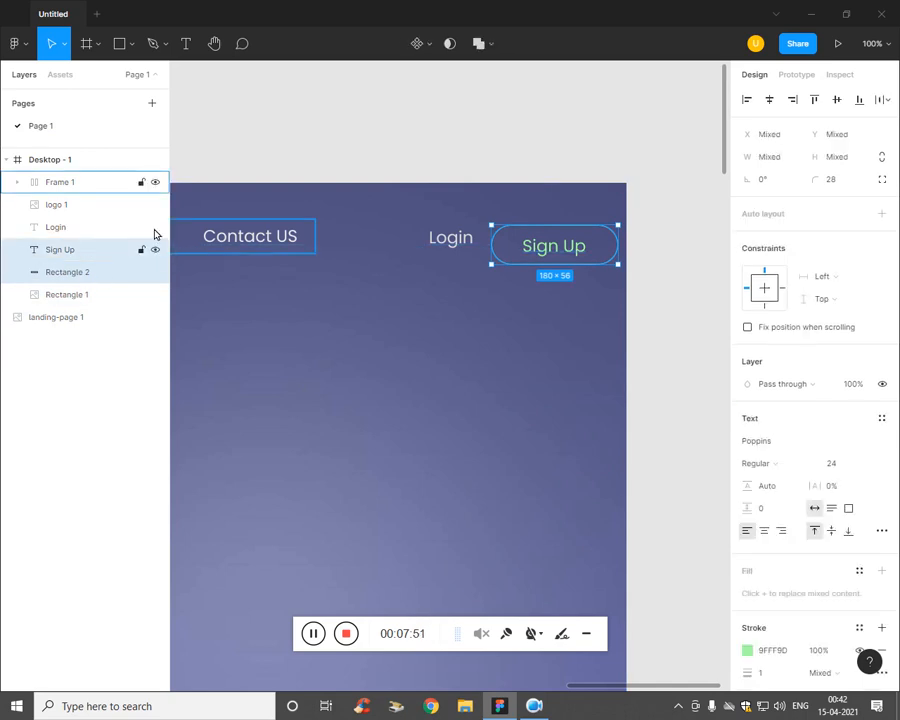
click(769, 105)
click(837, 106)
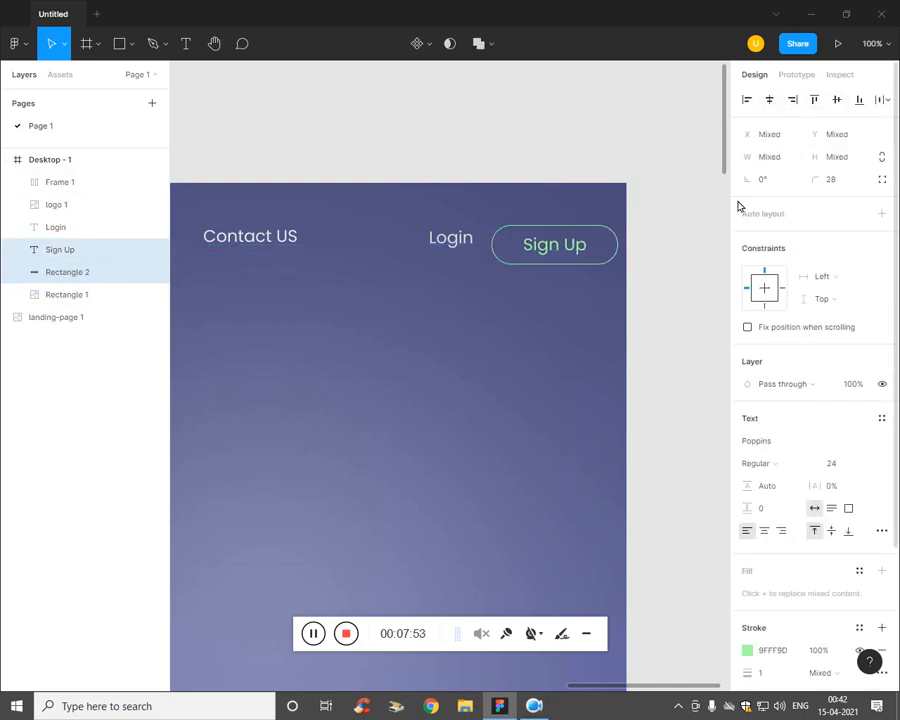
drag(624, 270, 602, 262)
key(ctrl+z)
Step: Wrap the pill rectangle in a group named Group 1
click(605, 361)
scroll(443, 307, down, 4)
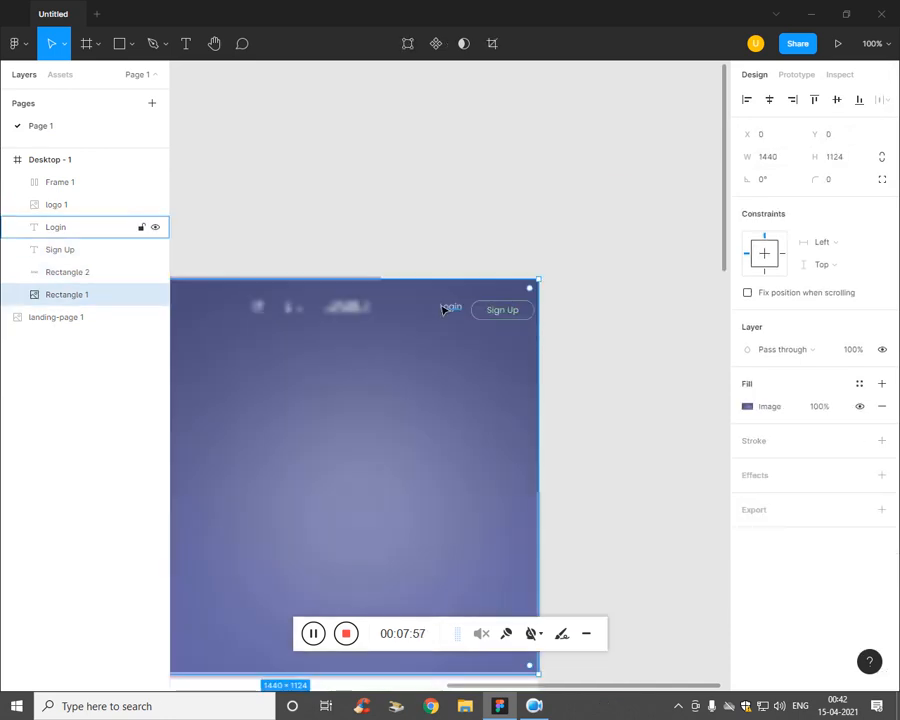
scroll(443, 307, up, 2)
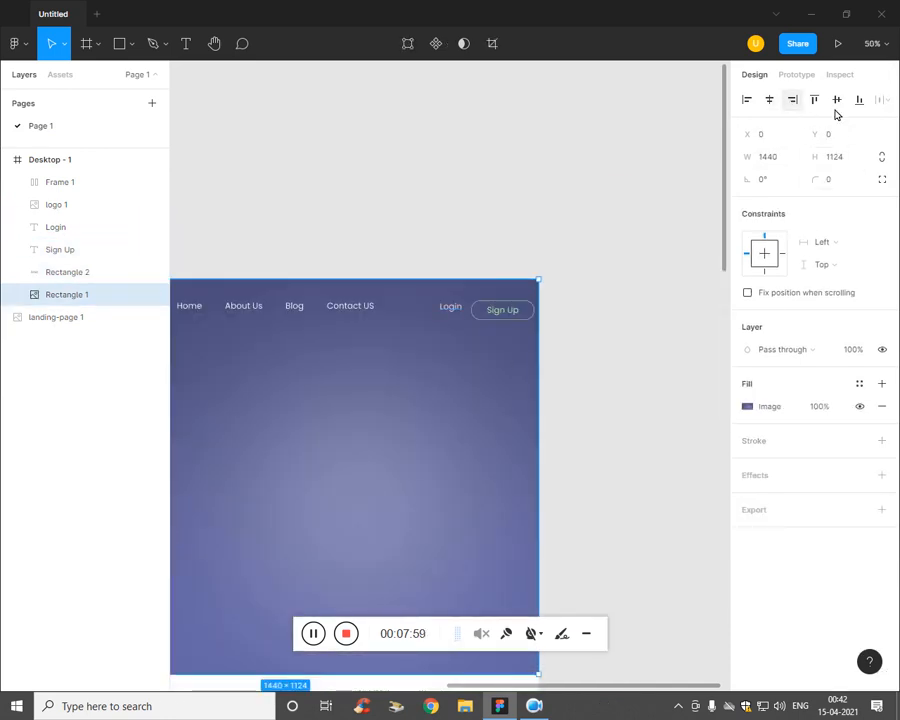
key(ctrl+minus)
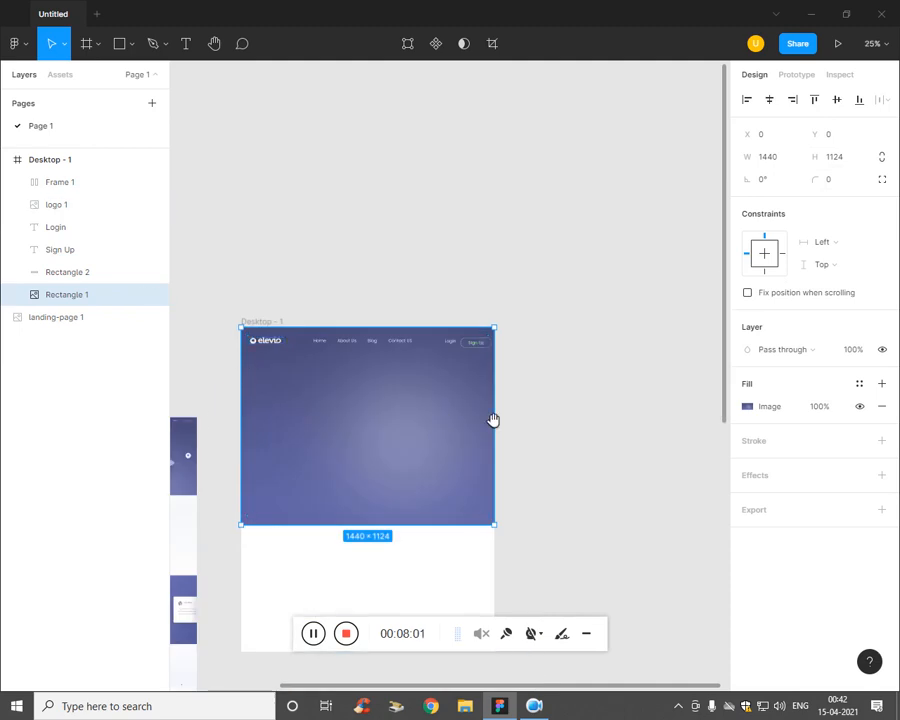
drag(493, 420, 566, 426)
key(ctrl+plus)
click(596, 317)
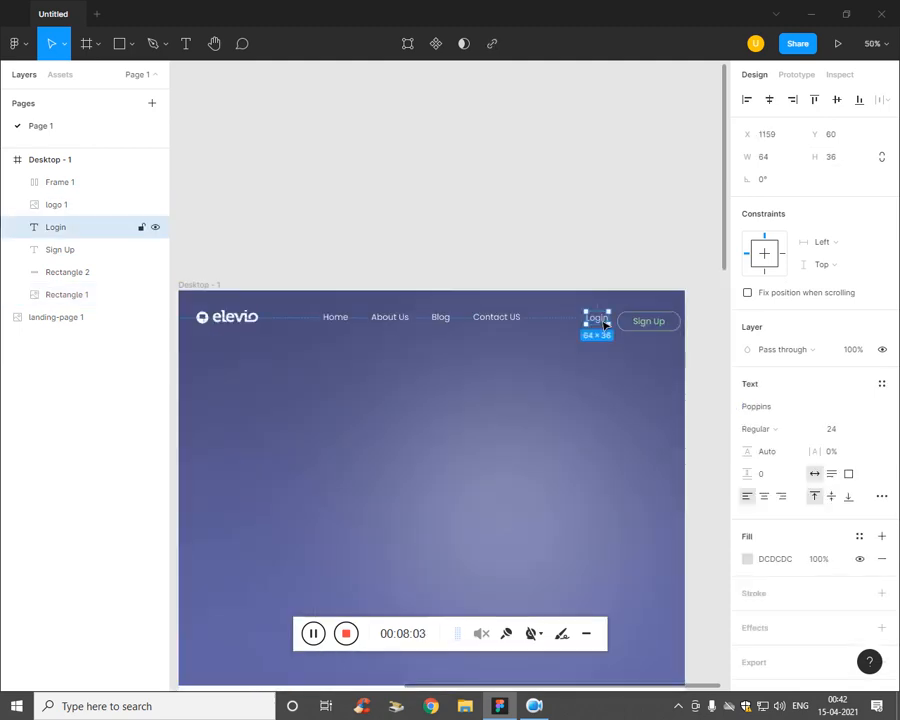
click(672, 342)
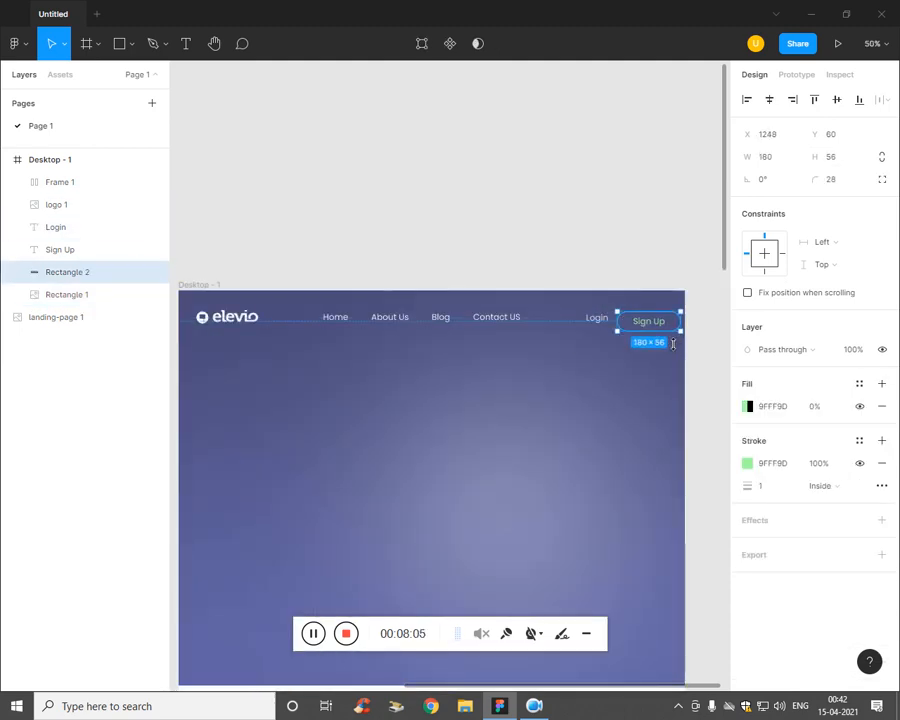
key(ctrl+g)
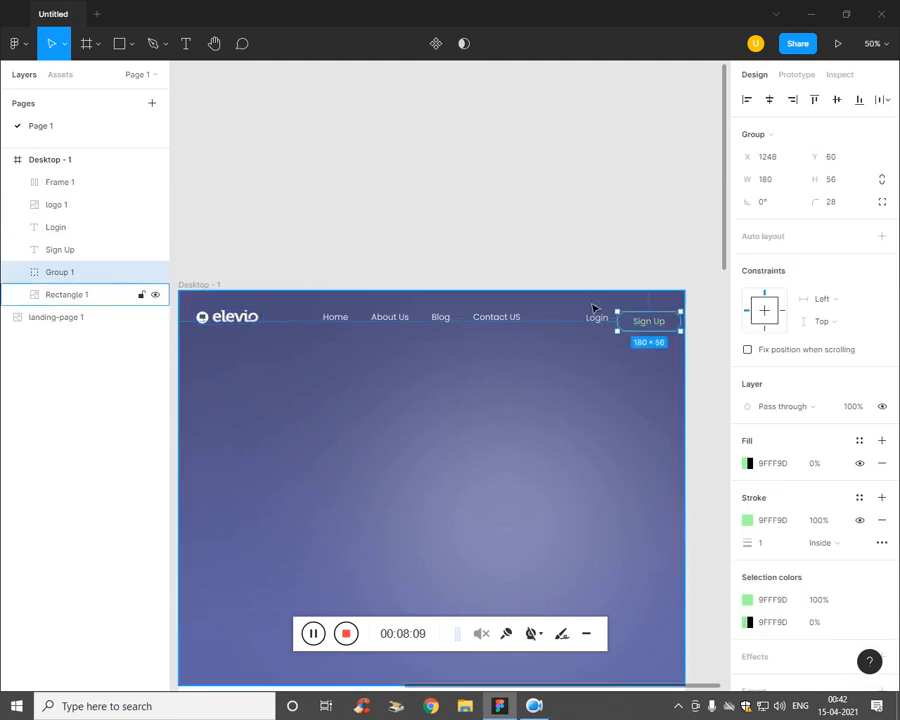
Step: Nudge the button group up to about Y 55, in line with the nav
key(Up)
key(Up)
key(Up)
key(Up)
key(Up)
key(Up)
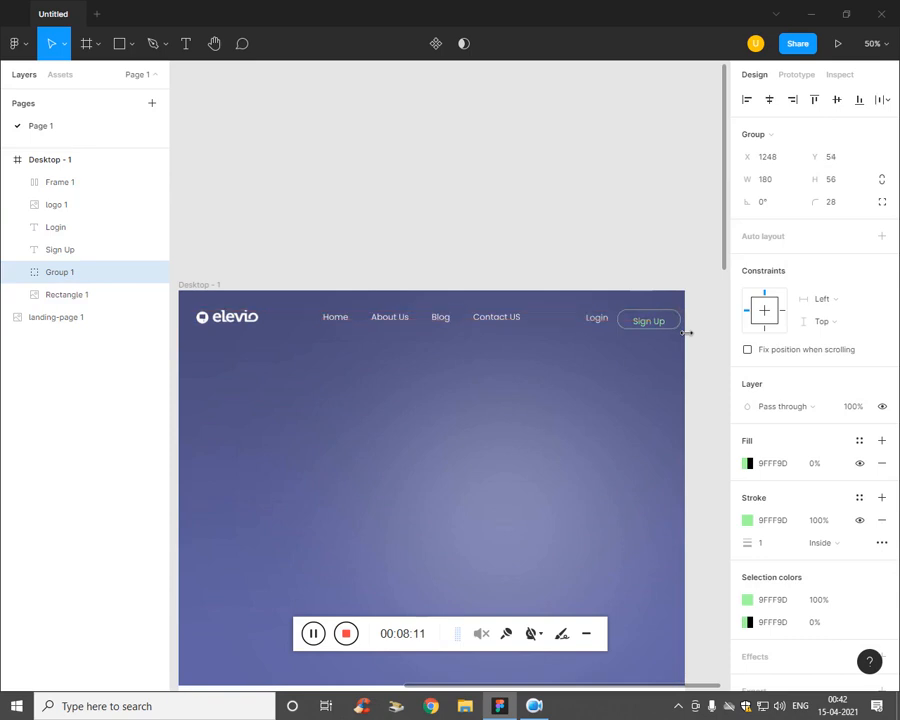
click(392, 371)
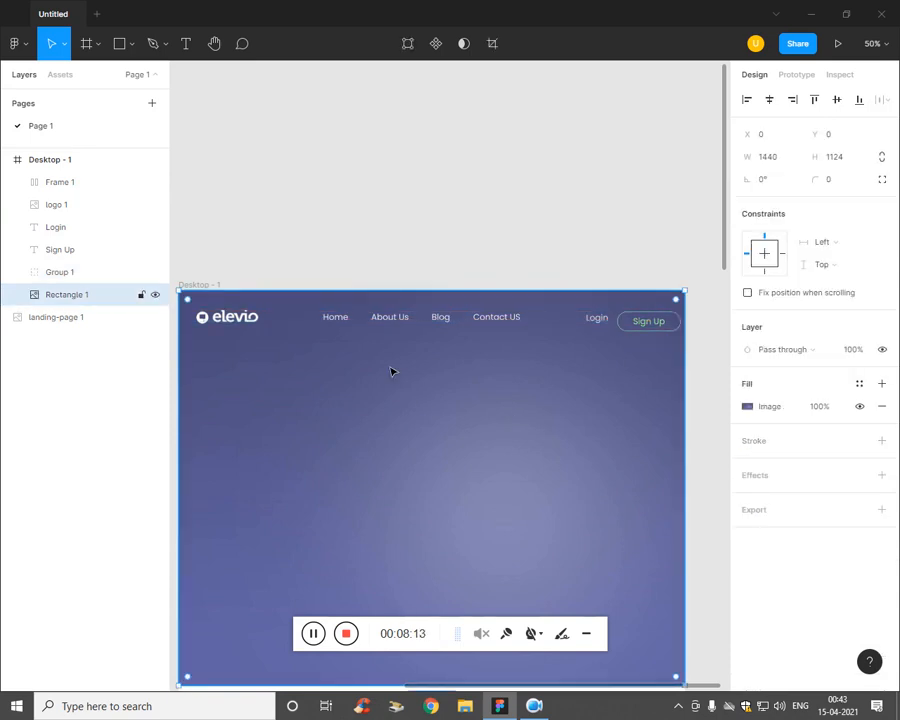
click(88, 278)
key(Up)
key(Up)
key(Up)
key(Up)
key(Up)
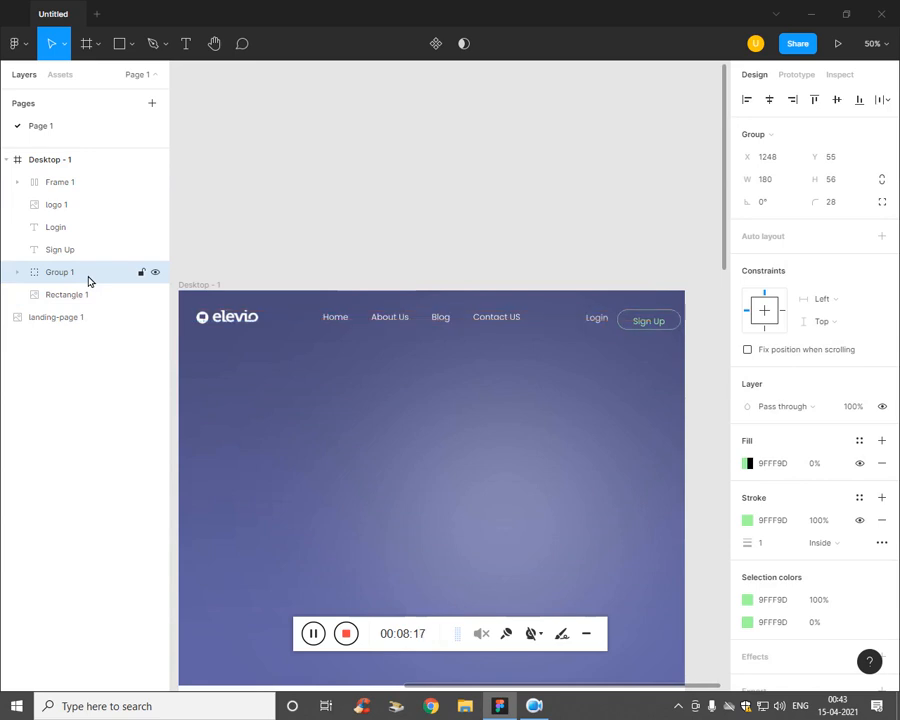
key(Down)
key(Down)
key(Down)
key(Down)
key(Down)
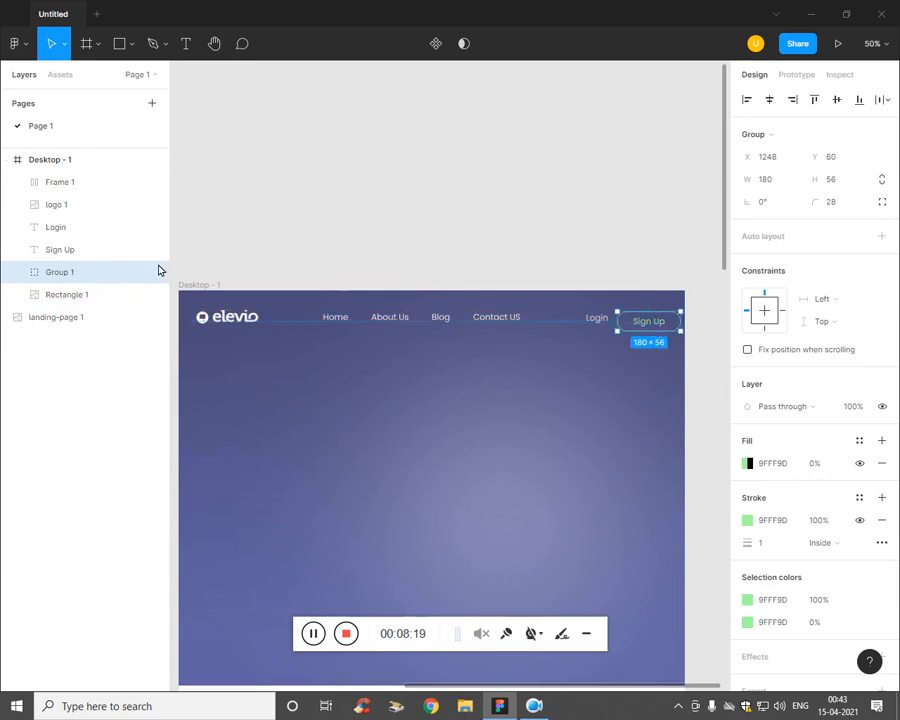
Step: Move the Sign Up text into the button group and nudge the group up in line with the nav
drag(82, 251, 83, 278)
click(81, 253)
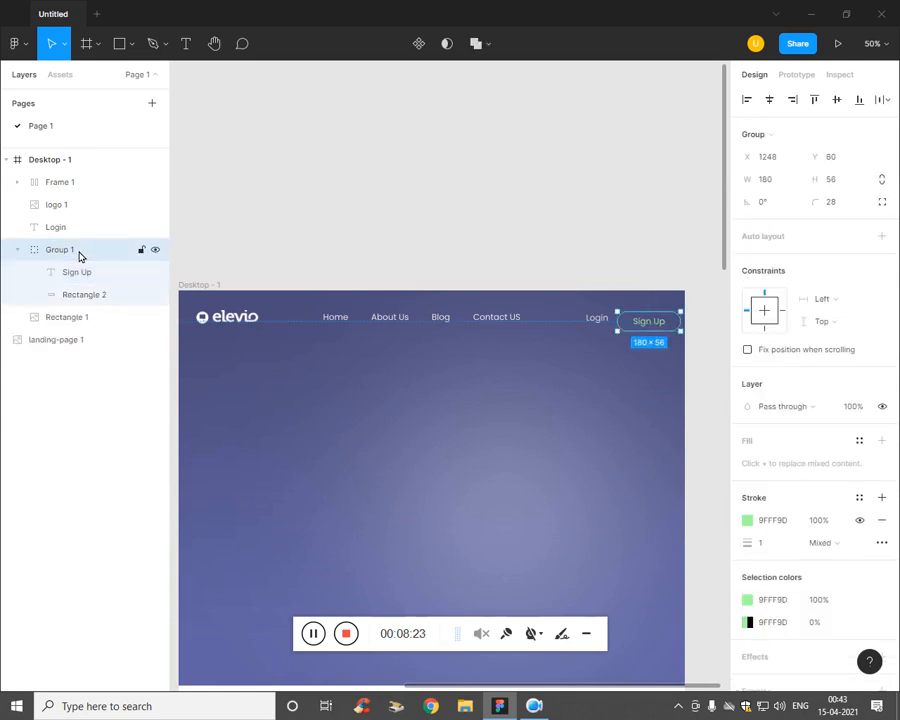
click(20, 251)
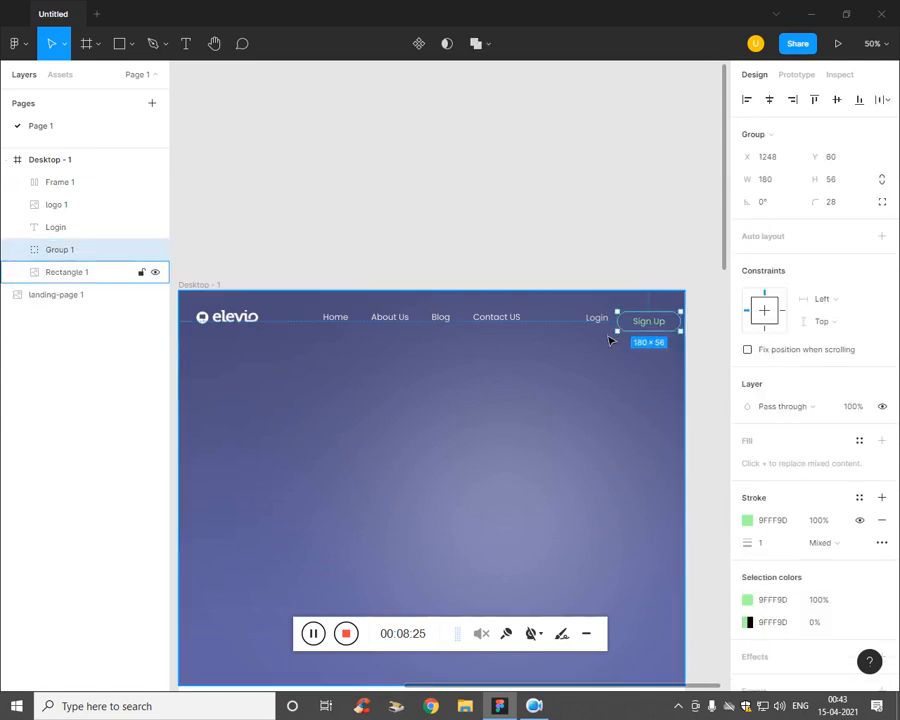
key(Up)
key(Up)
key(Up)
key(Up)
key(Up)
key(Up)
key(Up)
key(Up)
key(Up)
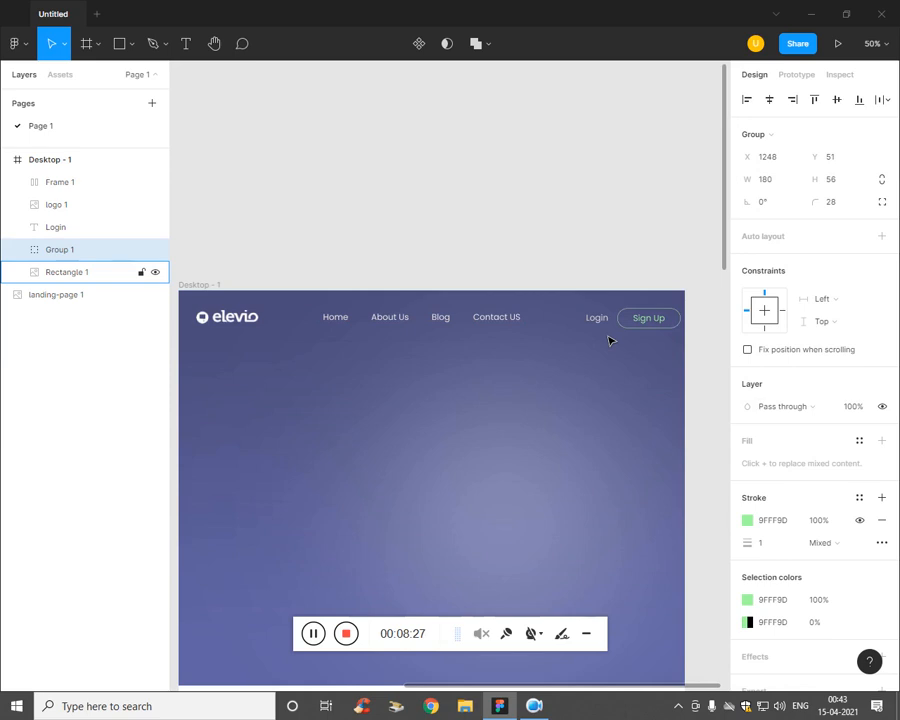
Step: Nudge the Login text down into line with the nav links and check the layout
click(604, 320)
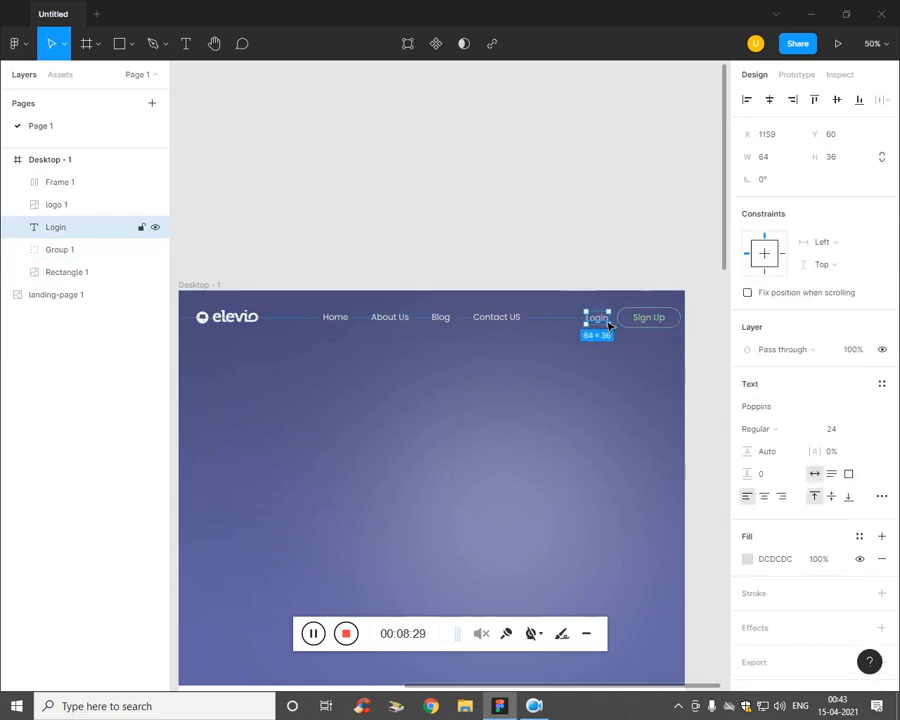
key(Down)
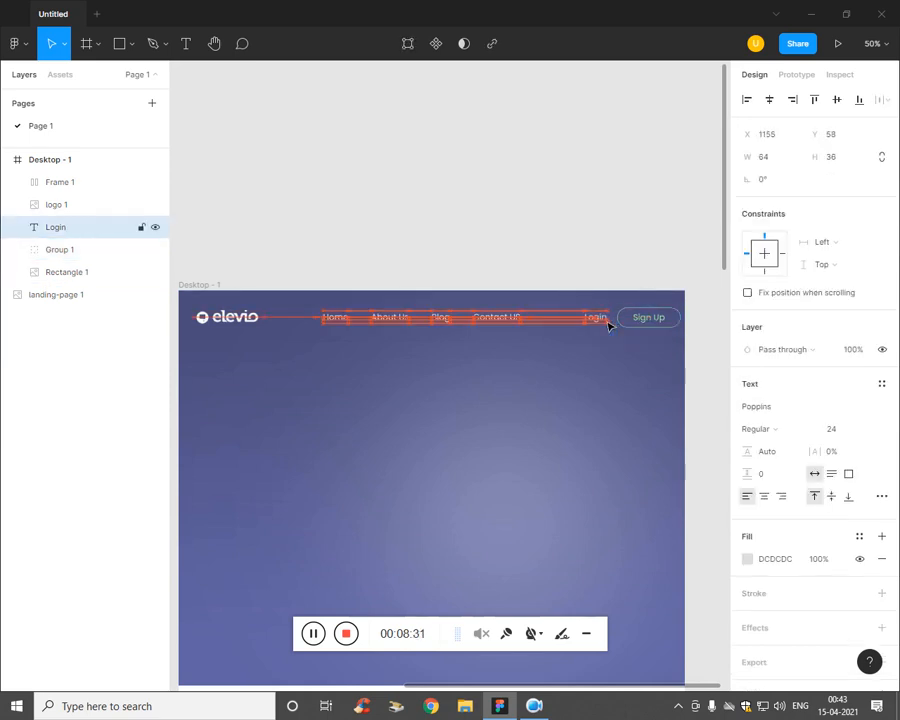
click(588, 434)
key(minus)
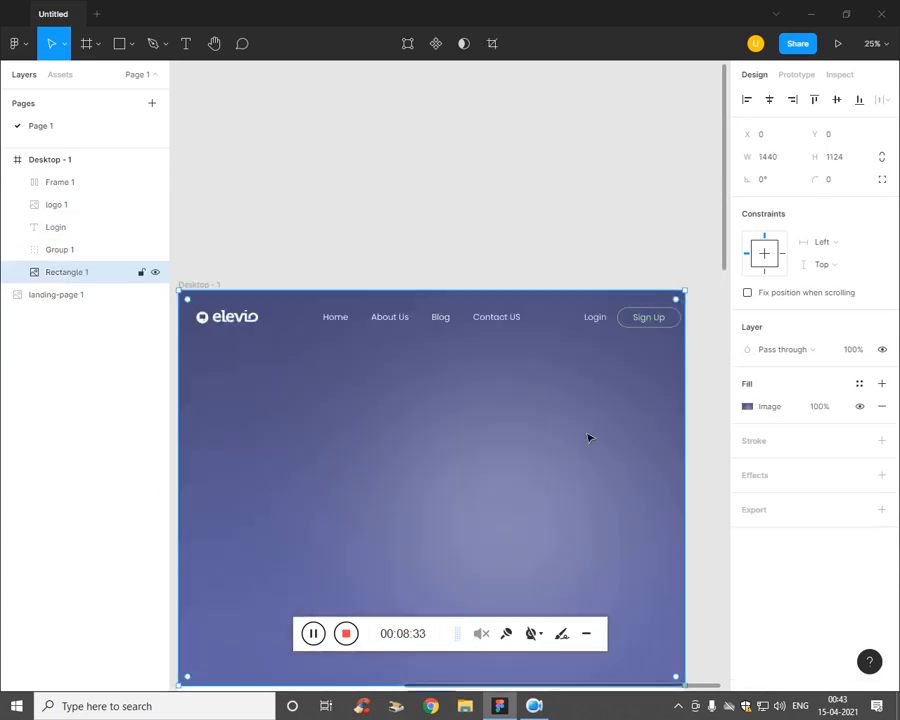
key(minus)
key(plus)
Step: Nudge the Login link left from X 1130 to 1128 and bring the whole frame into view
click(652, 330)
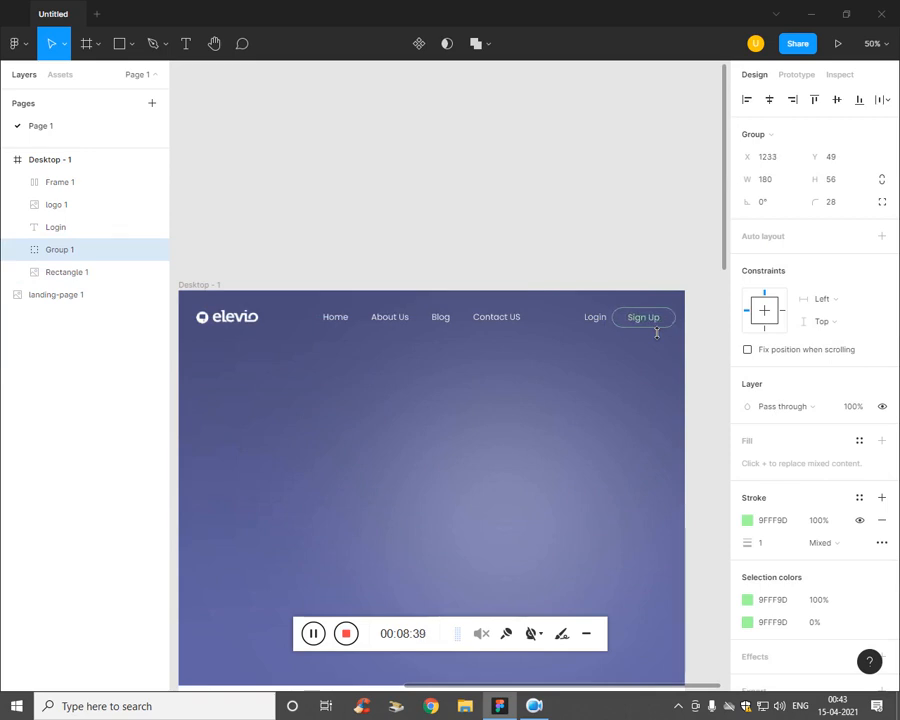
click(595, 320)
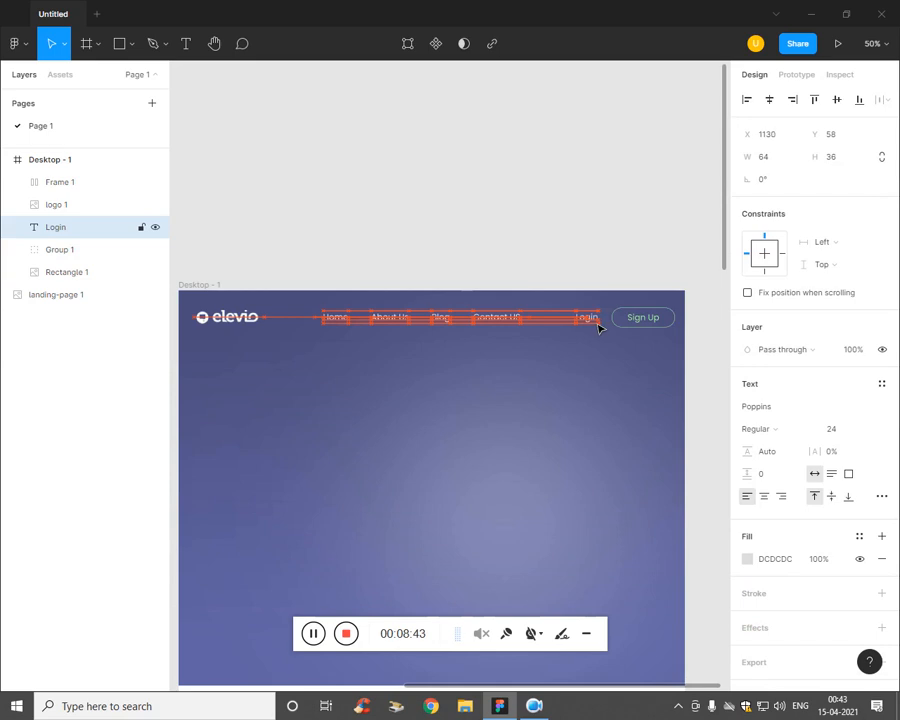
key(Left)
key(Left)
click(577, 398)
key(ctrl+minus)
key(ctrl+plus)
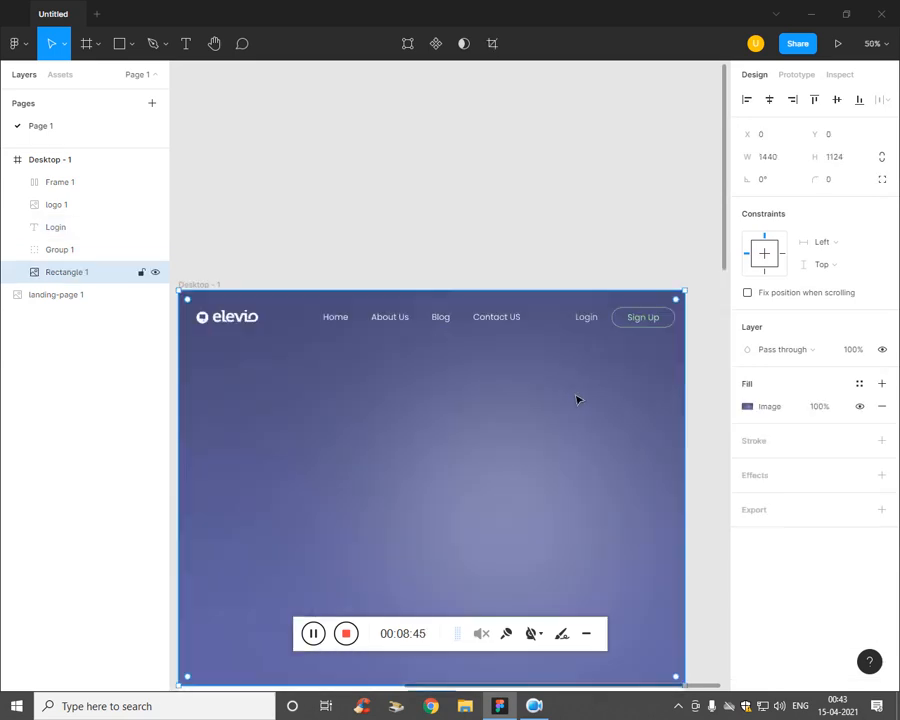
drag(577, 399, 541, 334)
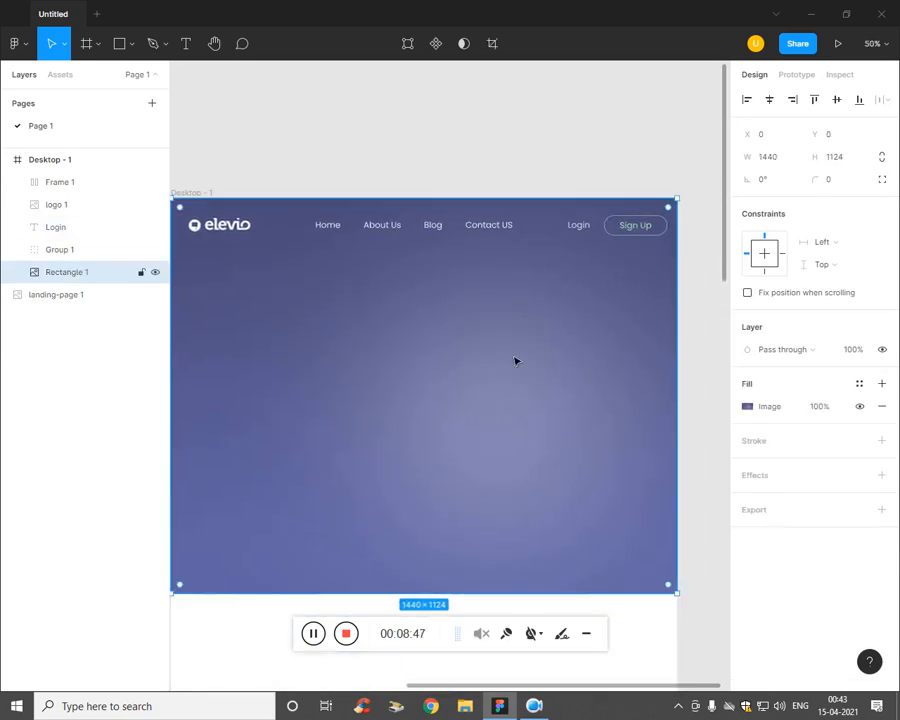
Step: Try placing the banner-dia image, then undo it after it fills the background rectangle
click(142, 46)
click(134, 46)
click(118, 180)
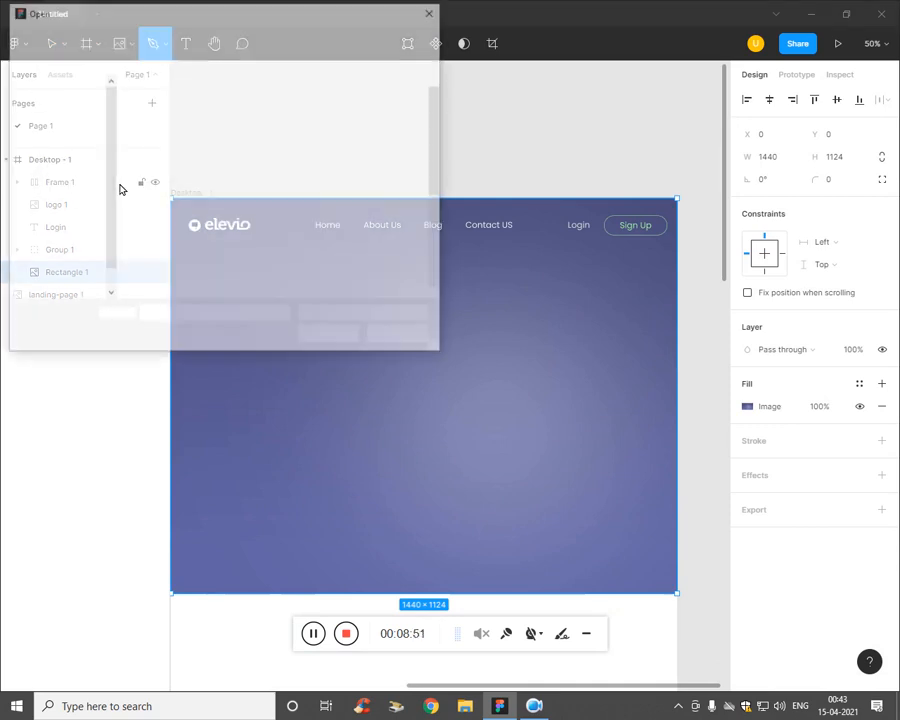
click(320, 210)
click(330, 336)
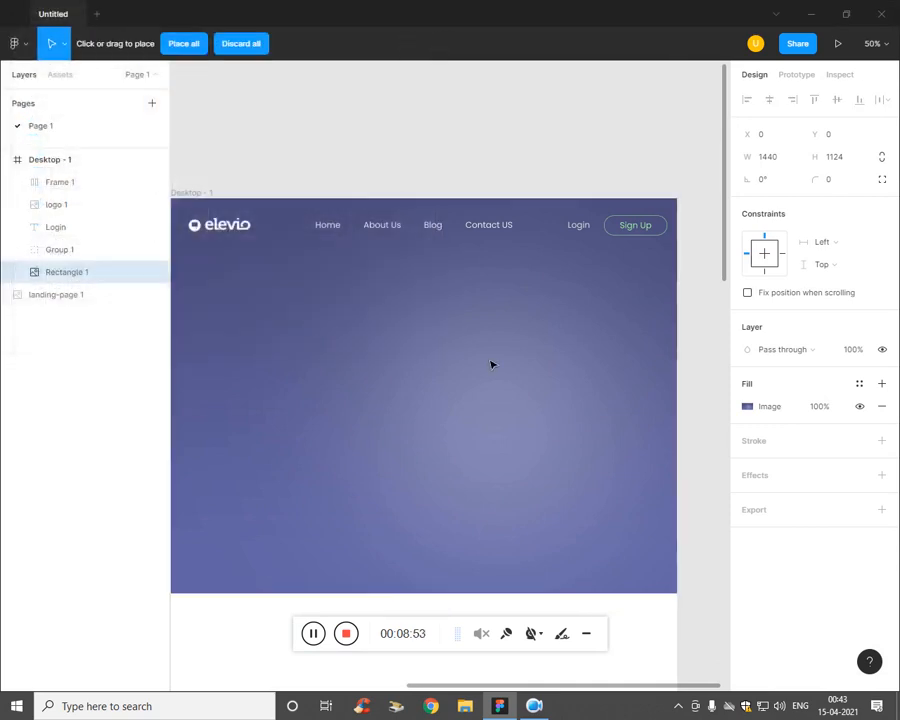
click(530, 376)
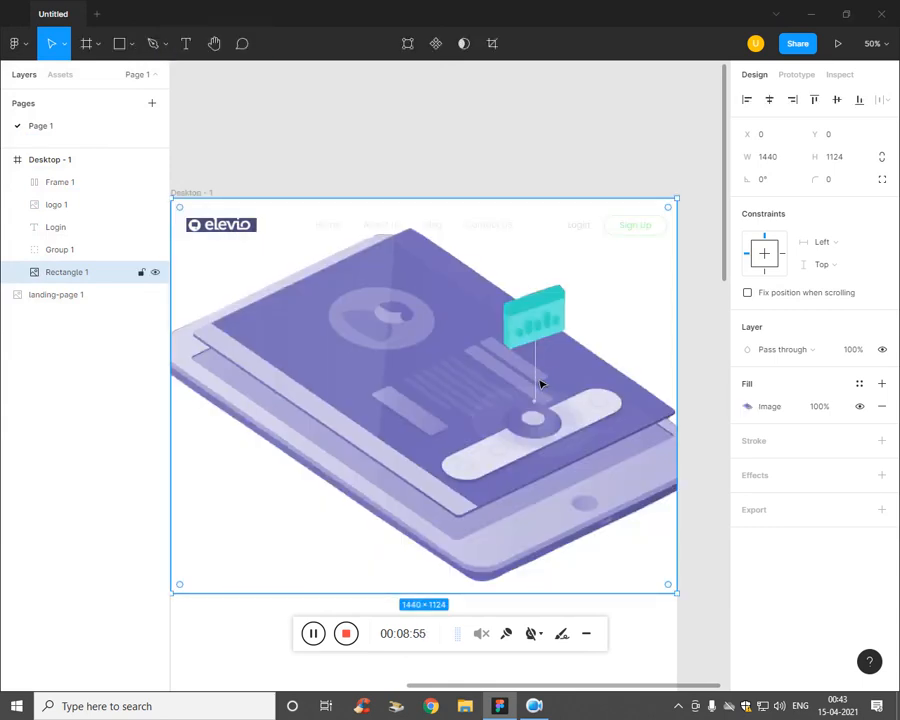
key(ctrl+z)
drag(503, 357, 577, 443)
key(ctrl+z)
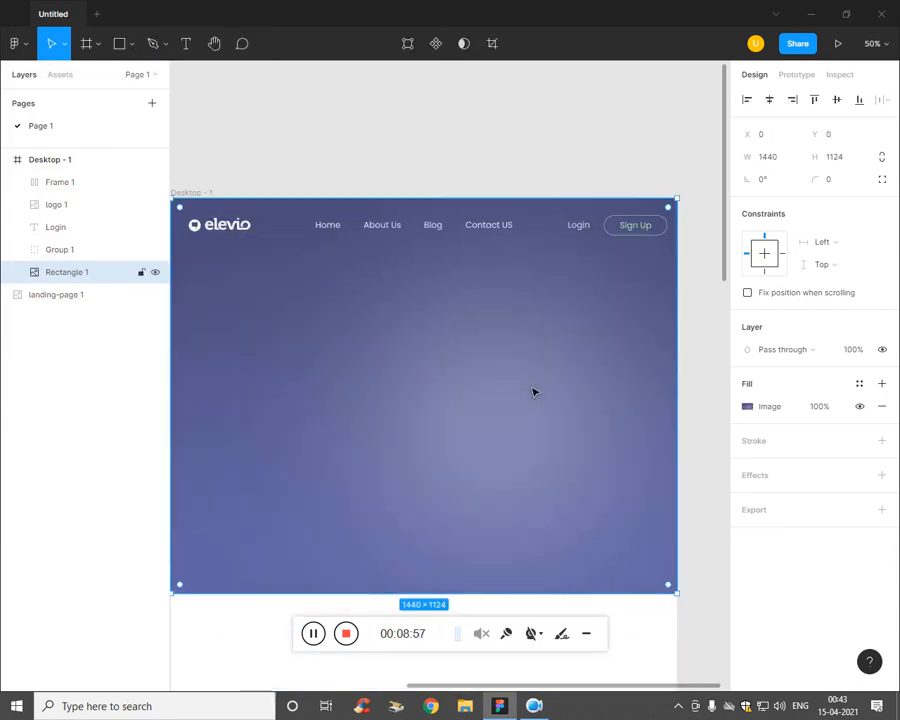
key(minus)
key(minus)
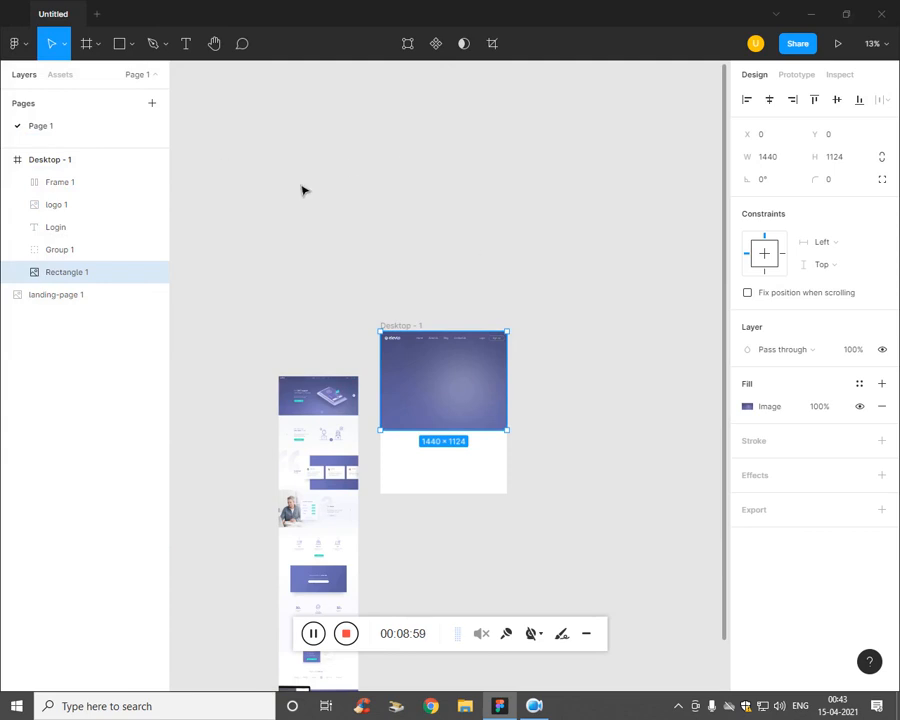
key(ctrl+z)
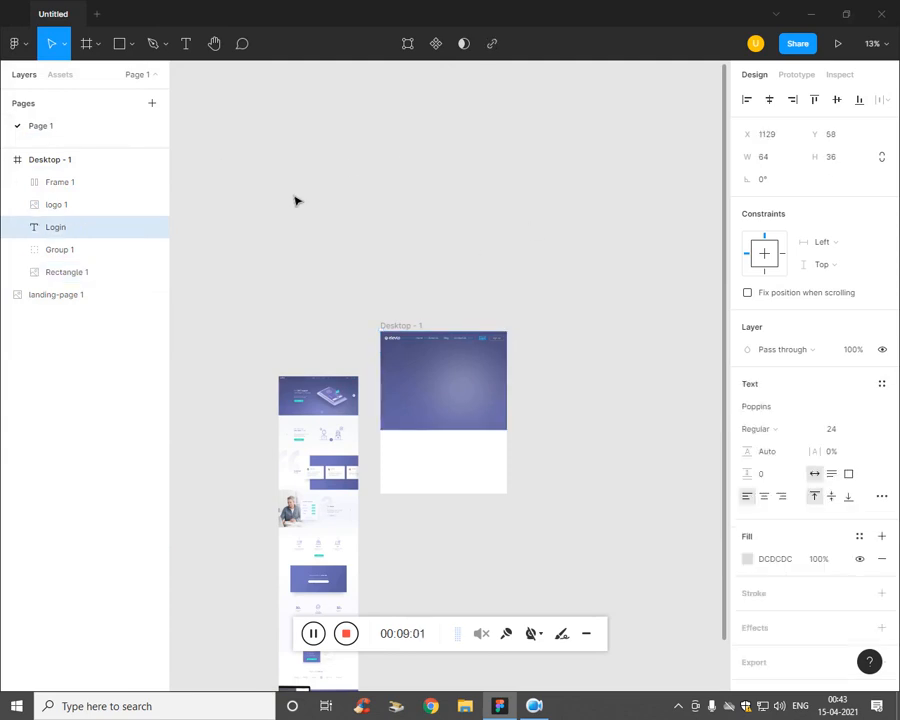
key(ctrl+z)
Step: Select the Desktop - 1 frame and place banner-dia inside it as a 358 × 184 image
click(131, 44)
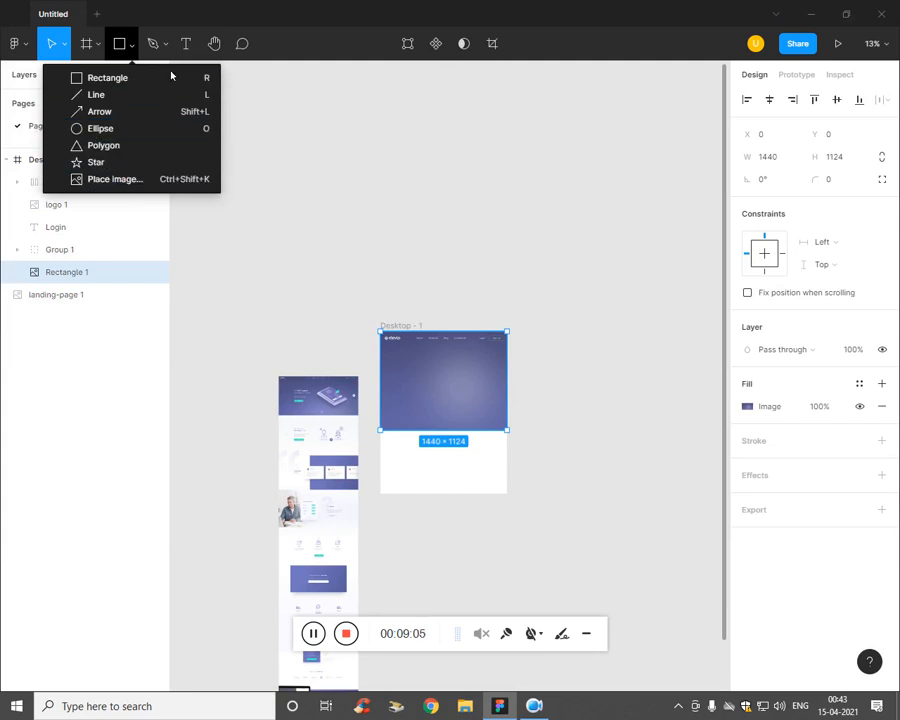
click(436, 516)
click(51, 168)
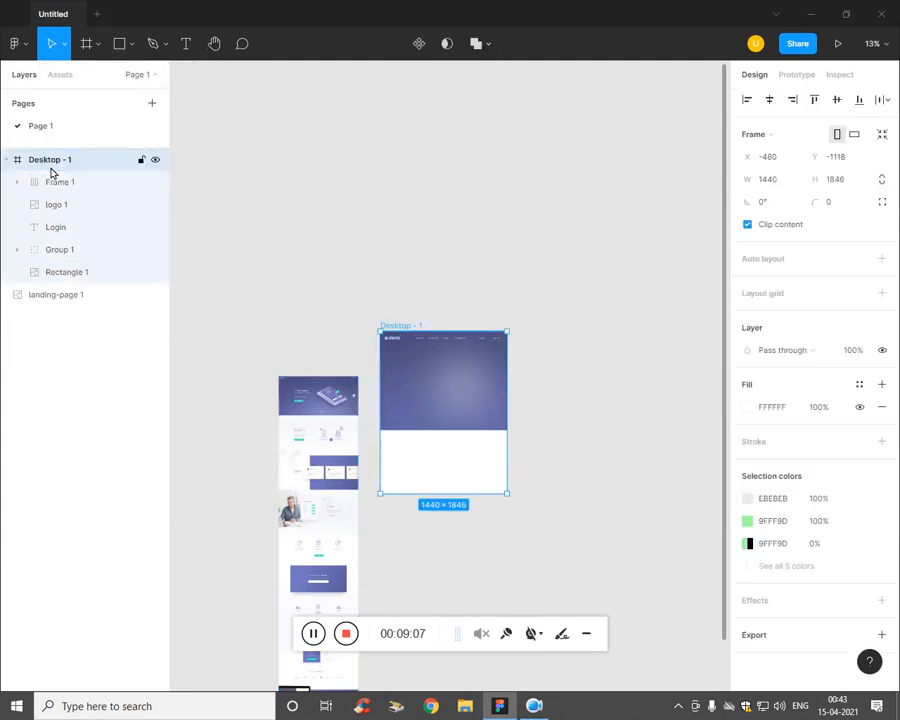
click(131, 45)
click(115, 179)
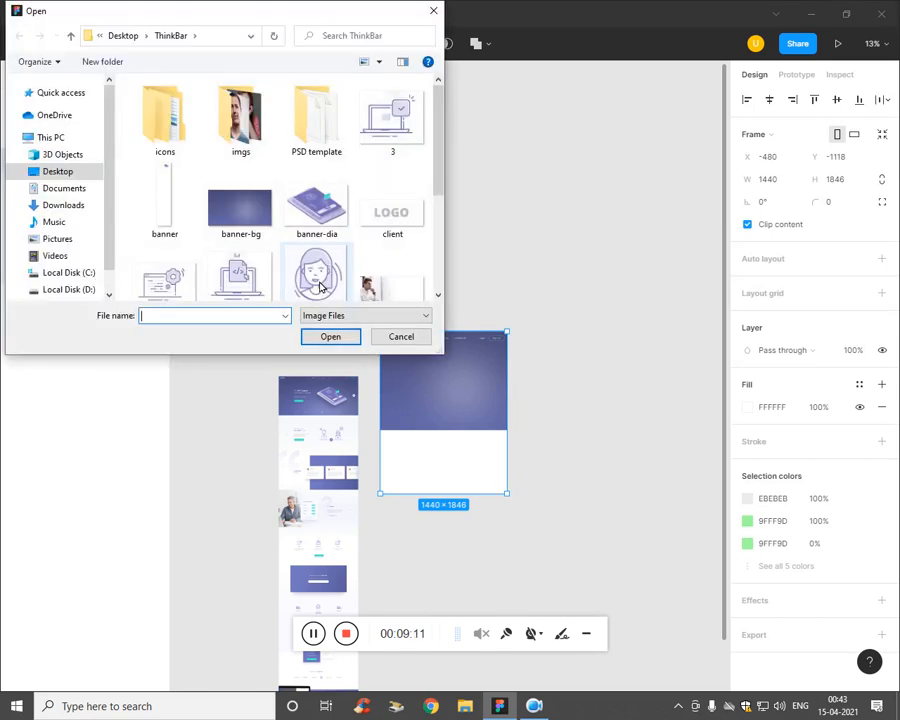
click(328, 232)
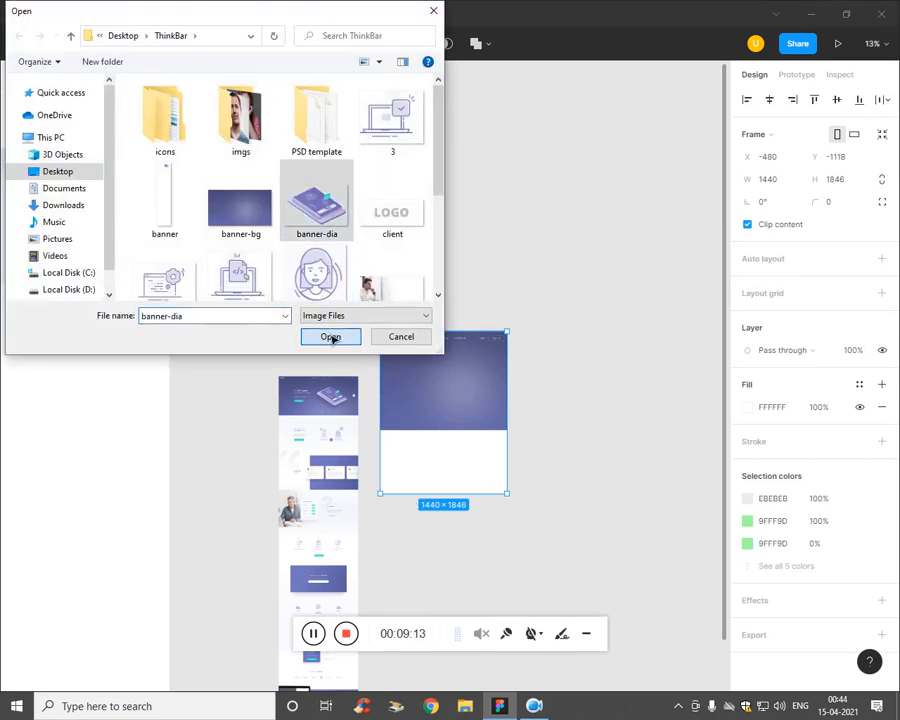
click(330, 336)
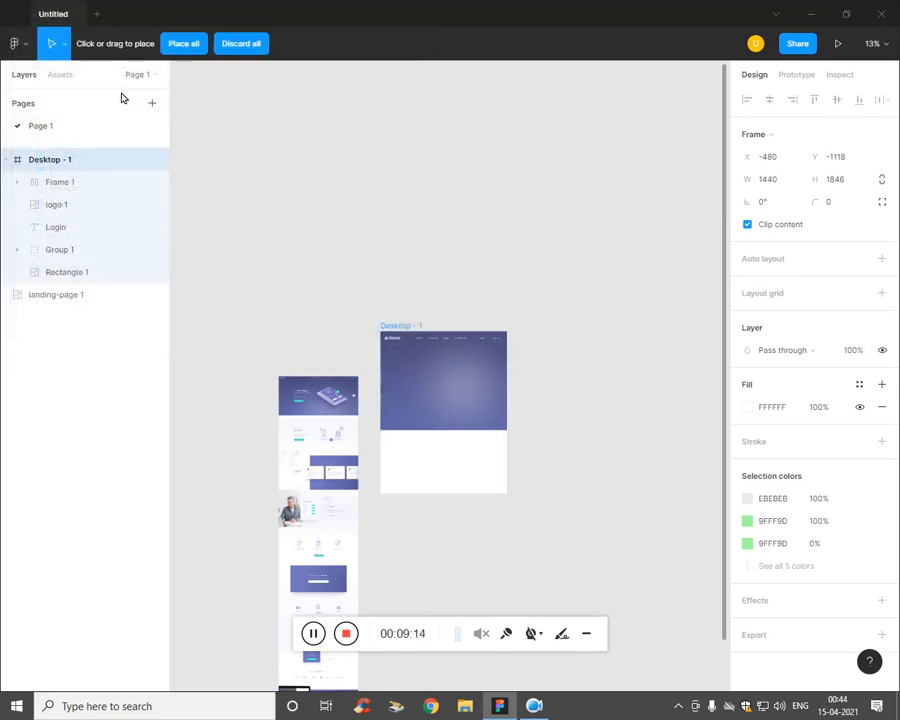
click(424, 464)
key(ctrl+plus)
key(ctrl+plus)
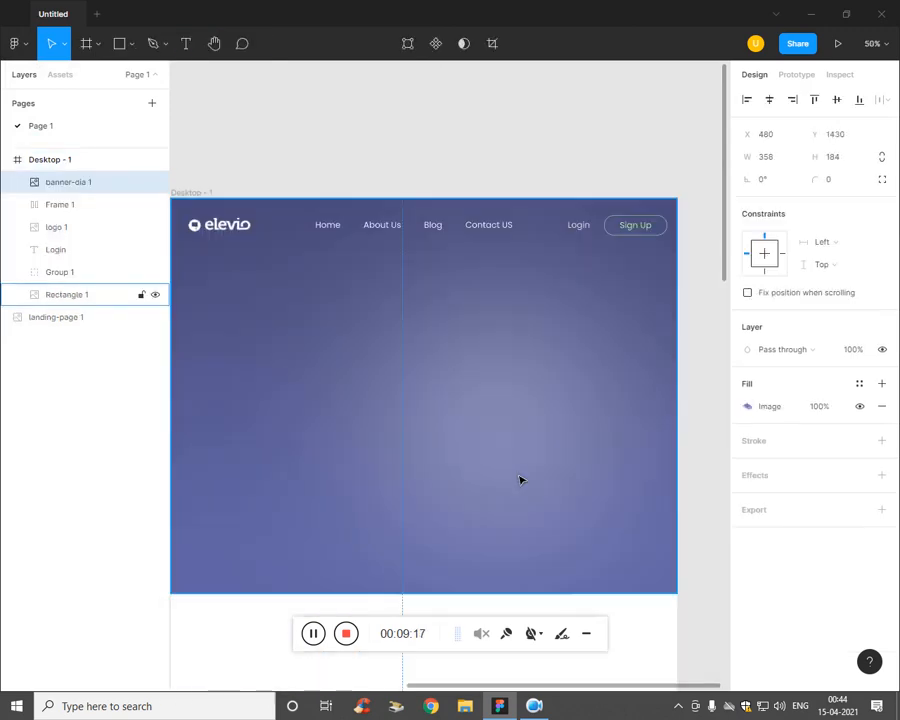
Step: Move the tablet illustration up into the purple banner and resize it to 755 × 388
key(ctrl+minus)
drag(450, 556, 566, 423)
drag(516, 402, 533, 430)
key(ctrl+plus)
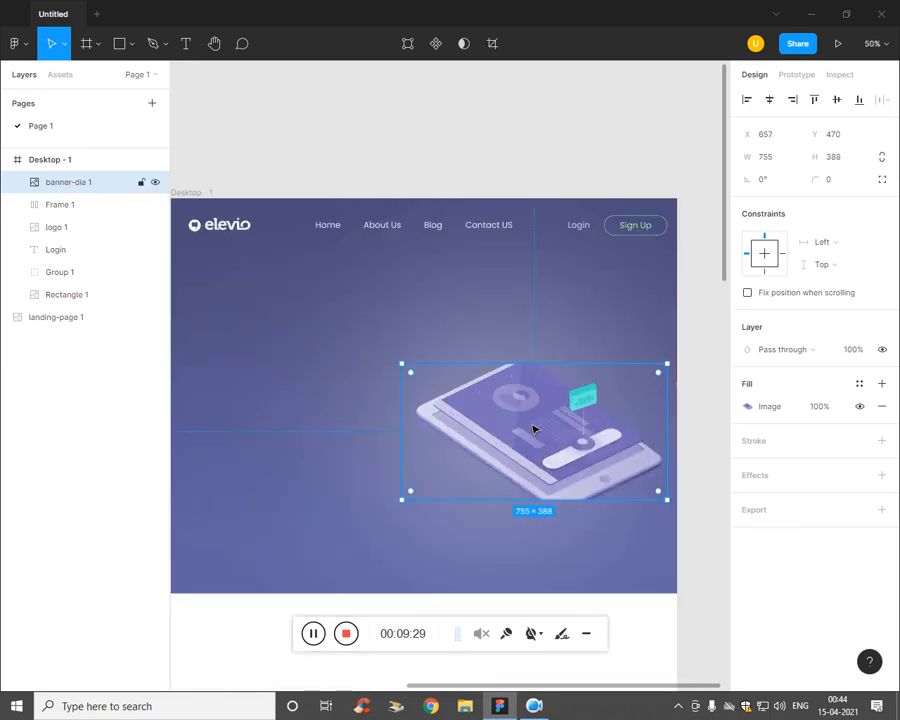
click(576, 268)
drag(532, 459, 508, 444)
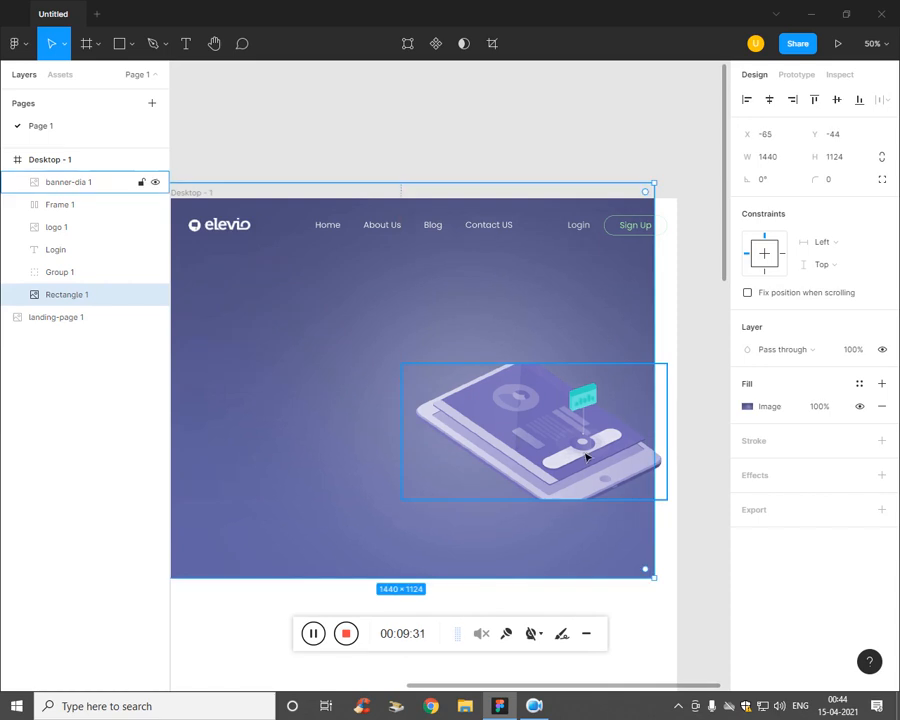
key(ctrl+z)
drag(550, 476, 535, 475)
key(ctrl+z)
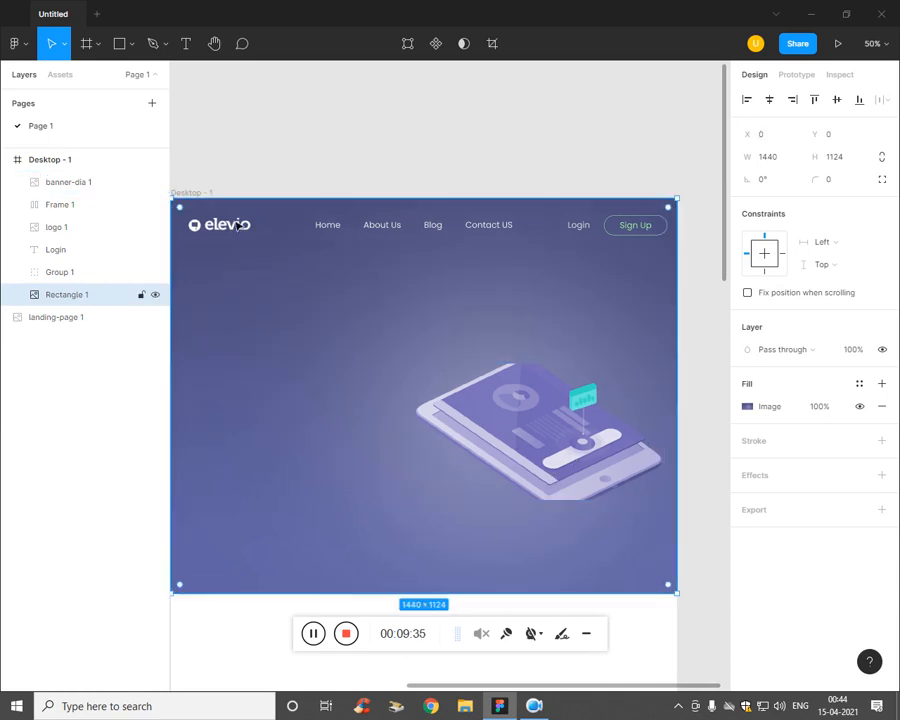
Step: Delete the landing-page 1 reference image
drag(349, 165, 440, 145)
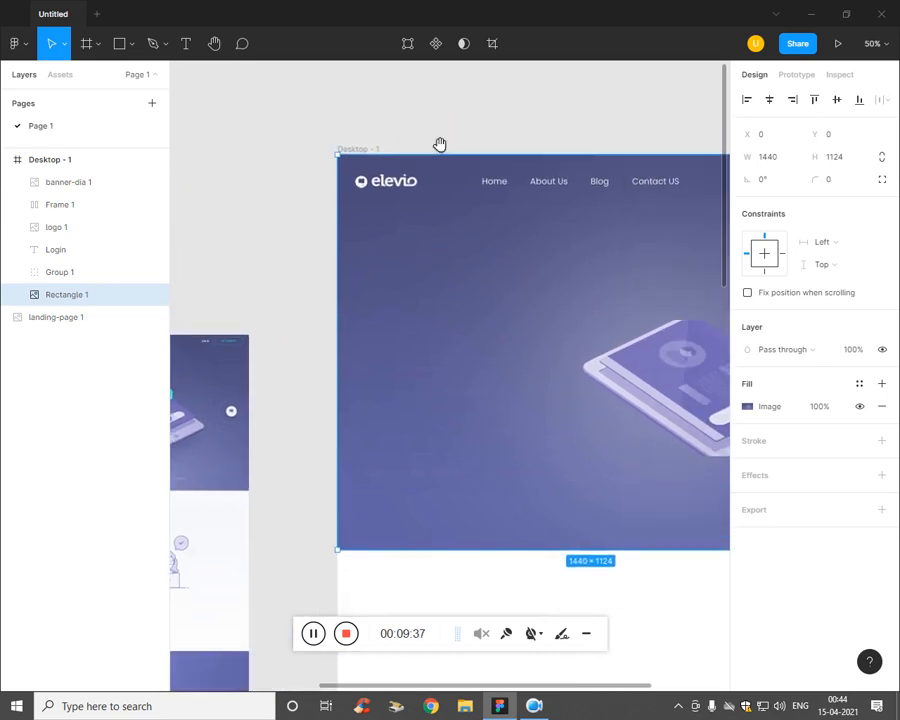
click(233, 430)
key(Delete)
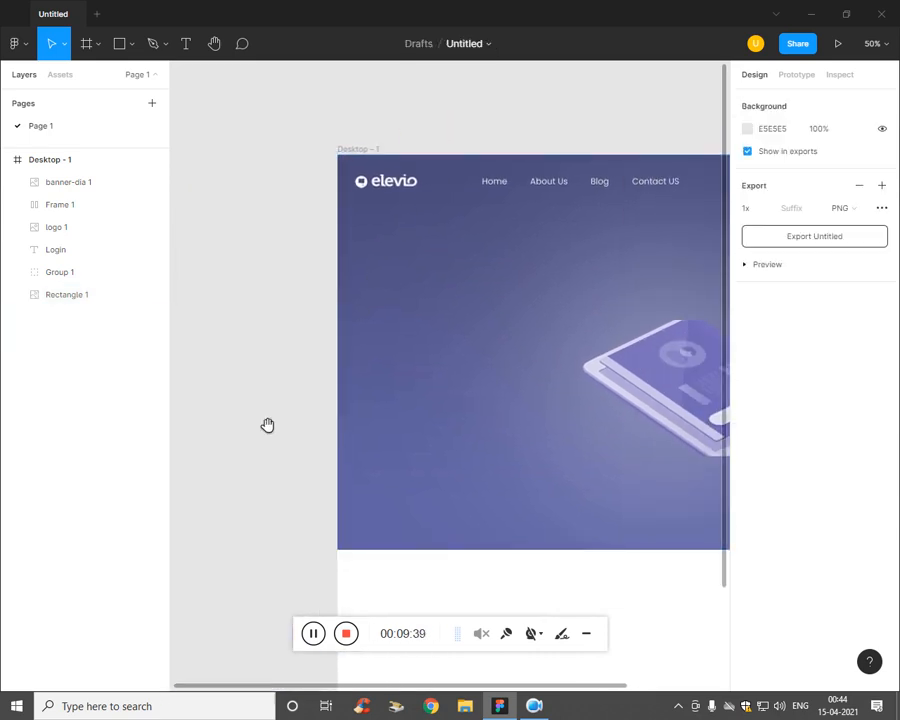
Step: Group the nav links, Sign Up button and Rectangle 1 layers into a group named Menu Links
scroll(392, 386, right, 5)
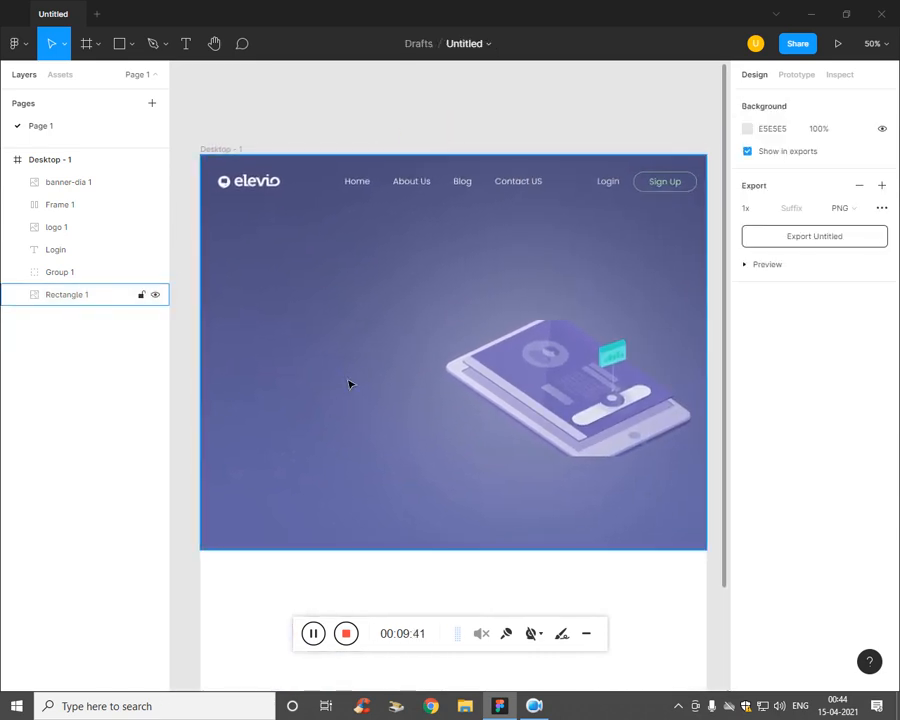
key(t)
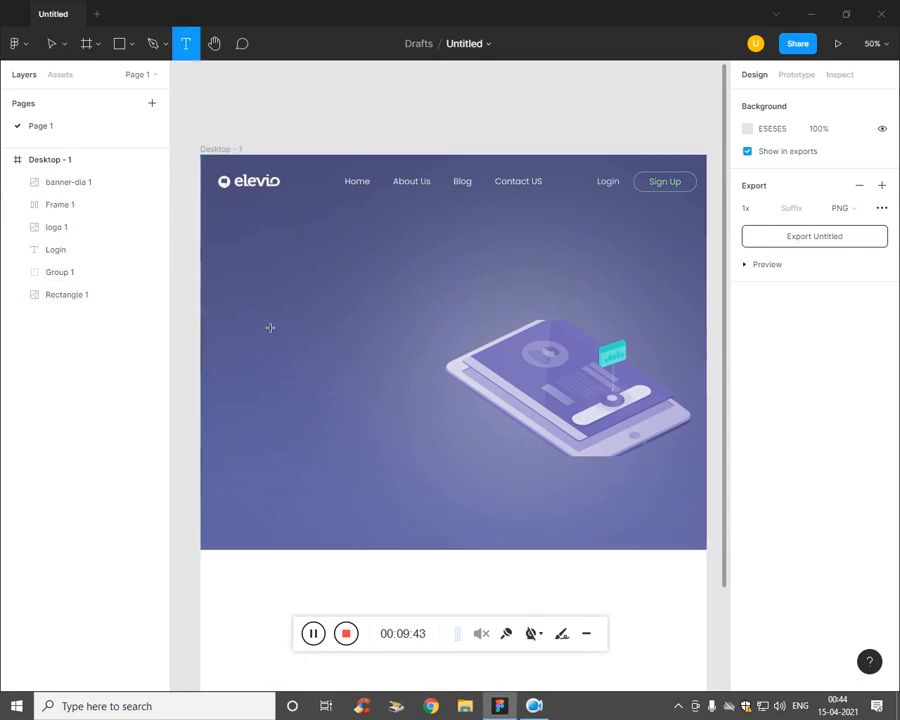
click(78, 186)
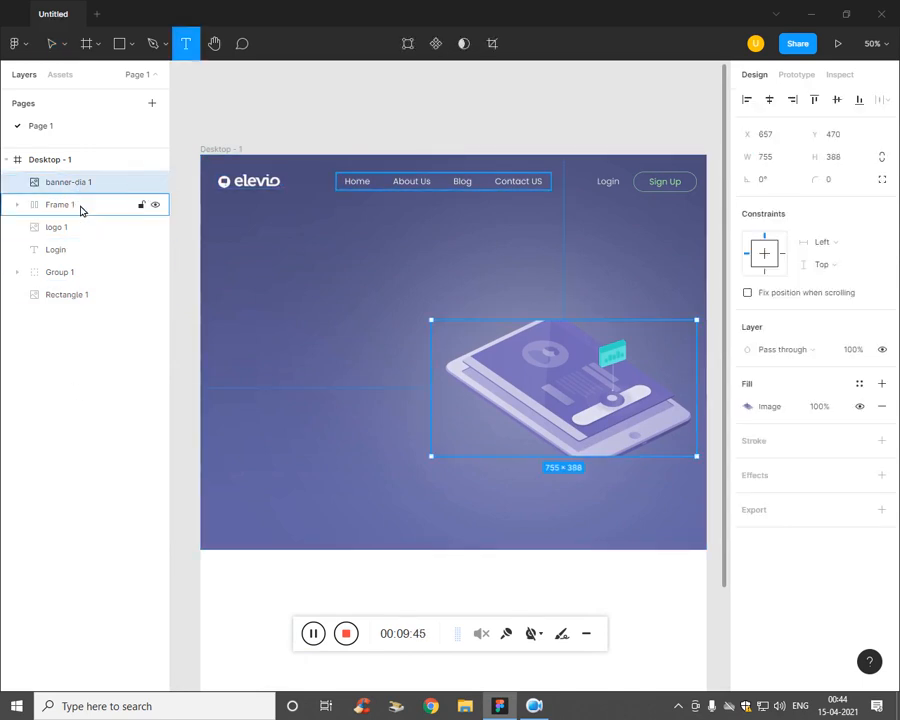
click(81, 207)
click(76, 320)
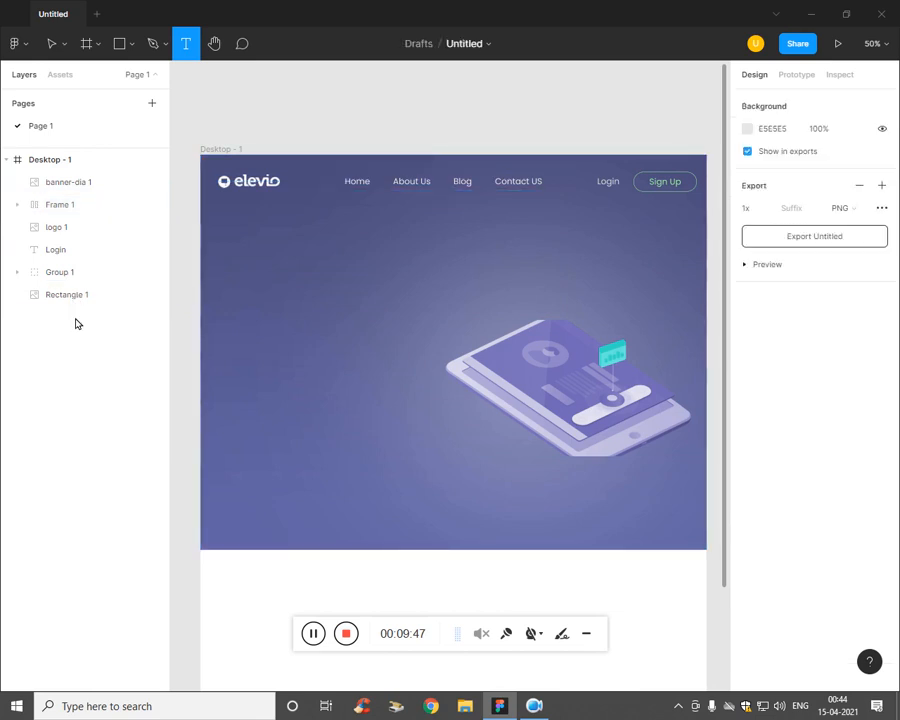
click(65, 184)
click(66, 206)
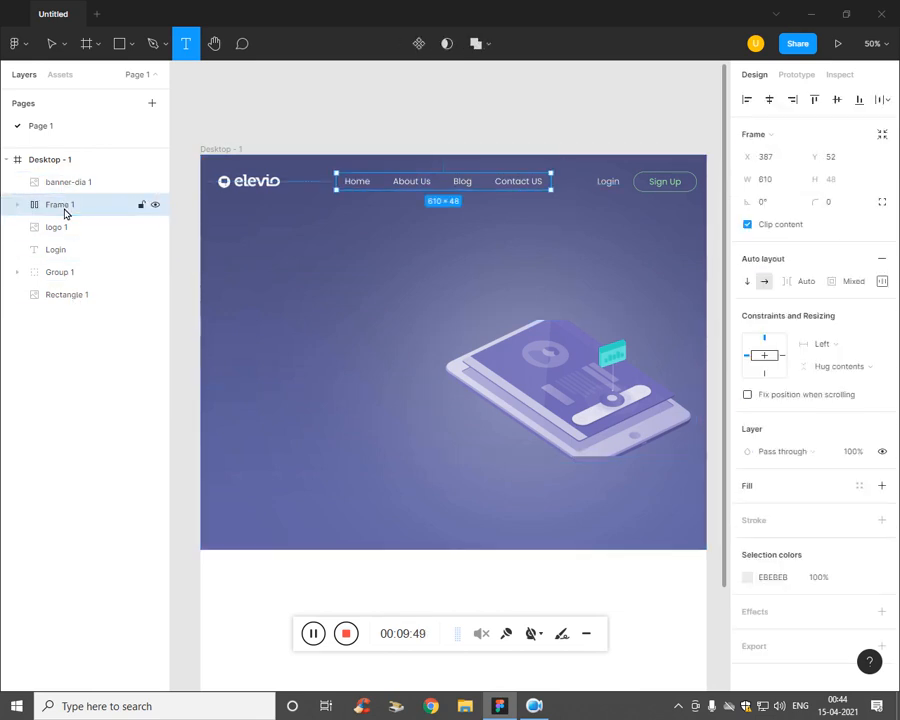
shift+click(76, 294)
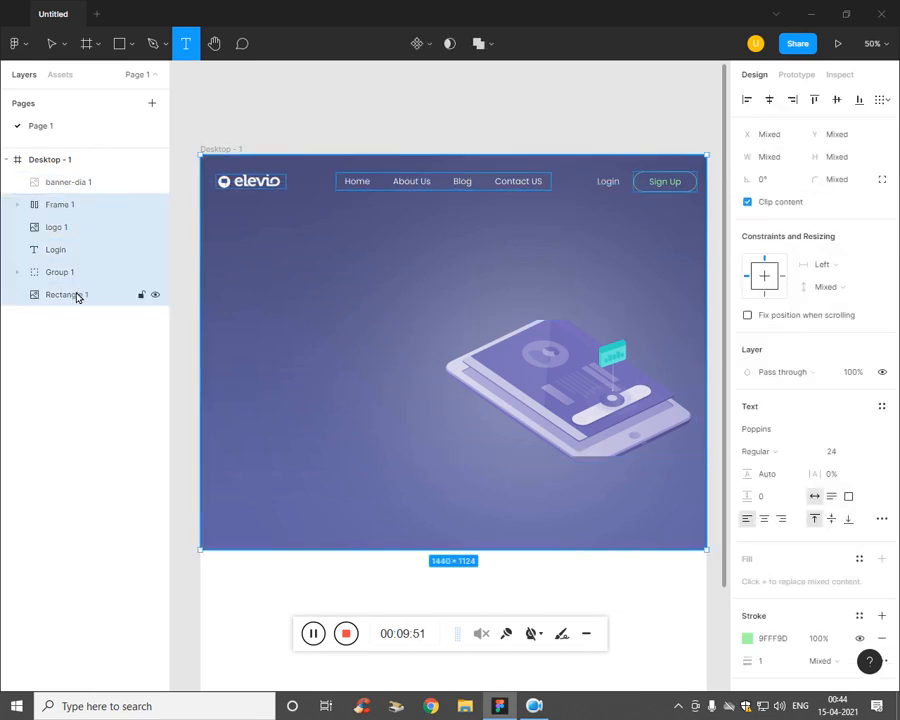
click(86, 274)
shift+click(86, 210)
key(ctrl+g)
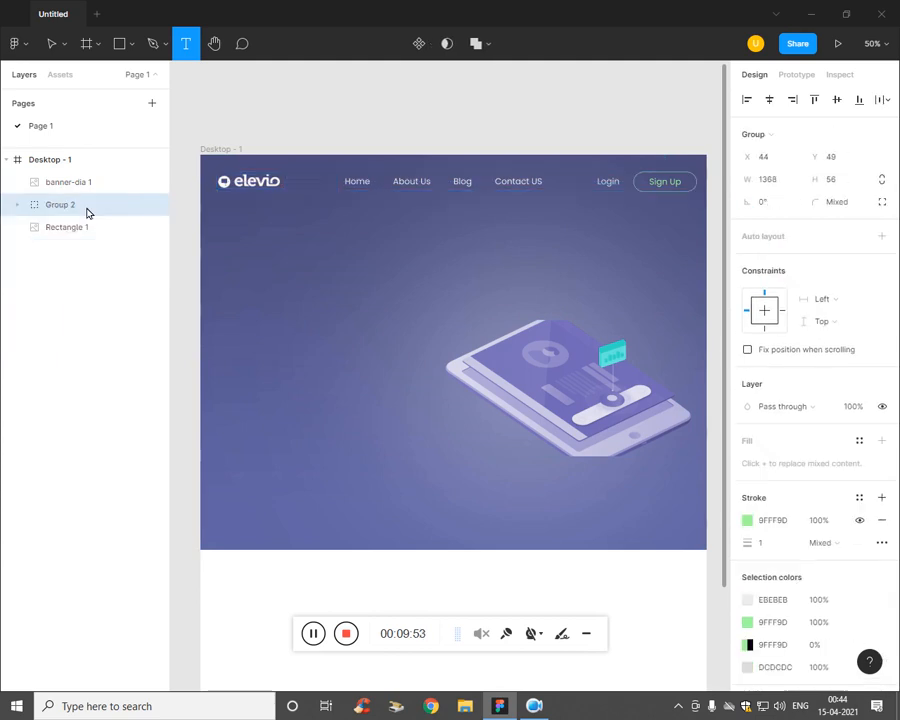
double_click(70, 210)
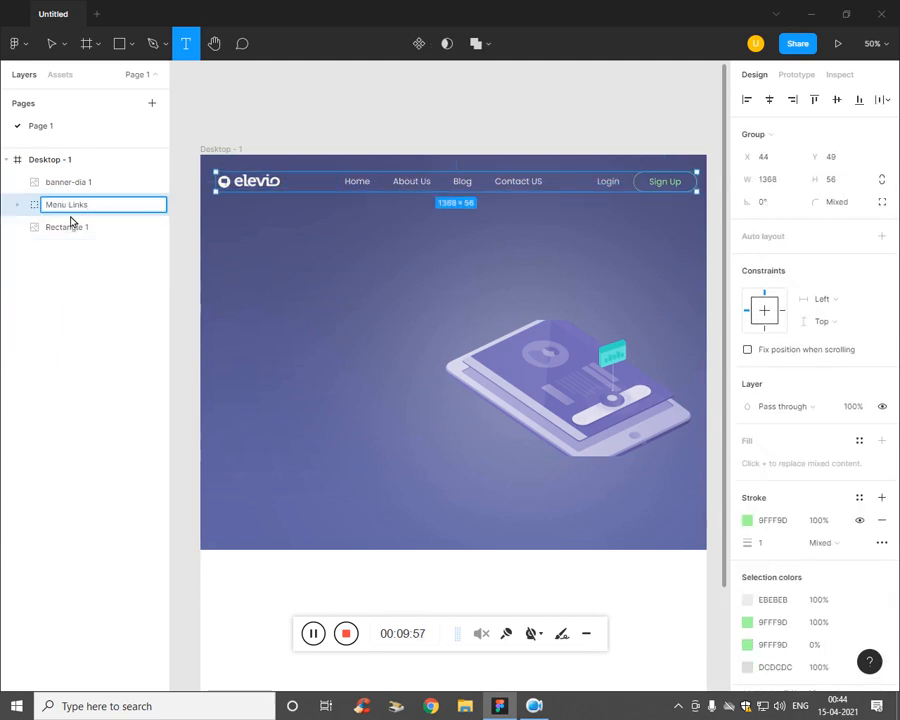
click(70, 224)
Step: Move banner-dia 1 below Menu Links in the layer order and check the banner background
click(74, 266)
drag(82, 182, 83, 220)
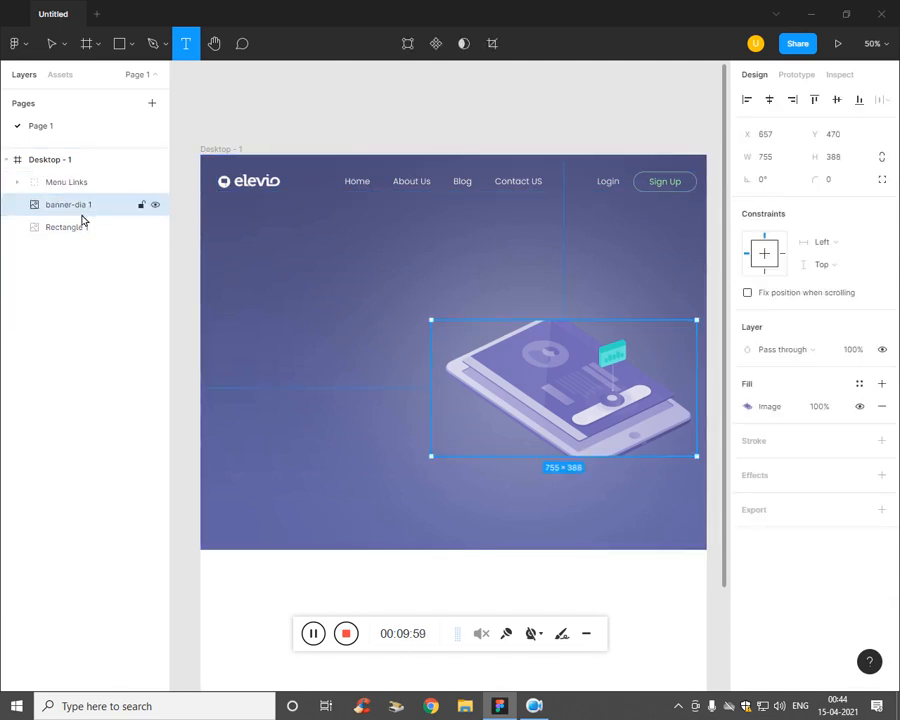
click(79, 230)
click(153, 230)
click(153, 230)
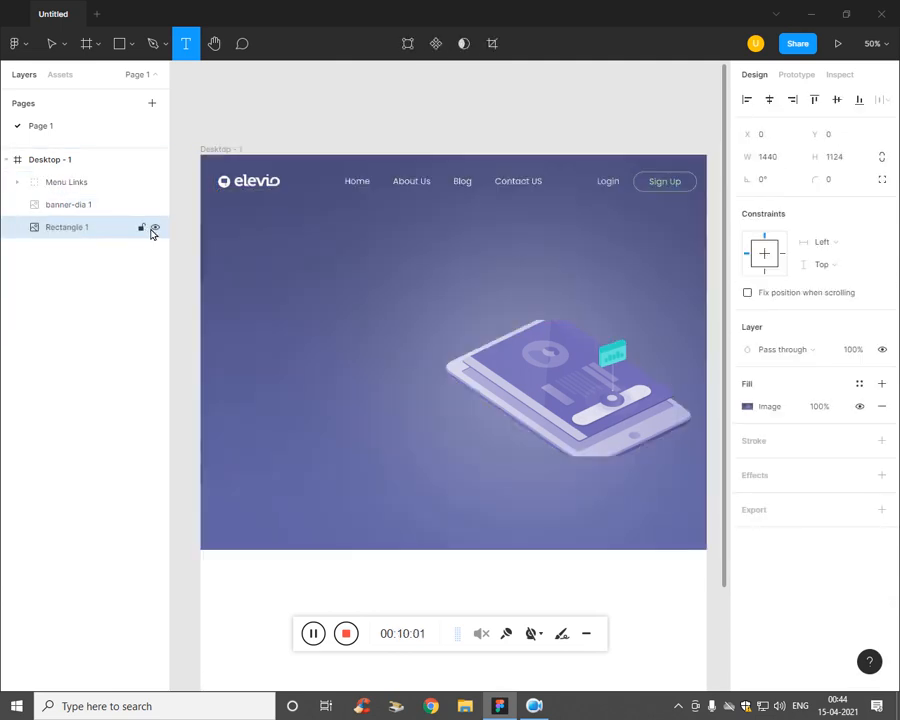
click(100, 207)
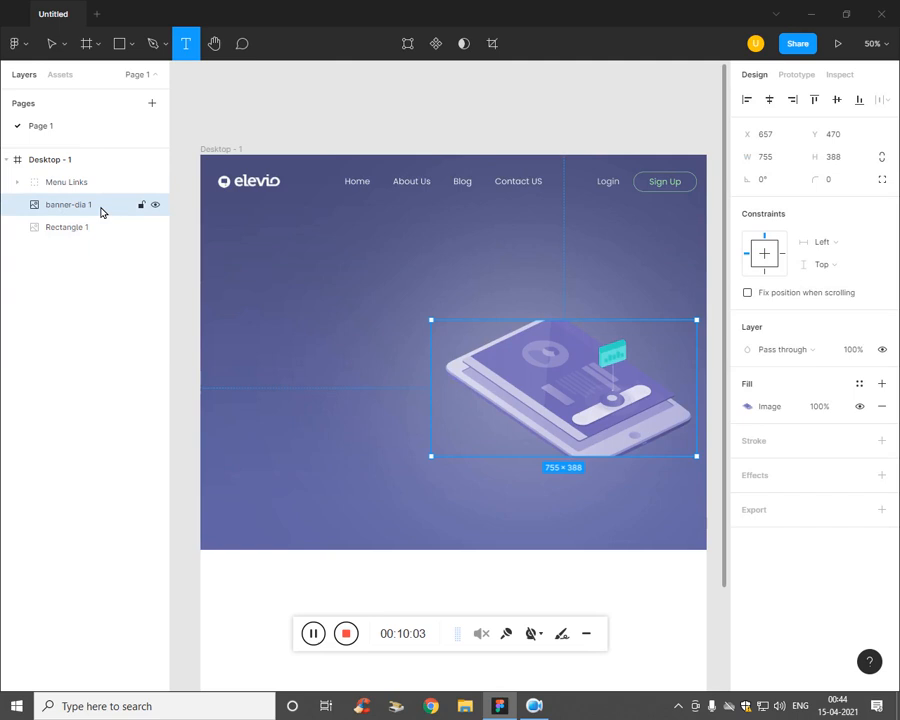
click(98, 310)
click(98, 207)
Step: Add a UI MONK text layer on the banner's left in white FFFFFF at size 88
click(243, 298)
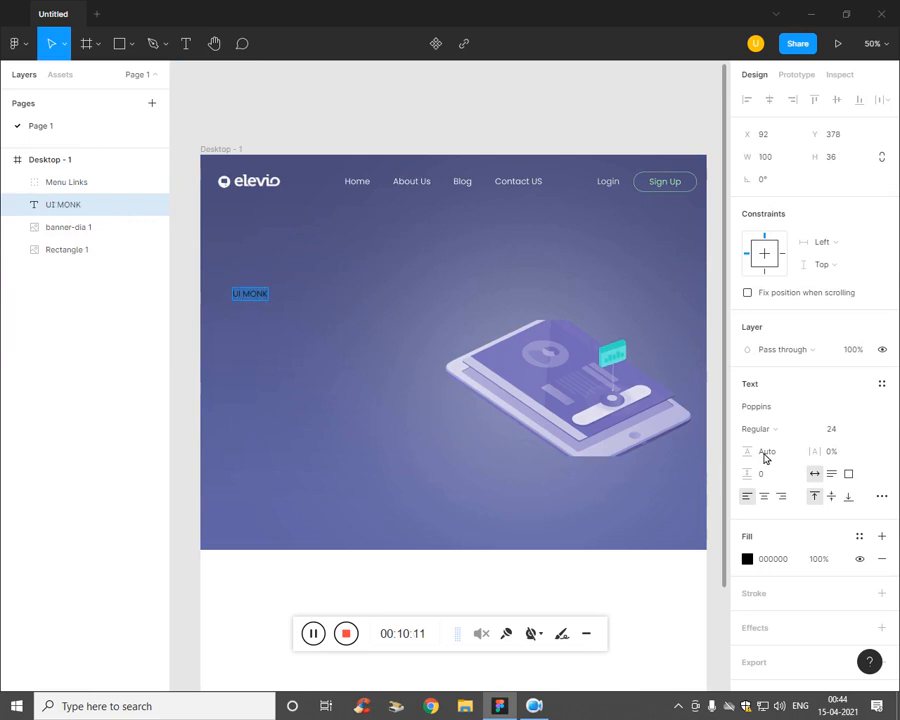
click(747, 559)
drag(588, 426, 562, 340)
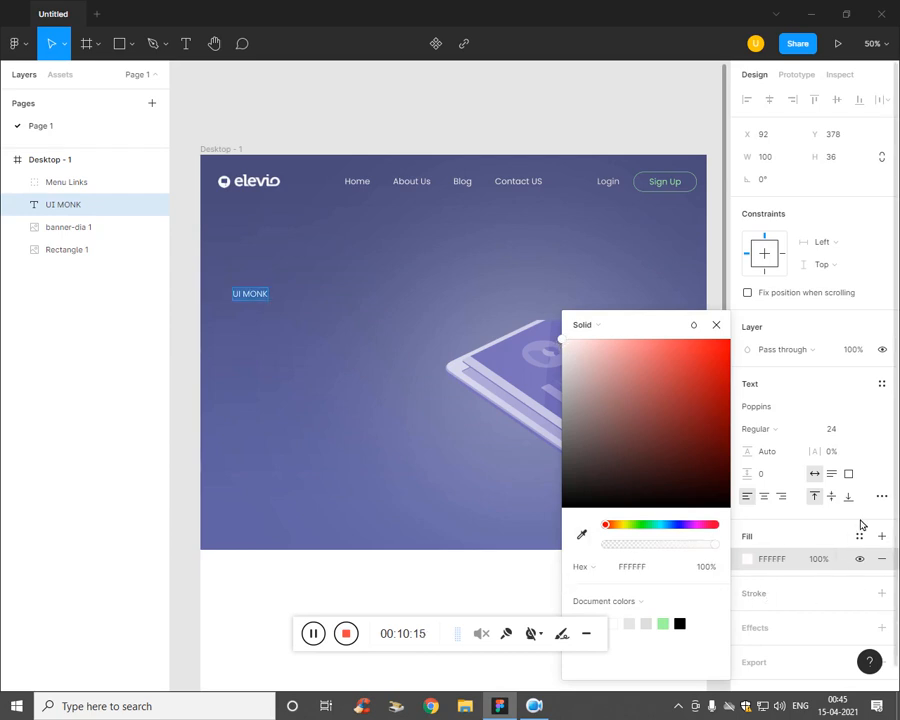
click(832, 526)
click(845, 430)
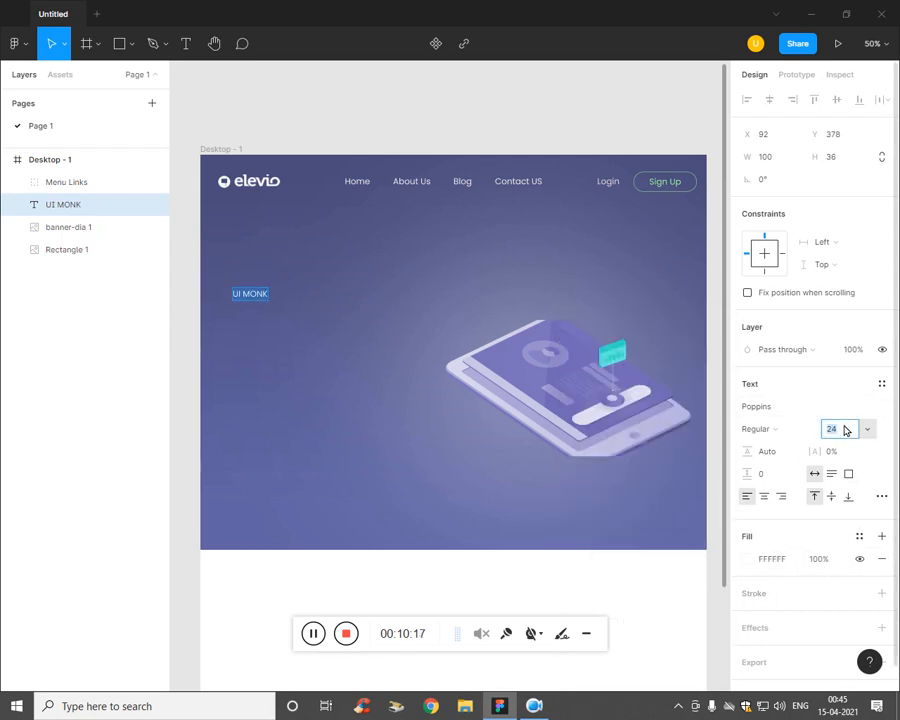
key(Up)
key(Up)
key(Up)
key(Up)
key(Up)
key(Up)
key(Up)
key(Up)
key(Up)
key(Up)
key(Up)
key(Up)
key(Up)
key(Up)
key(Up)
key(Up)
key(Up)
key(Up)
key(Up)
key(Up)
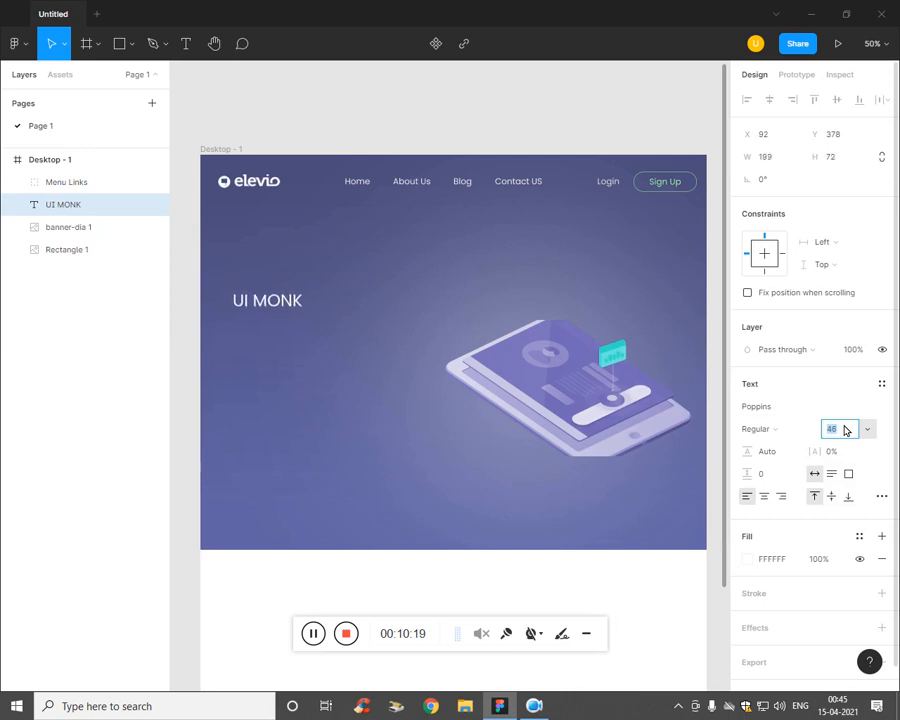
key(Up)
key(Up)
key(Up)
key(Up)
key(Up)
key(Up)
key(Up)
key(Up)
key(Up)
key(Up)
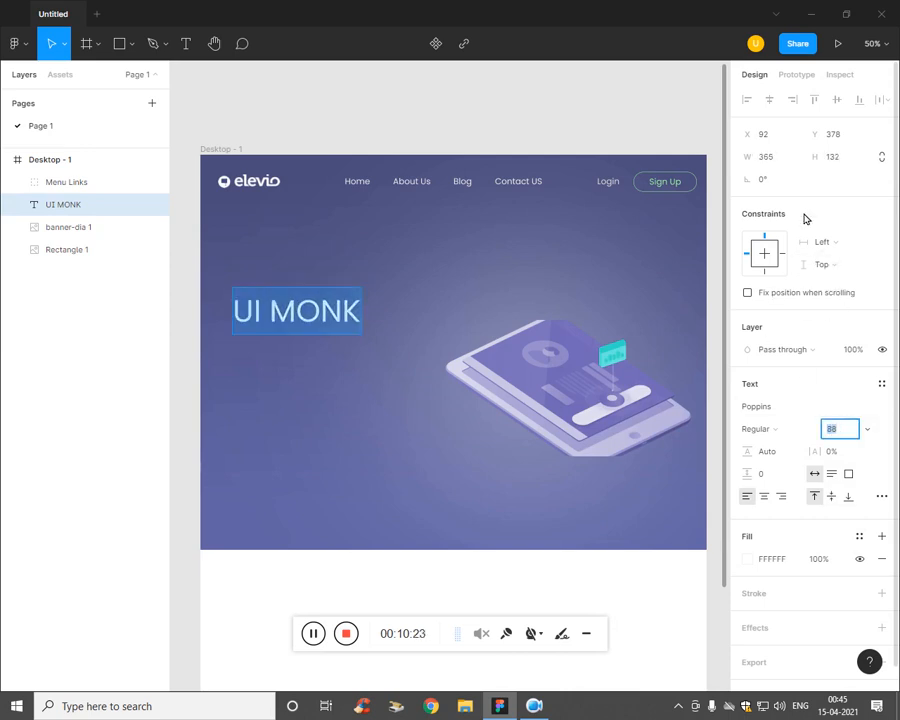
Step: Keep the heading font as Poppins Regular and move it up-left to X 62, Y 350
click(758, 410)
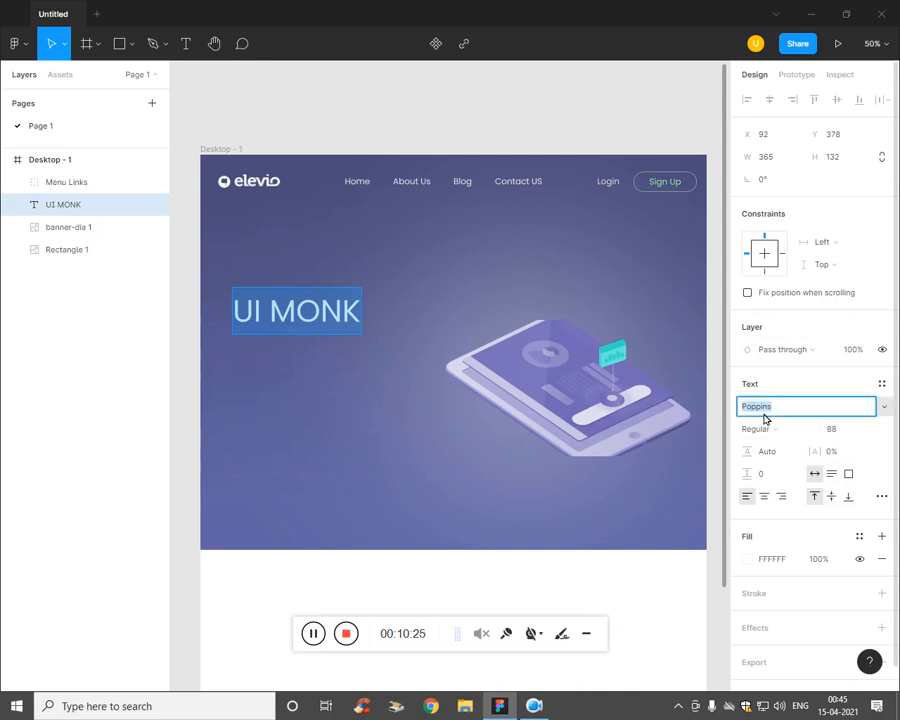
click(780, 384)
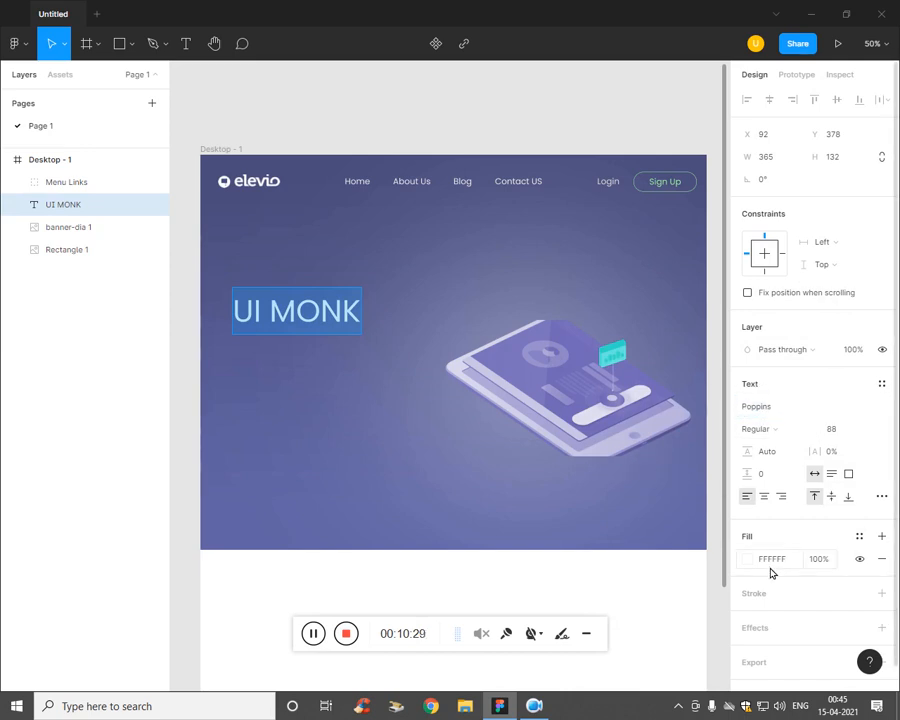
text(V)
key(ctrl+z)
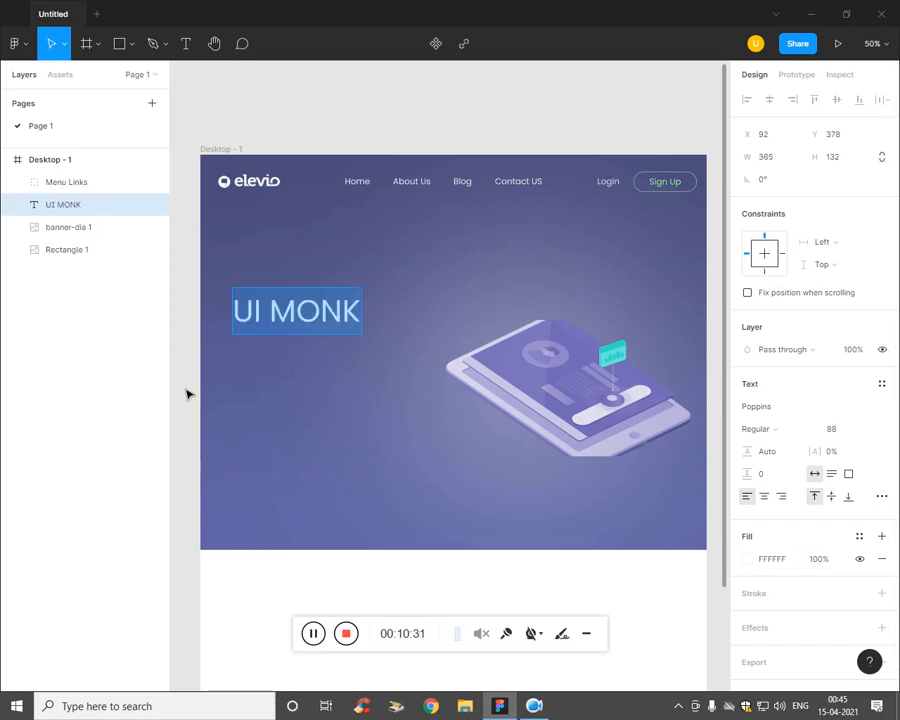
click(60, 338)
mouse_move(287, 320)
mouse_down()
mouse_move(297, 309)
mouse_move(281, 316)
mouse_up()
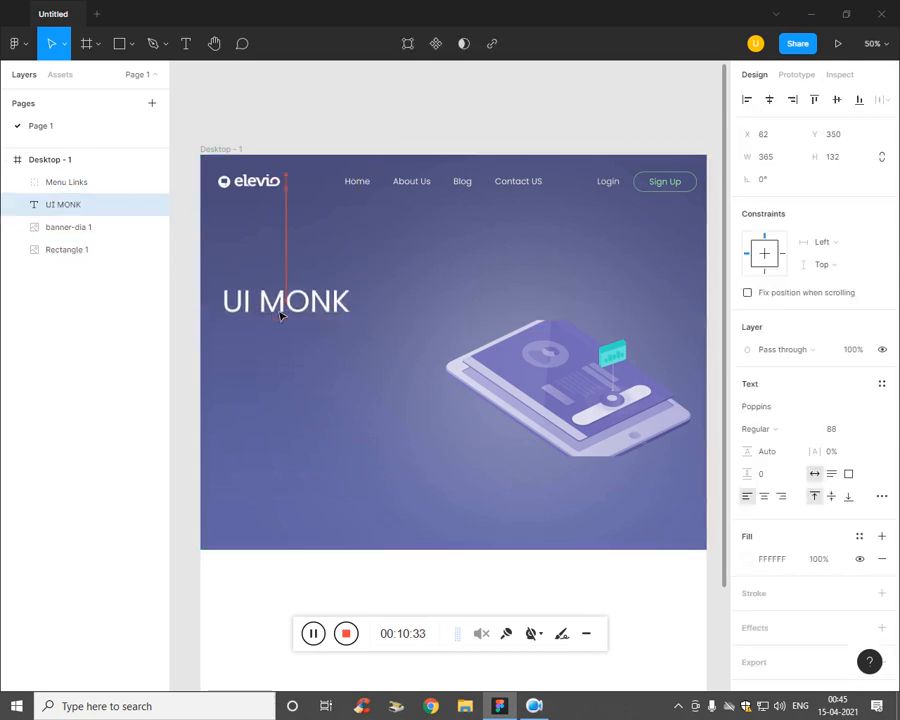
click(288, 362)
Step: Draw a text box under the heading, paste the Lorem ipsum paragraph and set it to size 19
key(t)
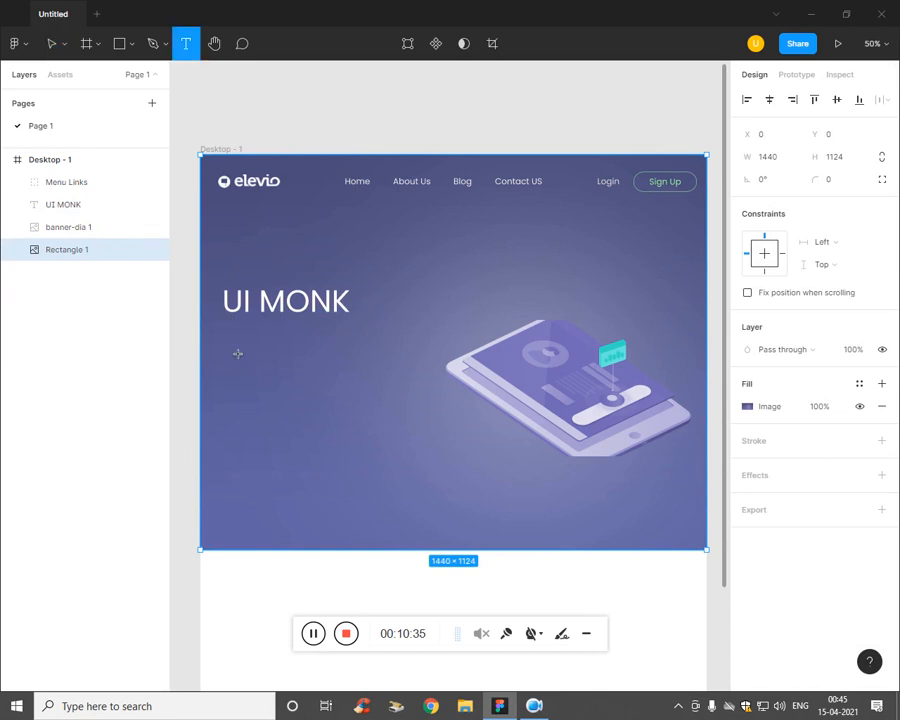
drag(224, 331, 426, 412)
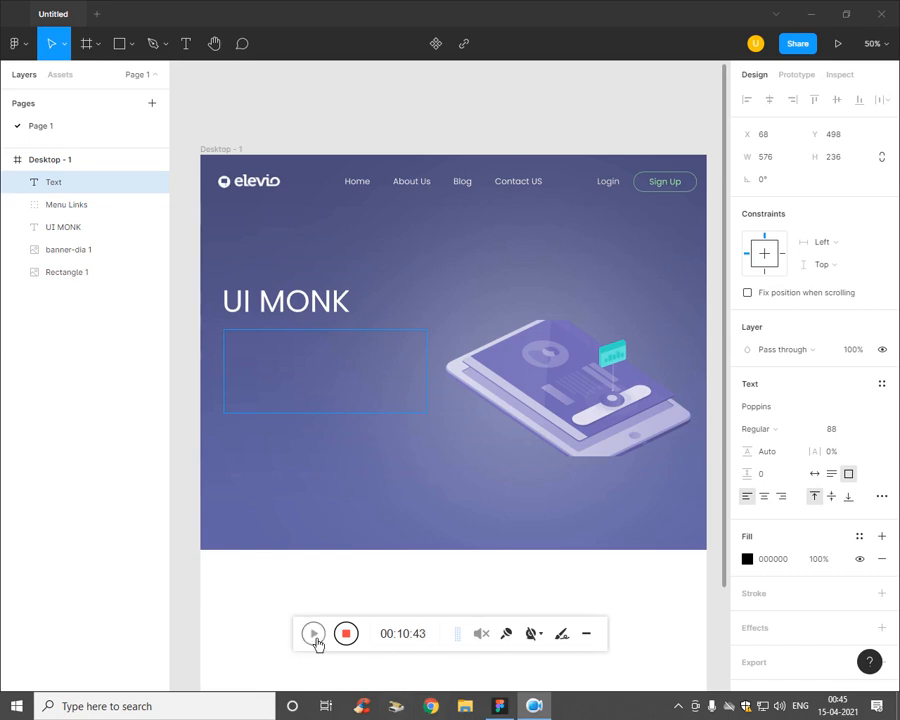
key(ctrl+v)
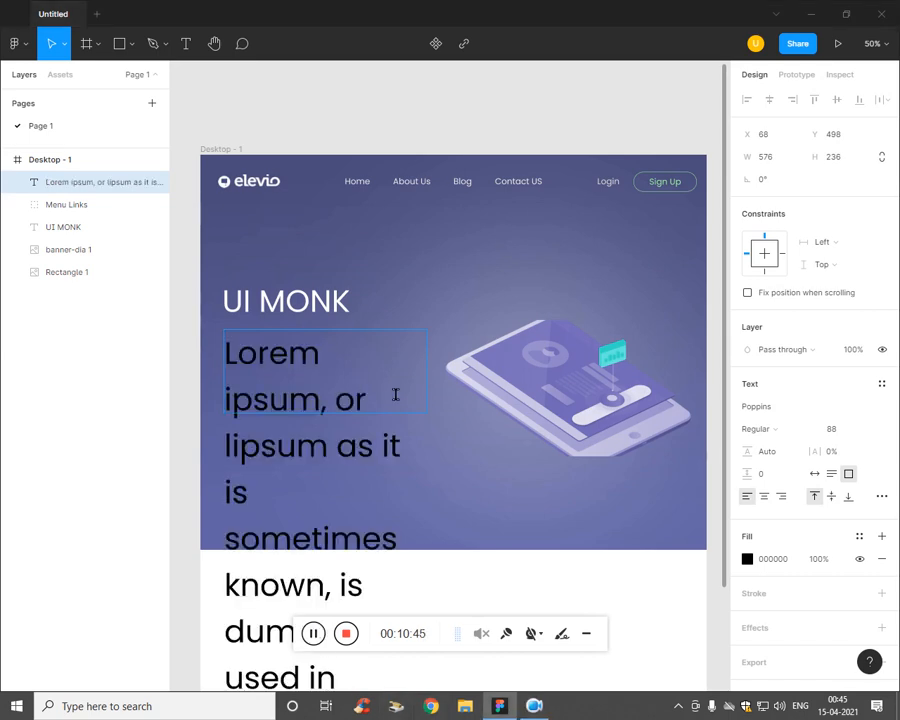
key(ctrl+a)
click(840, 429)
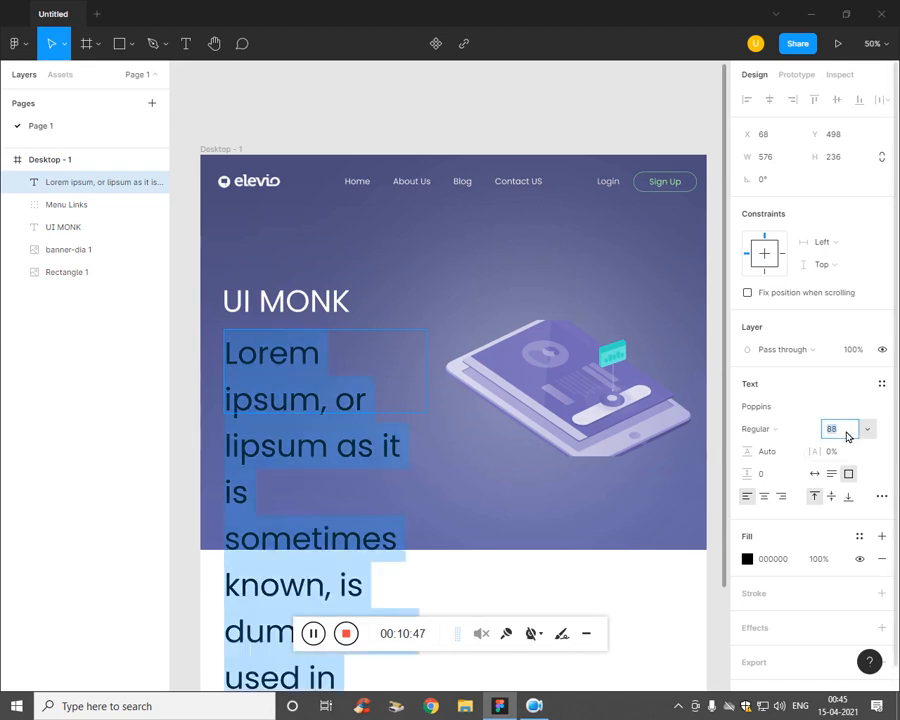
key(Down)
key(Down)
key(Down)
key(Down)
key(Down)
key(Down)
key(Down)
key(Down)
key(Down)
key(Down)
key(Down)
key(Down)
key(Down)
key(Down)
key(Down)
key(Down)
key(Down)
key(Down)
key(Down)
key(Down)
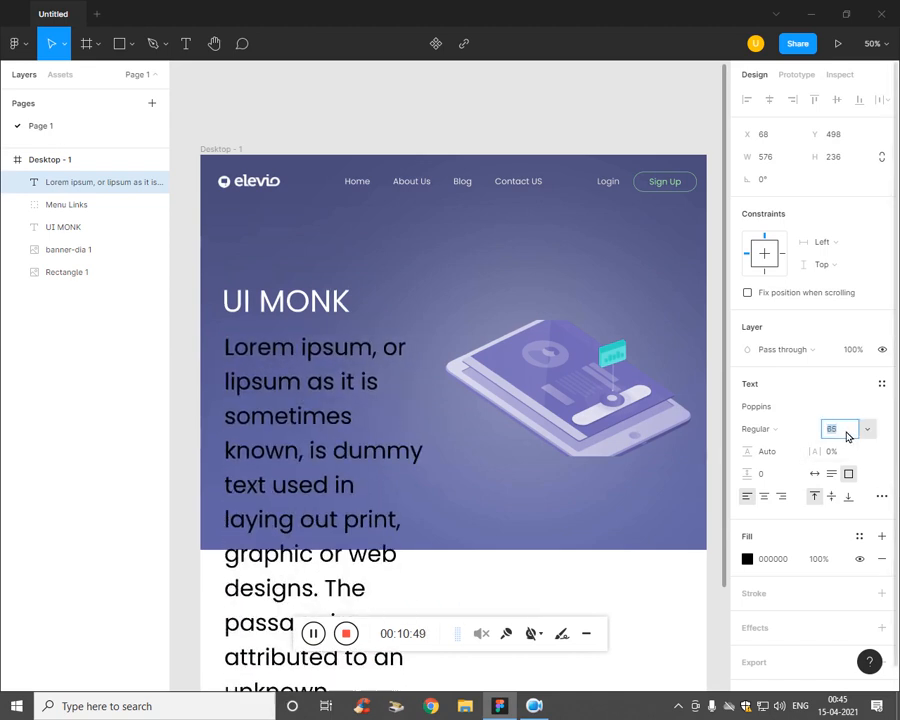
key(Down)
key(Down)
key(Down)
key(Down)
key(Down)
key(Down)
key(Down)
key(Down)
key(Down)
key(Down)
key(Down)
key(Down)
key(Down)
key(Down)
key(Down)
key(Down)
key(Down)
key(Down)
key(Down)
key(Down)
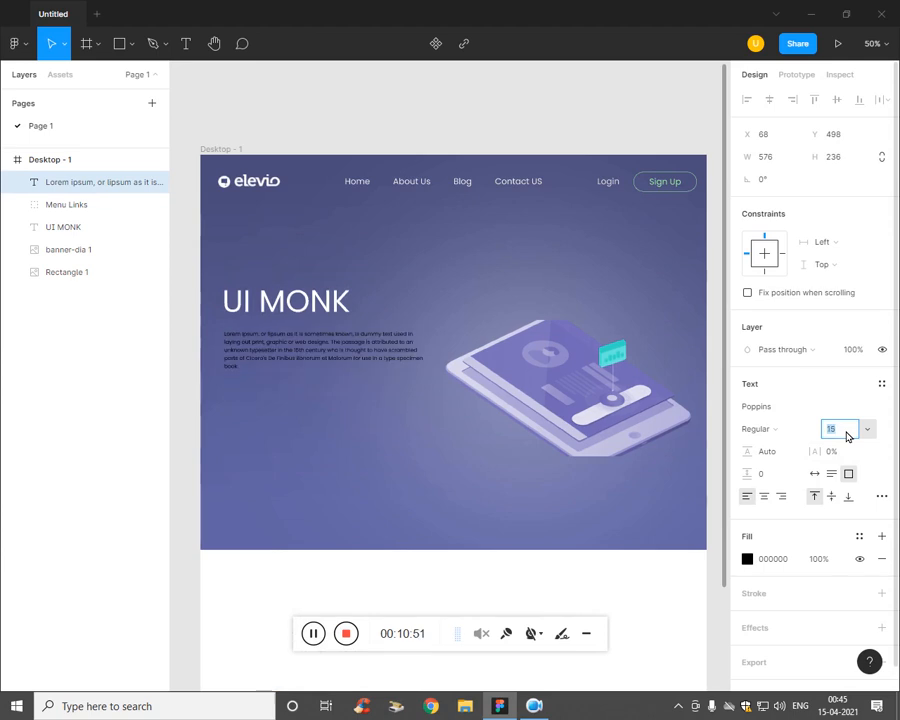
key(Up)
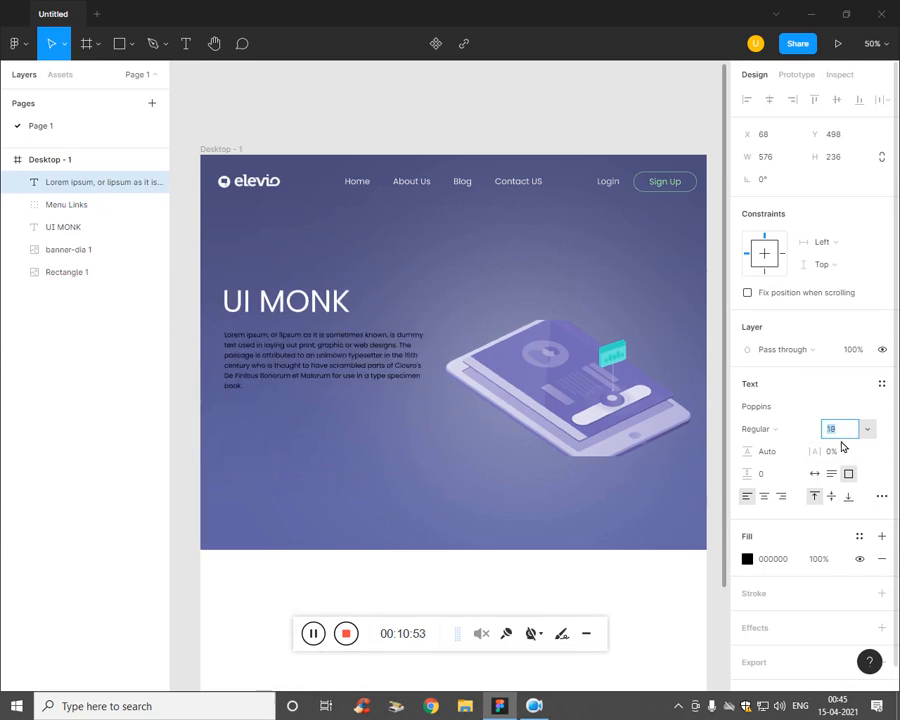
key(Up)
Step: Give the Lorem ipsum paragraph a white FFFFFF fill
click(755, 560)
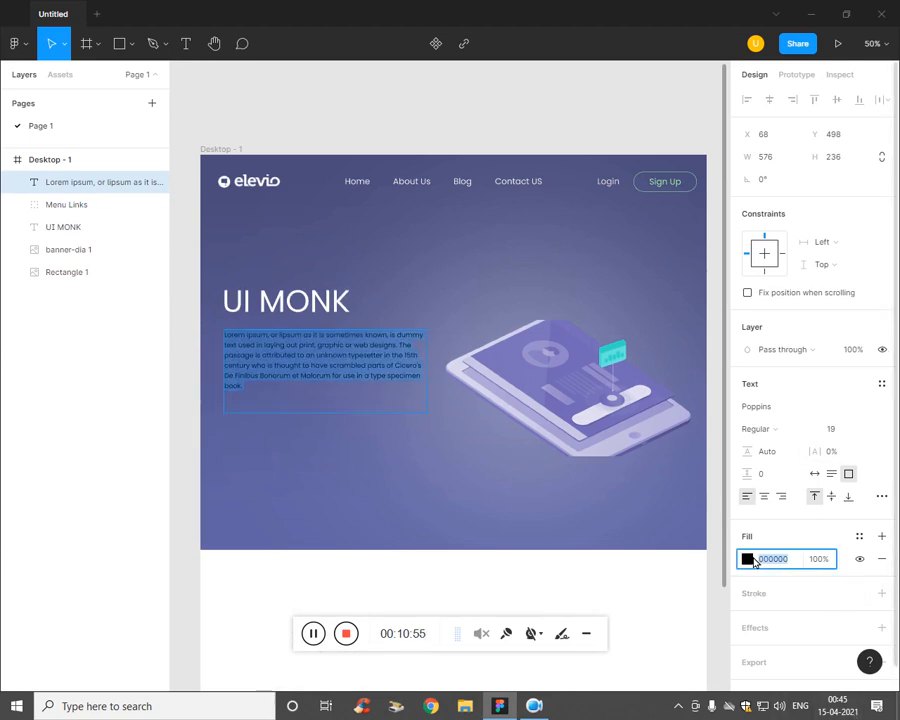
click(749, 561)
mouse_move(586, 418)
mouse_down()
mouse_move(562, 360)
mouse_move(560, 374)
mouse_move(561, 343)
mouse_move(557, 365)
mouse_move(566, 355)
mouse_up()
key(ctrl+z)
click(881, 594)
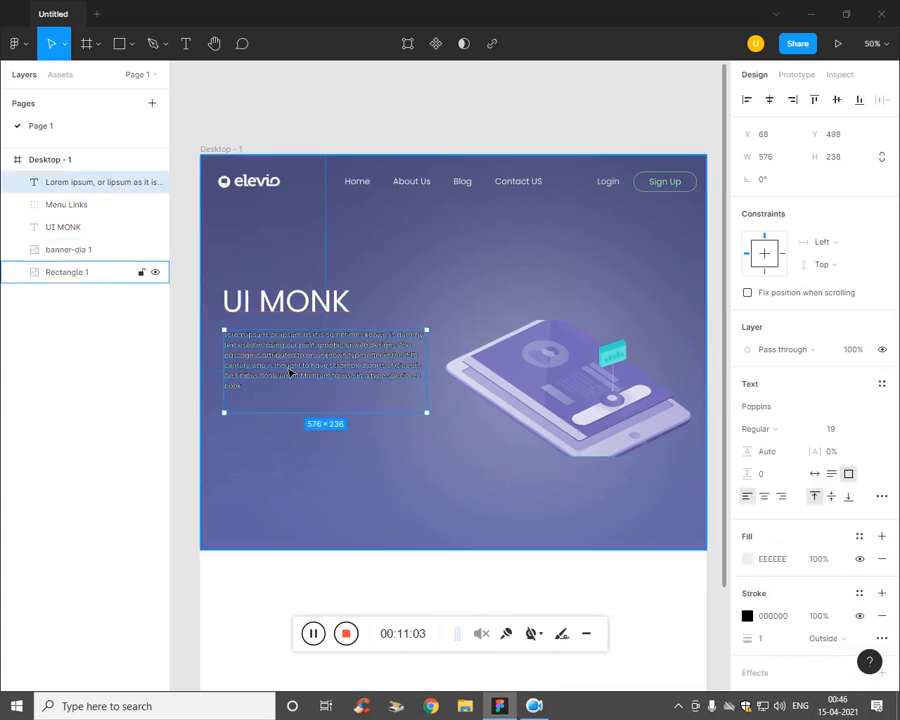
click(306, 543)
click(337, 385)
click(404, 570)
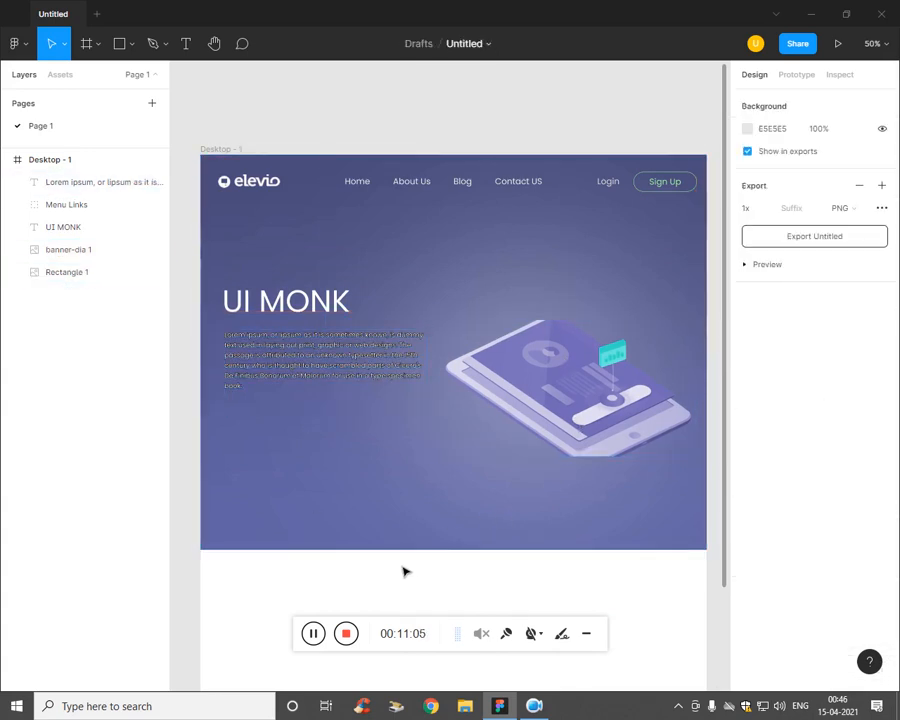
click(376, 378)
click(384, 372)
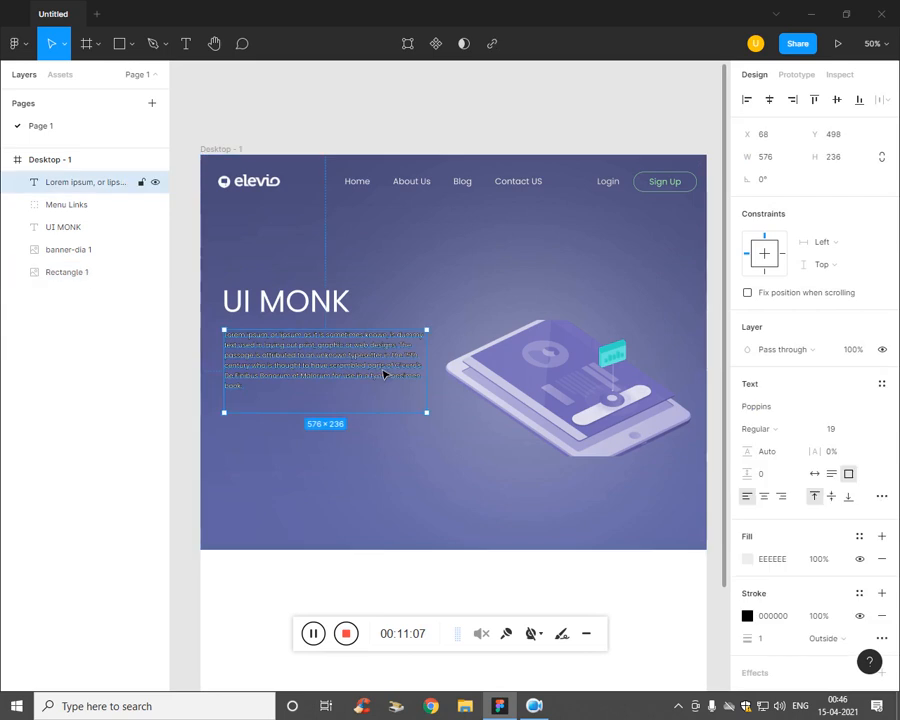
scroll(767, 569, down, 1)
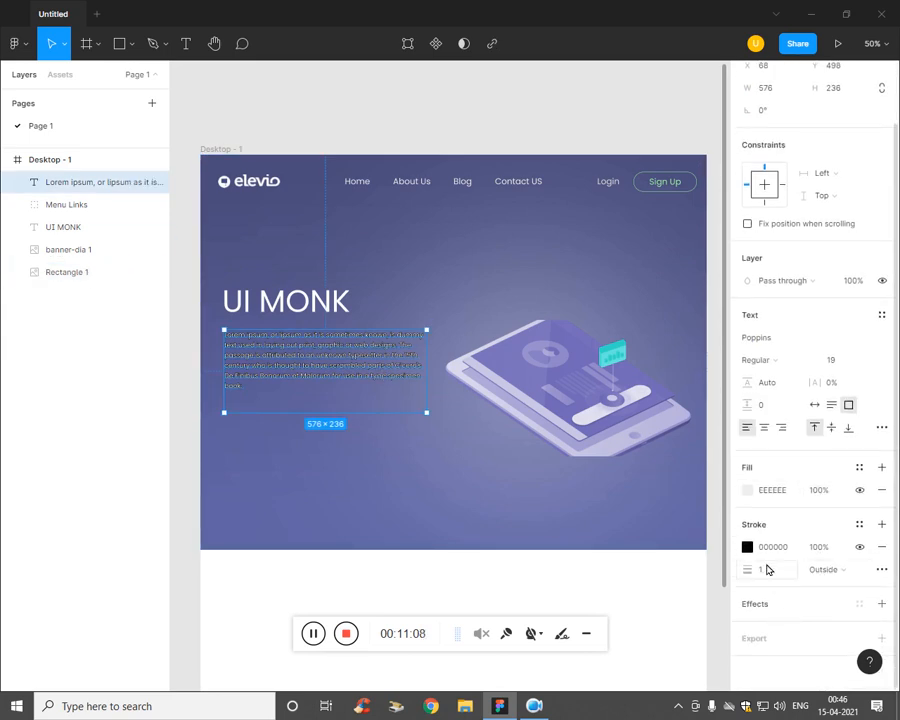
Step: Remove the stray black stroke from the paragraph
click(880, 549)
click(334, 498)
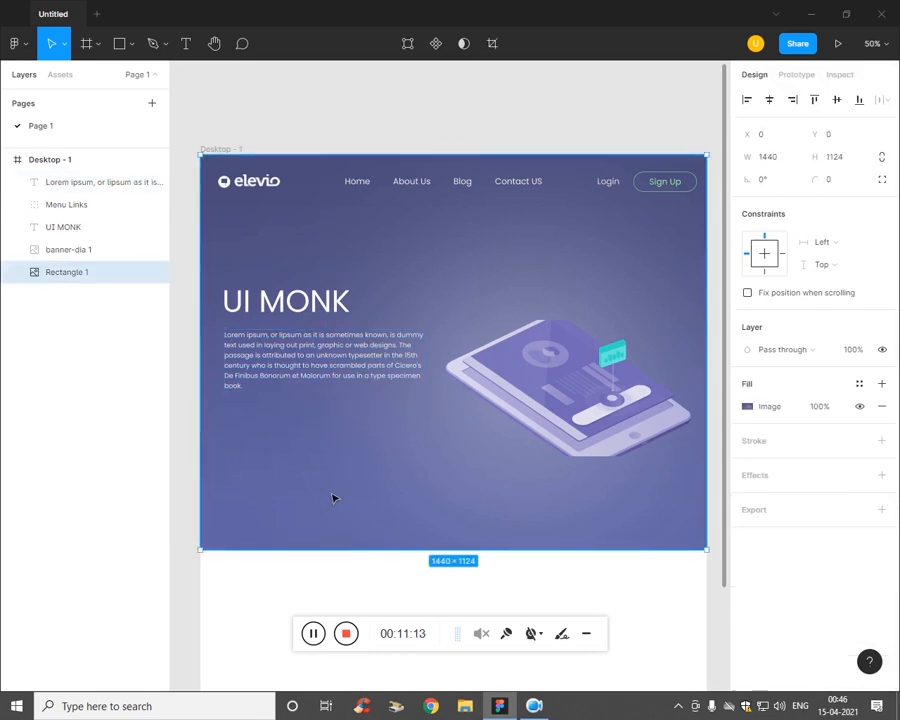
click(340, 384)
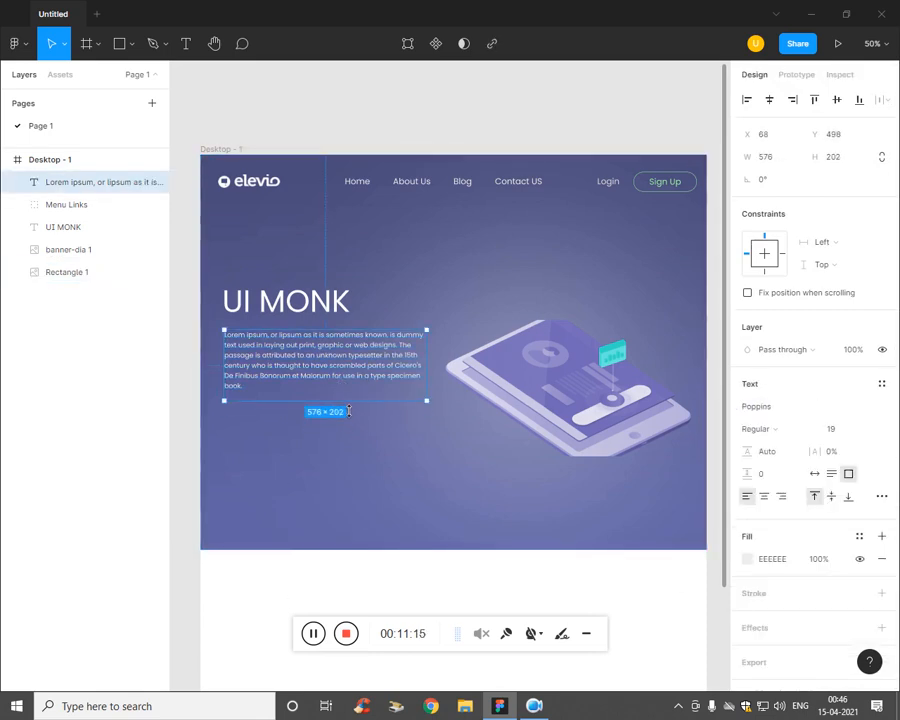
click(240, 433)
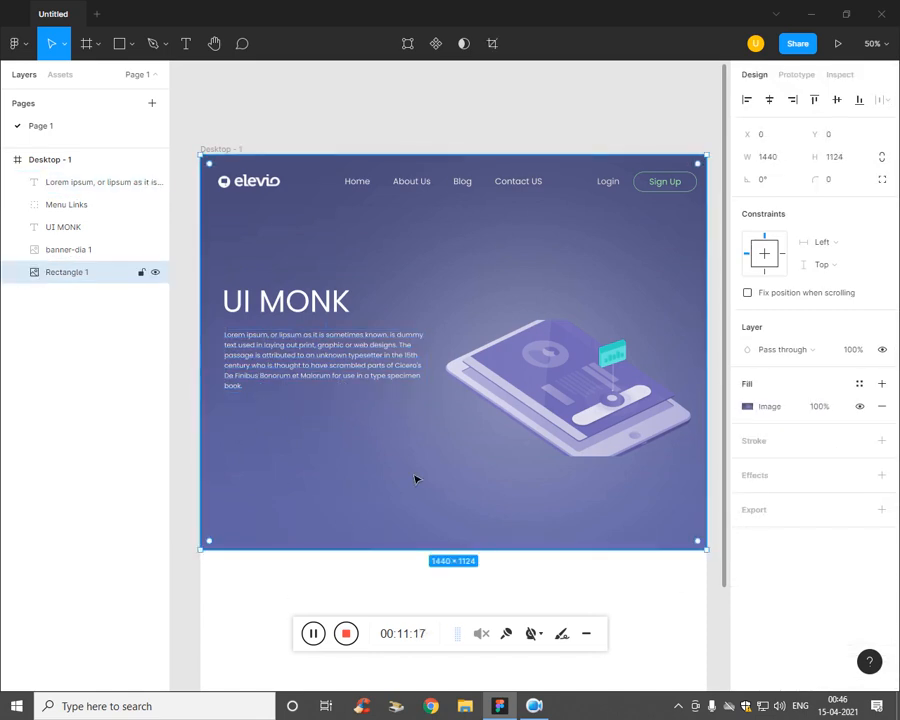
click(70, 426)
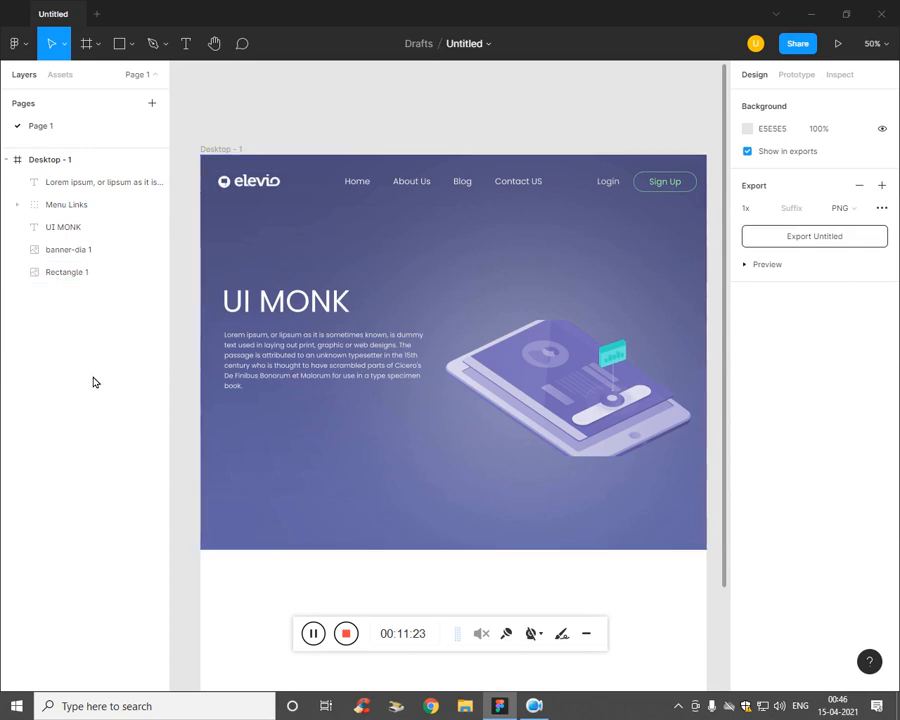
click(132, 46)
key(Escape)
drag(229, 414, 265, 424)
key(ctrl+z)
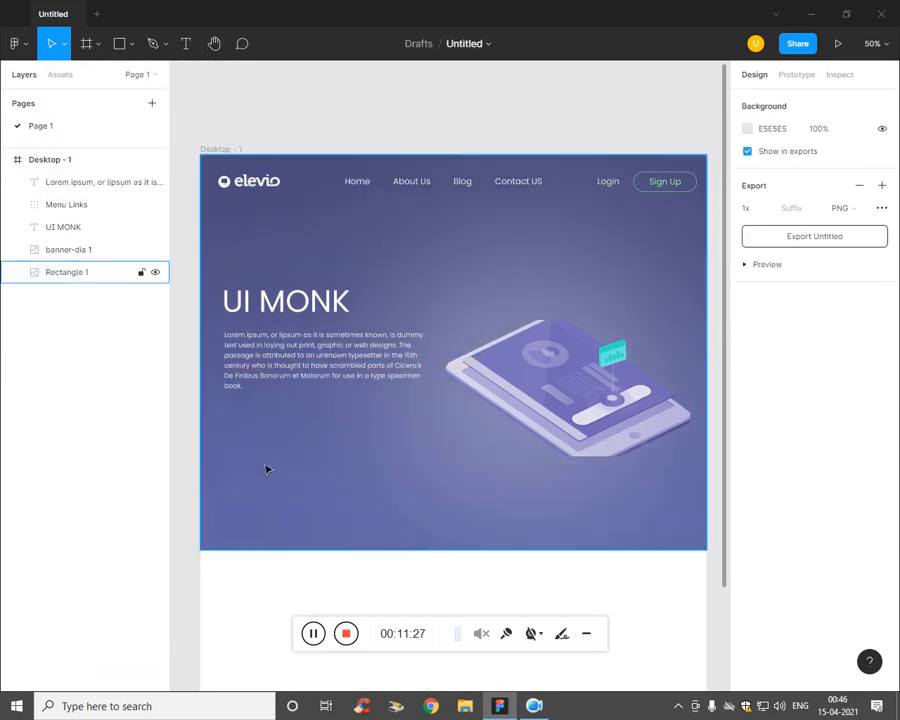
click(122, 55)
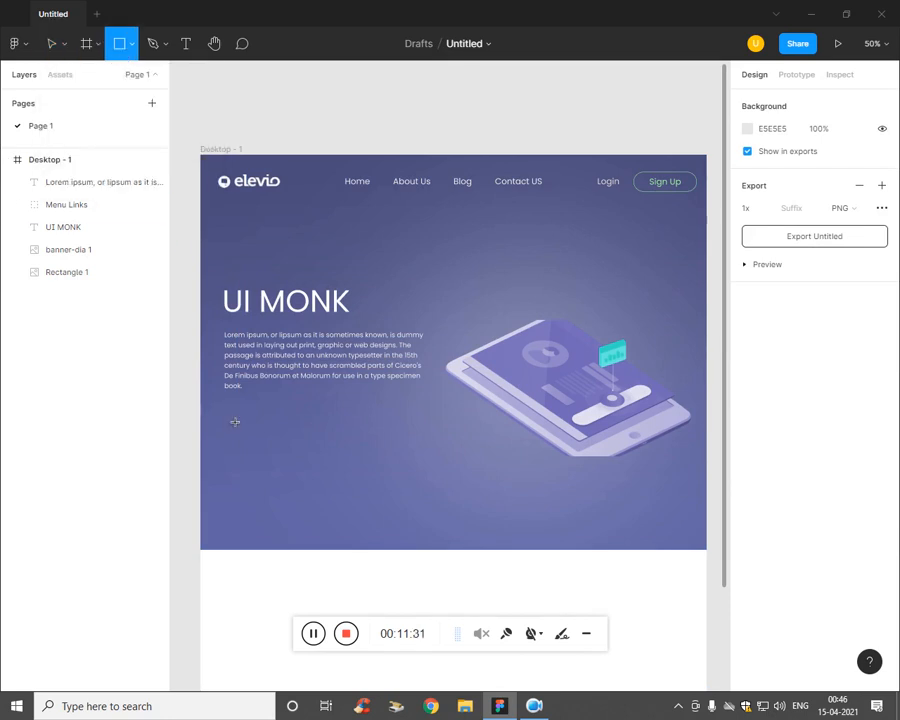
Step: Draw a 319 × 86 teal (4CE1D1) button rectangle under the paragraph and start Know More text beneath it
drag(223, 411, 336, 440)
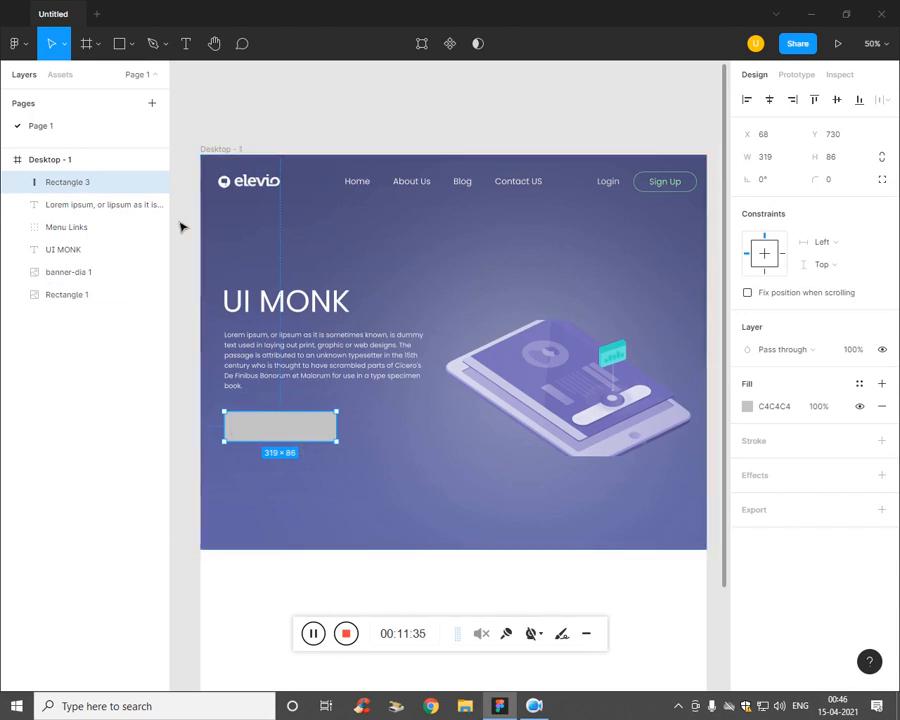
click(747, 406)
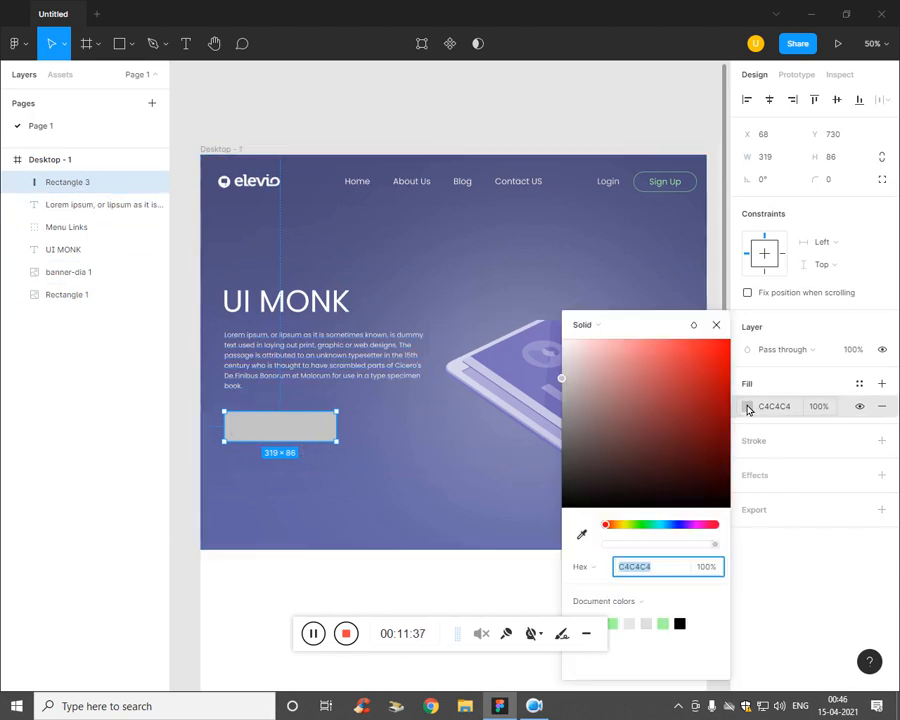
click(581, 535)
key(minus)
key(minus)
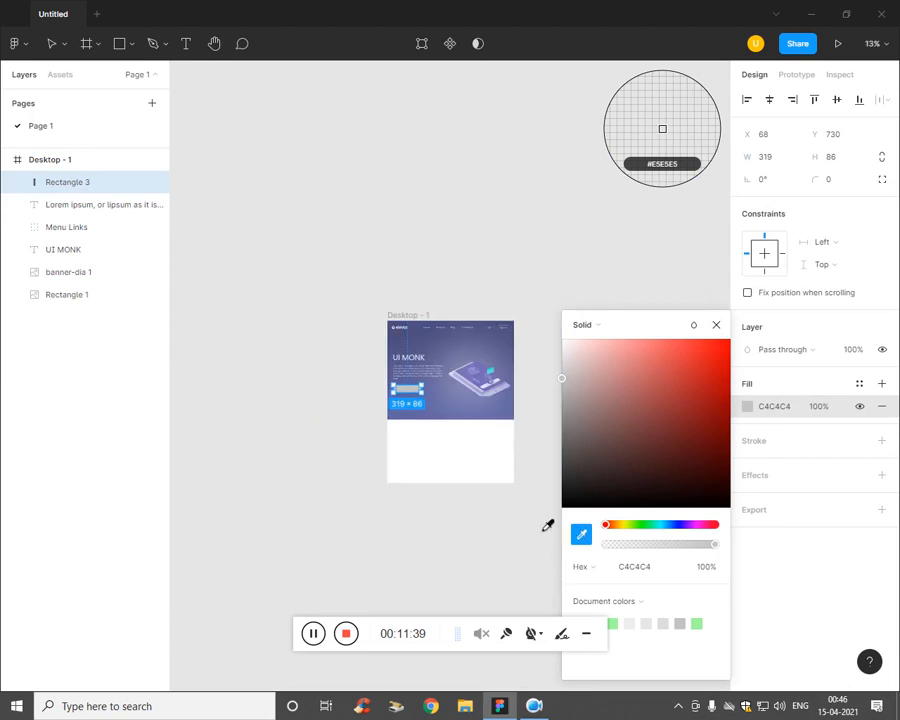
click(494, 379)
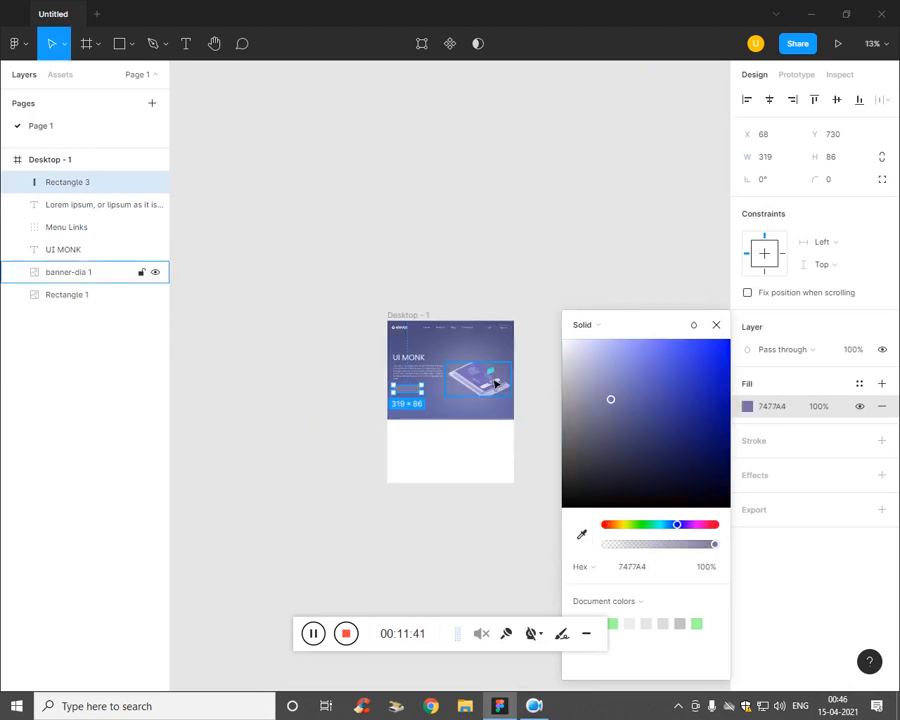
key(i)
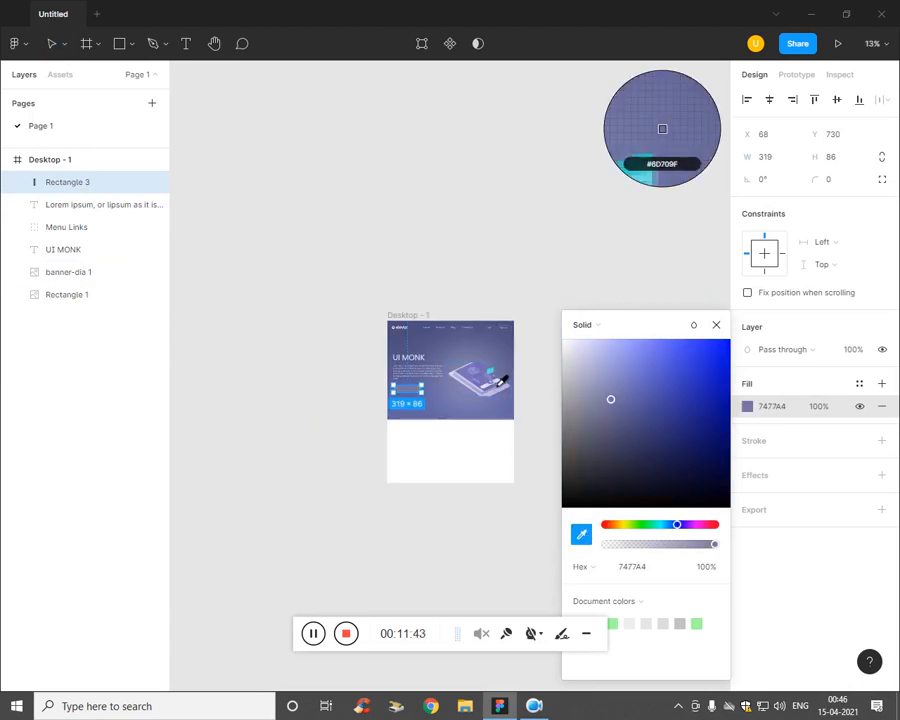
click(500, 380)
key(plus)
key(plus)
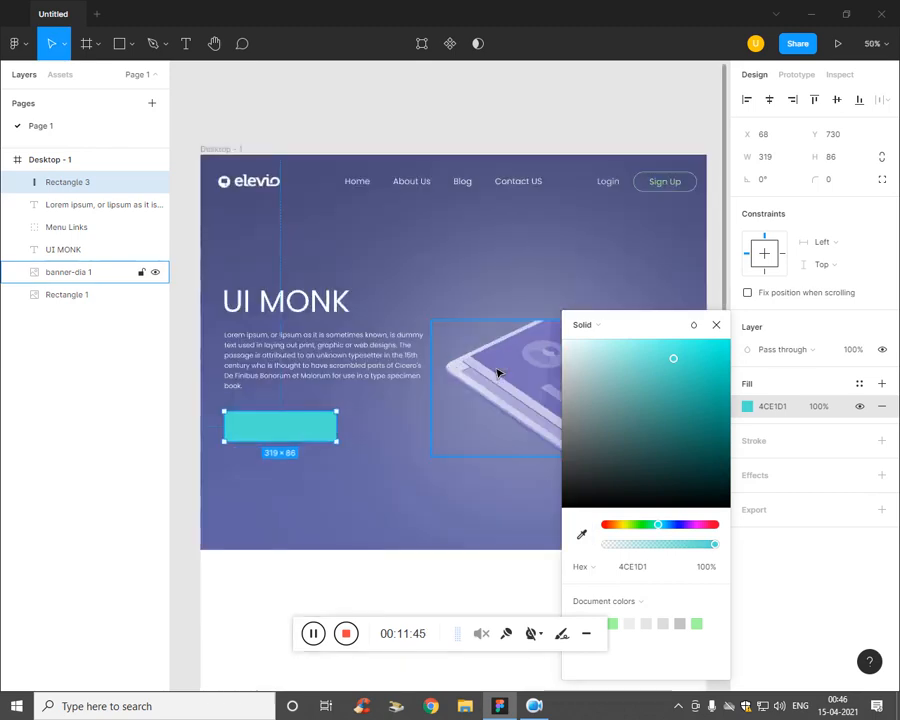
click(716, 325)
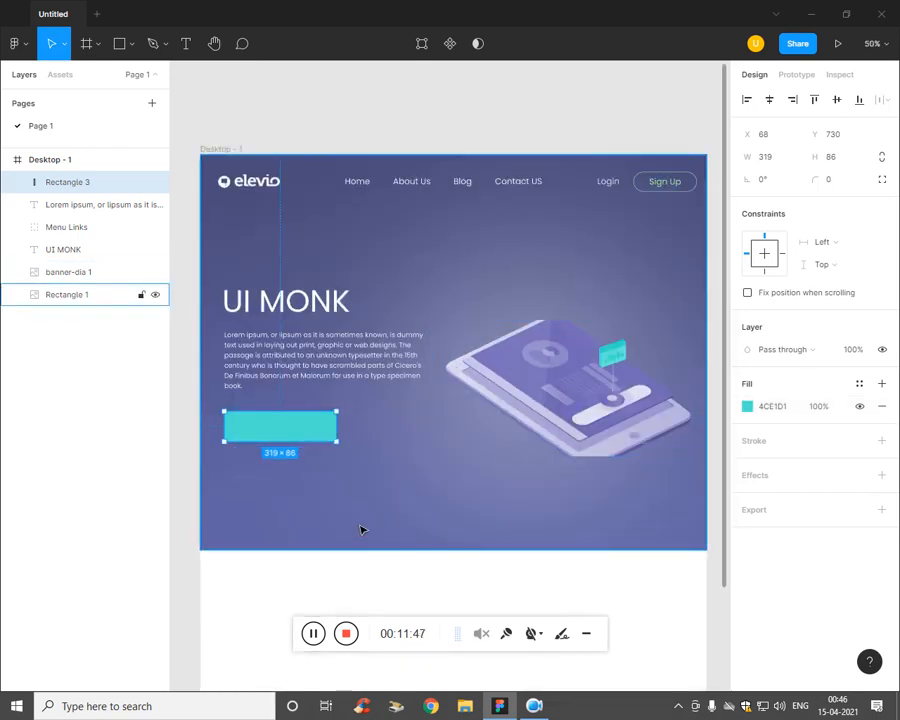
key(t)
click(318, 492)
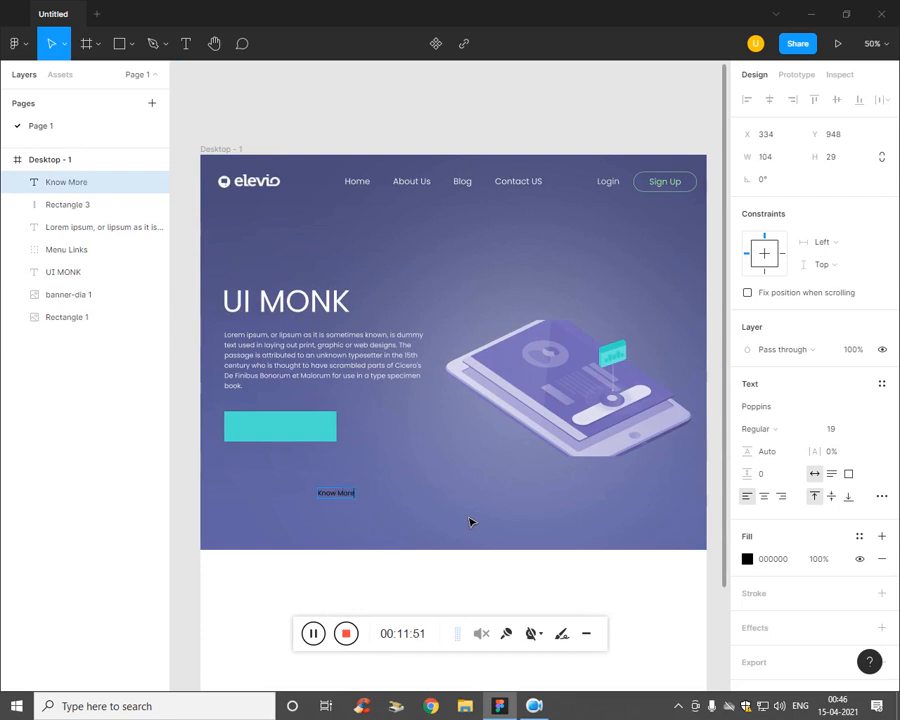
Step: Set the Know More text fill to white ffffff
click(747, 559)
text(ffffff)
key(Return)
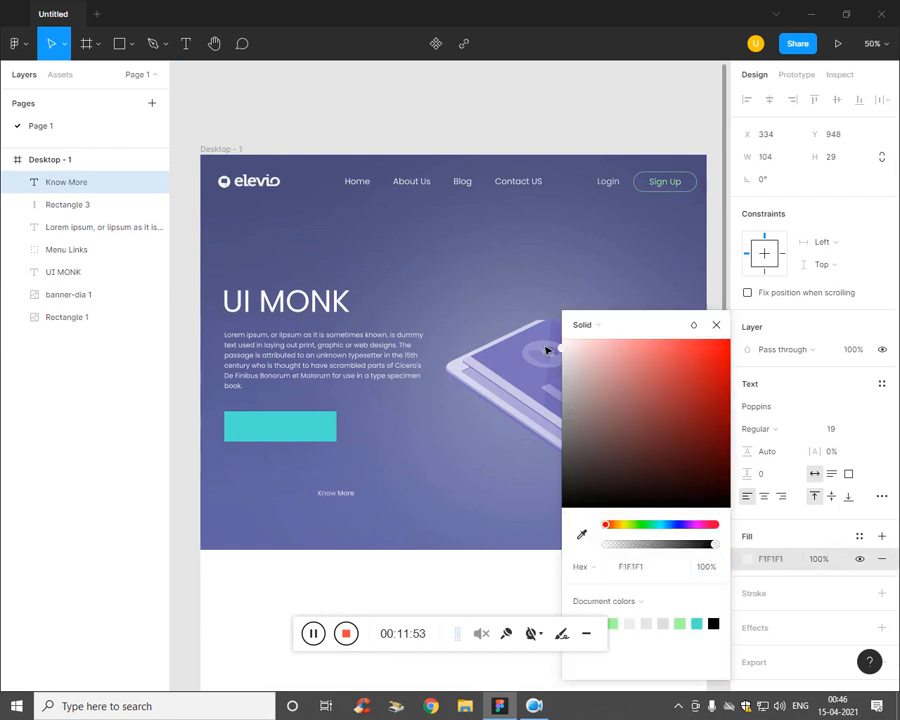
click(312, 547)
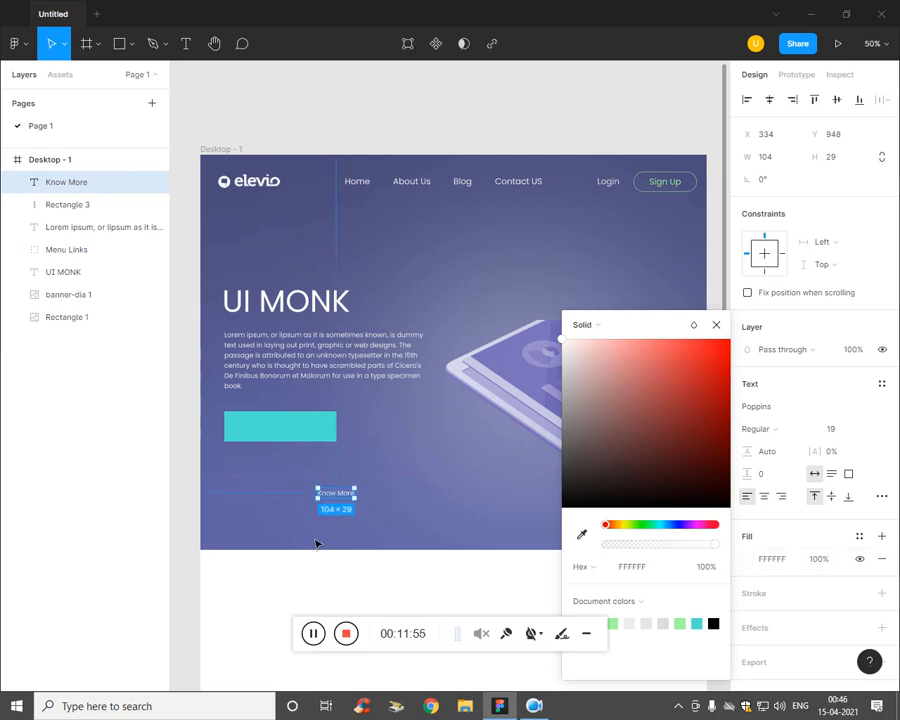
Step: Move Know More onto the teal rectangle and make its fill black 000000
drag(345, 503, 289, 443)
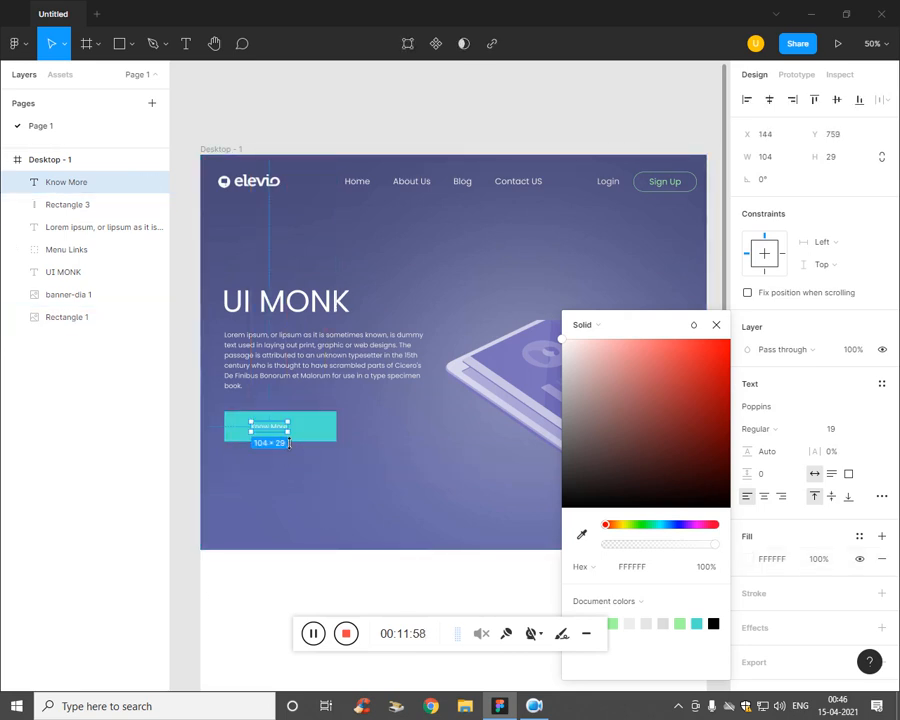
click(714, 624)
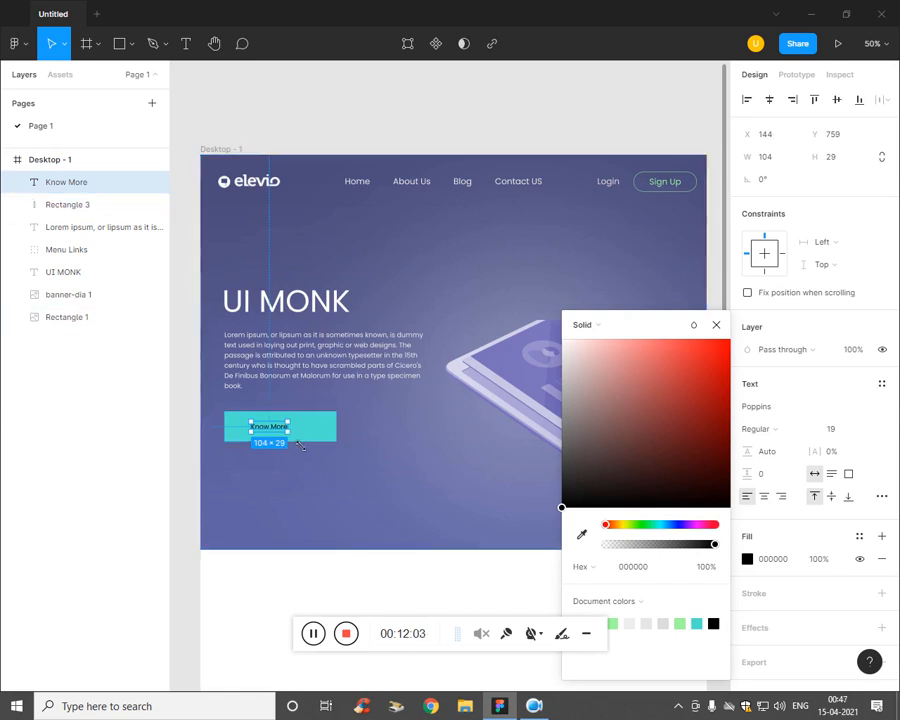
drag(290, 434, 336, 447)
key(ctrl+z)
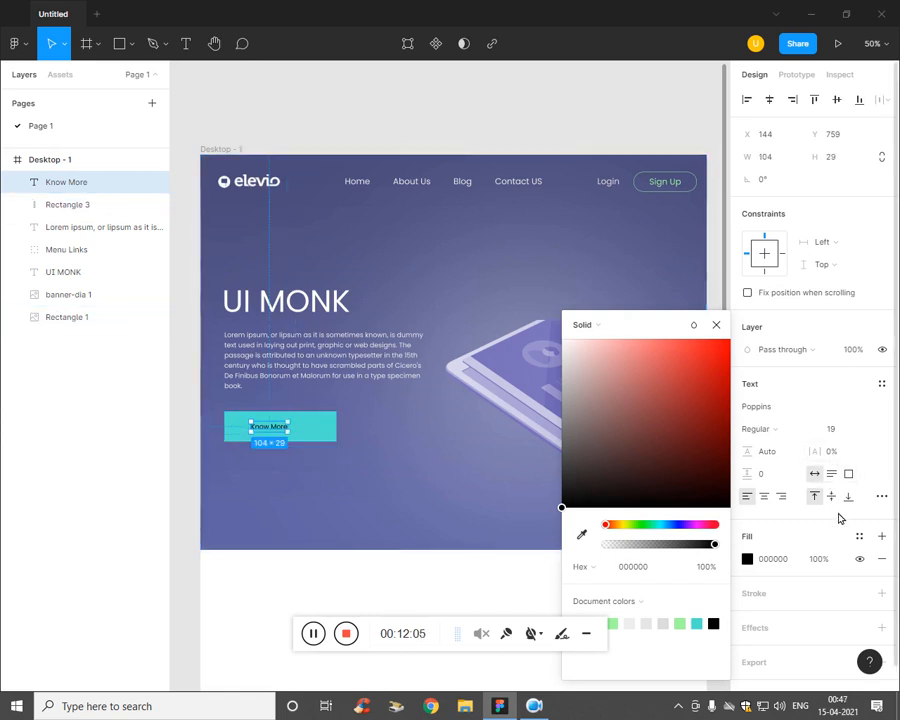
Step: Zoom to 100% on the button area and select the teal rectangle
key(ctrl+plus)
key(ctrl+minus)
drag(305, 508, 371, 516)
key(ctrl+plus)
key(ctrl+minus)
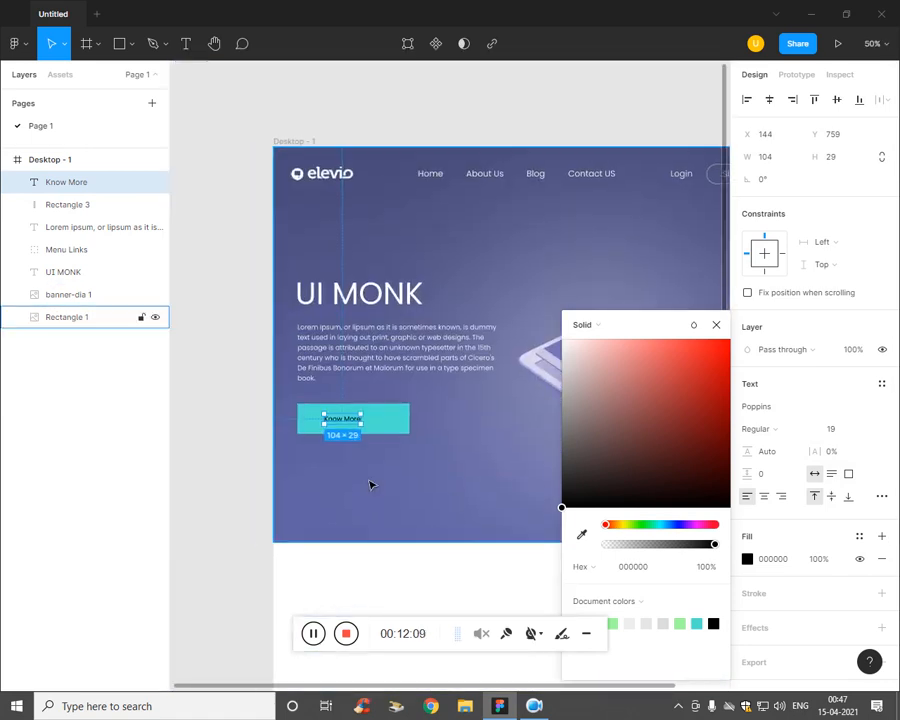
key(ctrl+plus)
drag(318, 554, 438, 512)
click(472, 447)
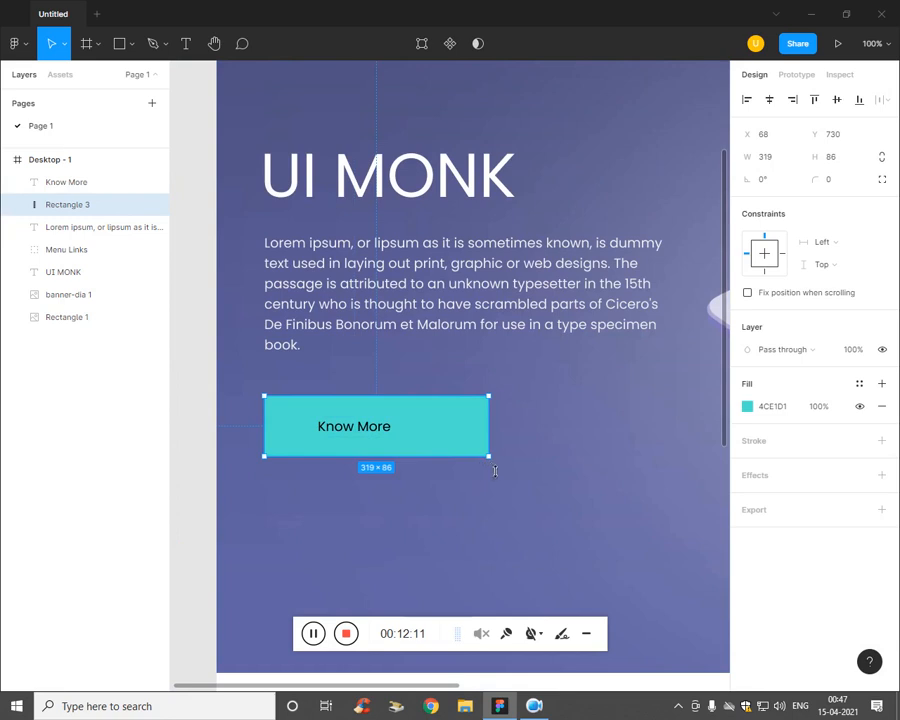
Step: Shrink the teal rectangle to 187×58 and centre Know More on it
drag(501, 469, 367, 433)
click(367, 433)
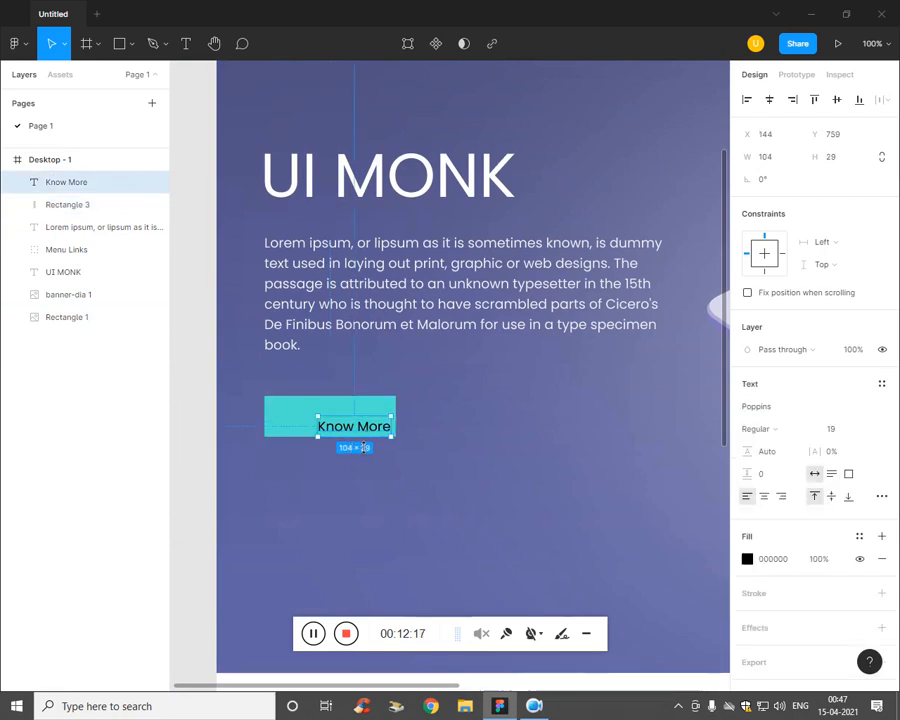
drag(363, 447, 348, 427)
click(396, 417)
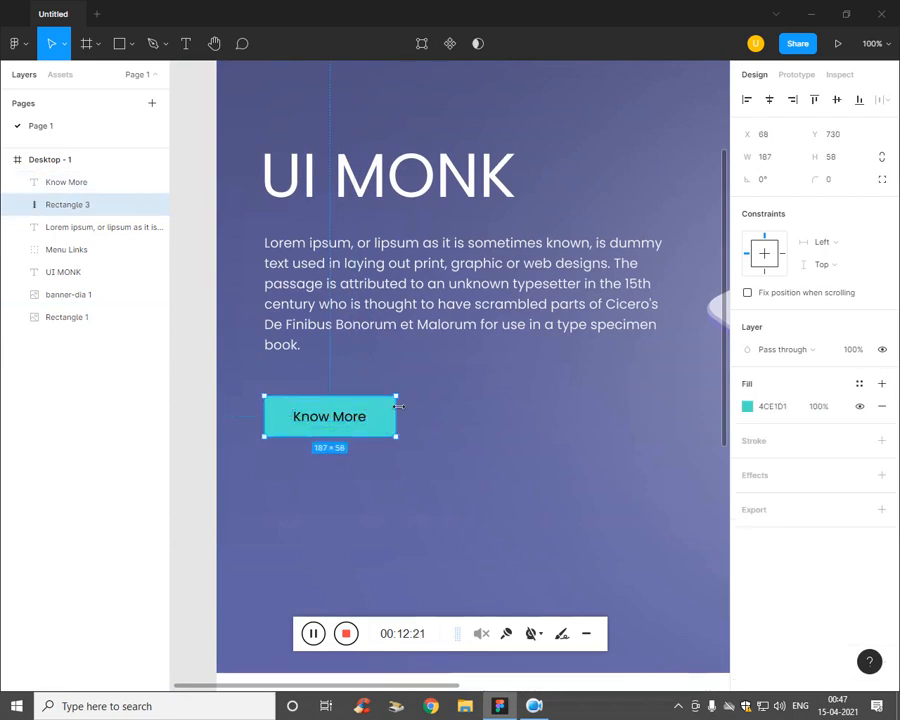
Step: Give the button rectangle a corner radius of 50 for pill-shaped ends
key(ctrl+plus)
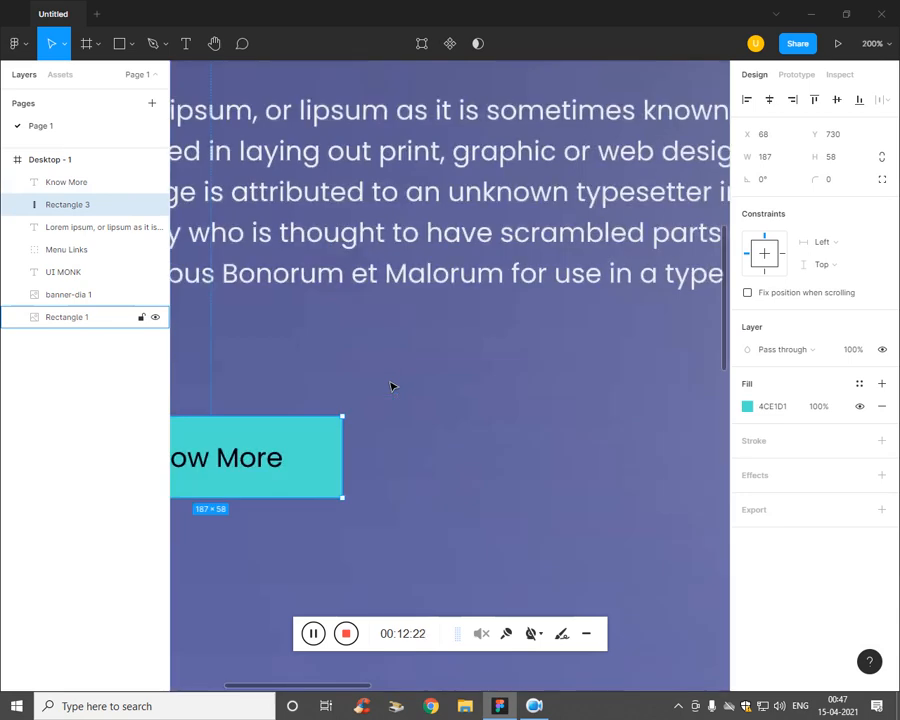
click(839, 181)
text(50)
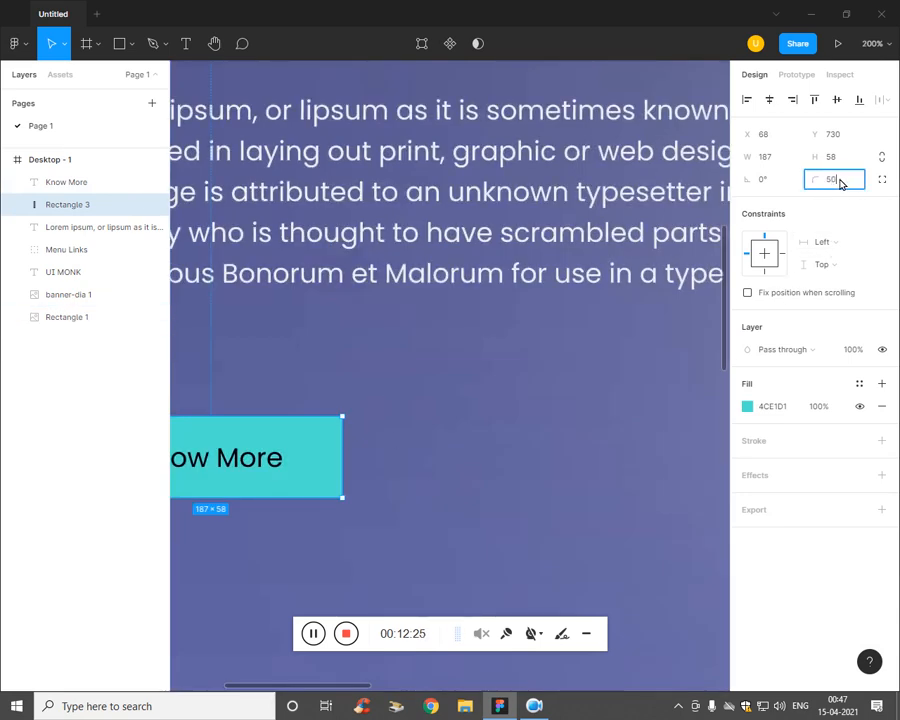
key(Return)
Step: Group the Know More text and teal rectangle together as Group 2
drag(487, 456, 581, 386)
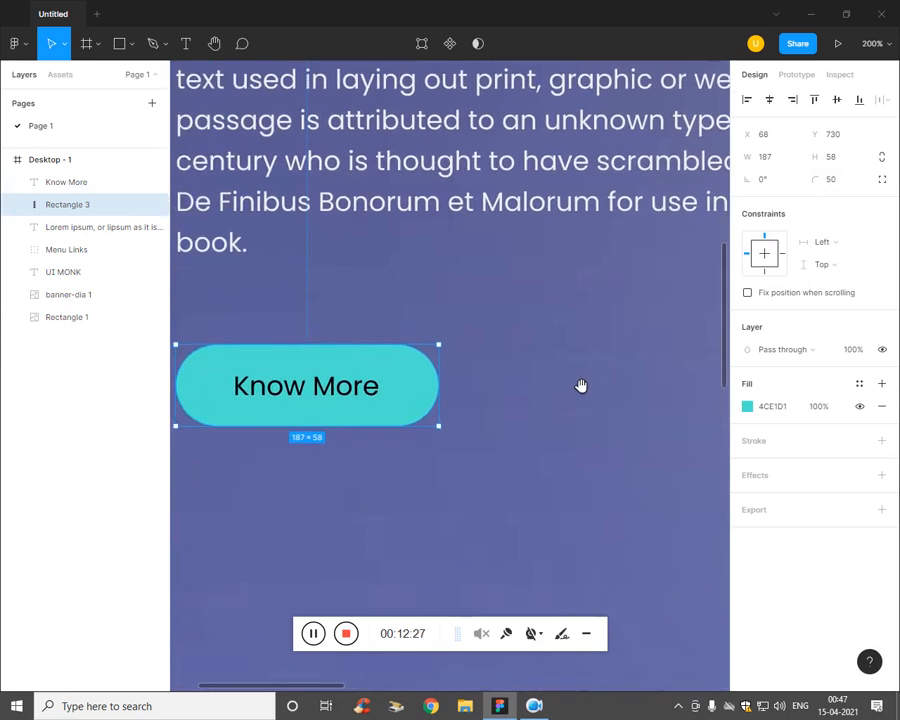
click(576, 468)
key(shift+0)
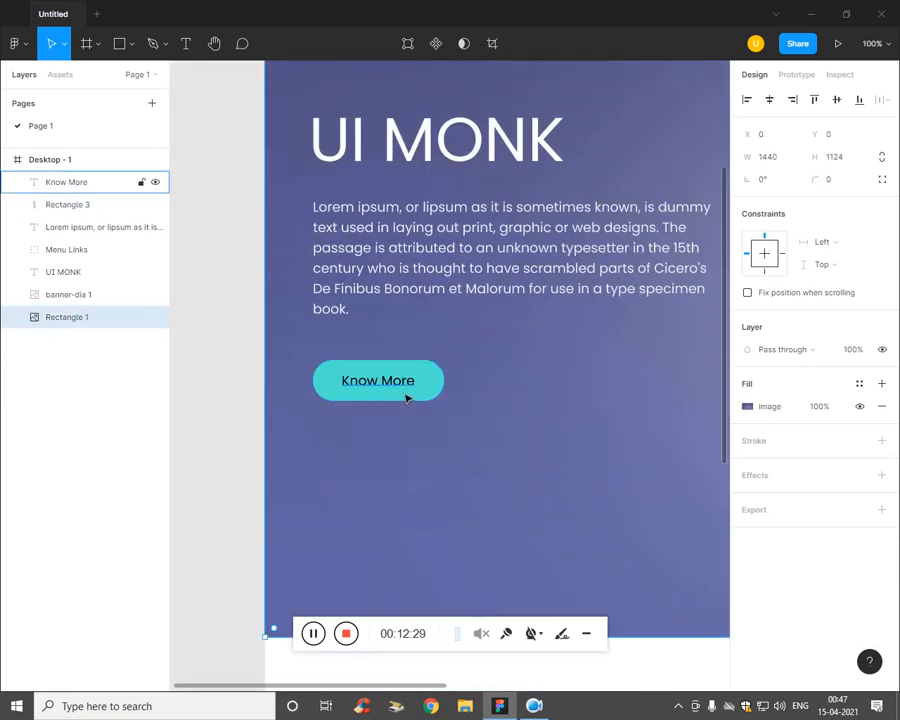
click(410, 395)
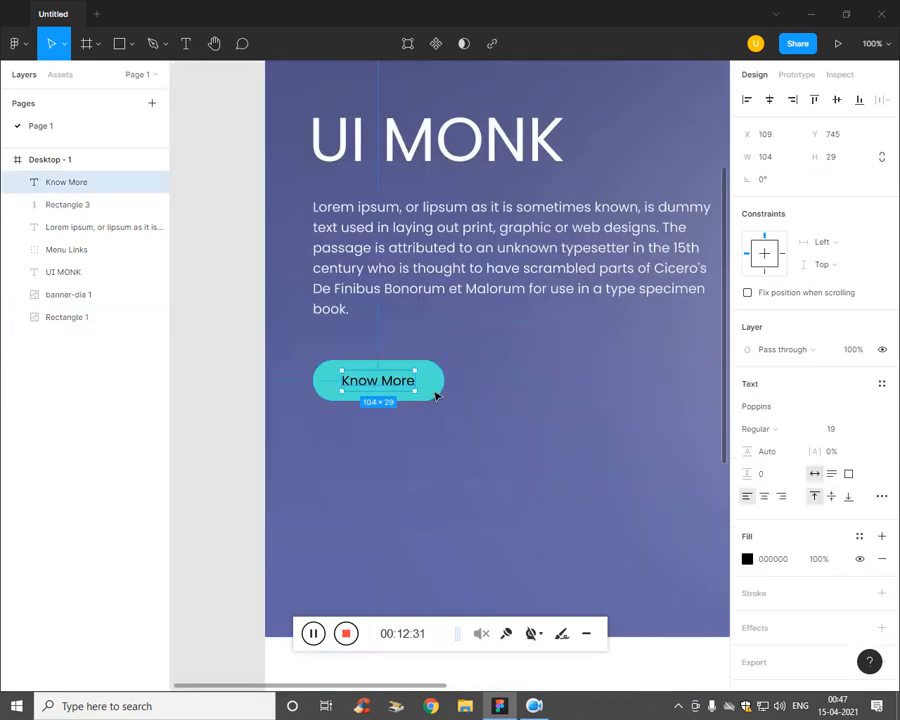
shift+click(435, 397)
key(ctrl+g)
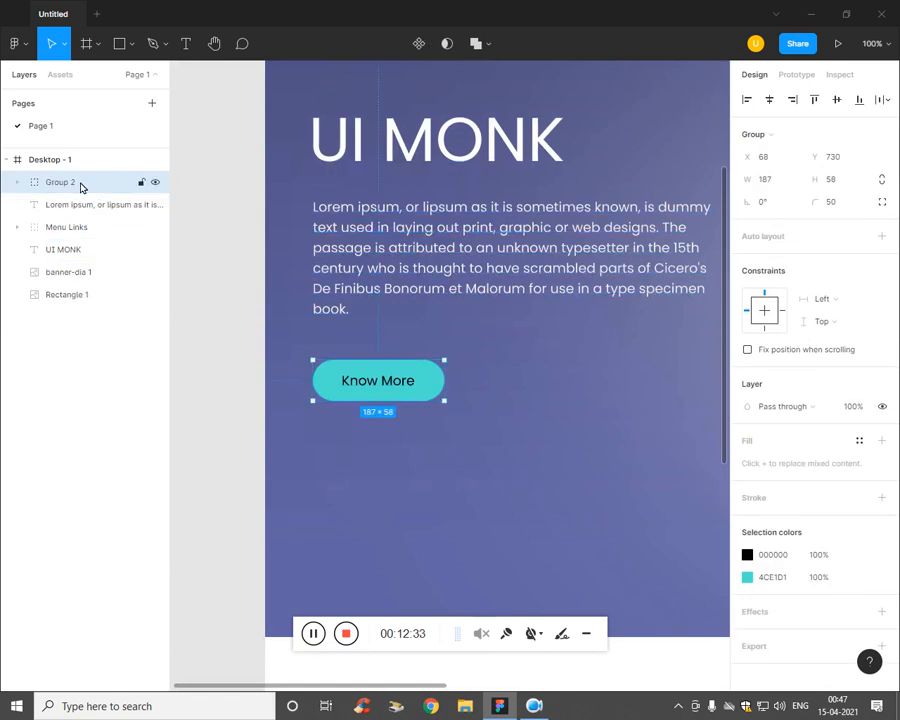
Step: Rename Group 2 to Button and nudge it up slightly
double_click(80, 185)
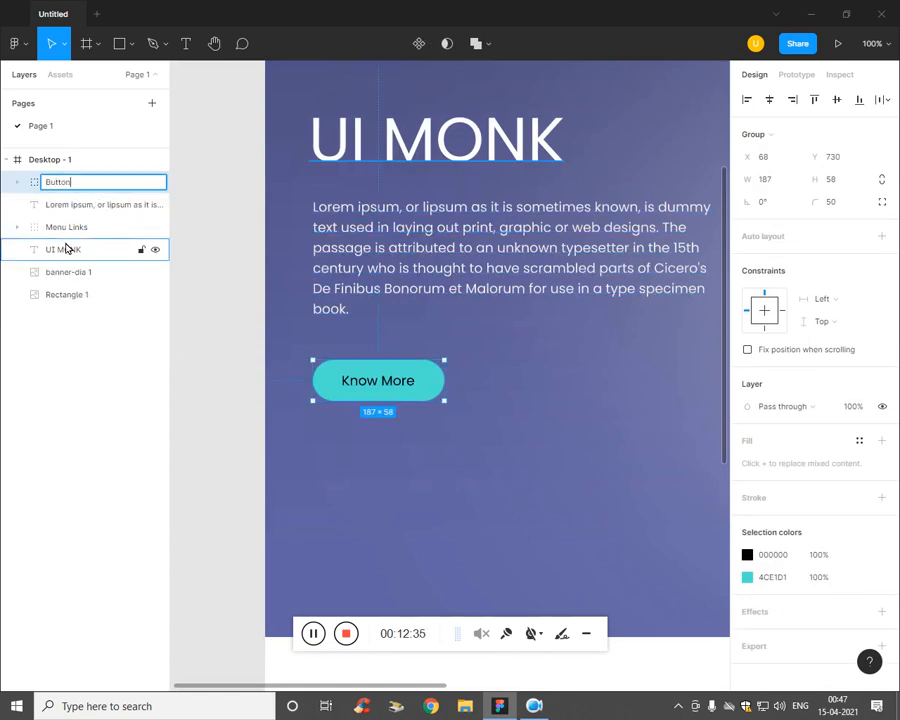
click(155, 421)
click(438, 397)
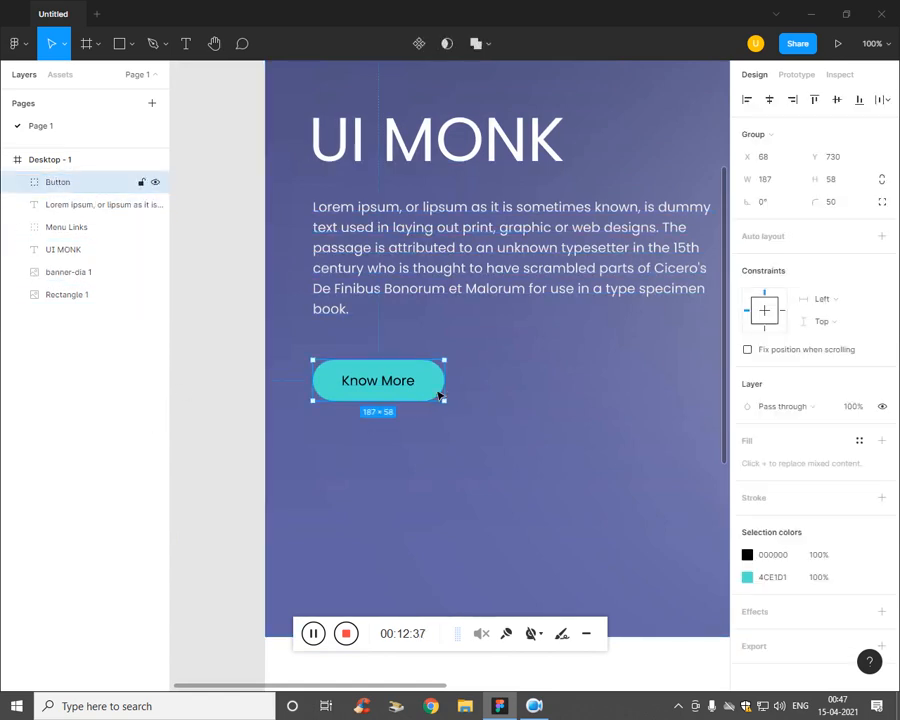
key(Up)
key(Up)
key(Up)
key(Up)
key(Up)
key(Up)
key(Up)
key(Up)
key(Up)
key(Up)
key(Up)
key(Up)
key(Up)
key(Up)
key(Up)
key(Up)
key(Up)
key(Up)
key(Up)
key(Up)
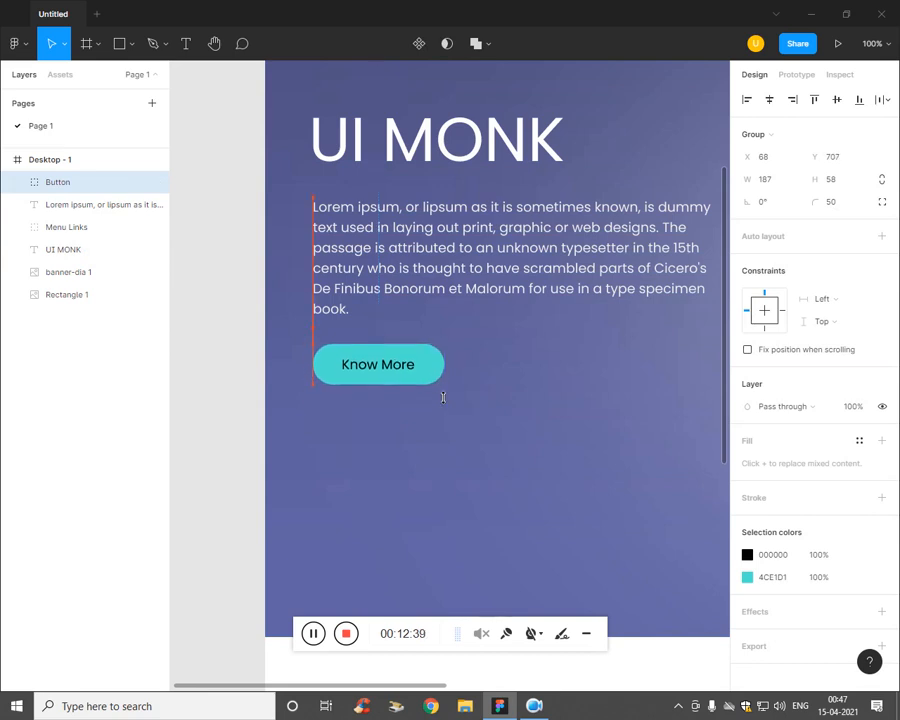
key(Down)
key(Down)
key(Down)
key(Up)
key(Up)
key(Up)
Step: Wrap UI MONK, the paragraph and Button in Frame 2, a vertical auto layout spaced 20
click(491, 454)
key(ctrl+minus)
drag(491, 454, 399, 484)
click(348, 297)
shift+click(329, 371)
shift+click(315, 410)
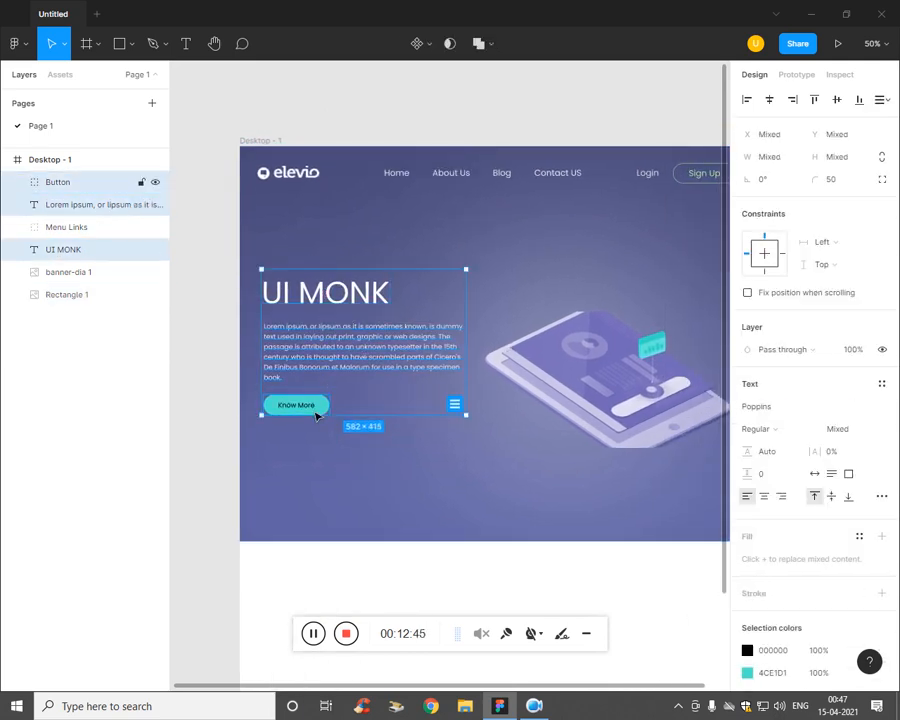
drag(88, 234, 88, 262)
click(94, 228)
shift+click(108, 190)
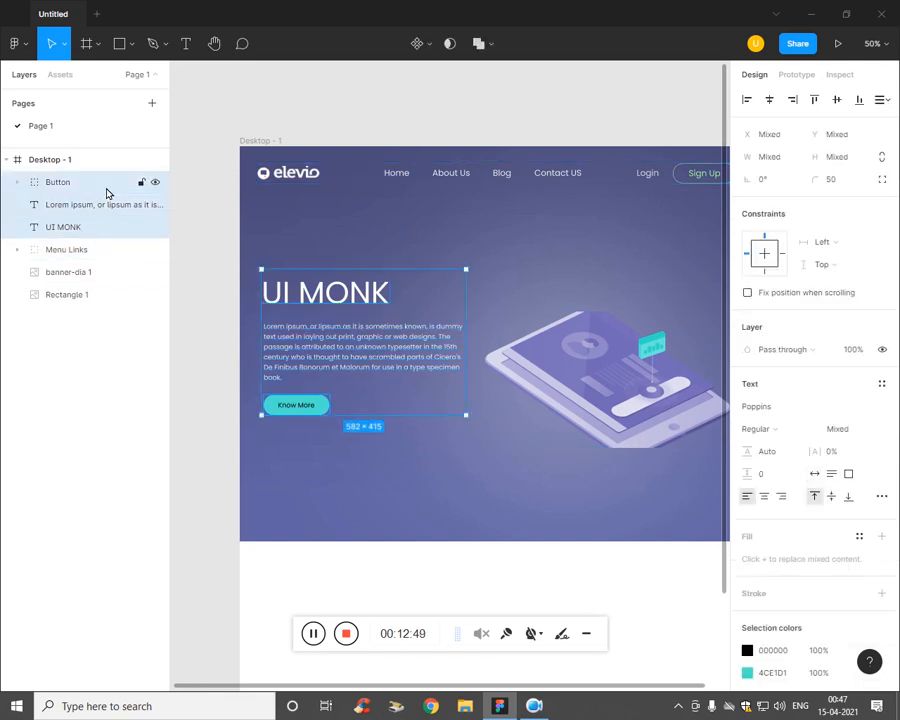
key(shift+a)
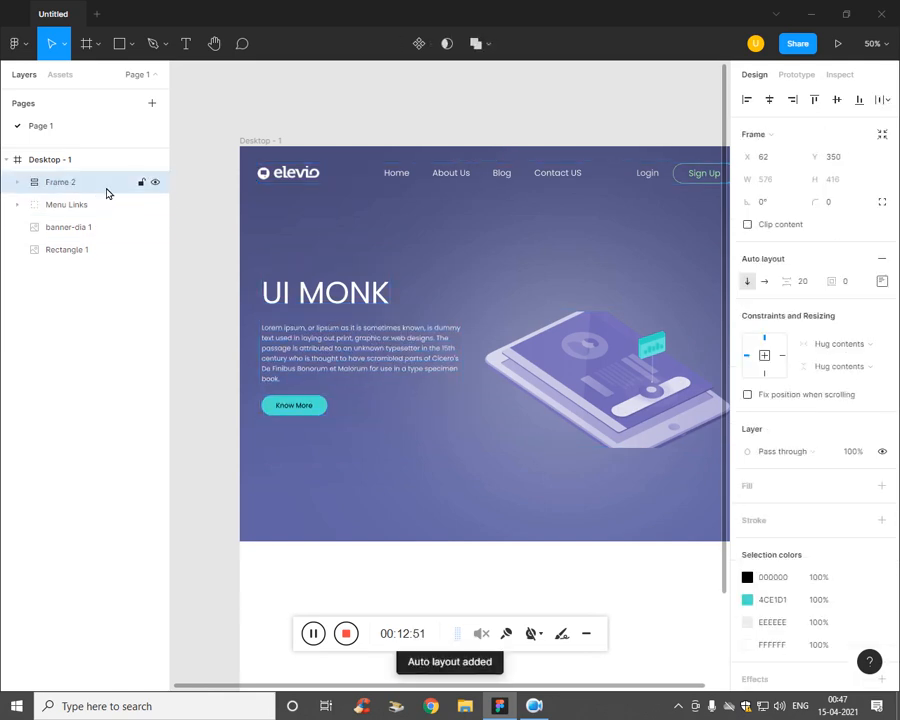
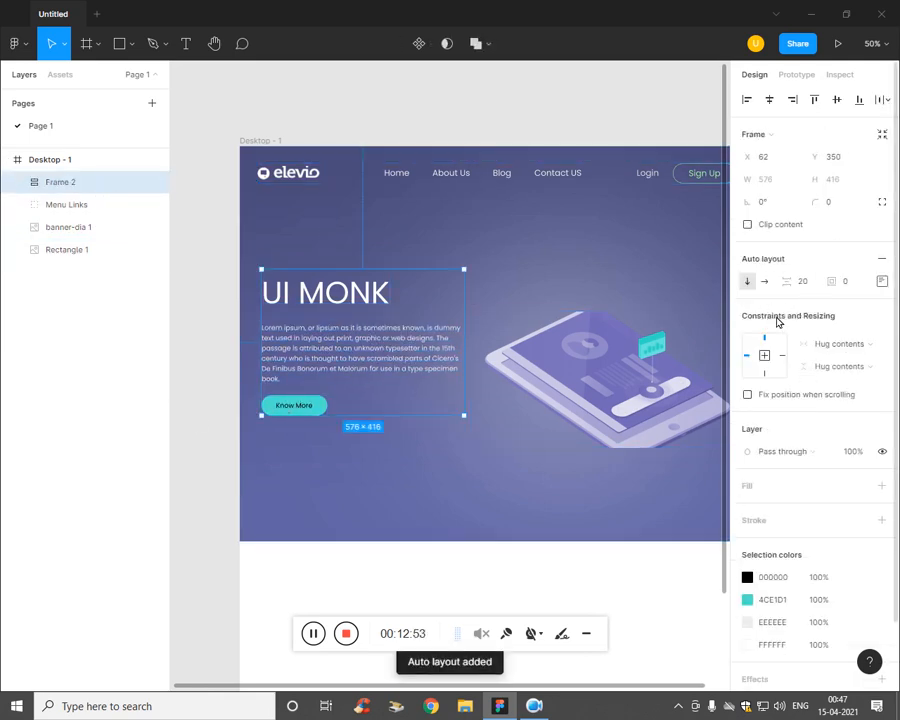
Step: Left-align the hero heading, paragraph and Know More button in Frame 2's auto layout
click(882, 282)
click(833, 346)
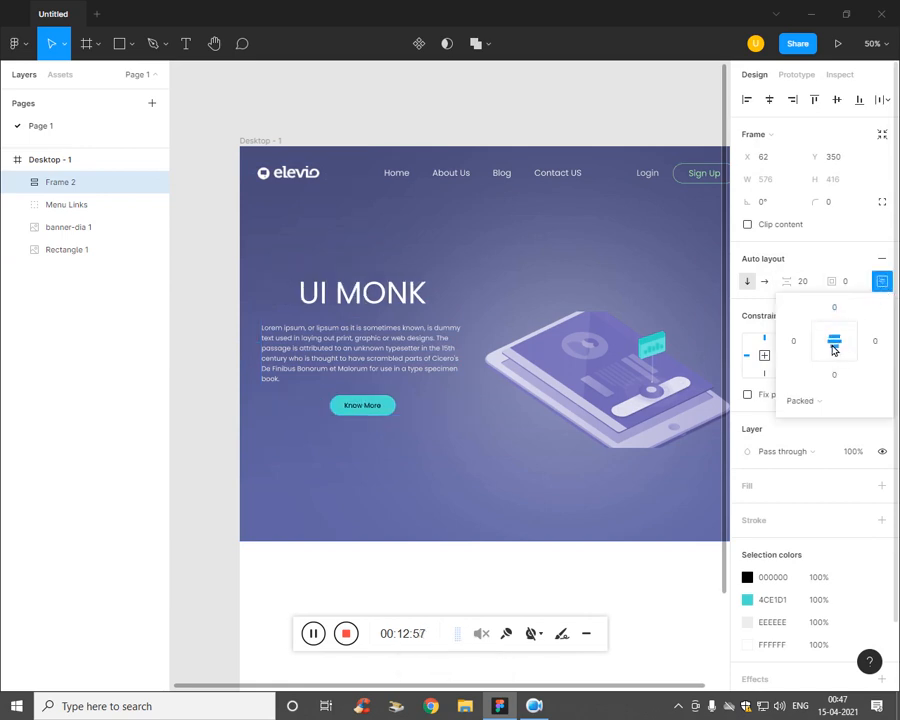
click(821, 345)
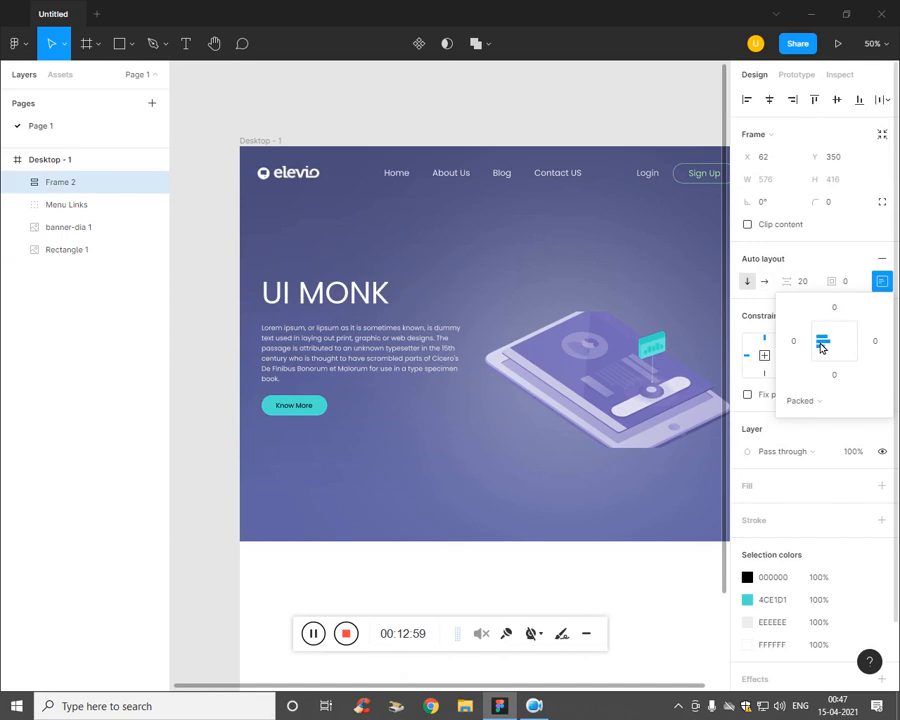
Step: Increase the gap between the hero items from 20 to 24
click(813, 285)
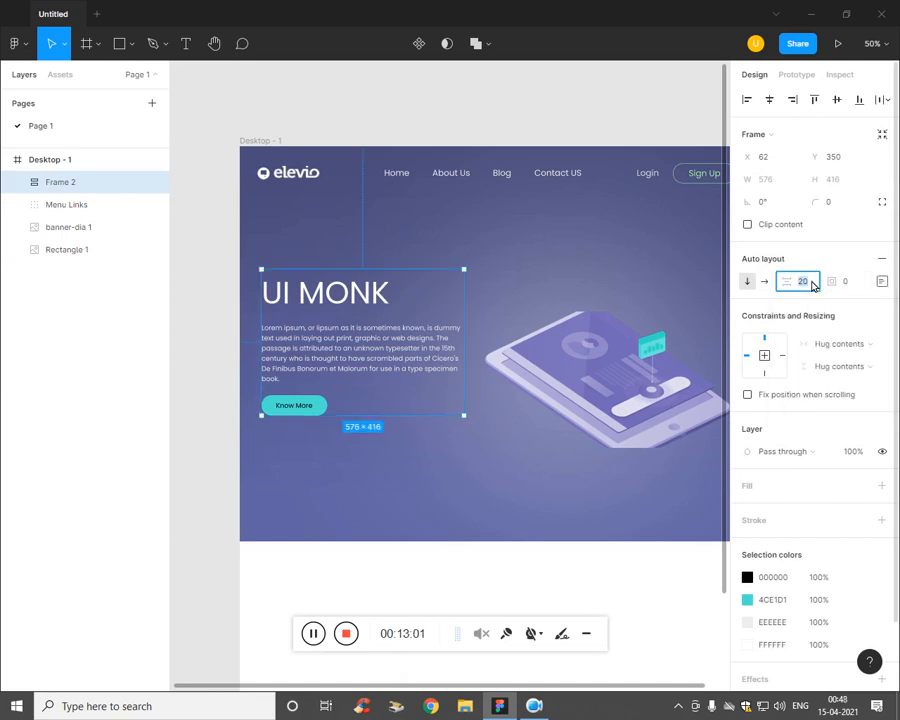
key(Up)
key(Up)
key(Up)
key(Up)
key(Up)
key(Up)
key(Up)
key(Up)
key(Up)
key(Up)
key(Up)
key(Up)
key(Up)
key(Up)
key(Up)
key(Up)
key(Up)
key(Up)
key(Up)
key(Up)
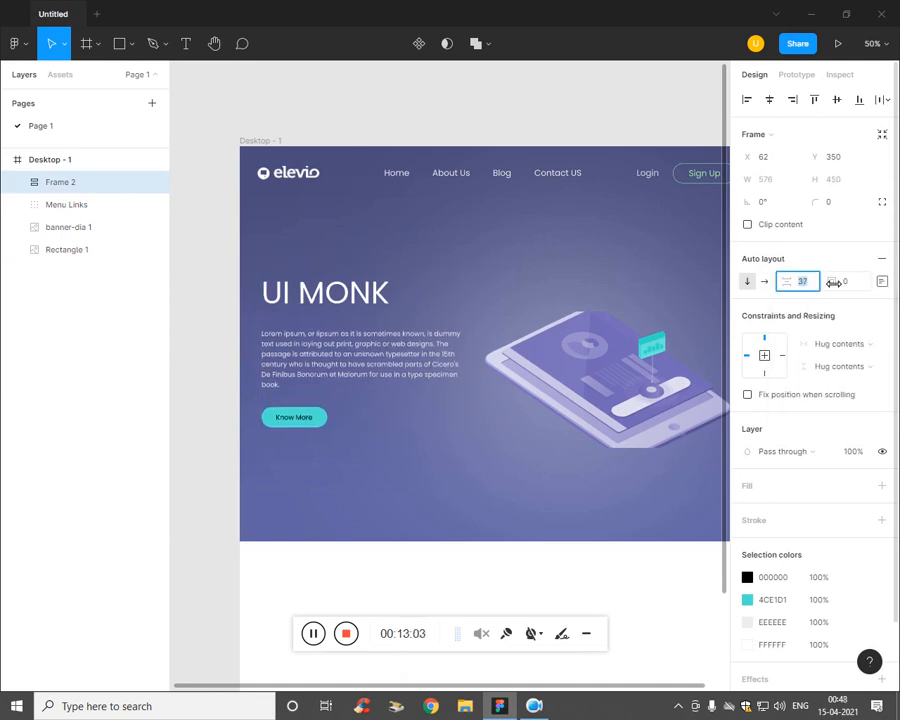
key(Up)
key(Up)
key(Up)
key(Up)
key(Up)
key(Up)
key(Up)
key(Up)
key(Up)
key(Up)
key(Up)
key(Up)
key(Up)
key(Up)
key(Up)
key(Up)
key(Up)
key(Up)
key(Up)
key(Up)
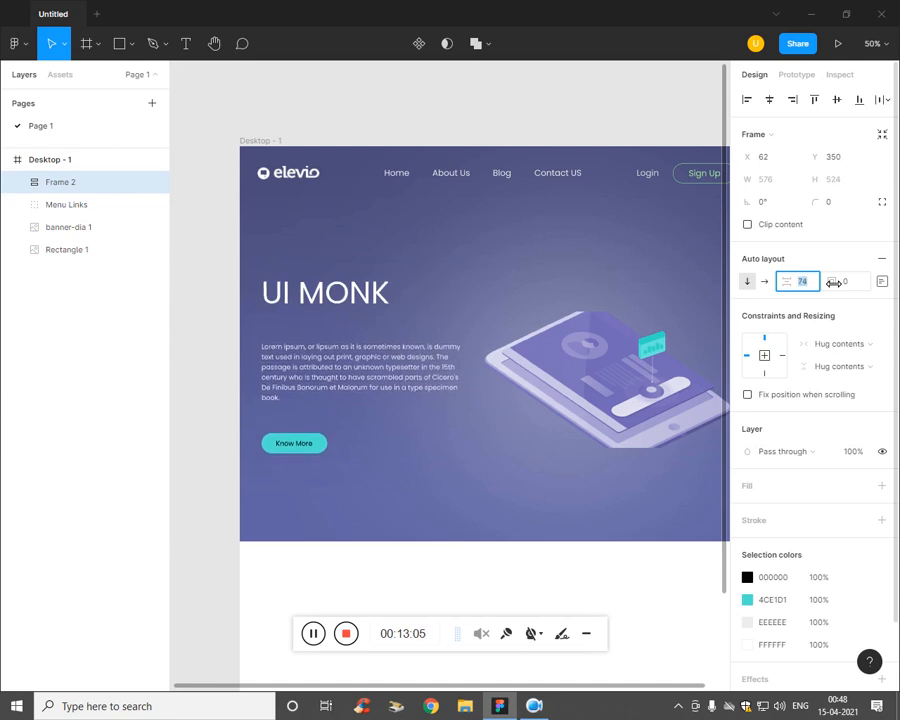
key(Down)
key(Down)
key(Down)
key(Down)
key(Down)
key(Down)
key(Down)
key(Down)
key(Down)
key(Down)
key(Down)
key(Down)
key(Down)
key(Down)
key(Down)
key(Down)
key(Down)
key(Down)
key(Down)
key(Down)
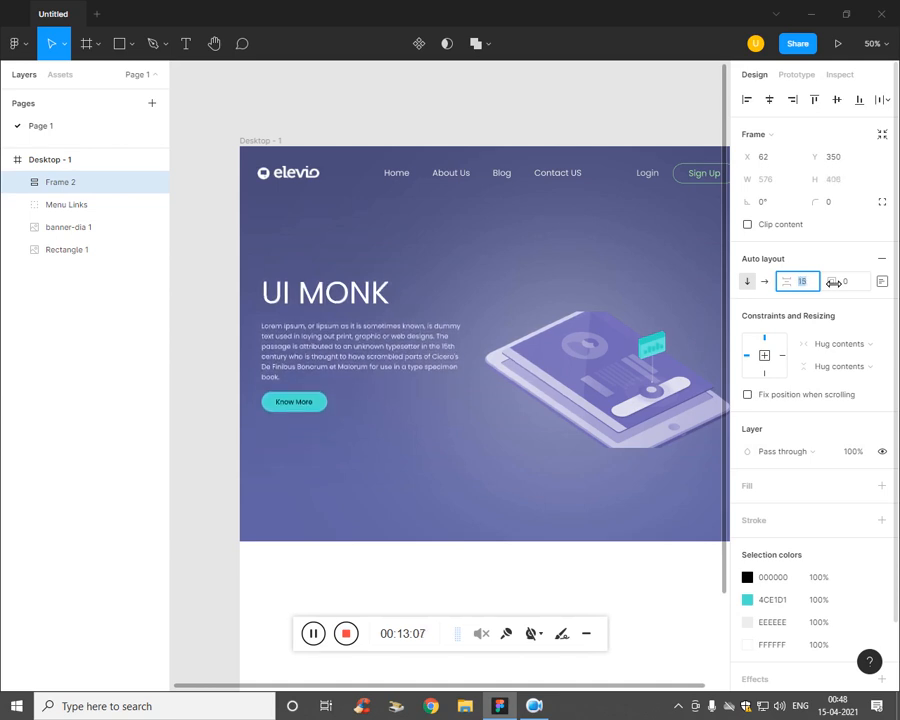
key(Up)
key(Up)
key(Up)
key(Up)
key(Up)
key(Up)
key(Up)
key(Up)
key(Up)
key(Up)
key(Up)
key(Up)
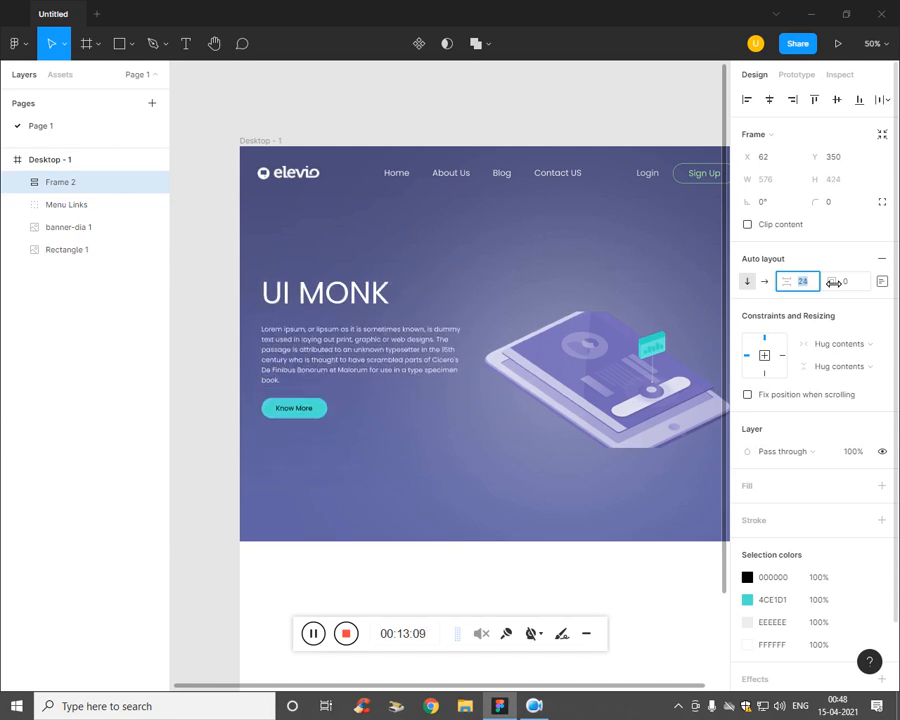
click(624, 499)
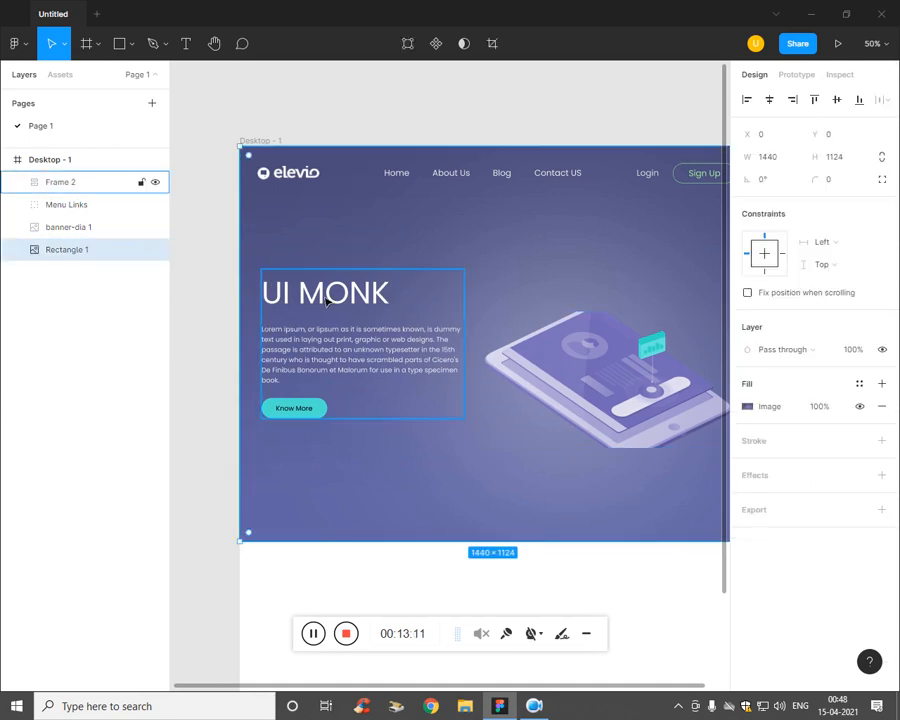
Step: Shrink the UI MONK heading box to 106 tall
click(12, 184)
click(17, 182)
click(91, 251)
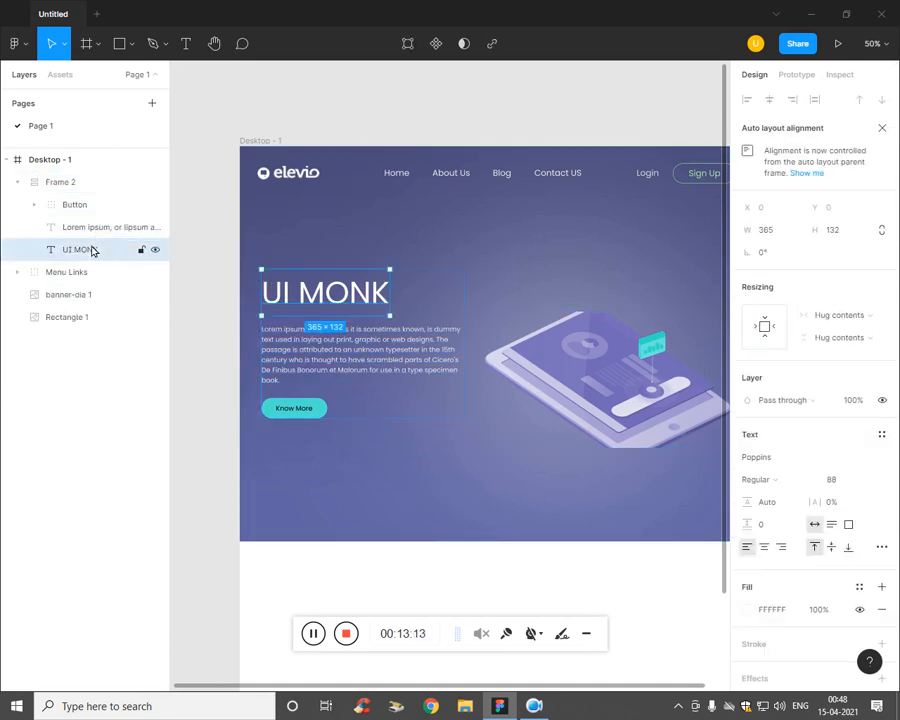
drag(348, 324, 352, 317)
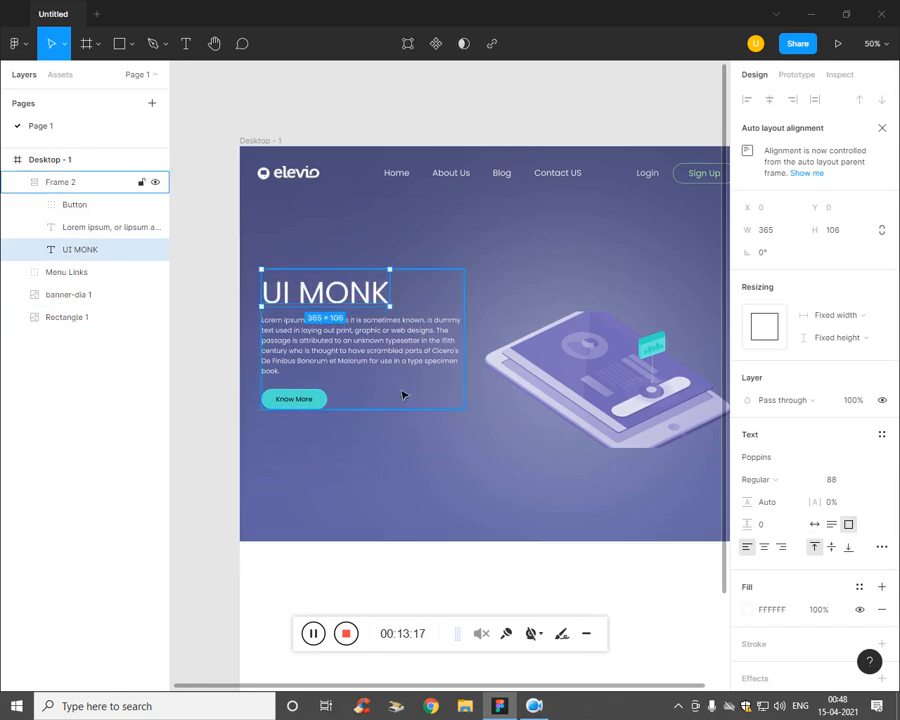
click(386, 485)
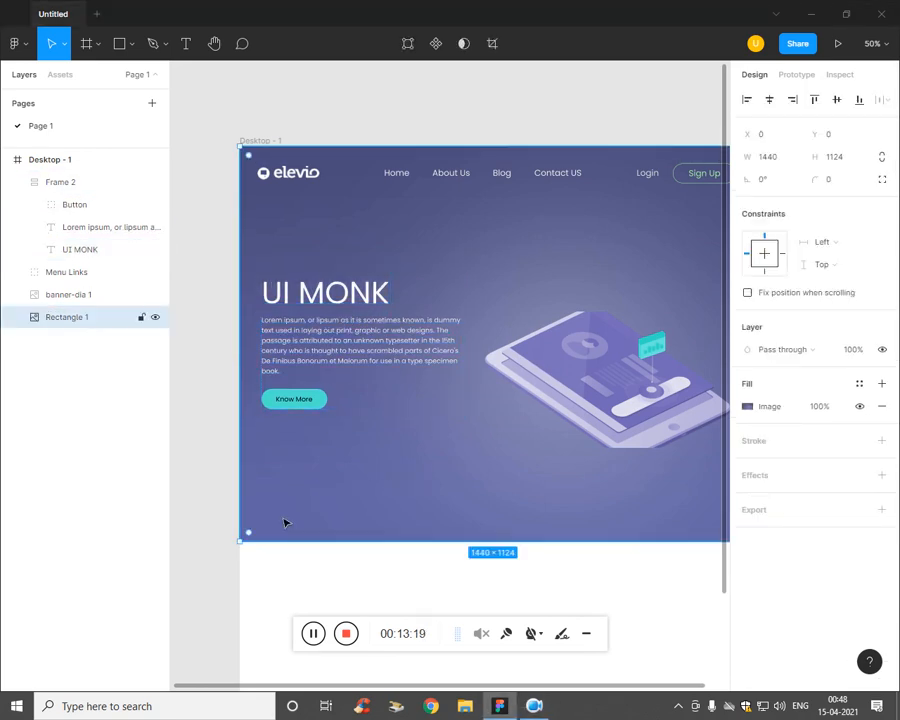
Step: Set Frame 2's item gap to 13 and shift the purple banner upward
click(313, 336)
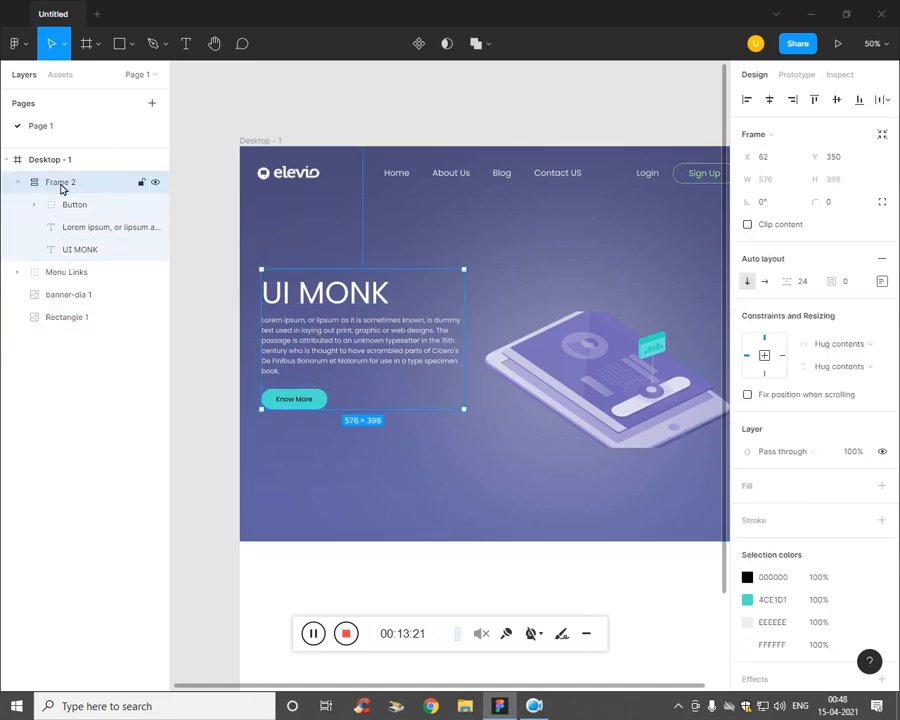
click(806, 285)
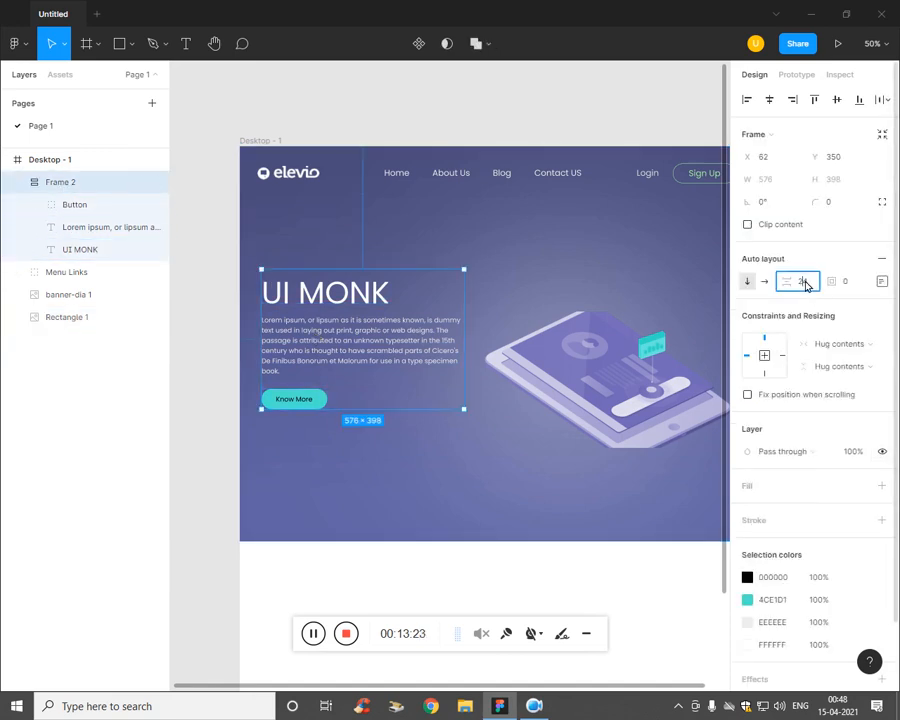
key(Up)
key(Up)
key(Up)
key(Up)
key(Up)
key(Up)
key(Up)
key(Up)
key(Up)
key(Up)
key(Up)
key(Up)
key(Up)
key(Up)
key(Up)
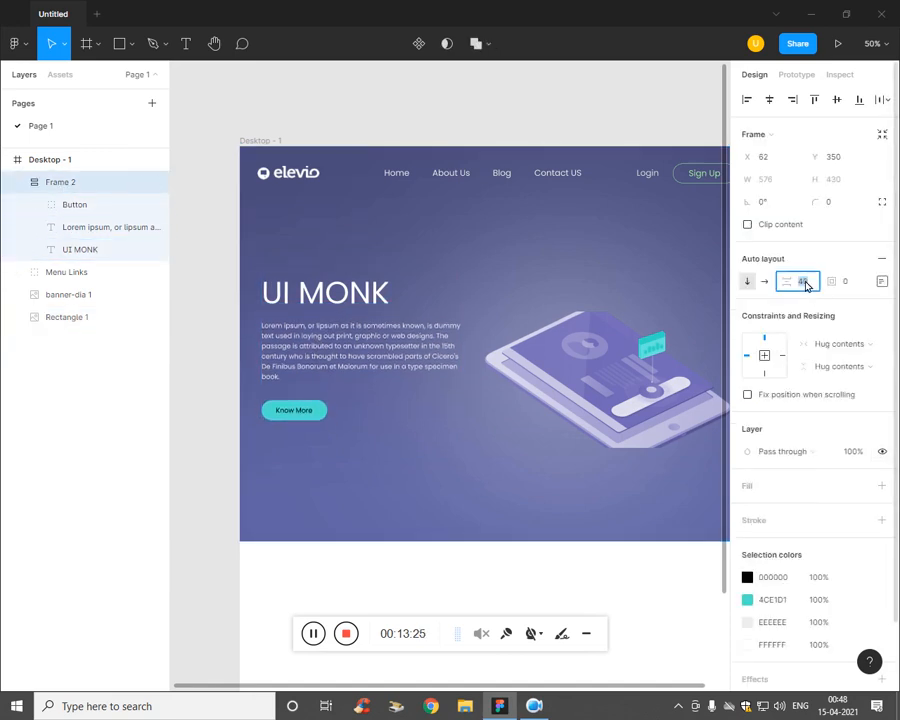
key(Down)
key(Down)
key(Down)
key(Down)
key(Down)
key(Down)
key(Down)
key(Down)
key(Down)
key(Down)
key(Down)
key(Down)
key(Down)
key(Down)
key(Down)
key(Down)
key(Down)
key(Down)
key(Down)
key(Down)
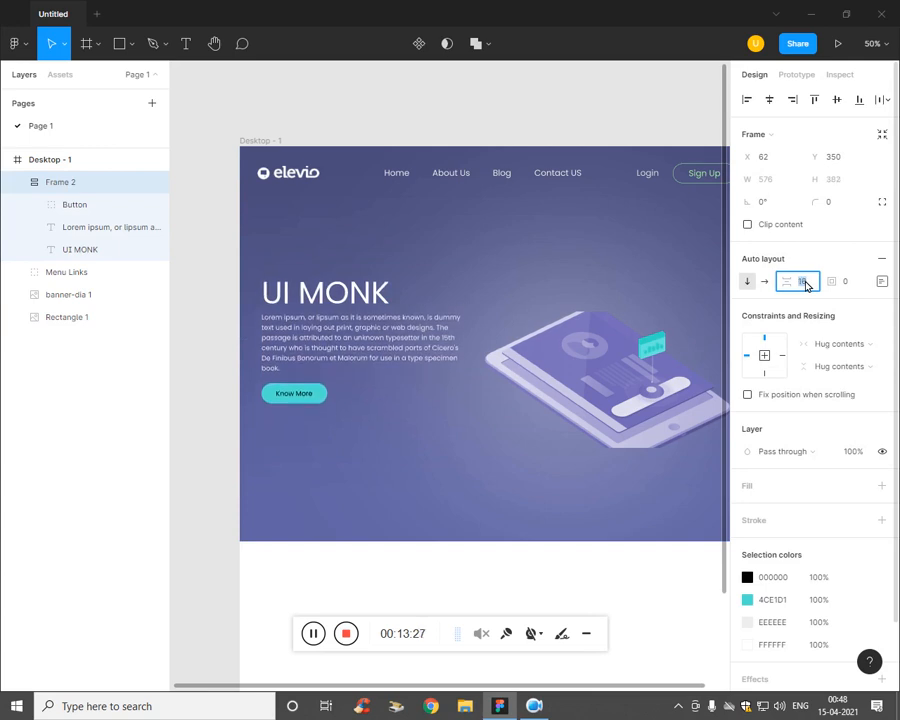
key(Down)
key(Down)
key(Down)
key(Down)
key(Down)
key(Down)
key(Down)
key(Down)
key(Up)
key(Up)
key(Up)
key(Up)
key(Up)
key(Up)
key(Up)
key(Up)
key(Up)
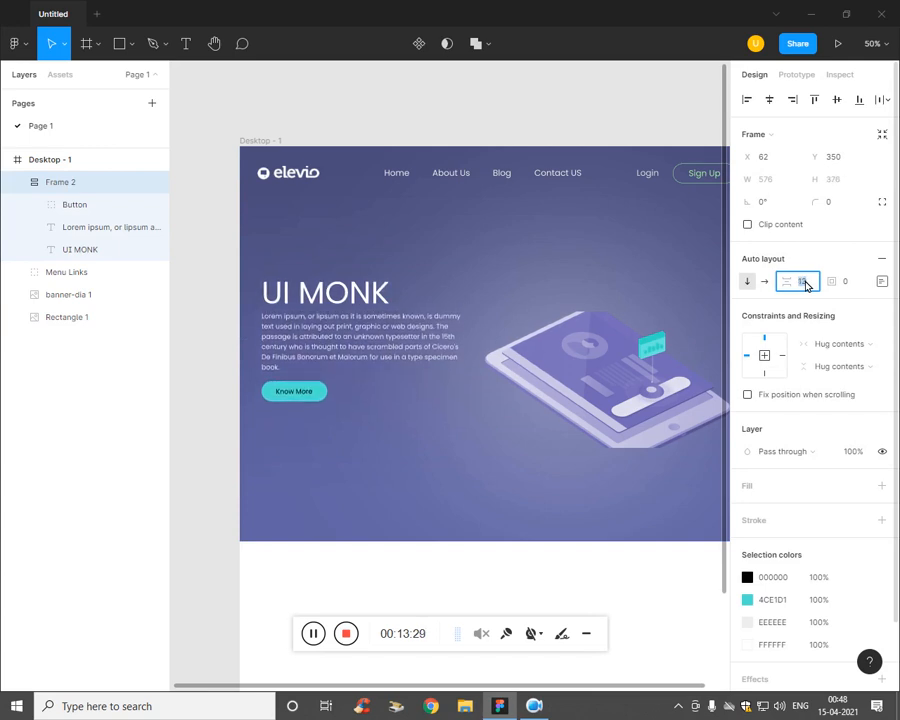
click(330, 440)
drag(372, 376, 363, 334)
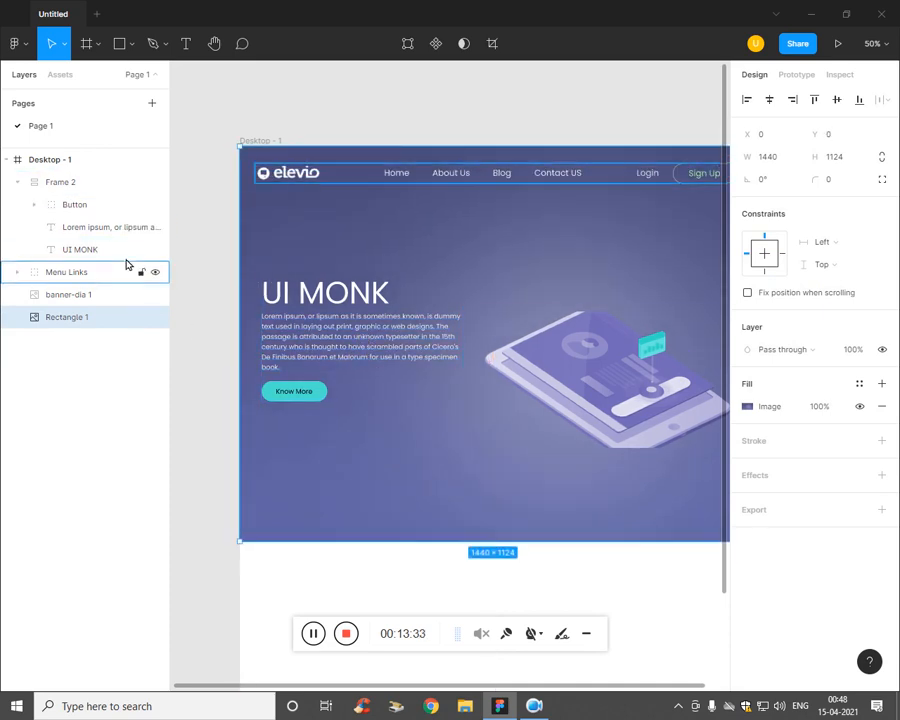
Step: Shorten the purple background Rectangle 1 to 1020 tall at Y 0
click(81, 179)
drag(433, 368, 451, 389)
click(512, 492)
key(ctrl+minus)
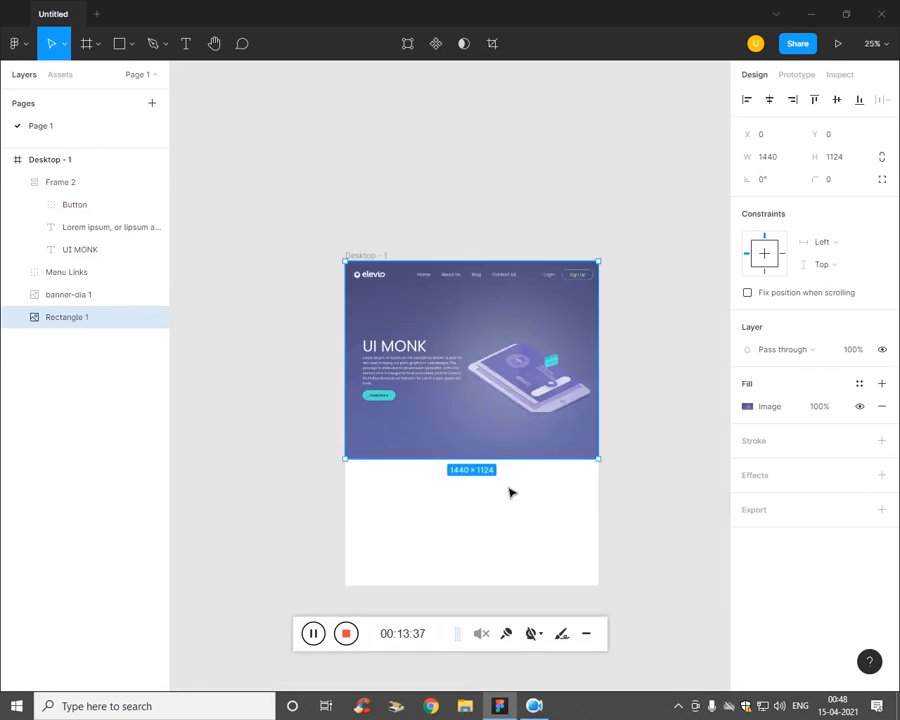
key(ctrl+plus)
drag(555, 554, 560, 514)
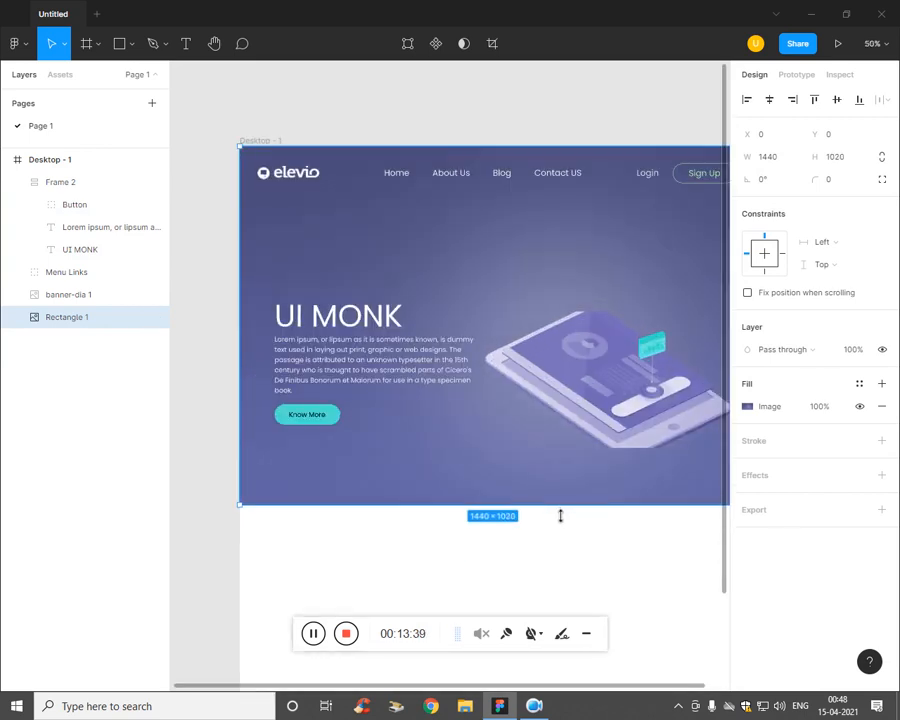
drag(597, 416, 603, 353)
key(ctrl+z)
Step: Position the illustration at X 641 Y 362 and Frame 2 at X 44 Y 352
click(609, 390)
click(397, 372)
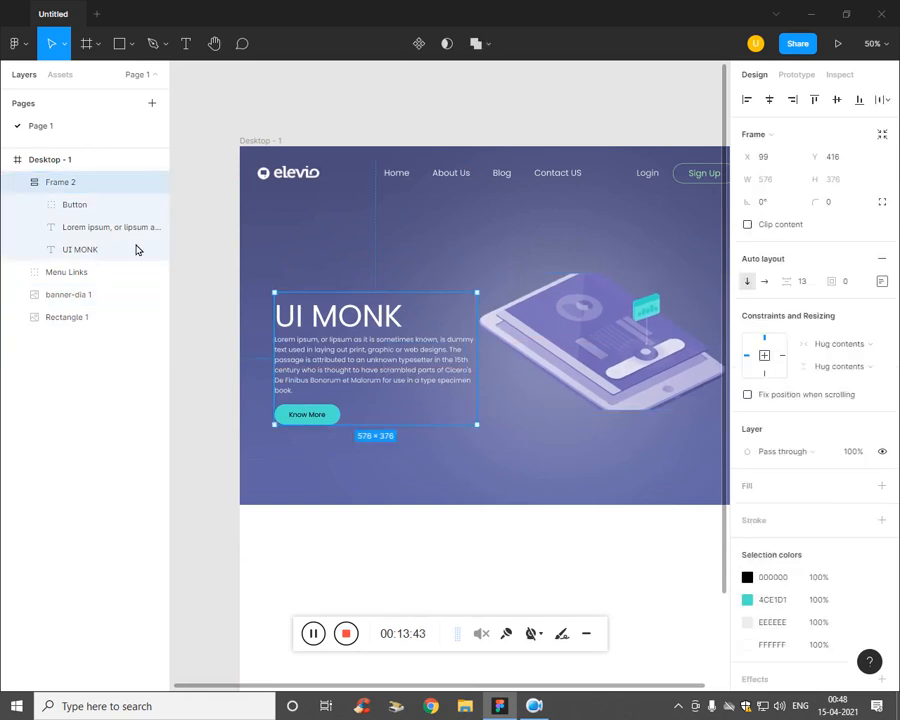
drag(376, 334, 358, 317)
click(560, 571)
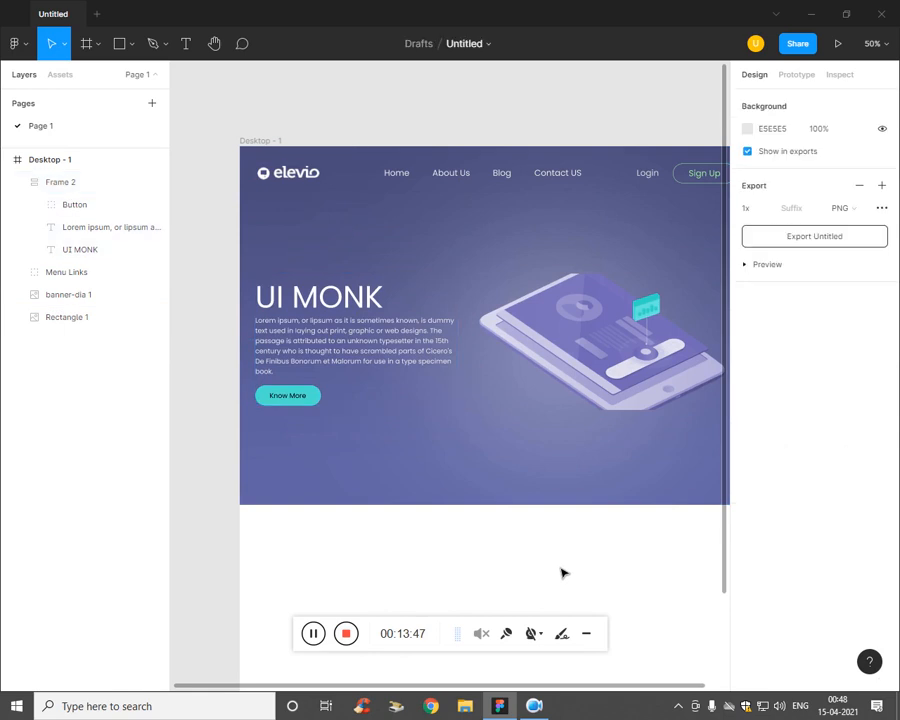
key(ctrl+minus)
key(ctrl+plus)
key(ctrl+minus)
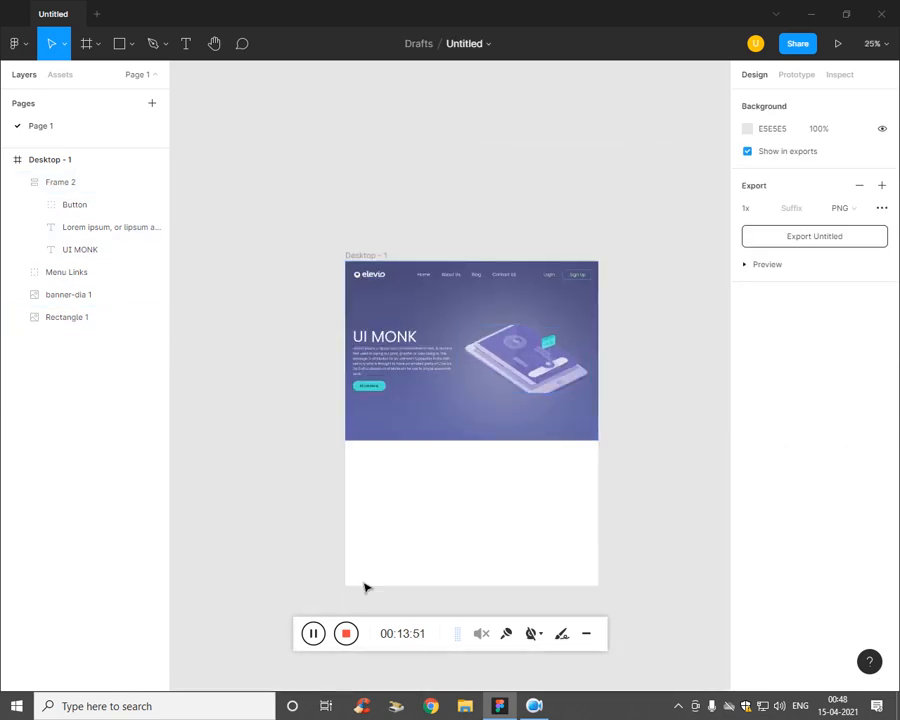
Step: Scroll around the page and swap Chrome and File Explorer on the taskbar
click(314, 634)
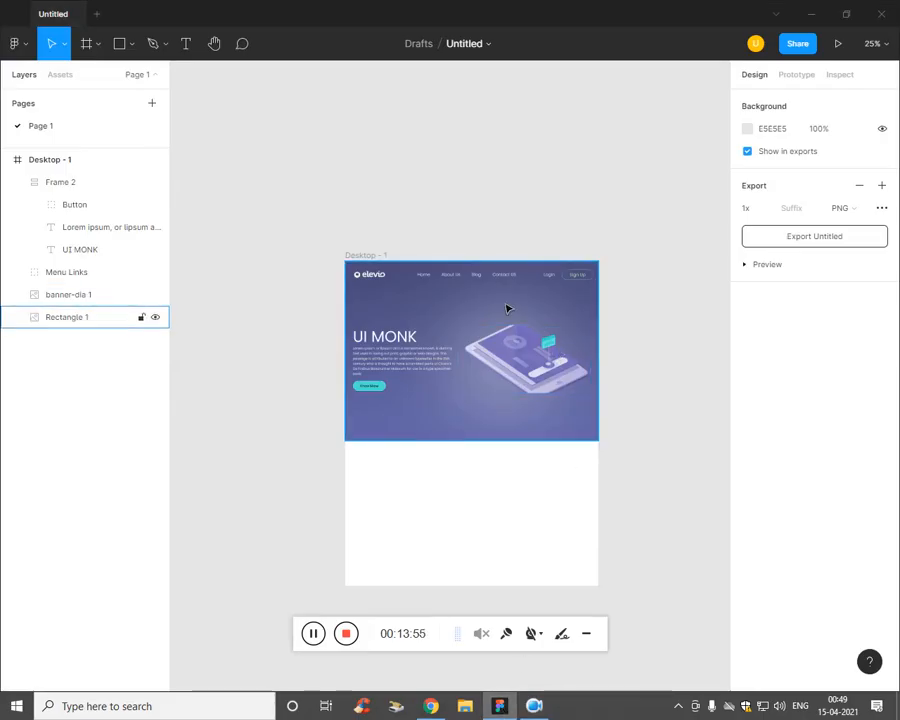
scroll(507, 309, up, 5)
scroll(506, 307, down, 3)
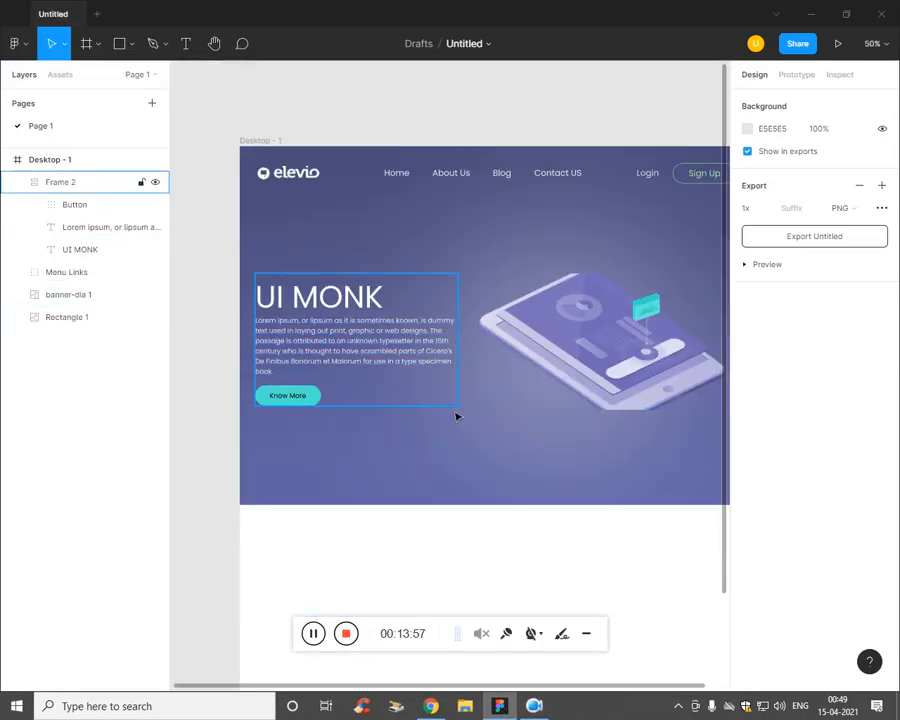
scroll(440, 405, down, 2)
scroll(440, 405, right, 2)
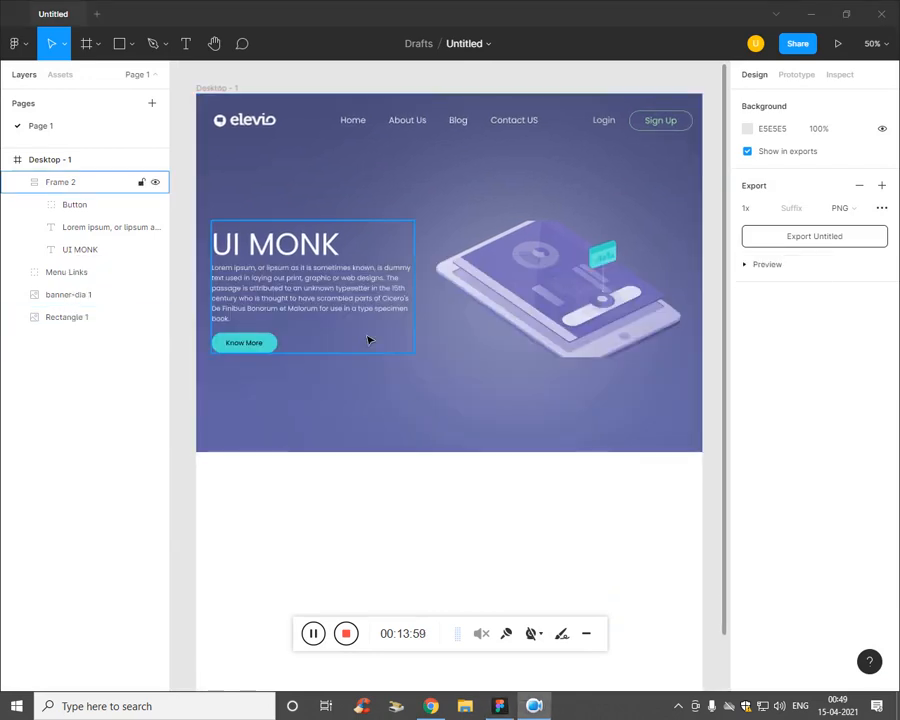
drag(436, 711, 464, 709)
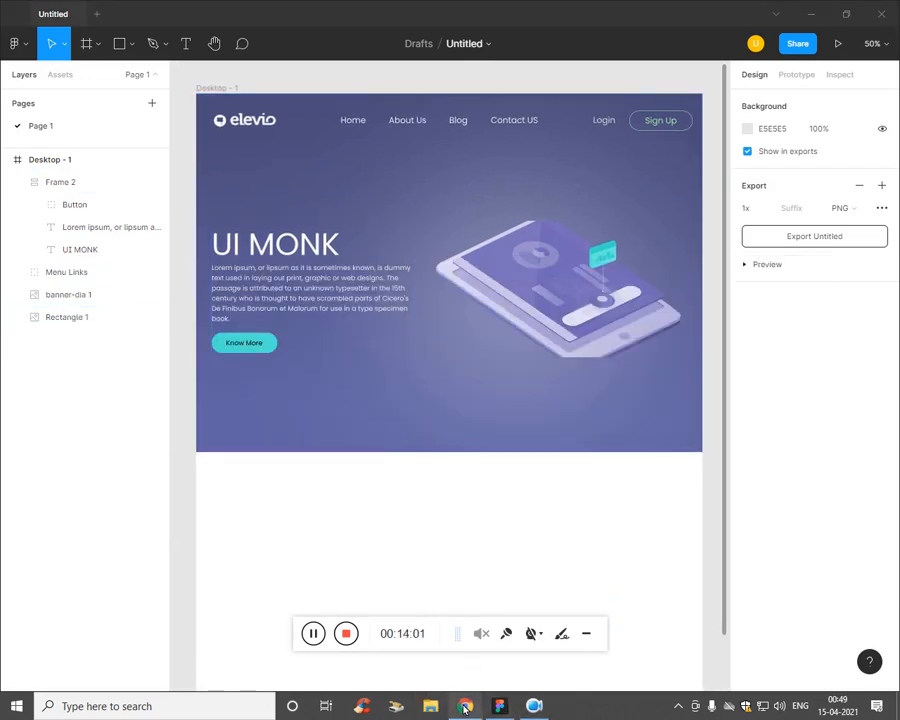
click(464, 708)
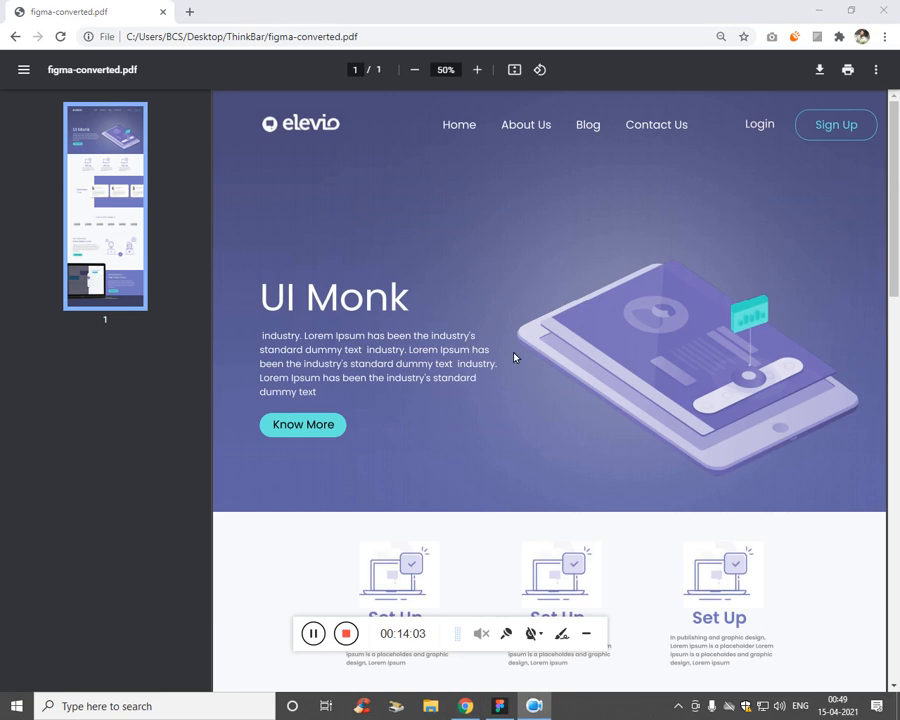
click(503, 712)
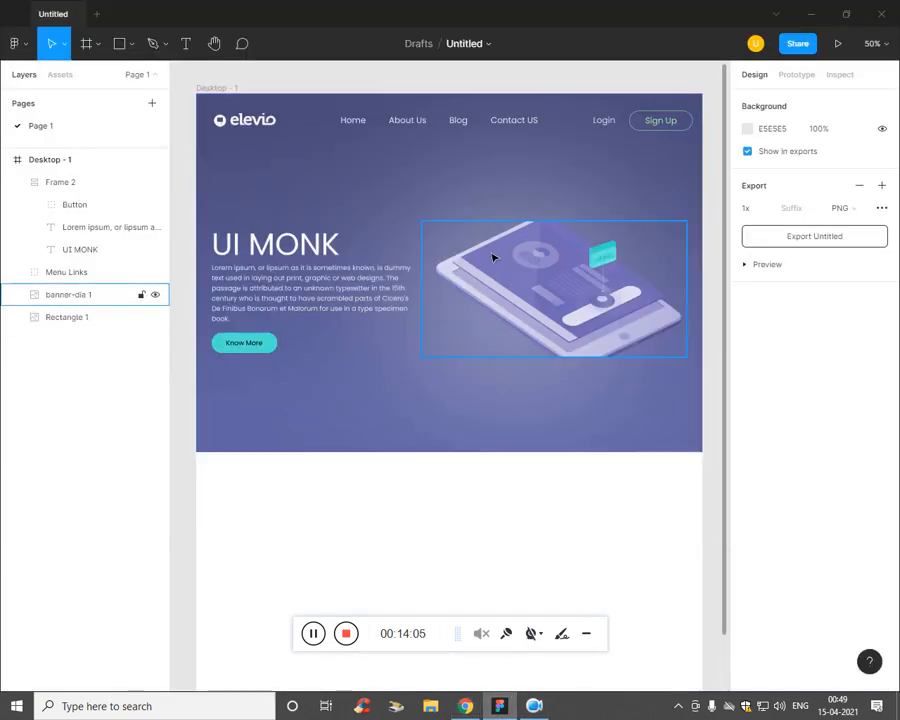
key(alt+Tab)
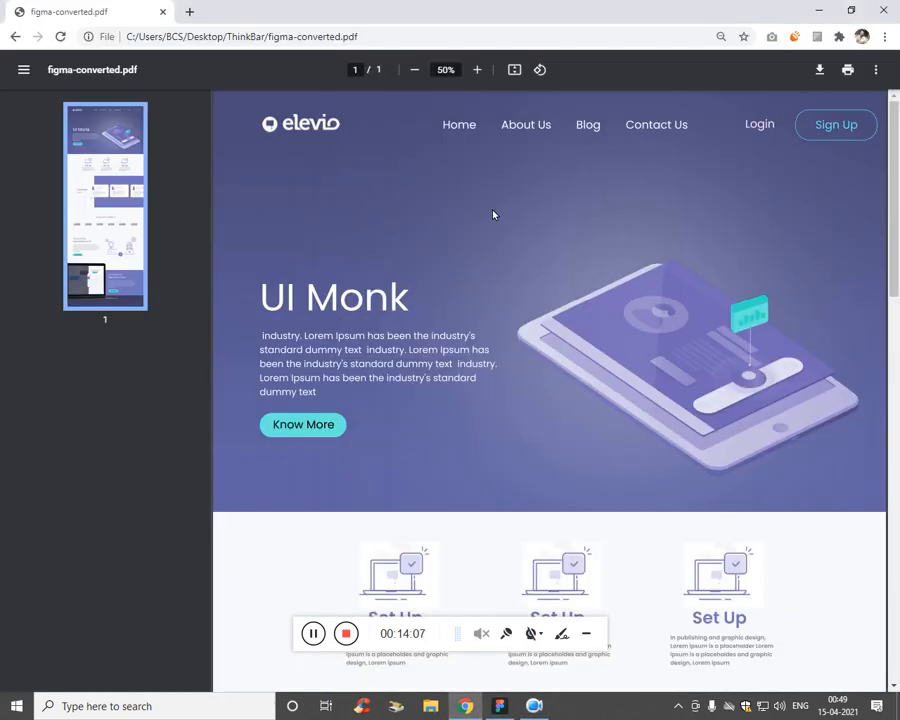
key(alt+Tab)
key(alt+Tab)
scroll(390, 482, down, 5)
key(alt+Tab)
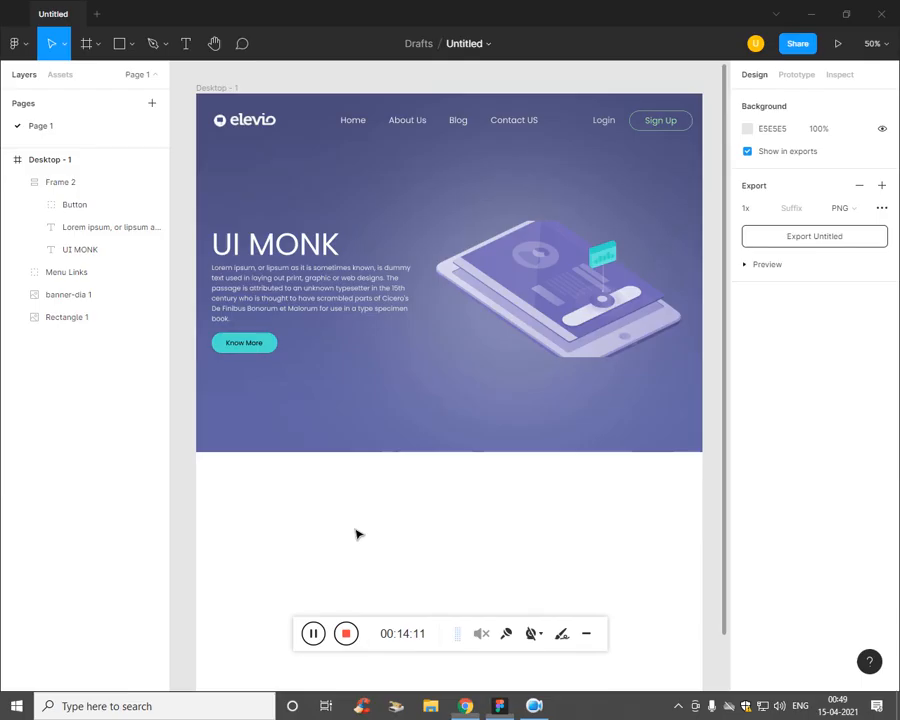
scroll(308, 285, down, 1)
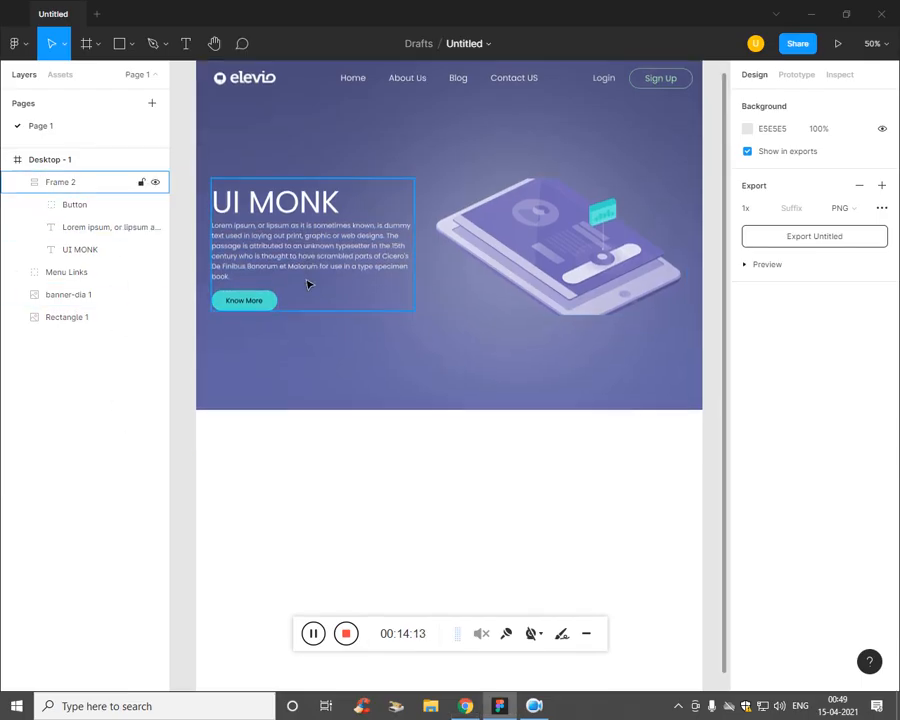
Step: Place the g1 gear image below the banner and shrink it slightly
click(131, 44)
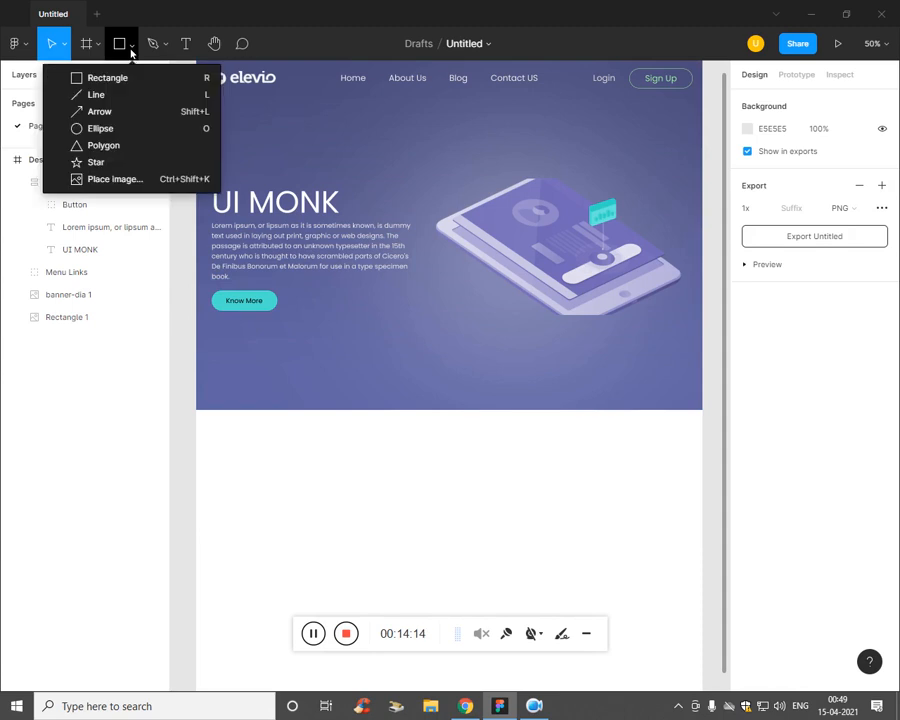
click(110, 178)
scroll(307, 145, down, 2)
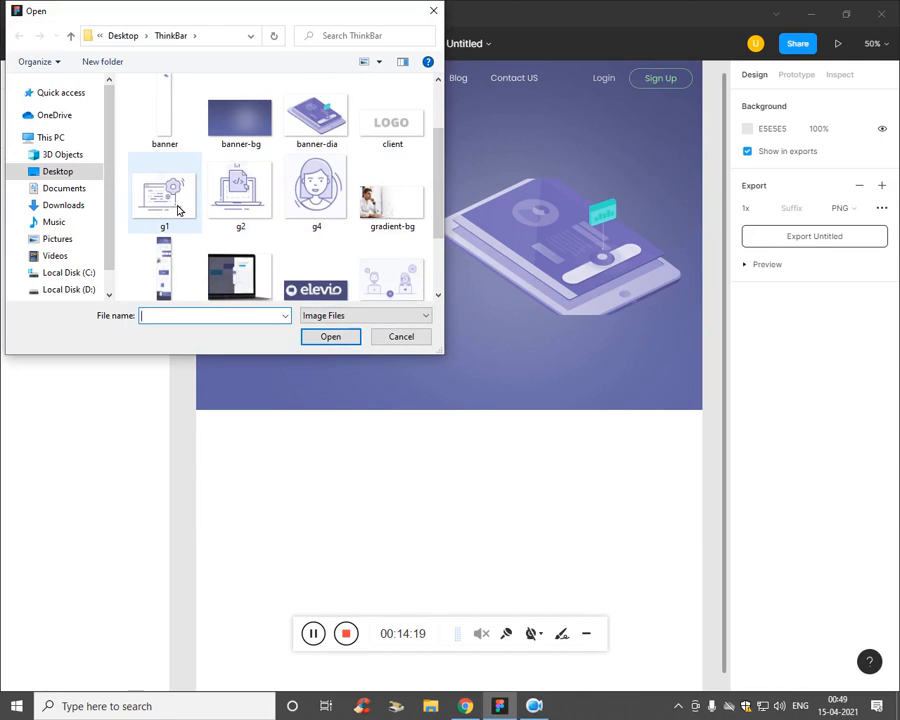
click(165, 195)
click(330, 337)
click(285, 468)
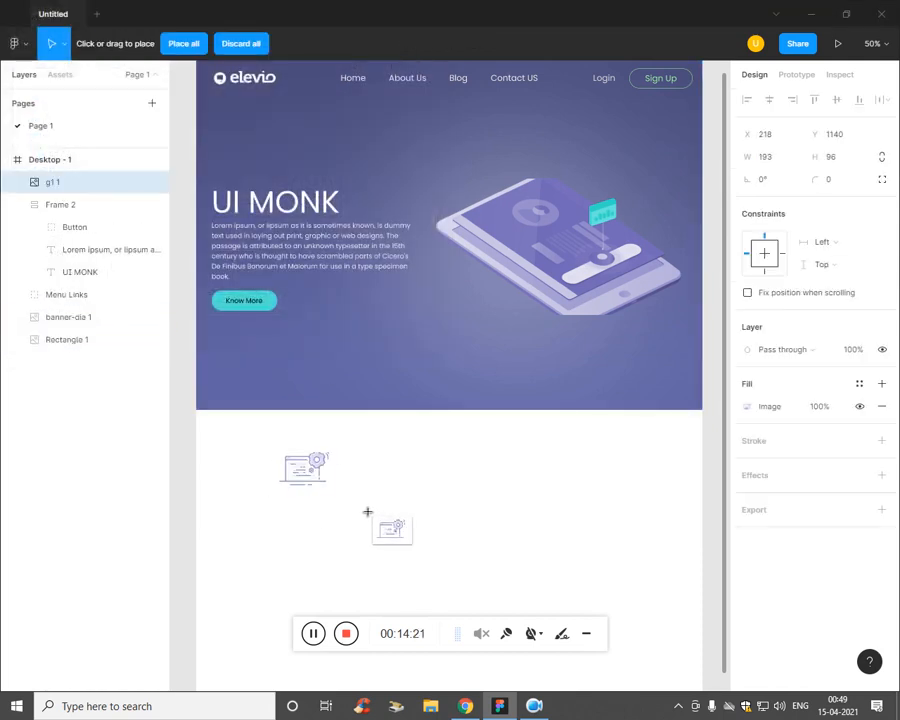
key(ctrl+minus)
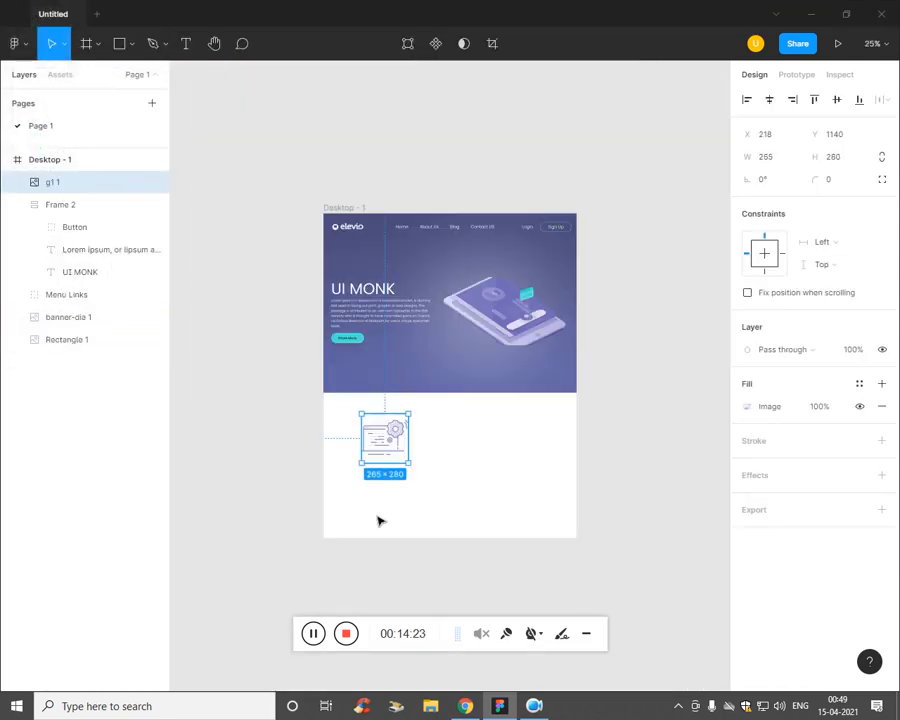
key(ctrl+plus)
double_click(340, 511)
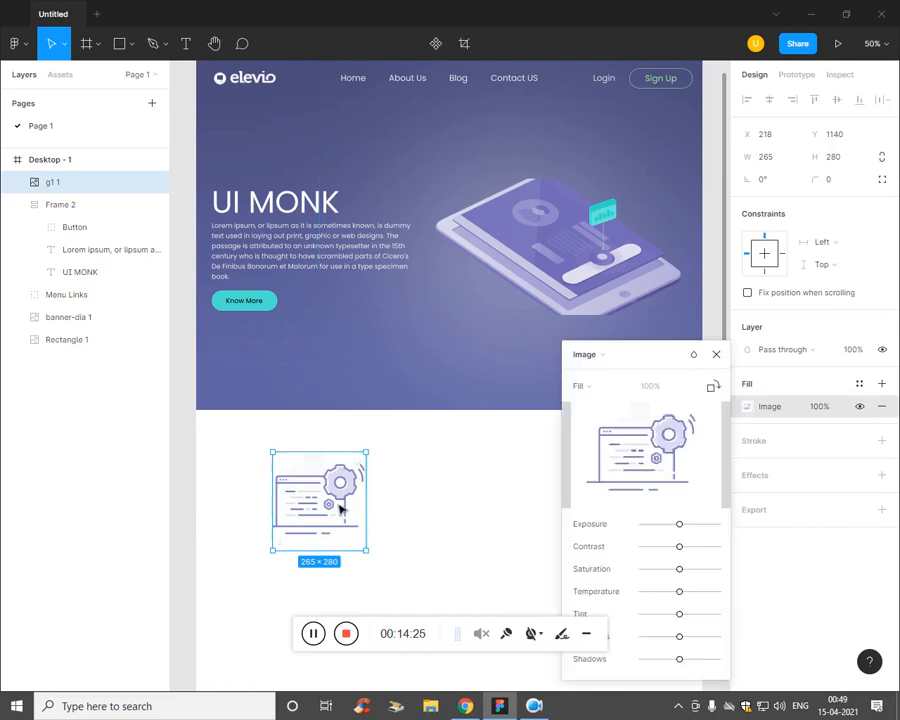
key(Escape)
drag(373, 563, 349, 531)
click(484, 546)
Step: Check the reference PDF, then add a 'Set UP' text below the gear
key(alt+Tab)
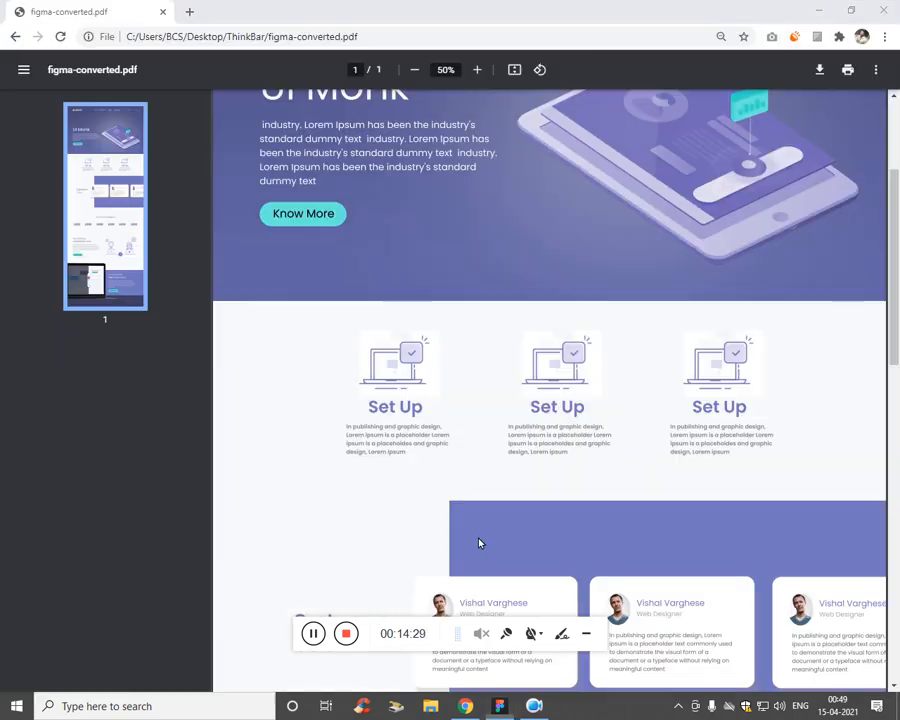
key(alt+Tab)
scroll(371, 498, down, 1)
key(t)
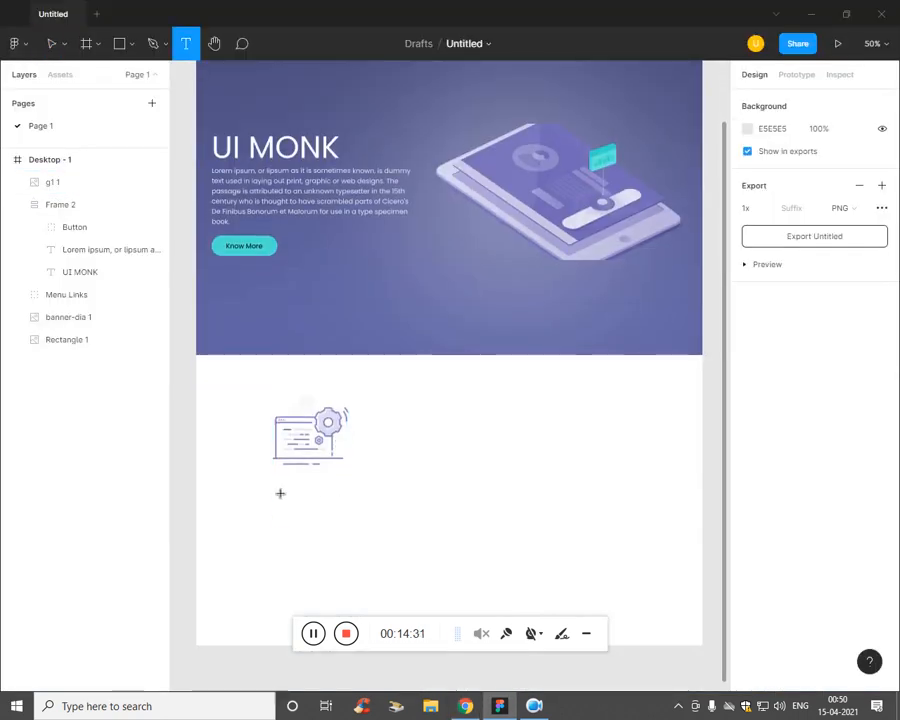
click(271, 489)
text(Set )
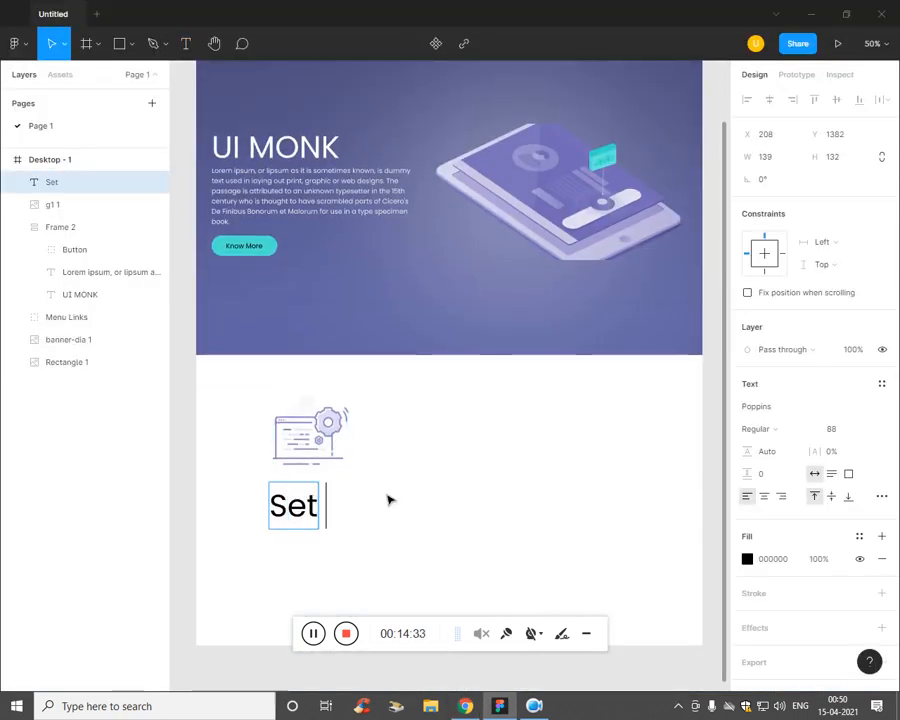
text(Uo)
key(BackSpace)
text(P)
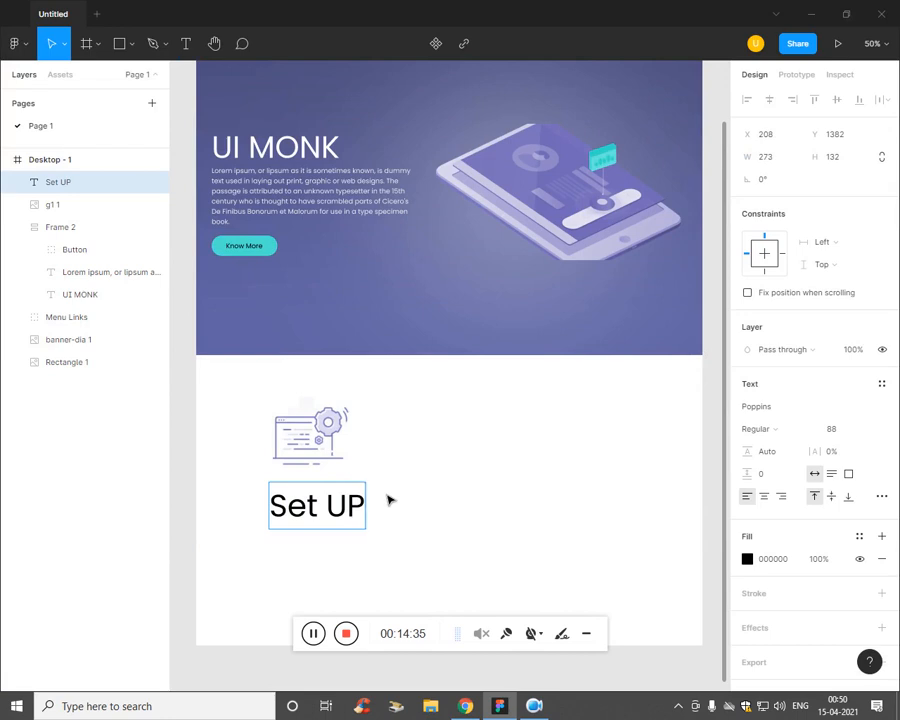
Step: Set the Set UP heading to size 59 and move it under the illustration
key(ctrl+a)
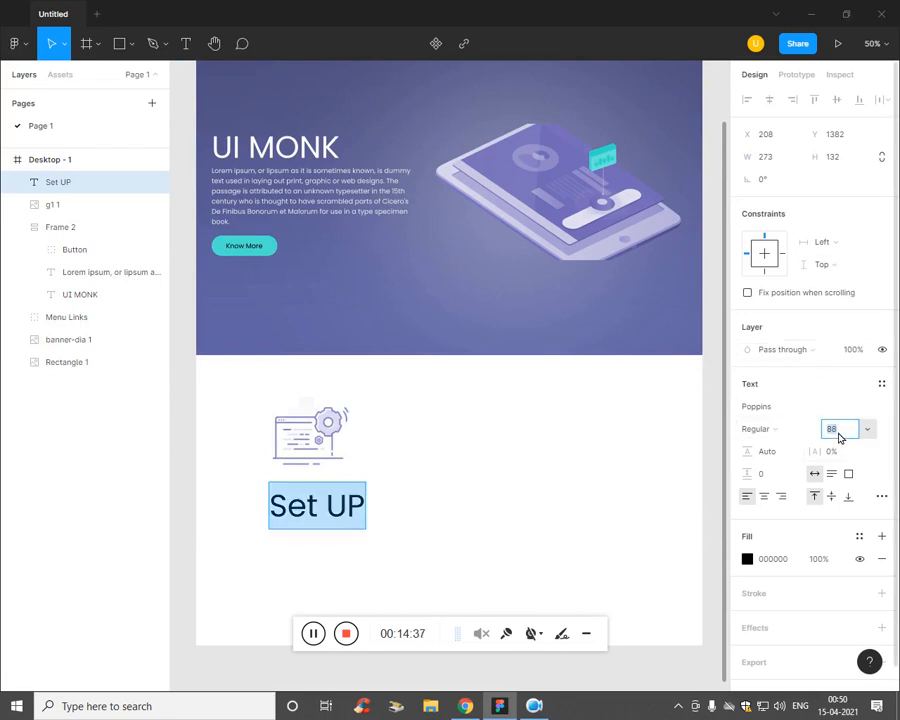
key(Down)
key(Down)
key(Down)
key(Down)
key(Down)
key(Down)
key(Down)
key(Down)
key(Down)
key(Down)
key(Down)
key(Down)
key(Down)
key(Down)
key(Down)
key(Down)
key(Down)
key(Down)
key(Down)
key(Down)
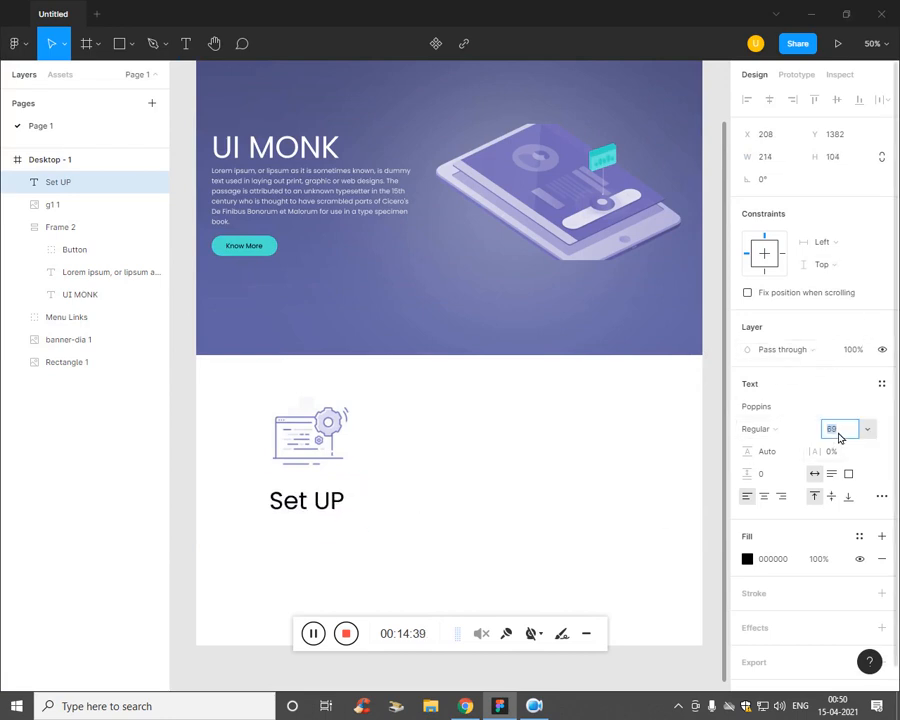
key(Down)
key(Down)
key(Down)
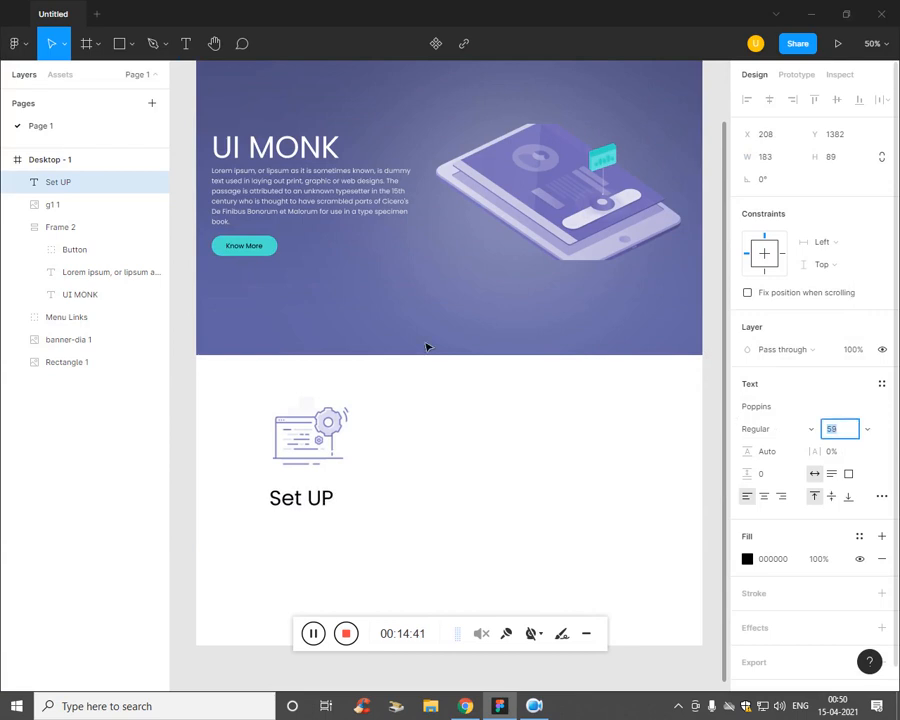
click(106, 478)
drag(298, 504, 353, 558)
click(312, 543)
Step: Paste the banner's Lorem ipsum text into a new text box under Set UP
key(t)
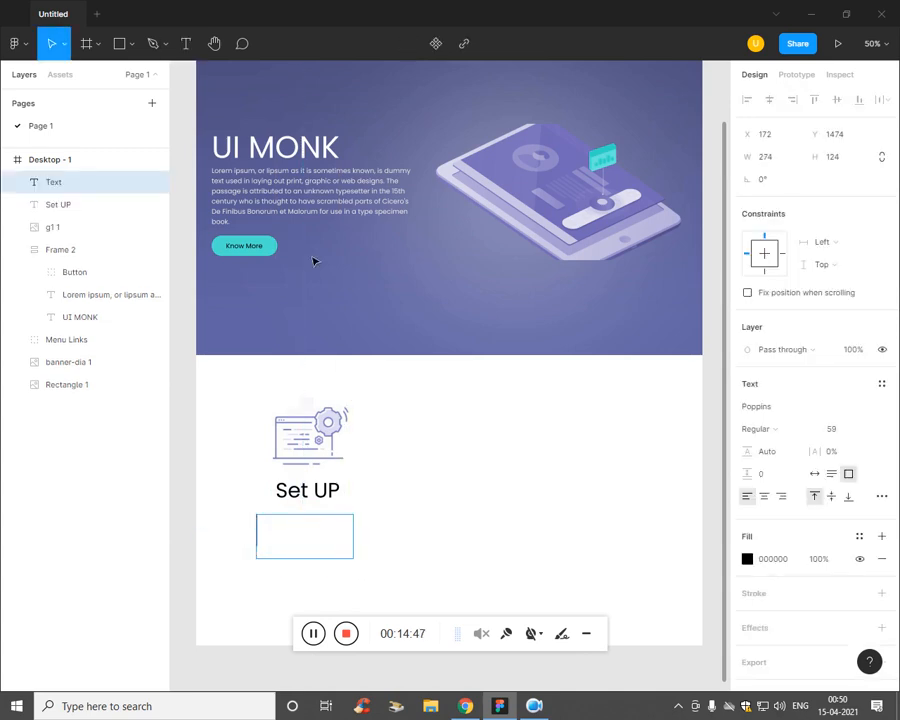
click(293, 190)
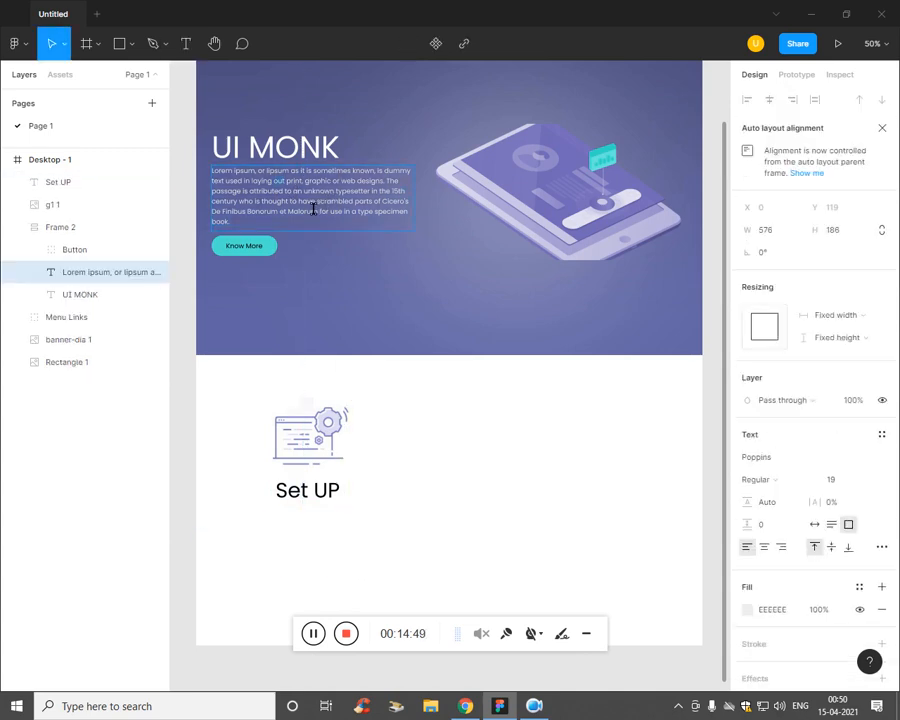
key(Escape)
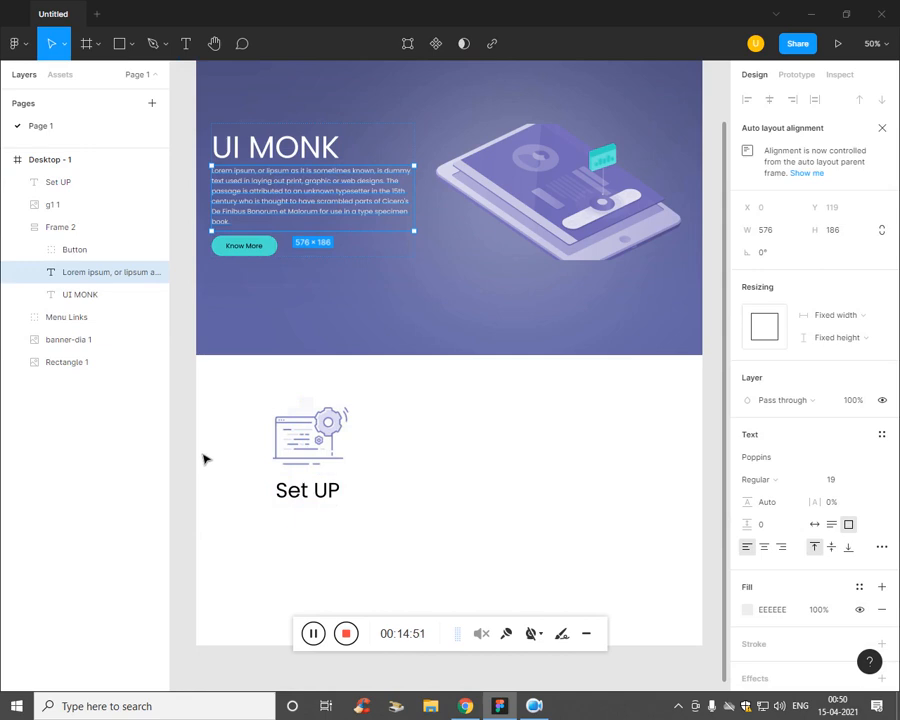
key(t)
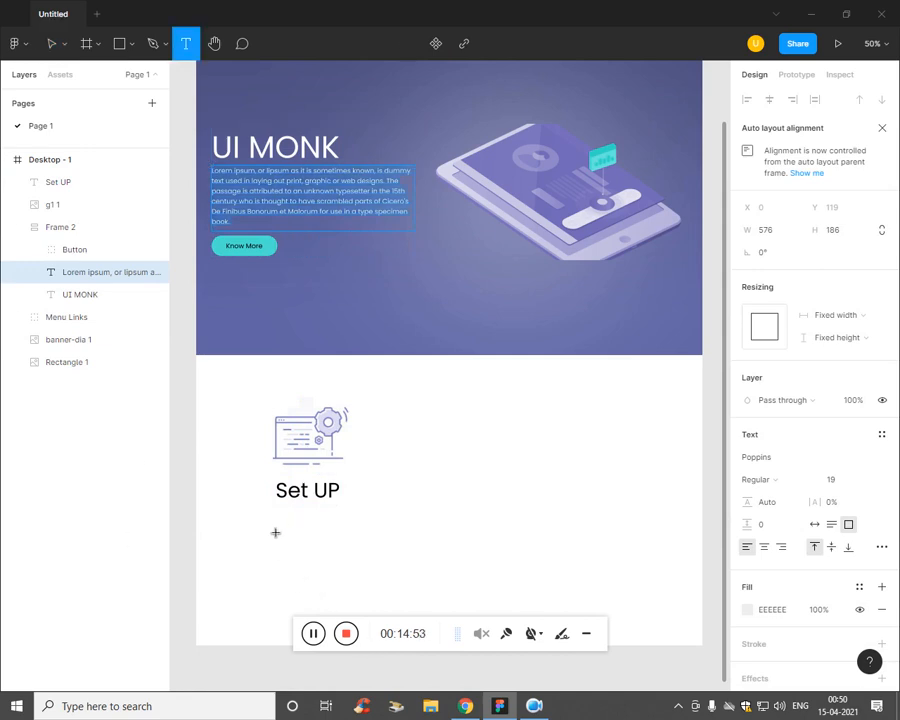
drag(250, 511, 370, 554)
key(ctrl+v)
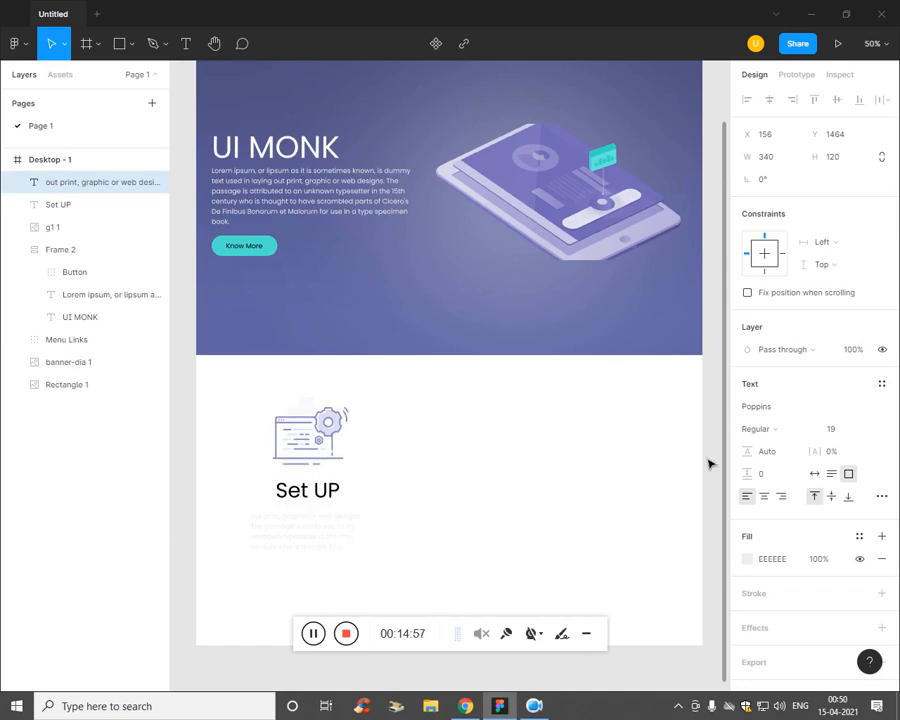
Step: Colour the paragraph grey 646363 and widen its box to 432
key(ctrl+a)
click(748, 559)
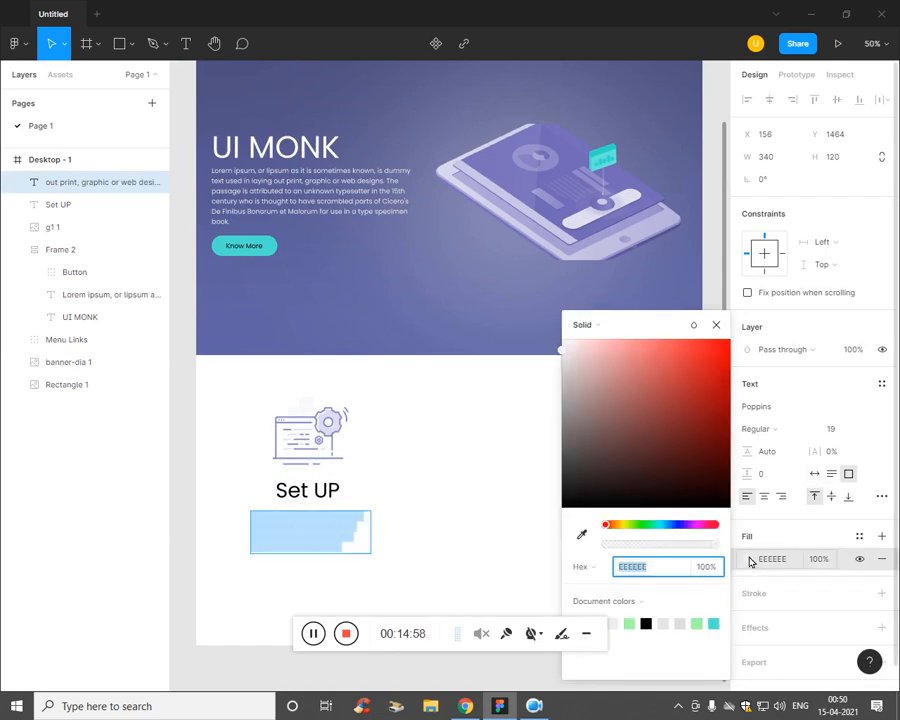
click(564, 461)
mouse_move(565, 443)
mouse_down()
mouse_move(563, 410)
mouse_move(562, 441)
mouse_up()
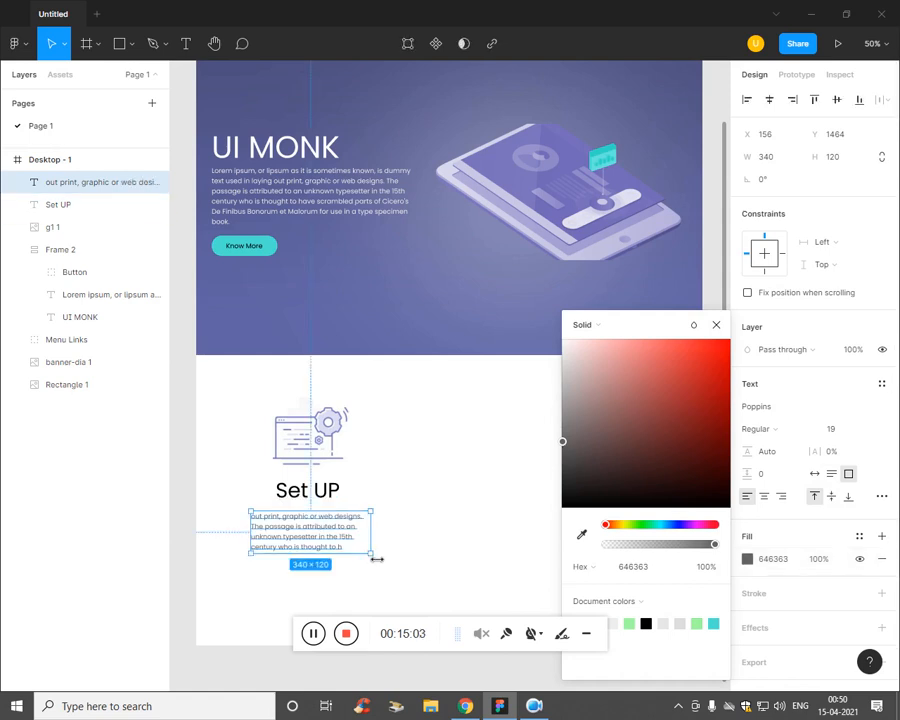
drag(377, 565, 398, 556)
click(410, 560)
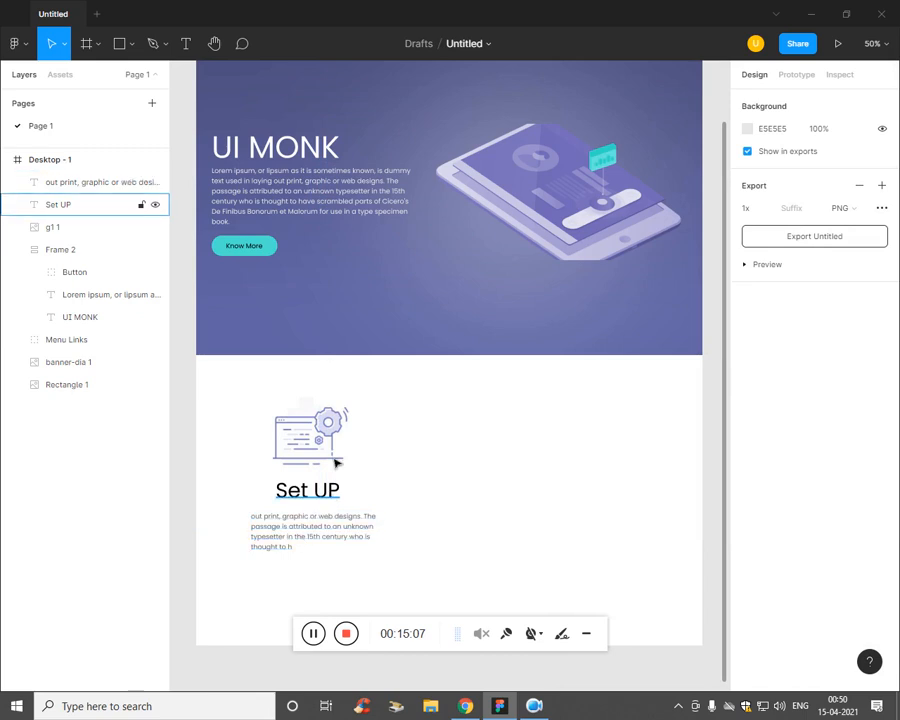
Step: Shrink the gear to 189×199 and colour the Set UP heading the banner's purple
click(340, 455)
drag(359, 463, 335, 466)
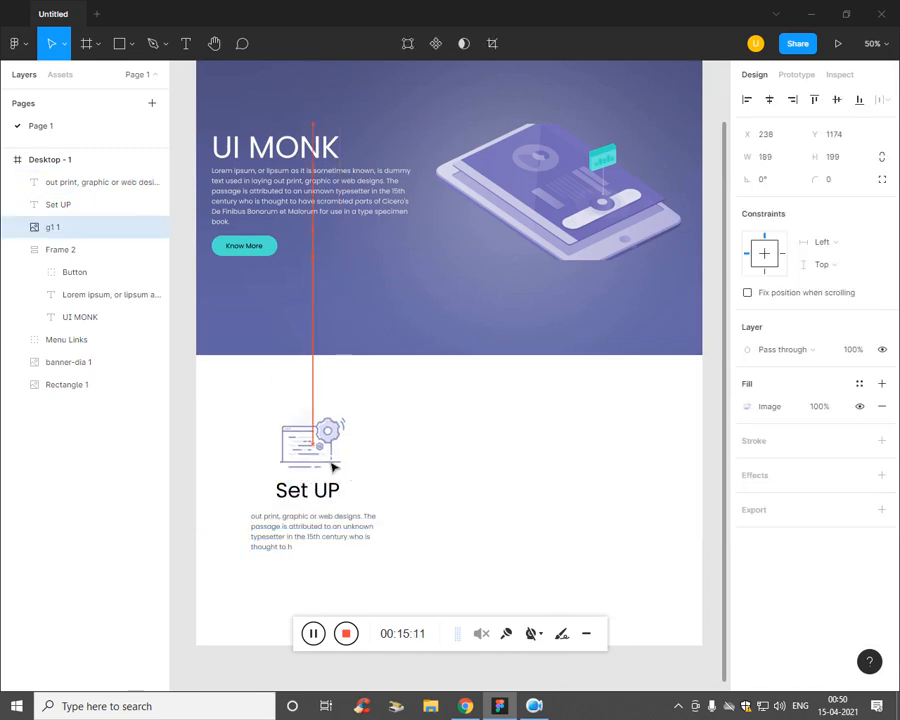
click(328, 497)
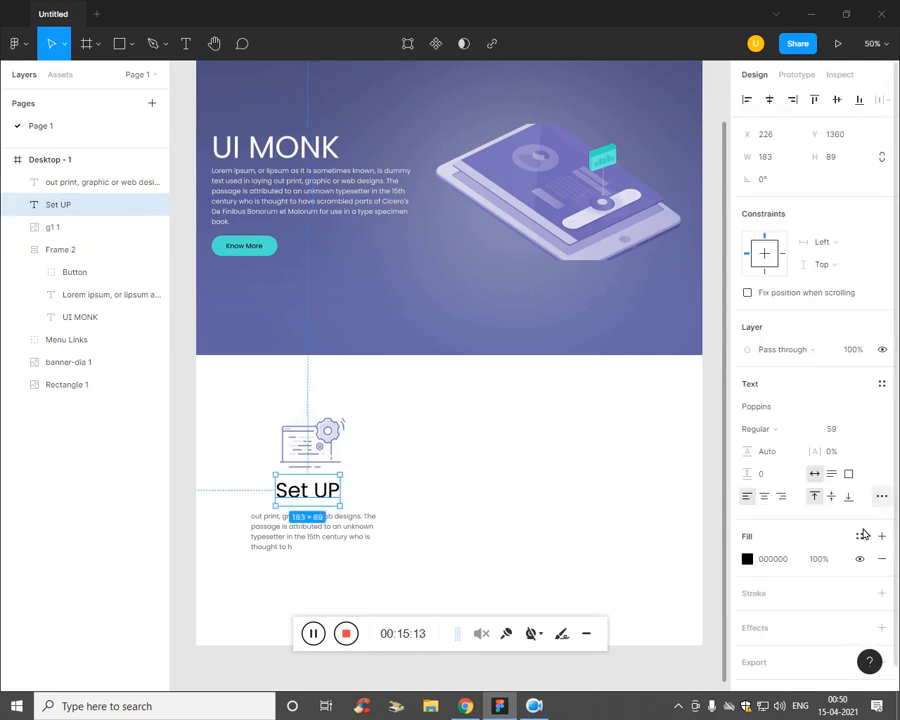
click(748, 556)
click(747, 561)
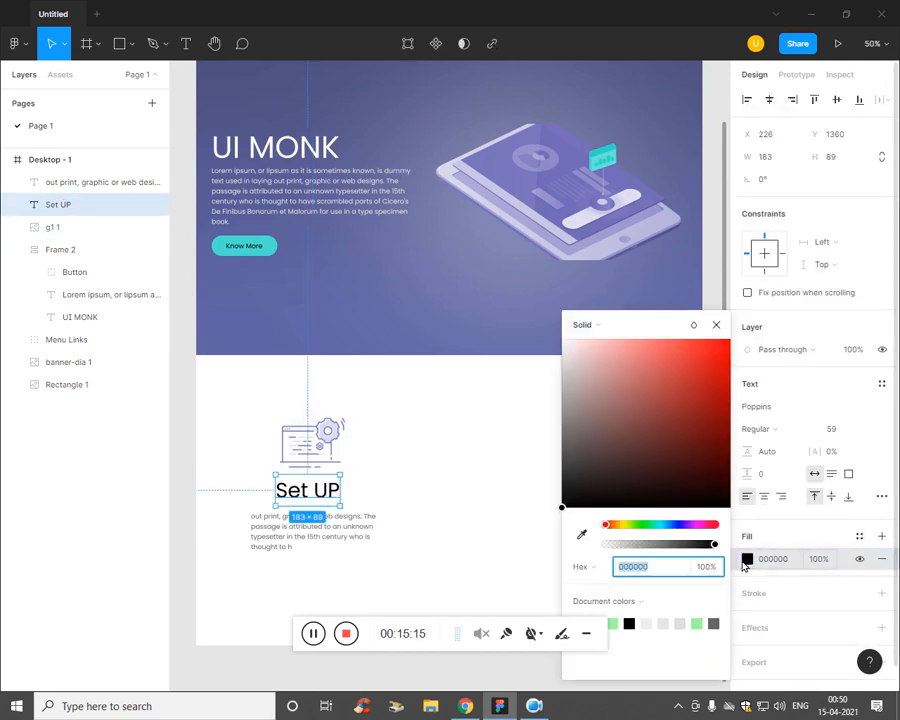
click(581, 534)
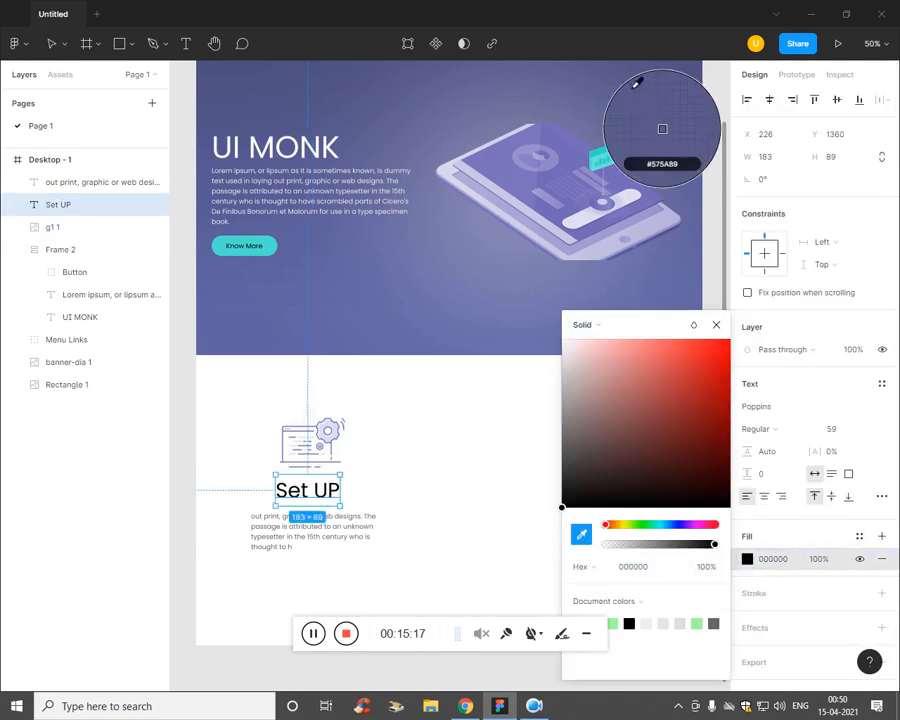
click(655, 127)
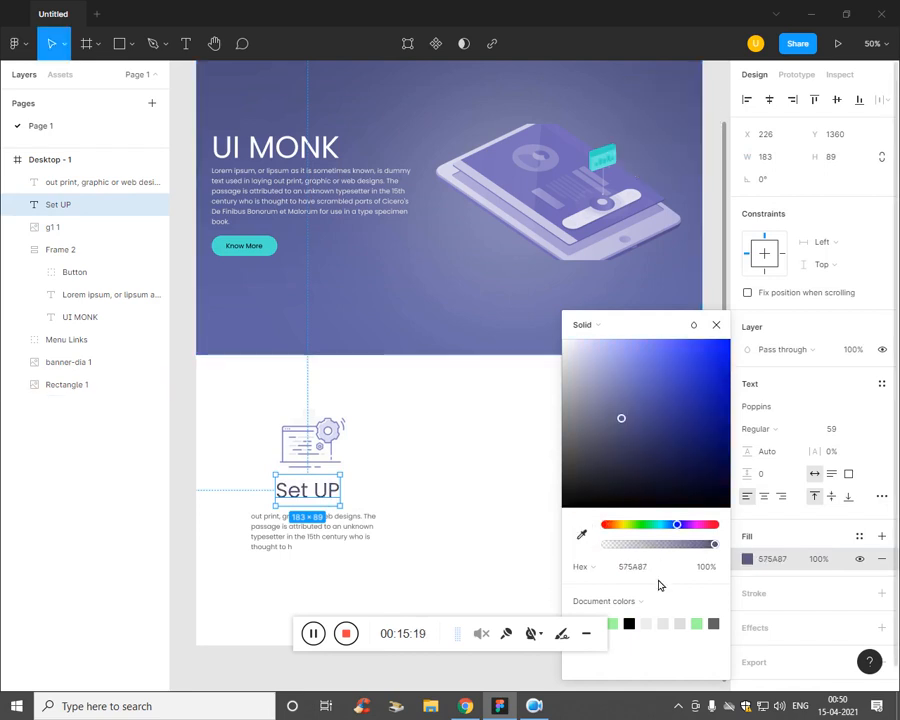
Step: Set the Set UP heading font size to 50, trying SemiBold then Medium weight
click(850, 428)
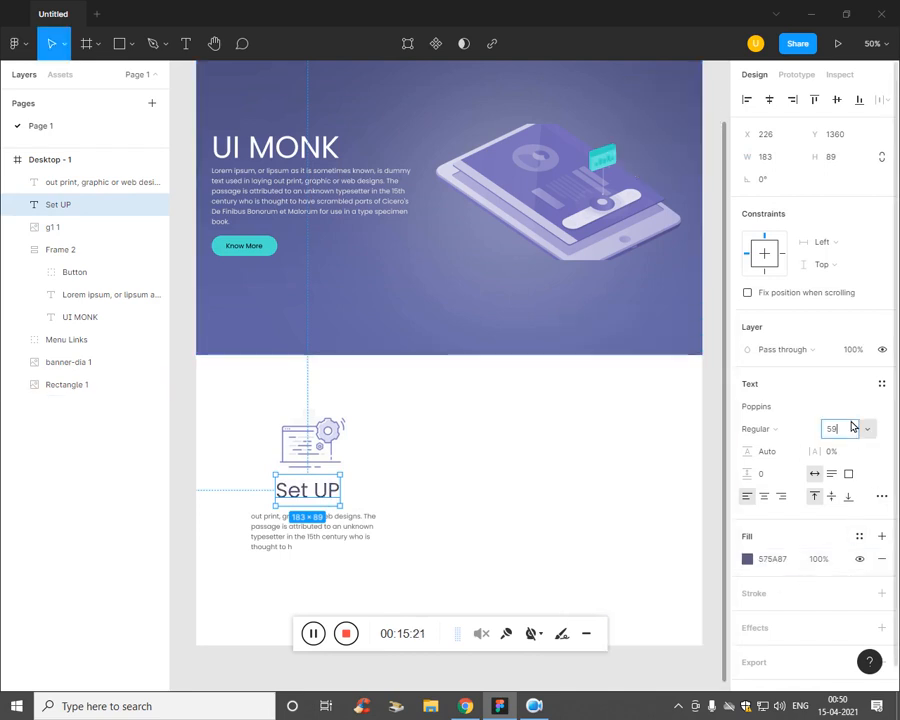
text(50)
key(Return)
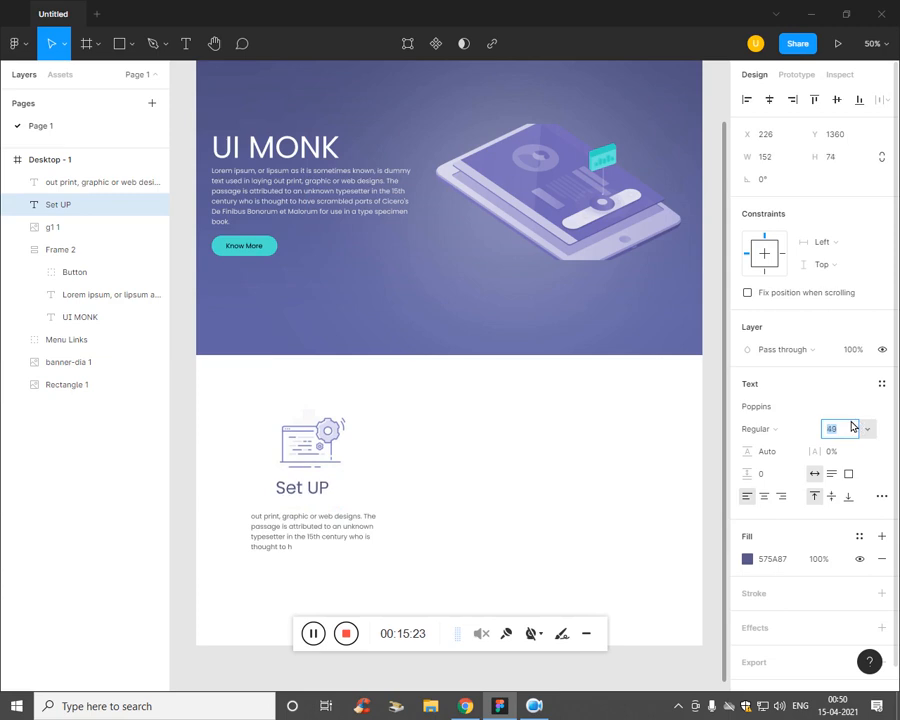
click(756, 428)
click(730, 468)
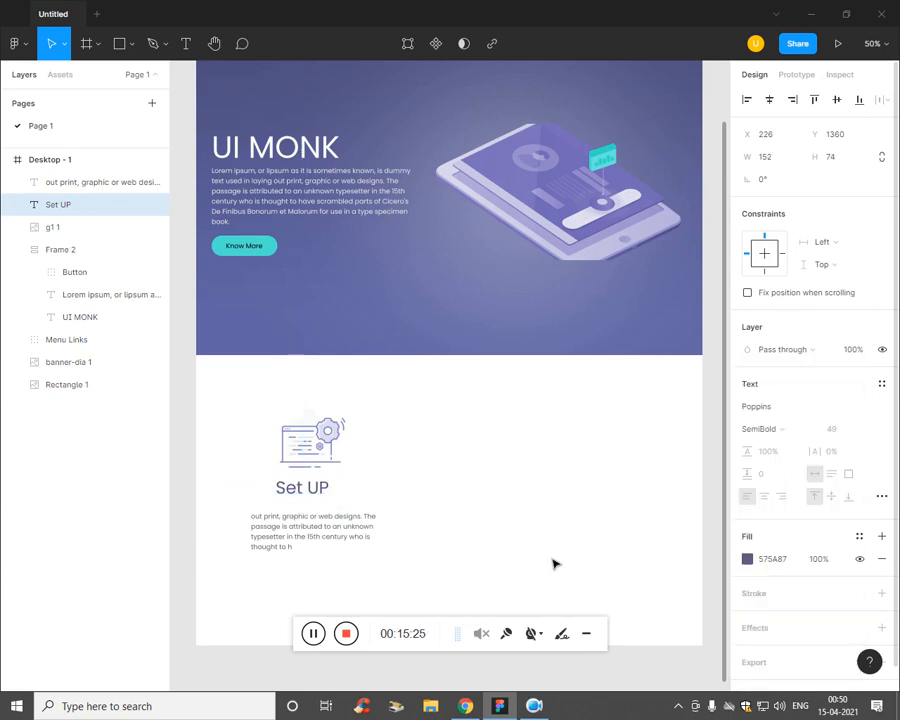
click(438, 543)
click(313, 495)
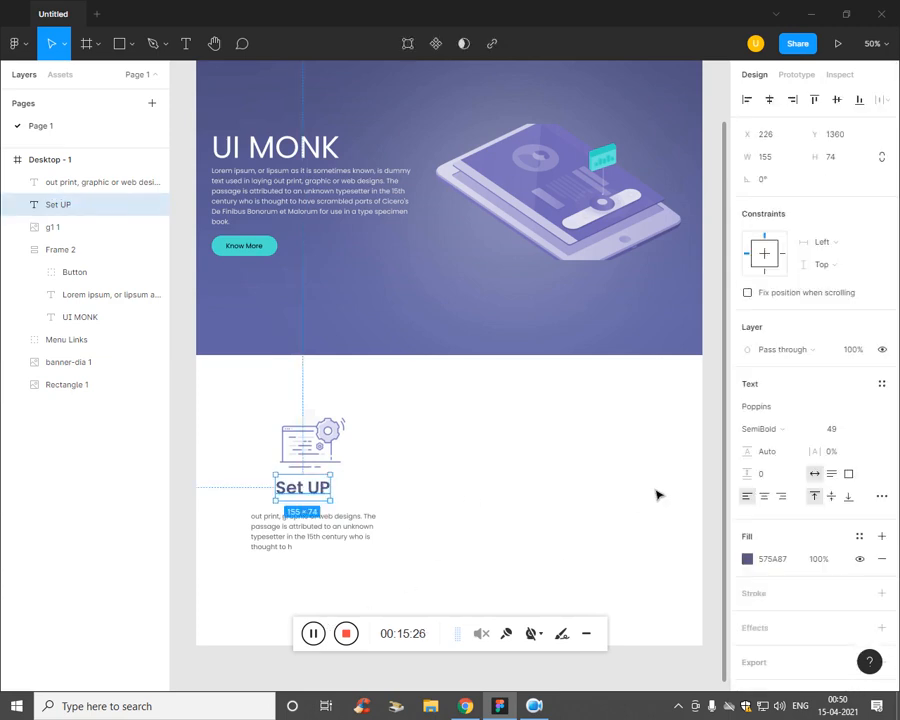
click(780, 428)
click(792, 412)
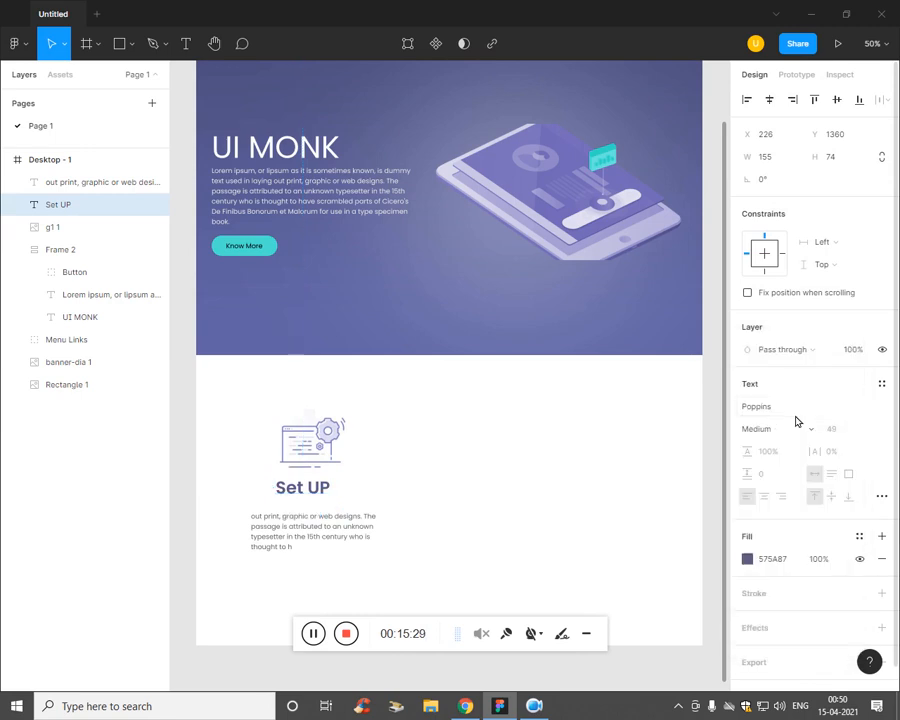
Step: Switch the Set UP heading to SemiBold and preview the result
key(ctrl+a)
click(327, 494)
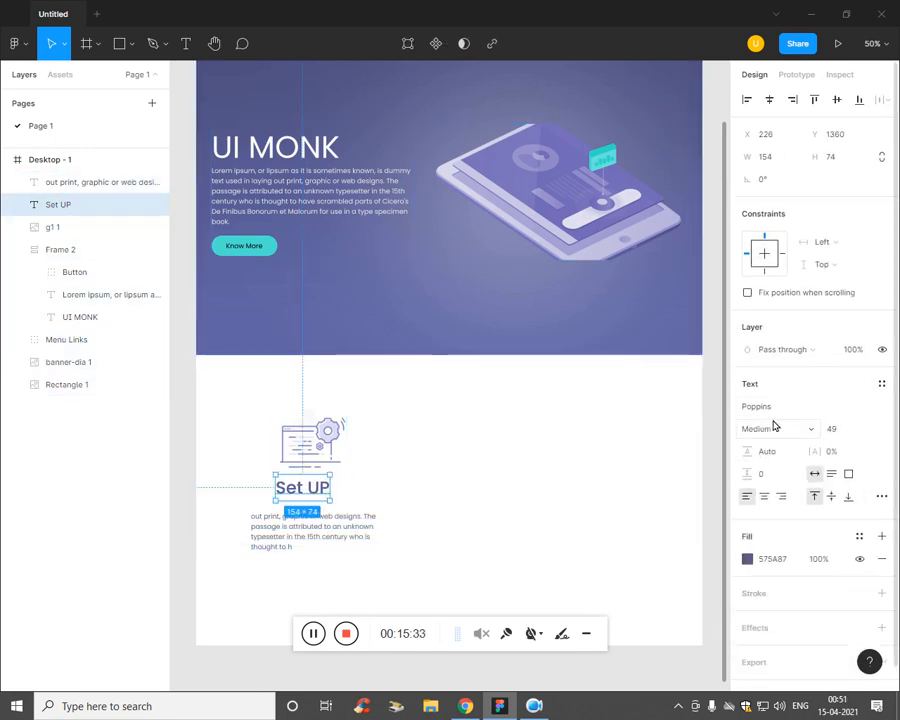
click(790, 430)
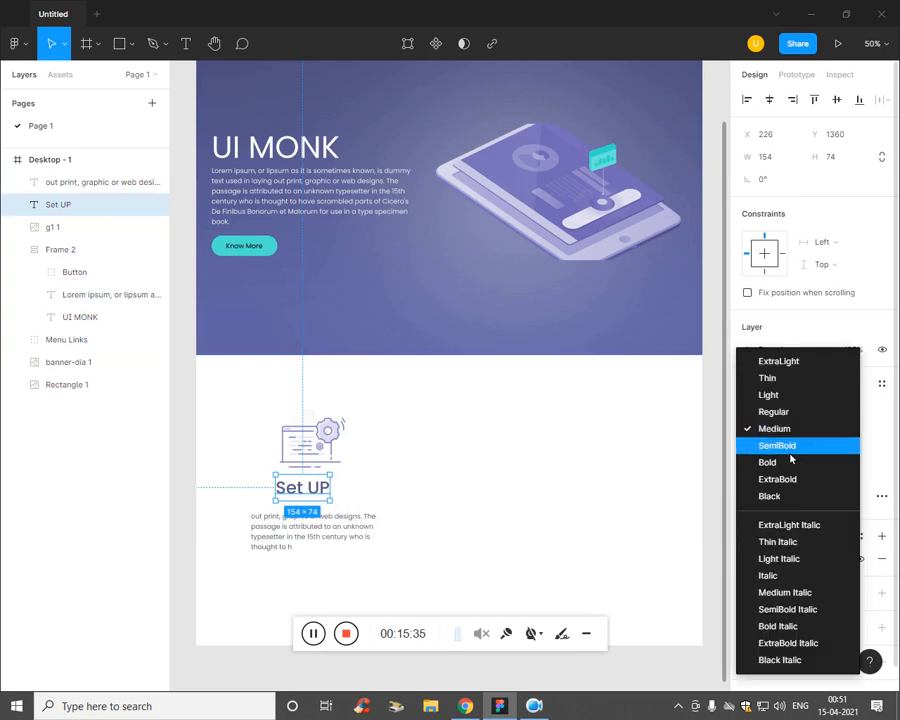
click(795, 446)
click(556, 503)
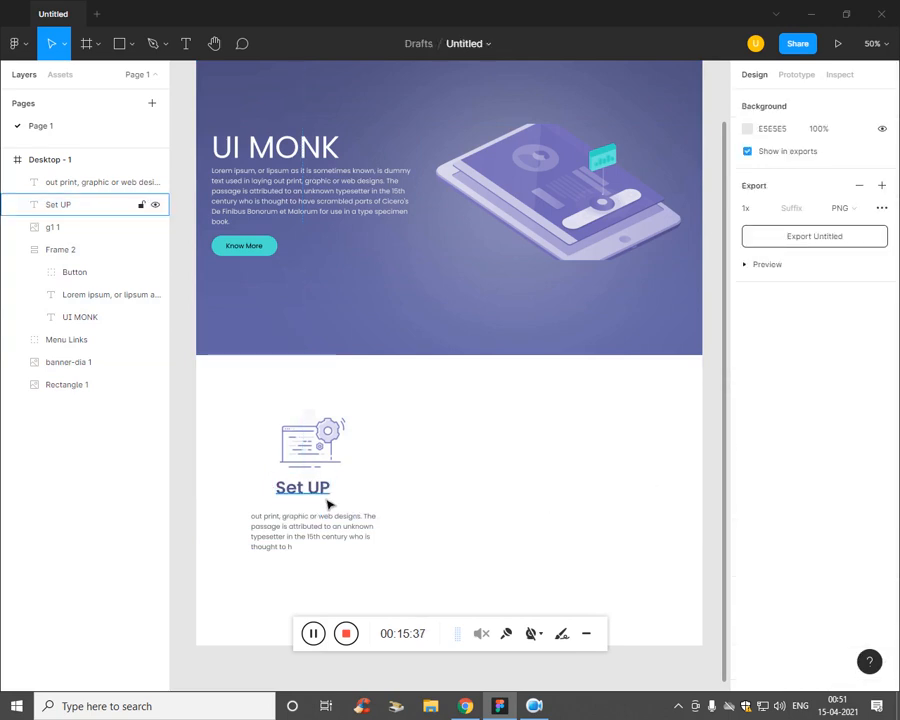
click(326, 505)
click(438, 498)
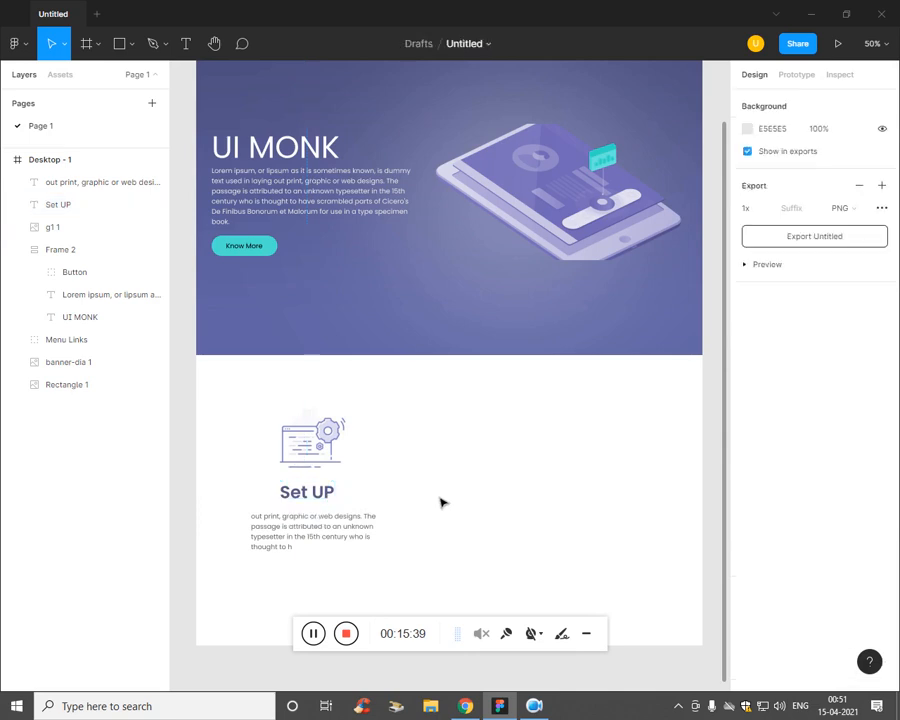
click(328, 505)
click(313, 442)
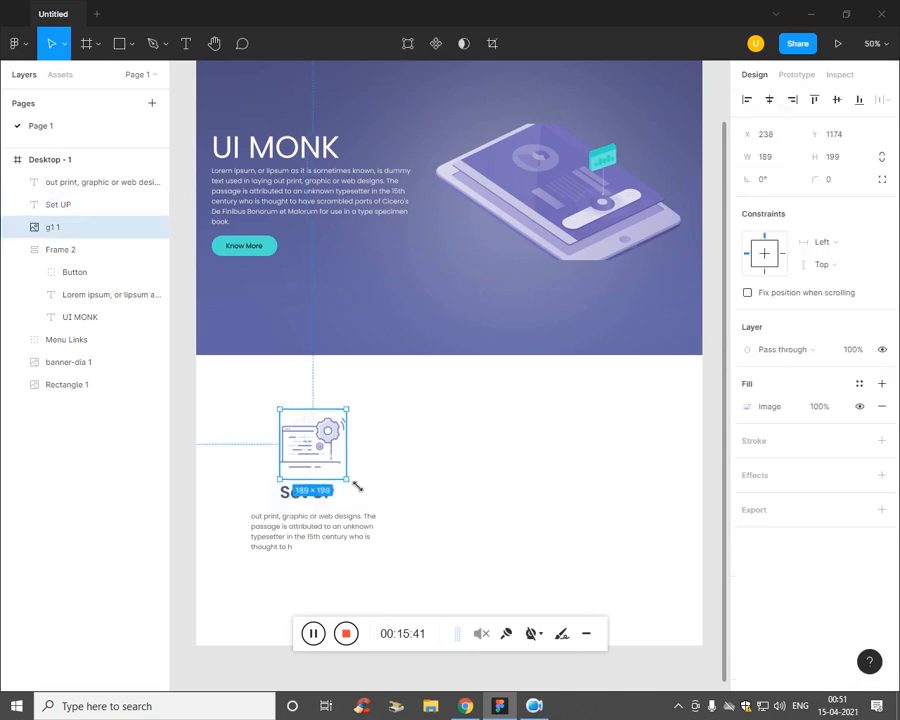
Step: Enlarge the gear illustration to about 268×282
mouse_move(357, 486)
mouse_down()
mouse_move(374, 492)
mouse_move(346, 466)
mouse_move(354, 462)
mouse_up()
click(522, 506)
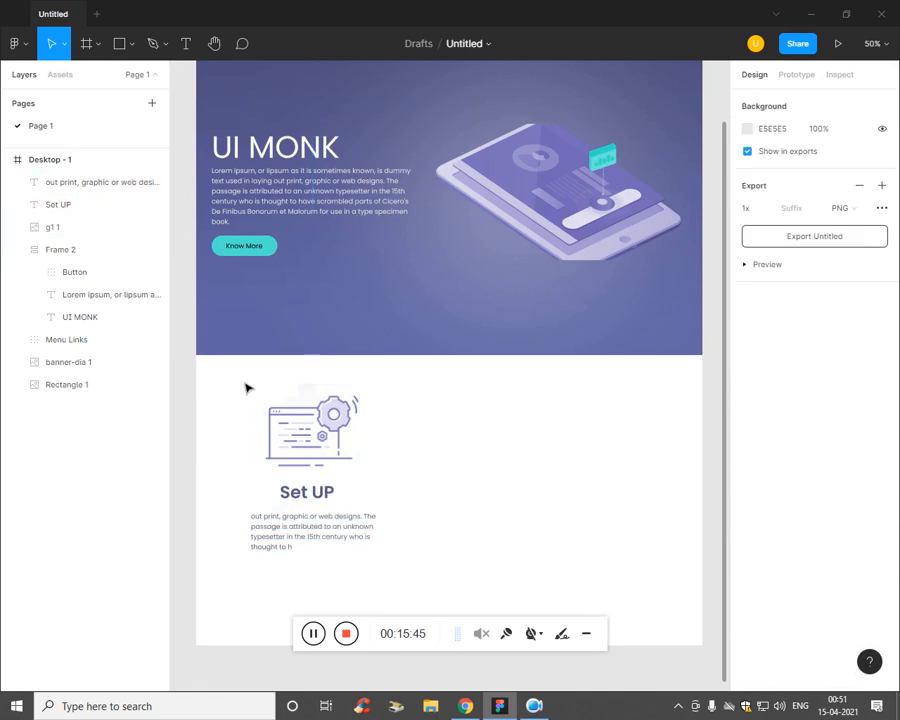
drag(246, 388, 352, 499)
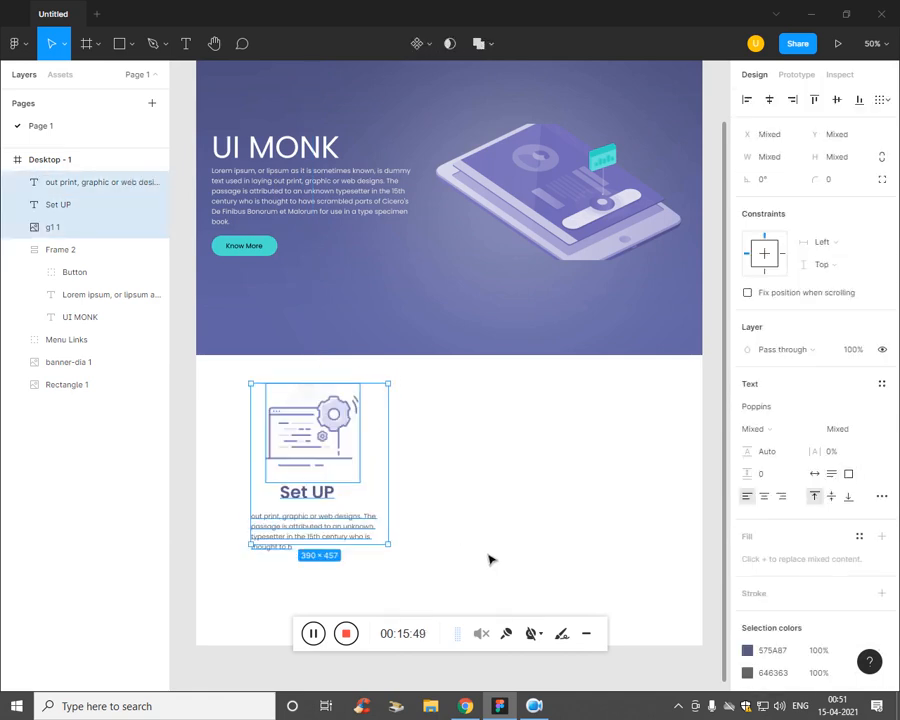
click(452, 560)
Step: Wrap the gear, Set UP heading and paragraph in a vertical auto-layout Frame 3
click(322, 496)
click(497, 516)
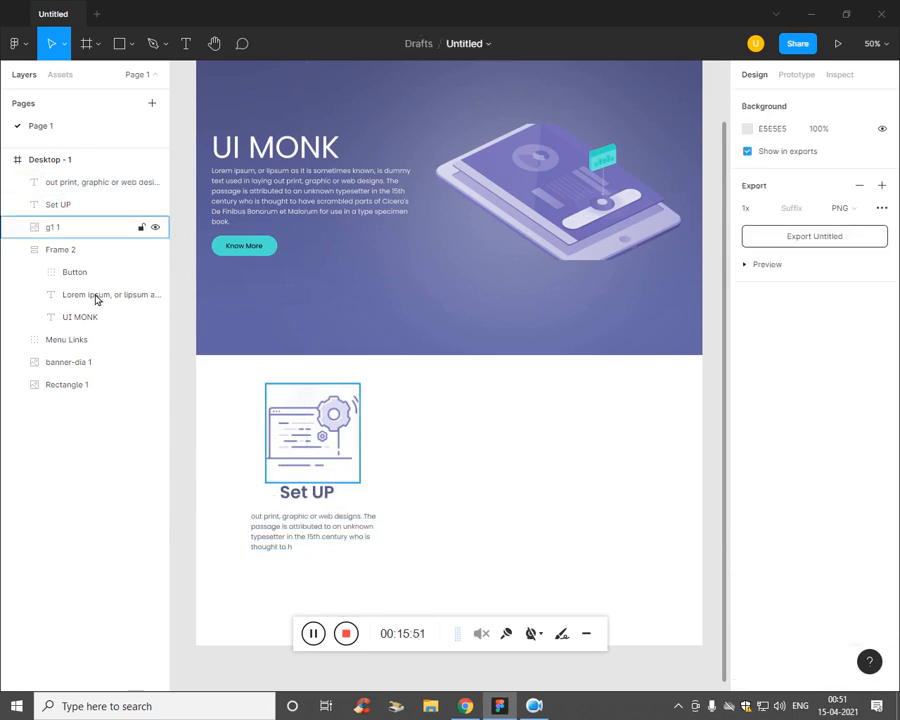
click(96, 183)
shift+click(74, 227)
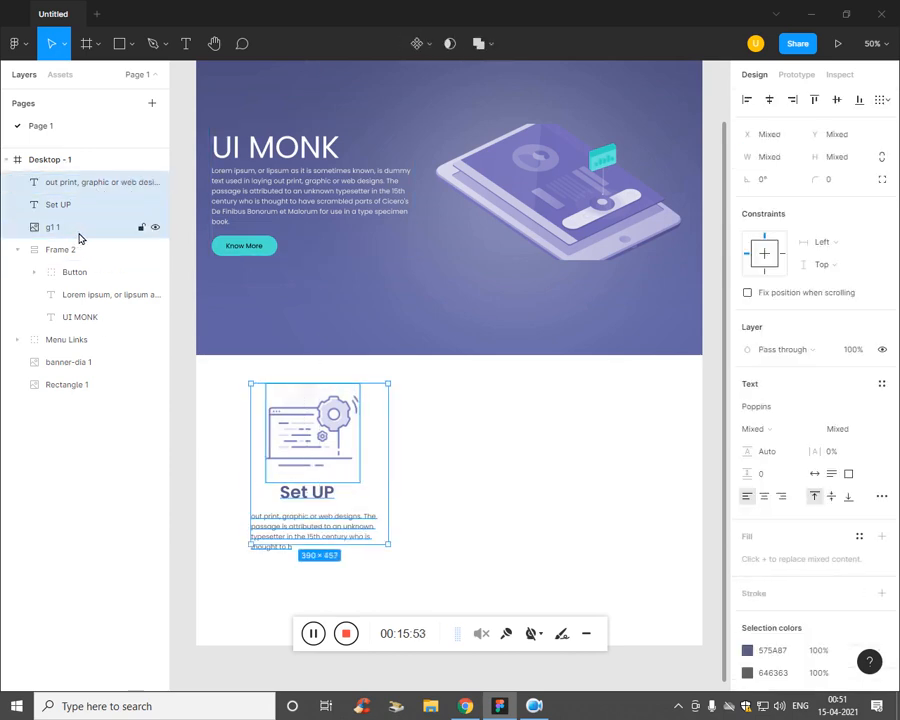
key(shift+a)
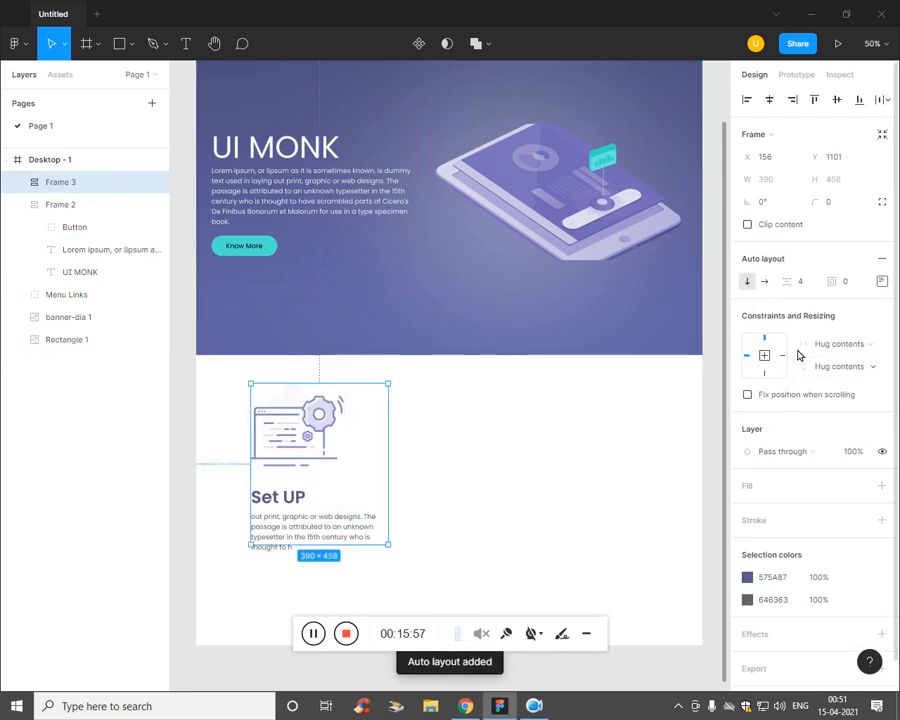
Step: Centre the contents of Frame 3's auto layout
click(882, 283)
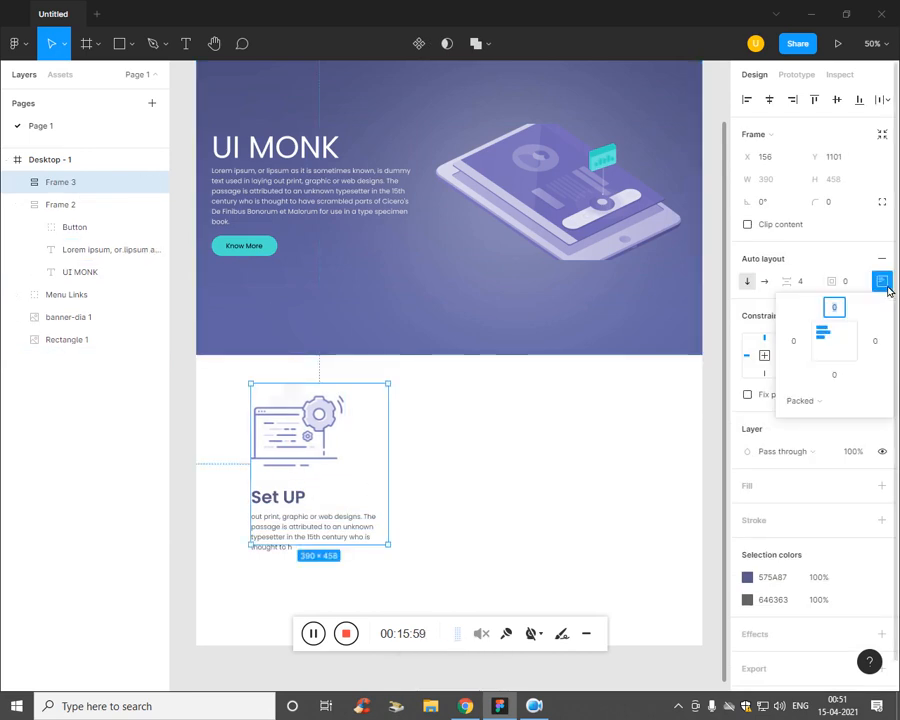
click(835, 352)
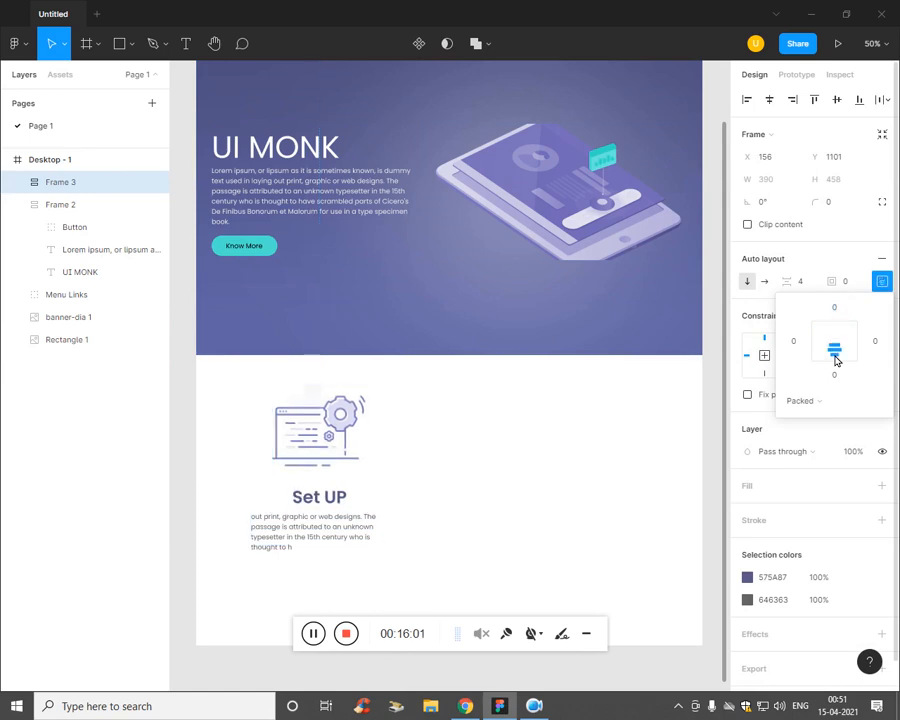
click(805, 283)
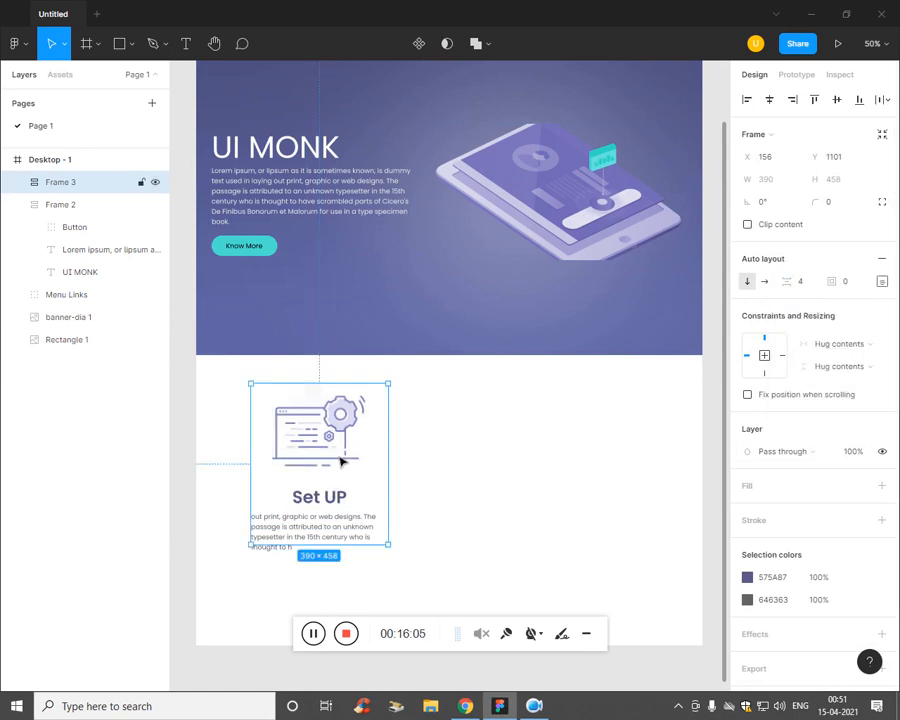
click(46, 391)
Step: Make the Set UP card's paragraph text box taller
click(62, 203)
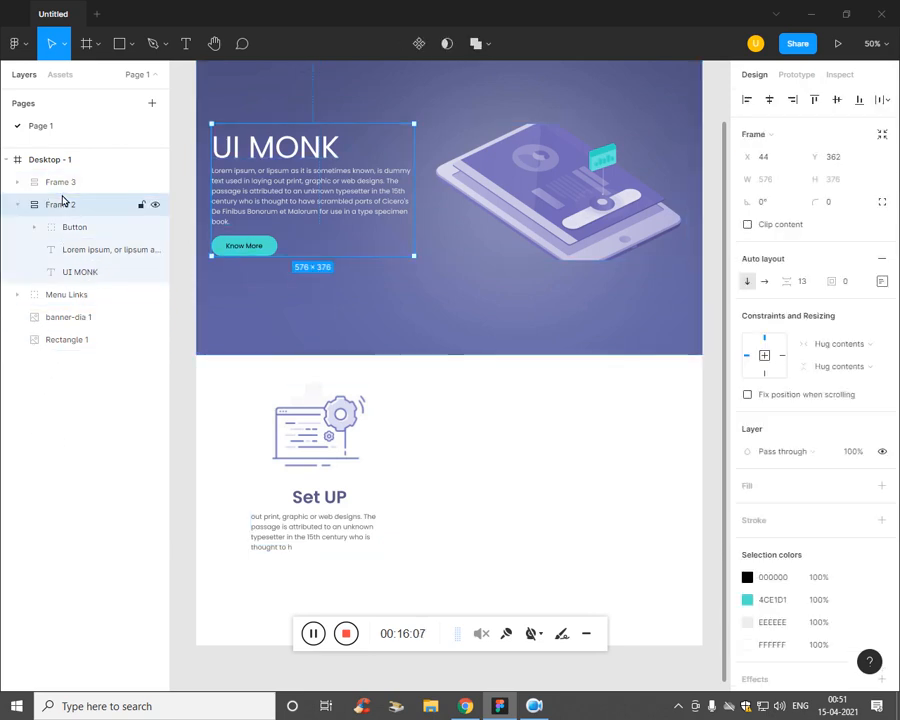
click(19, 182)
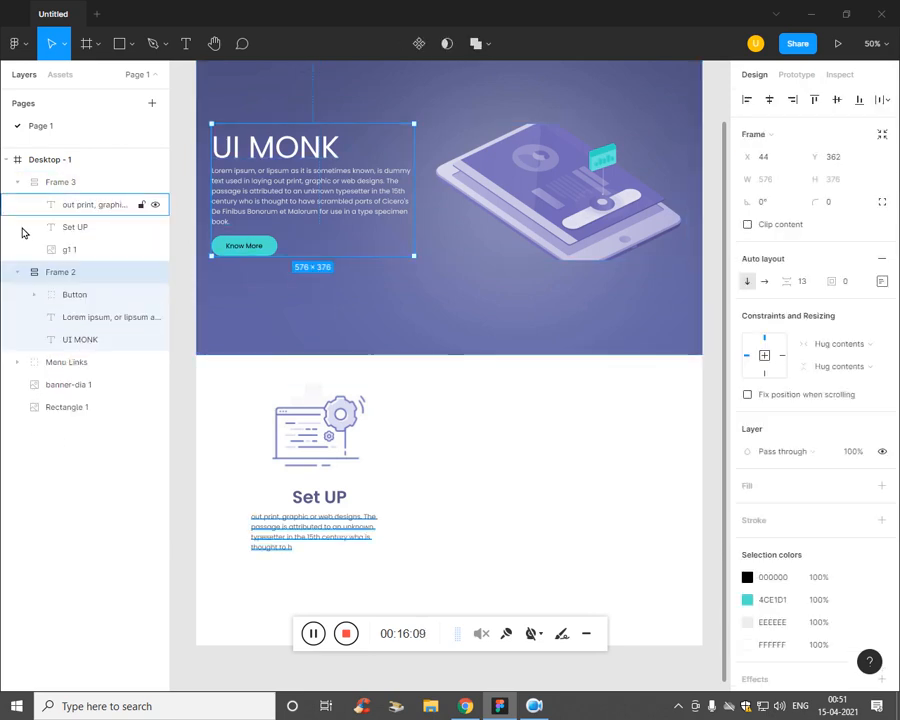
click(18, 272)
click(58, 253)
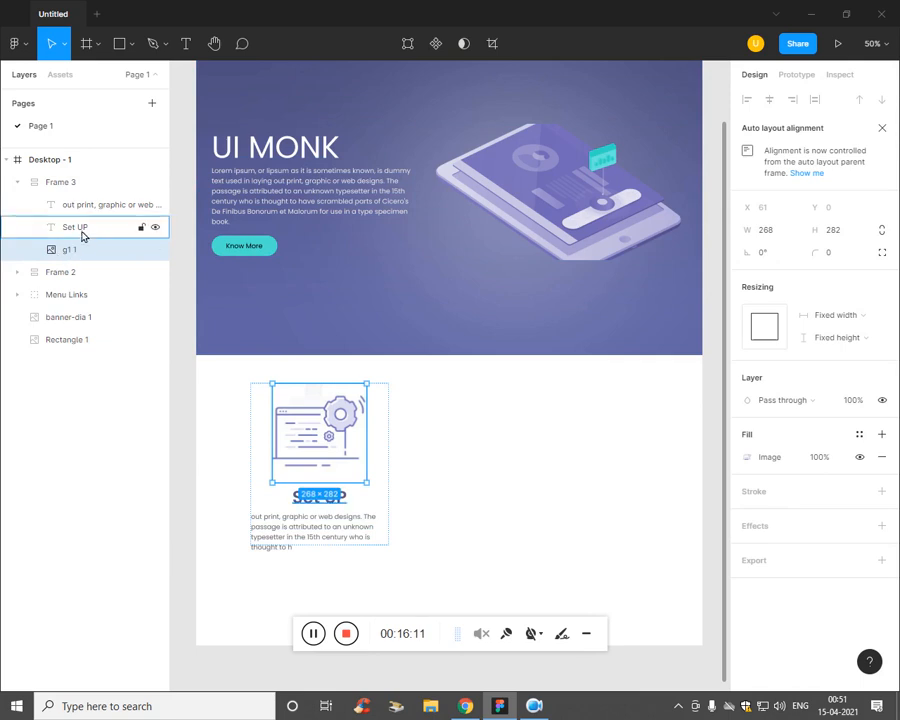
click(81, 230)
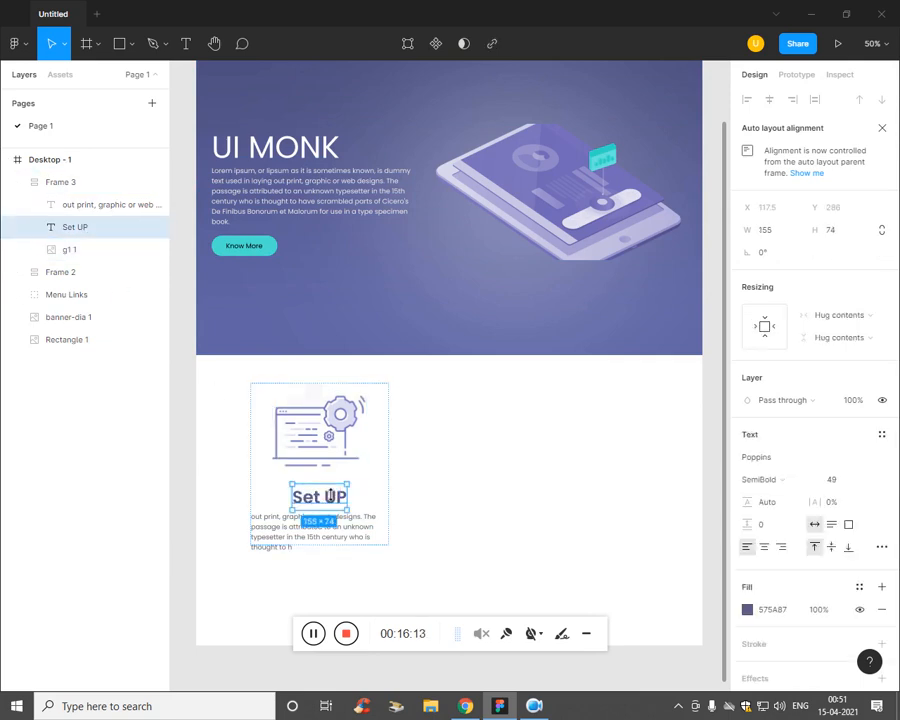
click(92, 204)
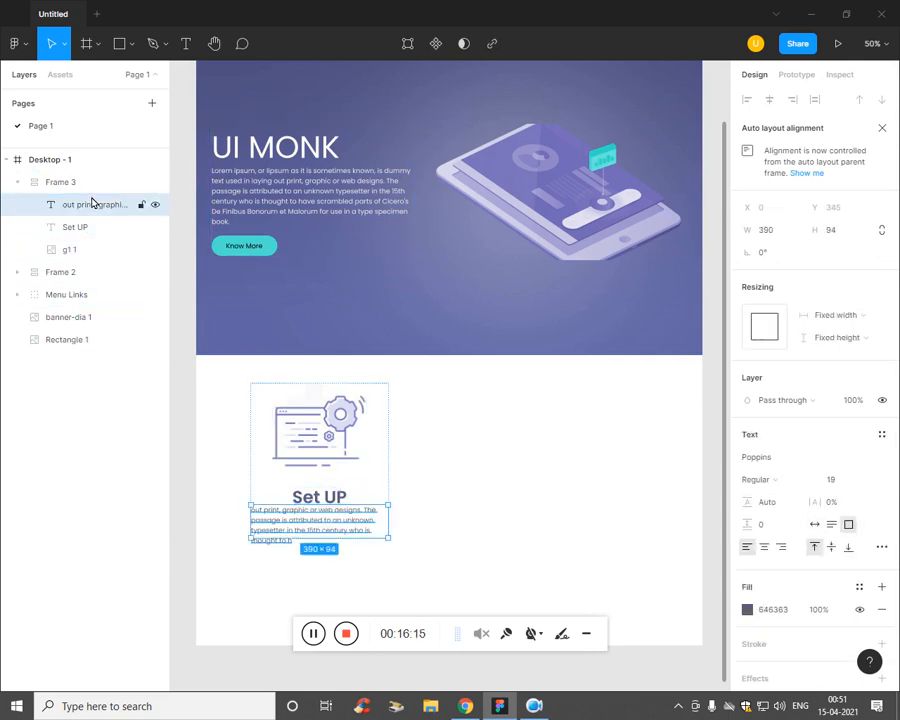
drag(324, 551, 320, 572)
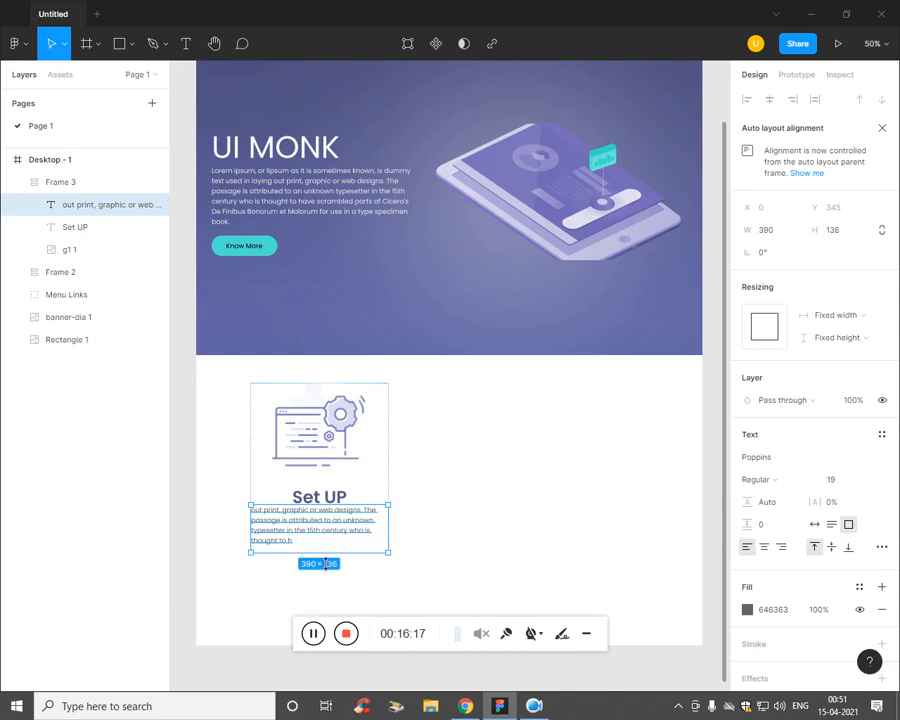
click(475, 548)
Step: Adjust the heights of the gear illustration and the Set UP heading
click(321, 537)
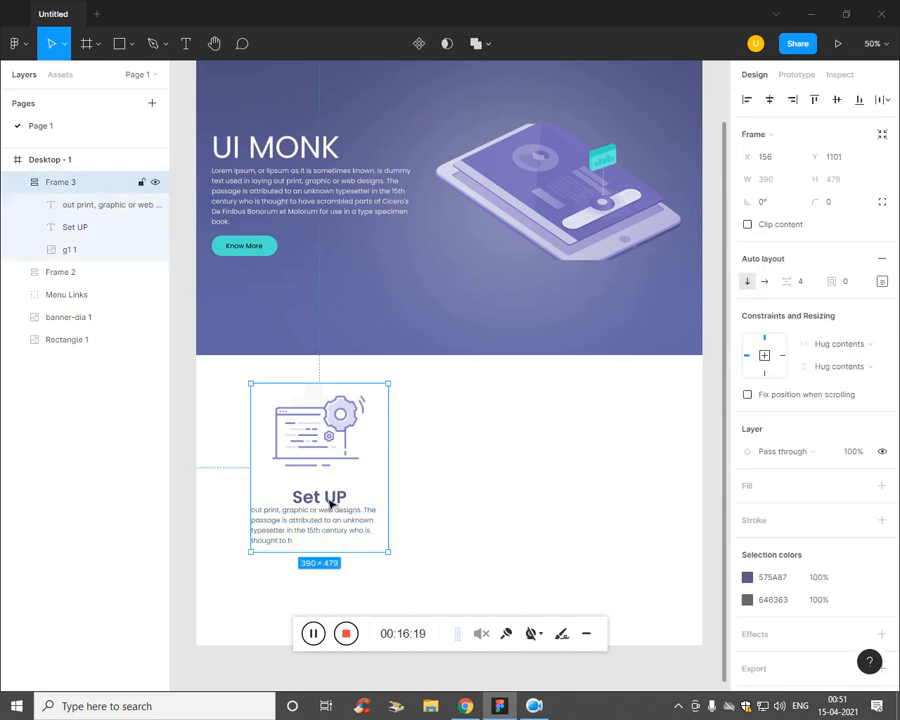
click(70, 249)
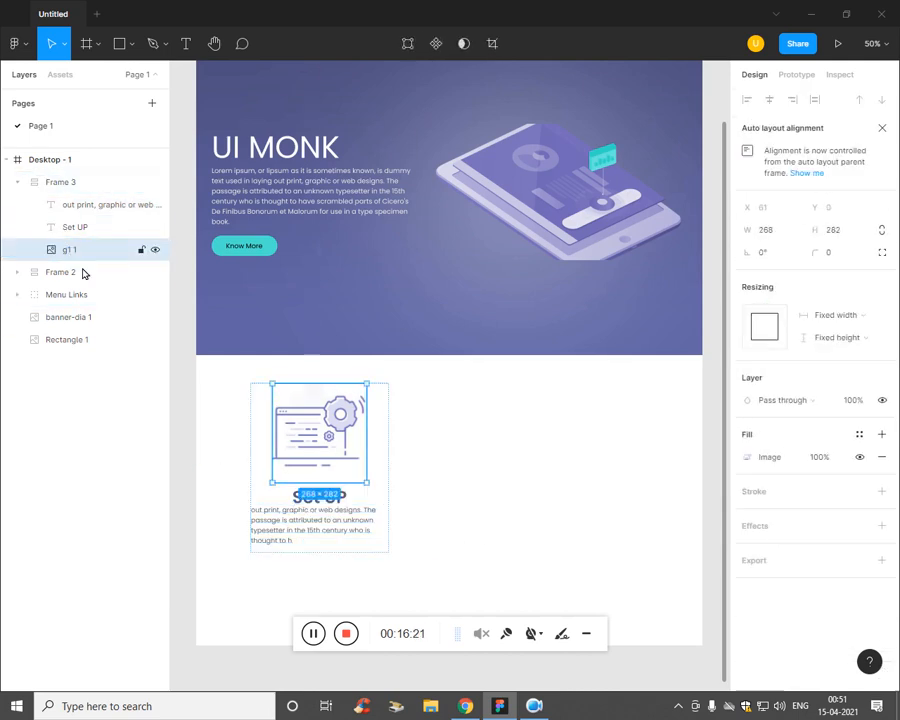
mouse_move(351, 491)
mouse_down()
mouse_move(351, 482)
mouse_move(354, 492)
mouse_up()
click(474, 524)
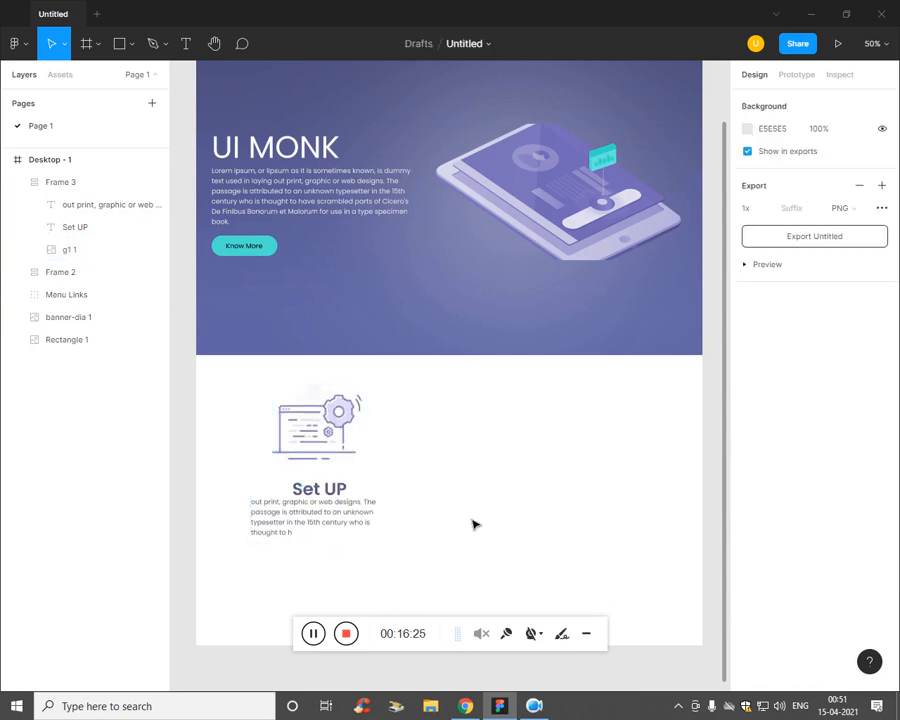
click(341, 498)
click(88, 229)
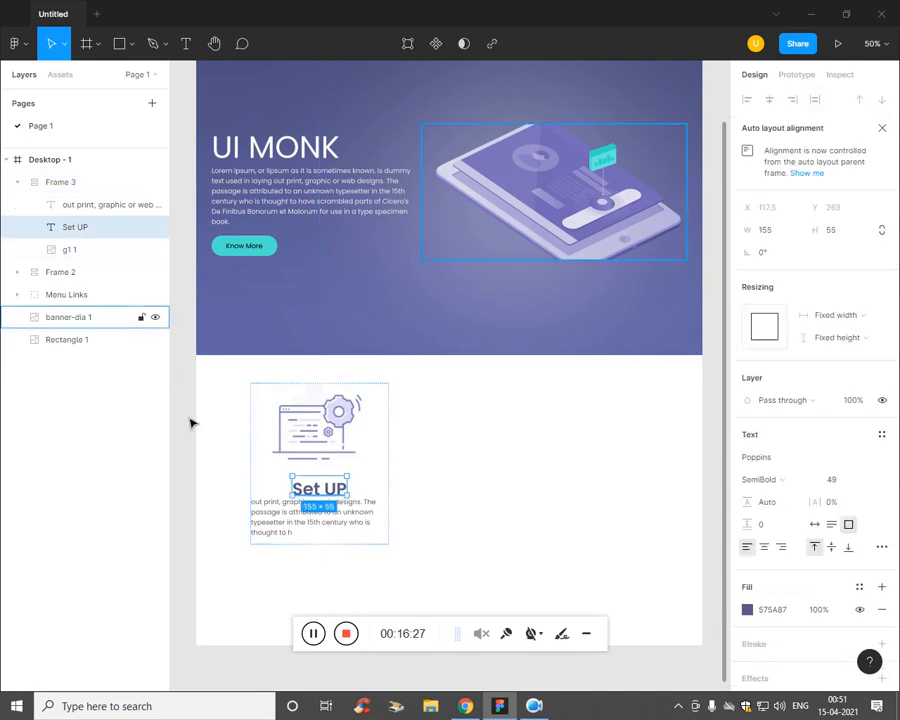
drag(336, 511, 336, 513)
click(531, 552)
click(315, 488)
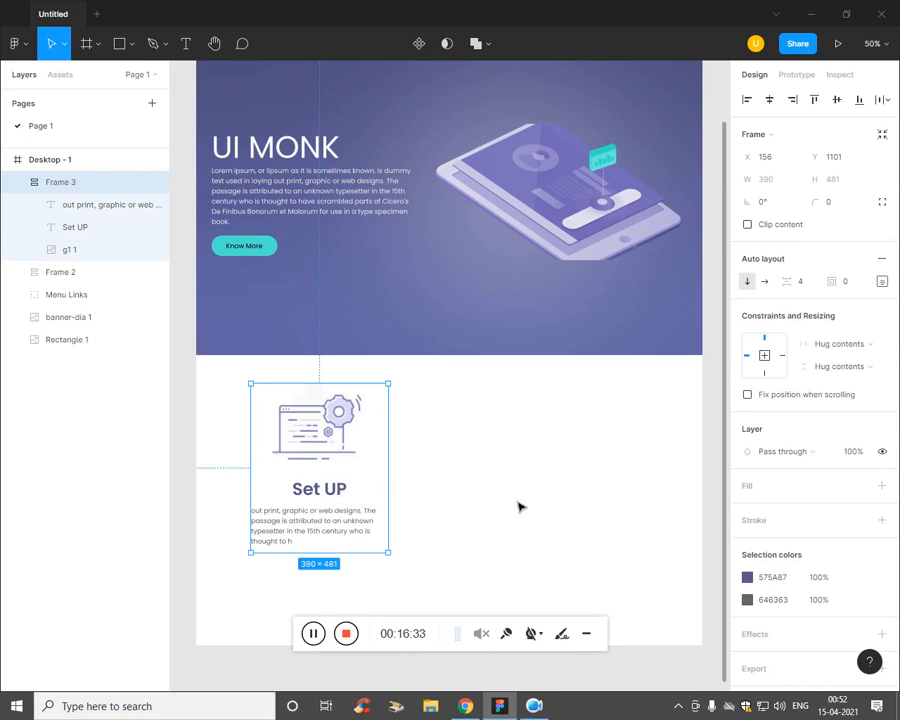
click(556, 512)
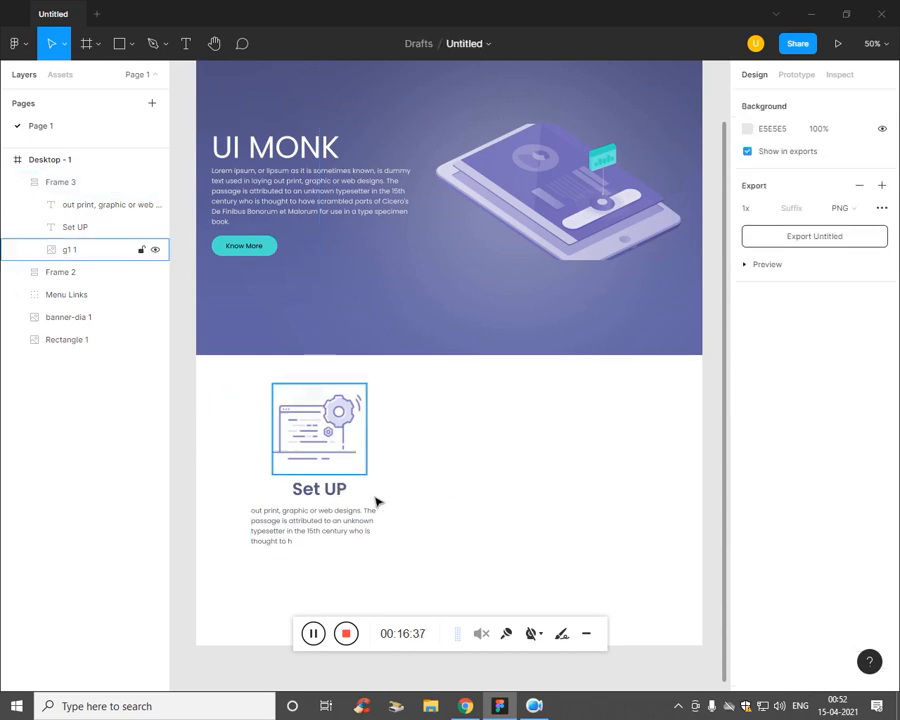
Step: Undo the recent height and layout edits on the Set UP card
key(ctrl+z)
key(ctrl+z)
key(ctrl+z)
key(ctrl+z)
key(ctrl+z)
key(ctrl+z)
key(ctrl+z)
key(ctrl+z)
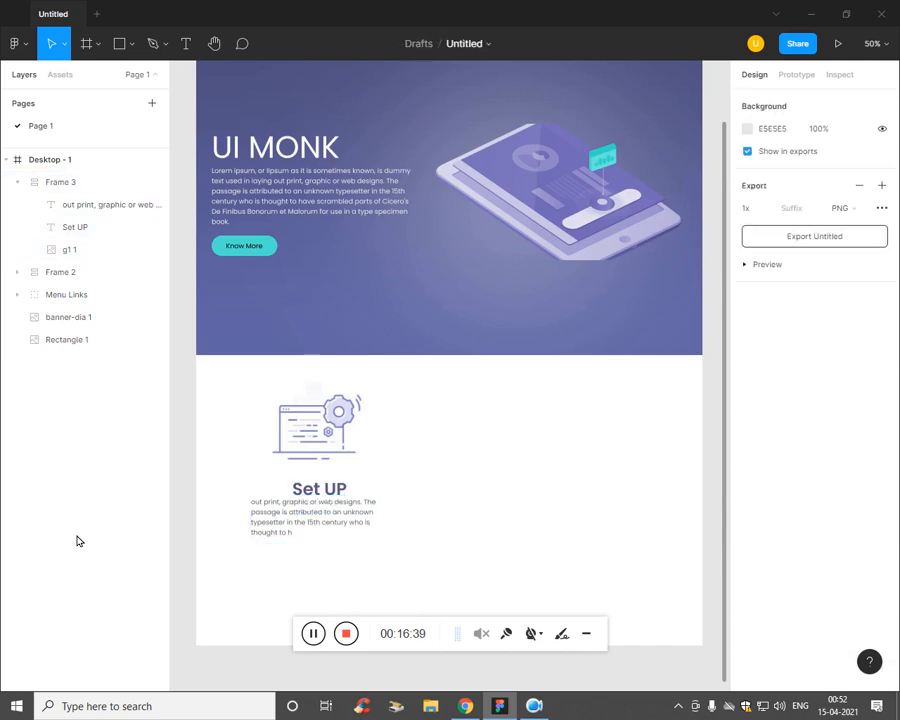
key(ctrl+z)
key(ctrl+z)
key(ctrl+z)
key(ctrl+z)
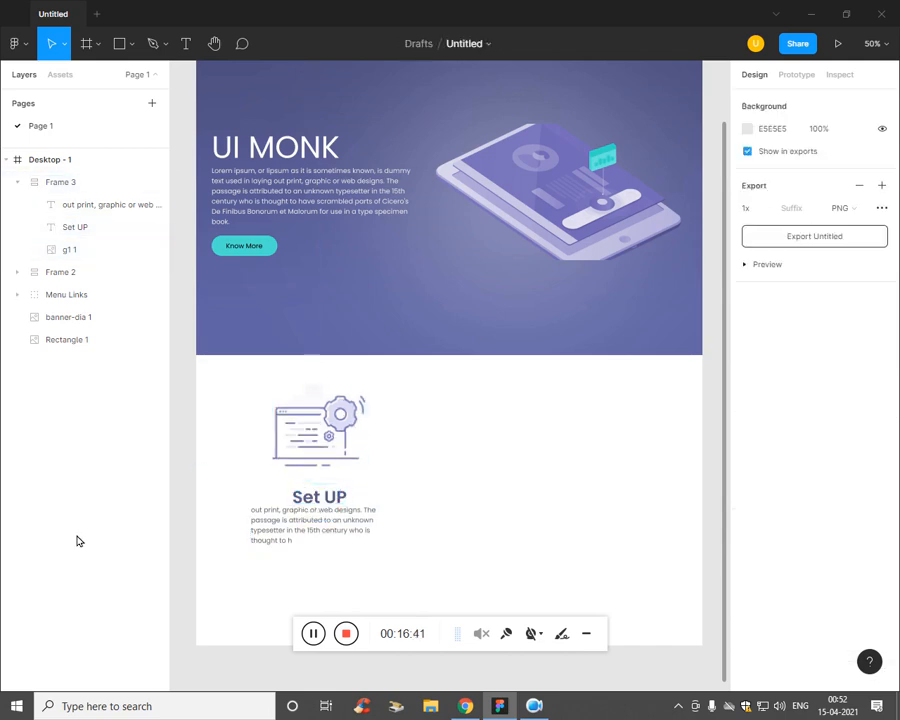
key(ctrl+z)
key(ctrl+z)
key(ctrl+z)
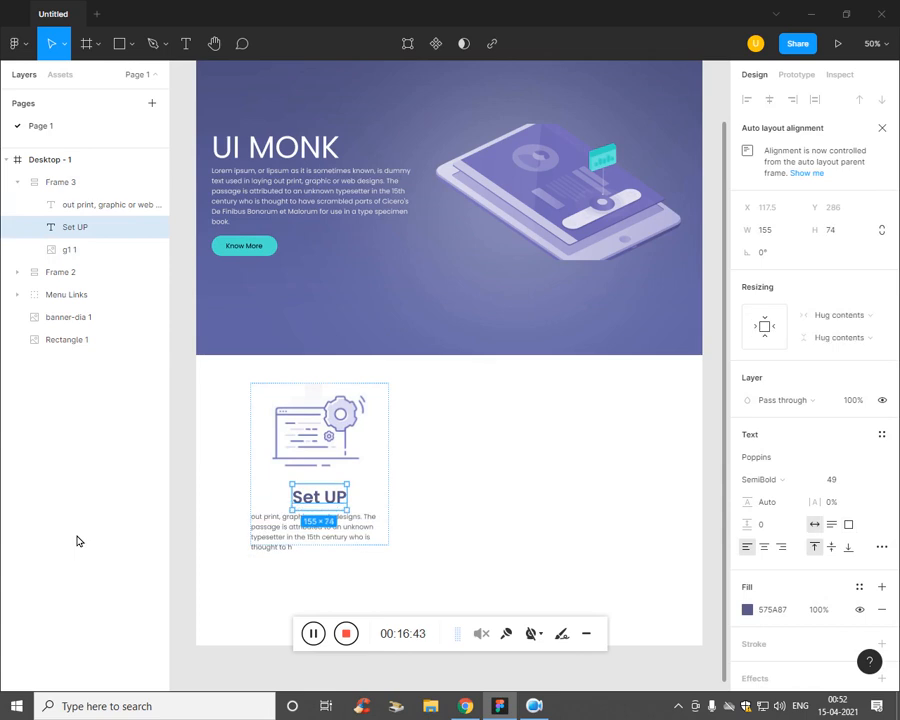
key(ctrl+z)
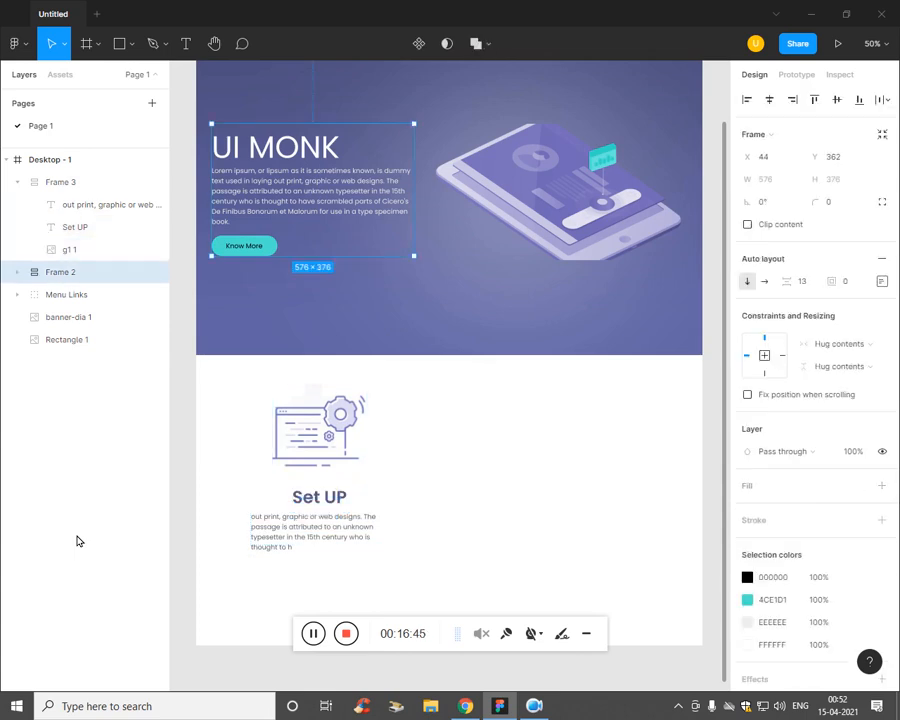
key(ctrl+z)
key(ctrl+z)
key(ctrl+z)
key(ctrl+z)
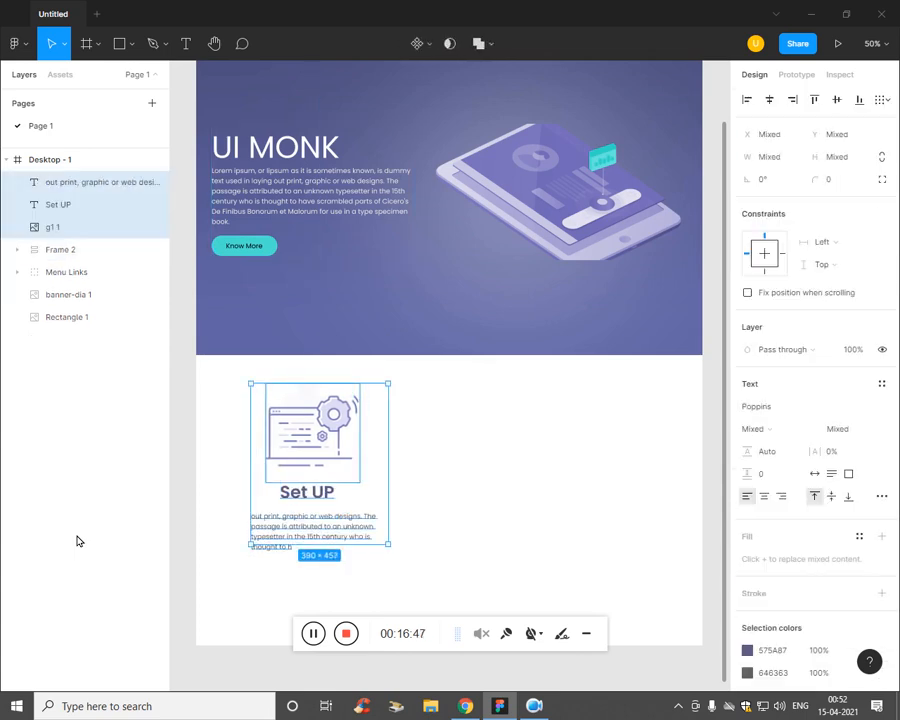
Step: Undo the auto-layout grouping and shrink the gear illustration to about 211×222
key(ctrl+z)
key(ctrl+z)
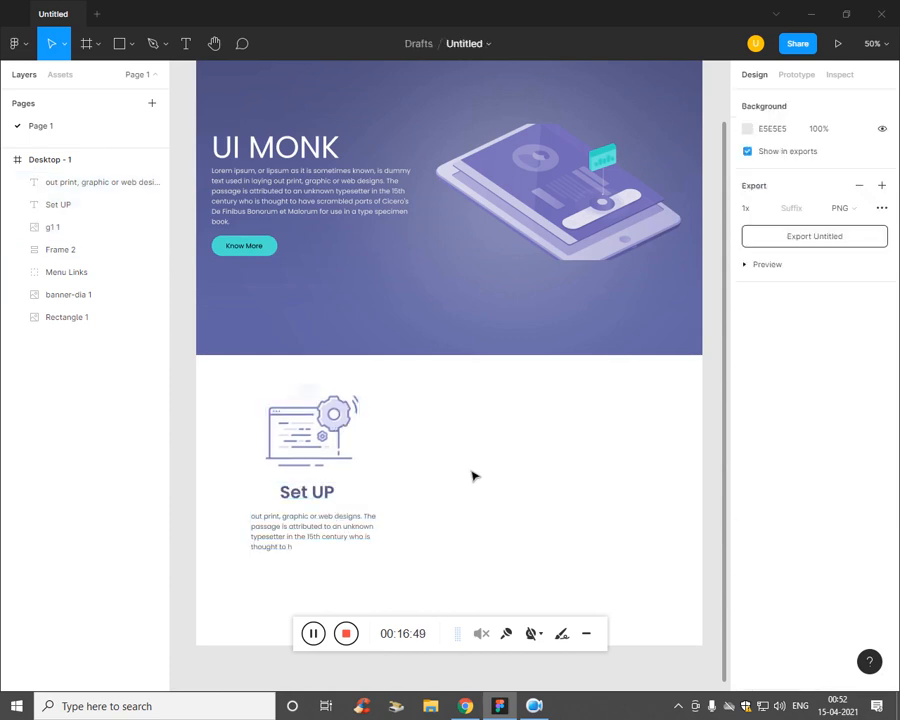
click(350, 460)
drag(371, 490, 352, 469)
key(alt+Tab)
key(alt+Tab)
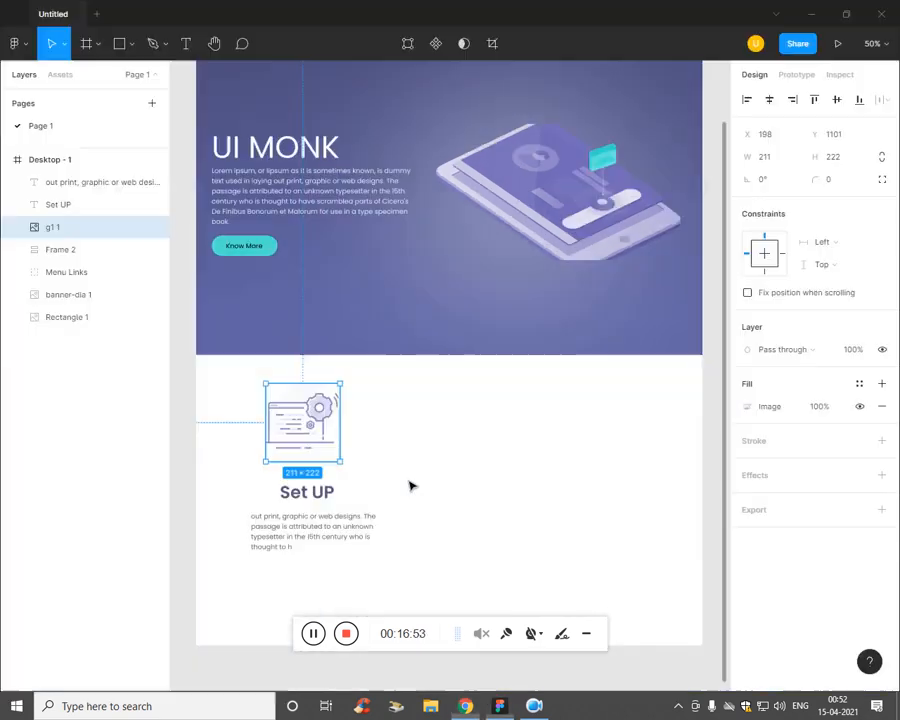
drag(344, 464, 332, 448)
Step: Reduce the Set UP heading size and fill it with the banner's purple 777AB1
click(335, 496)
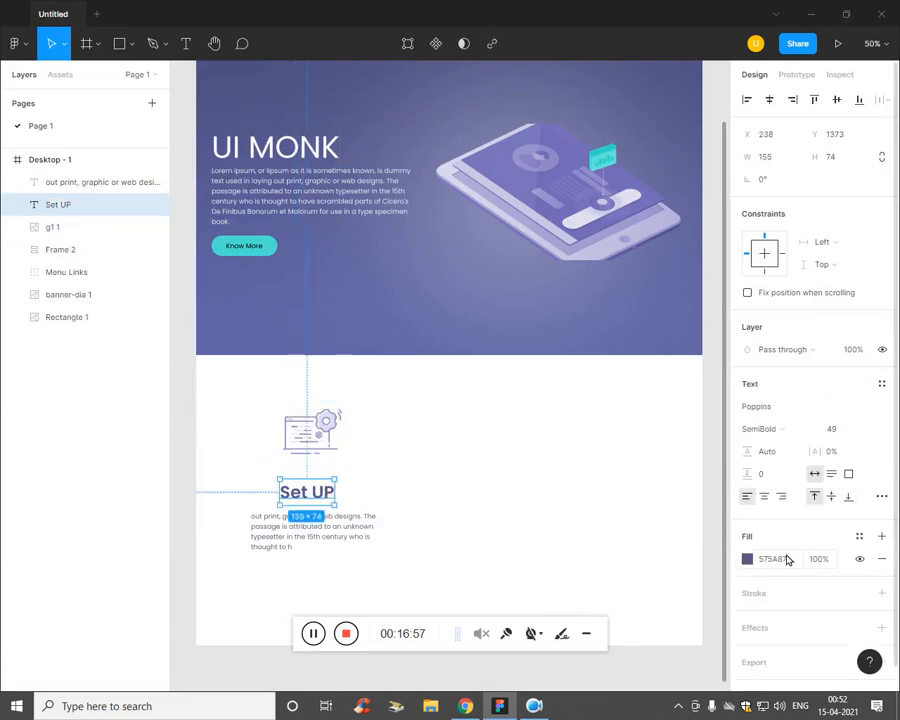
click(840, 430)
key(Down)
key(Down)
key(Down)
key(Down)
key(Down)
key(Down)
key(Down)
key(Down)
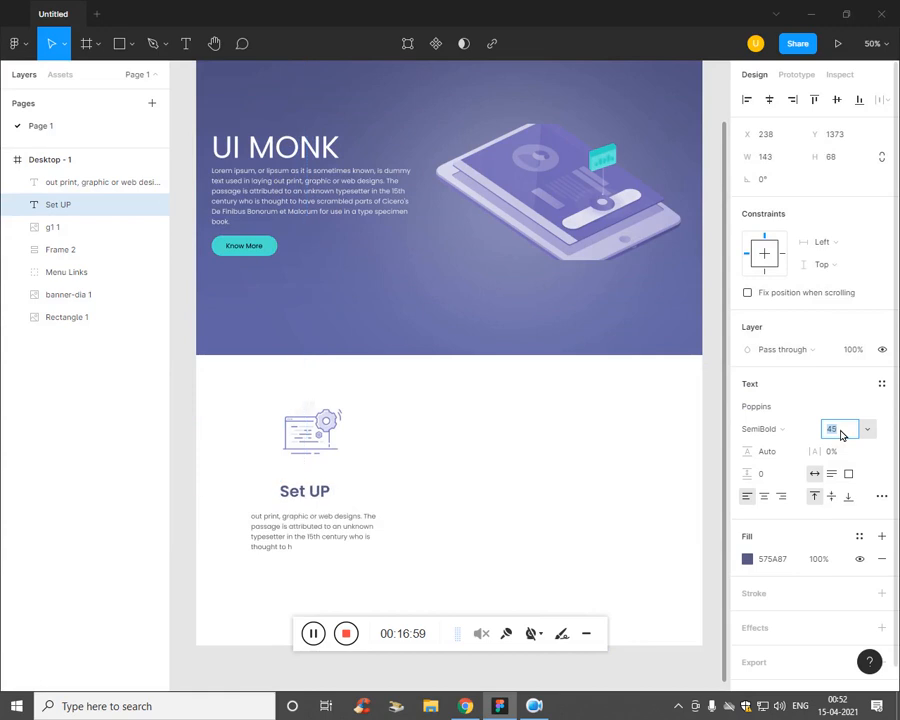
key(alt+Tab)
key(alt+Tab)
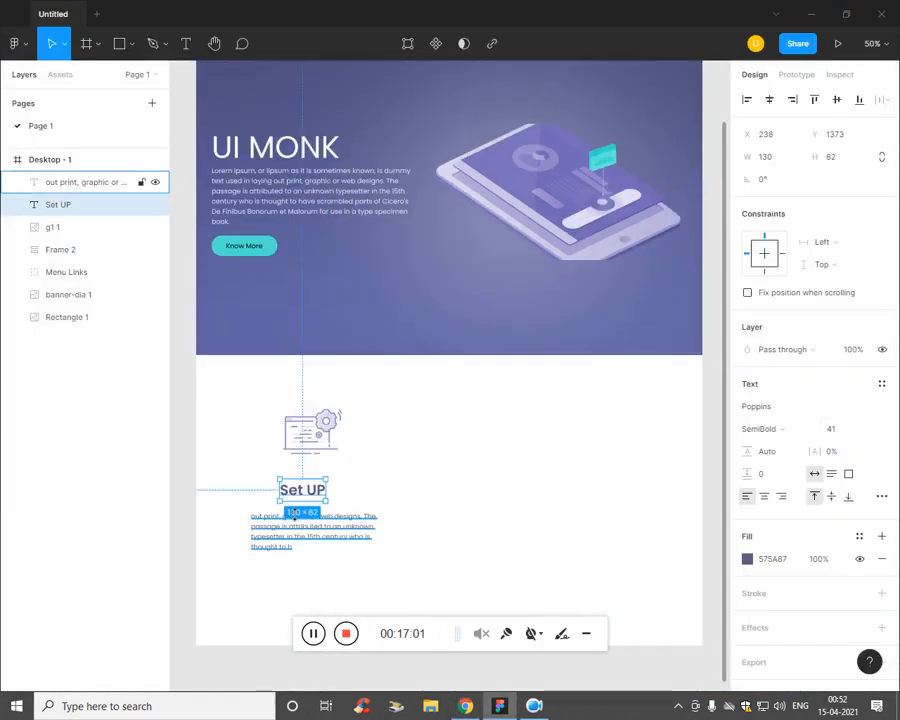
click(747, 559)
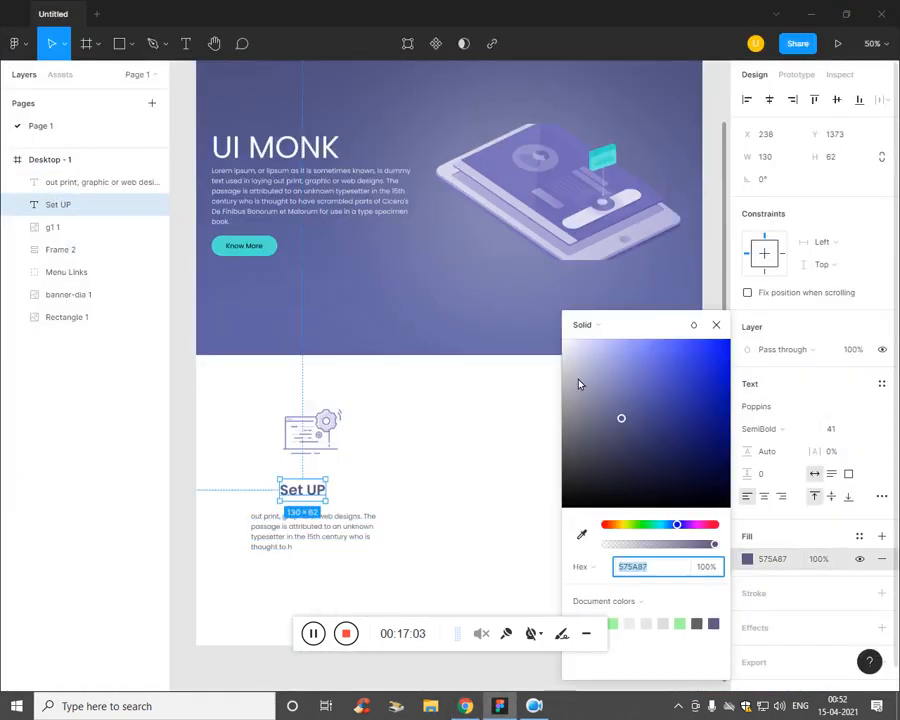
click(582, 534)
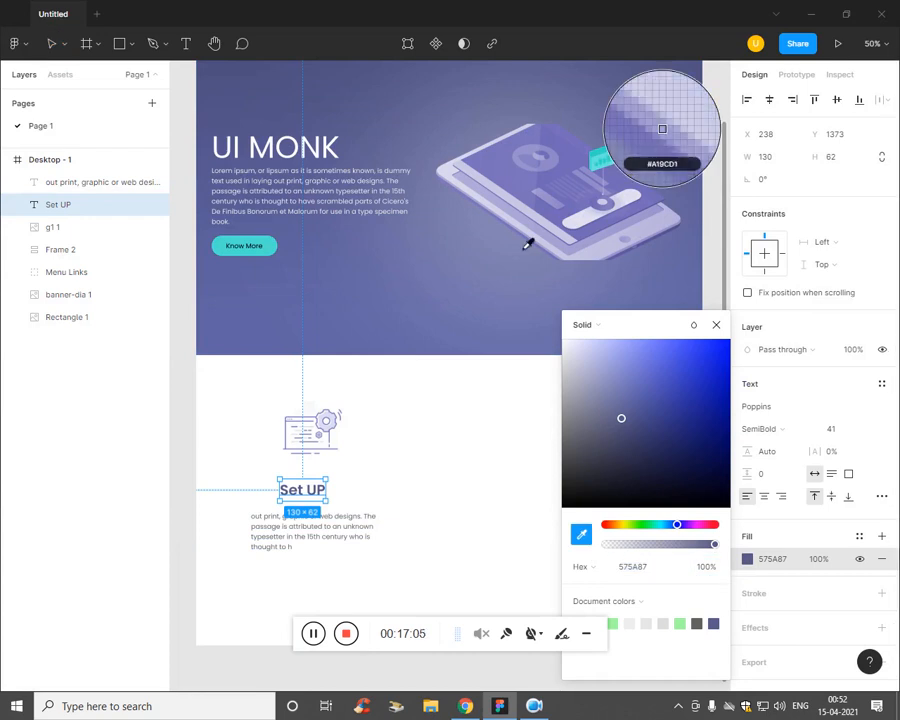
click(477, 299)
click(532, 535)
click(662, 551)
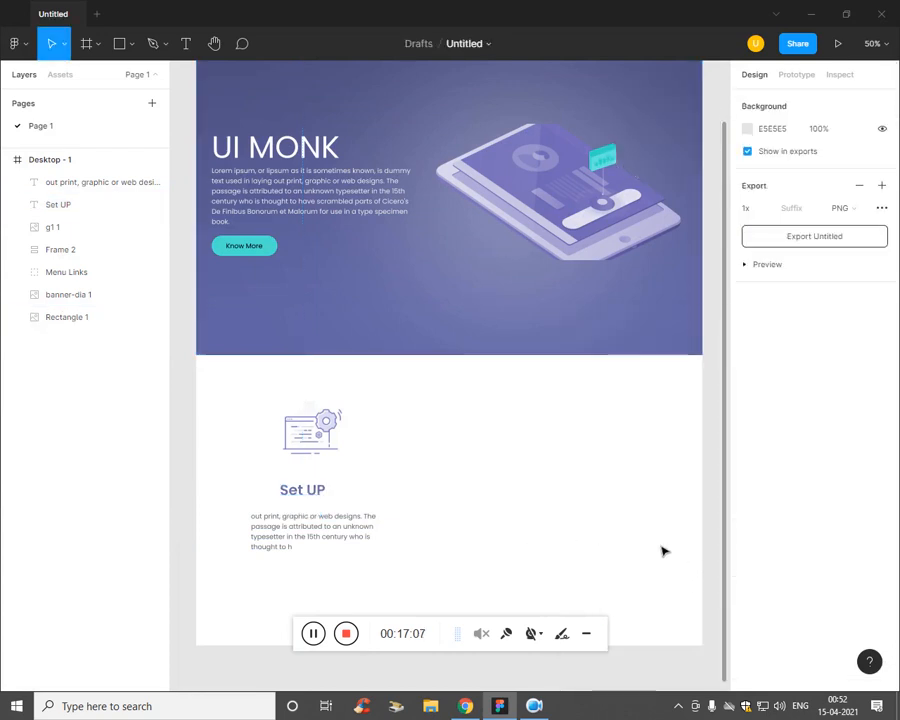
Step: Move Set UP under the icon, make it size 48, and enlarge the gear to about 231×243
drag(300, 492, 328, 488)
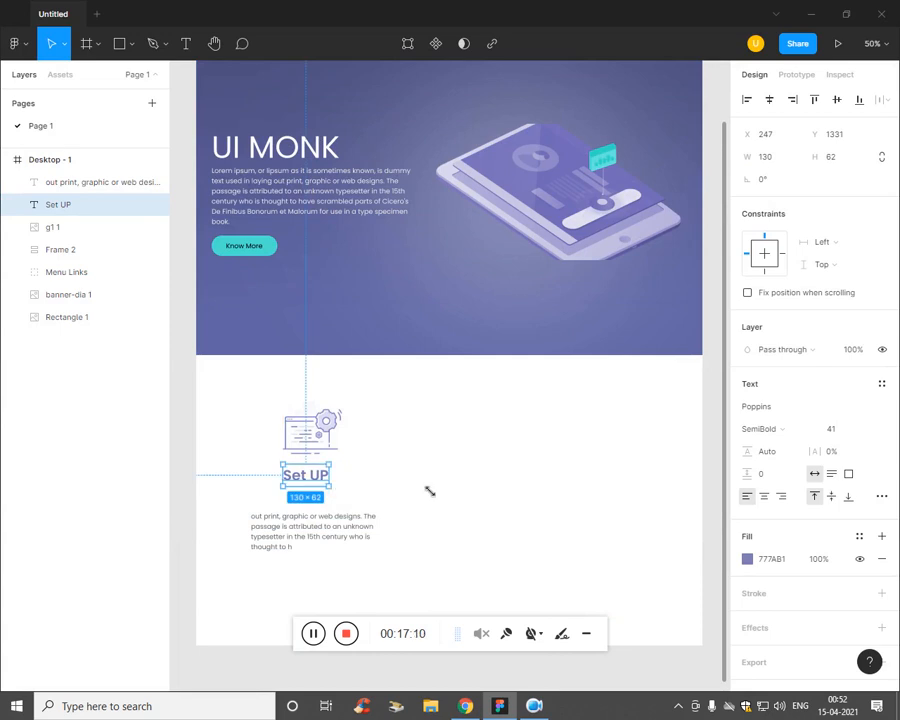
click(848, 430)
key(Up)
key(Up)
key(Up)
key(Up)
key(Up)
key(Up)
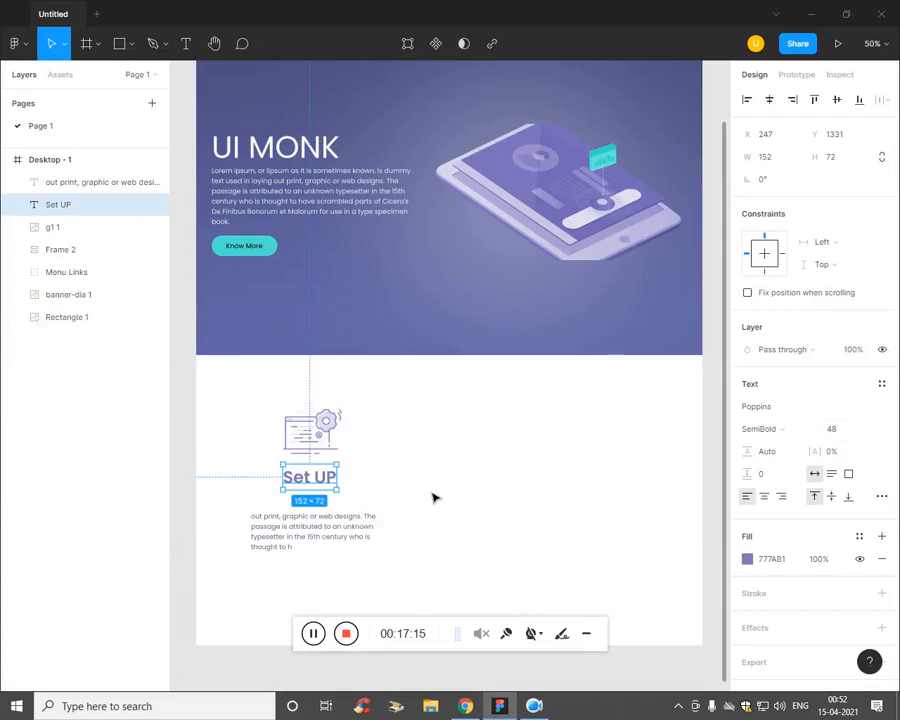
click(338, 457)
mouse_move(354, 474)
mouse_down()
mouse_move(374, 484)
mouse_move(342, 438)
mouse_move(347, 458)
mouse_up()
click(353, 522)
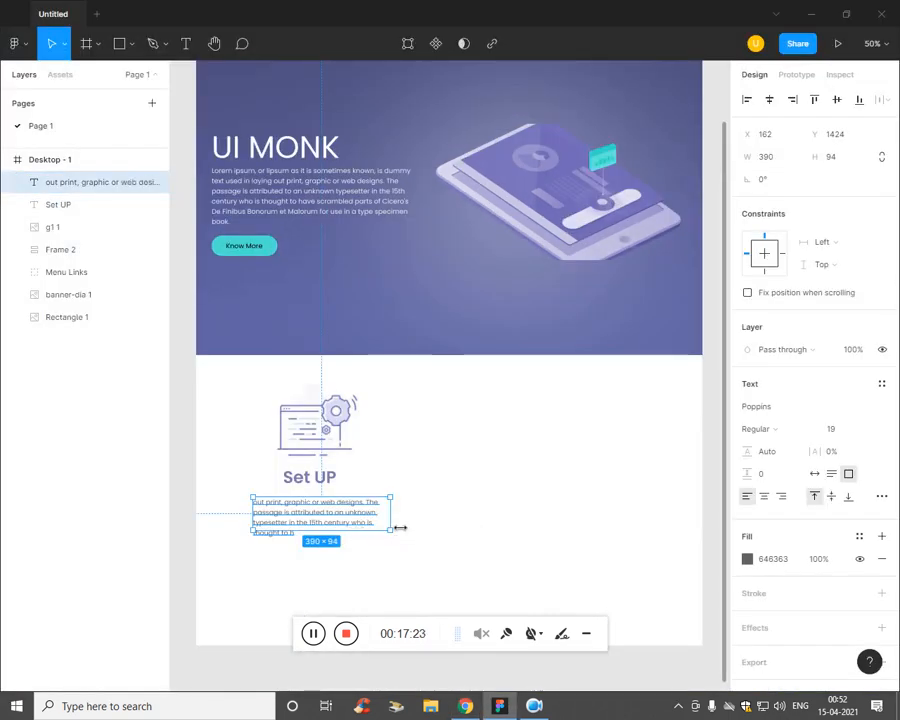
Step: Narrow the paragraph to 345 wide, keep it left-aligned, and heighten its box to 128
mouse_move(398, 527)
mouse_down()
mouse_move(350, 520)
mouse_move(392, 526)
mouse_up()
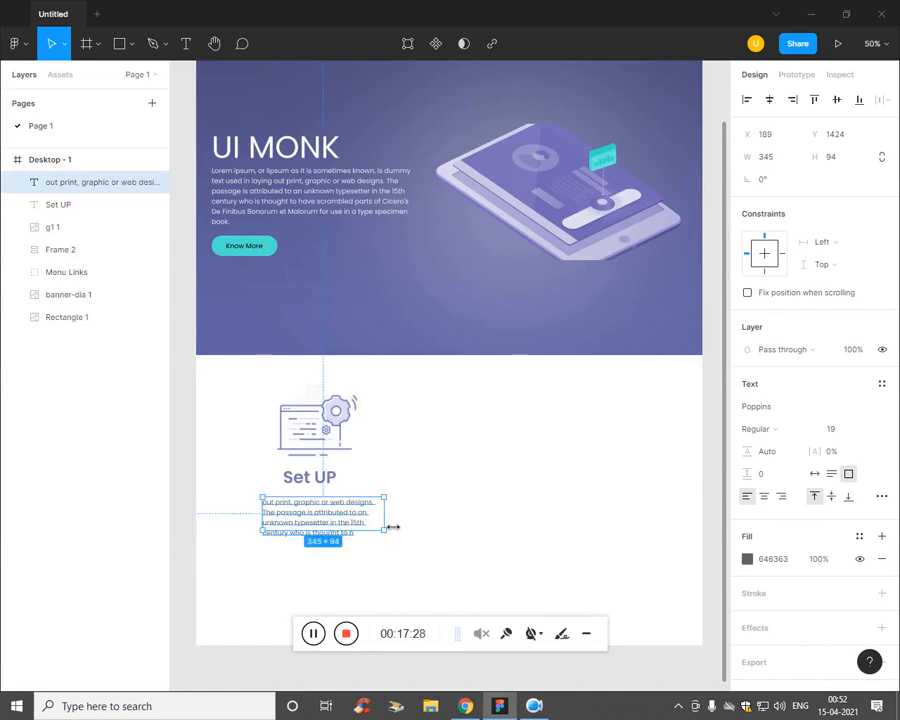
click(764, 498)
click(783, 498)
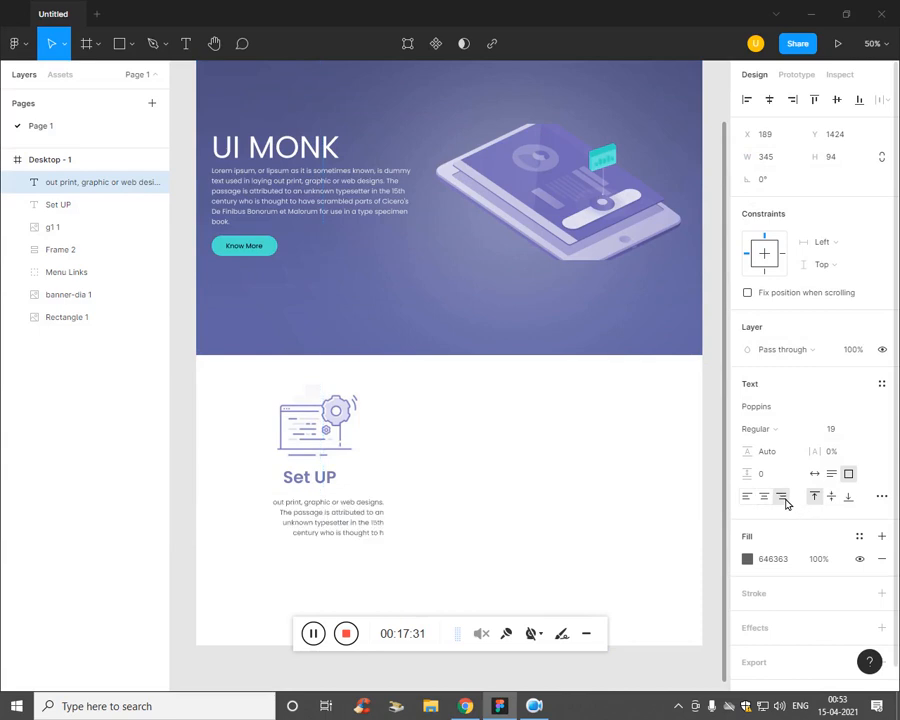
click(746, 497)
drag(323, 524, 340, 510)
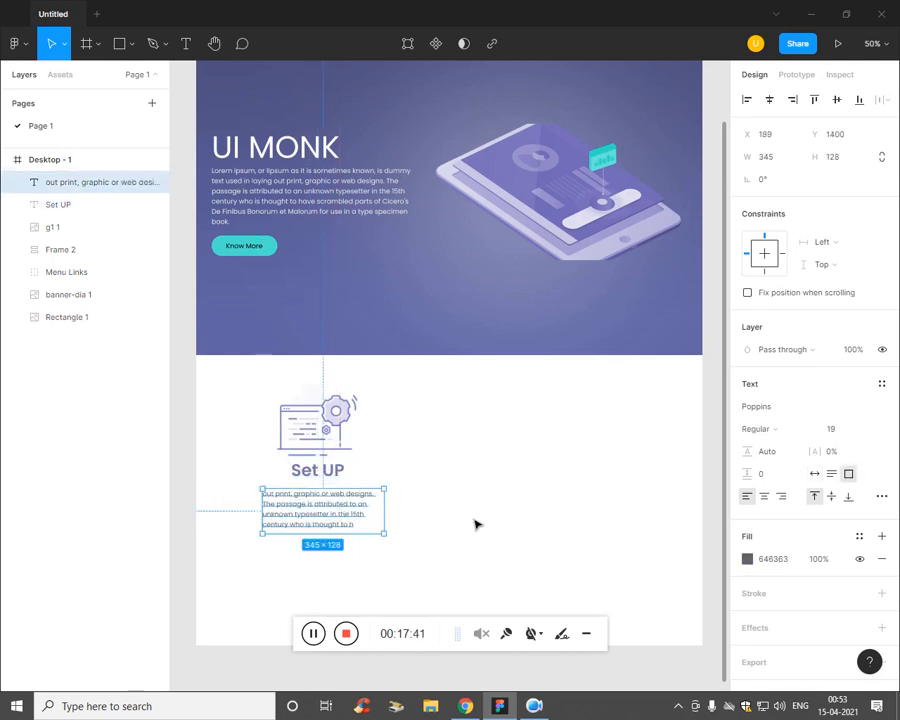
click(476, 524)
drag(237, 397, 390, 555)
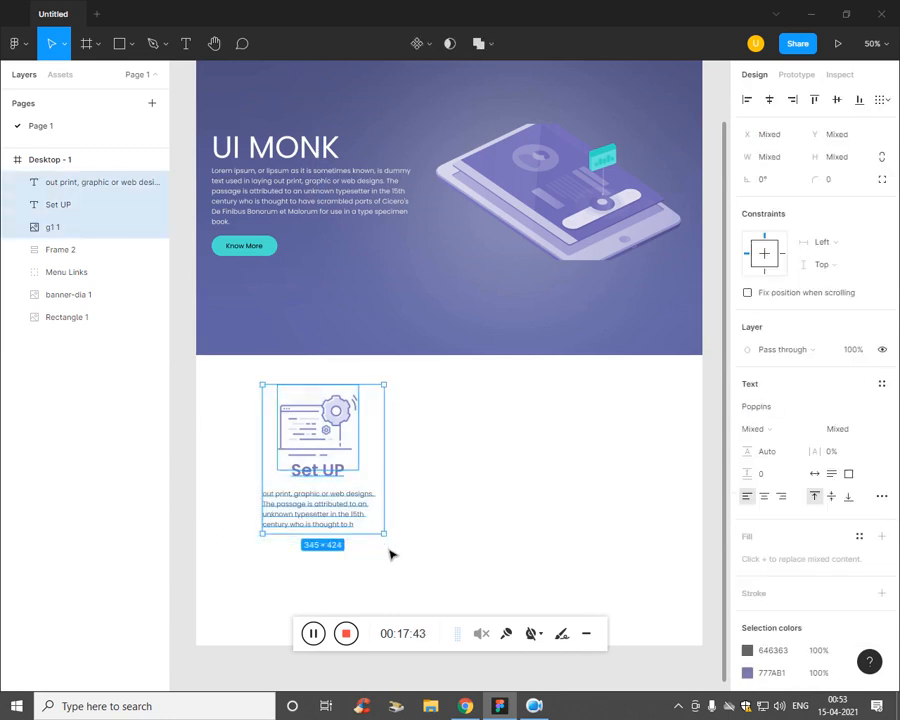
Step: Group the Set UP card with Ctrl+G and duplicate it into Group 3 and Group 4
key(ctrl+g)
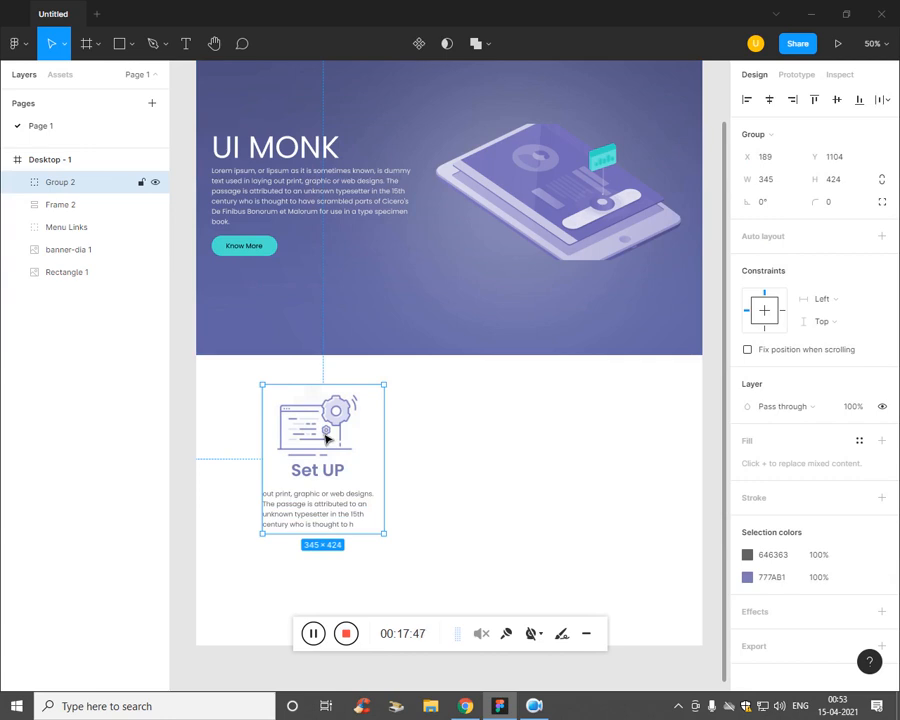
key(ctrl+d)
drag(334, 446, 578, 476)
key(ctrl+d)
key(ctrl+z)
Step: Arrange the three card groups evenly and centre them across the section
key(ctrl+minus)
click(467, 470)
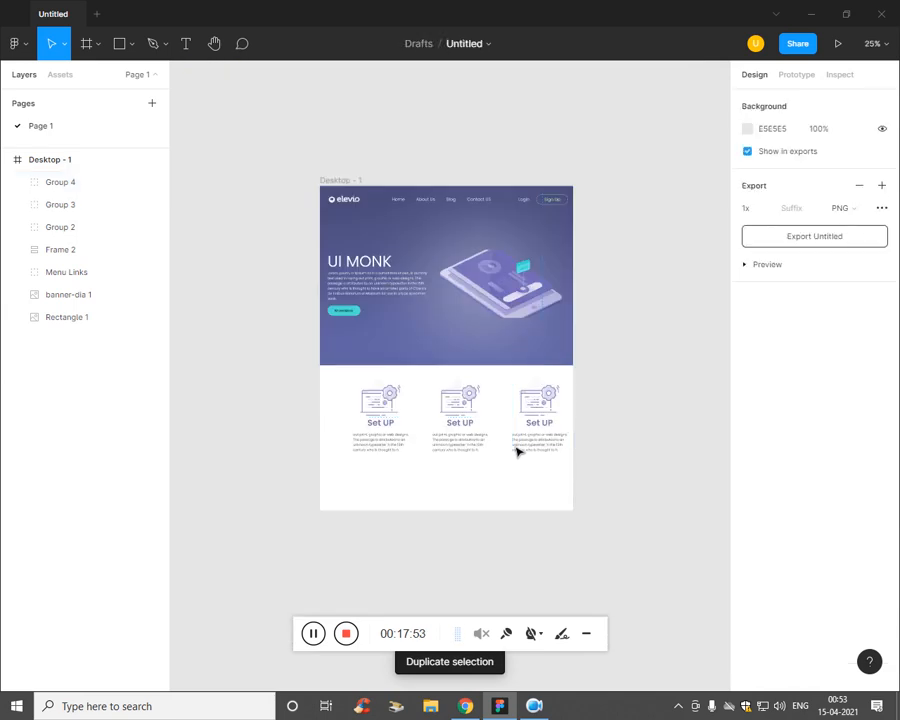
click(517, 446)
shift+click(86, 229)
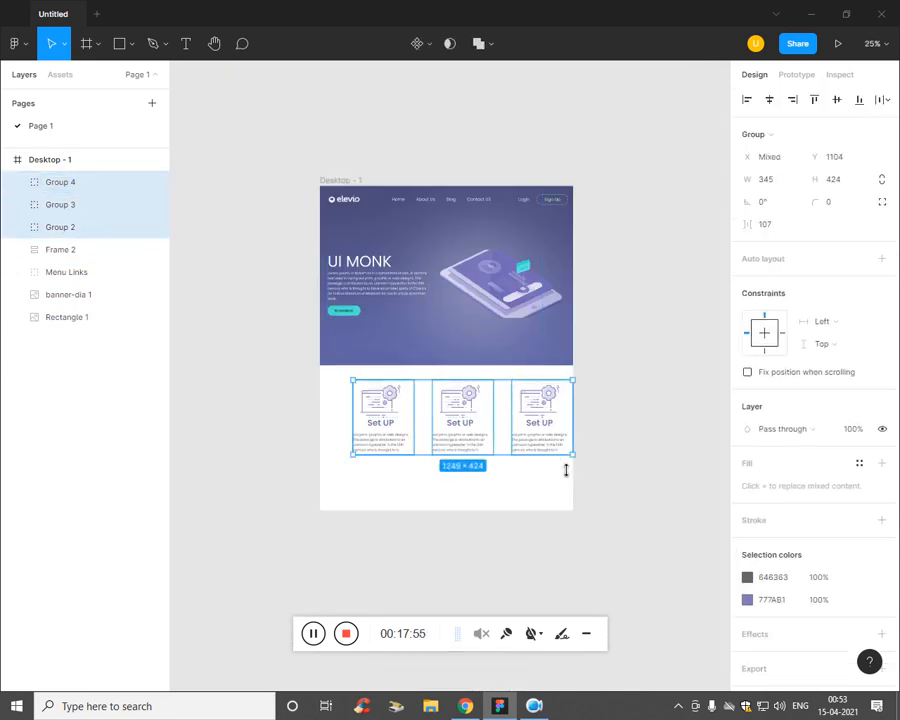
drag(574, 457, 513, 448)
key(ctrl+z)
click(532, 515)
key(ctrl+z)
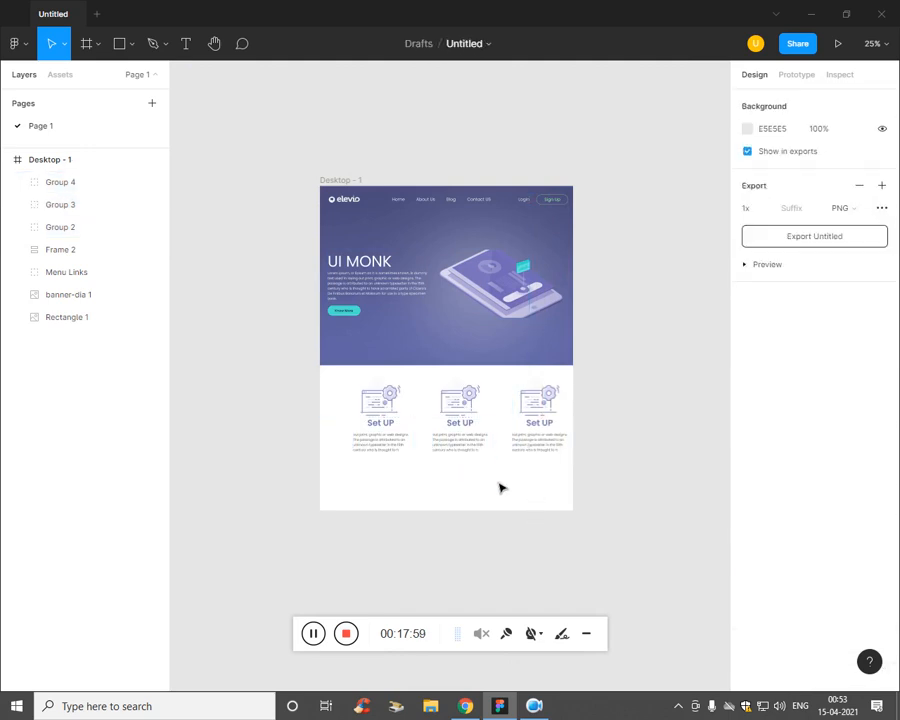
drag(595, 481, 313, 380)
drag(436, 422, 427, 424)
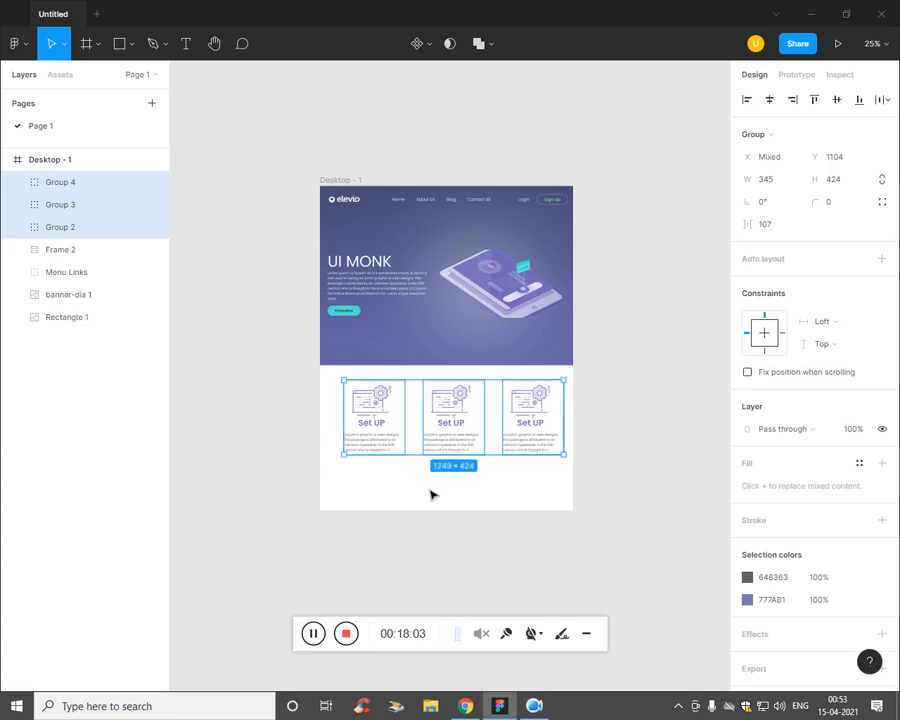
Step: Zoom back to 50% and check the spacing of the three Set UP cards
click(432, 494)
key(ctrl+plus)
click(479, 480)
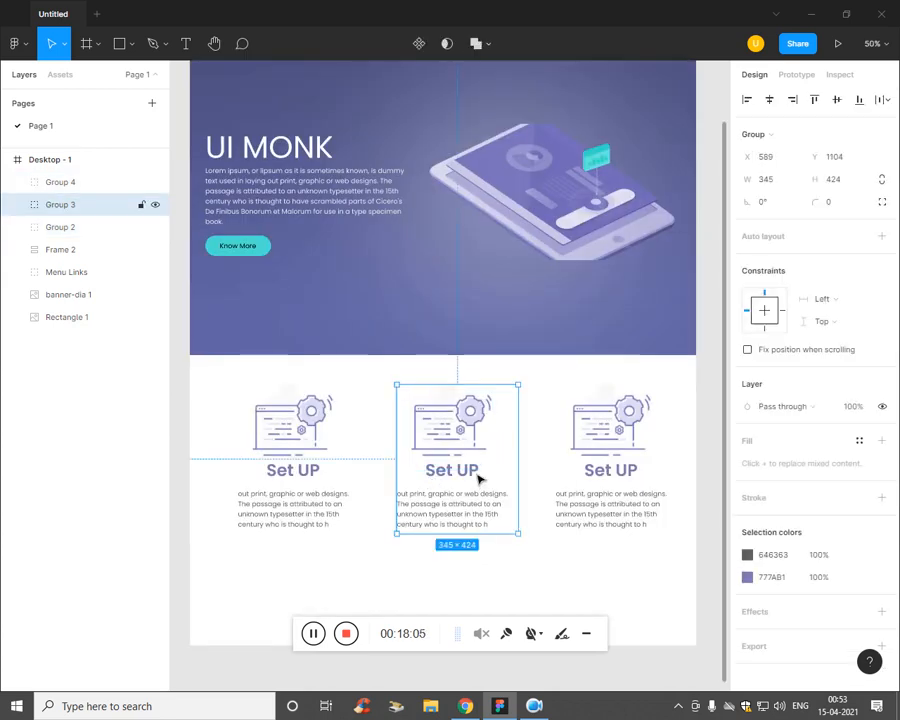
click(39, 434)
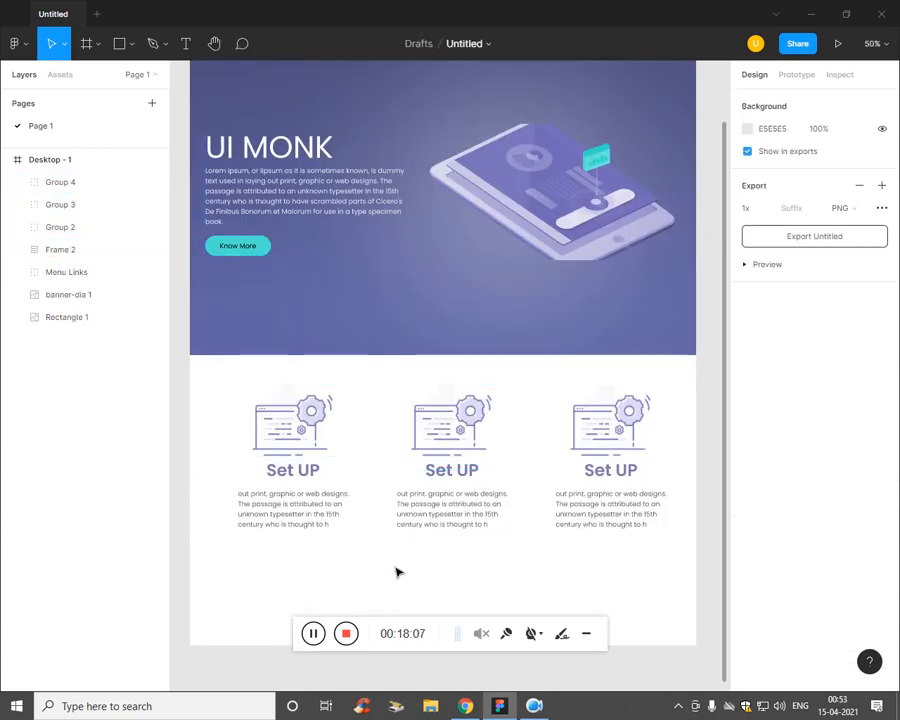
key(ctrl+minus)
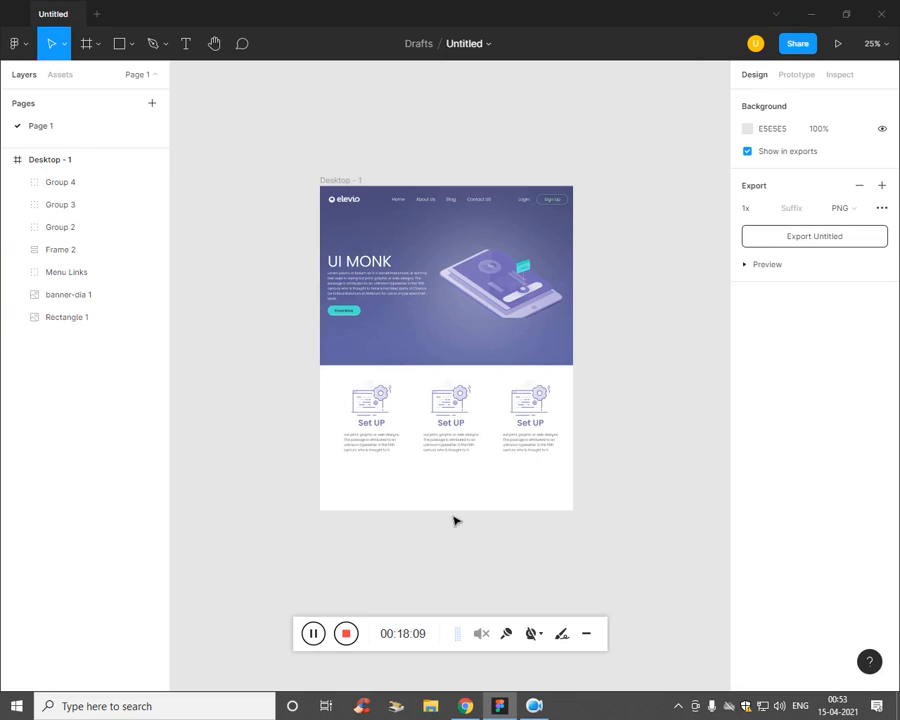
key(ctrl+plus)
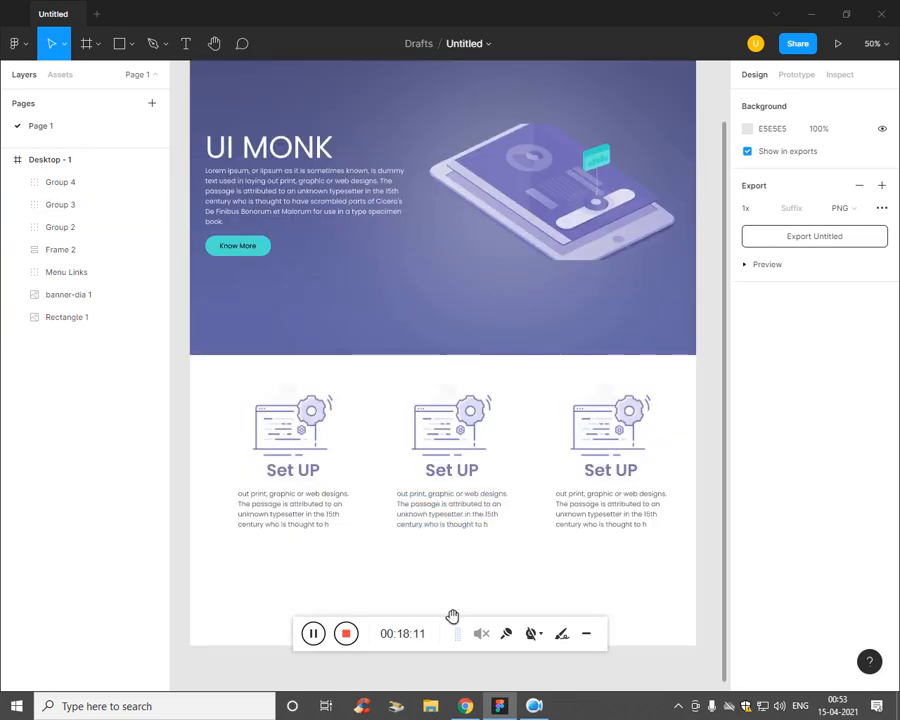
drag(454, 612, 445, 382)
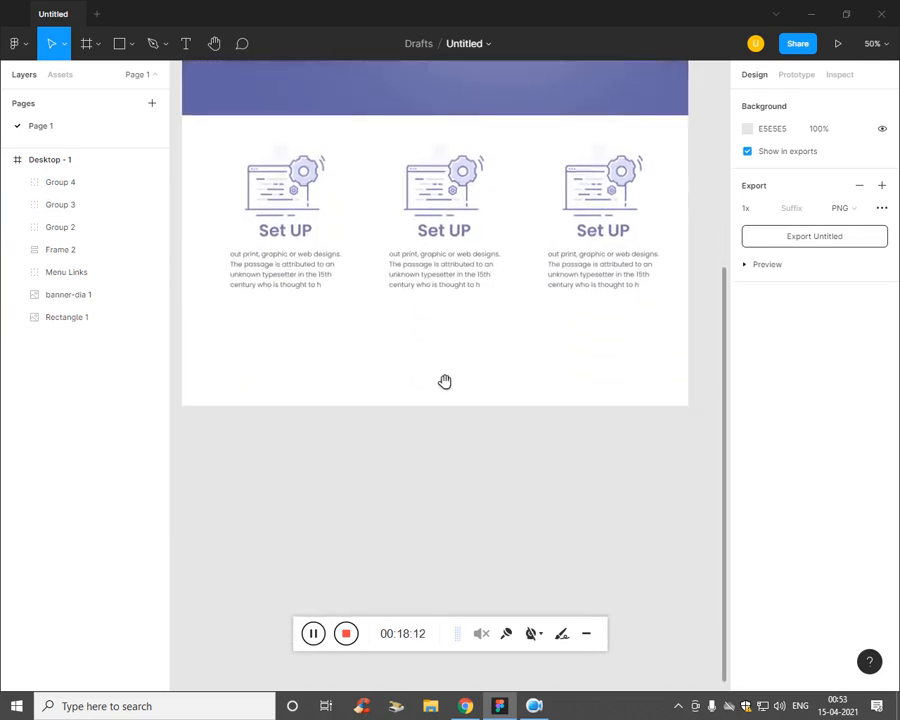
Step: Extend the Desktop - 1 page frame downward to 2386 tall
click(40, 162)
drag(461, 416, 466, 598)
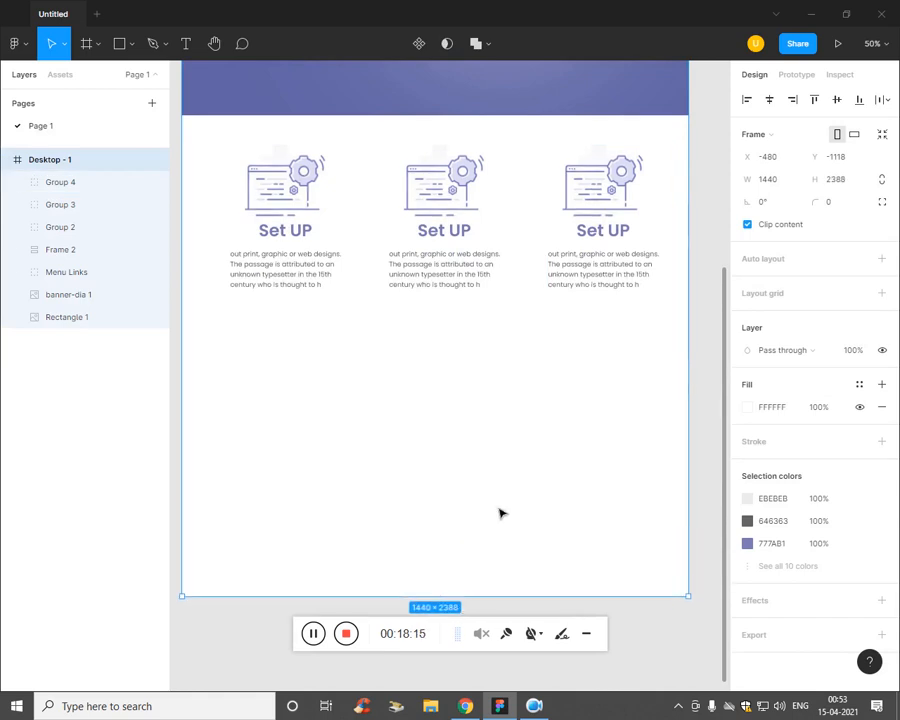
click(646, 516)
Step: Compare the Figma design against the reference PDF in Chrome
key(alt+Tab)
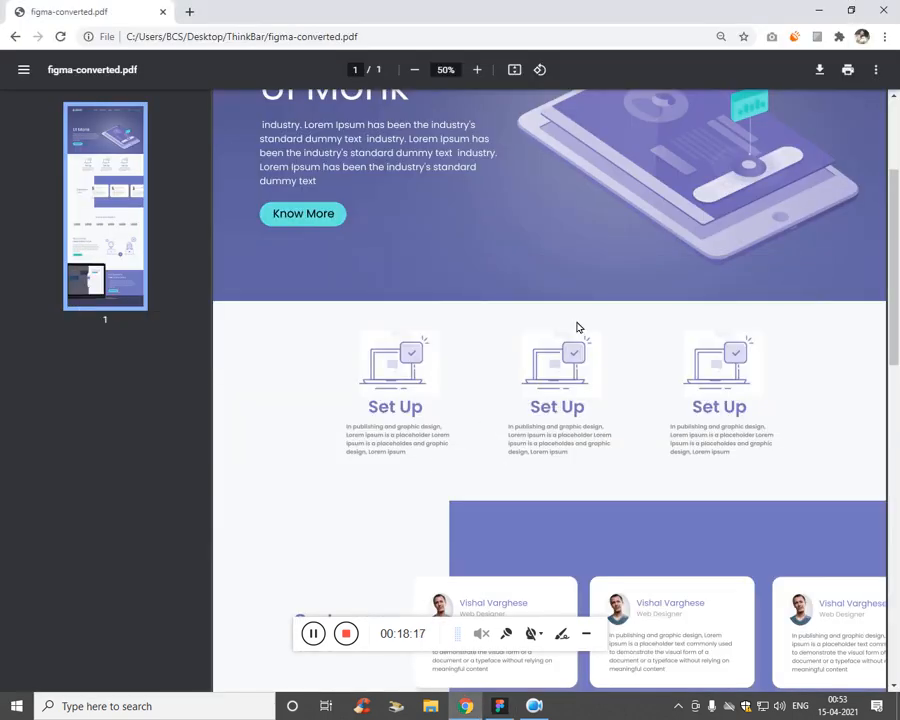
scroll(577, 327, down, 3)
scroll(600, 330, up, 2)
key(alt+Tab)
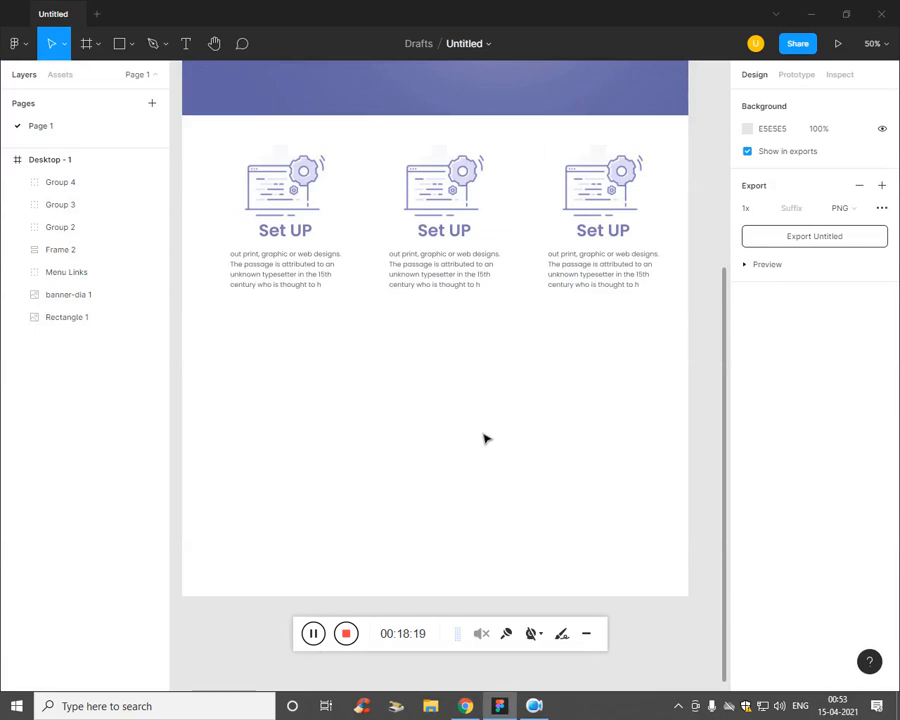
key(alt+Tab)
scroll(572, 236, up, 2)
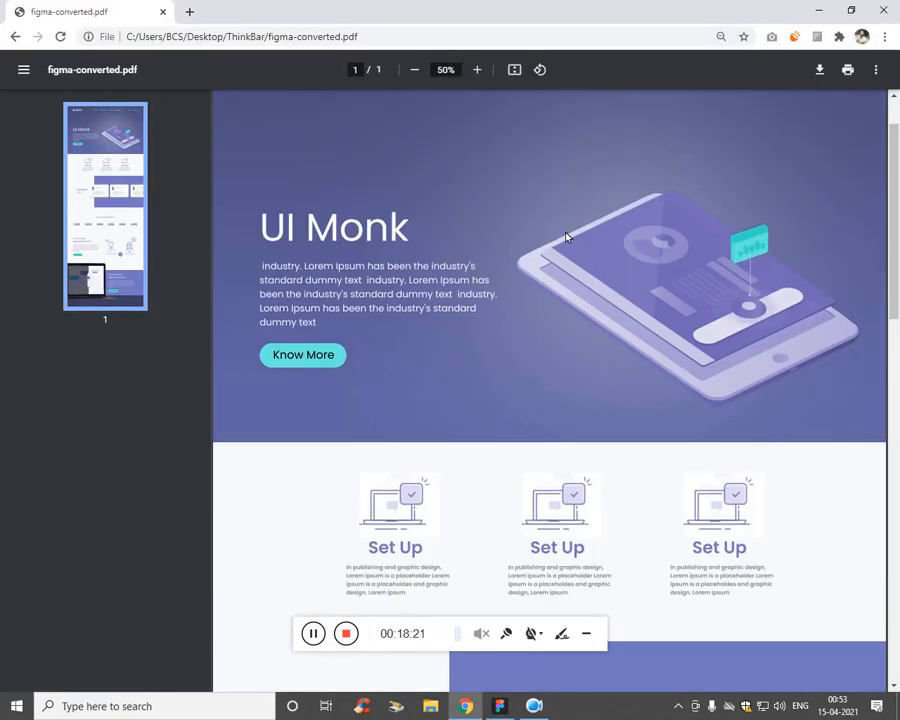
scroll(566, 235, down, 5)
key(alt+Tab)
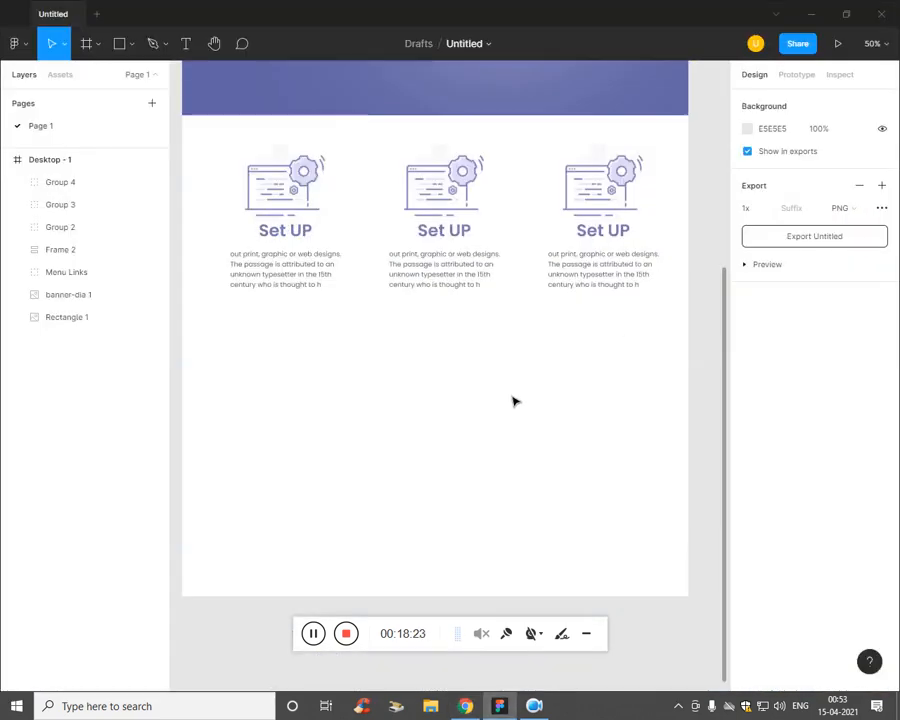
scroll(515, 401, up, 1)
key(alt+Tab)
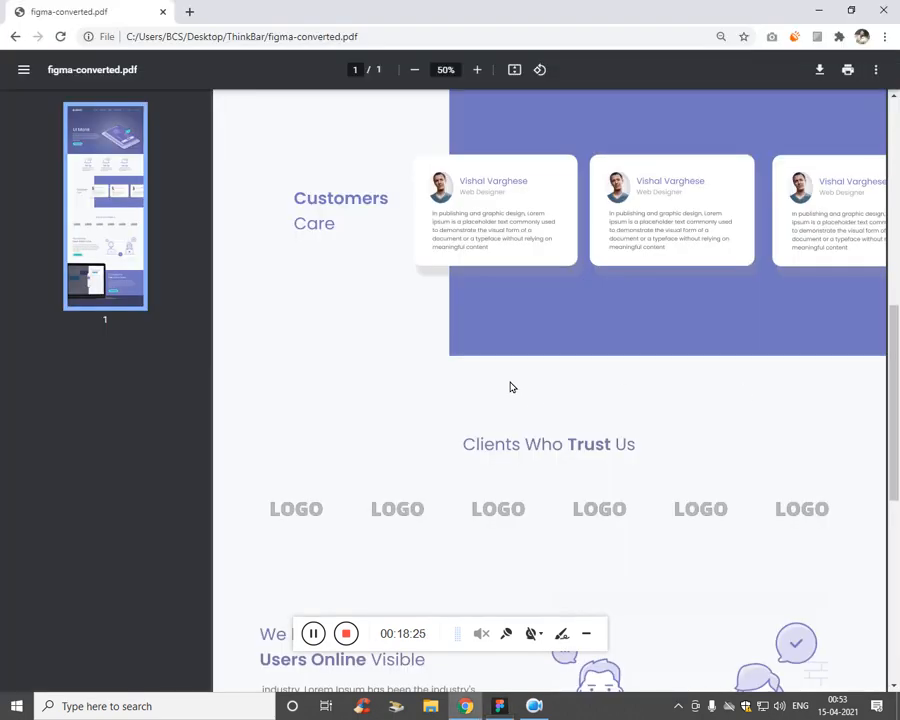
scroll(512, 390, up, 2)
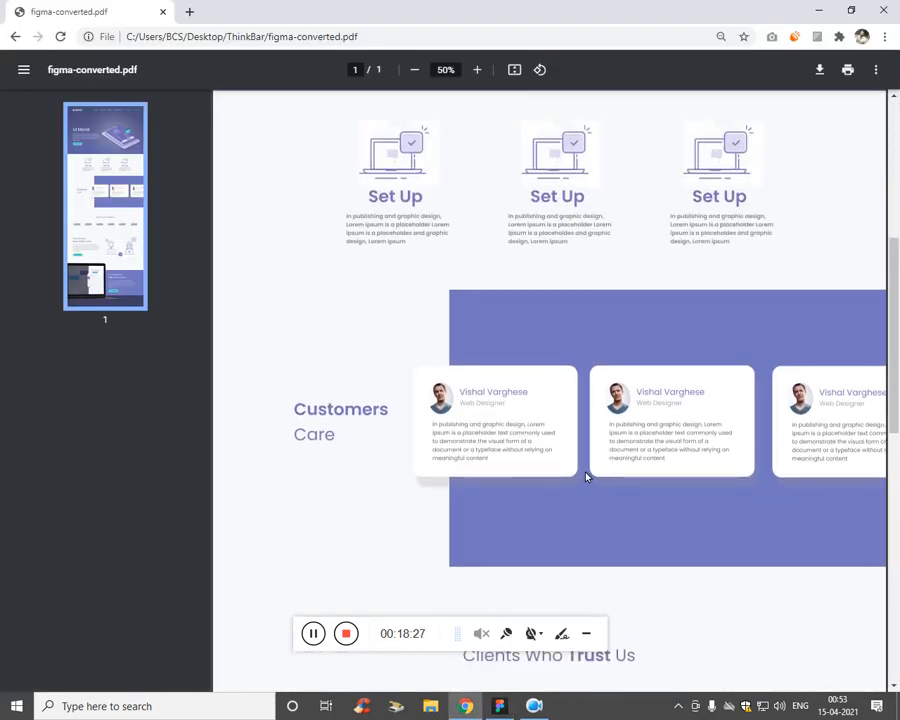
key(alt+Tab)
scroll(410, 348, down, 1)
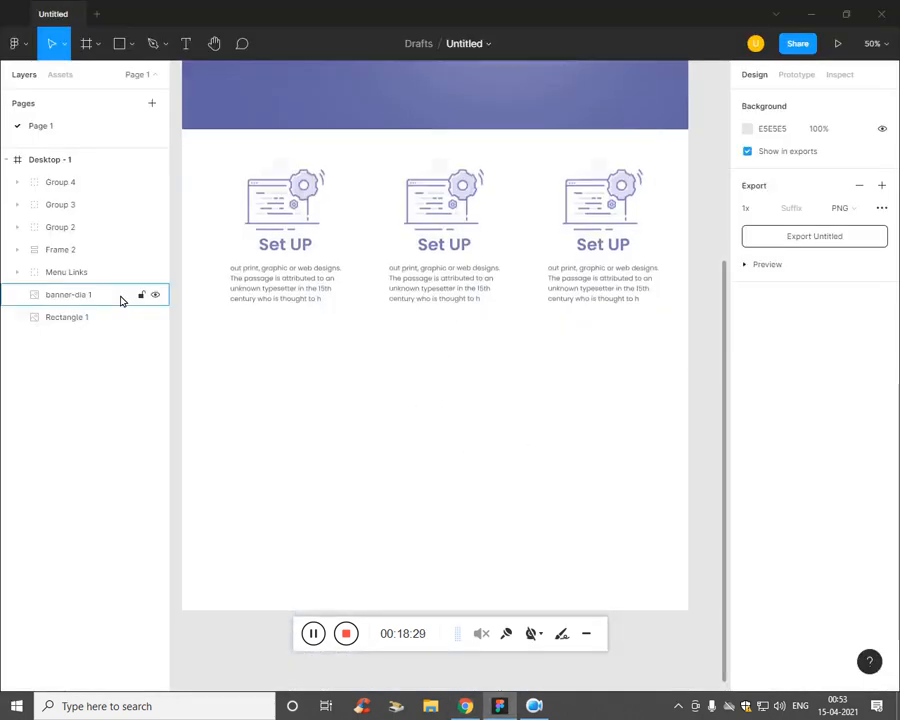
Step: Bring up the shape tools dropdown in the Figma toolbar
click(99, 49)
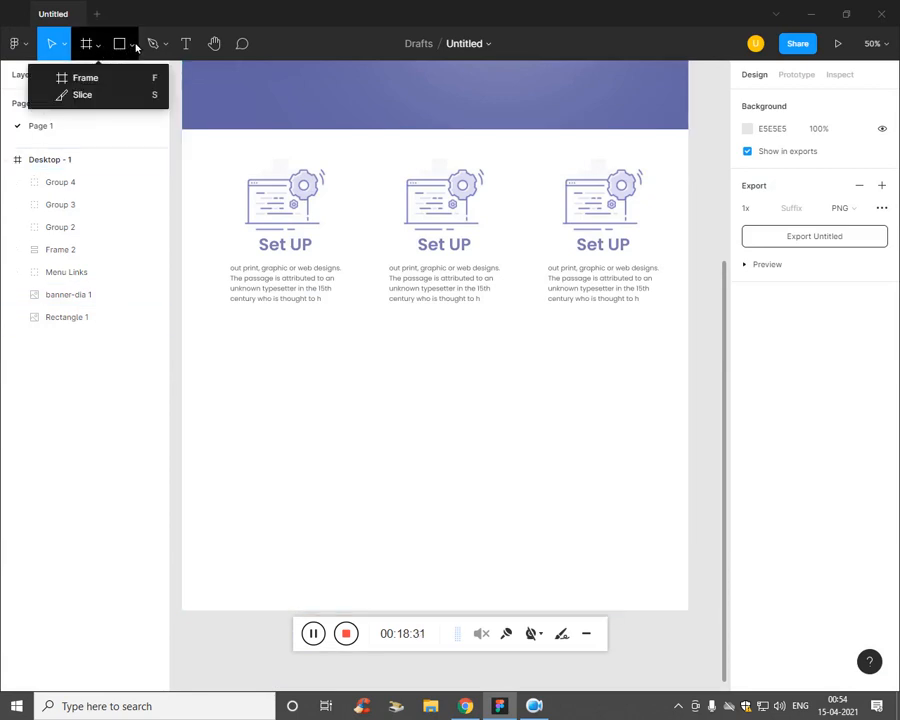
click(133, 46)
click(131, 50)
Step: Draw a full-width rectangle below the Set UP cards filled with the banner's purple 6B70AA
click(120, 78)
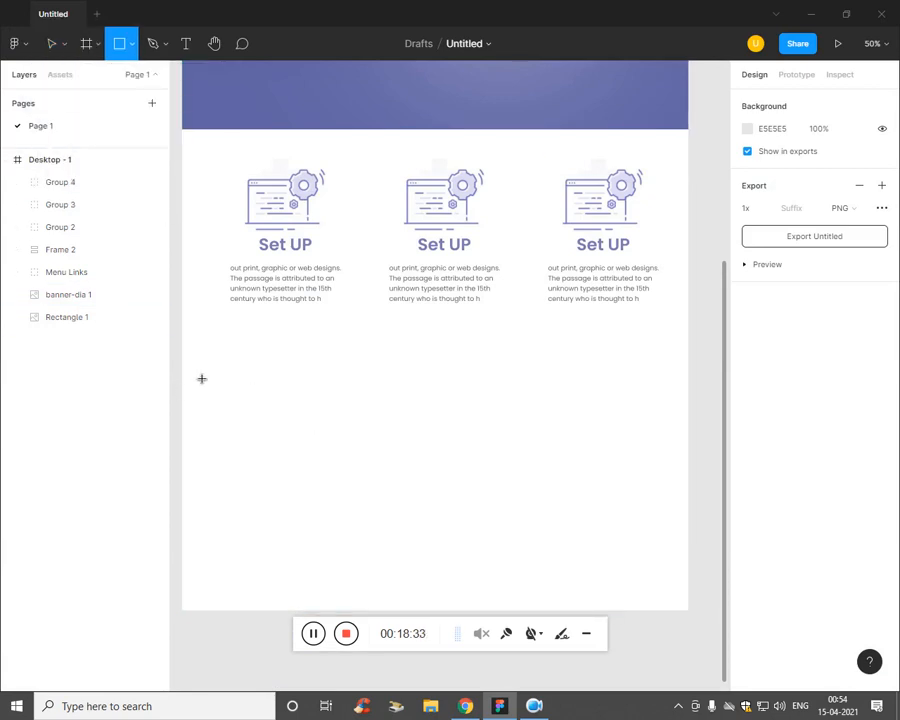
drag(186, 356, 688, 531)
click(747, 408)
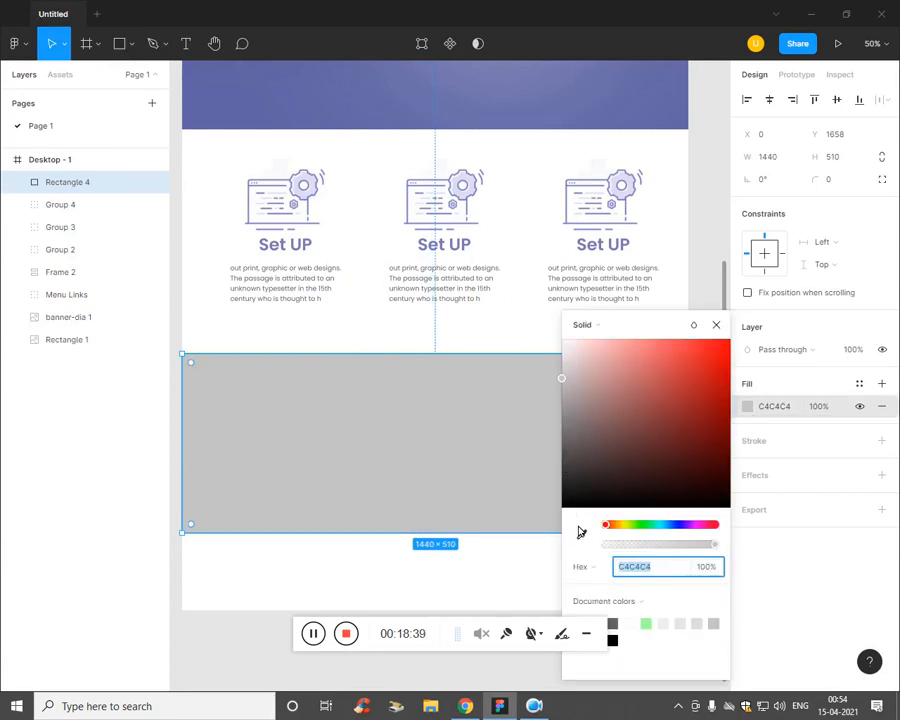
click(581, 533)
click(488, 112)
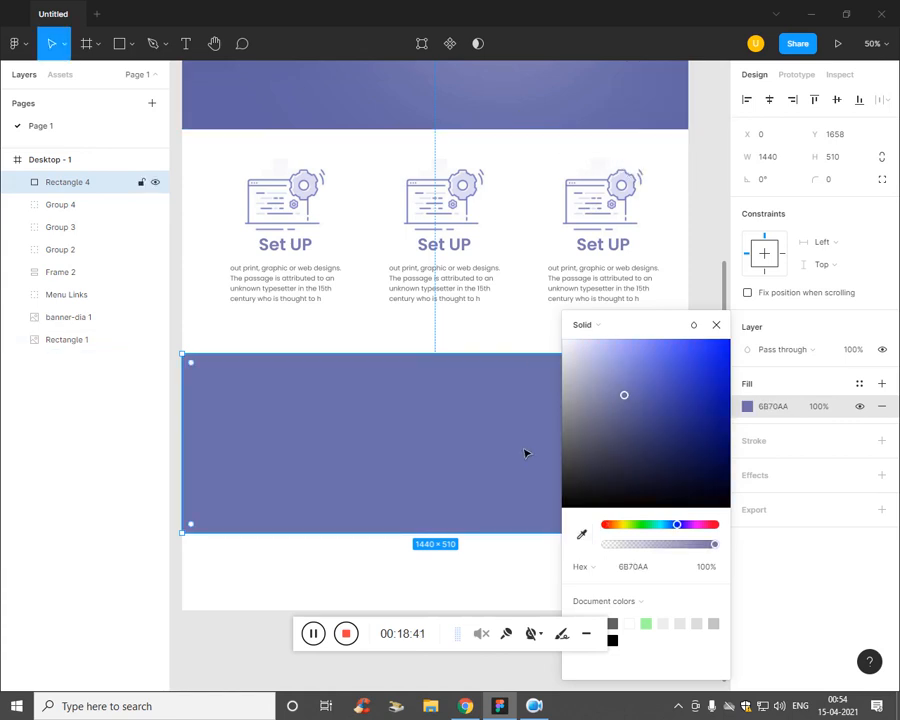
click(716, 325)
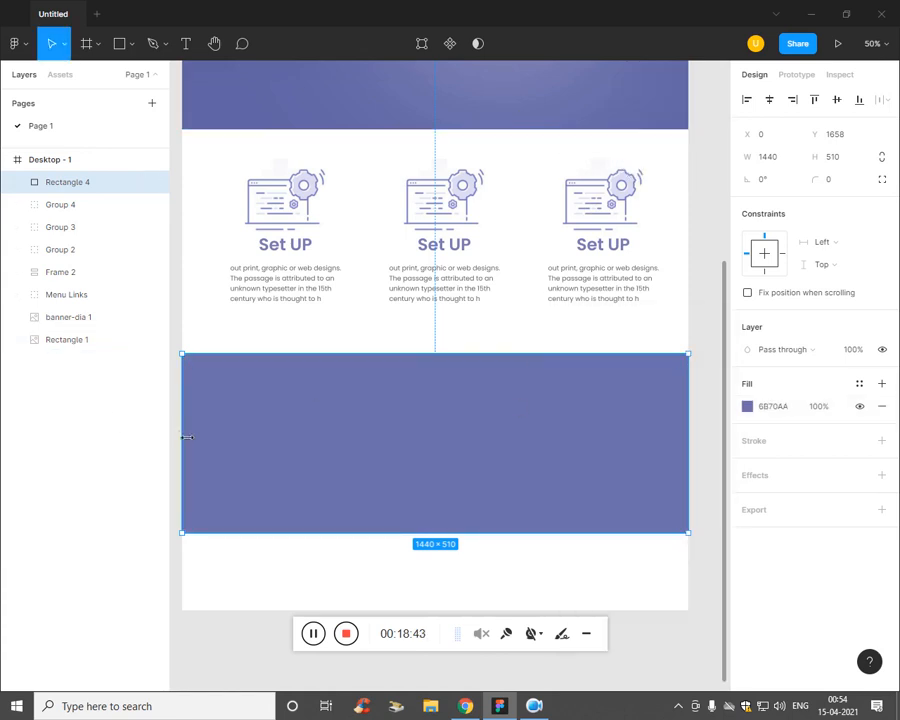
Step: Pull the rectangle's left edge in to width 982 and compare with the PDF
drag(194, 437, 343, 440)
click(301, 457)
key(alt+Tab)
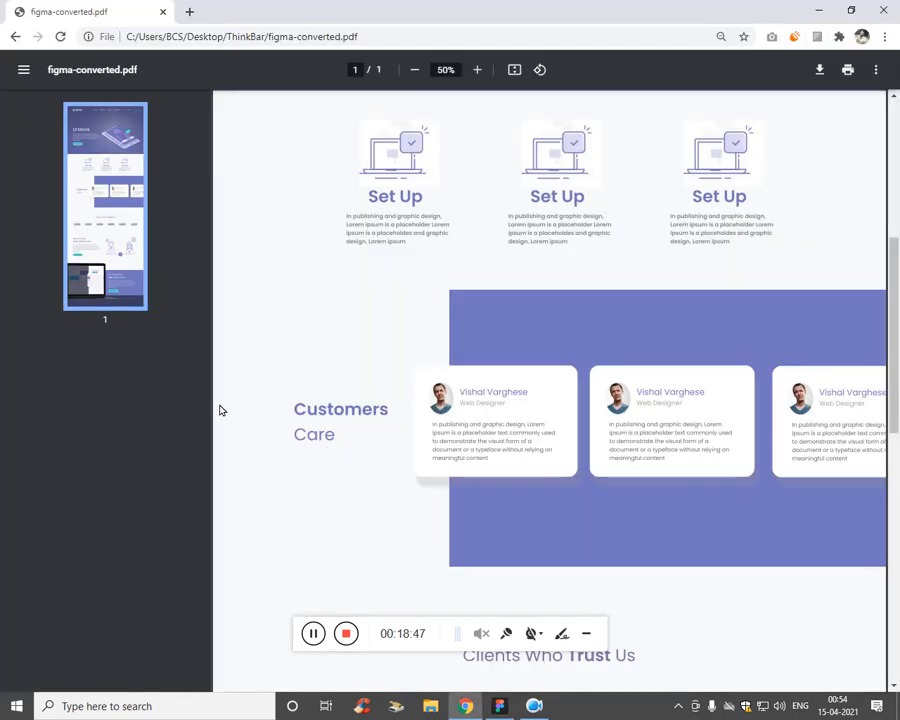
key(alt+Tab)
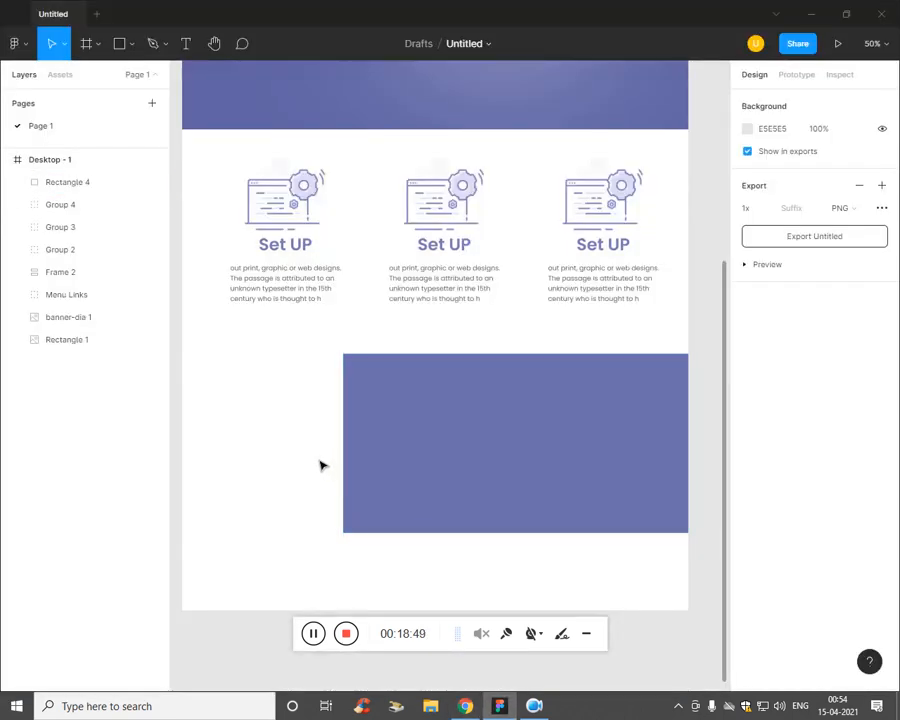
Step: Add a 'Customers Care' text at size 35 with the purple block's colour
key(t)
click(410, 429)
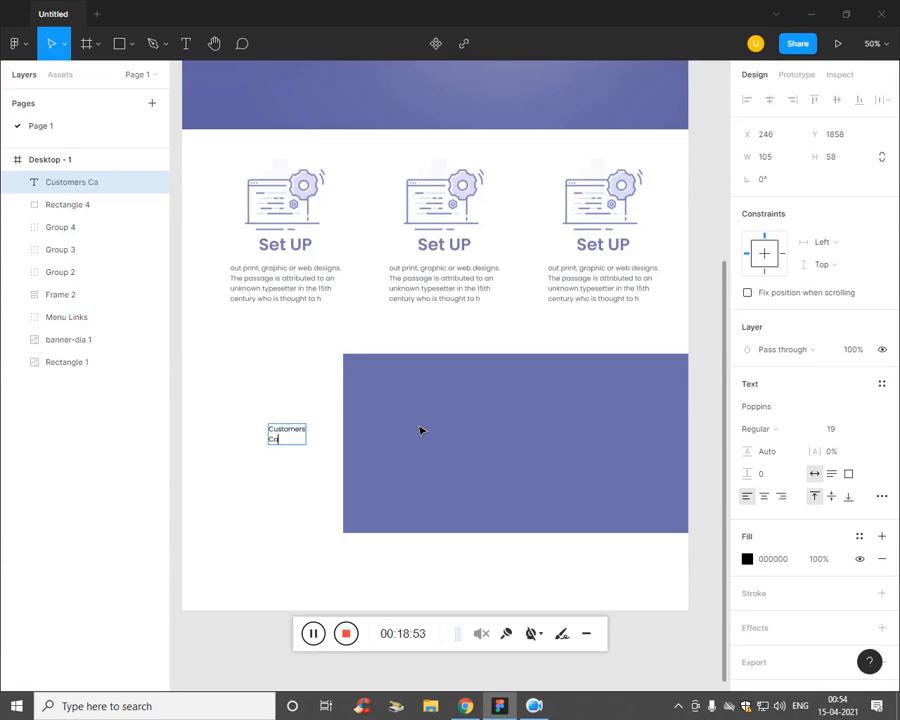
key(ctrl+a)
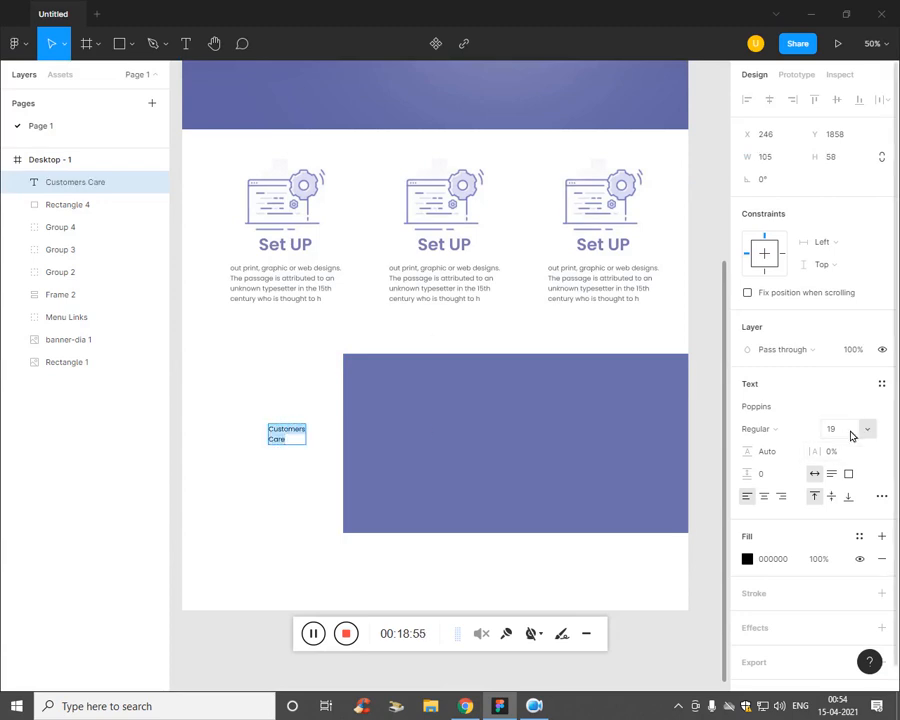
key(Up)
key(Up)
key(Up)
key(Up)
key(Up)
key(Up)
key(Up)
key(Up)
key(Up)
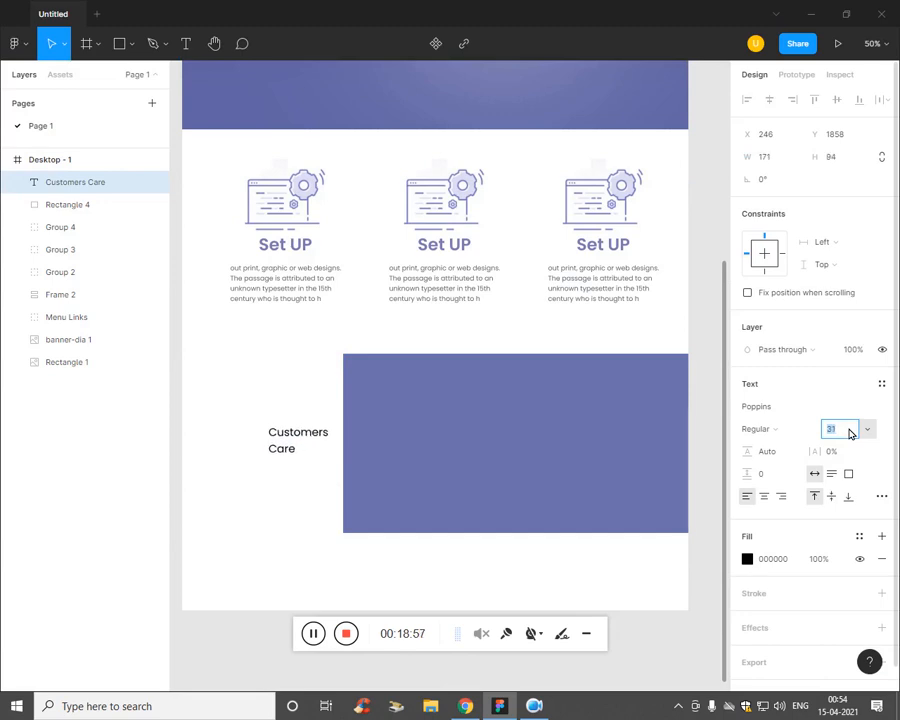
click(748, 559)
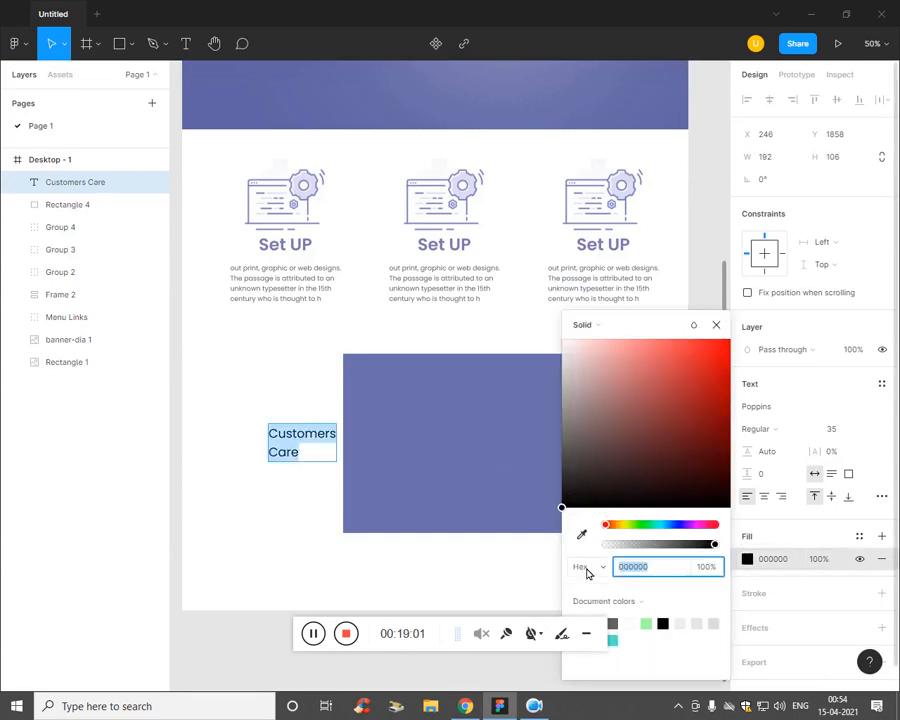
click(582, 534)
click(428, 495)
click(793, 575)
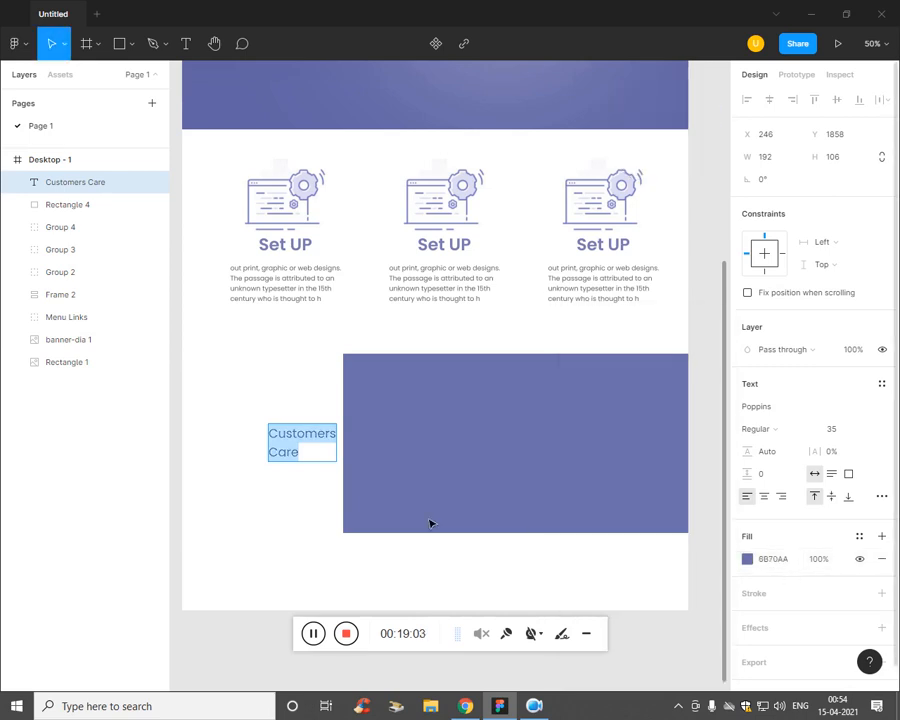
Step: Make the word 'Customers' SemiBold and move the heading further left
double_click(331, 447)
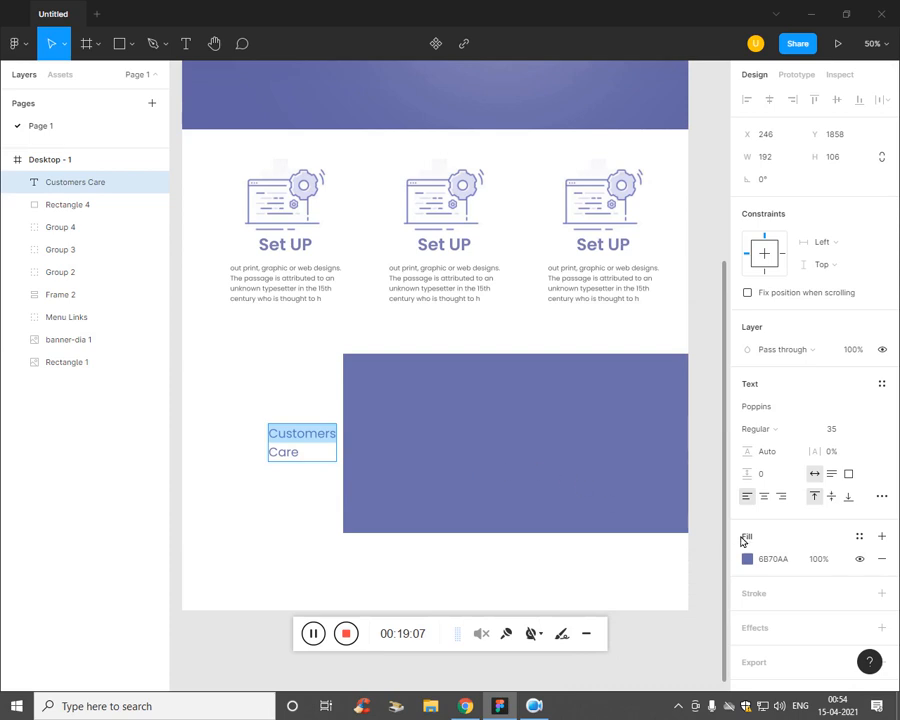
click(775, 428)
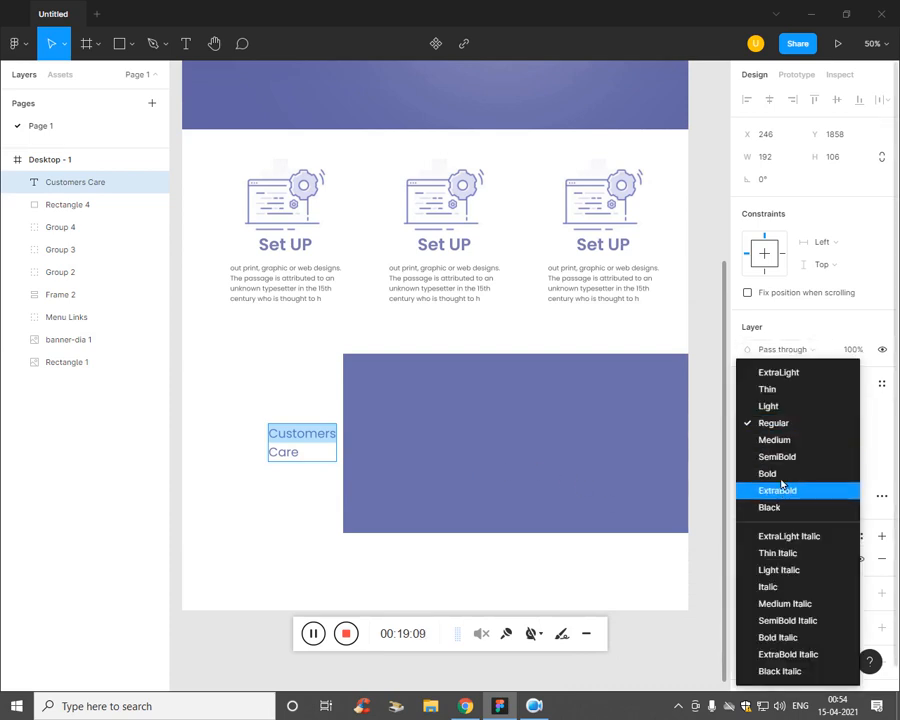
click(785, 457)
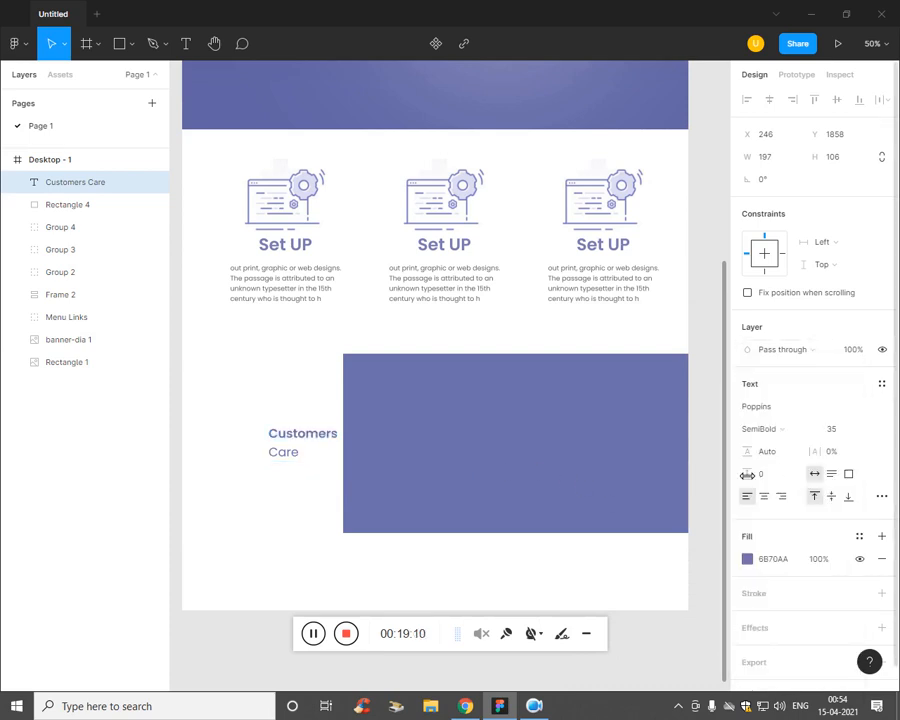
click(47, 428)
drag(287, 457, 247, 455)
click(251, 504)
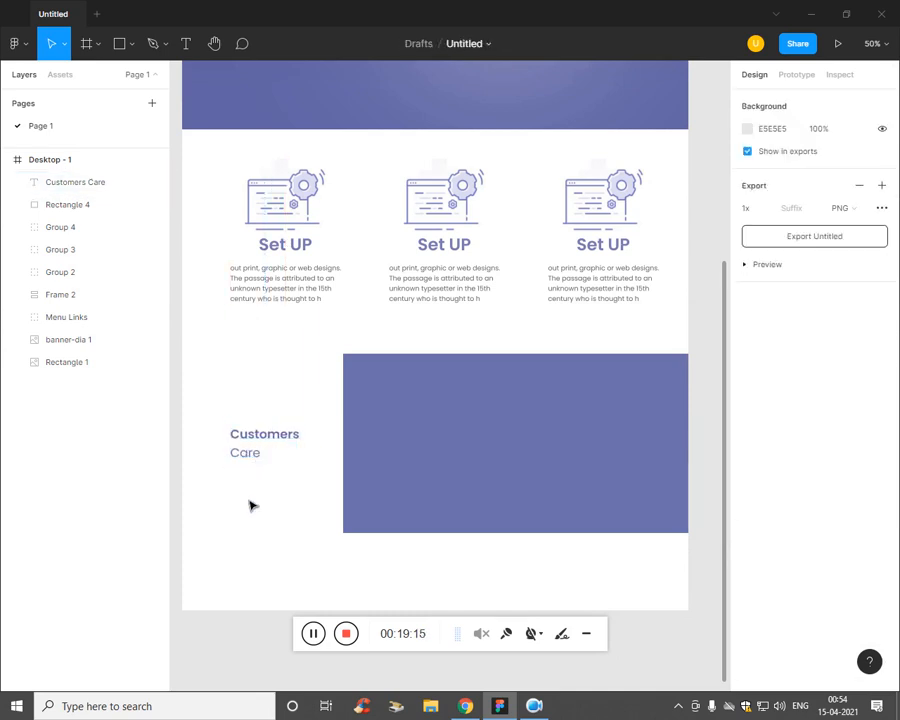
Step: Compare with the reference PDF and zoom out to see the whole page frame
key(alt+Tab)
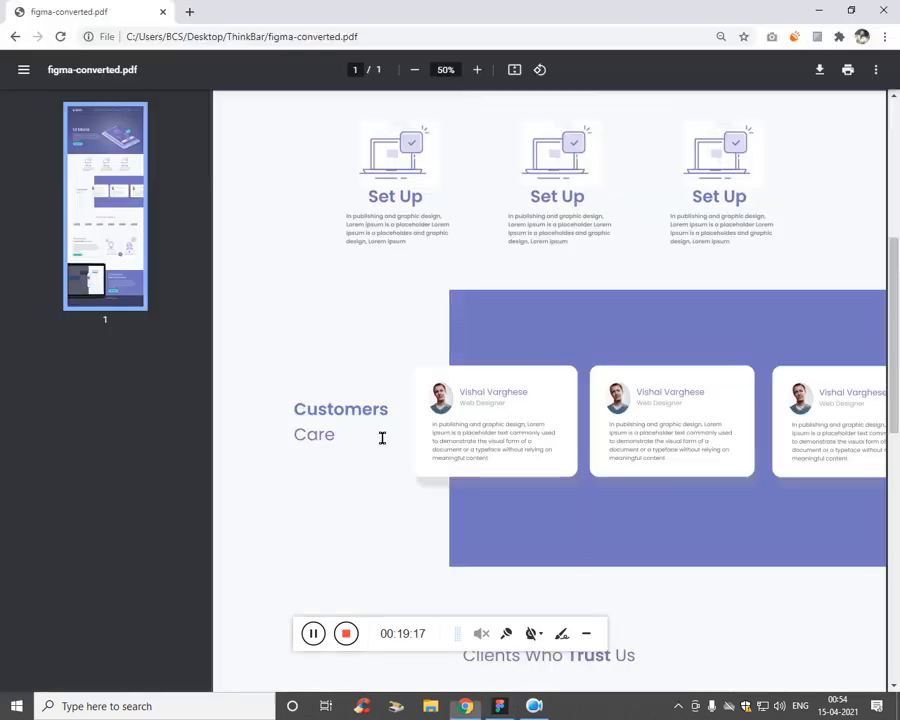
key(alt+Tab)
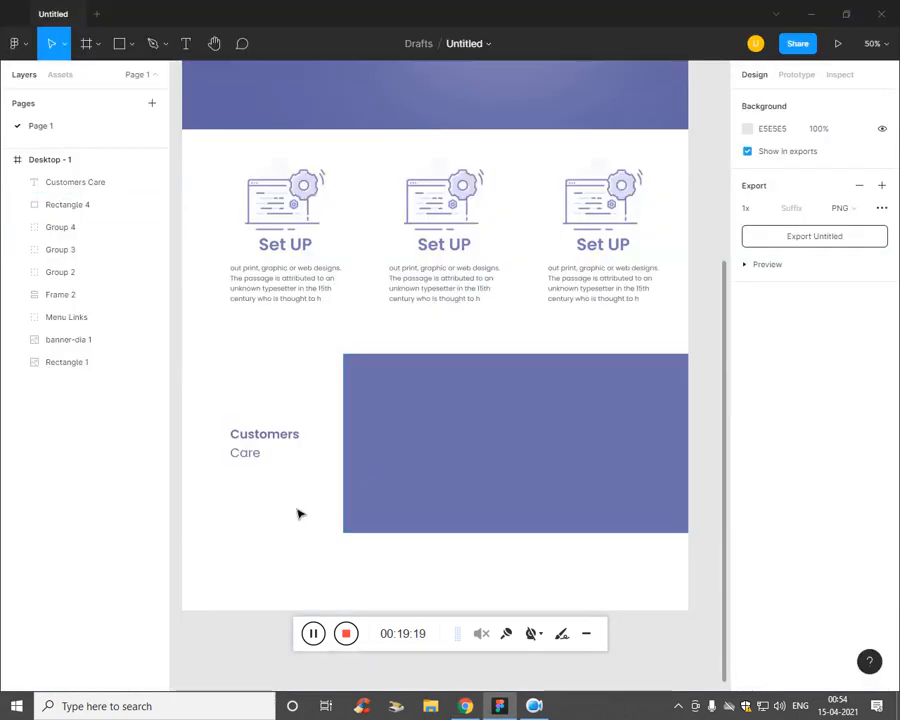
scroll(310, 390, down, 1)
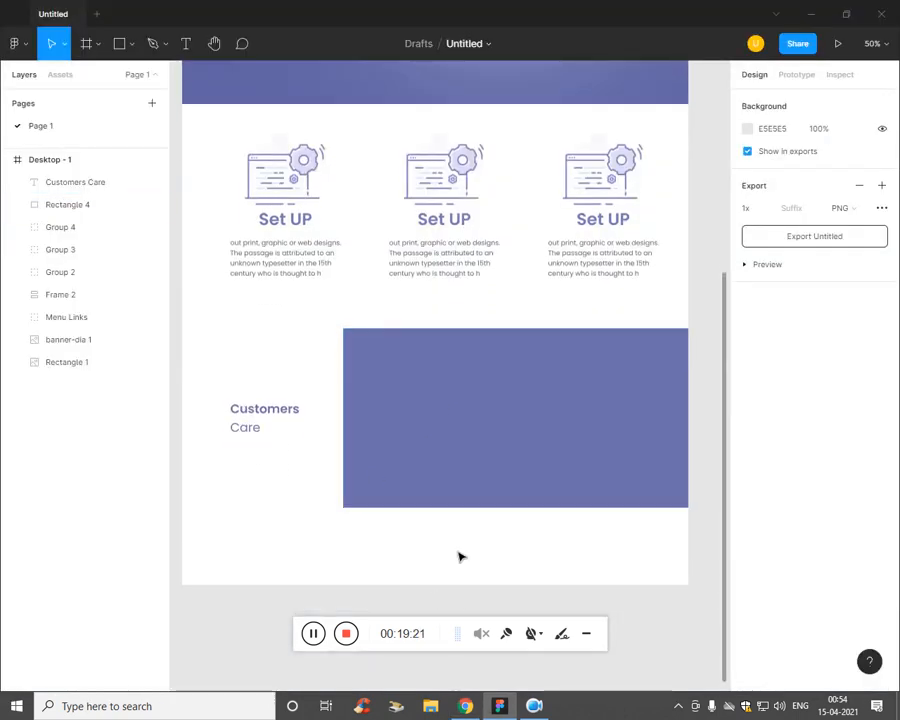
key(minus)
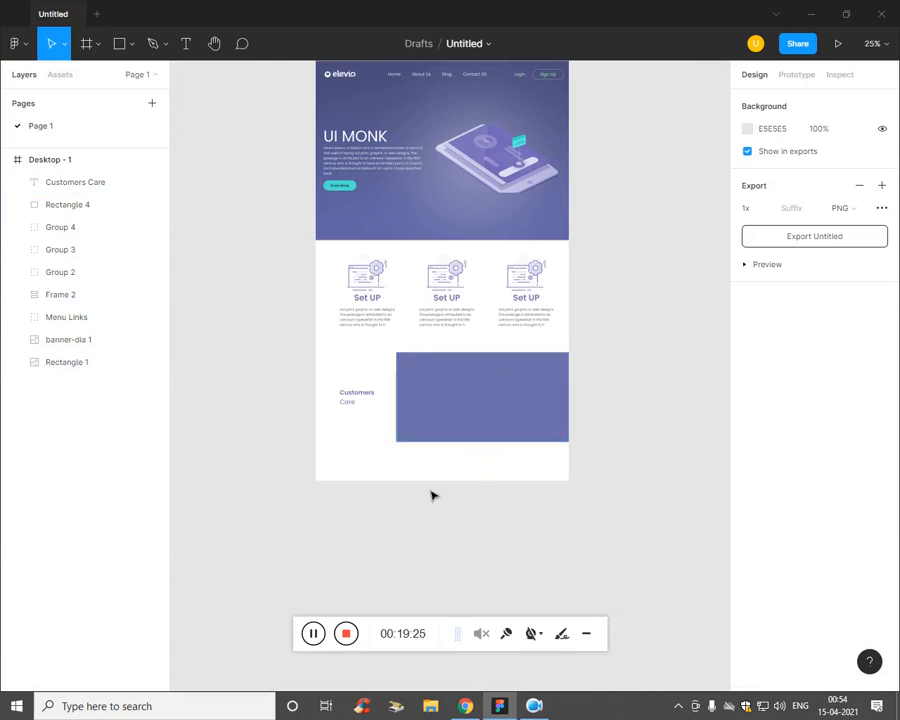
Step: Lengthen the Desktop - 1 page frame downward
click(57, 162)
drag(472, 481, 477, 603)
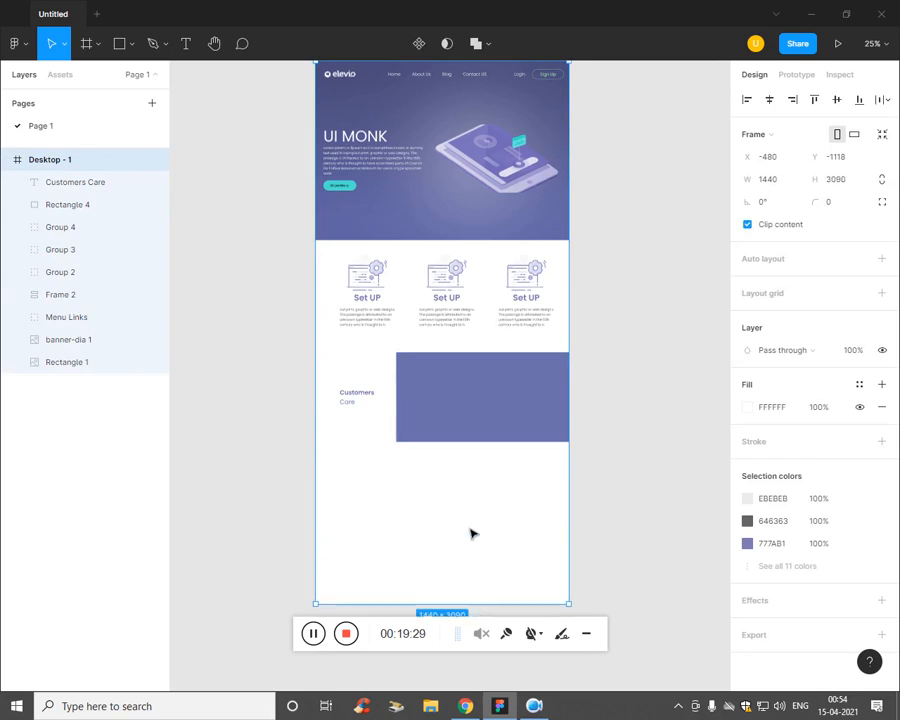
click(471, 523)
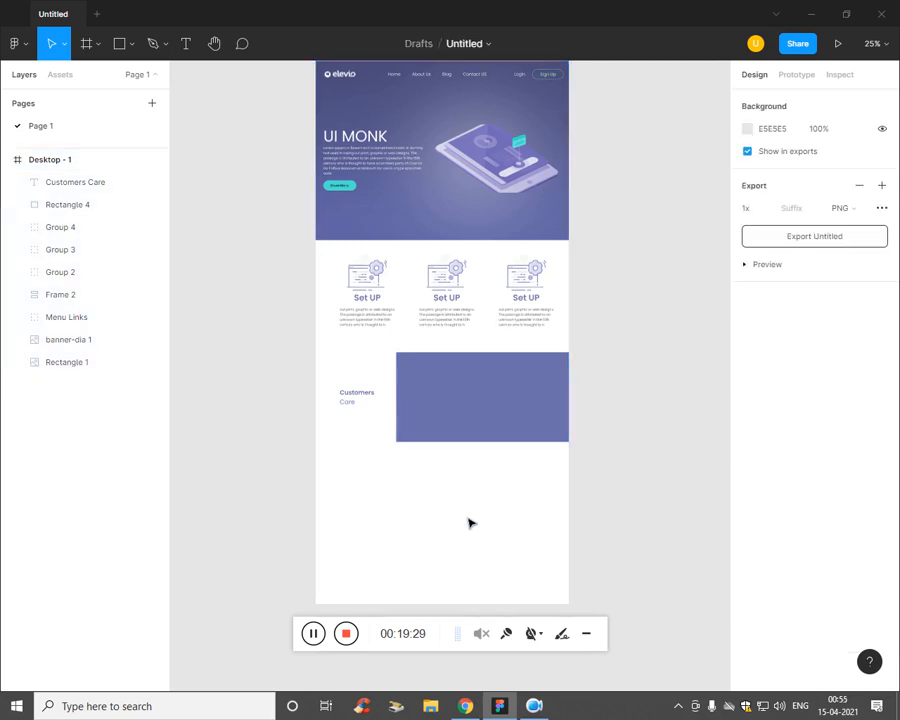
Step: Draw a grey rectangle overlapping the purple block's left edge
click(132, 45)
click(123, 79)
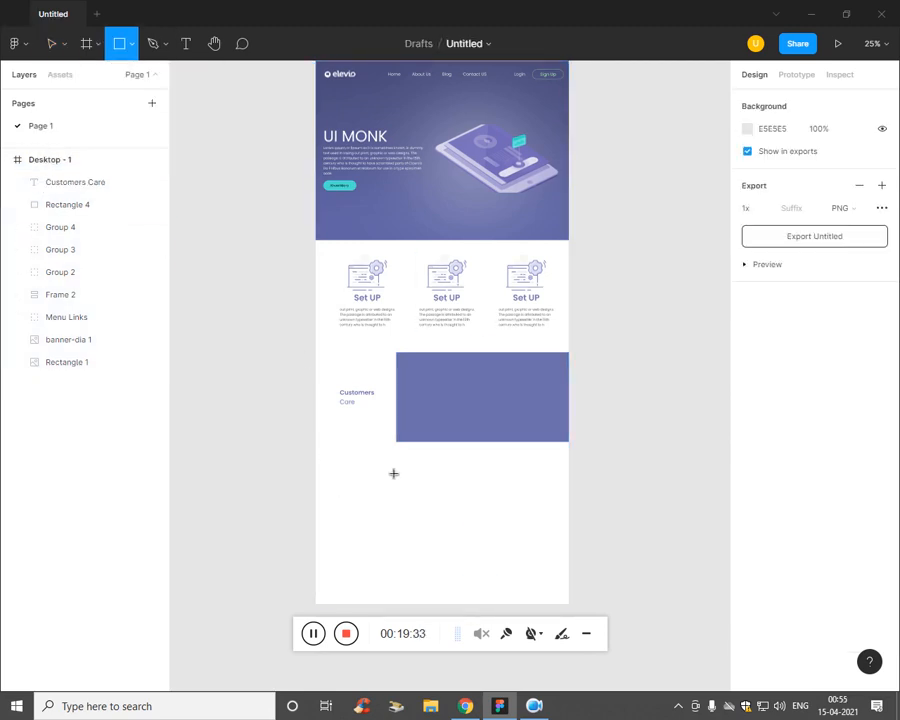
mouse_move(383, 463)
mouse_down()
mouse_move(460, 510)
mouse_move(443, 502)
mouse_move(435, 412)
mouse_up()
click(420, 495)
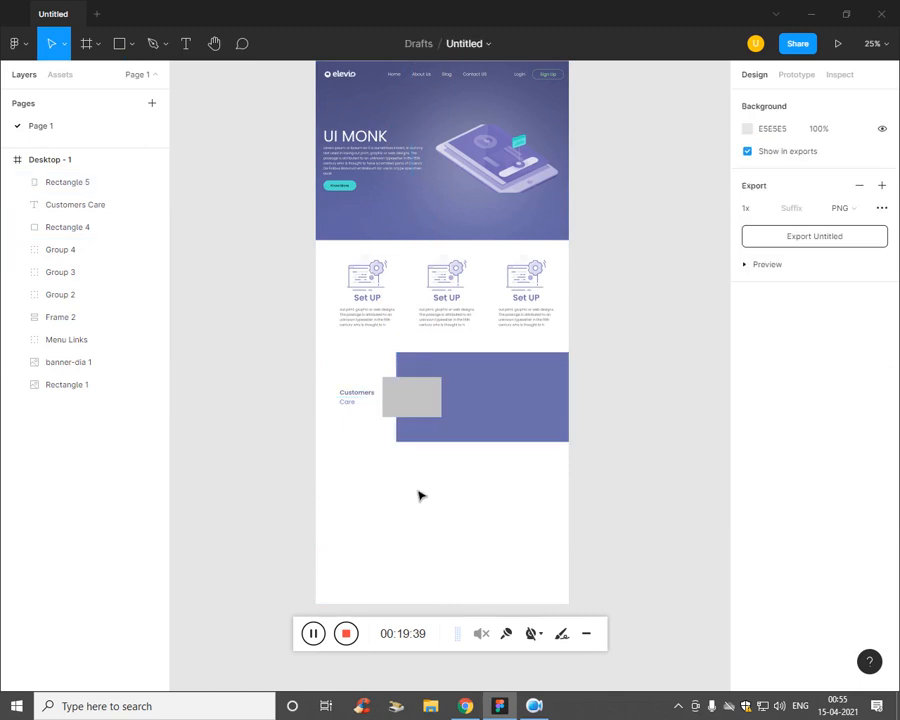
Step: Place a 100×100 ellipse below the purple block
click(132, 44)
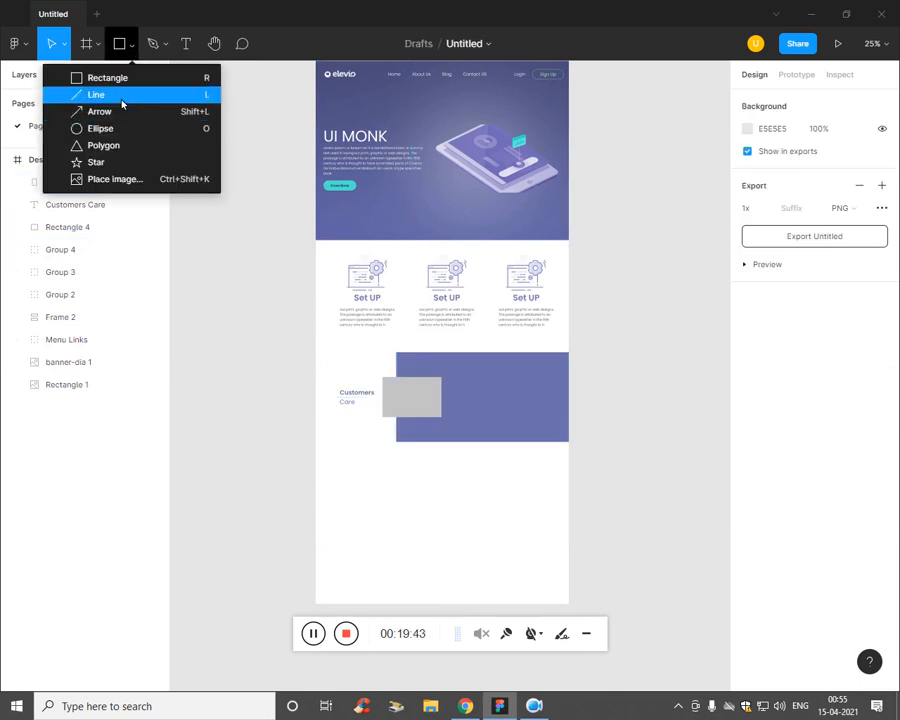
click(118, 128)
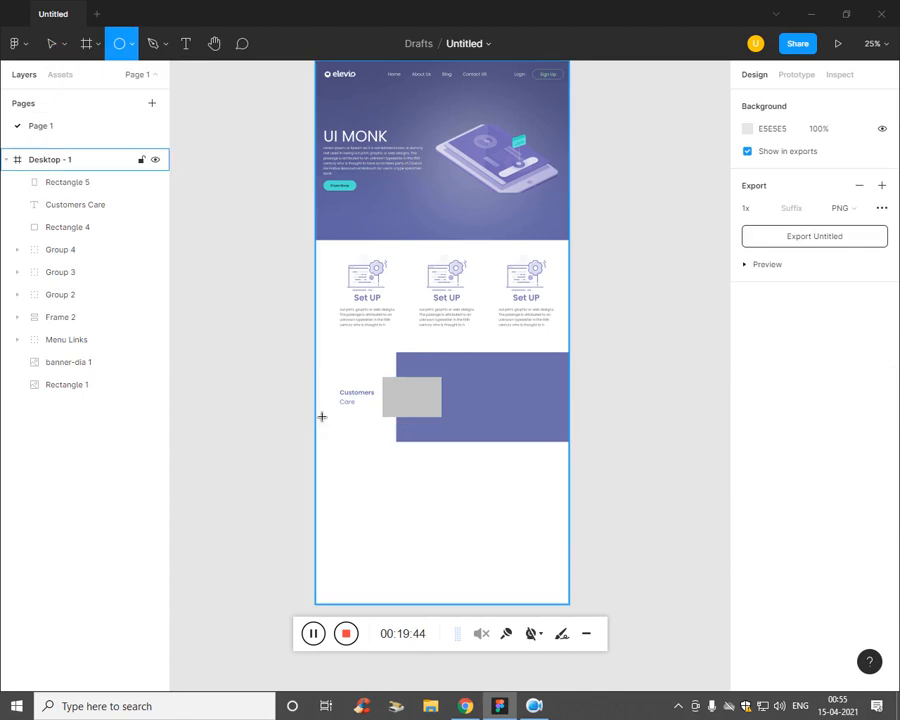
click(414, 498)
key(ctrl+plus)
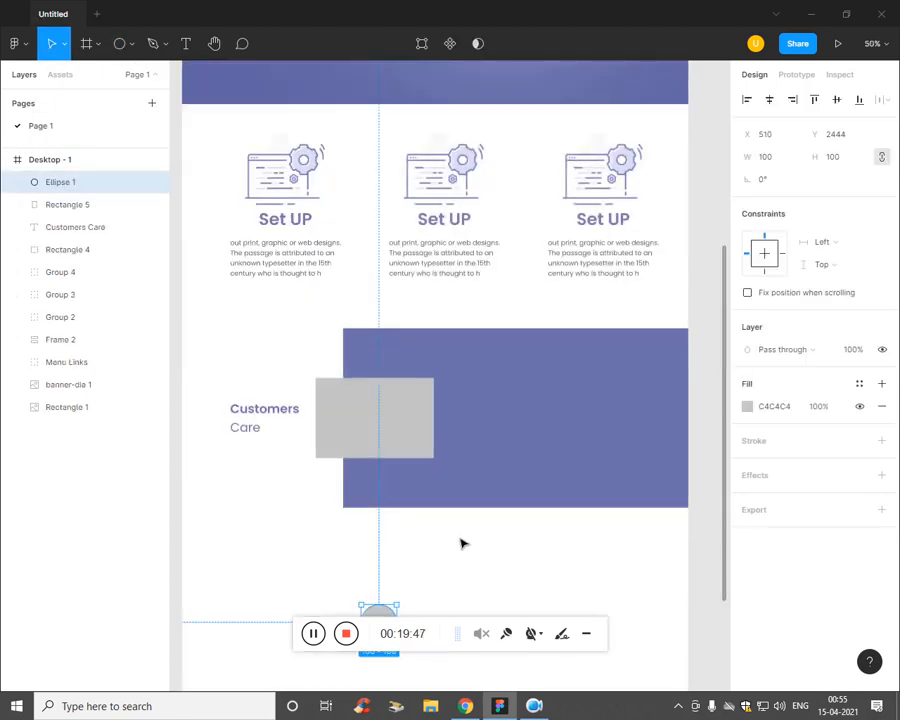
Step: Place the imgs/team2 portrait photo as the fill of Ellipse 1
drag(498, 581, 482, 420)
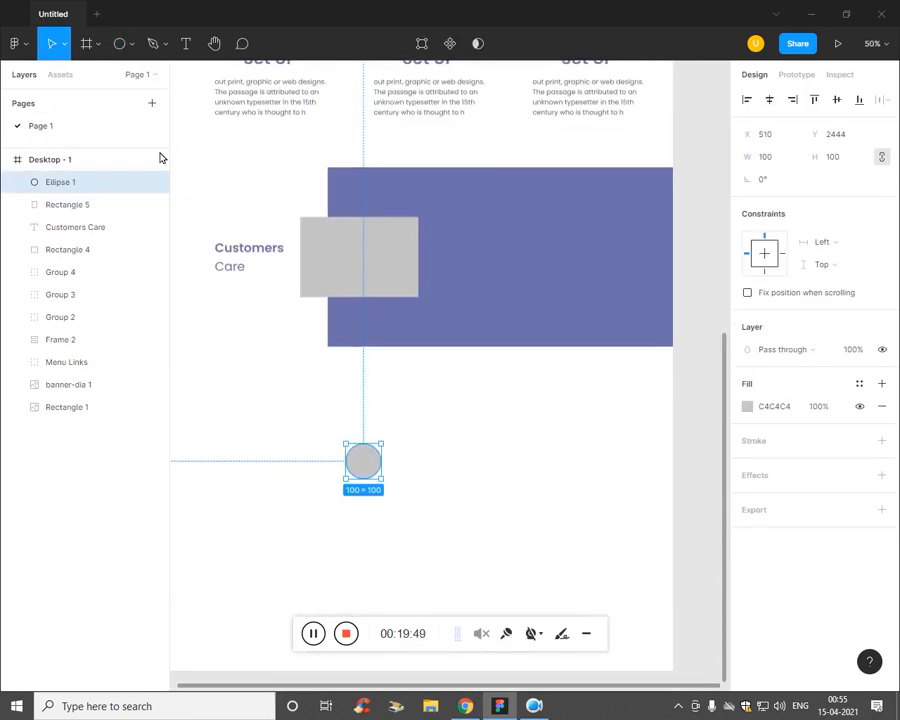
click(131, 43)
click(122, 179)
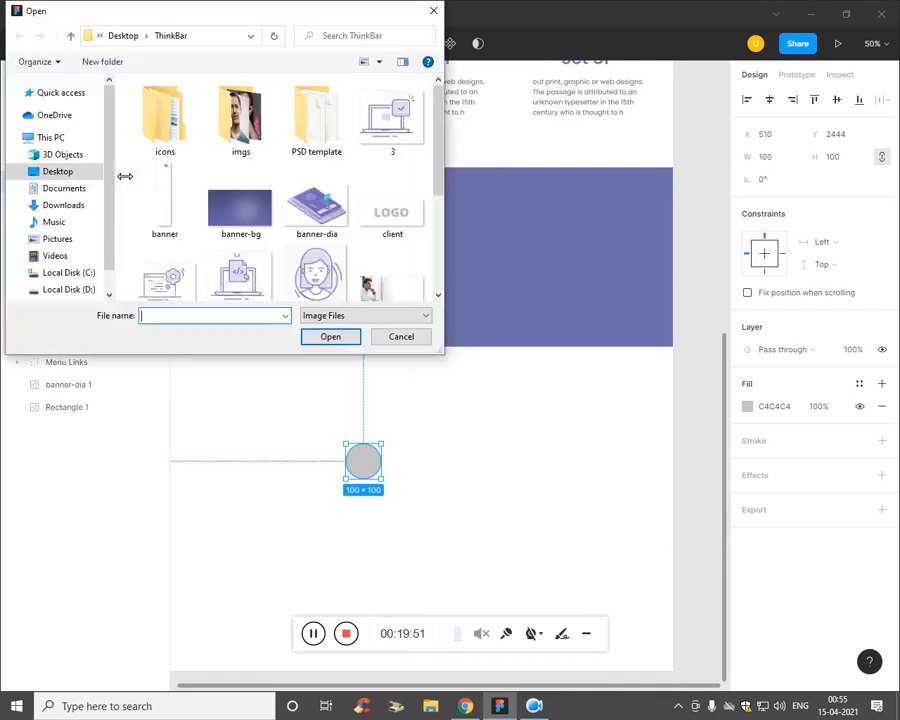
drag(436, 149, 437, 194)
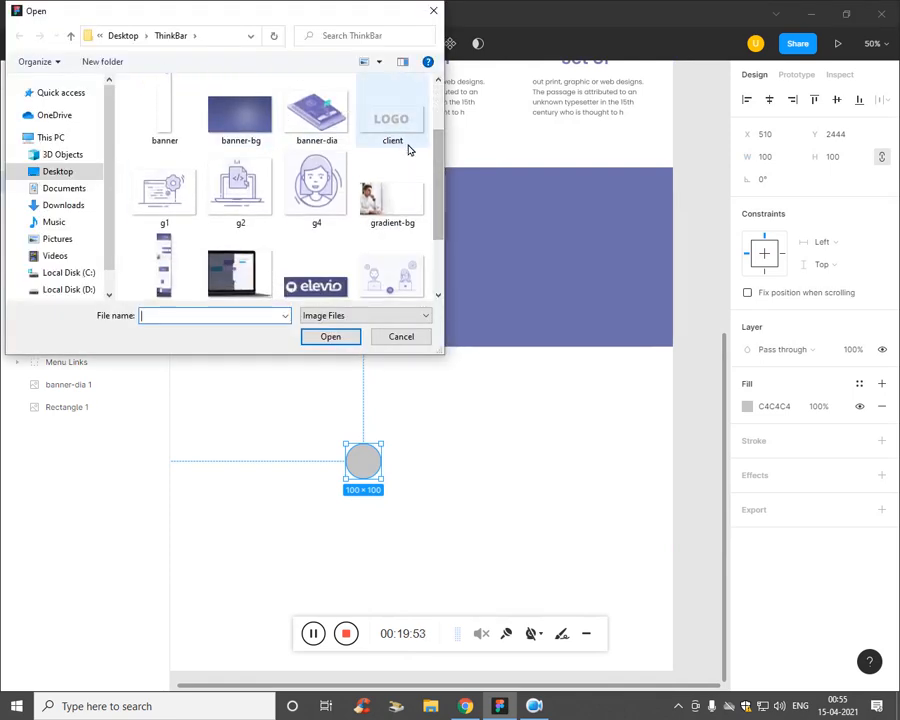
scroll(432, 181, up, 3)
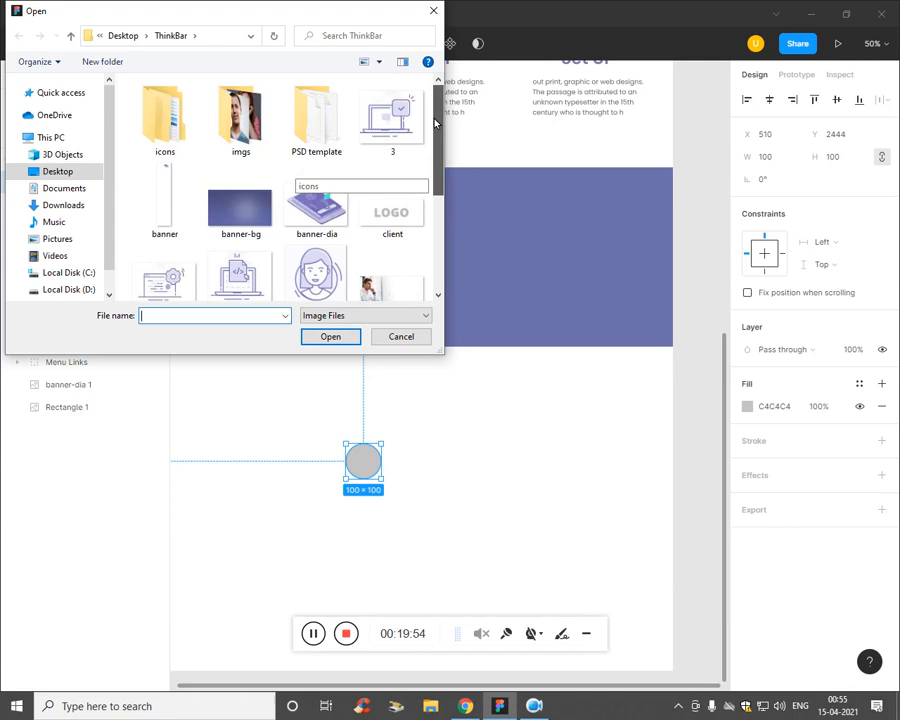
double_click(236, 110)
scroll(381, 208, down, 5)
scroll(275, 197, up, 1)
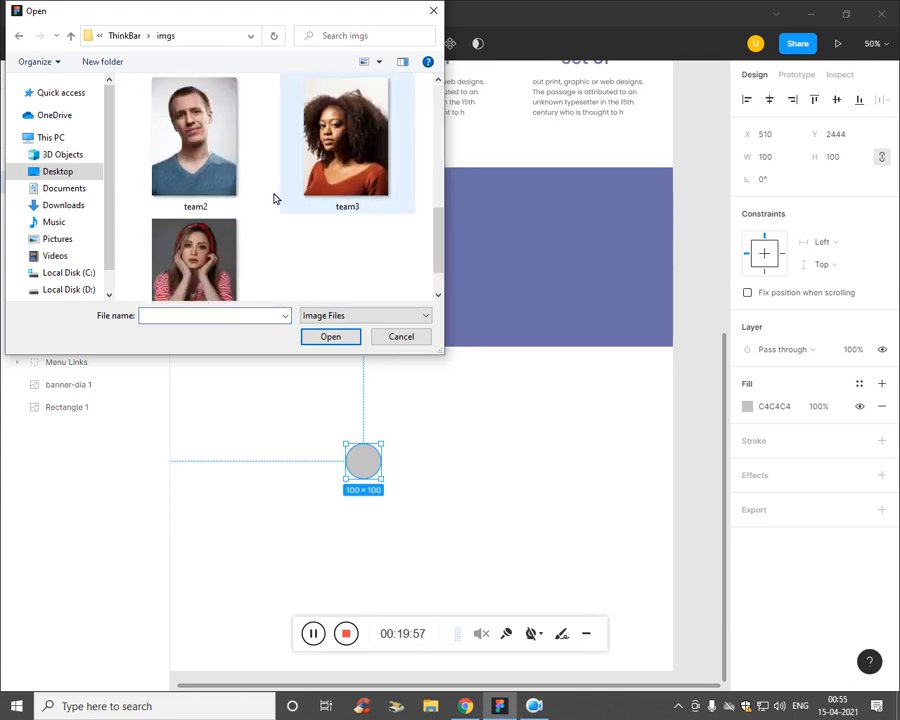
click(256, 205)
click(331, 337)
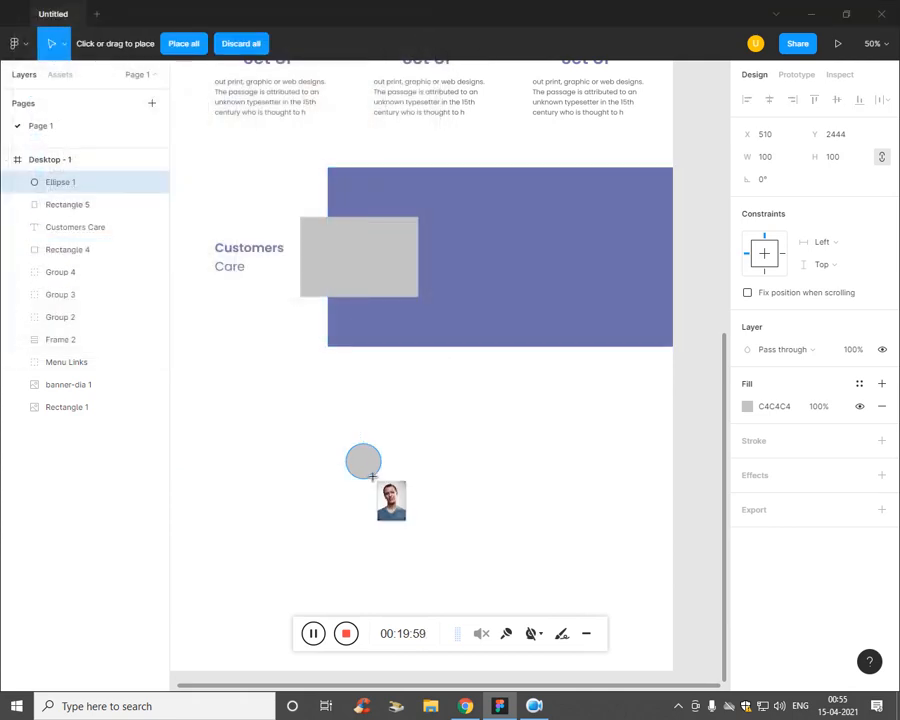
click(363, 462)
Step: Resize the portrait to about 38×49 and set it on the grey card's top-left
drag(378, 444, 378, 430)
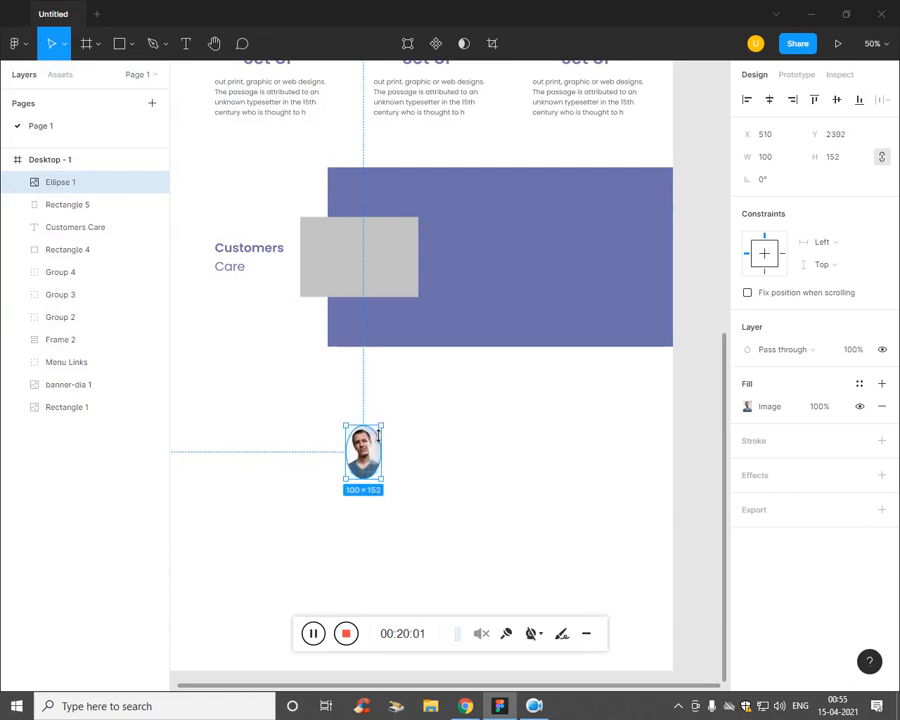
mouse_move(389, 492)
mouse_down()
mouse_move(421, 498)
mouse_move(398, 491)
mouse_move(404, 498)
mouse_move(378, 474)
mouse_up()
drag(383, 471, 555, 712)
key(ctrl+plus)
key(ctrl+plus)
drag(257, 461, 461, 548)
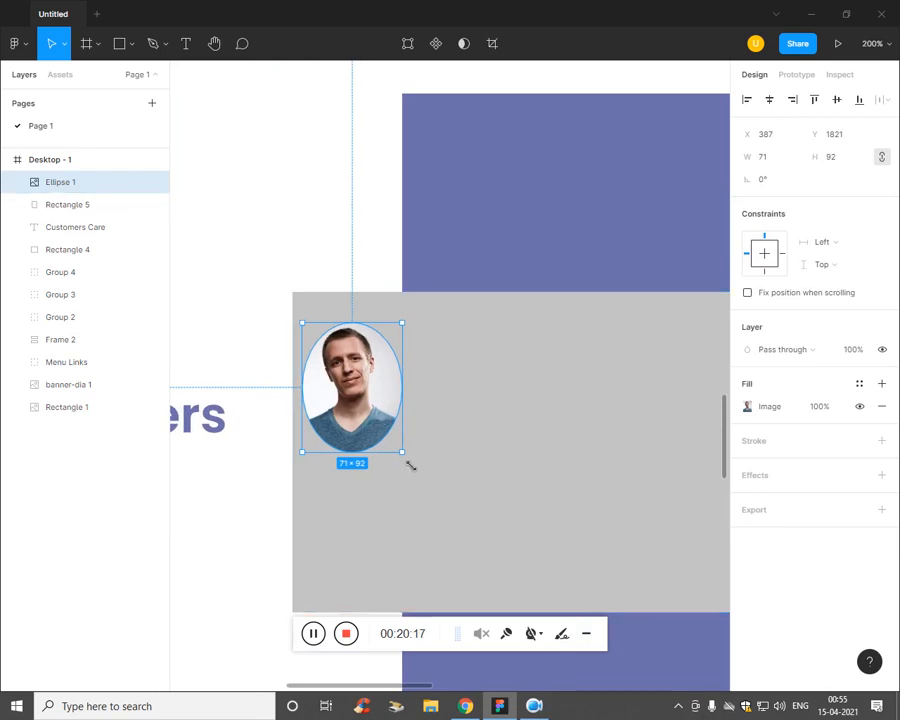
drag(408, 464, 385, 376)
Step: Change the grey card's fill to white FFFFFF
click(512, 463)
key(ctrl+minus)
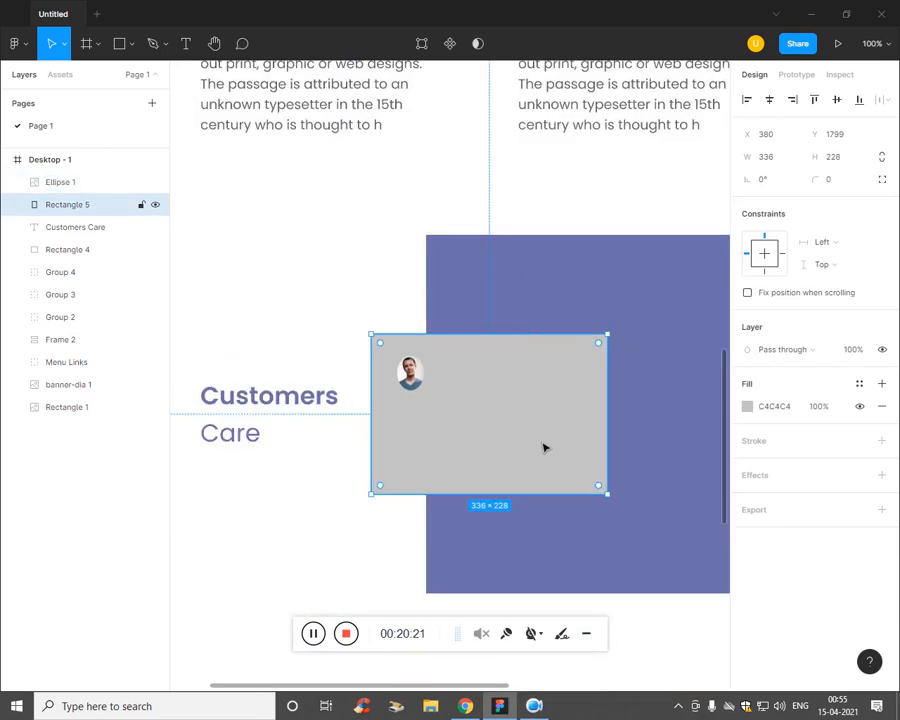
click(748, 406)
drag(582, 405, 534, 336)
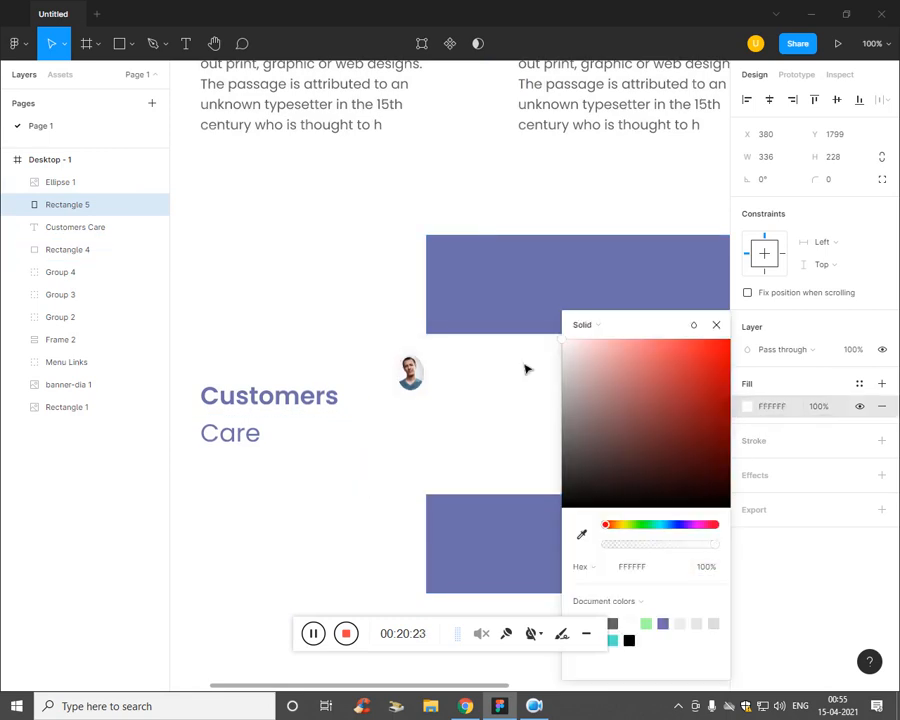
click(545, 603)
Step: Add a drop shadow effect to the white card
click(583, 447)
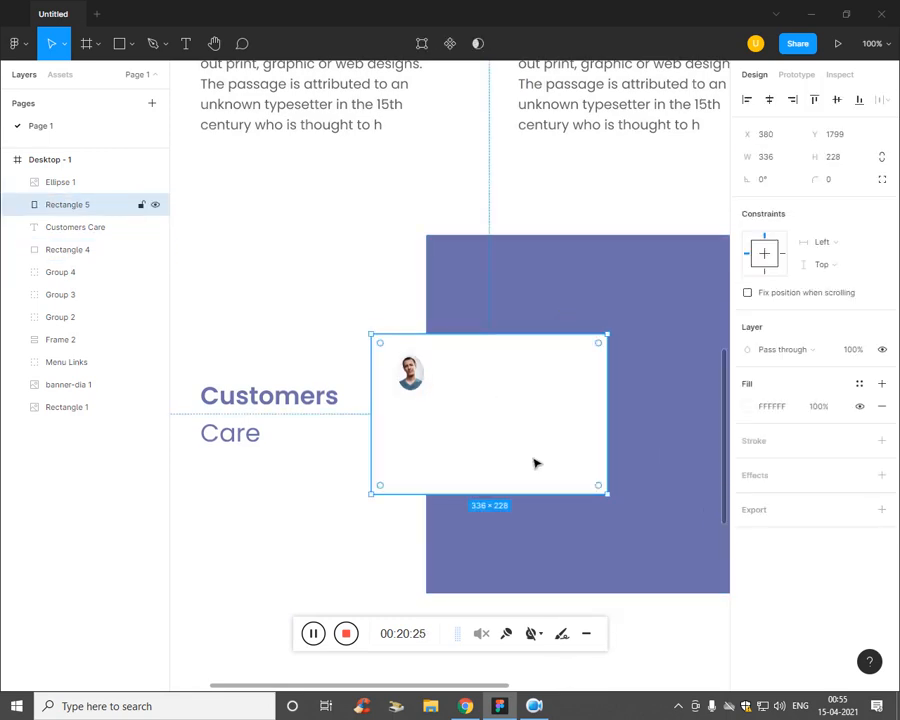
click(770, 477)
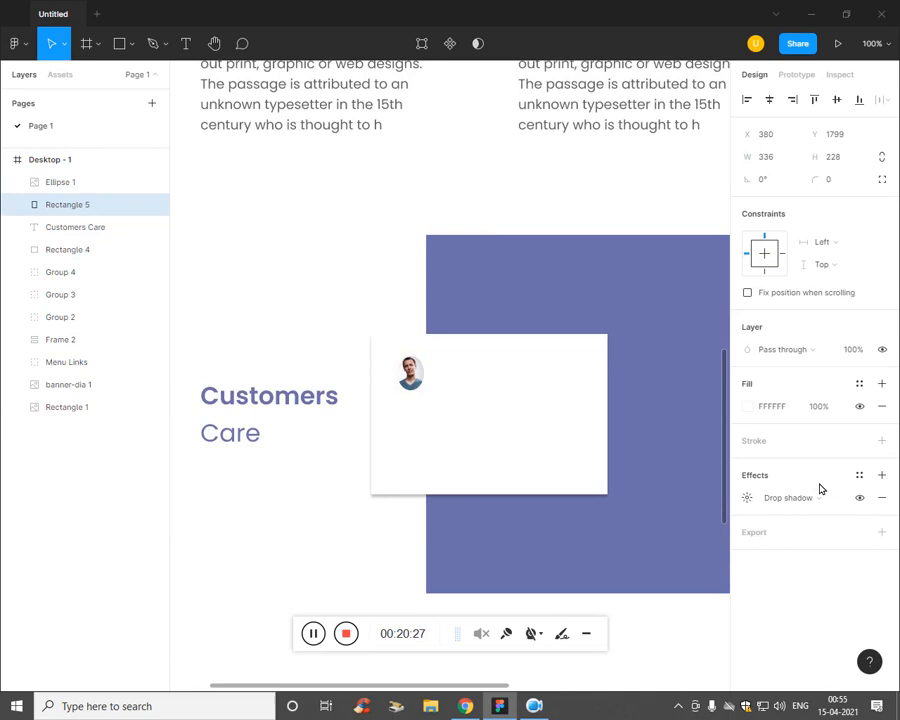
click(747, 498)
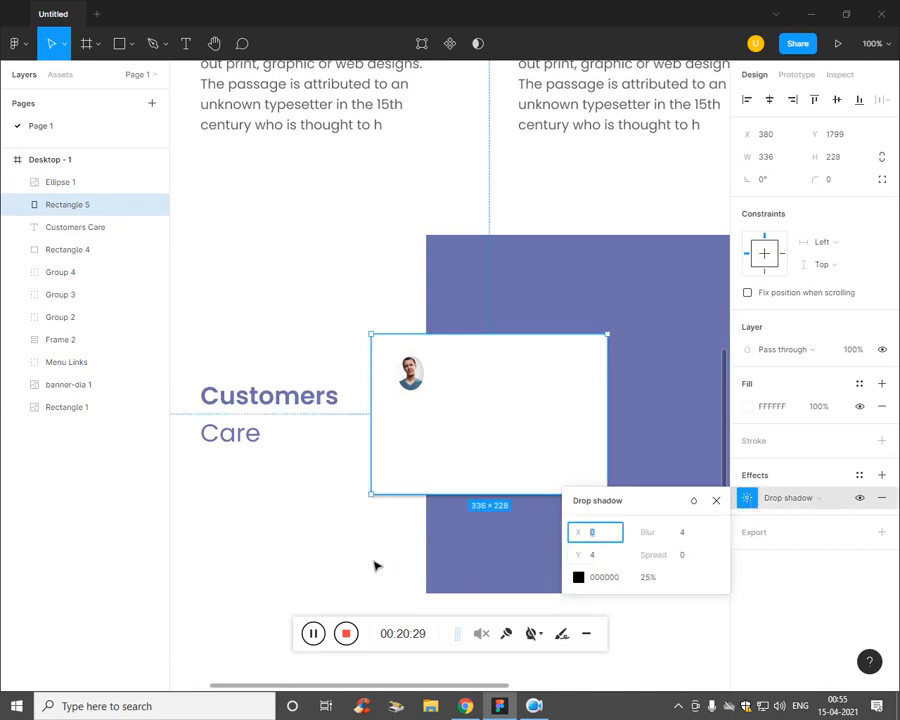
click(312, 546)
click(709, 492)
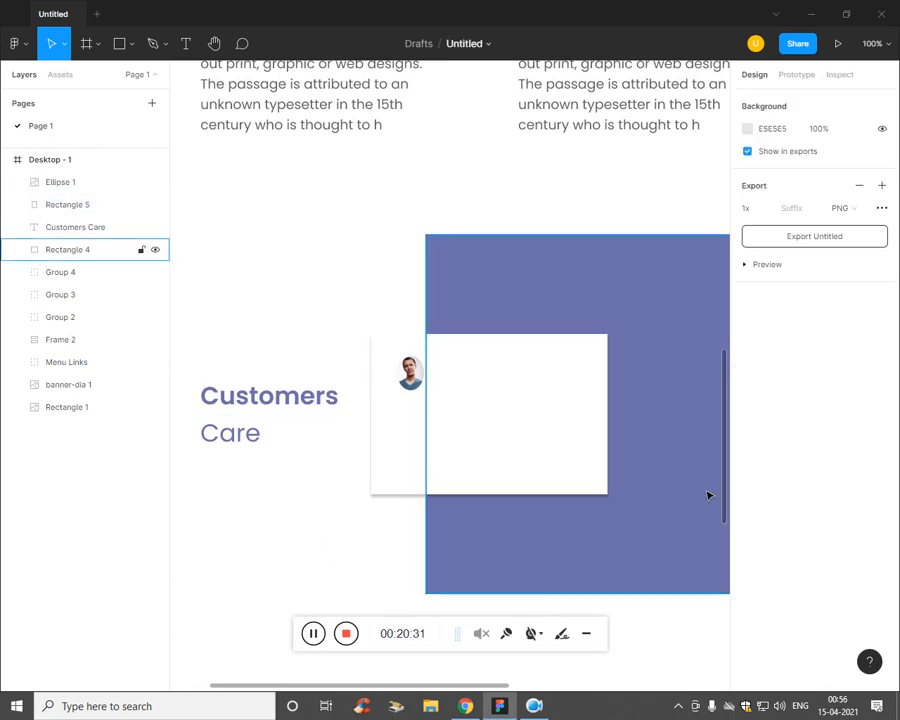
key(ctrl+minus)
key(ctrl+z)
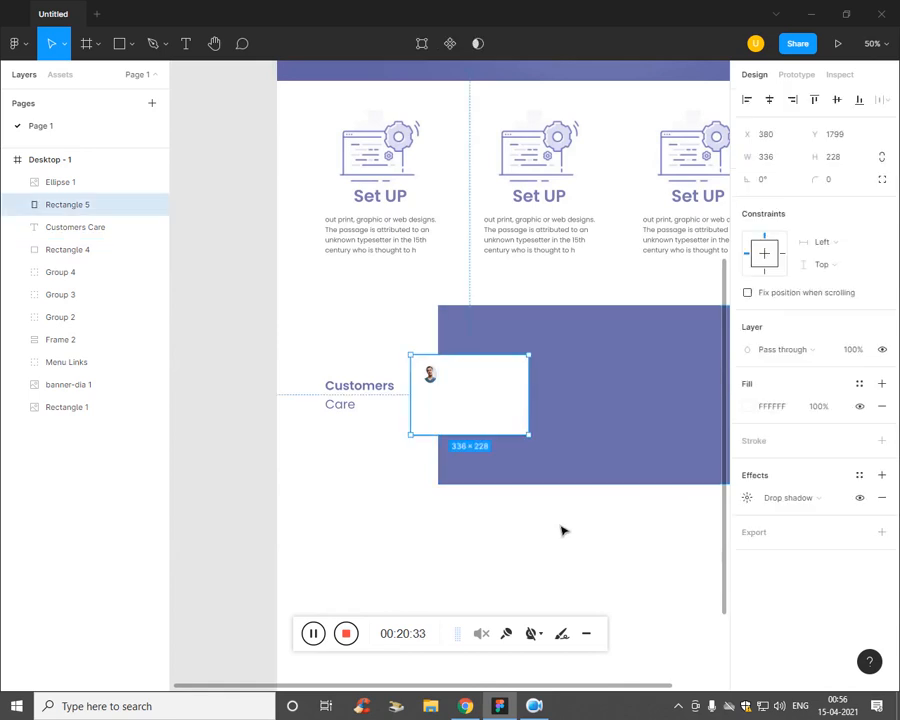
key(ctrl+z)
key(ctrl+minus)
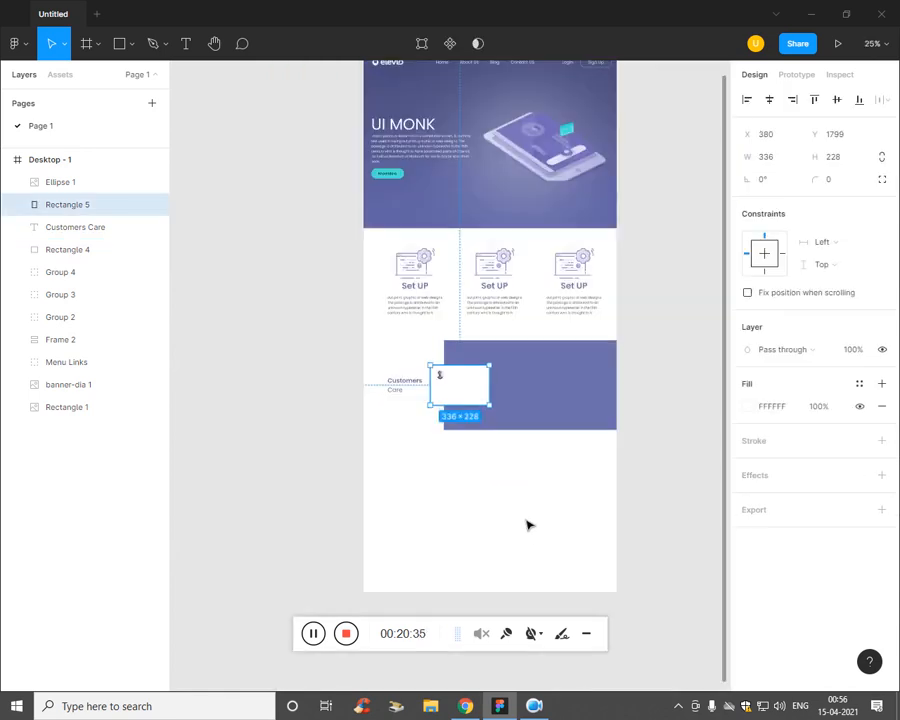
key(ctrl+plus)
key(ctrl+plus)
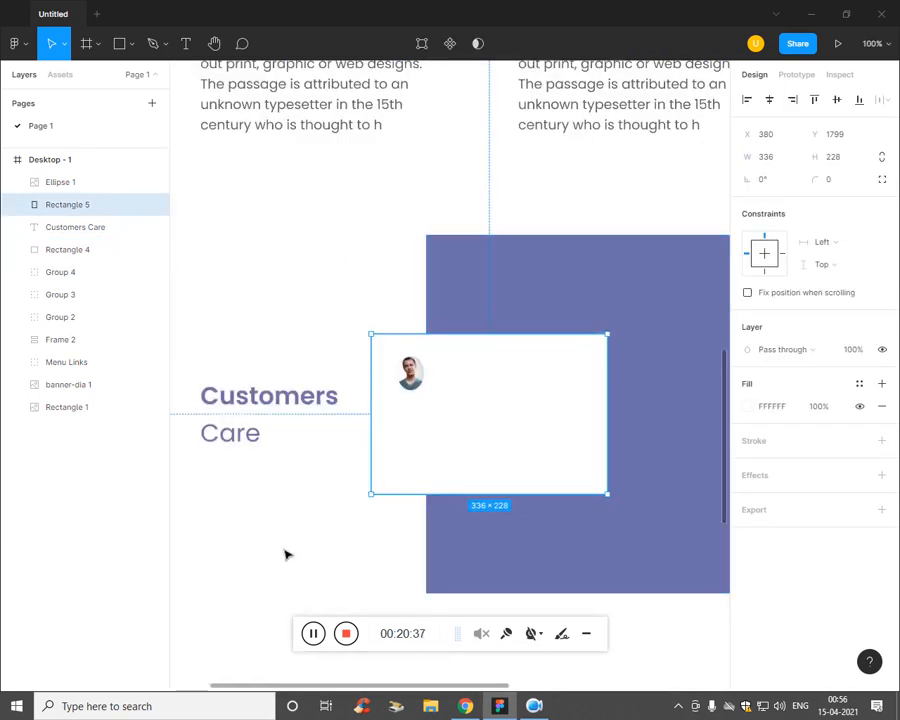
key(ctrl+shift+z)
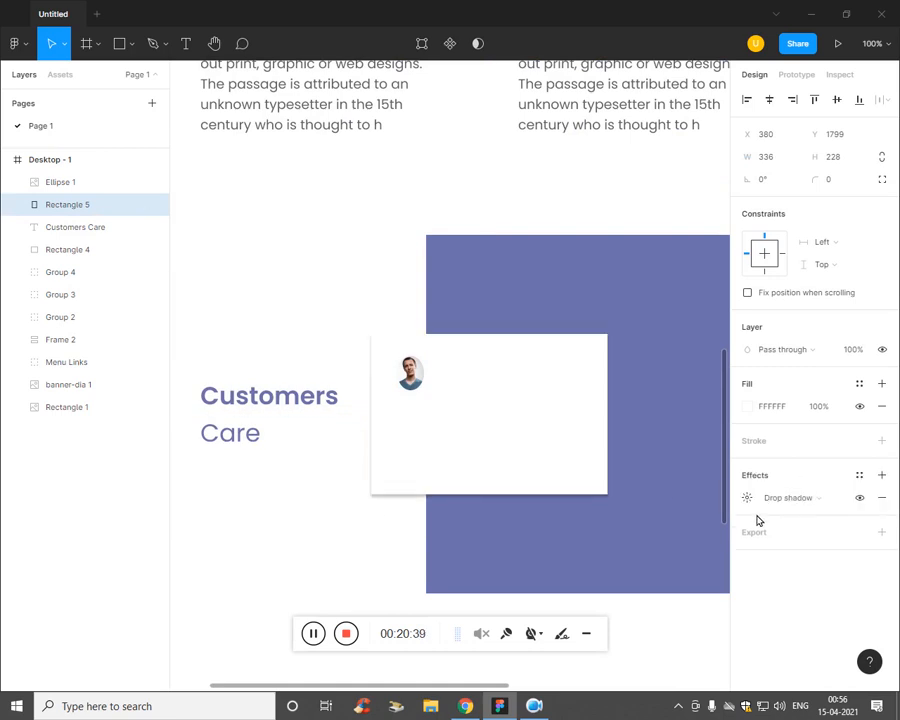
key(ctrl+minus)
key(ctrl+plus)
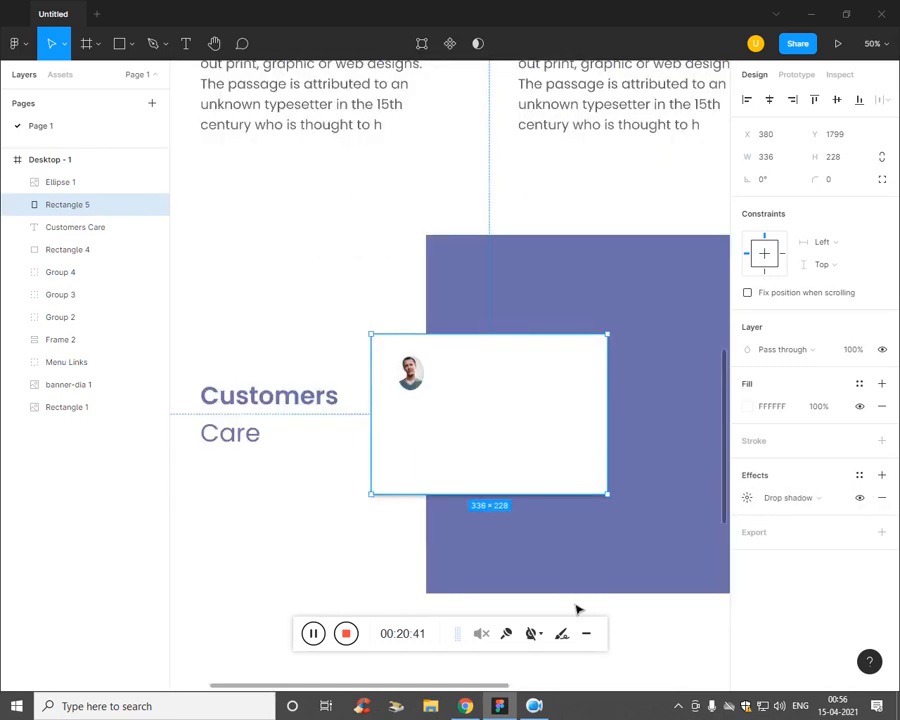
Step: Set the card's drop shadow offset to X 6 and Y 11 with blur 4
click(748, 498)
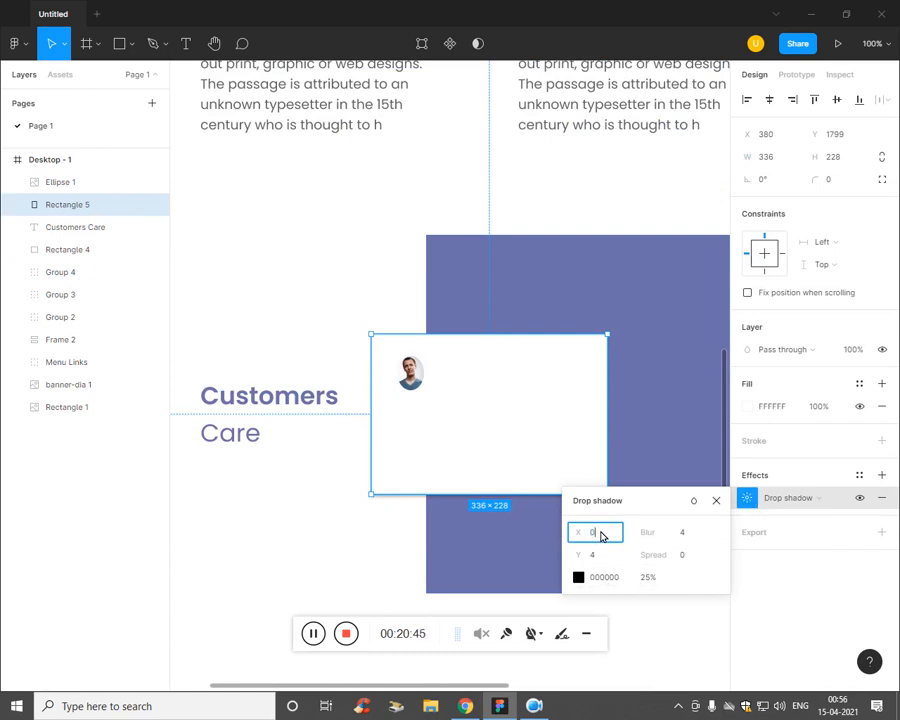
key(Up)
key(Up)
key(Up)
key(Up)
key(Up)
key(Up)
key(Up)
key(Up)
key(Up)
key(Up)
key(Up)
key(Up)
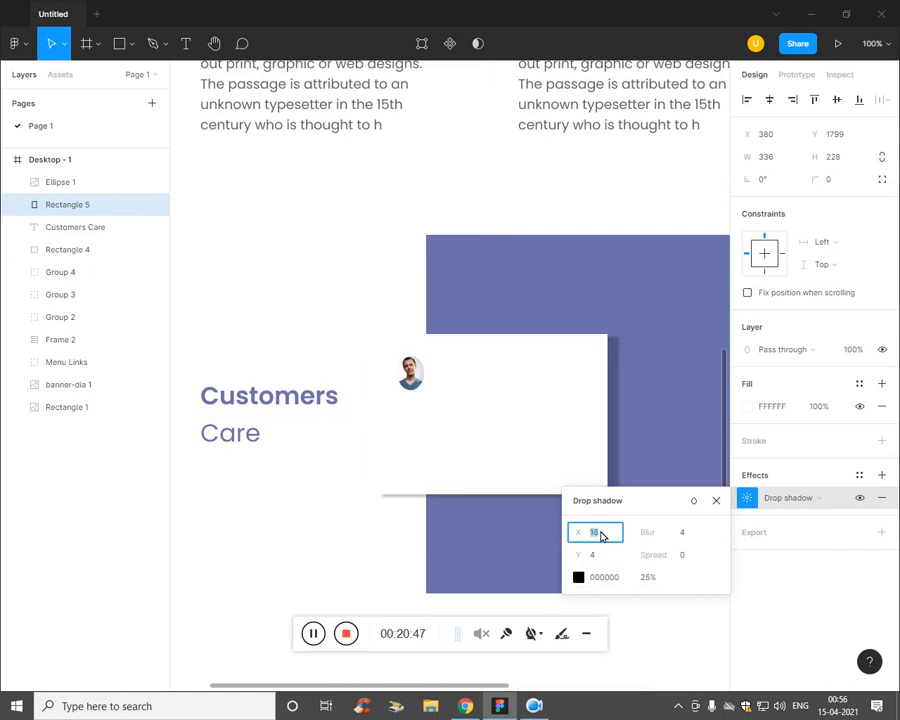
key(Down)
key(Down)
key(Down)
key(Down)
key(Down)
key(Down)
key(Down)
key(Down)
key(Down)
key(Down)
key(Down)
key(Down)
key(Down)
key(Down)
key(Tab)
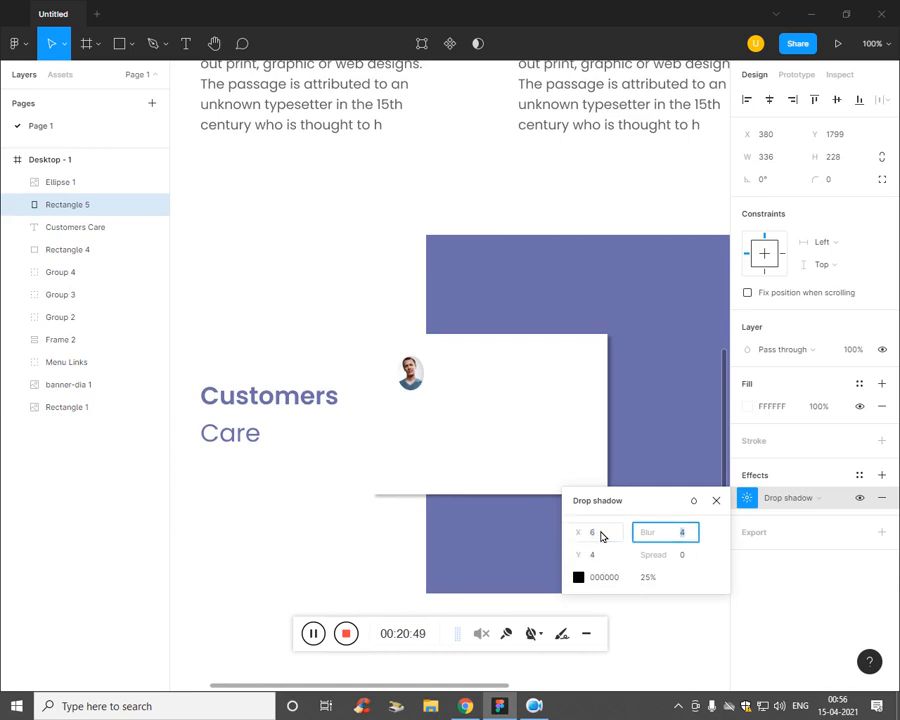
key(Tab)
key(Up)
key(Up)
key(Up)
key(Up)
key(Up)
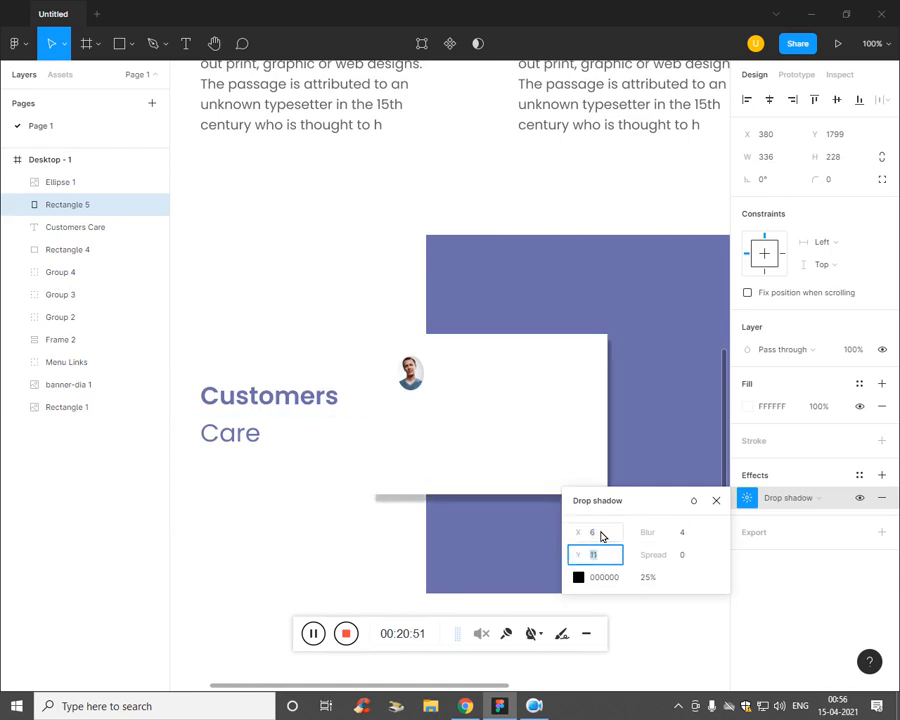
click(577, 577)
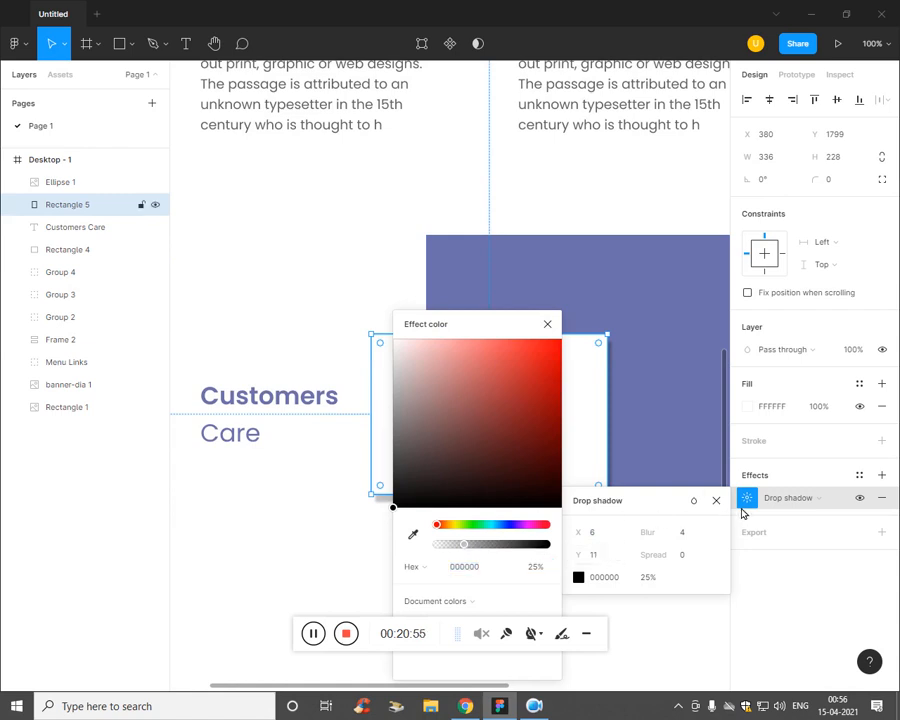
click(645, 456)
click(477, 486)
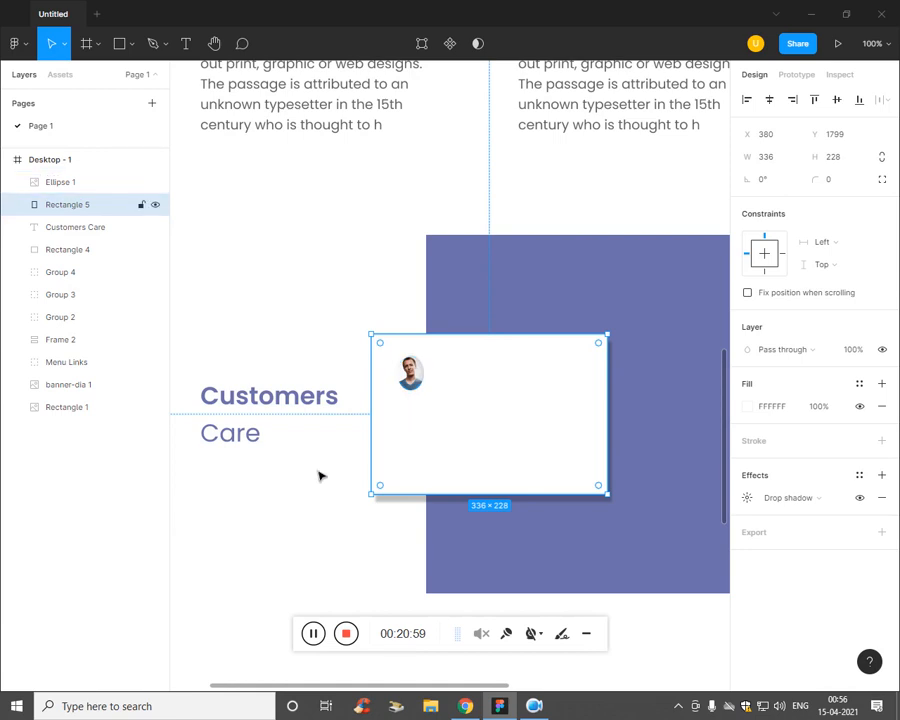
key(alt+Tab)
key(alt+Tab)
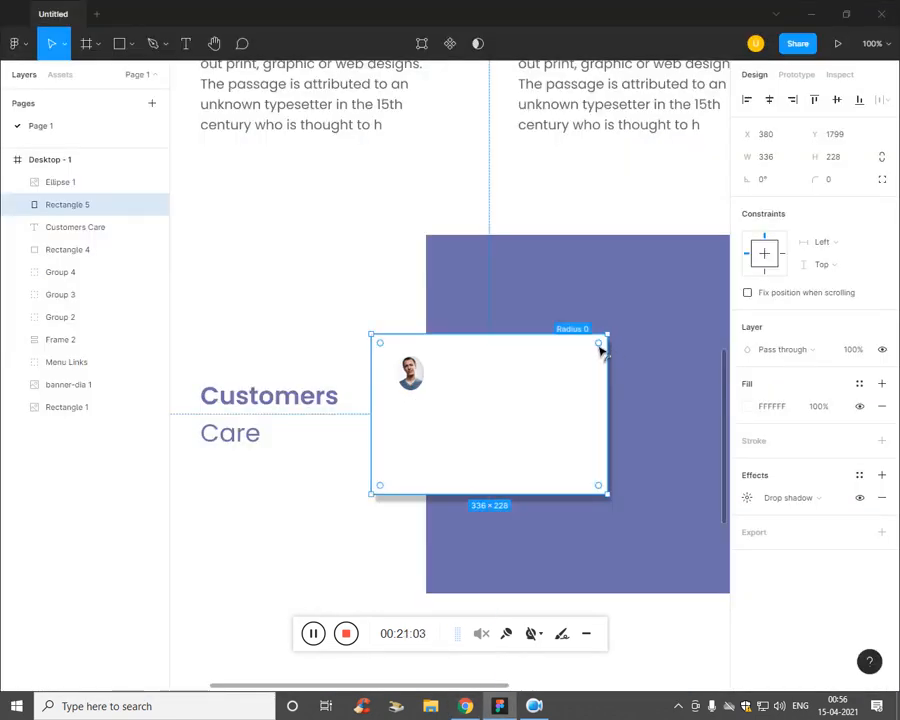
Step: Round the white card's corners and compare it with the reference PDF design
drag(600, 349, 600, 360)
click(440, 500)
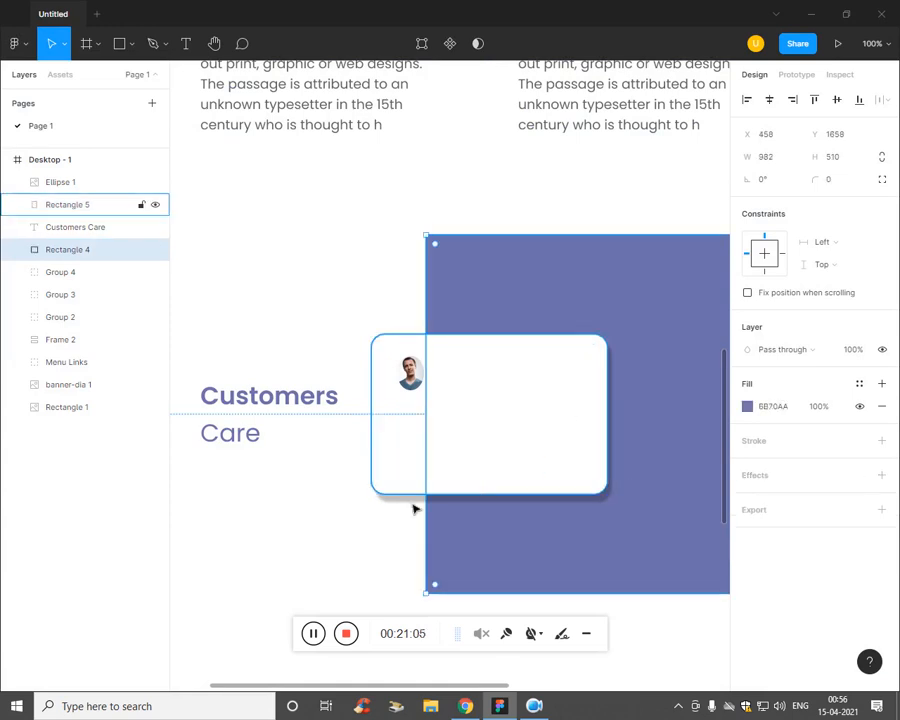
key(alt+Tab)
key(alt+Tab)
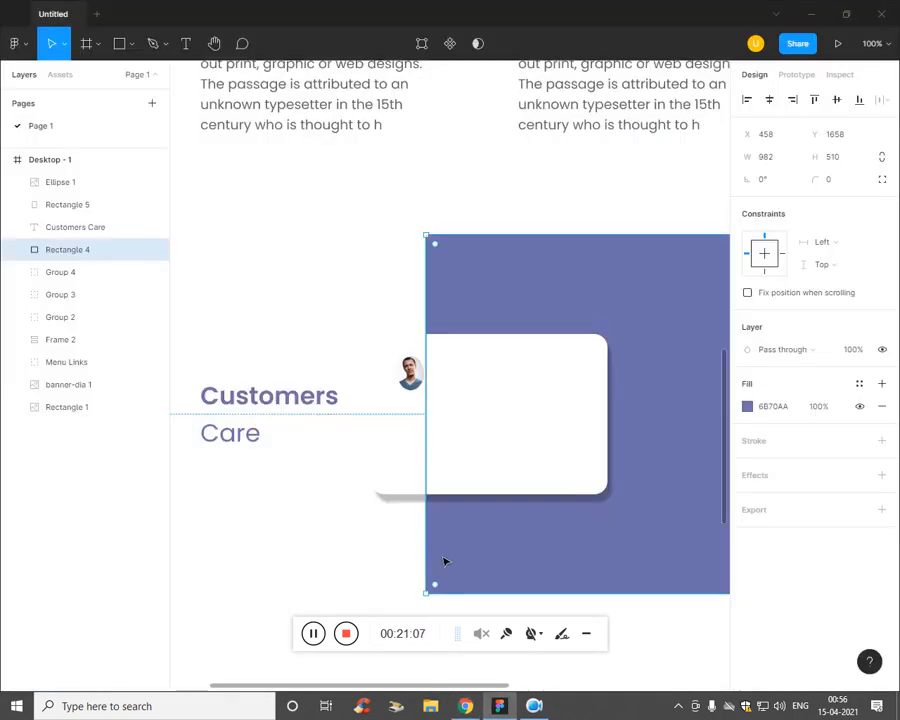
click(392, 474)
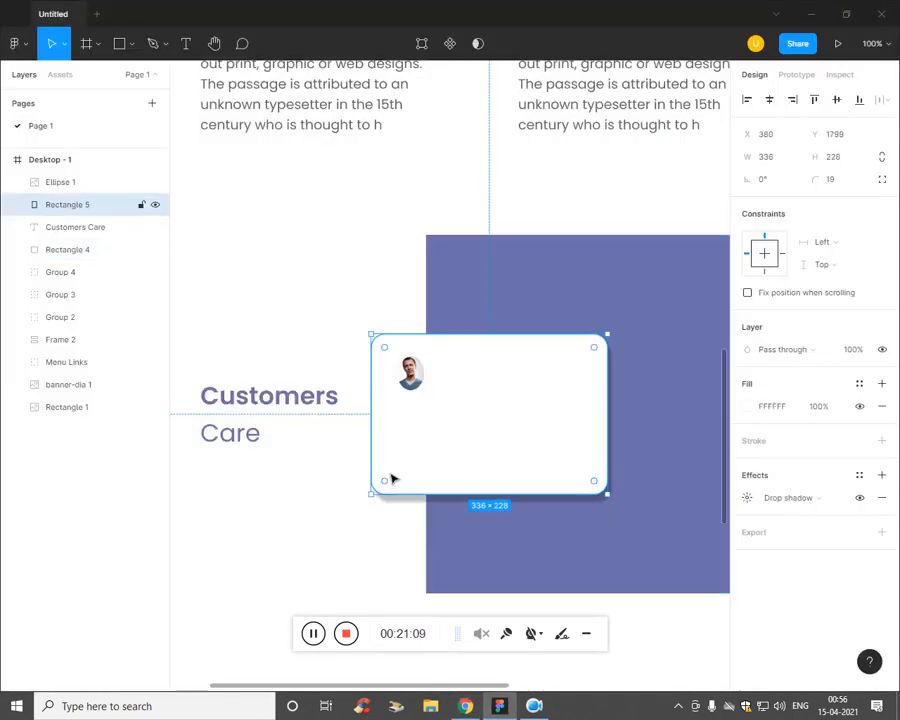
click(746, 497)
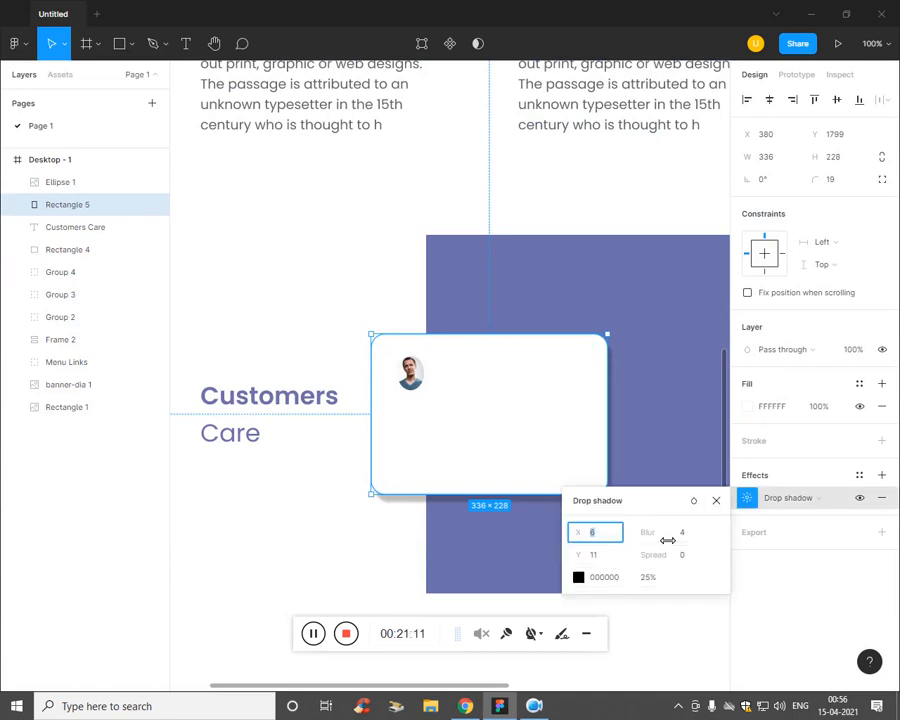
Step: Nudge the card shadow's X offset to 7 while trying different spread values
key(Up)
key(Up)
key(Up)
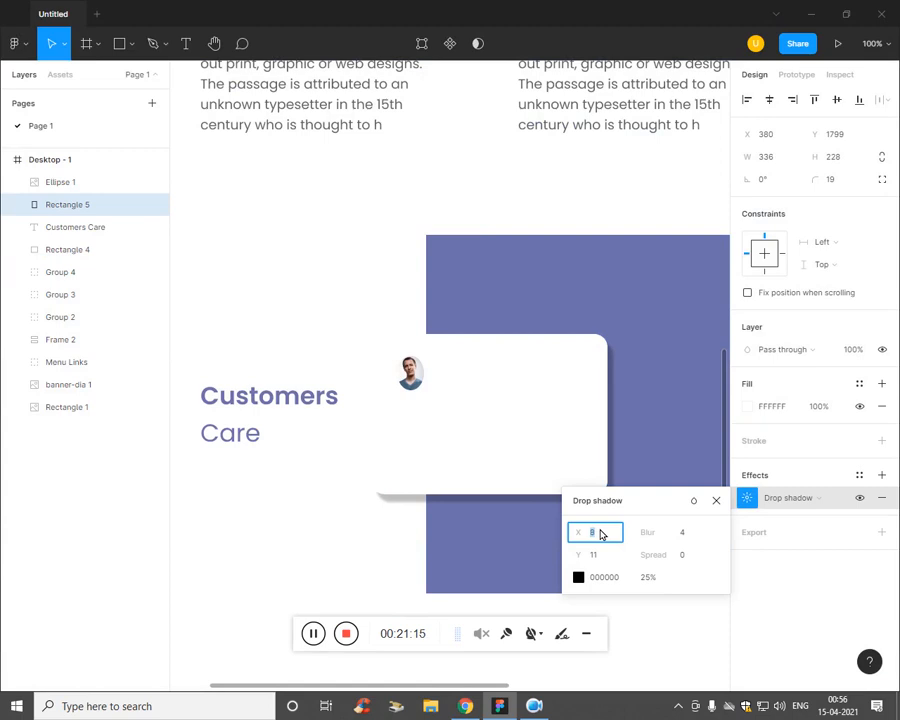
key(Down)
key(Down)
key(Down)
key(Down)
key(Down)
key(Down)
key(Down)
key(Down)
key(Down)
key(Down)
key(Down)
key(Down)
key(Down)
key(Down)
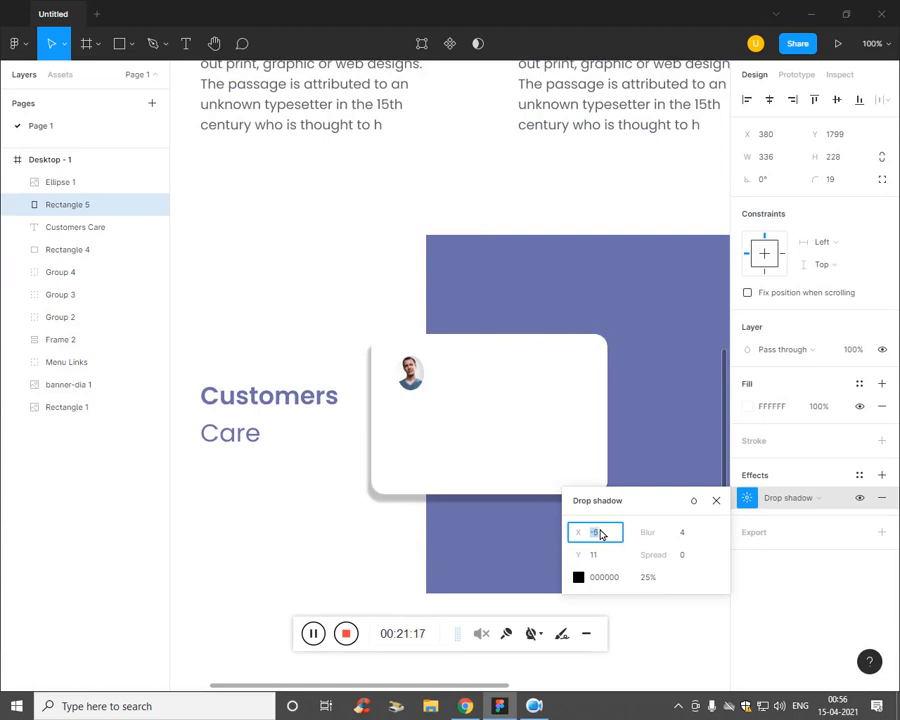
key(Tab)
key(Tab)
key(Tab)
key(Tab)
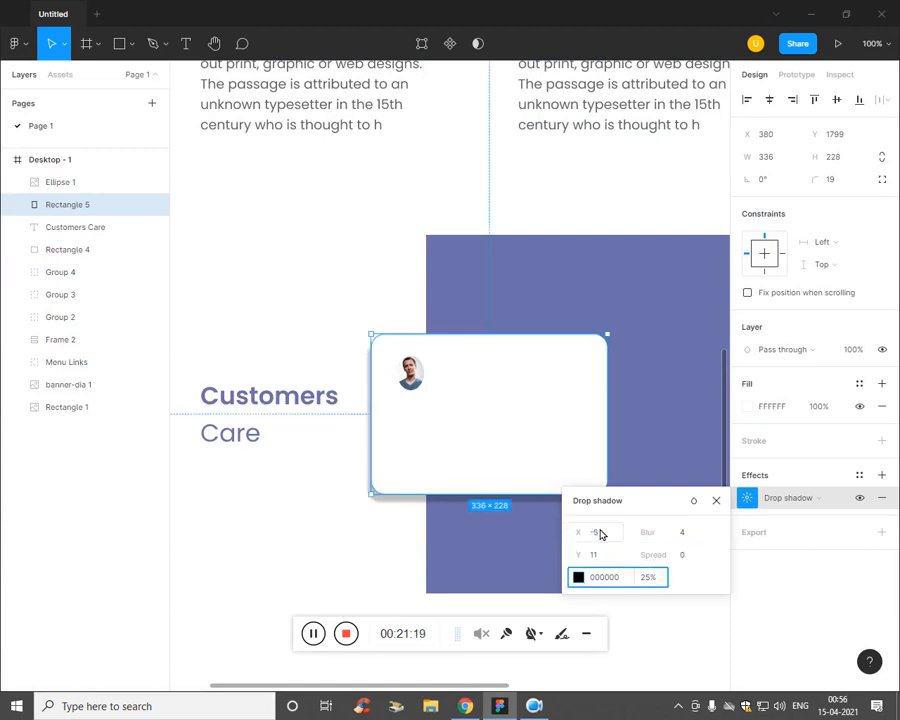
key(shift+Tab)
key(Up)
key(Up)
key(Up)
key(Up)
key(Up)
key(Up)
key(Up)
key(Up)
key(Up)
key(Up)
key(Up)
key(Up)
key(Up)
key(Up)
key(Up)
key(Up)
key(Up)
key(Up)
key(Up)
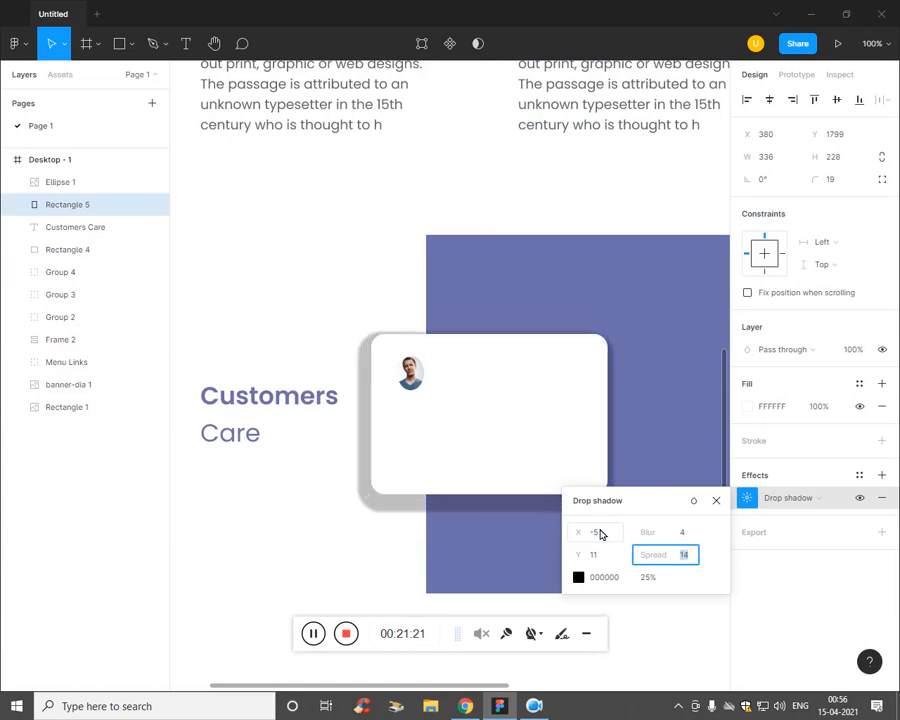
key(Down)
key(Down)
key(Down)
key(Down)
key(Down)
key(Down)
key(Down)
key(Down)
key(Down)
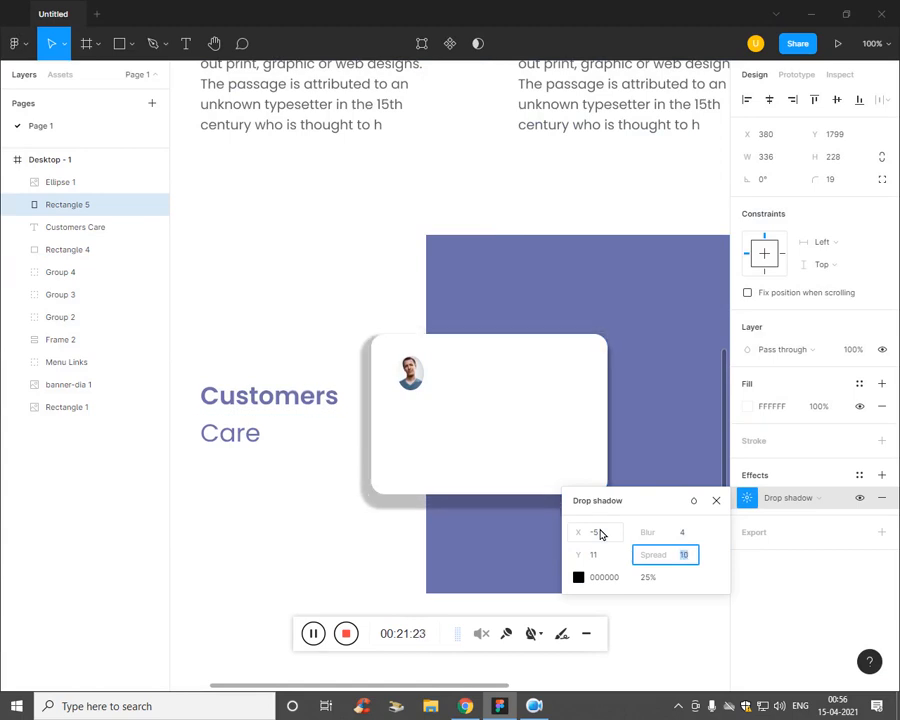
key(shift+Tab)
key(shift+Tab)
key(shift+Tab)
key(Up)
key(Up)
key(Up)
key(Up)
key(Up)
key(Up)
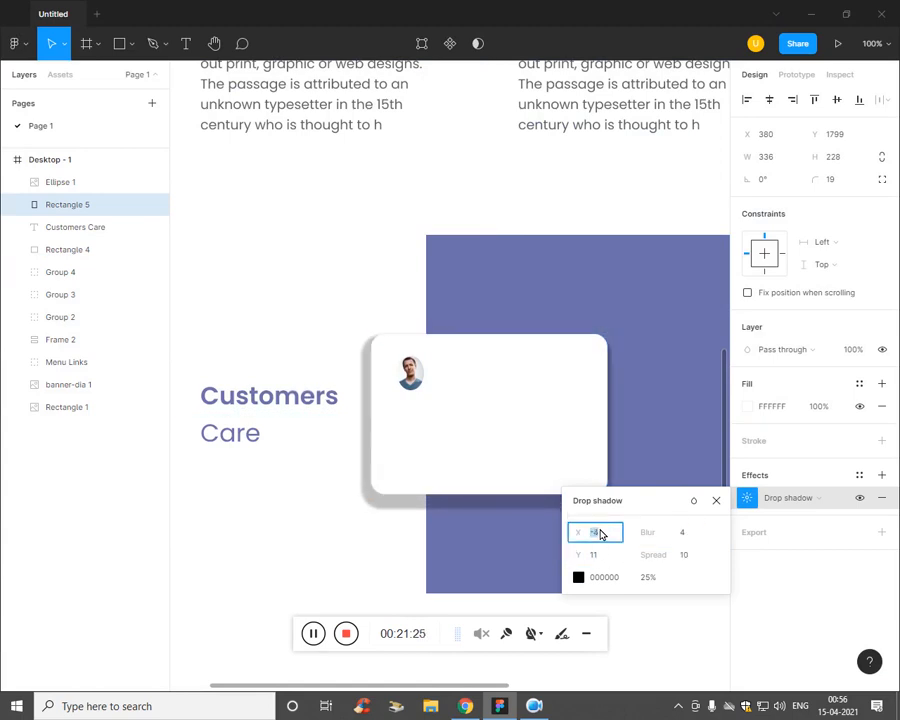
key(Up)
key(Up)
key(Up)
key(Up)
key(Up)
key(Up)
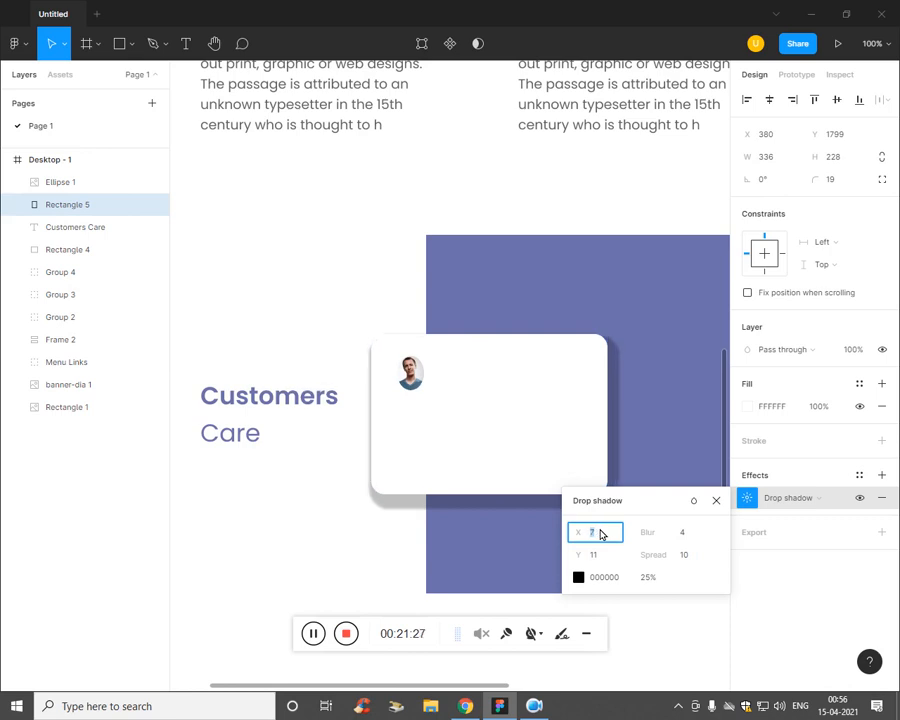
Step: Set the card shadow's Y offset to 10 and spread to 5
key(Tab)
key(Tab)
key(Tab)
key(Down)
key(Down)
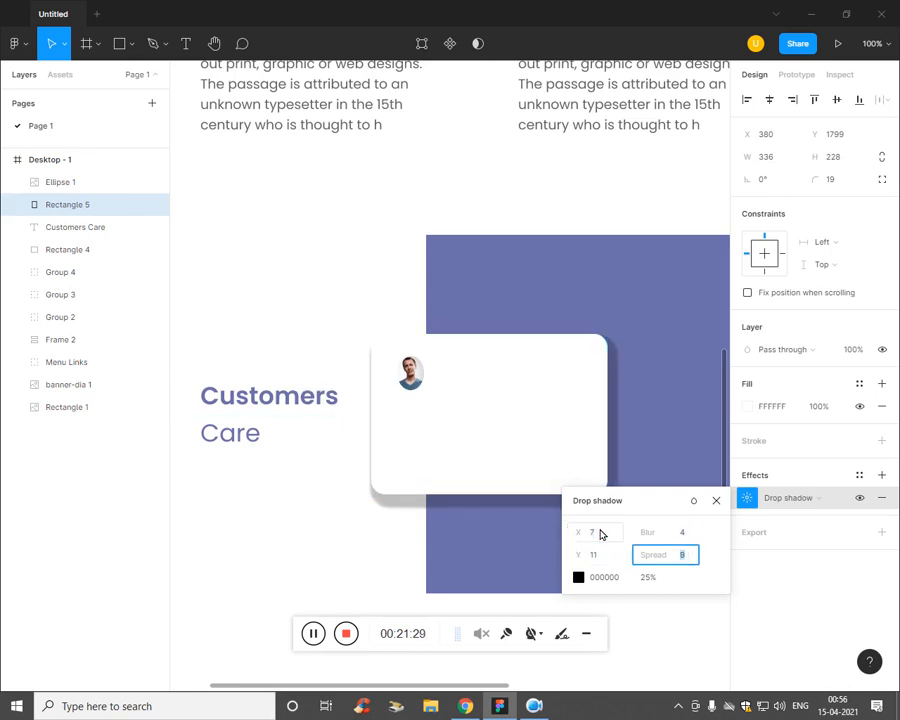
key(Up)
key(Up)
key(shift+Tab)
key(shift+Tab)
key(Up)
key(Up)
key(Up)
key(Up)
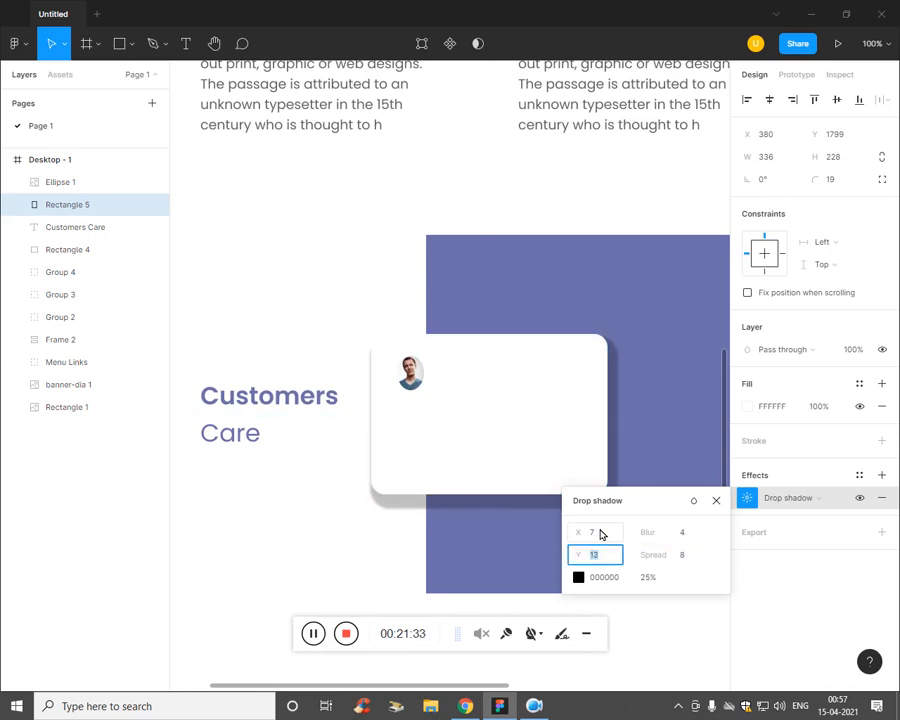
key(Down)
key(Down)
key(Down)
key(Down)
key(Down)
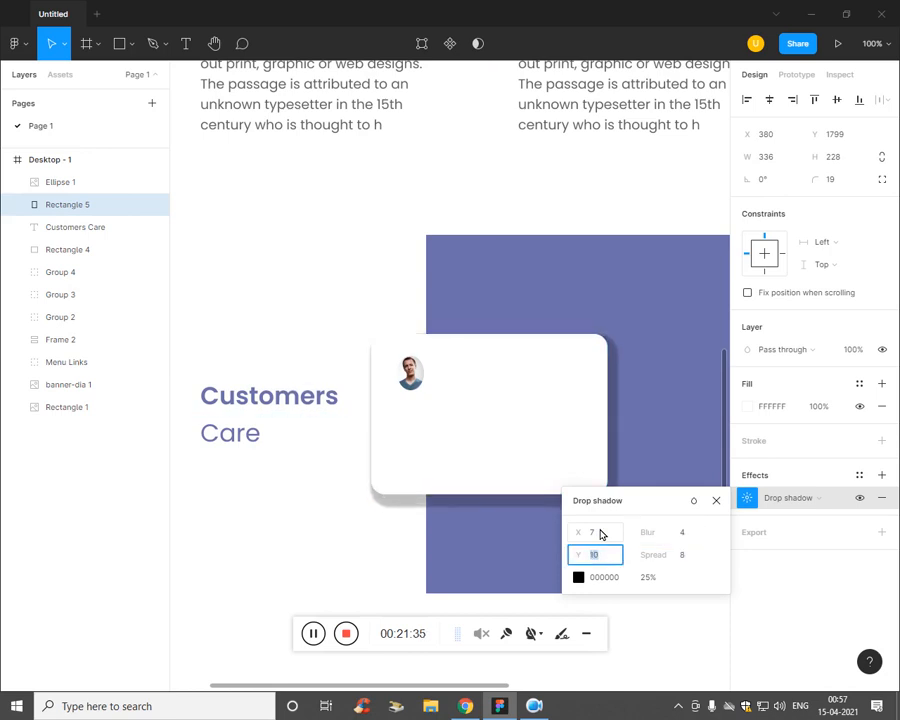
click(695, 562)
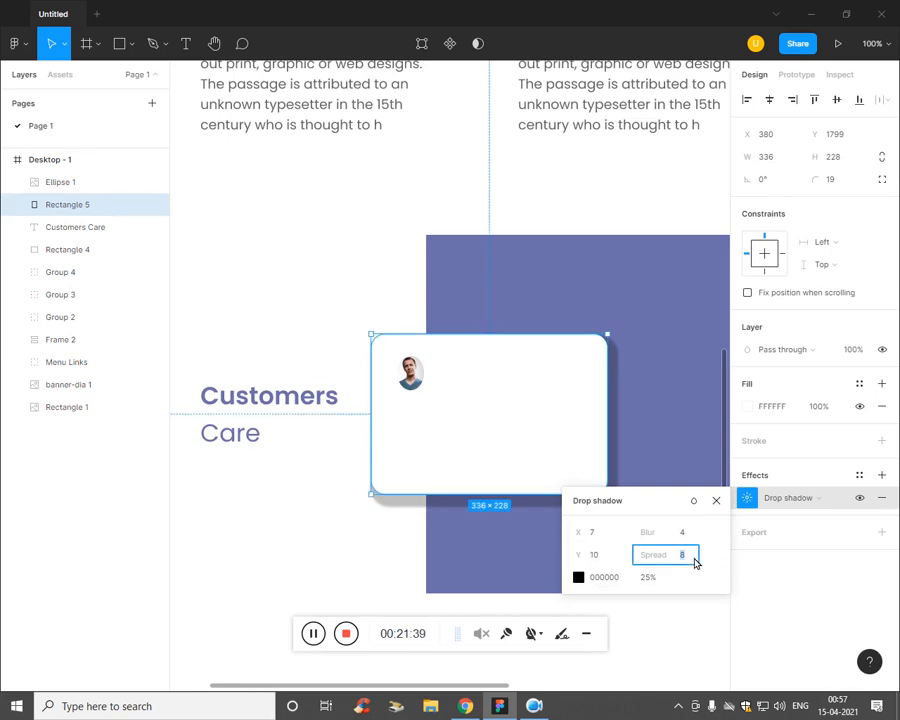
key(Down)
key(Down)
key(Down)
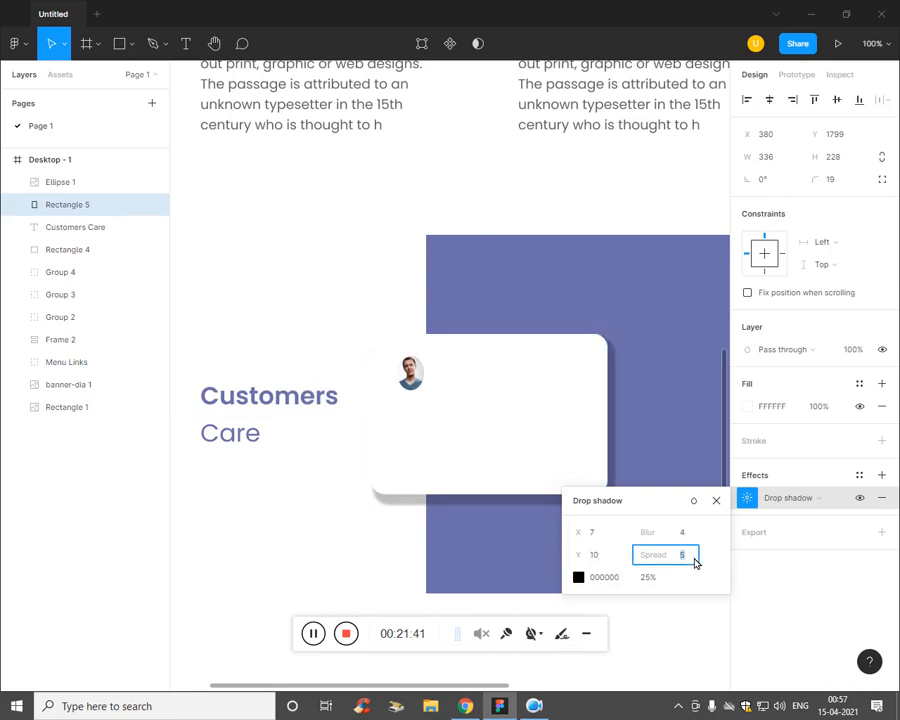
Step: Zoom back onto the Customers Care section and reselect the white card
click(490, 561)
key(minus)
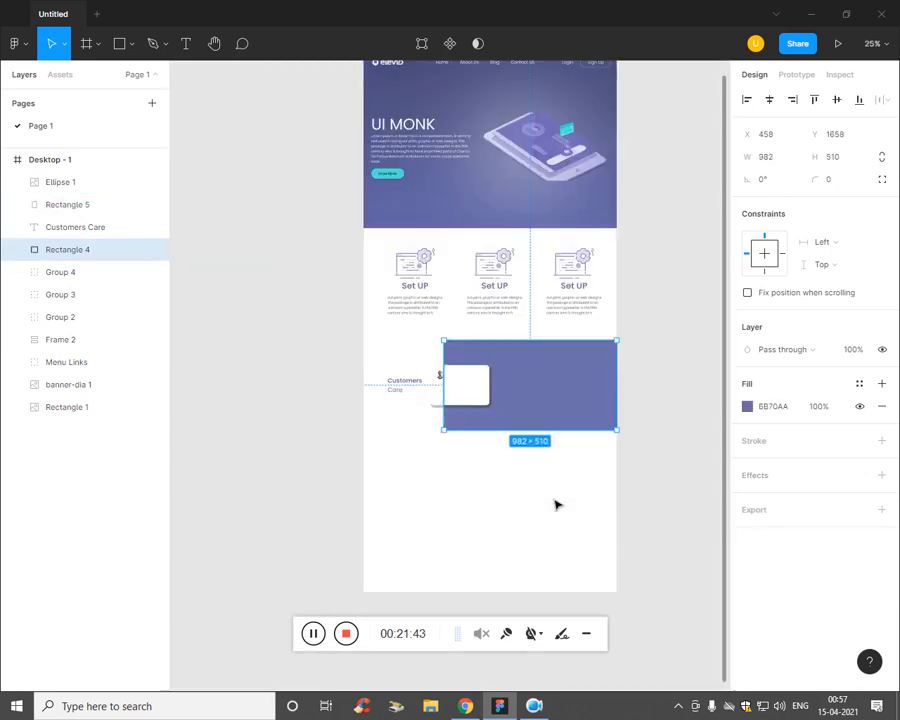
key(plus)
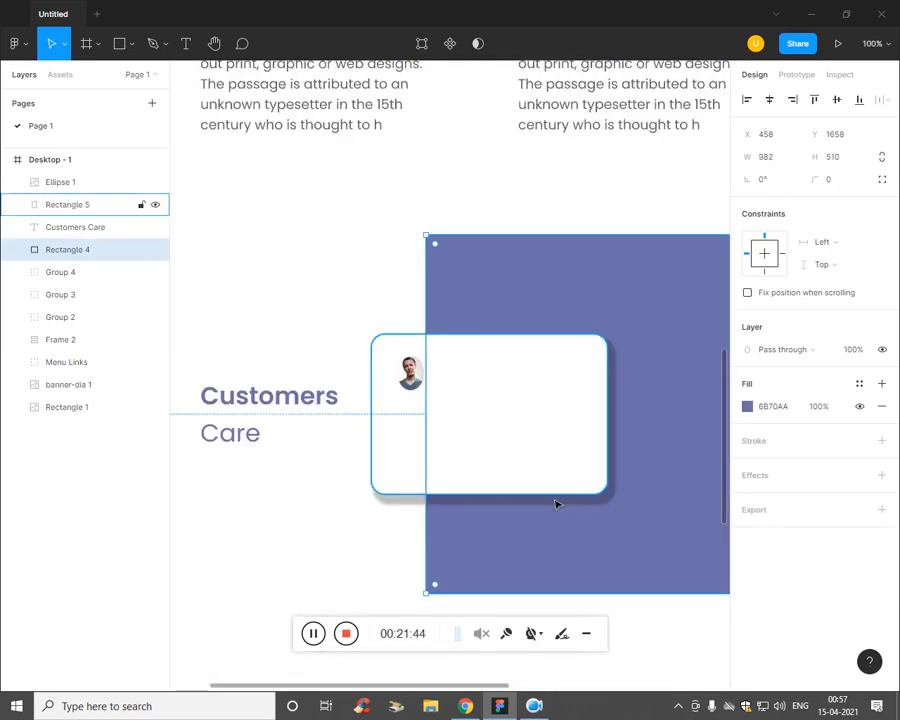
click(417, 388)
click(486, 408)
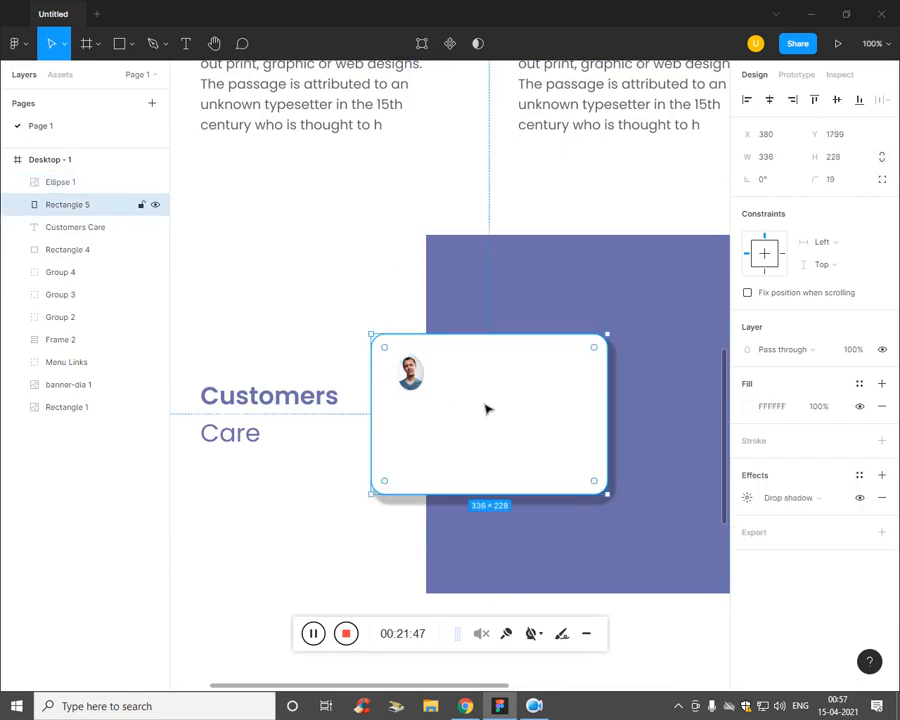
Step: Add the customer's full name on the card, coloured purple 6B70AA from the block
key(t)
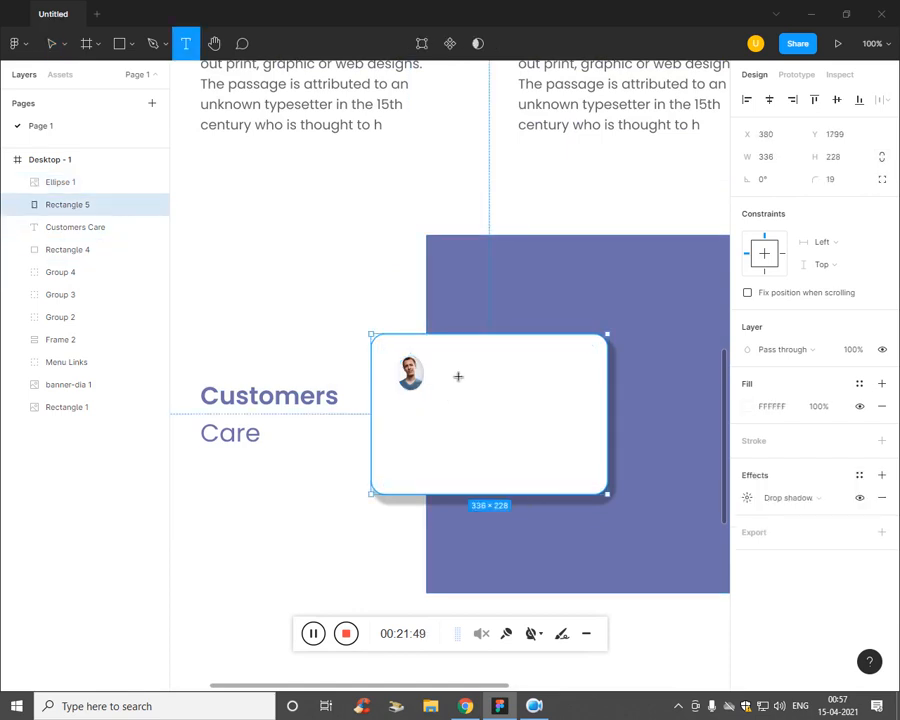
click(449, 375)
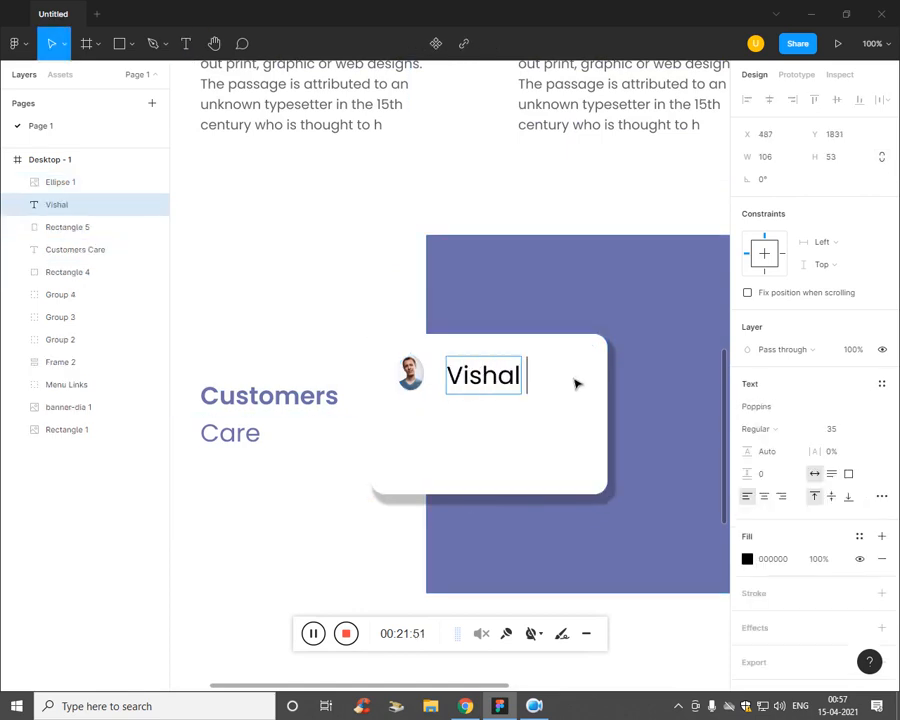
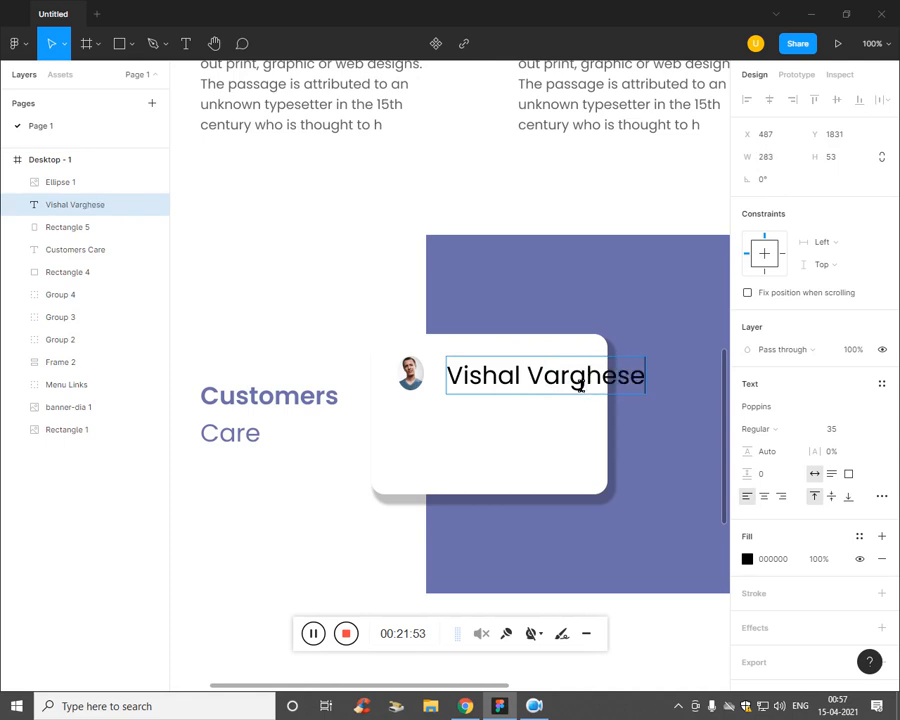
key(ctrl+a)
click(749, 562)
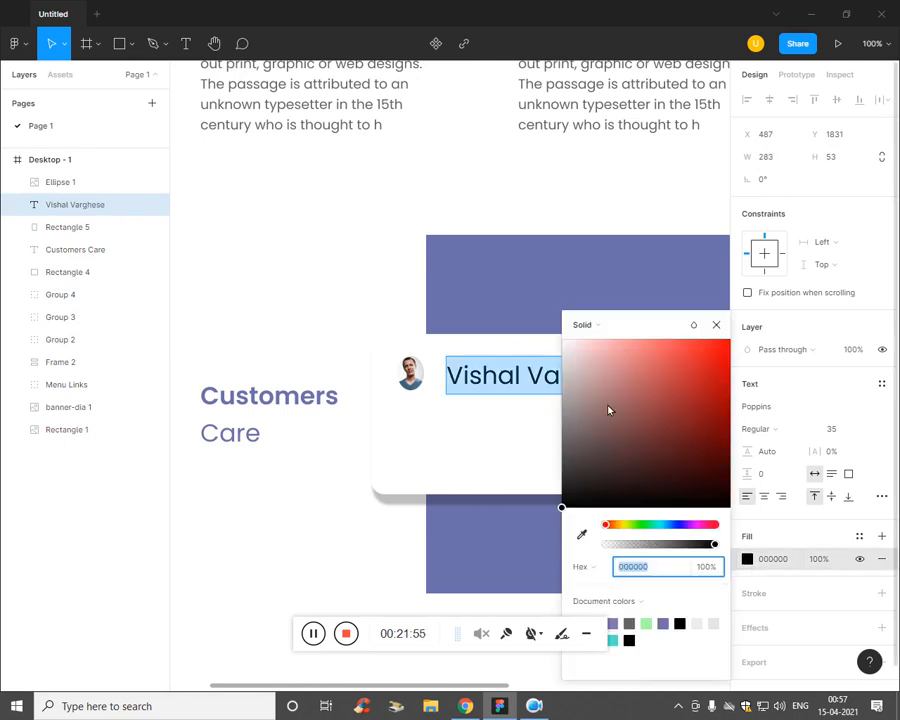
click(580, 534)
click(520, 546)
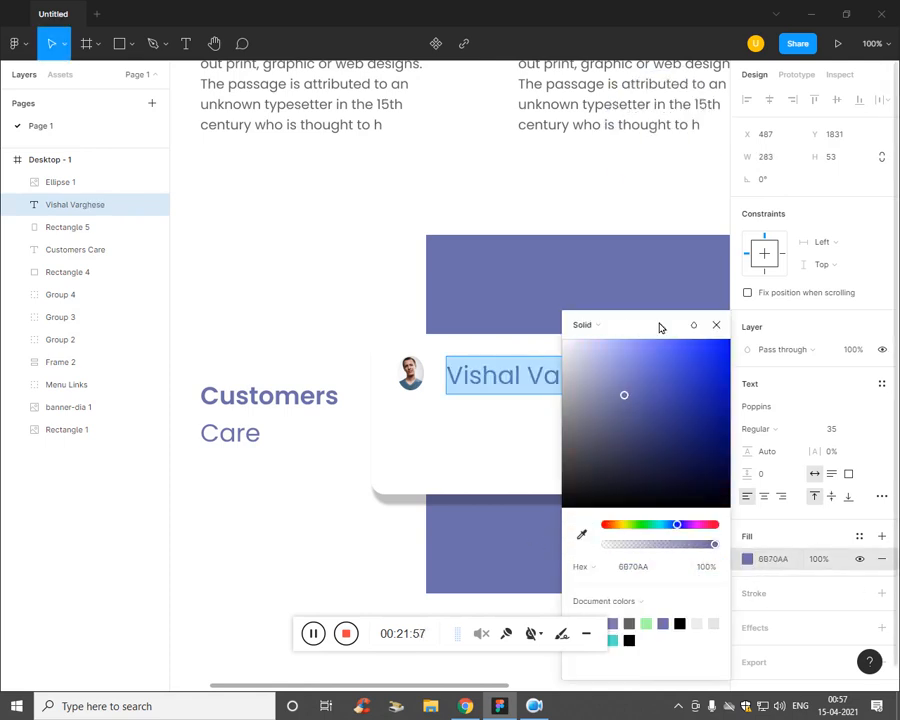
key(Escape)
click(533, 561)
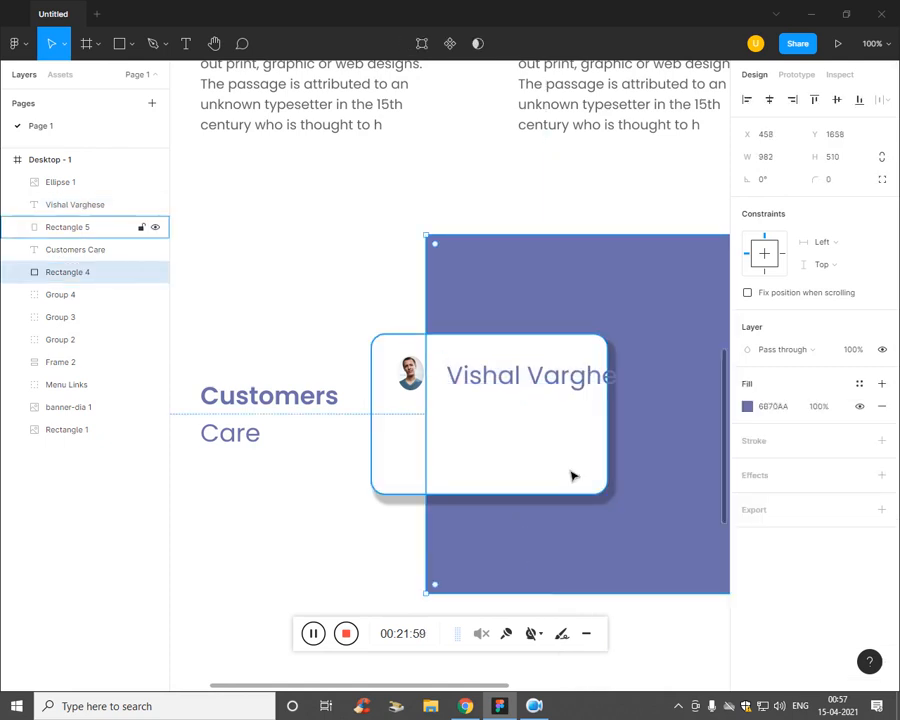
Step: Set the name text's font size to 20
click(520, 372)
key(ctrl+a)
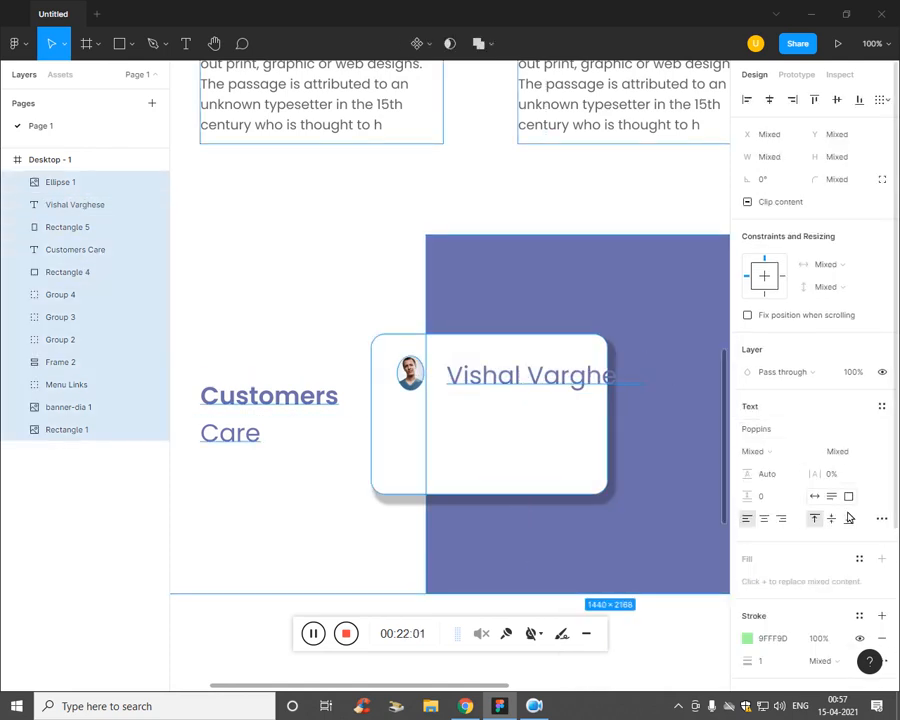
click(550, 372)
double_click(546, 374)
click(833, 430)
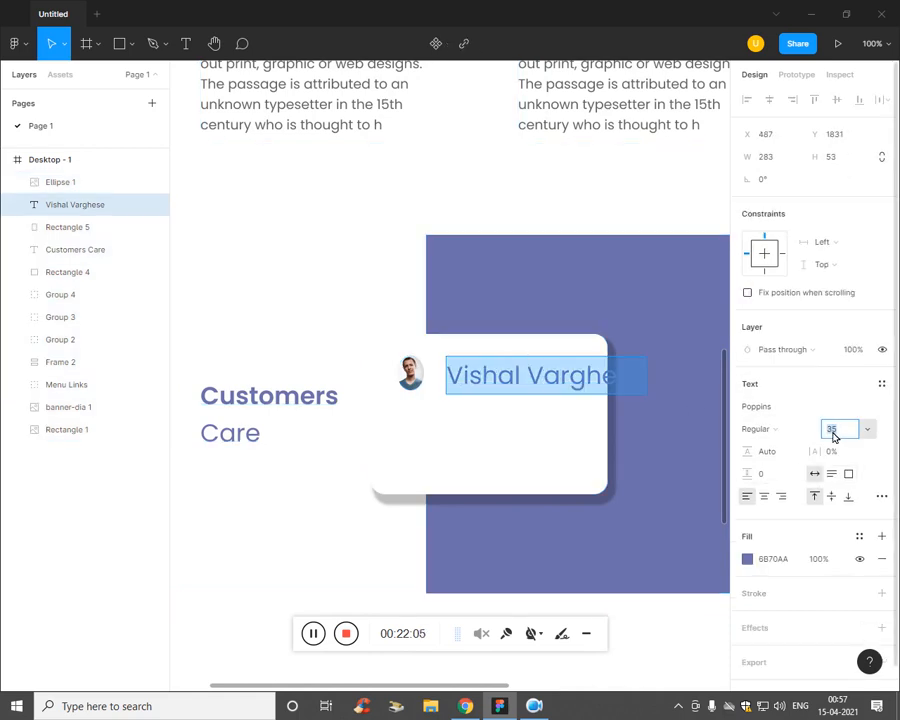
key(Down)
key(Down)
key(Down)
key(Down)
key(Down)
key(Down)
key(Down)
key(Down)
key(Down)
key(Down)
key(Down)
key(Down)
key(Down)
key(Down)
key(Down)
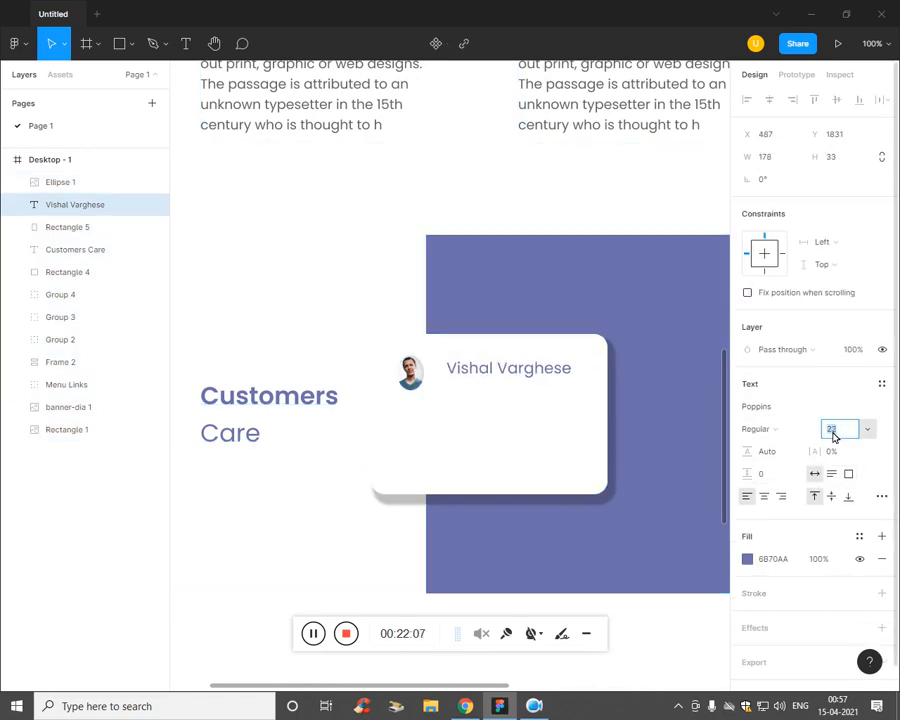
key(Escape)
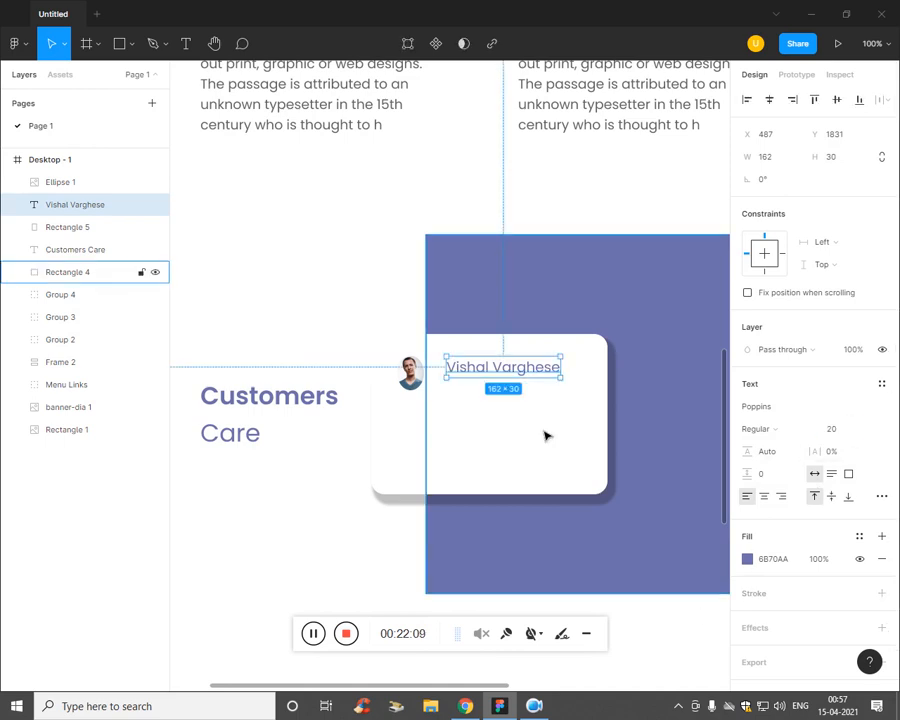
Step: Enlarge the avatar circle slightly beside the name
click(417, 388)
mouse_move(435, 401)
mouse_down()
mouse_move(441, 410)
mouse_move(433, 388)
mouse_up()
click(458, 486)
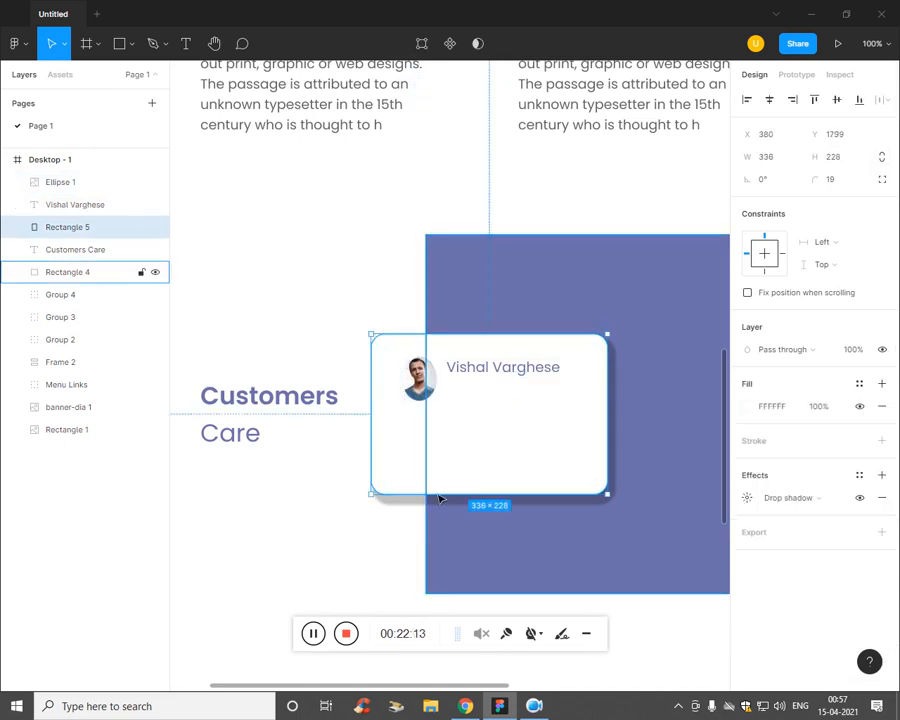
click(486, 384)
Step: Add a text box under the name reading 'Web Designer'
key(t)
click(461, 402)
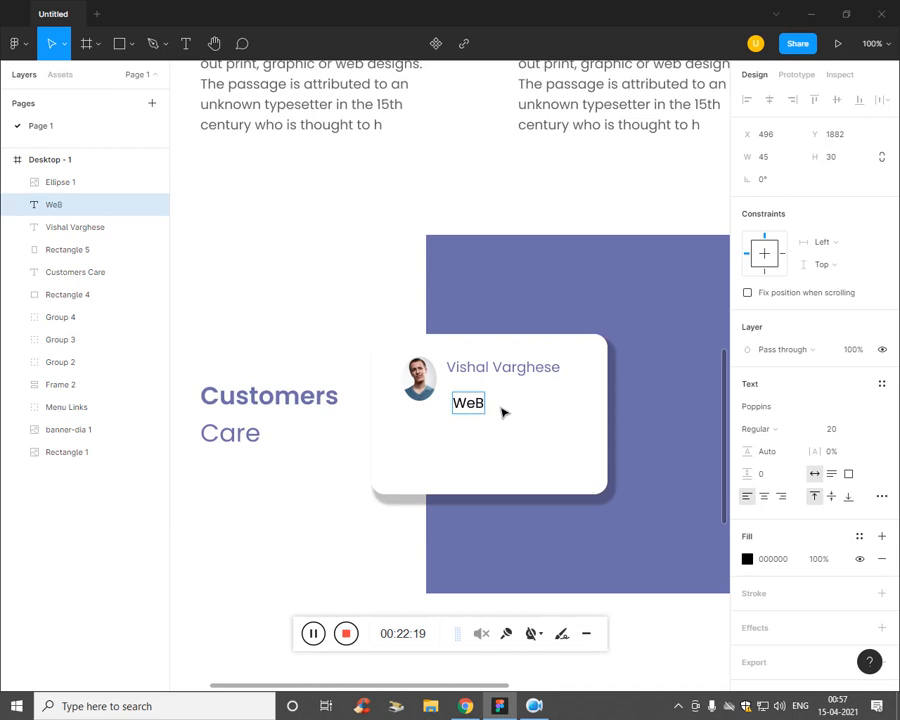
text(Web D Designer)
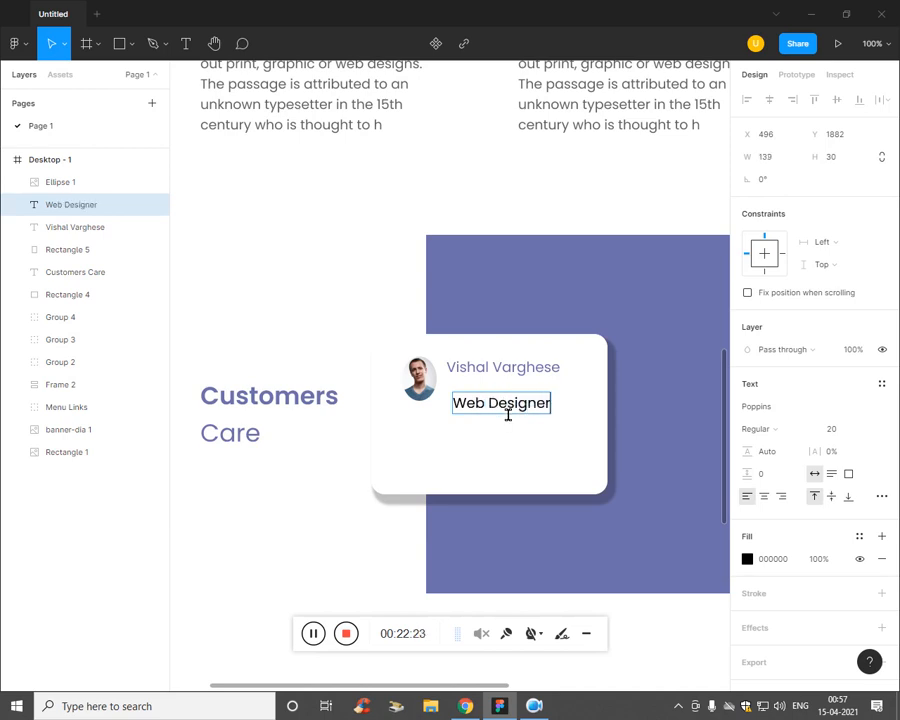
key(ctrl+a)
Step: Colour the Web Designer title grey A5A5A5 and align it beneath the name
click(747, 558)
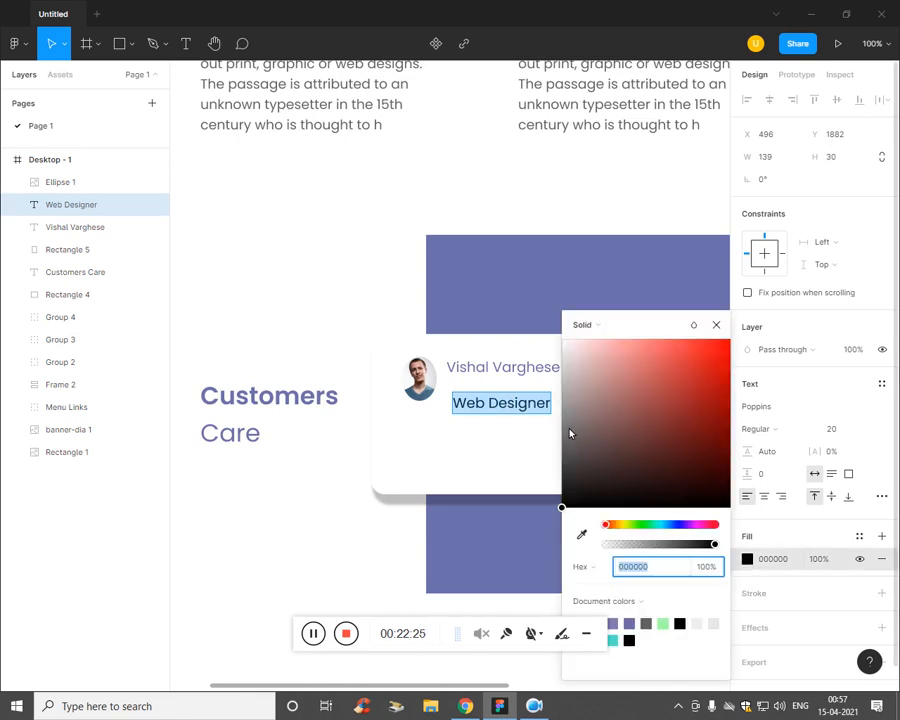
click(562, 385)
drag(565, 395, 566, 405)
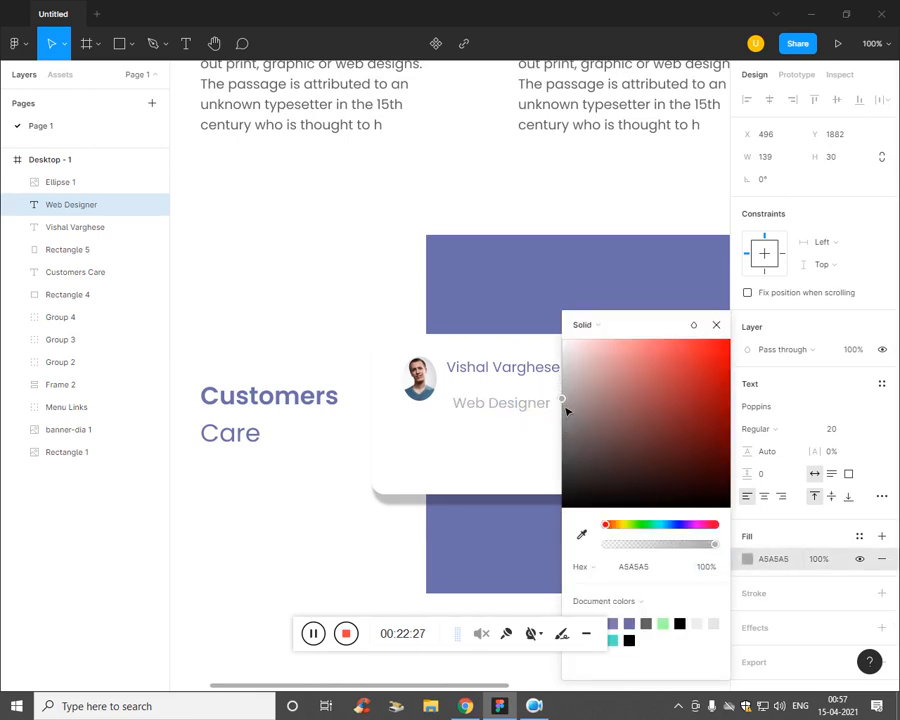
key(Escape)
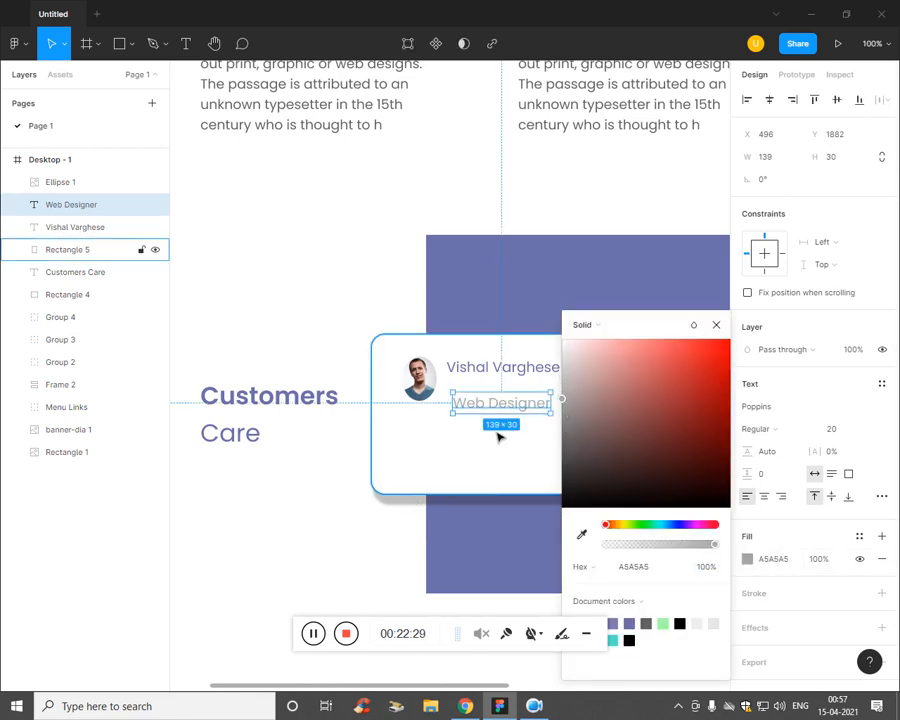
drag(513, 410, 489, 392)
click(472, 454)
key(ctrl+z)
key(Left)
key(Left)
key(Left)
key(Left)
key(Left)
key(Left)
key(Left)
key(Left)
key(Left)
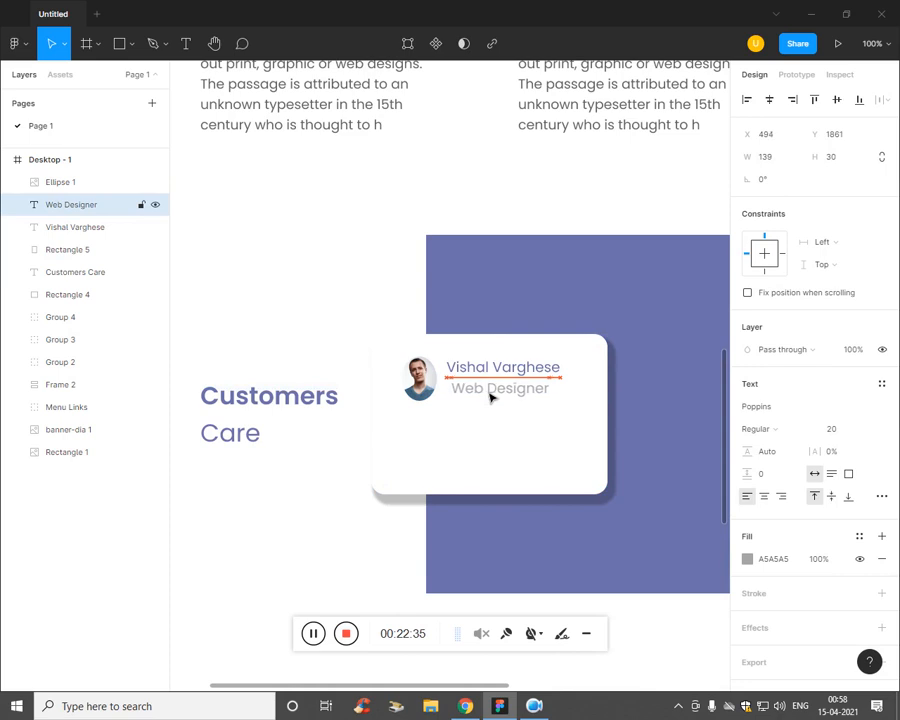
key(Left)
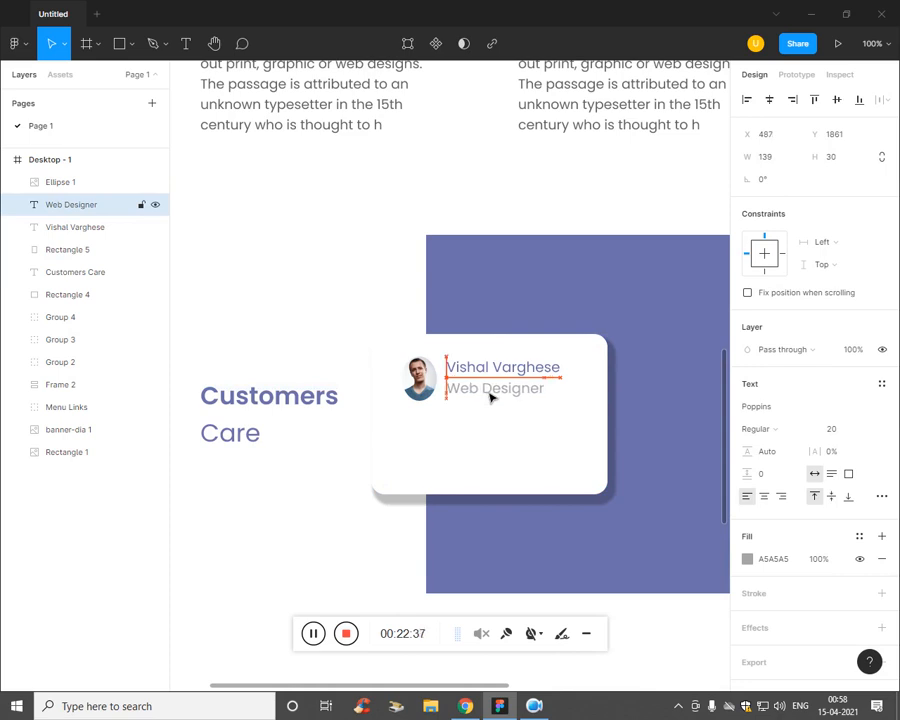
key(Down)
Step: Set the Web Designer title's font size to 15
click(490, 447)
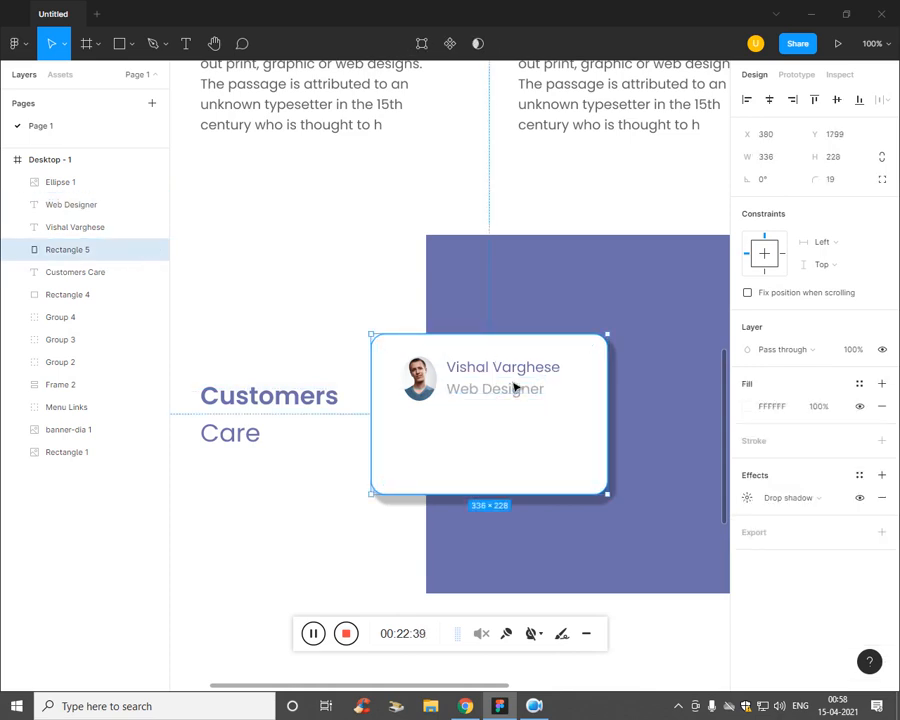
click(512, 388)
click(846, 430)
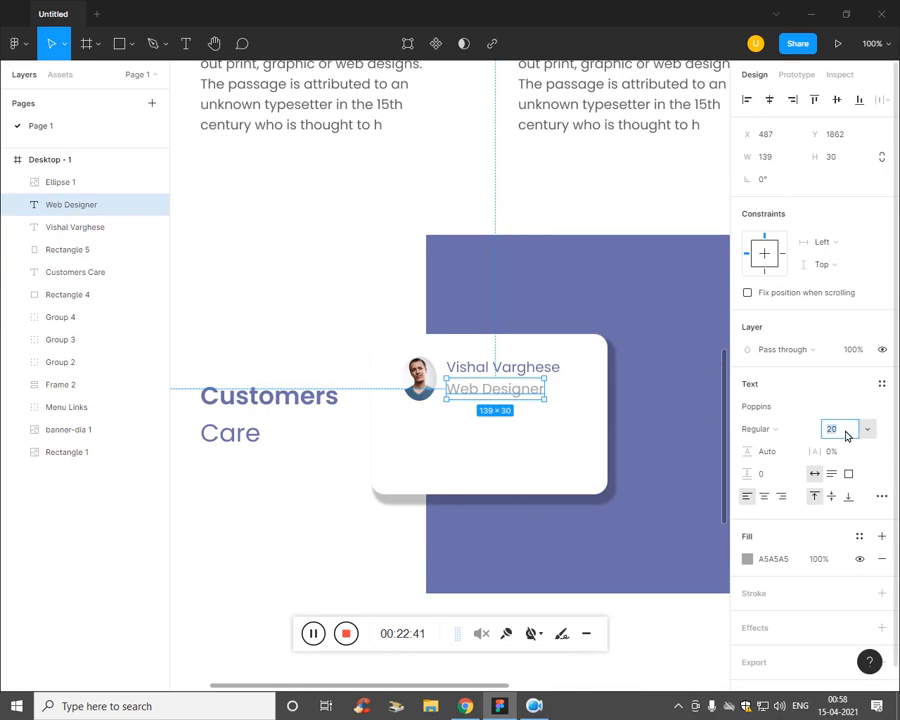
key(Down)
key(Down)
key(Down)
key(Down)
key(Down)
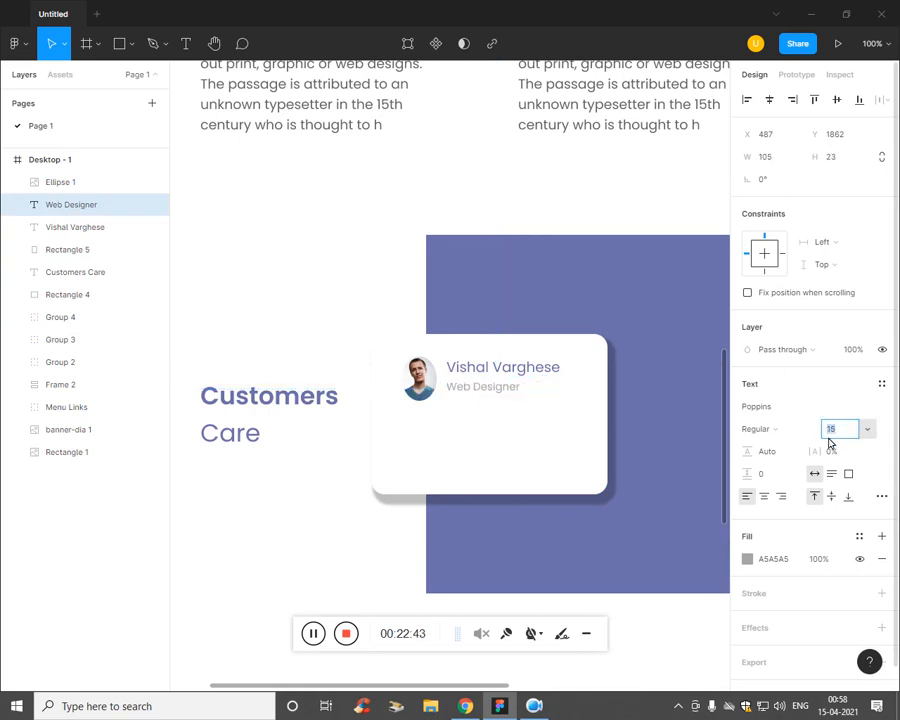
click(670, 506)
Step: Copy the placeholder paragraph text from the top-left Set UP section
key(t)
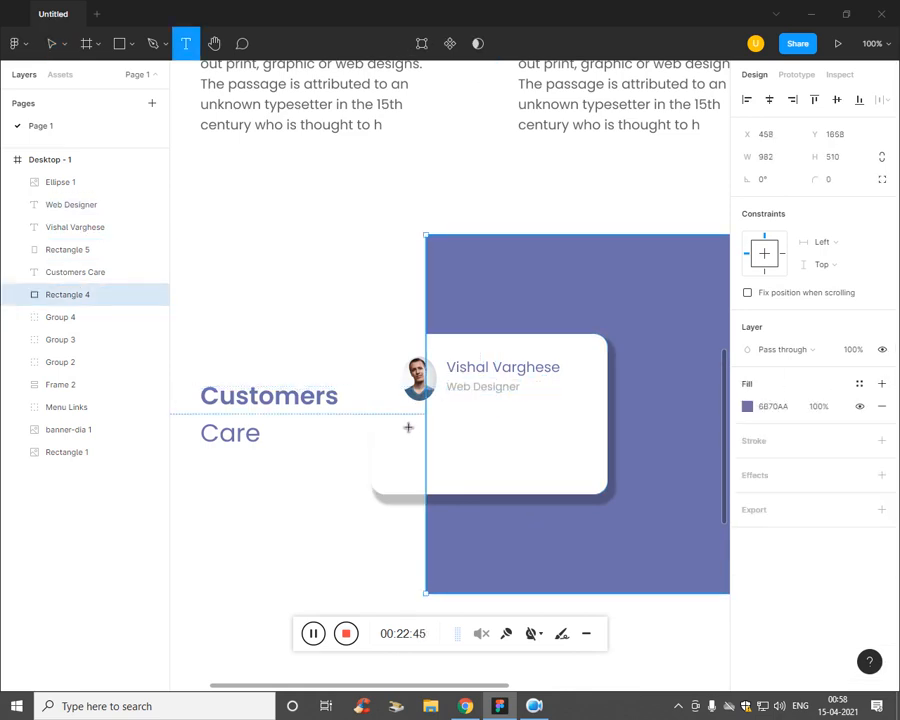
drag(400, 406, 596, 482)
key(Escape)
scroll(300, 200, up, 1)
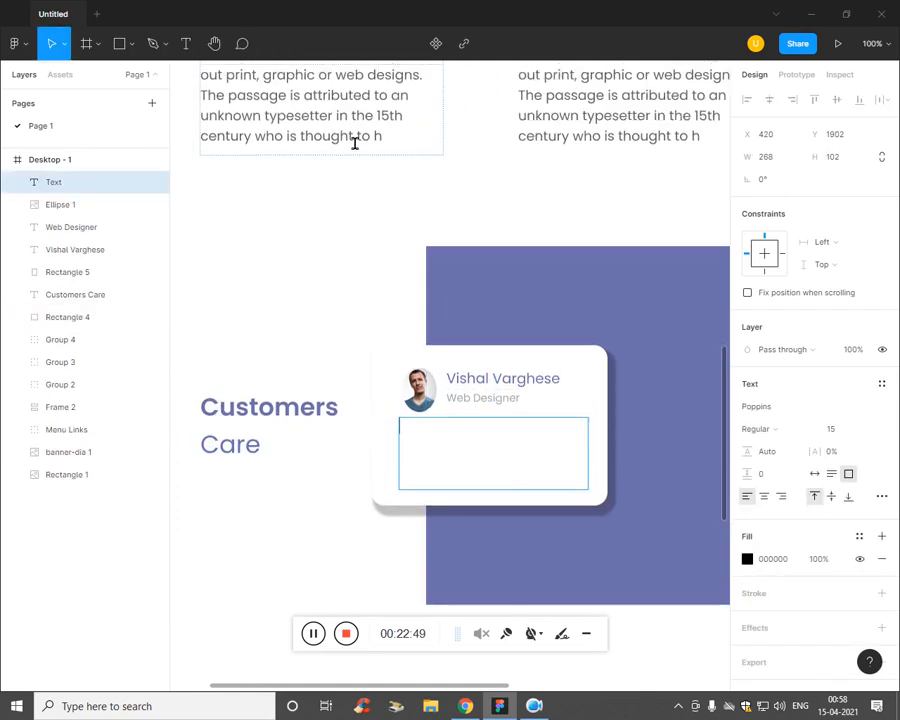
double_click(354, 142)
key(ctrl+c)
key(Escape)
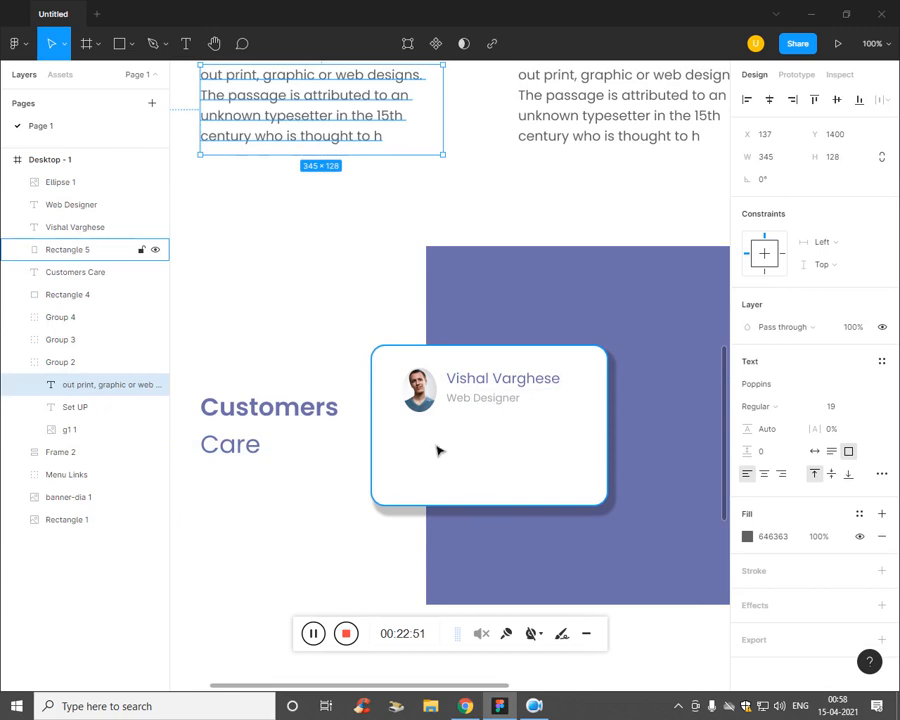
Step: Paste the paragraph into a new text box below the subtitle at size 13
key(t)
drag(390, 418, 600, 504)
key(ctrl+v)
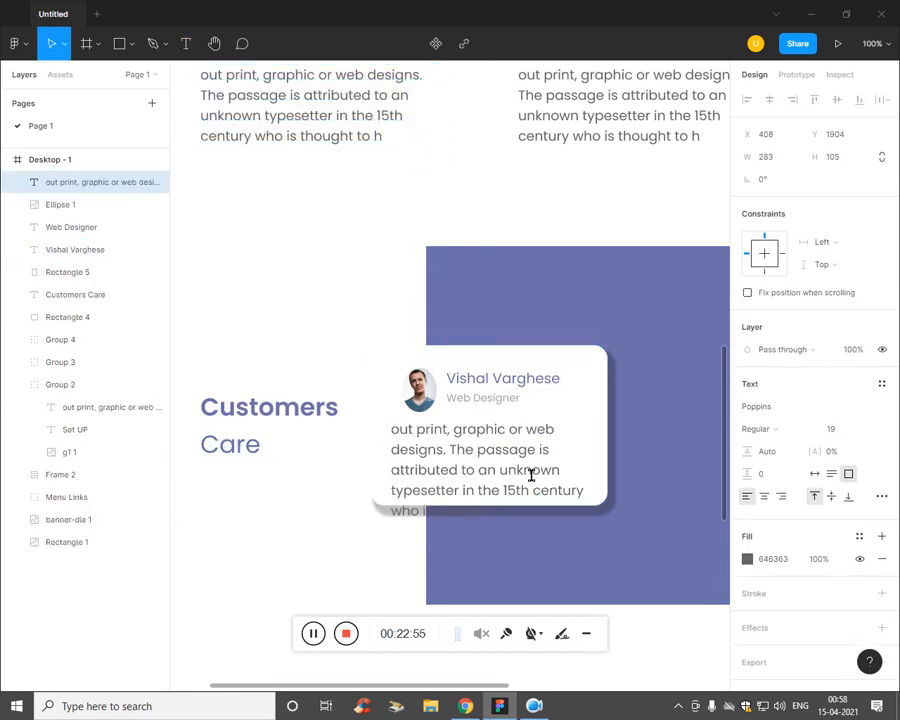
key(ctrl+a)
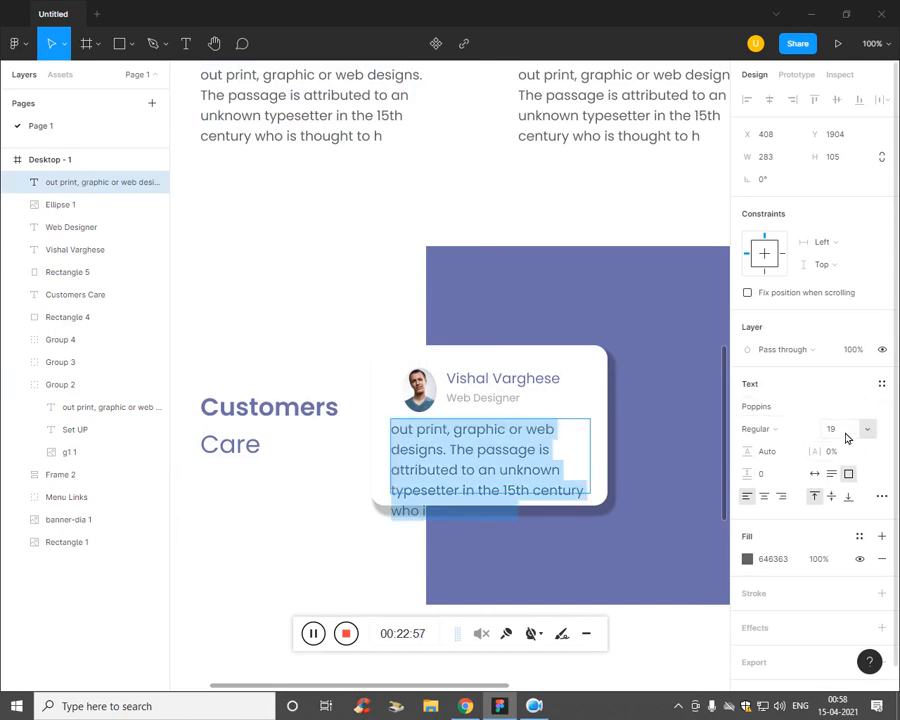
click(844, 434)
key(Down)
key(Down)
key(Down)
key(Down)
key(Down)
key(Down)
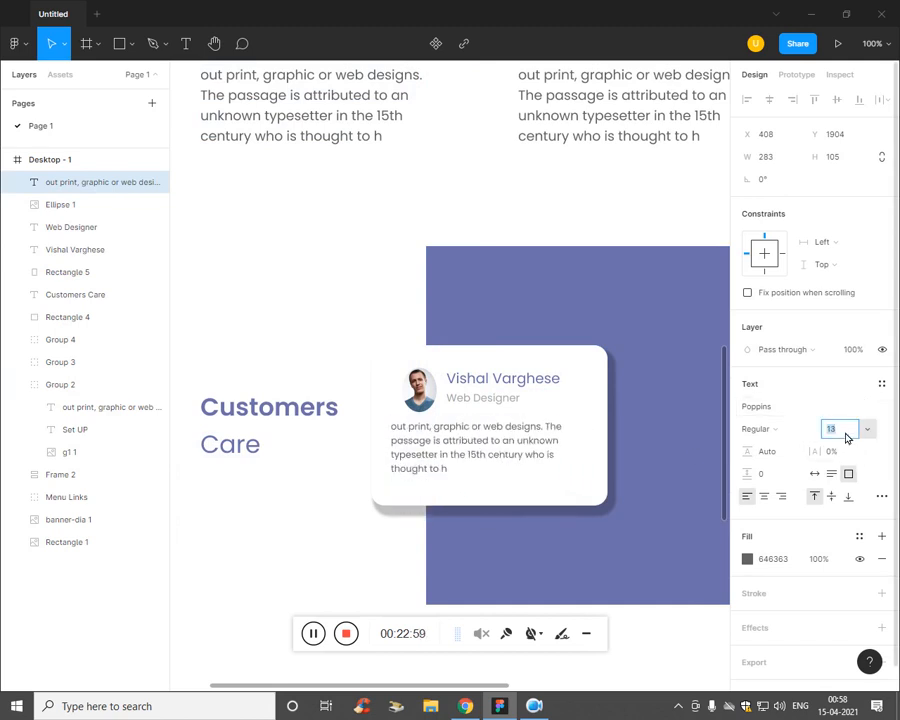
click(364, 557)
Step: Zoom out to half size and select the name text on the card
key(ctrl+minus)
key(ctrl+minus)
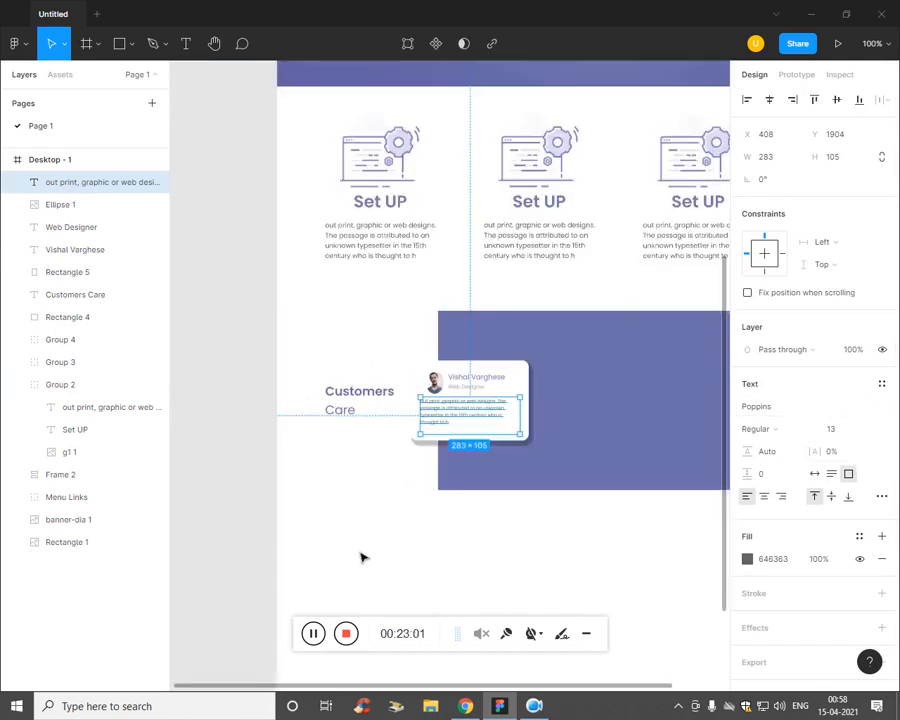
click(528, 528)
key(ctrl+plus)
key(ctrl+plus)
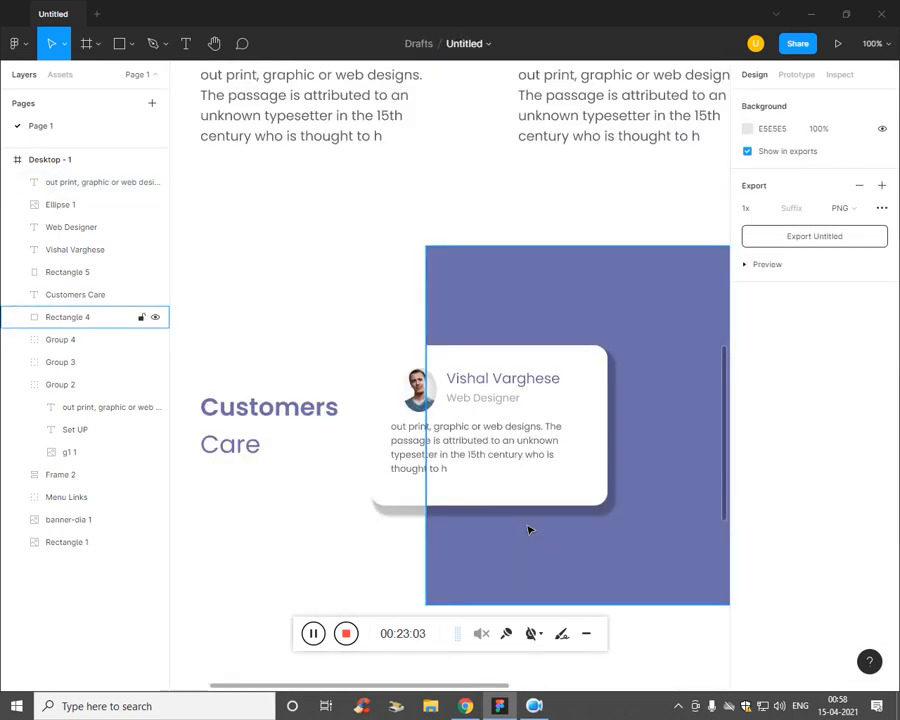
key(ctrl+minus)
click(75, 249)
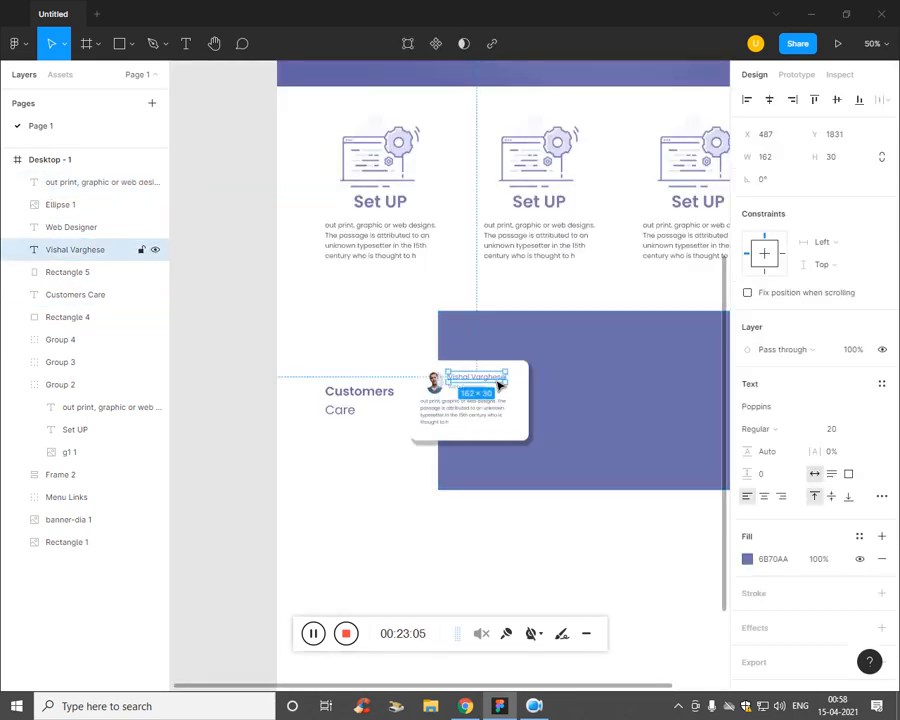
Step: Group the card's avatar, paragraph, subtitle, name and white background into one 336 × 228 group
click(85, 206)
click(89, 184)
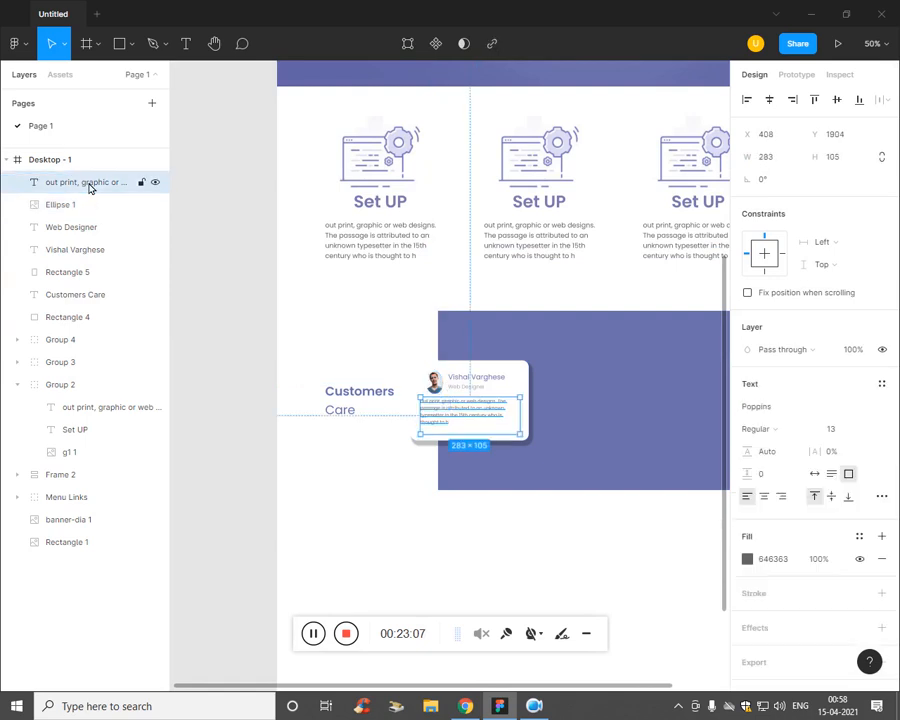
shift+click(86, 206)
shift+click(86, 229)
shift+click(87, 251)
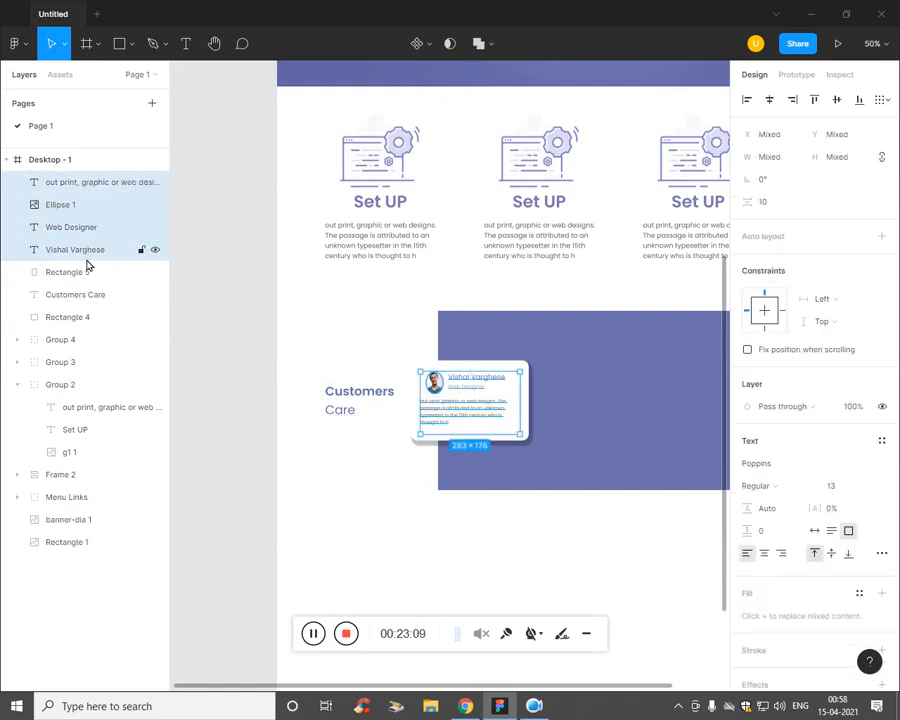
shift+click(86, 275)
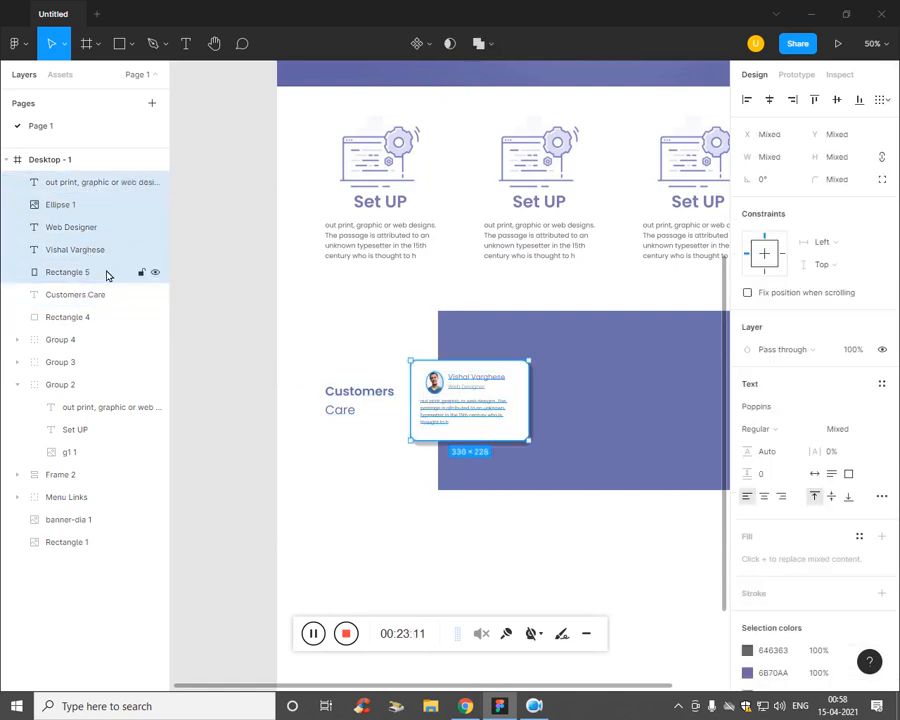
key(ctrl+g)
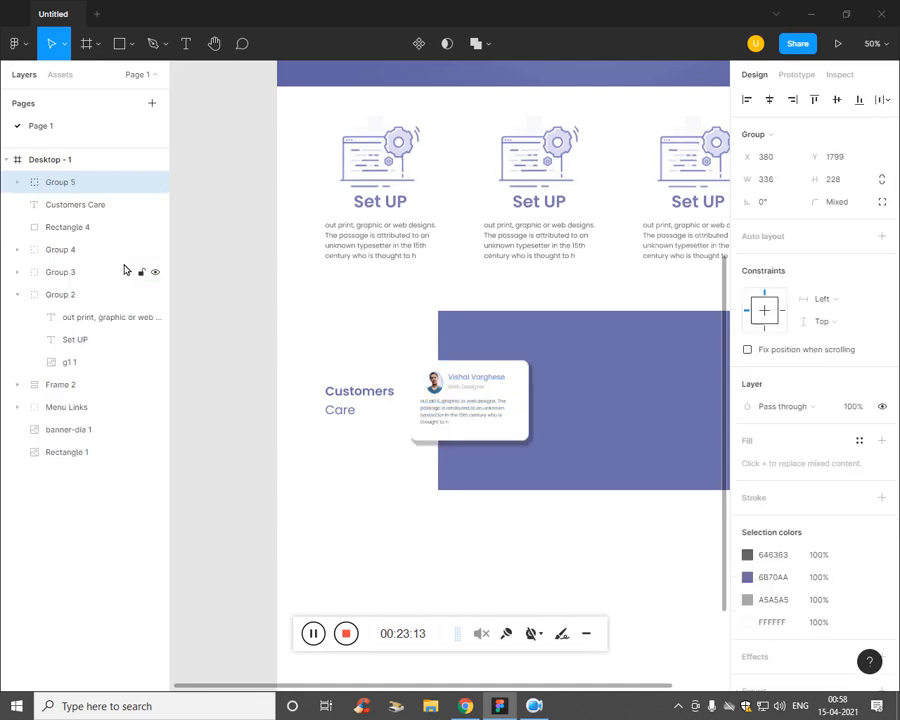
Step: Duplicate the grouped card and place the copy to the right of the first card
click(155, 228)
click(155, 228)
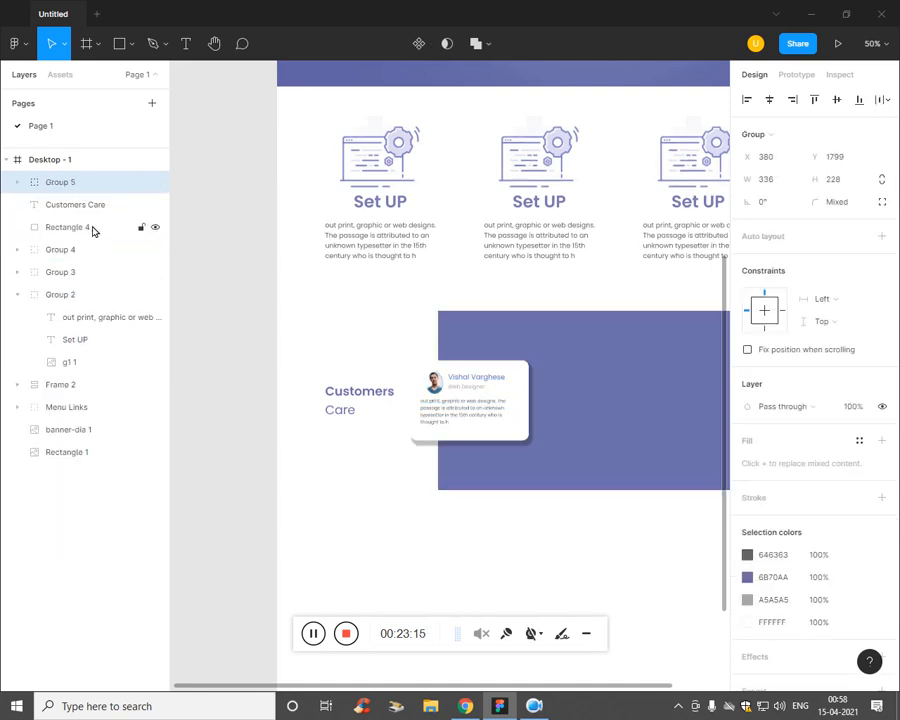
click(92, 227)
click(94, 204)
click(106, 184)
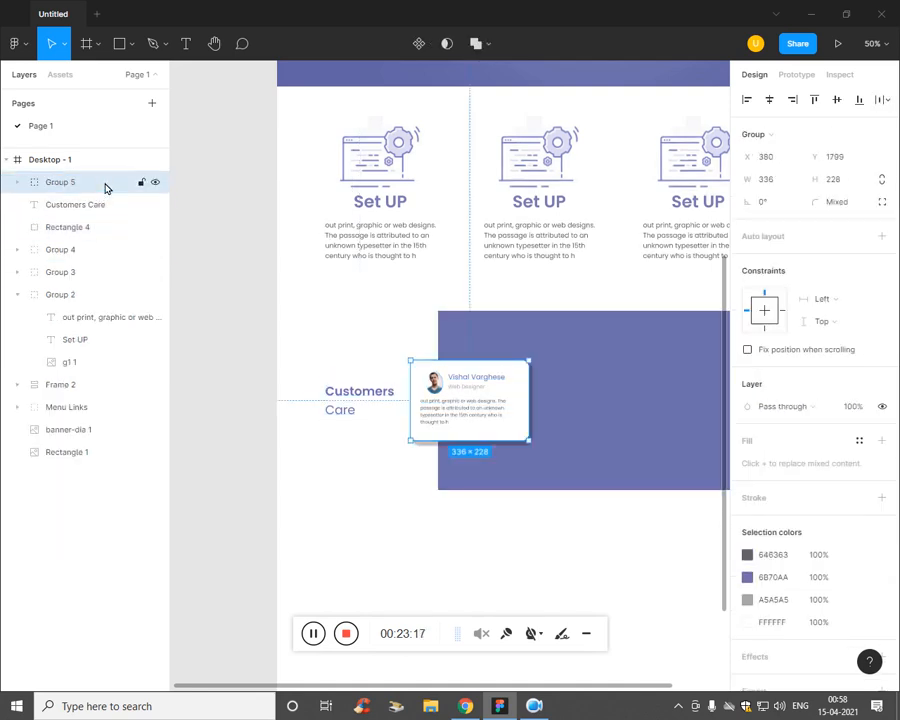
key(ctrl+d)
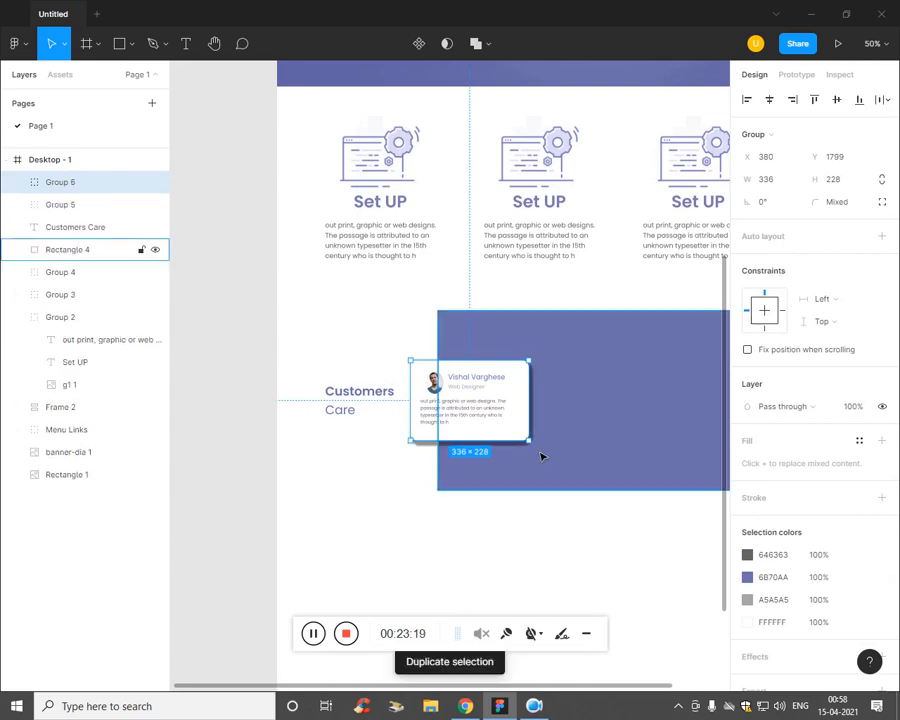
drag(515, 428, 653, 426)
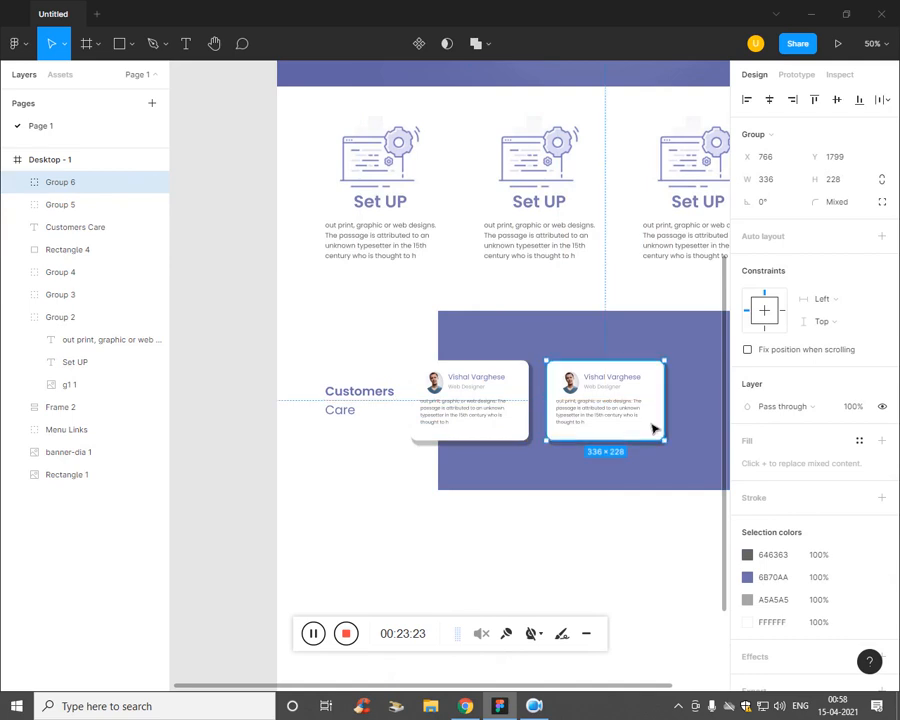
key(minus)
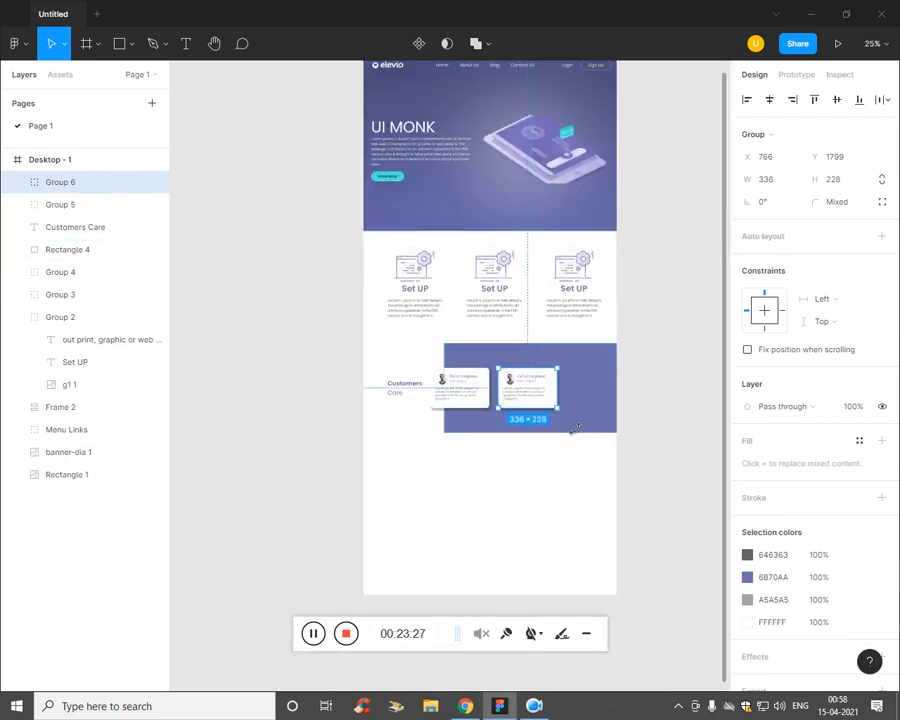
Step: Duplicate the second card and place the third copy to its right
click(575, 434)
click(554, 402)
key(ctrl+d)
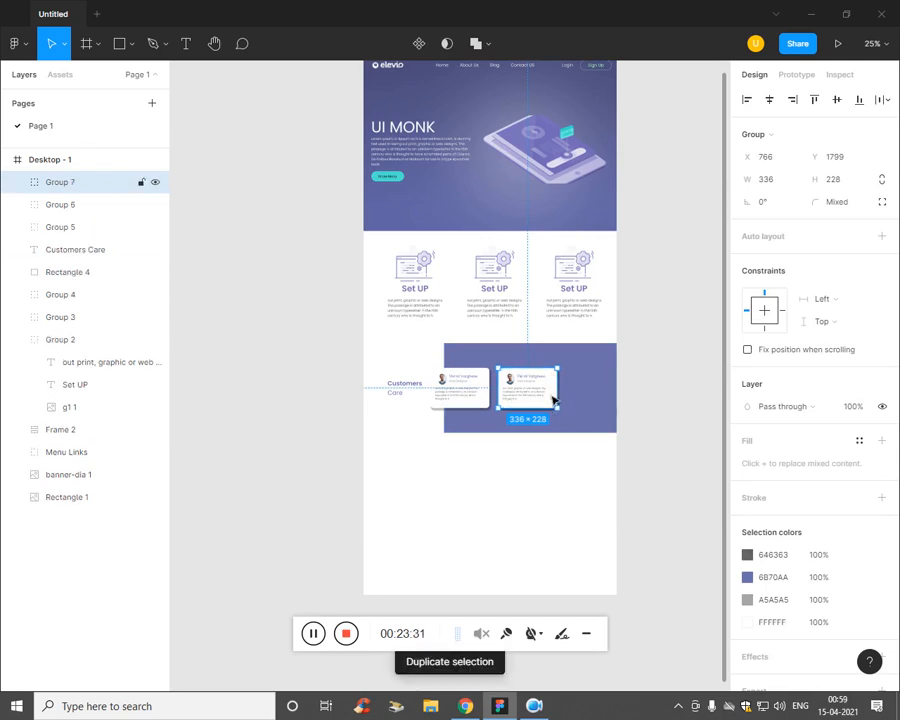
drag(553, 400, 620, 400)
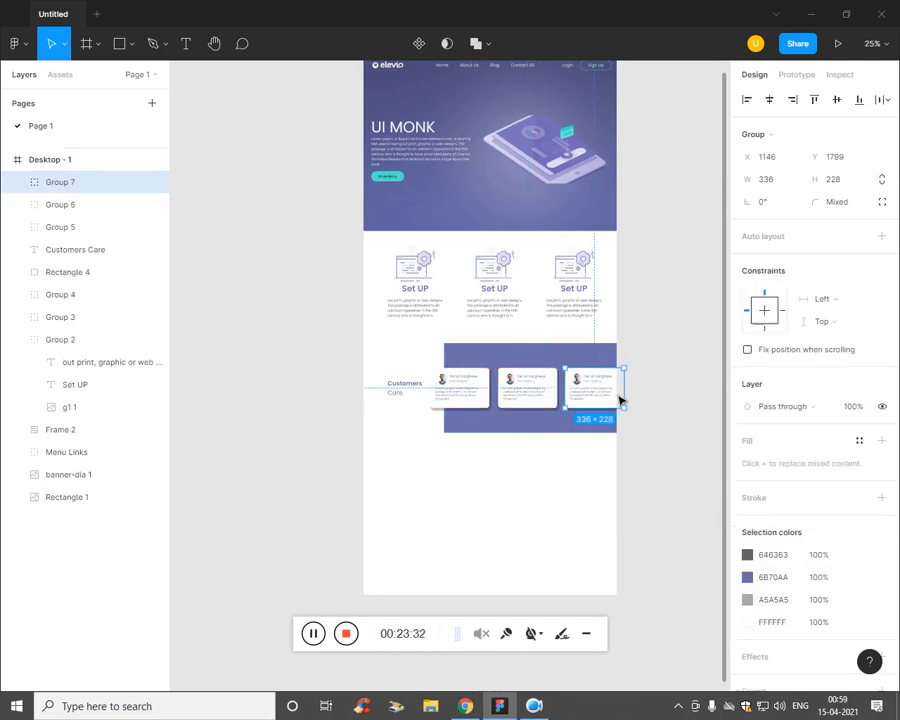
click(598, 472)
scroll(598, 472, down, 2)
scroll(597, 470, up, 6)
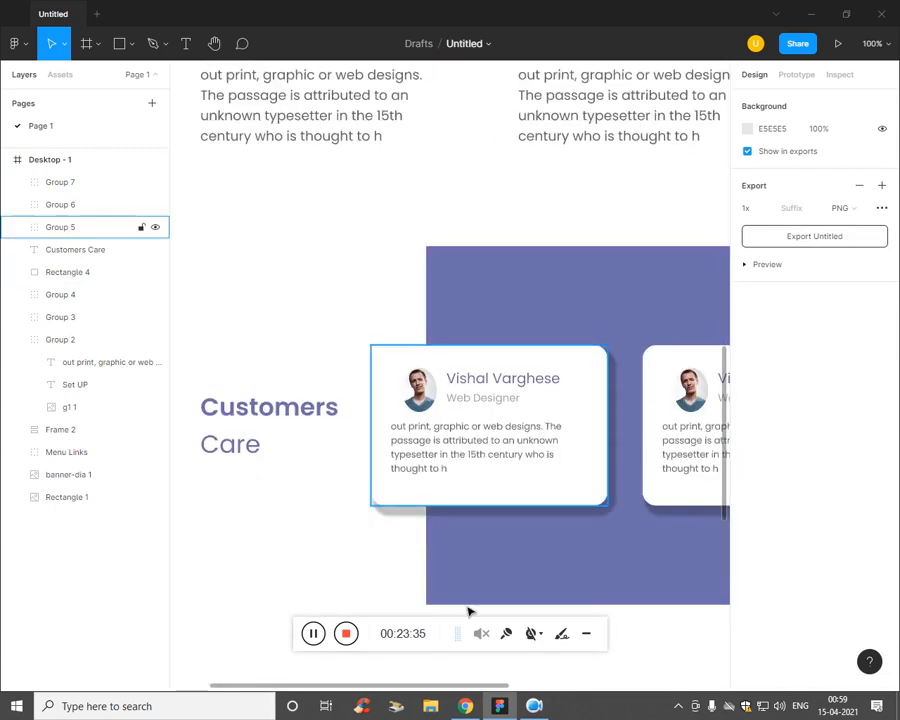
Step: Zoom out to show both sections and collapse Group 2's child layers in Layers
key(ctrl+minus)
scroll(444, 446, up, 1)
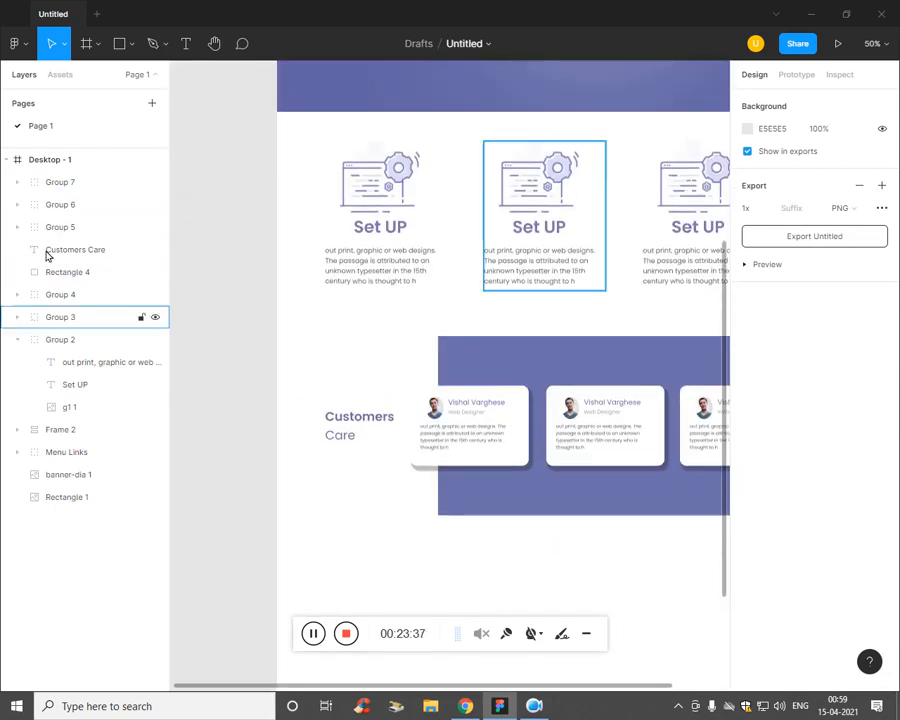
click(57, 184)
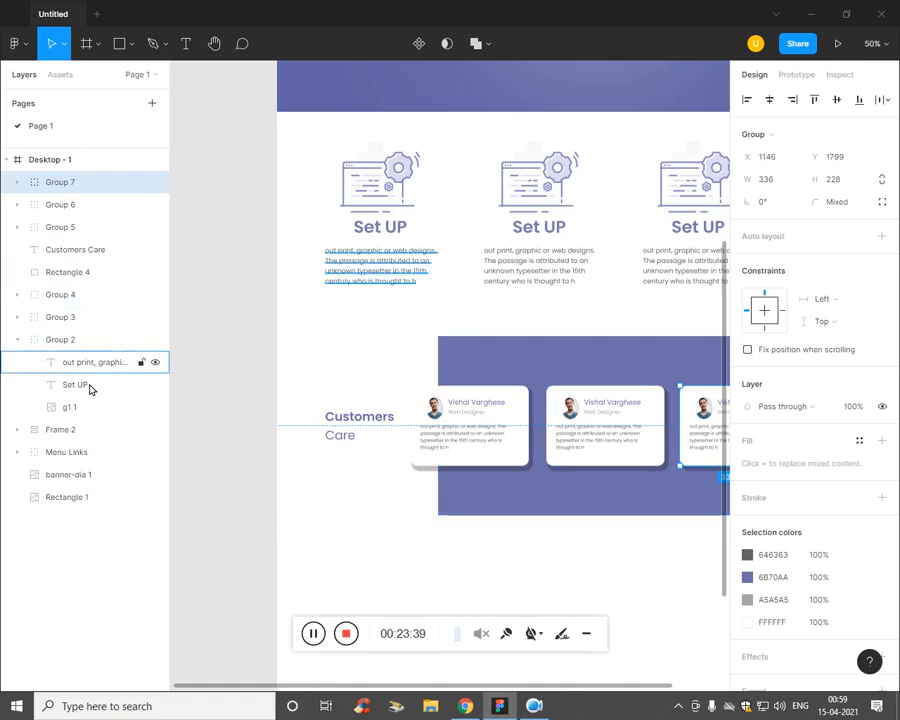
shift+click(96, 438)
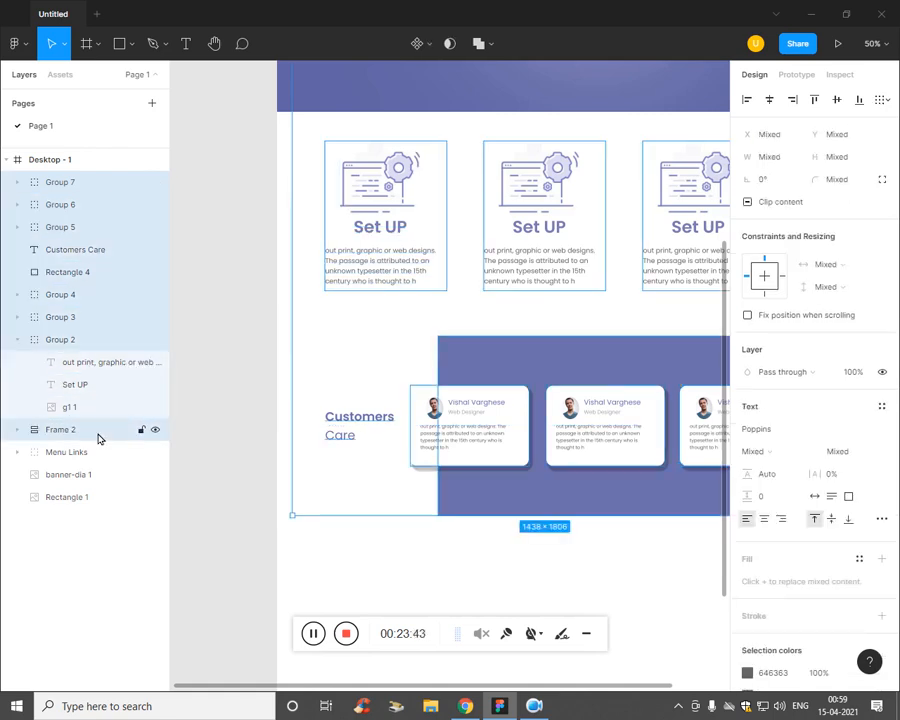
key(Escape)
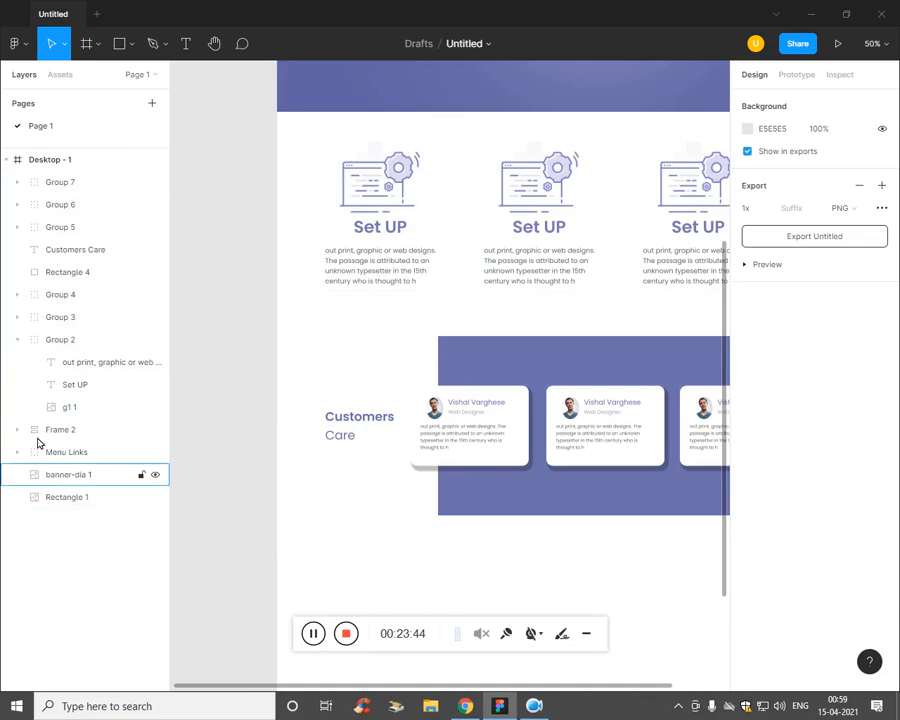
click(15, 342)
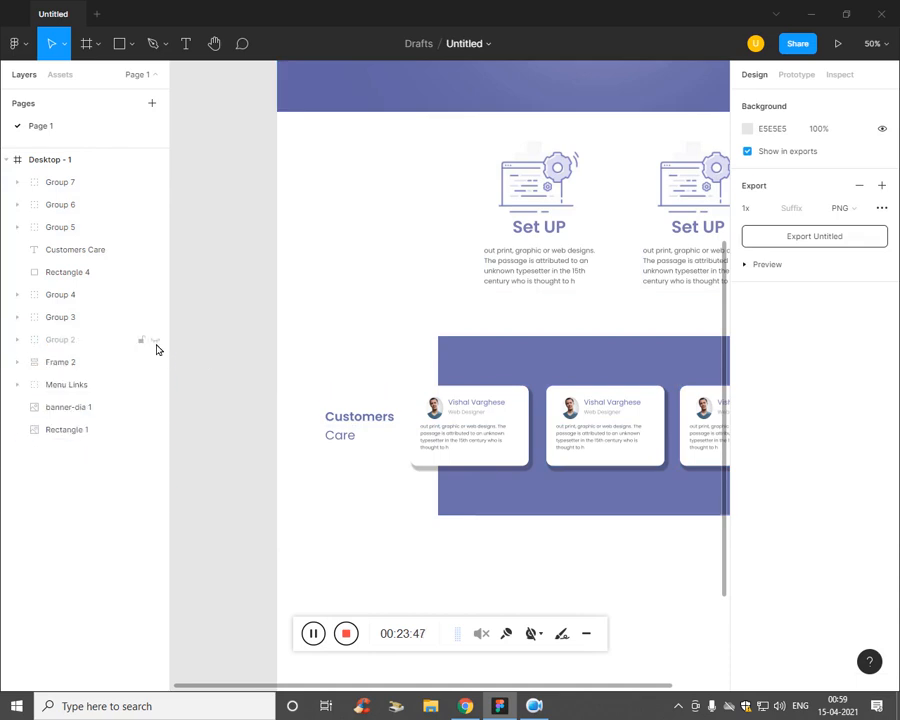
Step: Group the three Set UP columns into a 1249 × 424 group and start renaming it 'Secion'
click(65, 312)
click(62, 295)
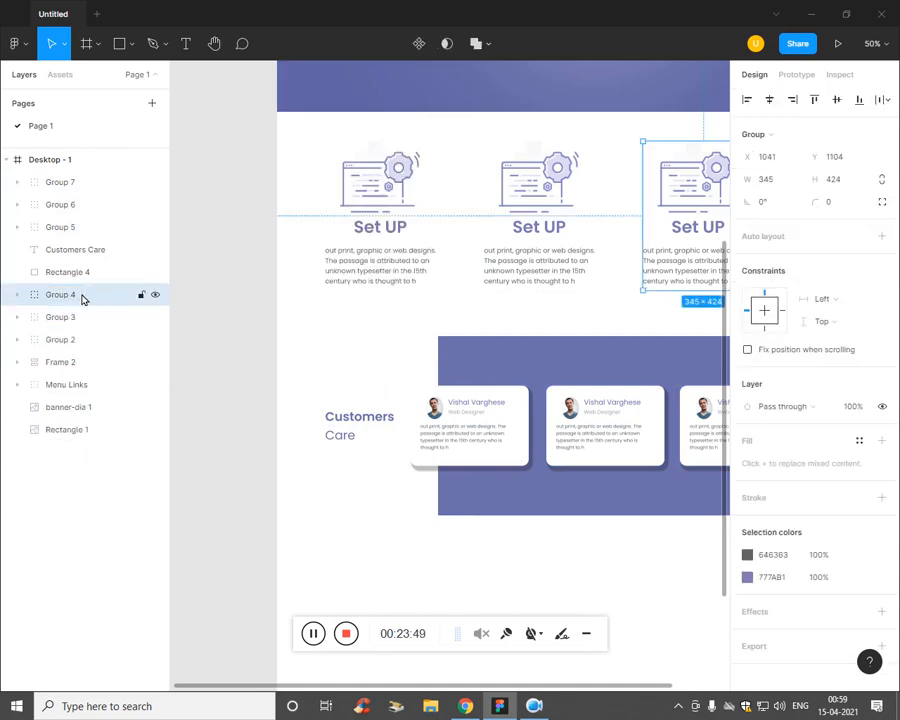
shift+click(72, 318)
shift+click(90, 345)
key(ctrl+g)
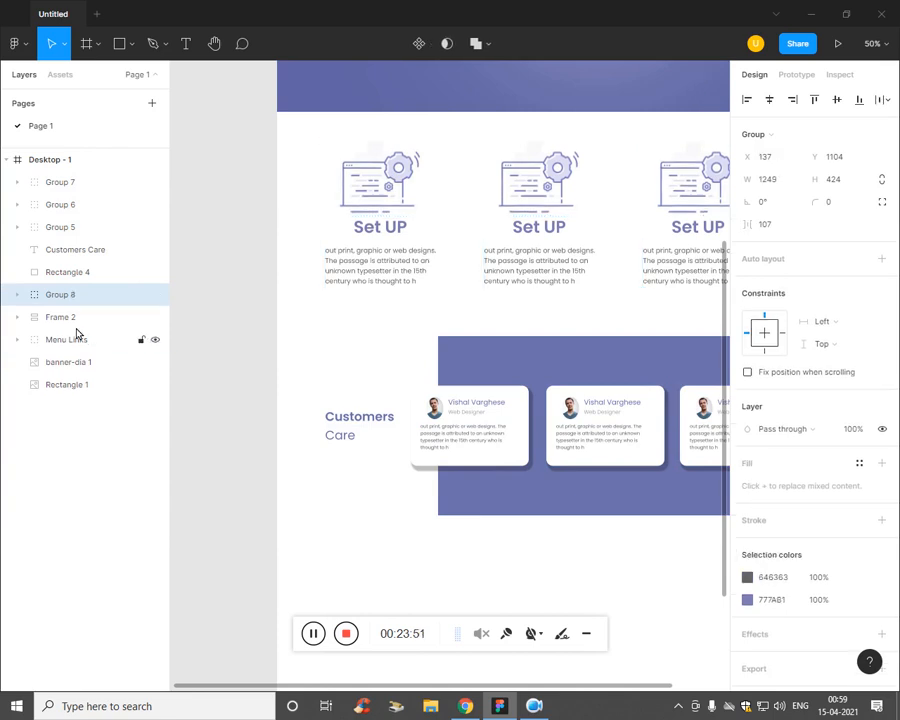
double_click(65, 298)
text(Secind)
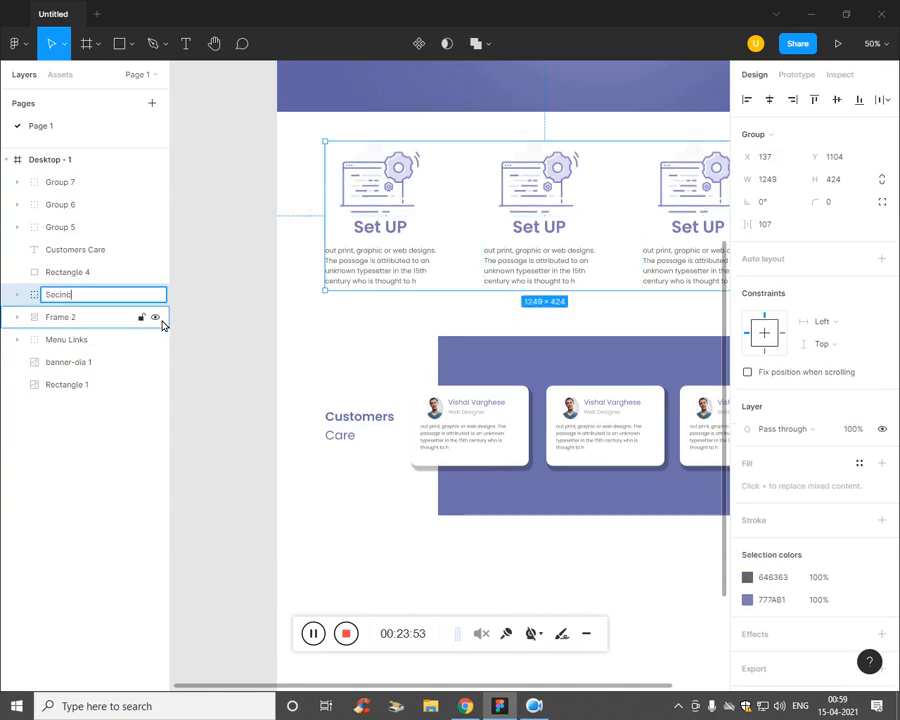
text(cion)
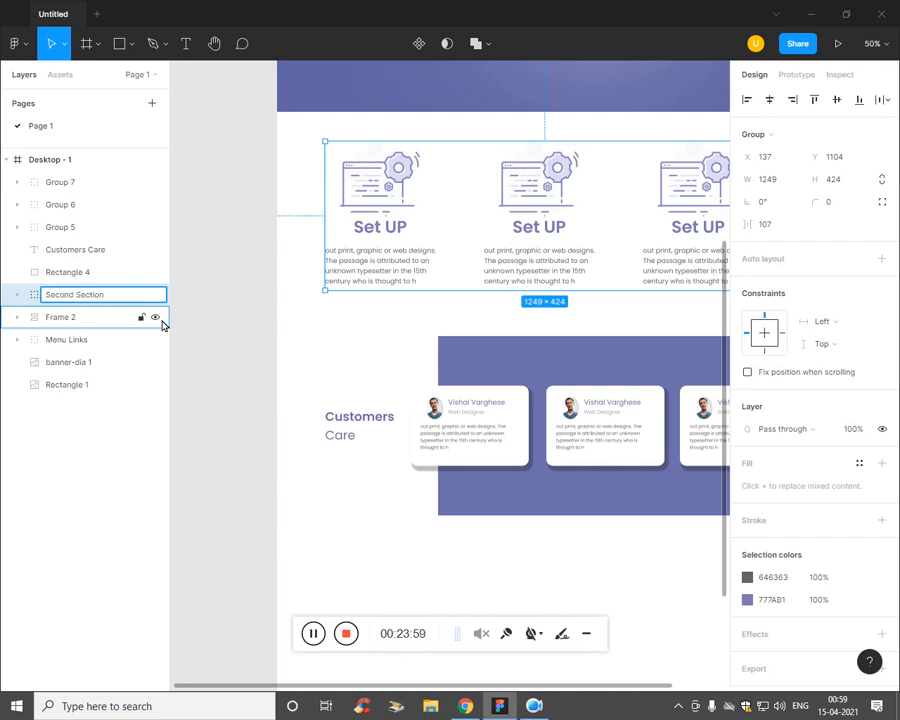
Step: Group the layers from Group 7 through Rectangle 4 and name the group 'Third Section'
key(Escape)
click(117, 182)
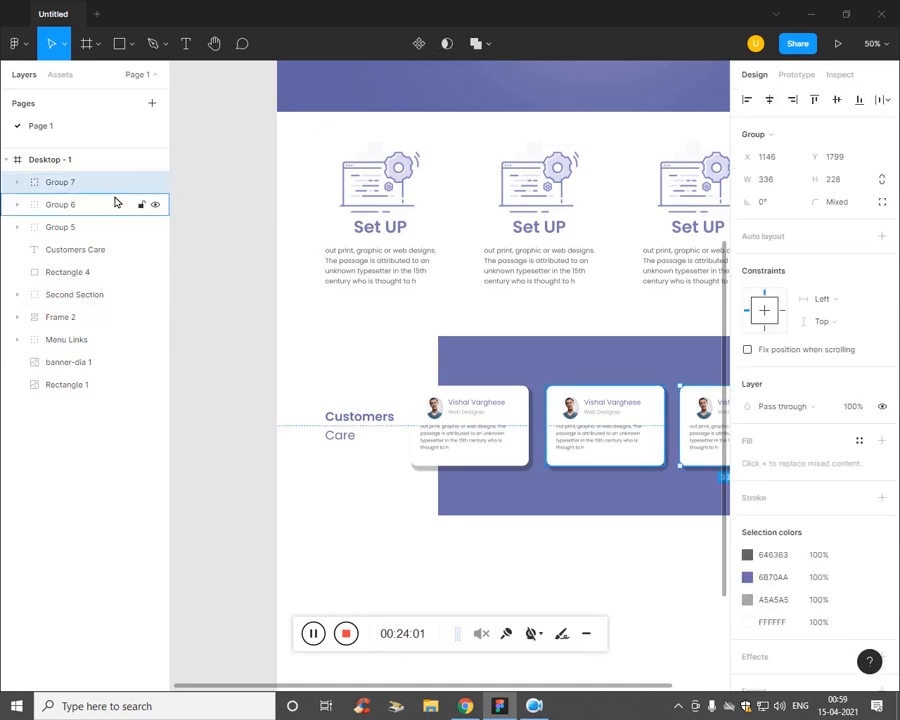
shift+click(125, 281)
key(ctrl+g)
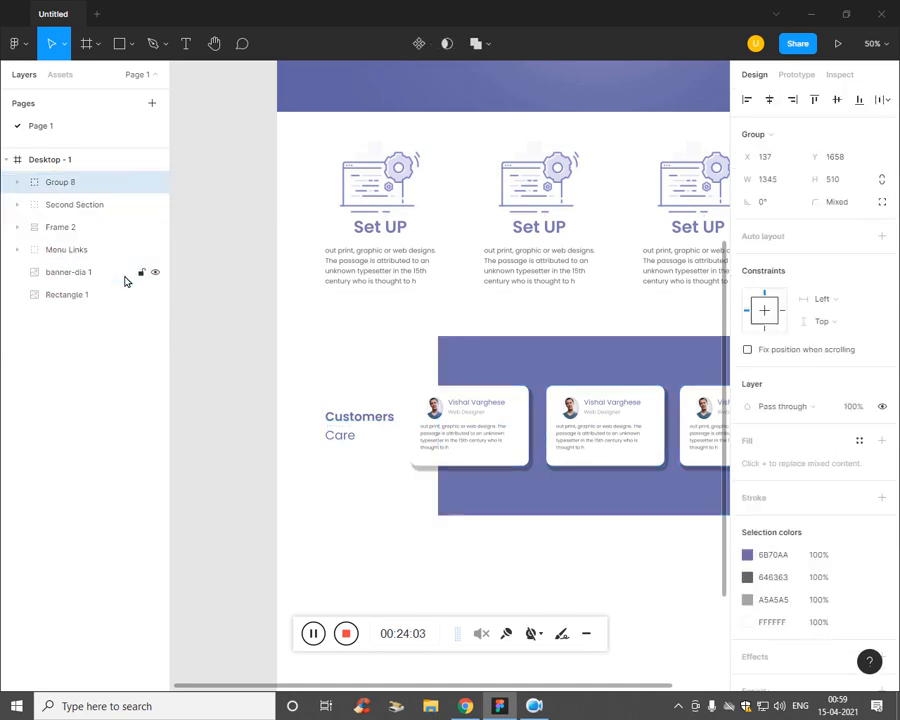
double_click(62, 187)
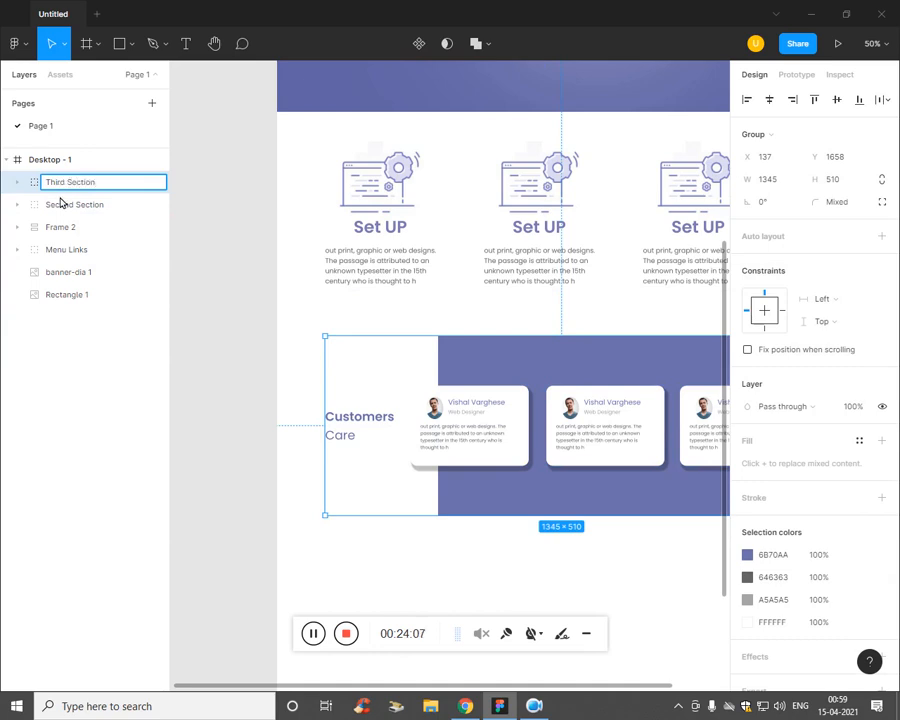
click(96, 417)
Step: Pan toward the lower sections and compare the design with the reference PDF in Chrome
key(ctrl+minus)
key(ctrl+plus)
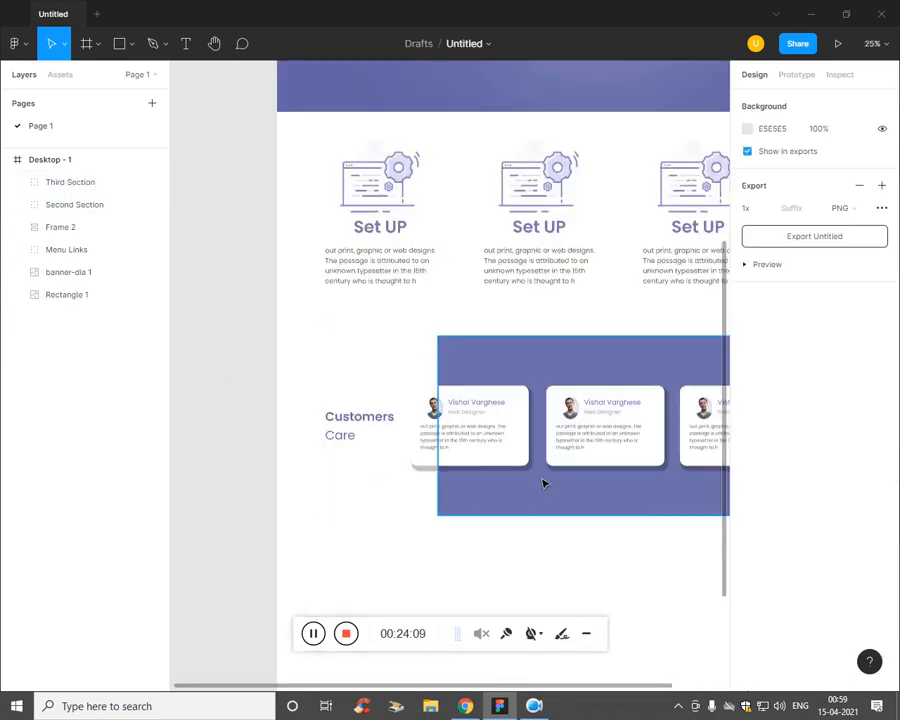
drag(516, 566, 429, 448)
key(alt+Tab)
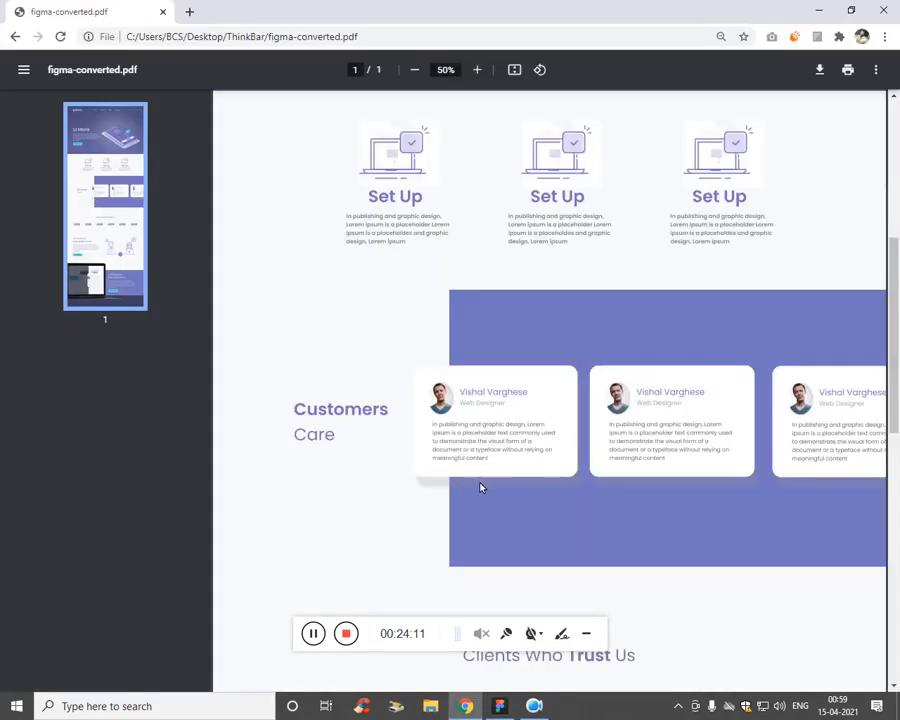
scroll(546, 420, down, 5)
scroll(577, 248, up, 1)
key(alt+Tab)
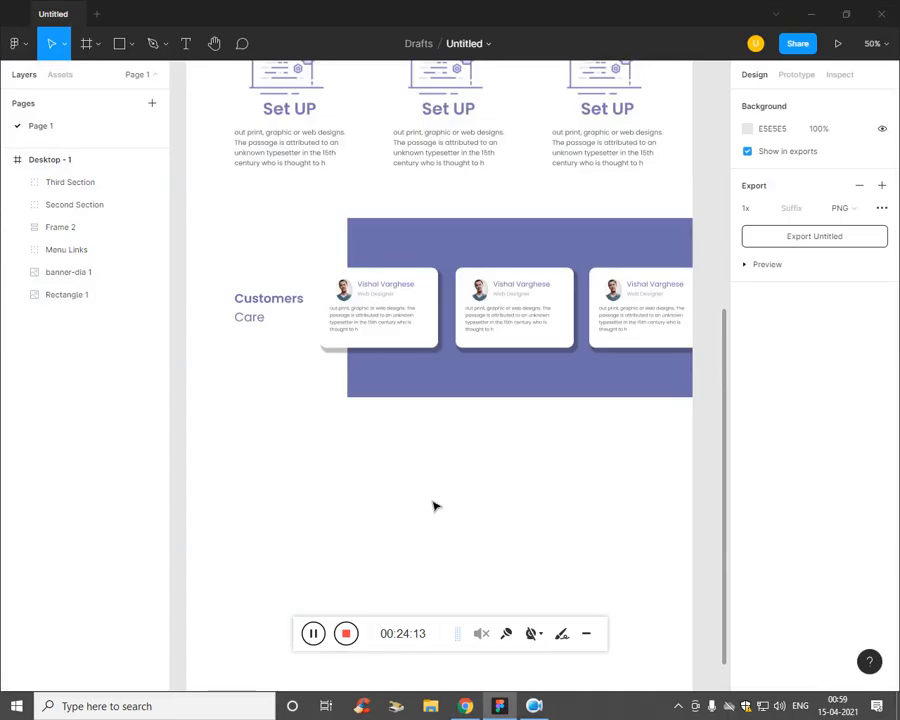
Step: Add the heading 'Clients Who Trust Us' below the purple band, with 'Trust' in SemiBold
key(t)
click(389, 447)
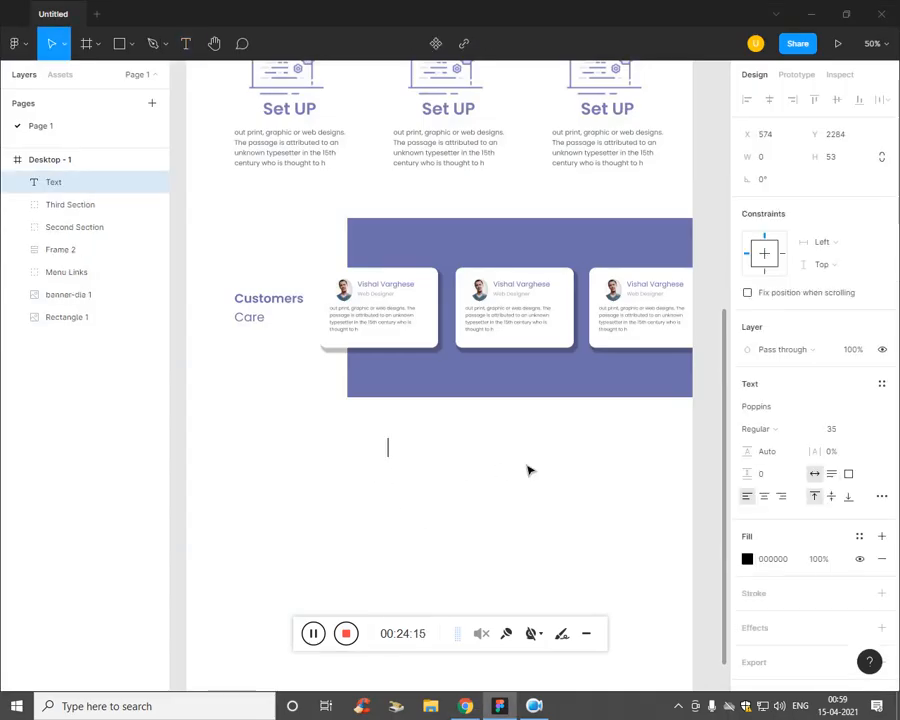
text(Clients Who Trust Us)
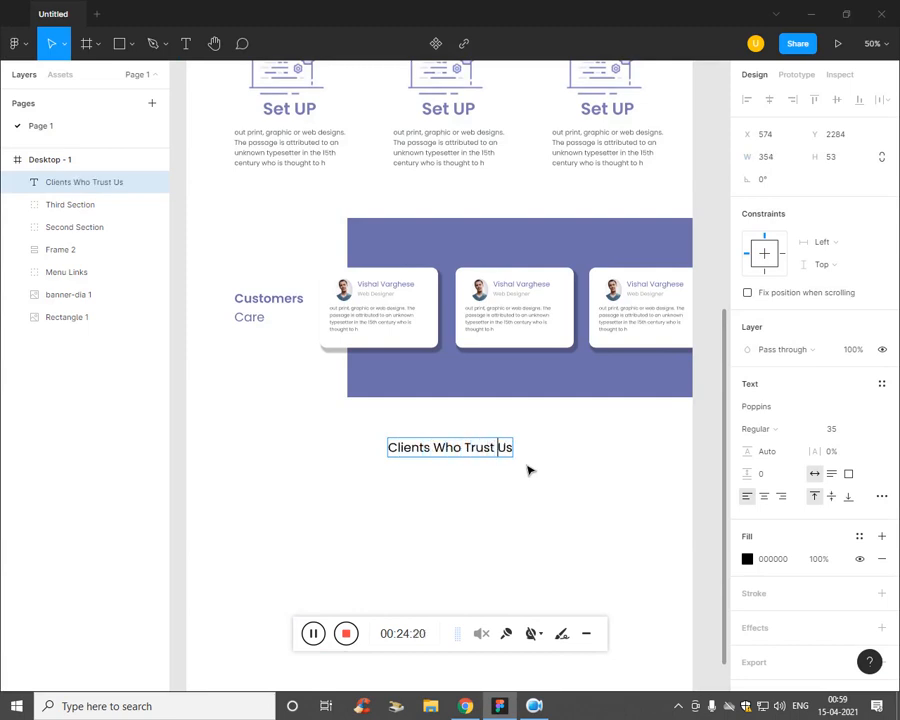
key(ctrl+shift+Left)
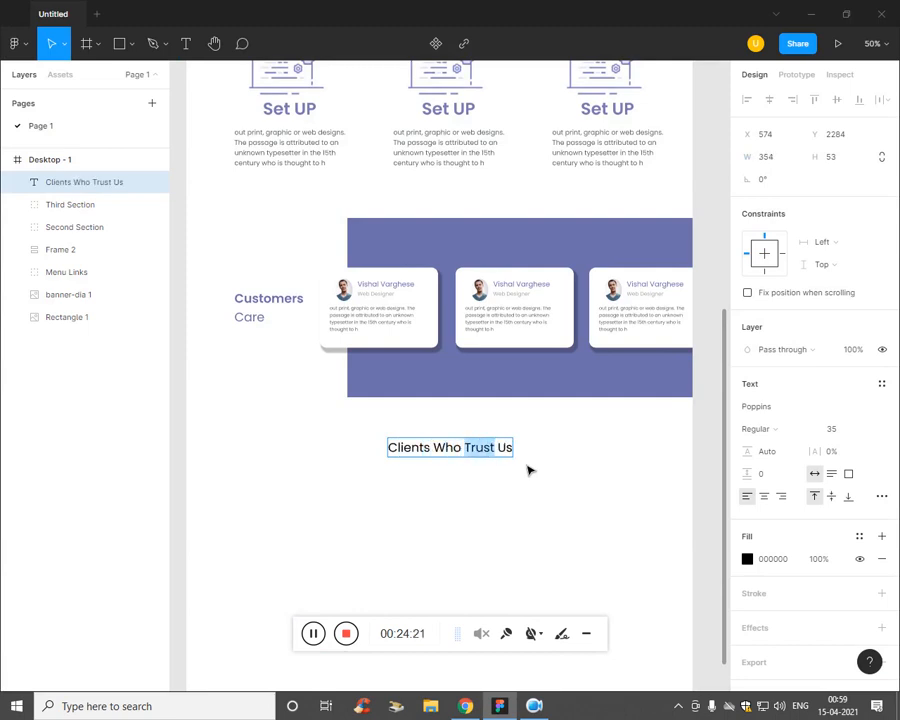
click(788, 428)
click(785, 457)
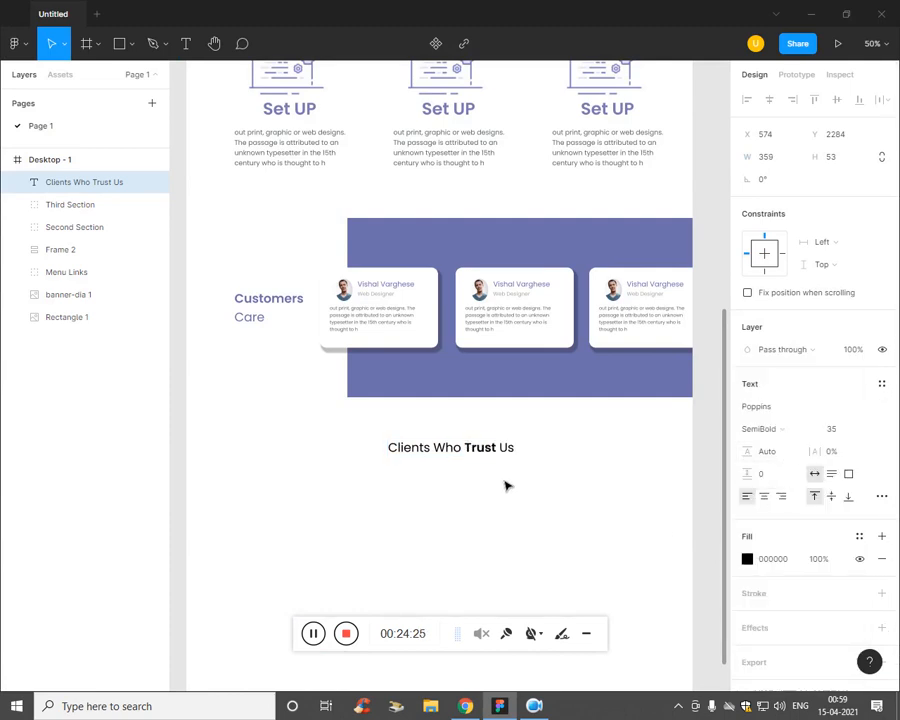
Step: Colour the whole heading with the banner purple 6B70AA and nudge it slightly left
click(505, 458)
key(ctrl+a)
click(748, 560)
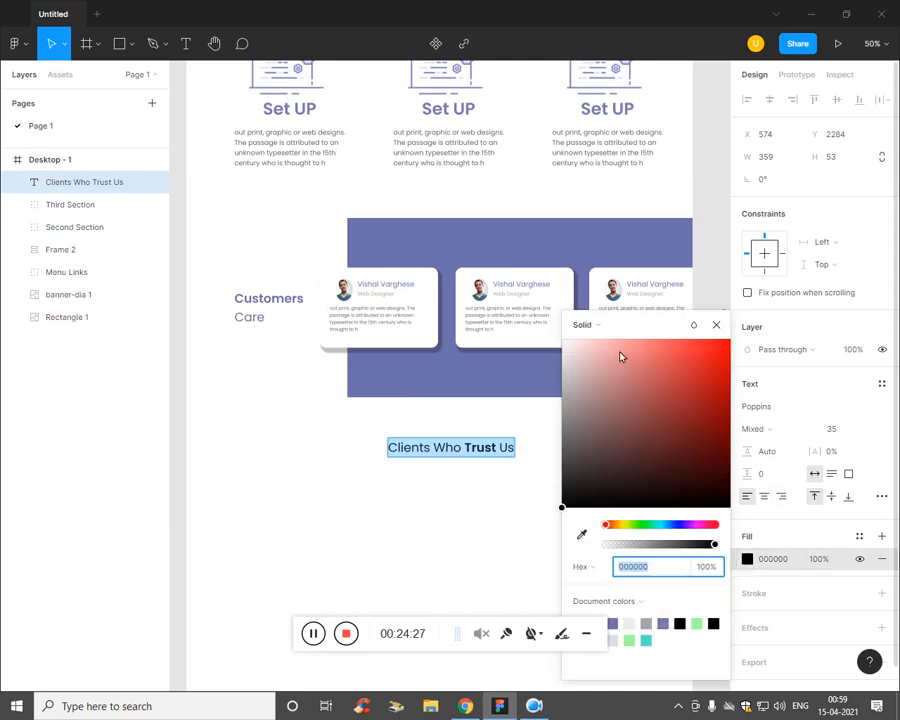
click(582, 533)
click(476, 248)
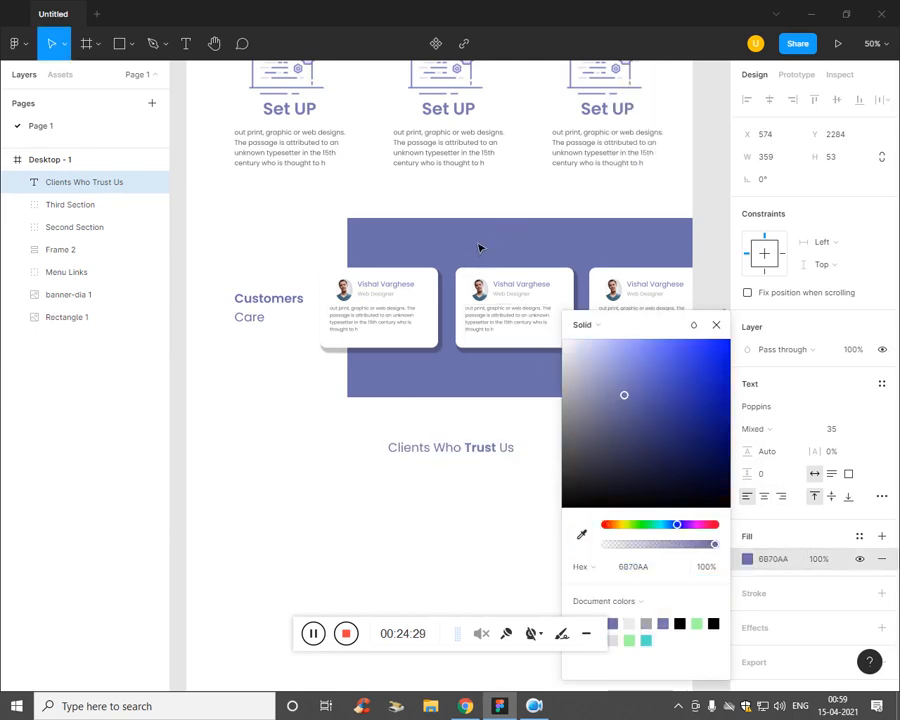
key(Escape)
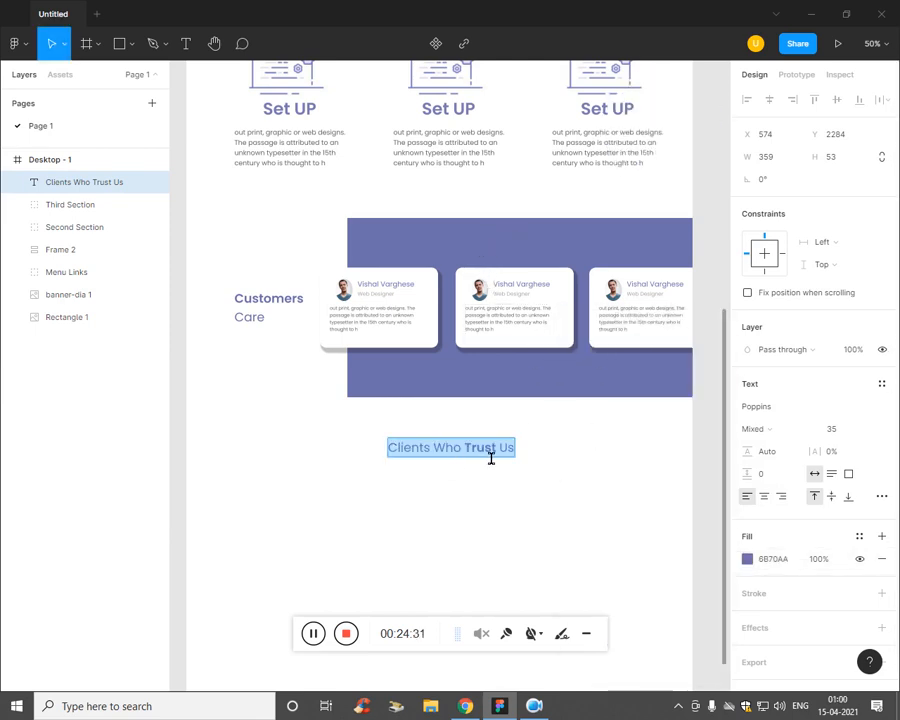
key(Escape)
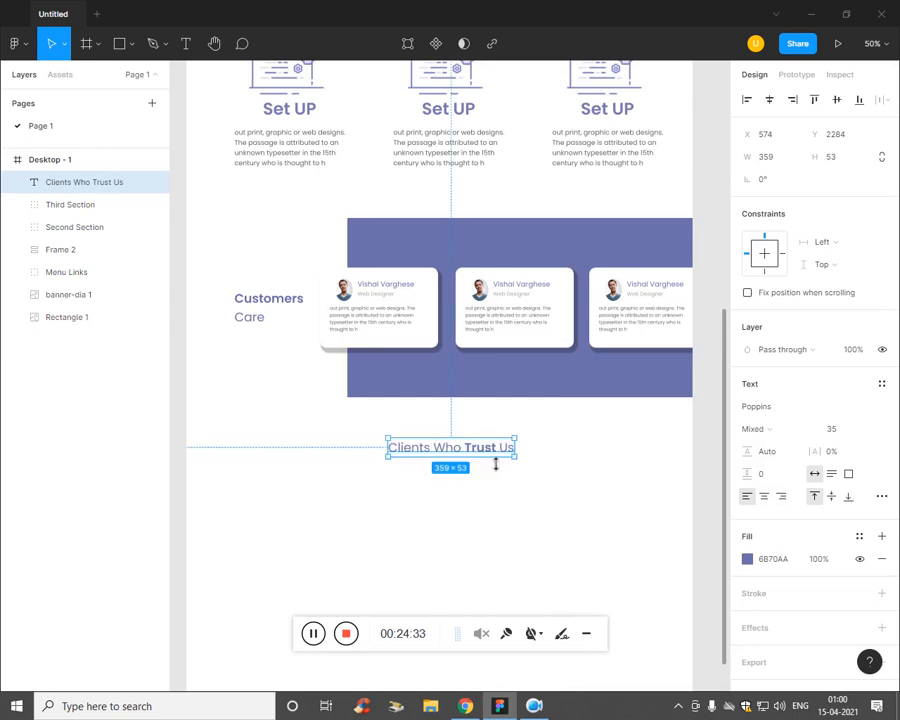
drag(480, 455, 460, 446)
click(488, 524)
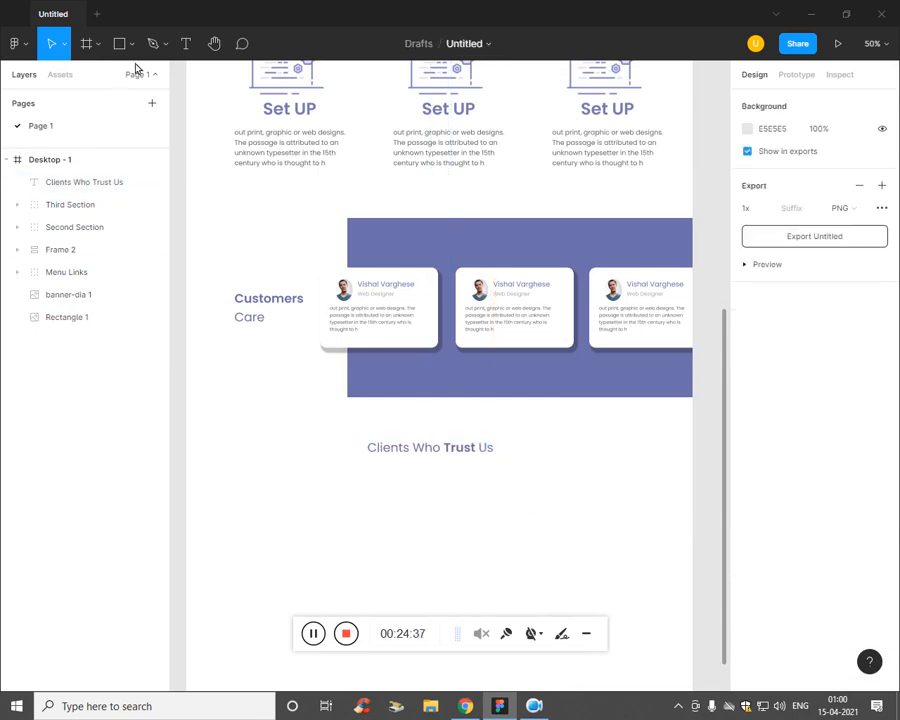
Step: Place an image from disk, choosing the client logo in the ThinkBar folder
click(167, 52)
click(133, 50)
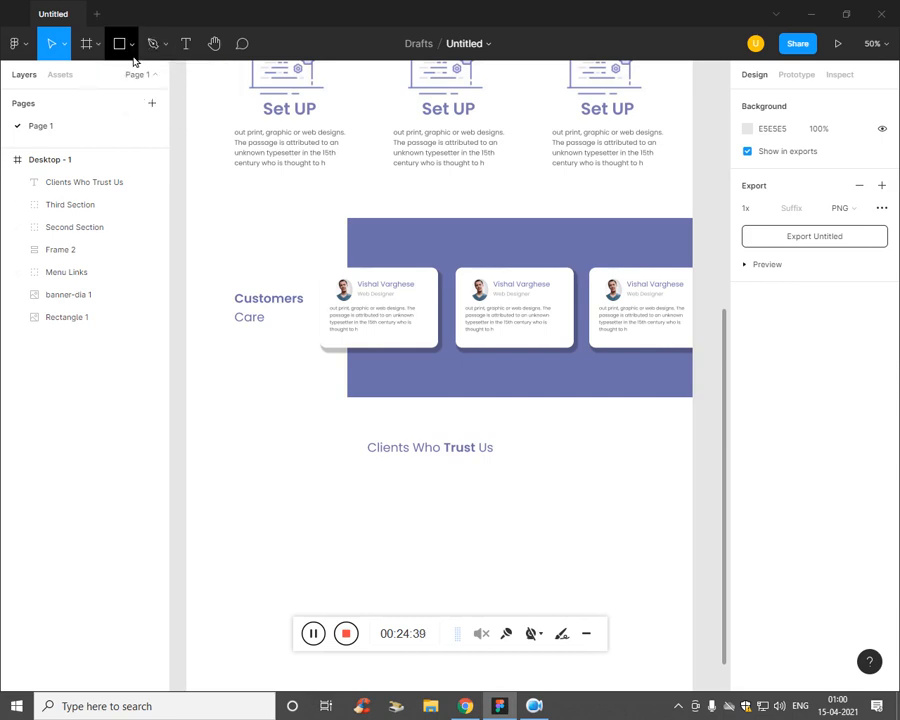
click(133, 50)
click(155, 176)
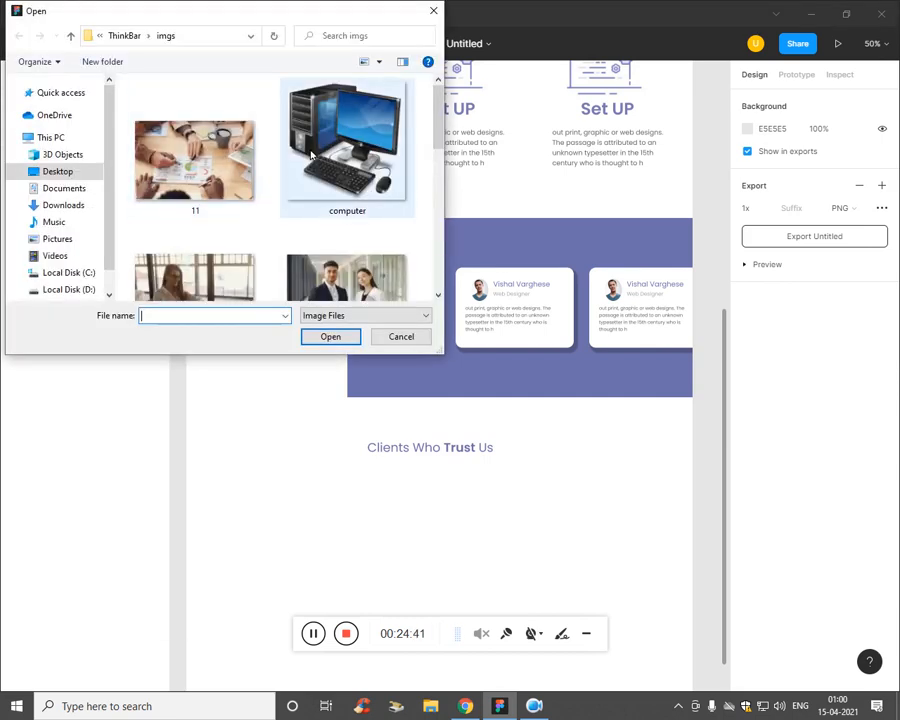
scroll(437, 122, down, 5)
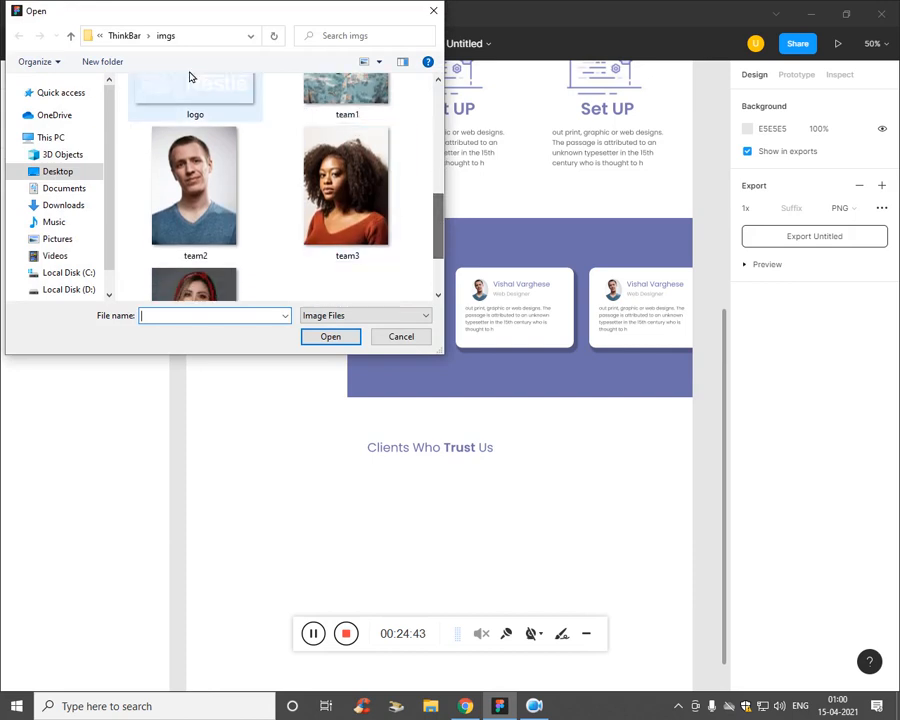
click(114, 35)
scroll(430, 170, down, 1)
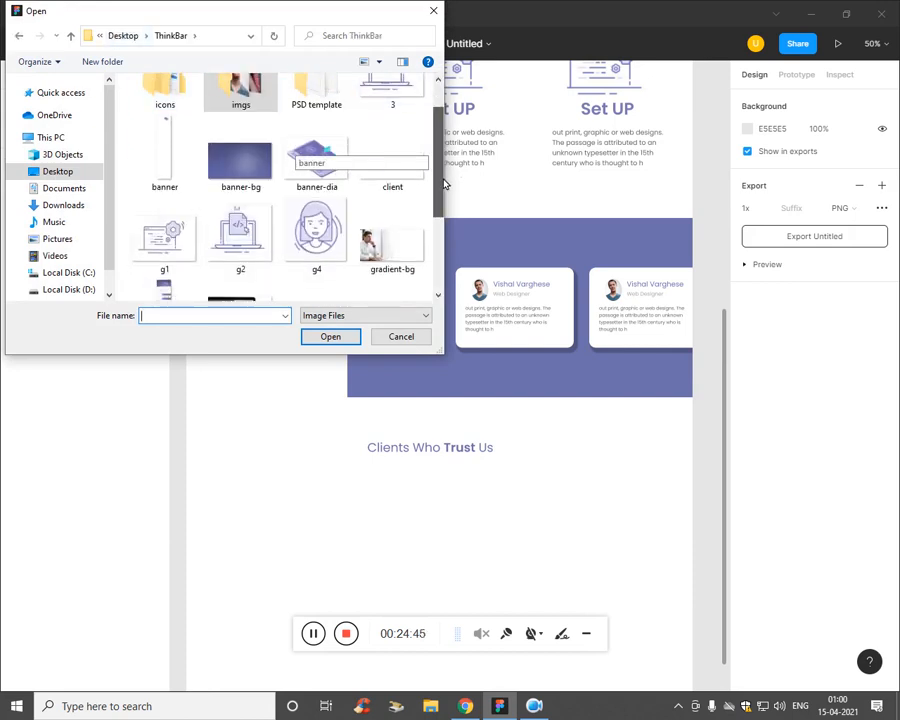
click(392, 160)
click(331, 336)
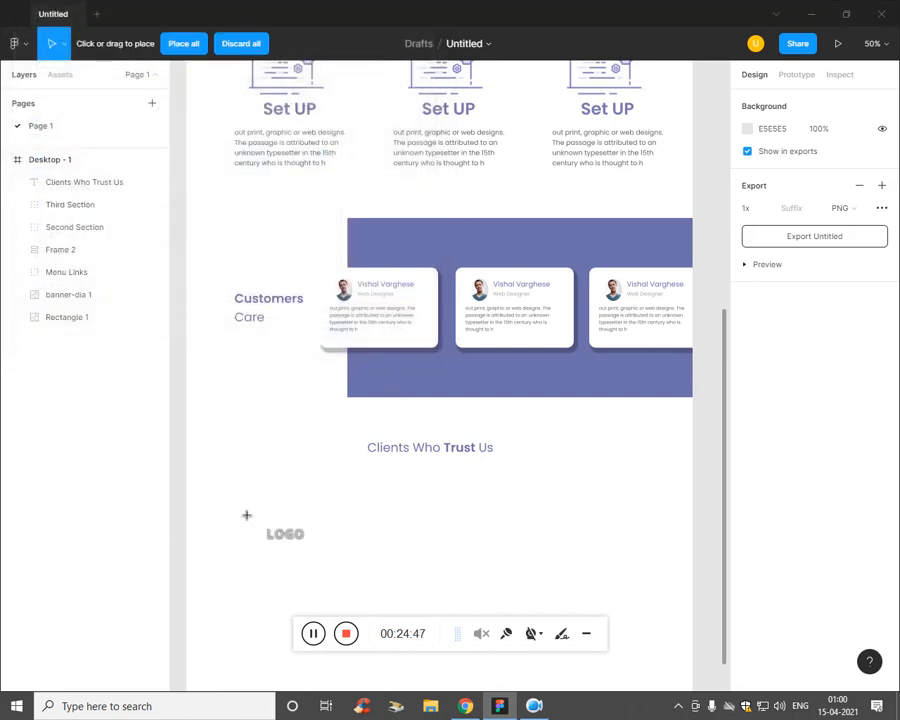
Step: Drop the 278×138 client logo on the left below the heading
drag(243, 496, 281, 517)
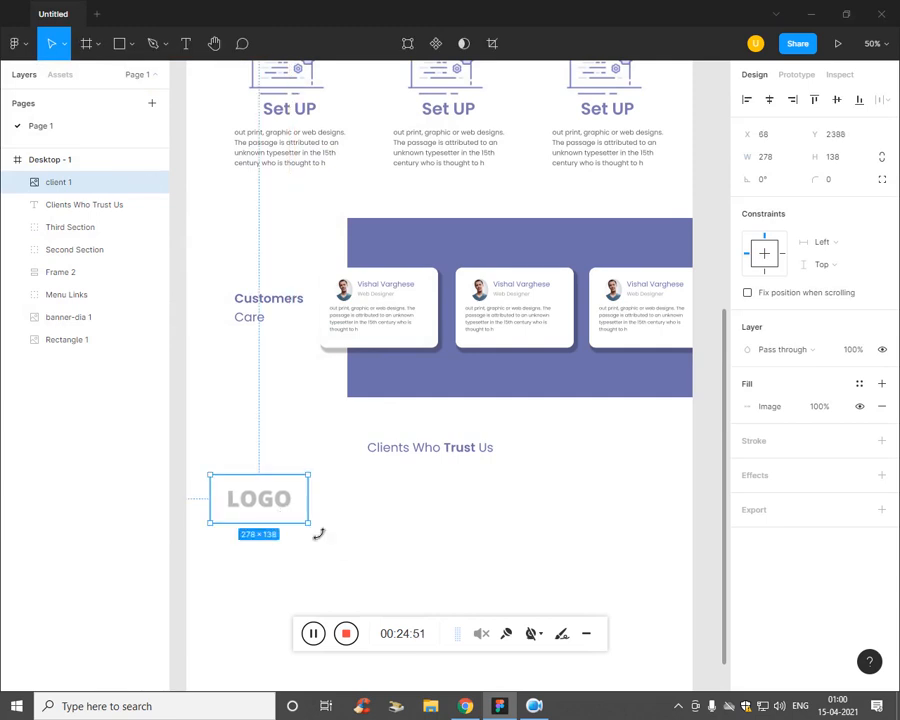
click(266, 551)
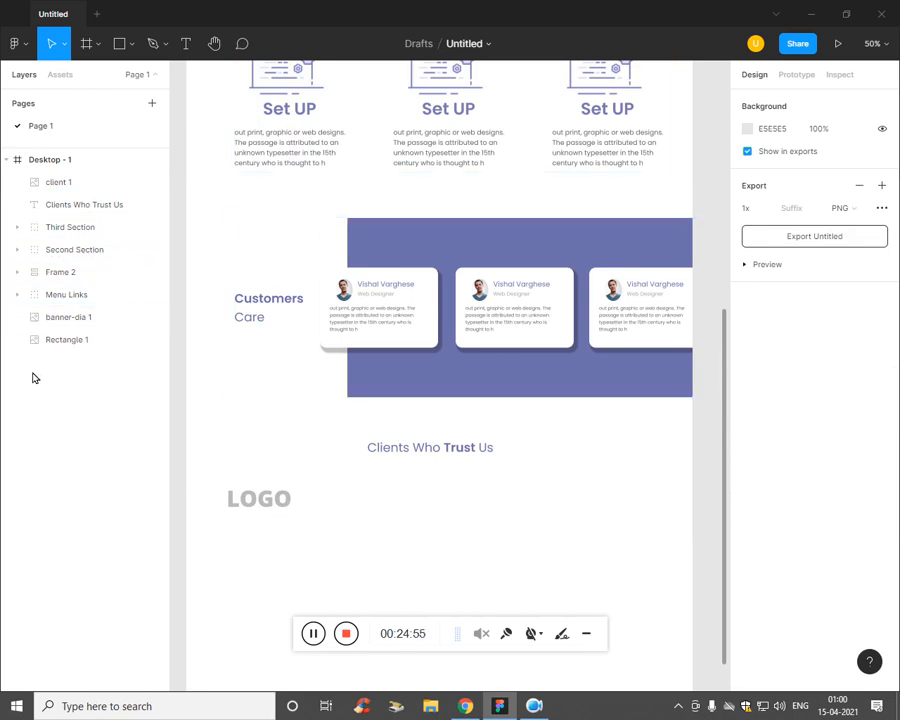
click(226, 515)
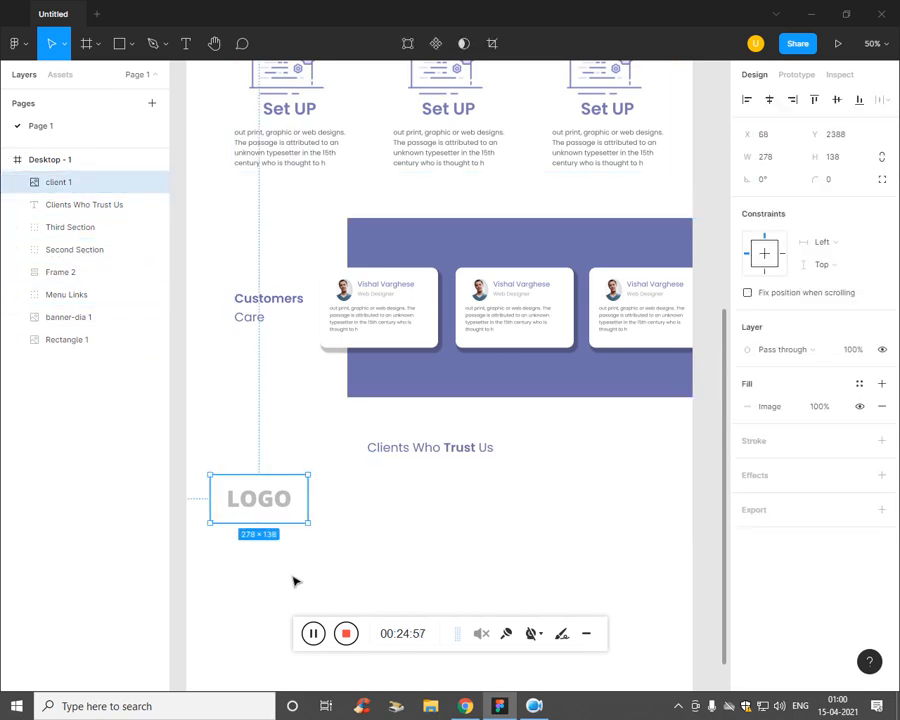
click(199, 471)
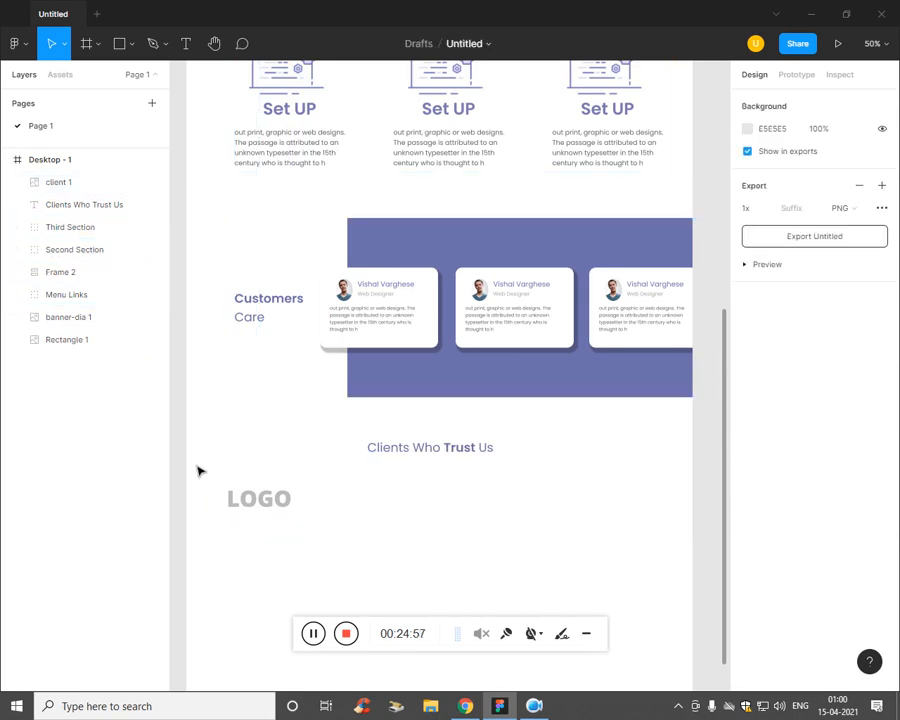
click(130, 46)
Step: Draw Frame 3 across the logo row and move client 1 into it
click(89, 46)
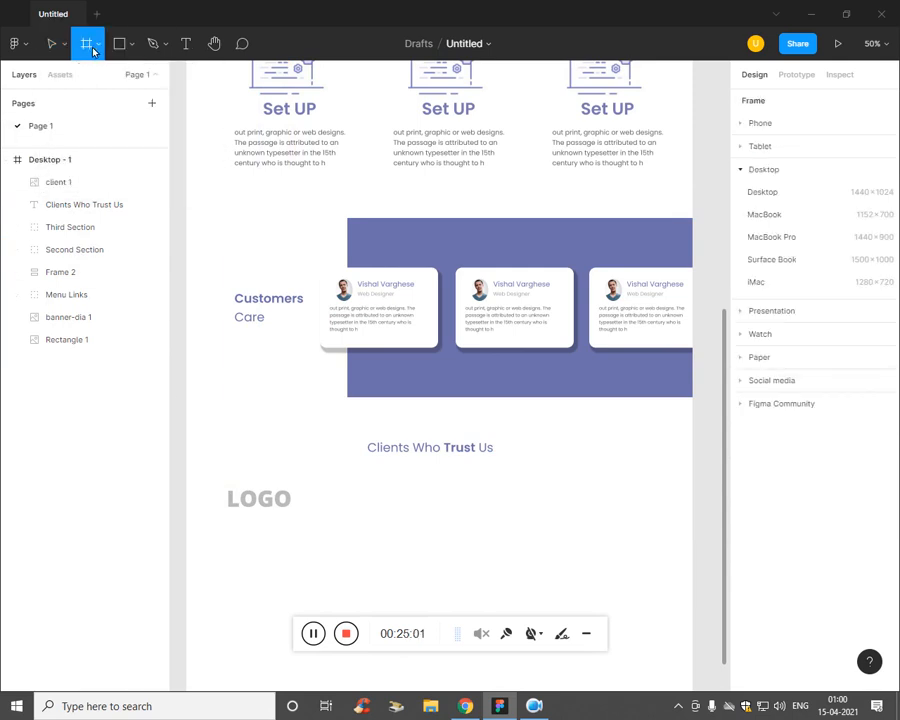
click(96, 48)
click(90, 76)
click(99, 46)
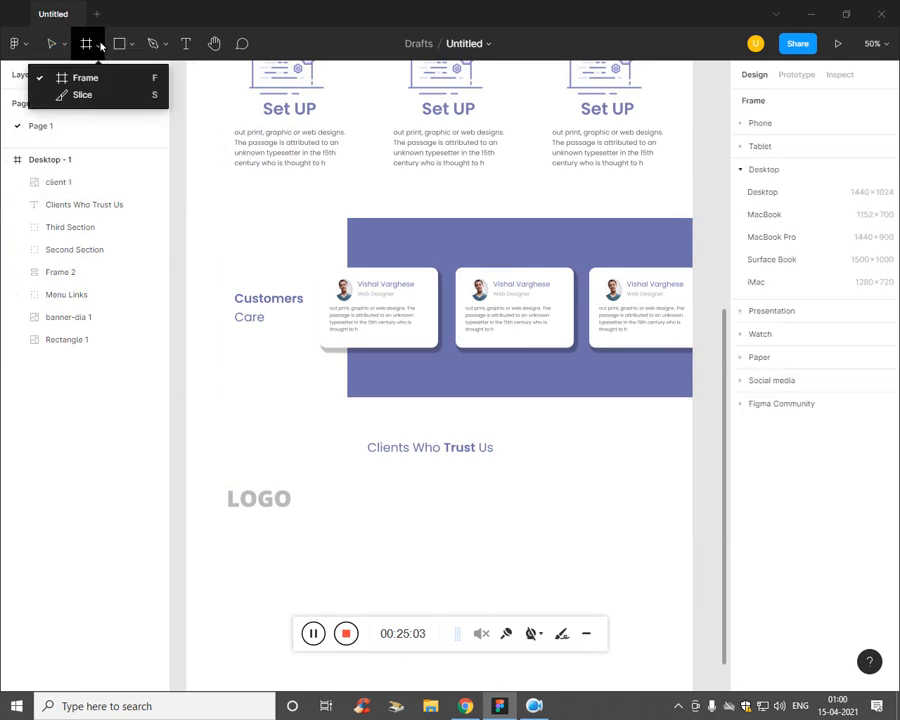
click(95, 77)
drag(213, 469, 682, 552)
drag(70, 205, 92, 192)
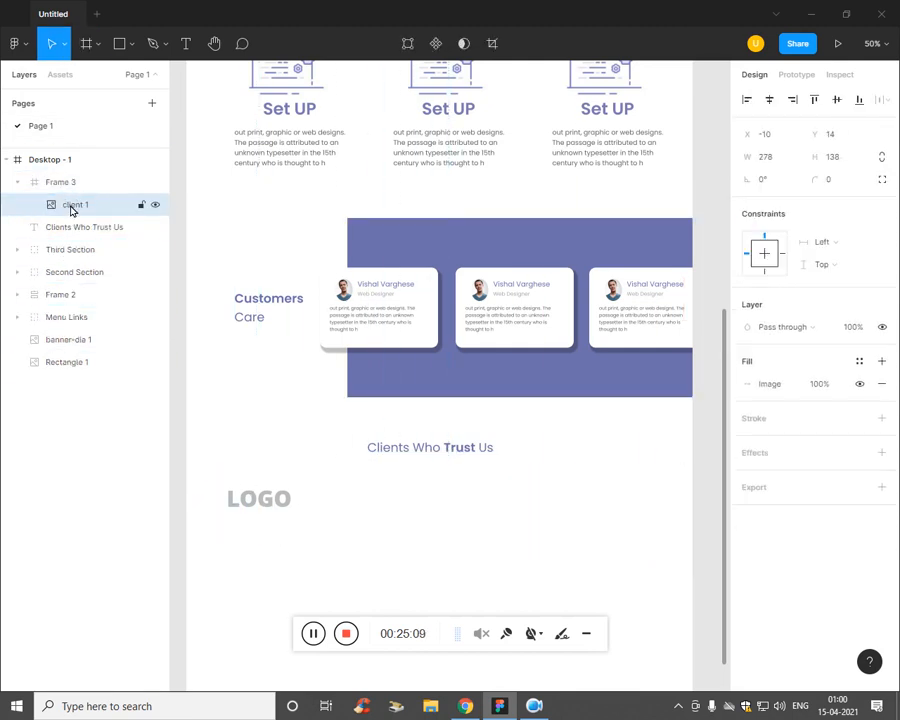
Step: Duplicate the logo into an evenly spaced row of five, client 1 to client 5, and select all
key(ctrl+d)
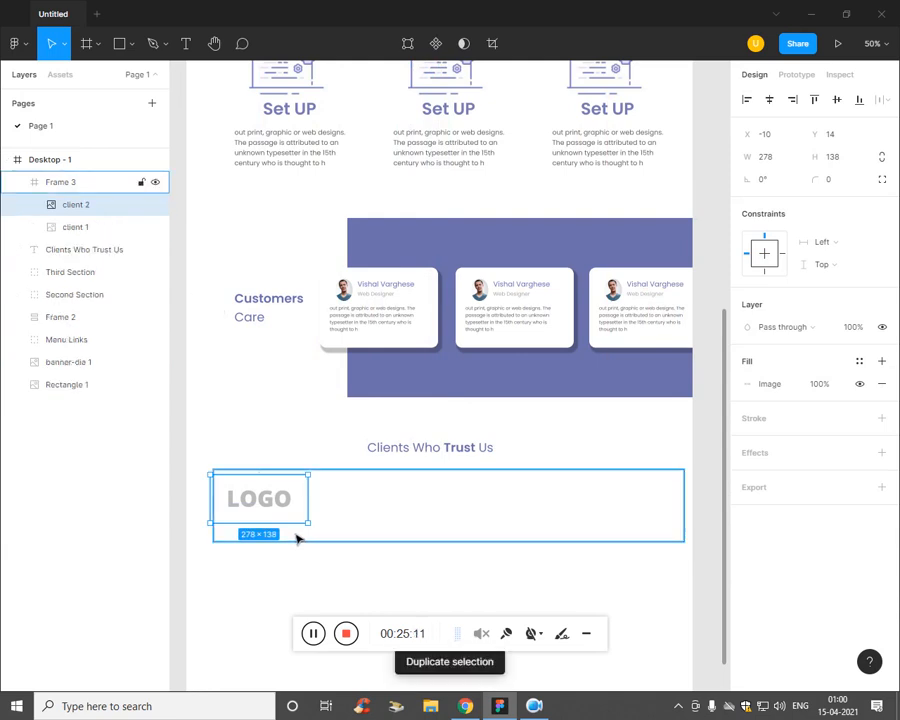
drag(307, 510, 391, 514)
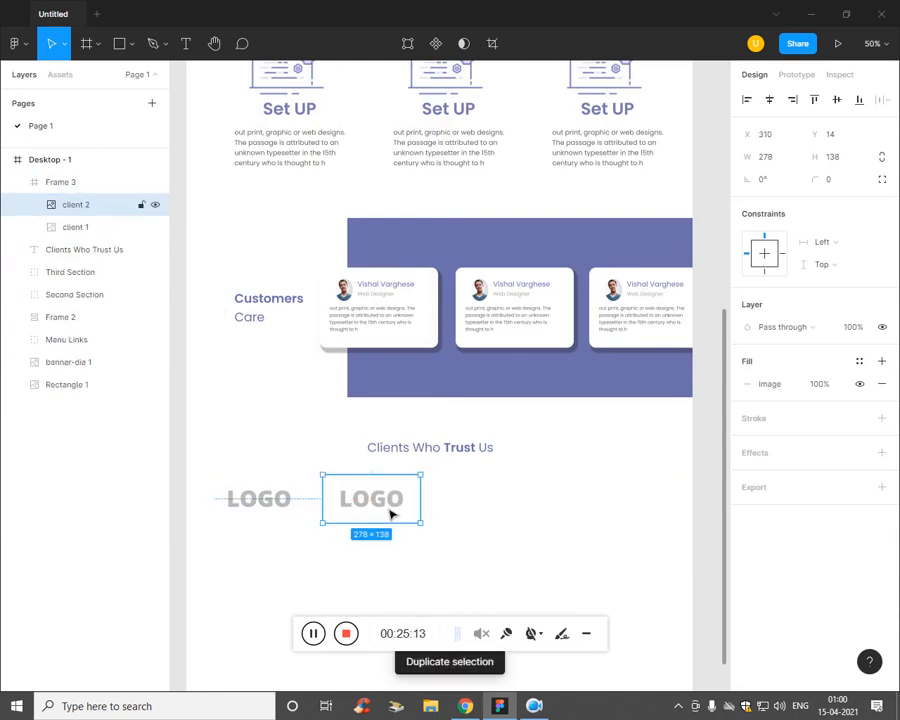
key(ctrl+d)
key(ctrl+d)
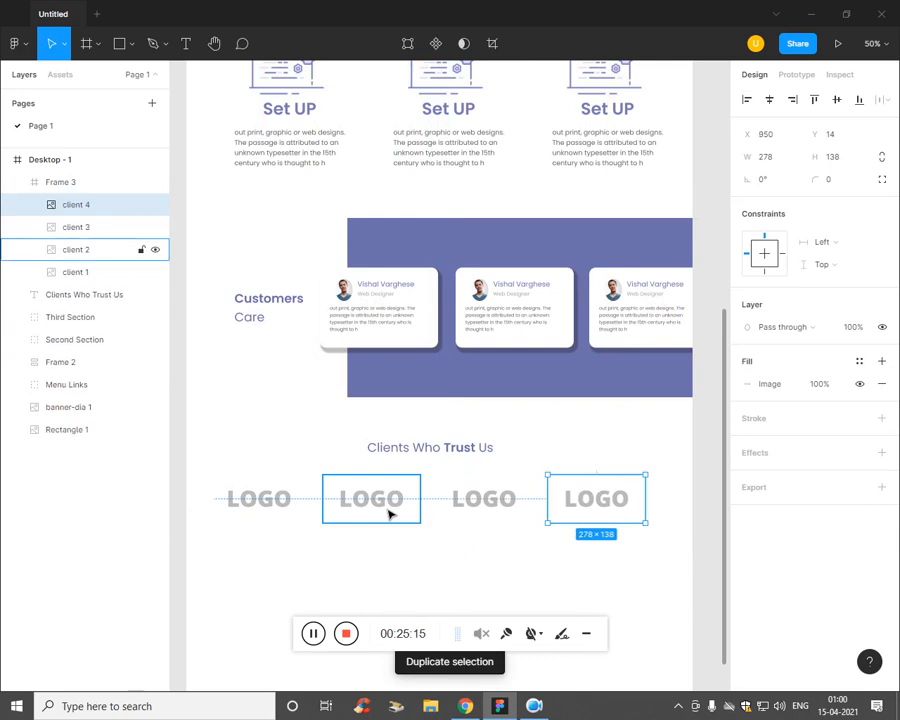
key(ctrl+d)
key(ctrl+minus)
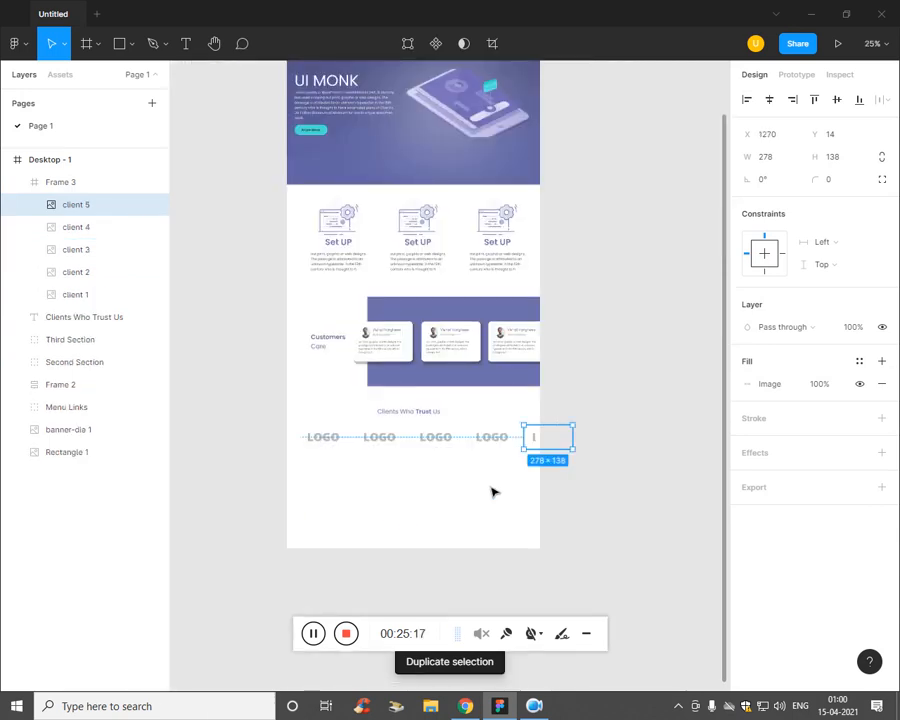
click(228, 456)
click(104, 209)
shift+click(100, 294)
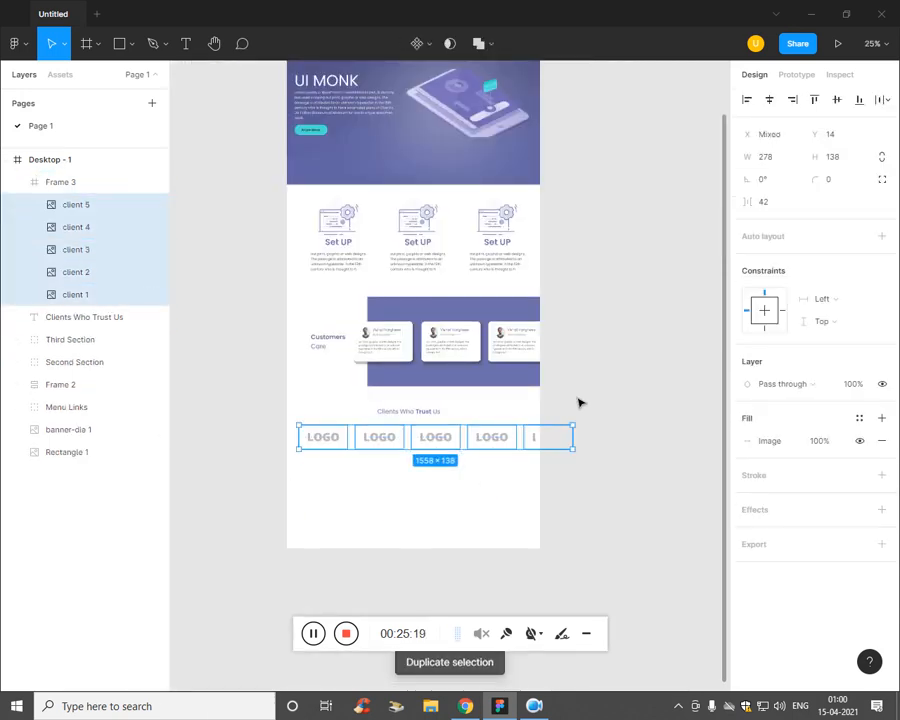
Step: Shrink the logo row by its corner handle so it fits inside the page
drag(585, 463, 534, 464)
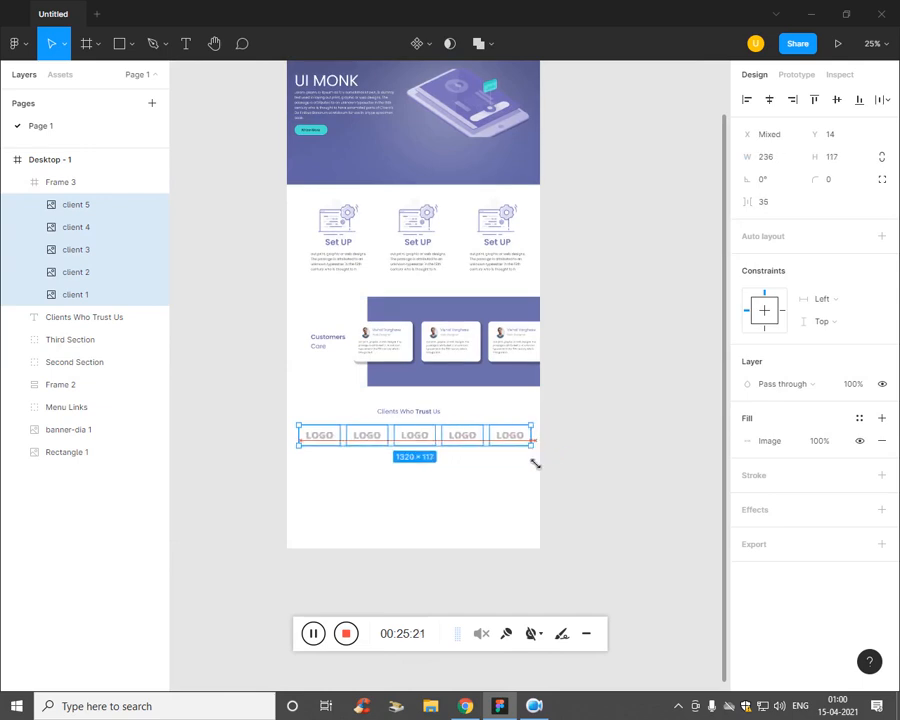
click(488, 511)
key(ctrl+plus)
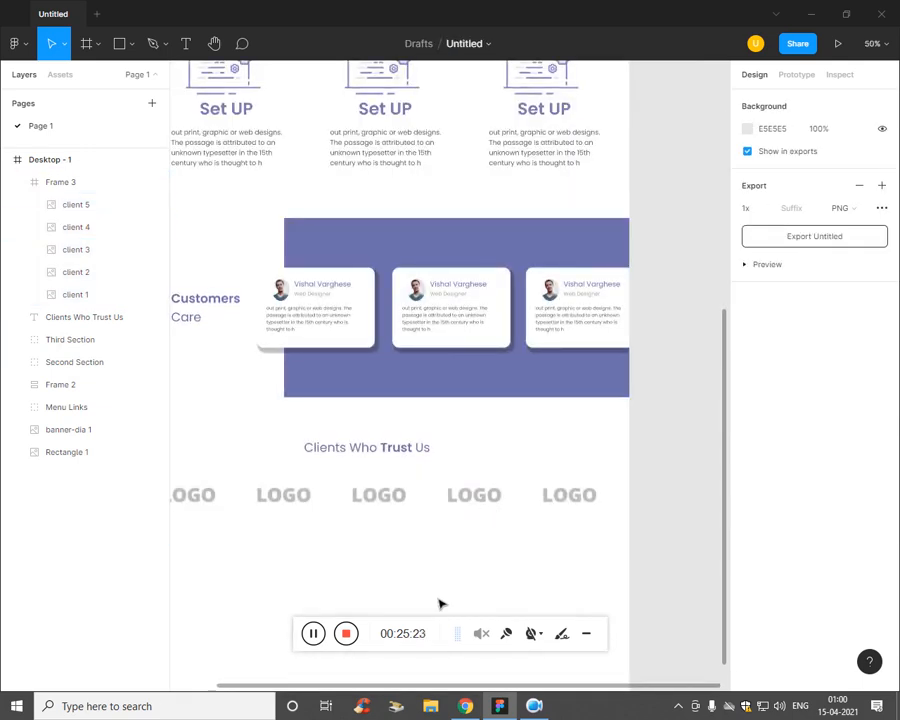
key(ctrl+minus)
Step: Give Frame 3 horizontal auto layout with 30 spacing between the logos
click(70, 185)
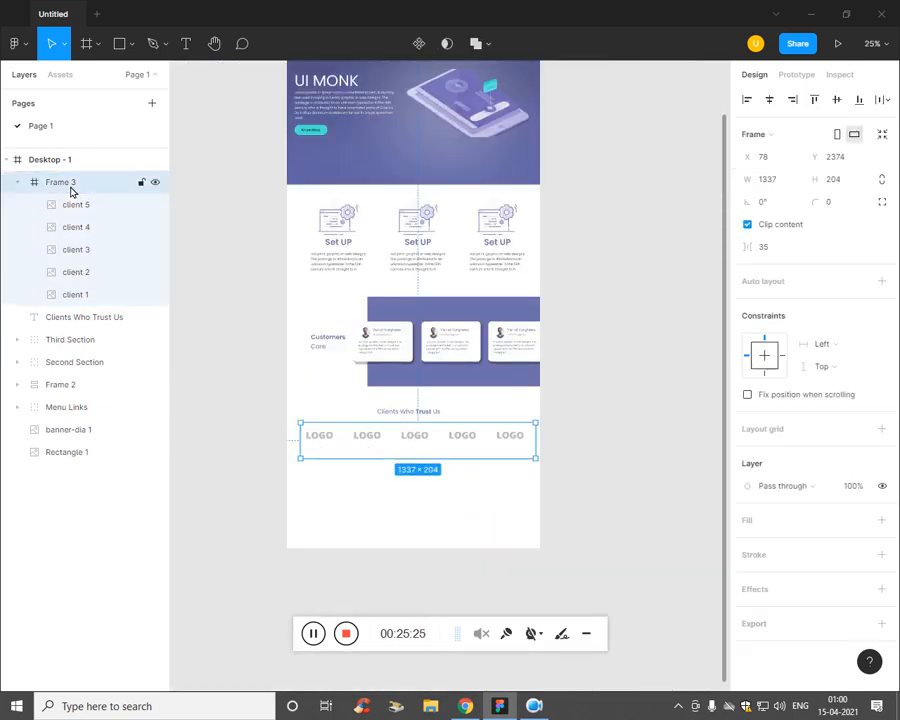
key(shift+a)
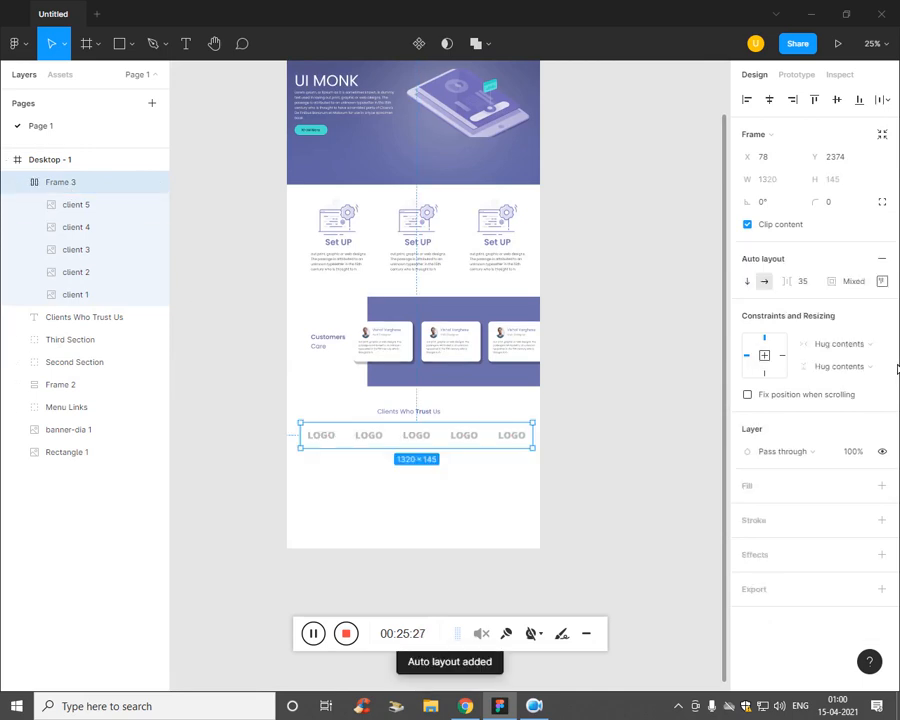
click(805, 287)
key(Up)
key(Up)
key(Up)
key(Up)
key(Up)
key(Up)
key(Up)
key(Up)
key(Up)
key(Up)
key(Up)
key(Up)
key(Up)
key(Up)
key(Up)
key(Up)
key(Up)
key(Up)
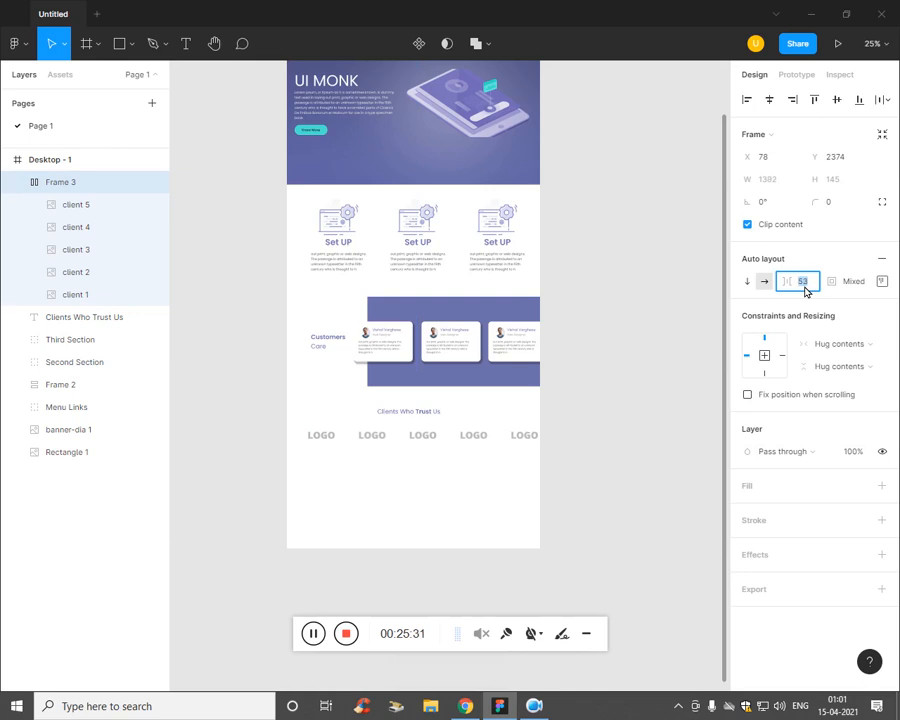
key(Down)
key(Down)
key(Down)
key(Down)
key(Down)
key(Down)
key(Down)
key(Down)
key(Down)
key(Down)
key(Down)
key(Down)
key(Down)
key(Down)
key(Down)
key(Down)
key(Down)
key(Down)
key(Down)
key(Down)
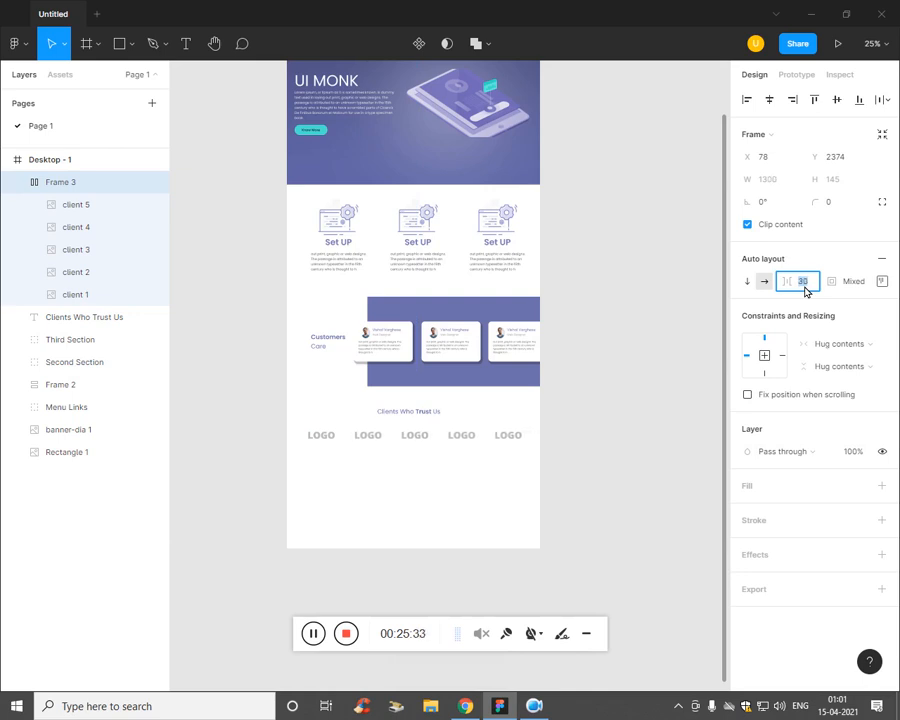
click(882, 285)
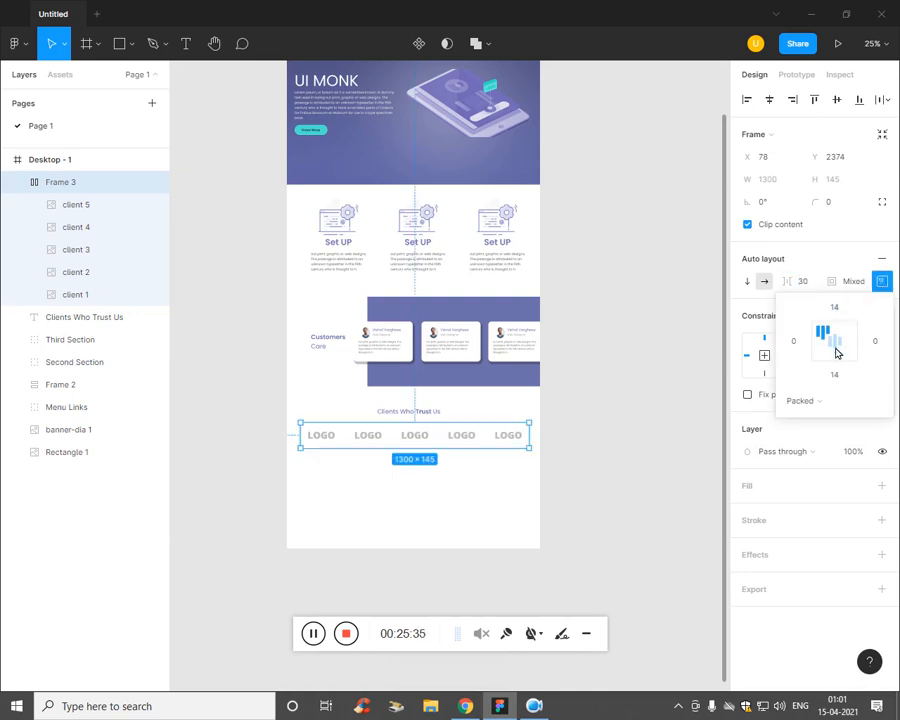
click(427, 532)
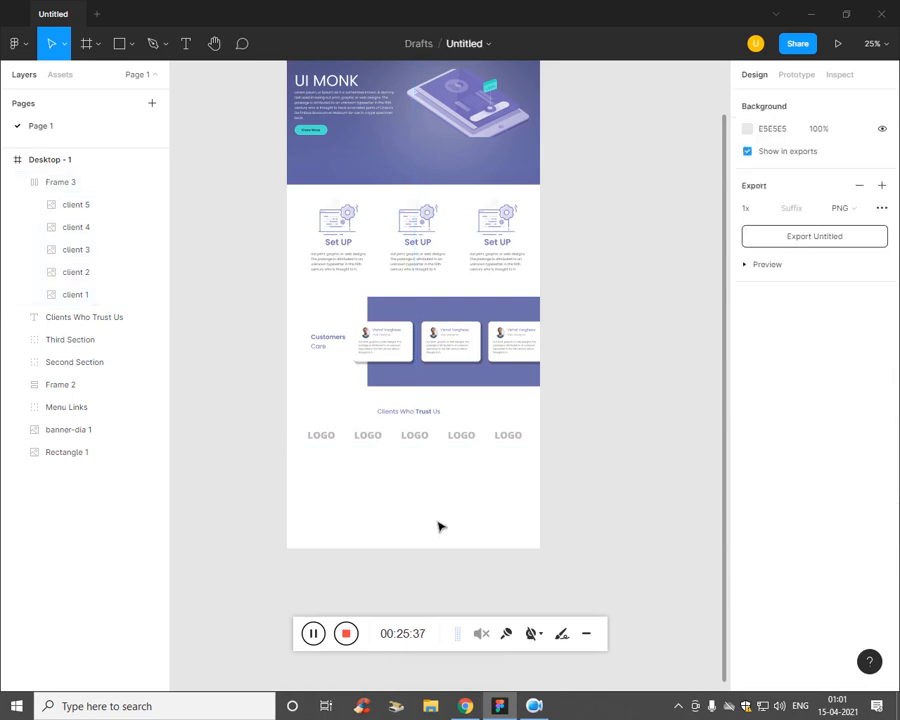
key(ctrl+plus)
key(ctrl+minus)
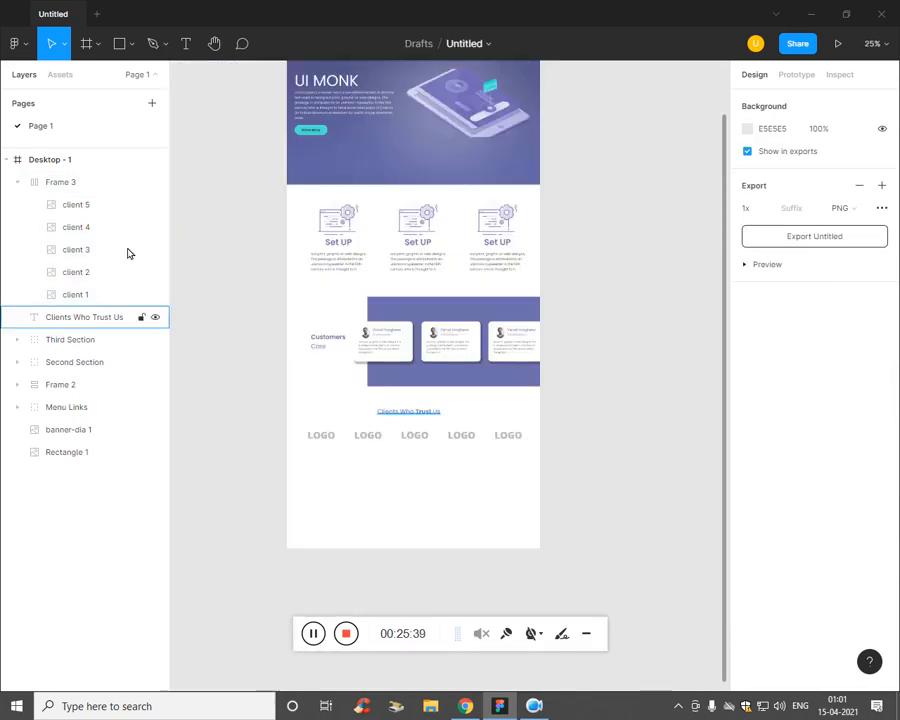
click(88, 183)
Step: Group Frame 3 with the heading as 'Clients Section' and nudge it into place
shift+click(86, 318)
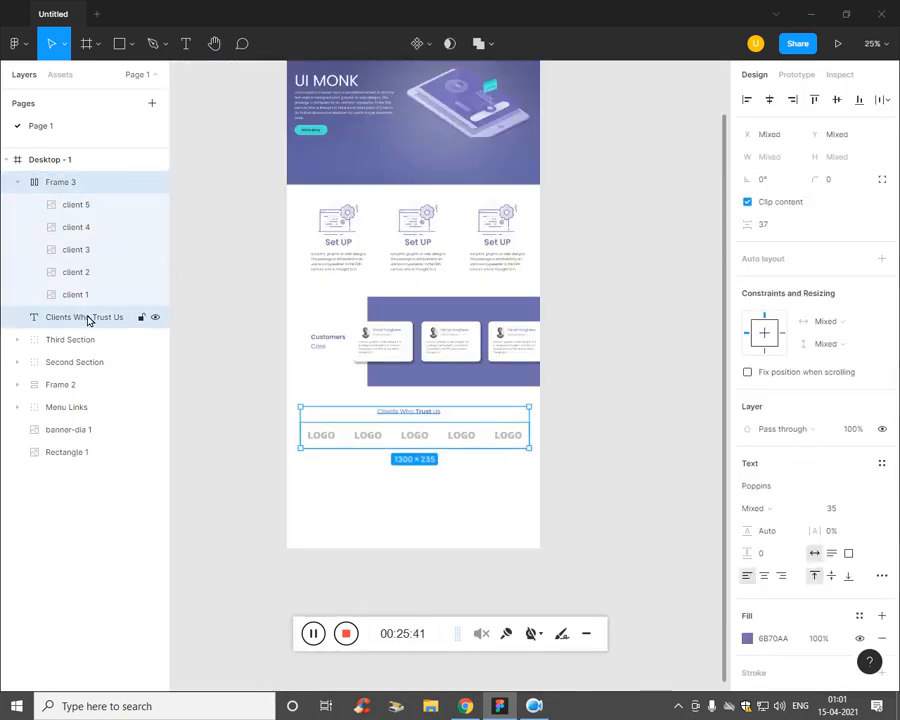
key(ctrl+g)
key(ctrl+r)
text(C)
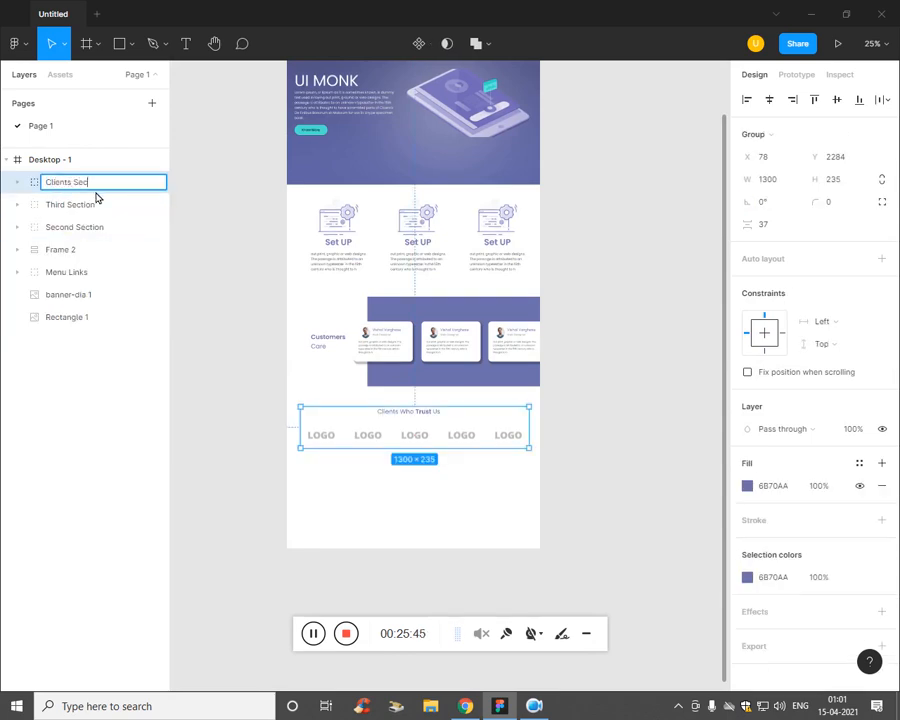
click(432, 549)
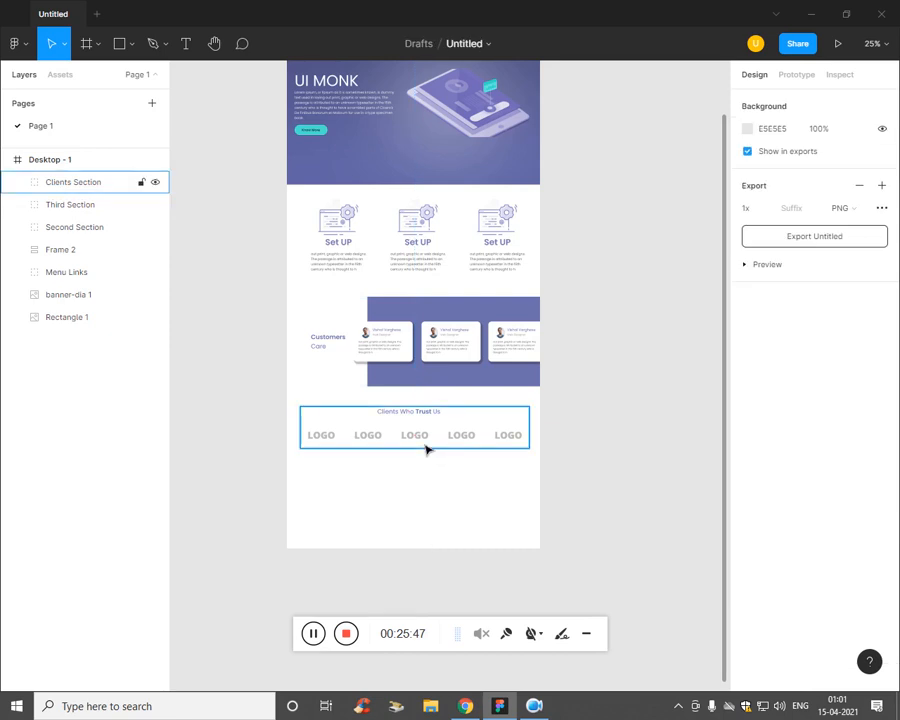
drag(424, 447, 427, 456)
click(453, 551)
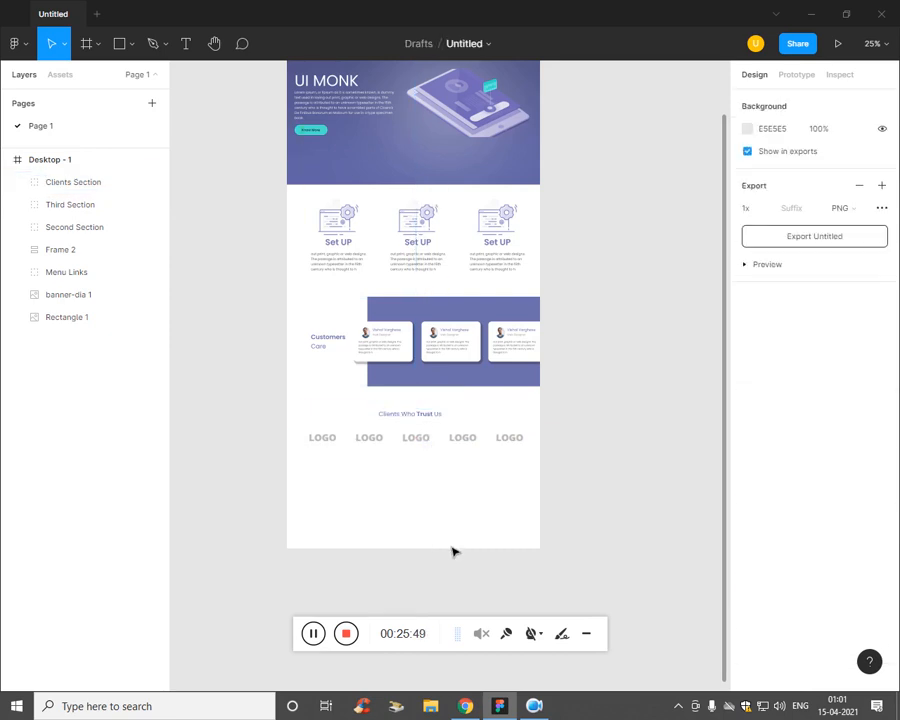
scroll(403, 565, down, 1)
Step: Lengthen Desktop - 1 to 1440×3554 and check the reference PDF in Chrome
click(54, 165)
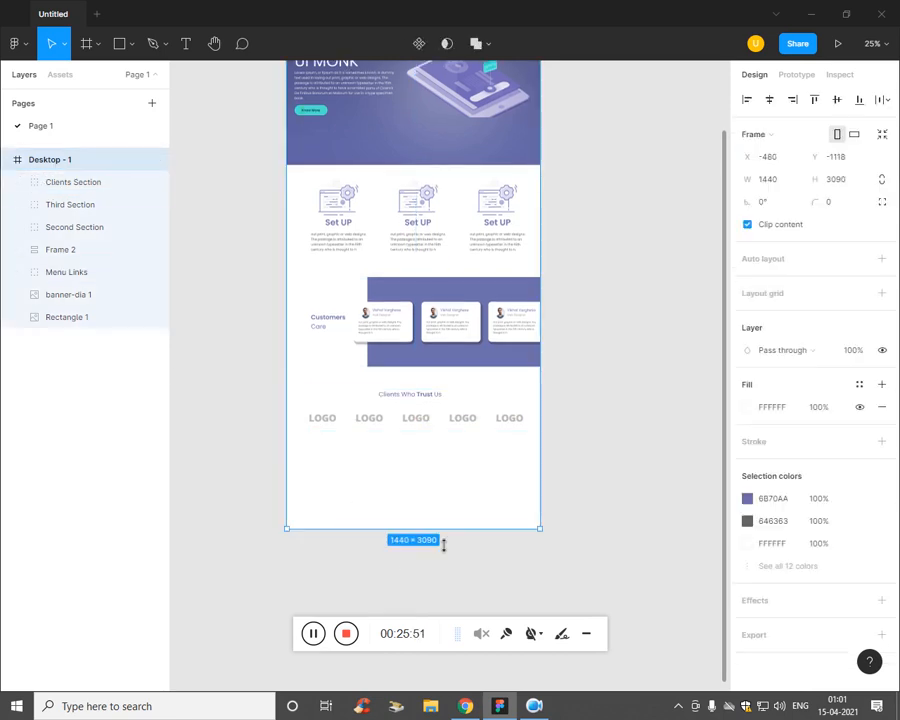
mouse_move(457, 537)
mouse_down()
mouse_move(464, 614)
mouse_move(464, 546)
mouse_up()
key(alt+Tab)
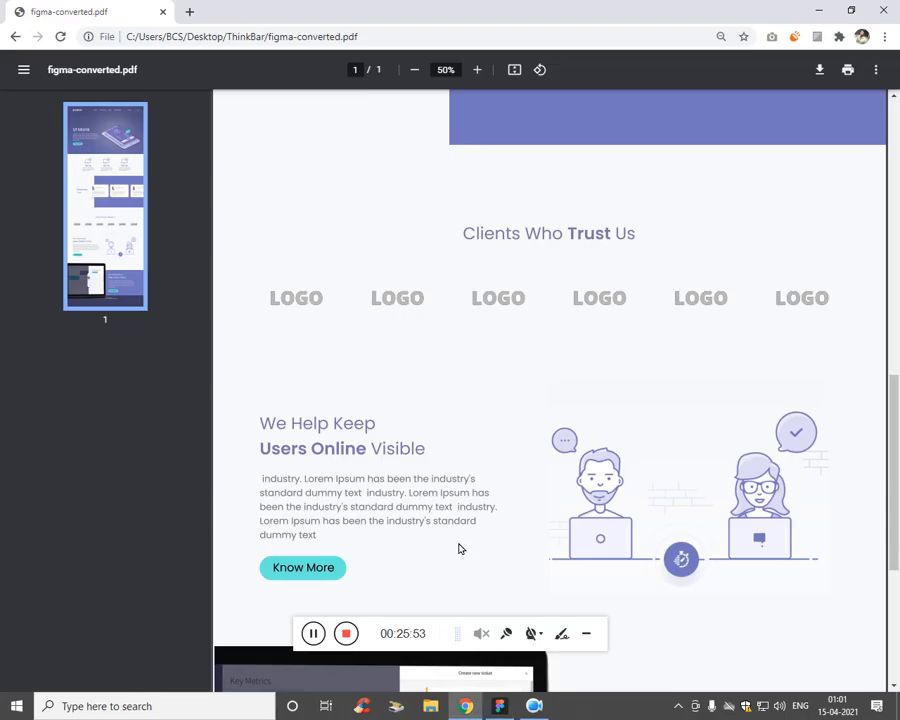
scroll(540, 422, down, 1)
key(alt+Tab)
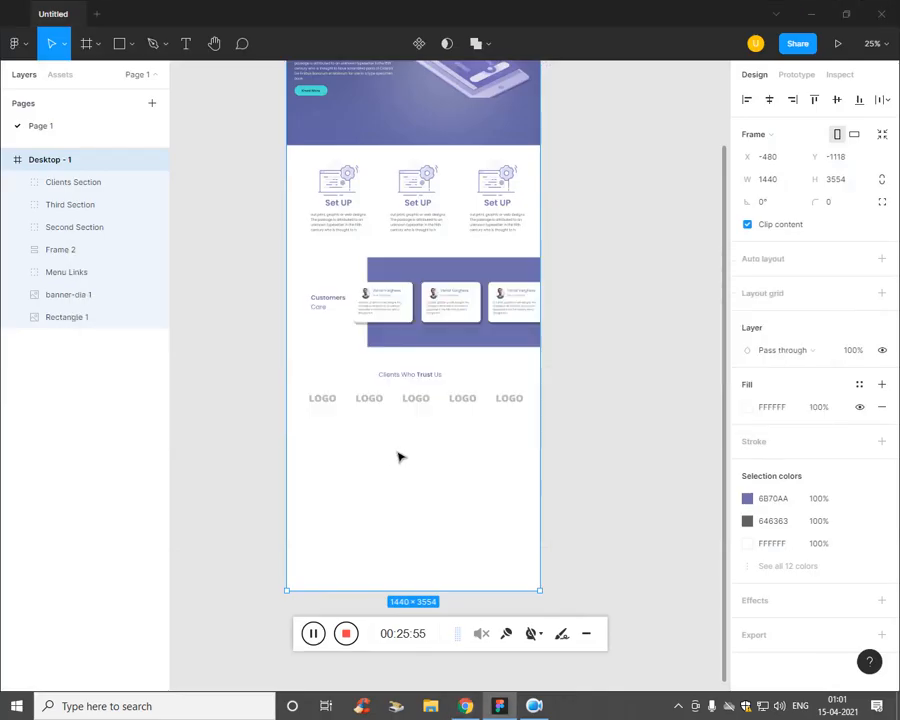
key(Escape)
scroll(415, 463, up, 1)
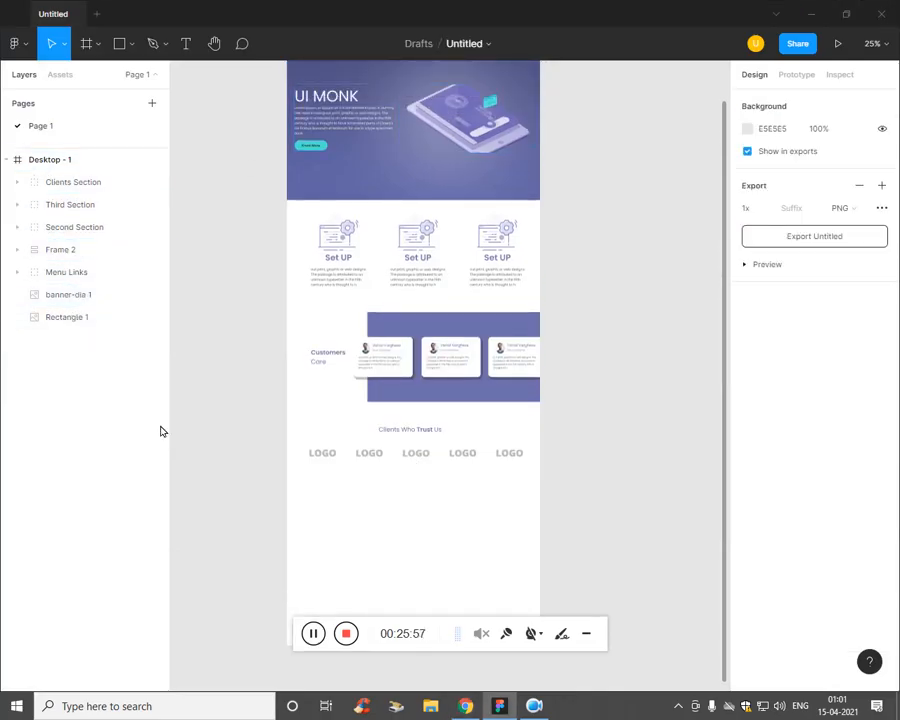
Step: Copy the banner text block Frame 2 and paste it near the bottom of Desktop - 1
click(348, 108)
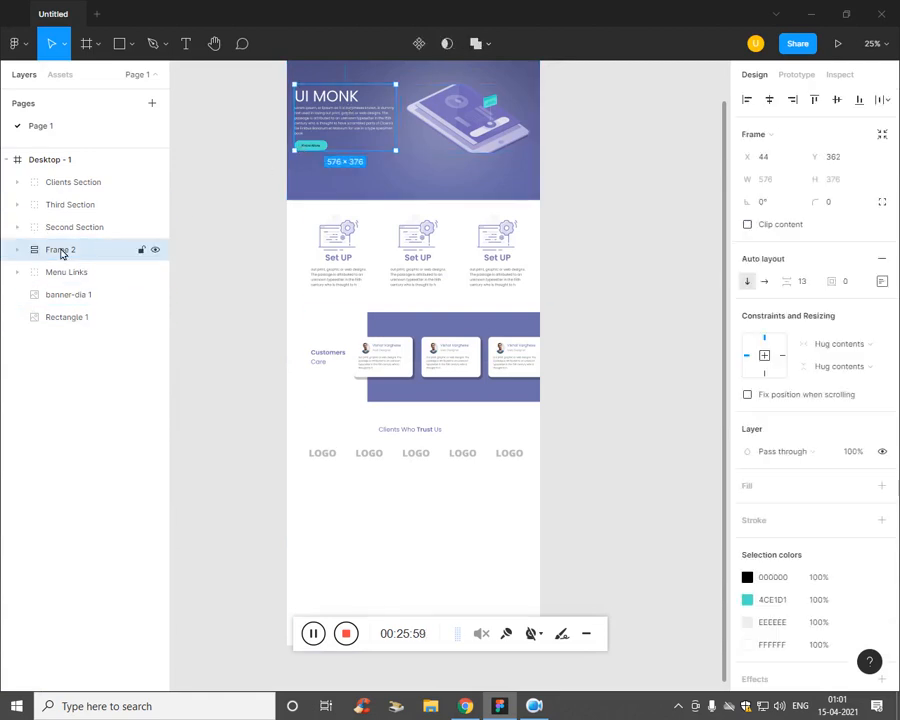
right_click(17, 258)
click(18, 249)
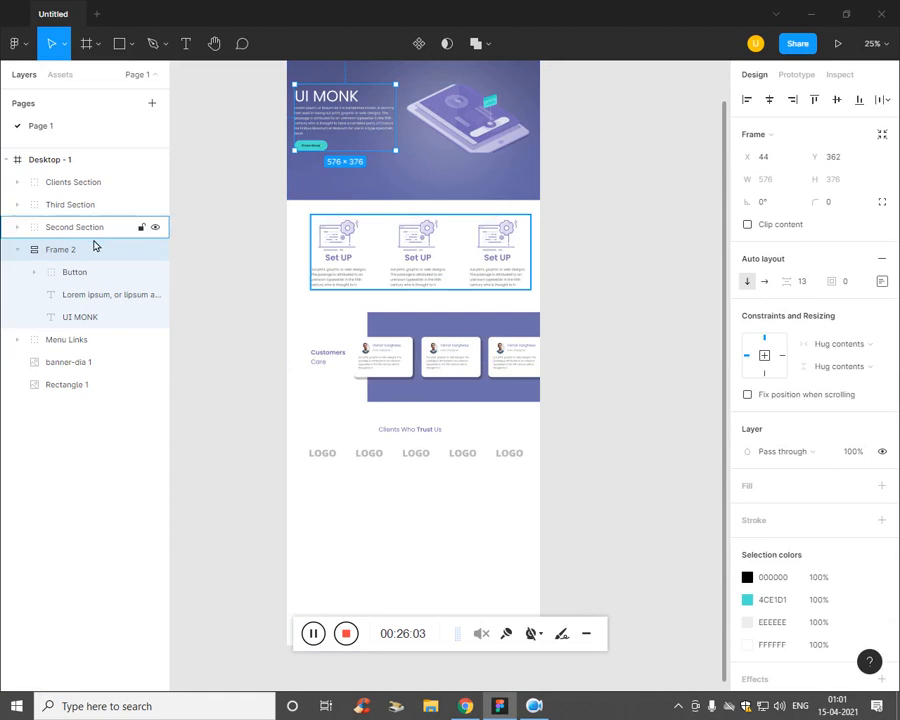
click(391, 537)
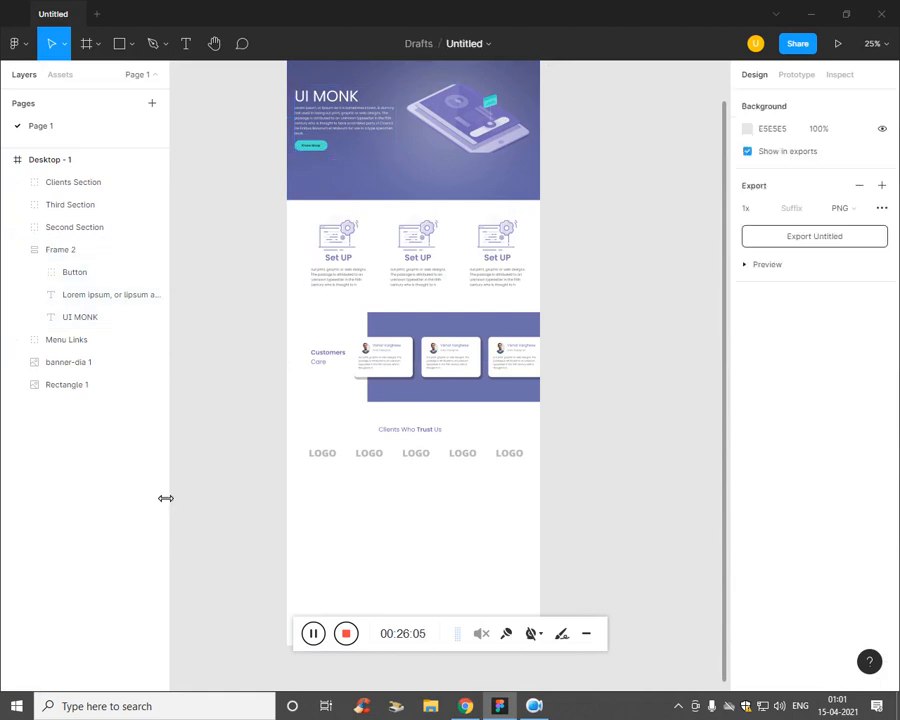
click(42, 160)
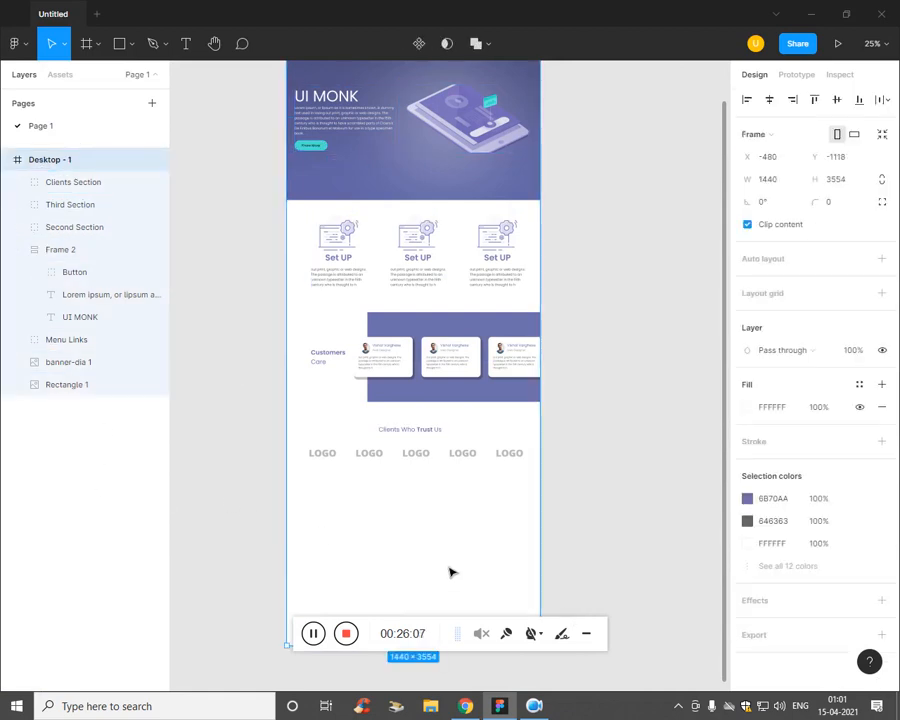
key(ctrl+v)
scroll(460, 446, down, 2)
scroll(446, 420, up, 1)
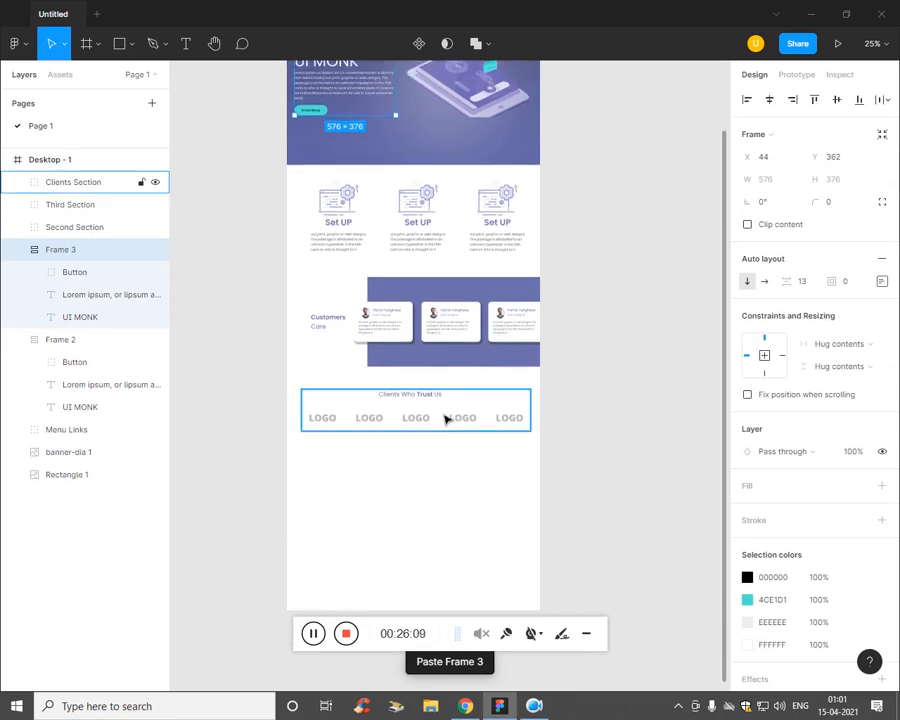
drag(356, 92, 418, 541)
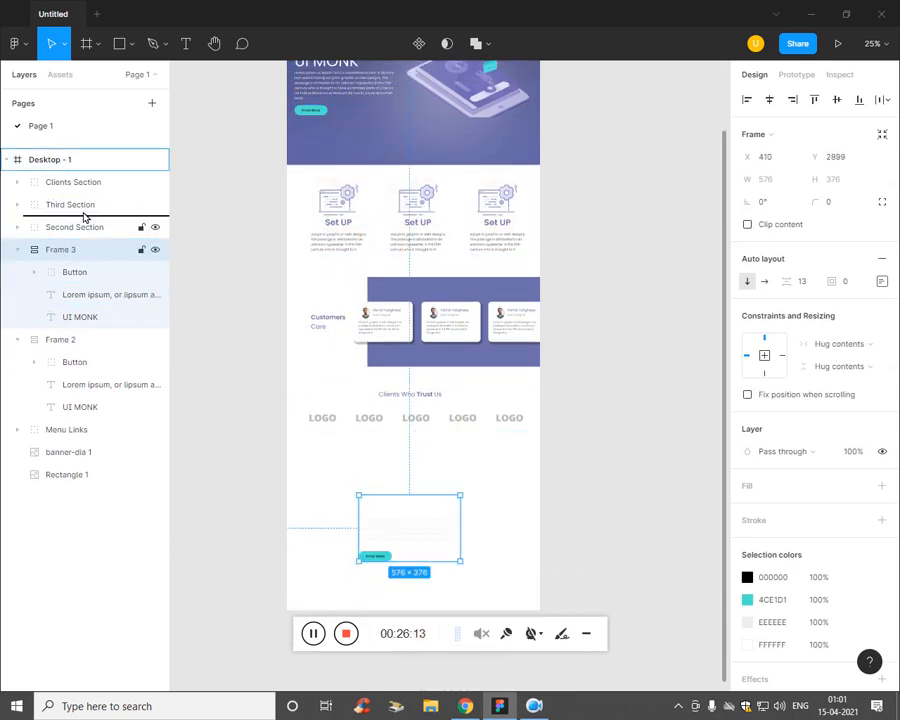
drag(84, 177, 84, 177)
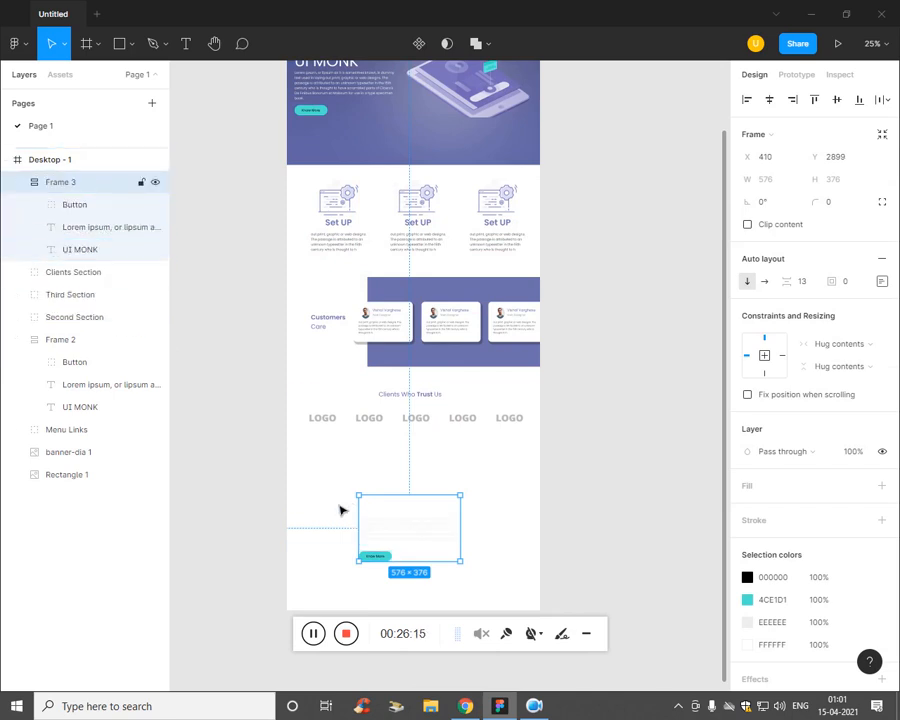
Step: Darken the pasted paragraph to grey and colour the UI MONK heading purple 6B70AA
click(84, 229)
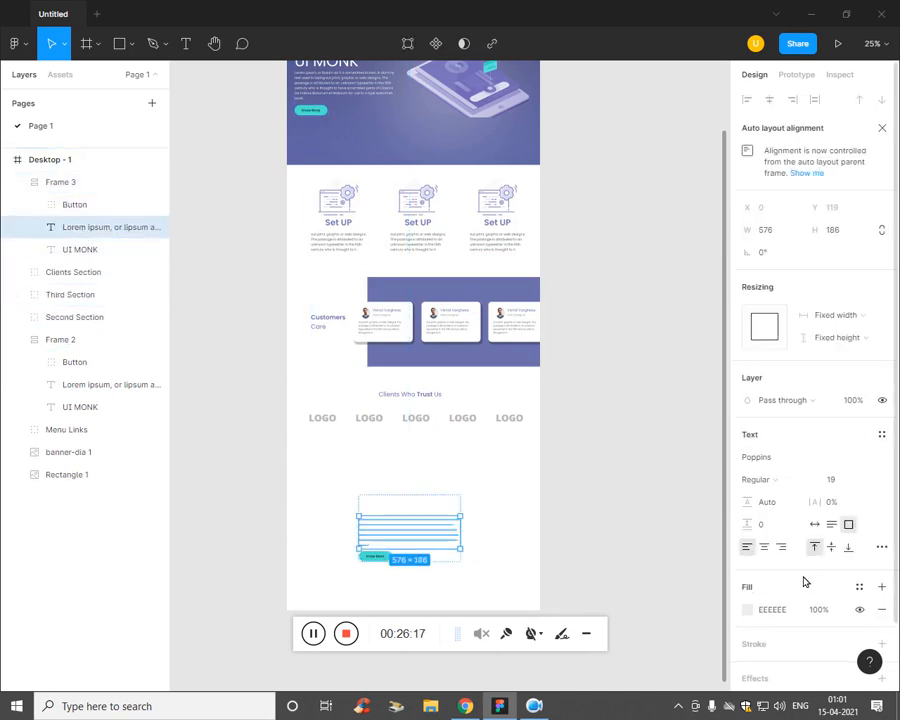
click(748, 609)
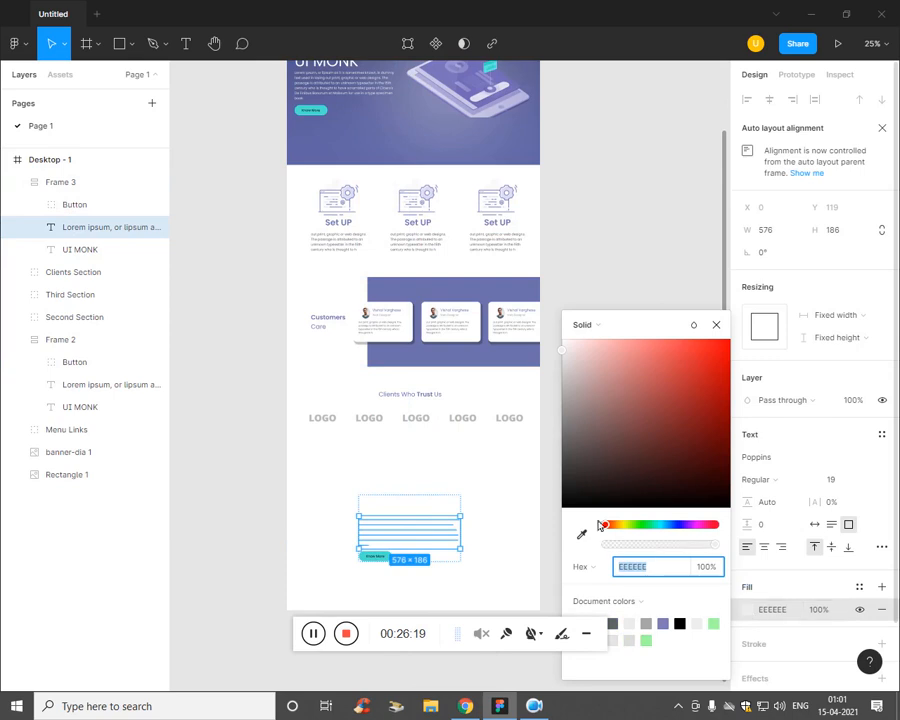
drag(570, 434, 573, 398)
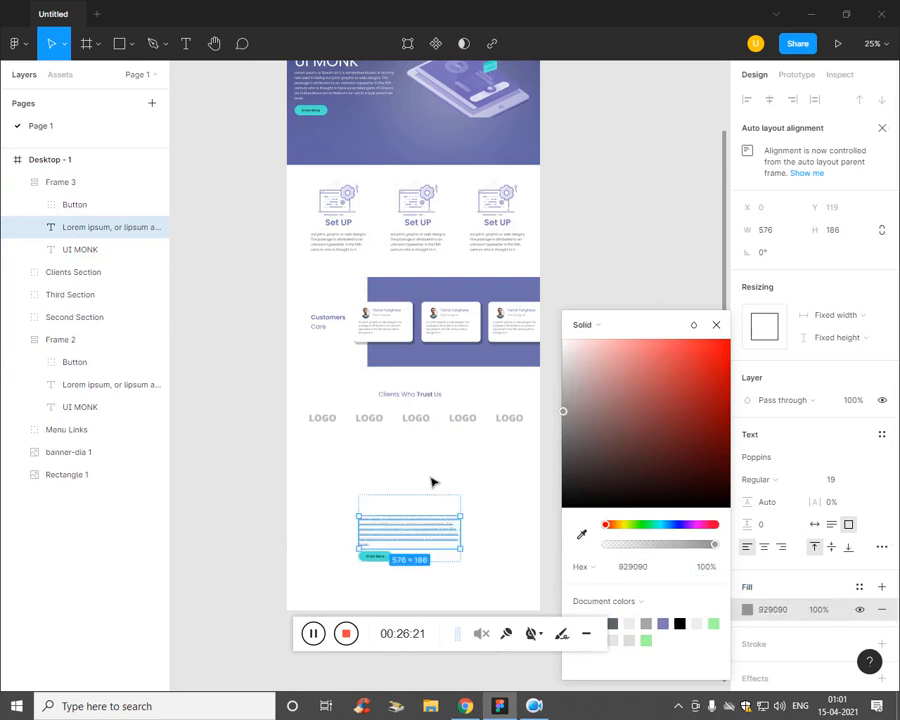
click(78, 250)
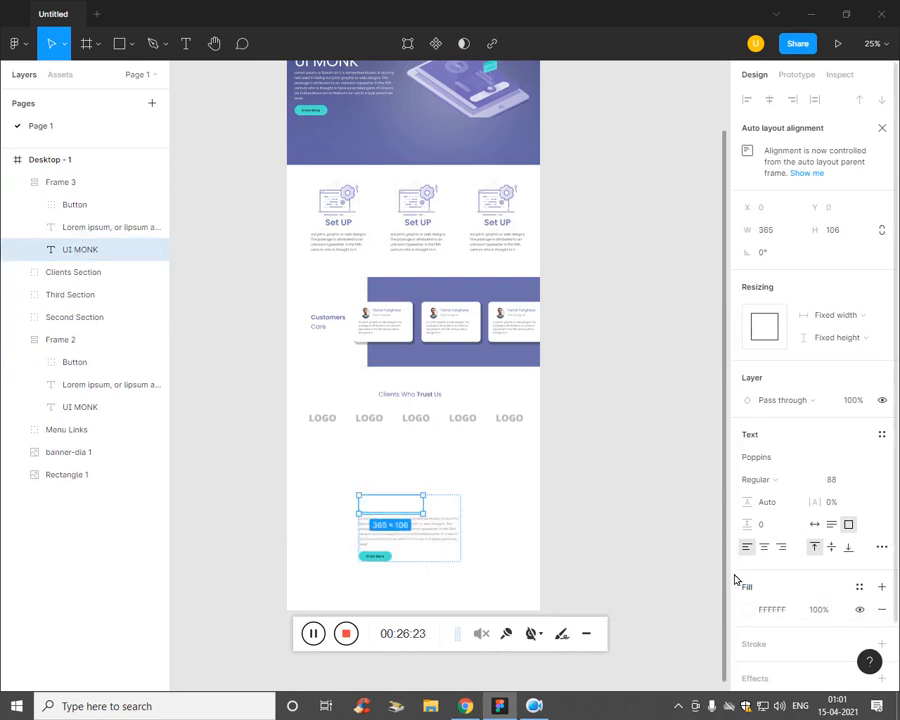
click(749, 610)
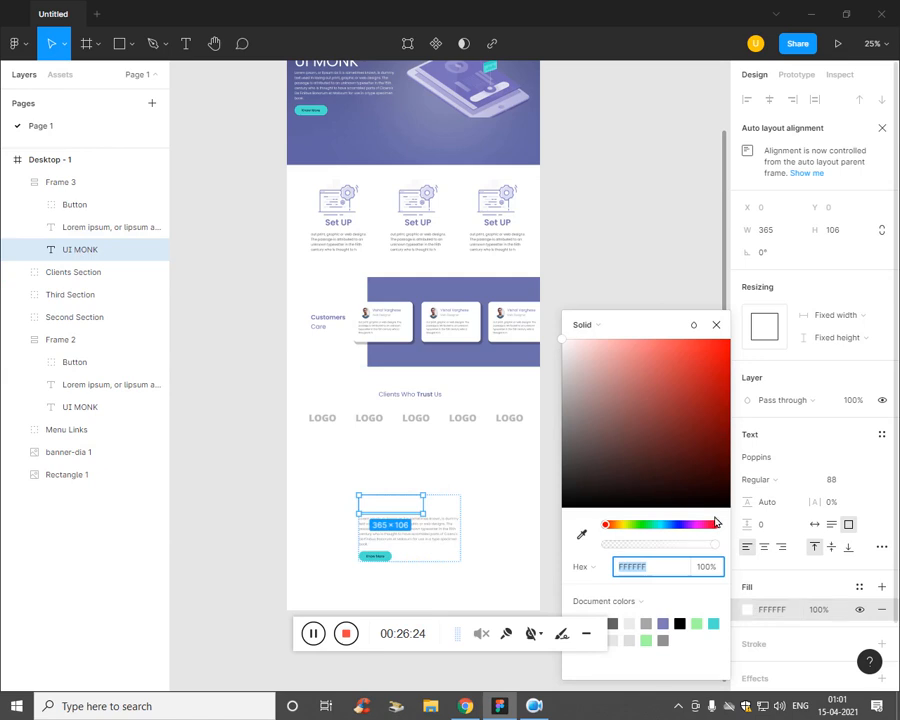
click(581, 535)
click(406, 330)
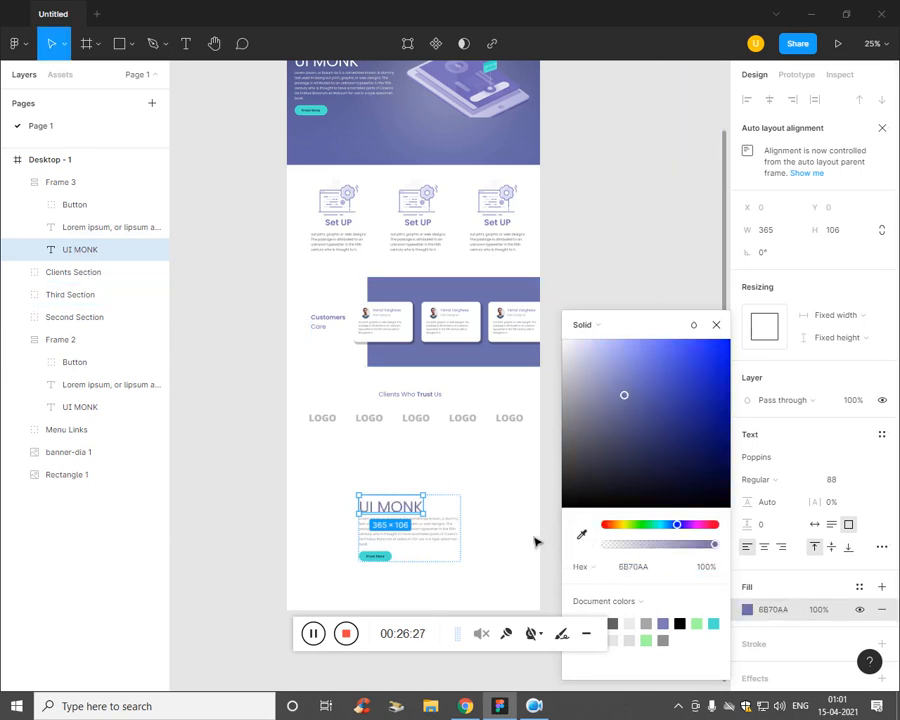
click(585, 492)
Step: Move the UI MONK text block left and up within the section
scroll(585, 492, up, 5)
scroll(670, 124, down, 3)
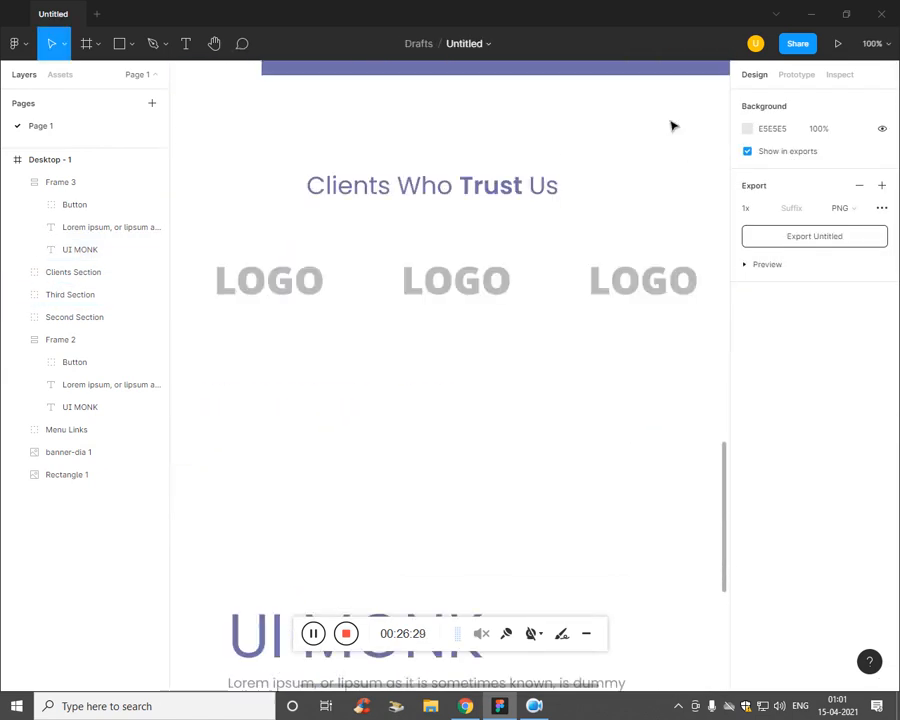
scroll(604, 287, down, 3)
scroll(604, 287, down, 3)
click(464, 394)
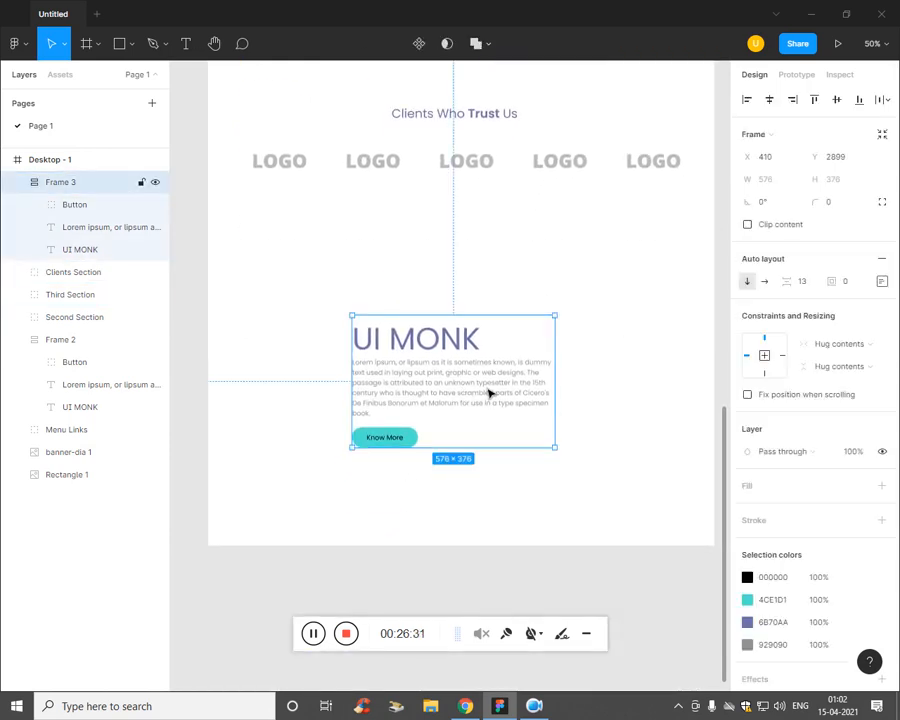
drag(399, 364, 311, 302)
click(403, 427)
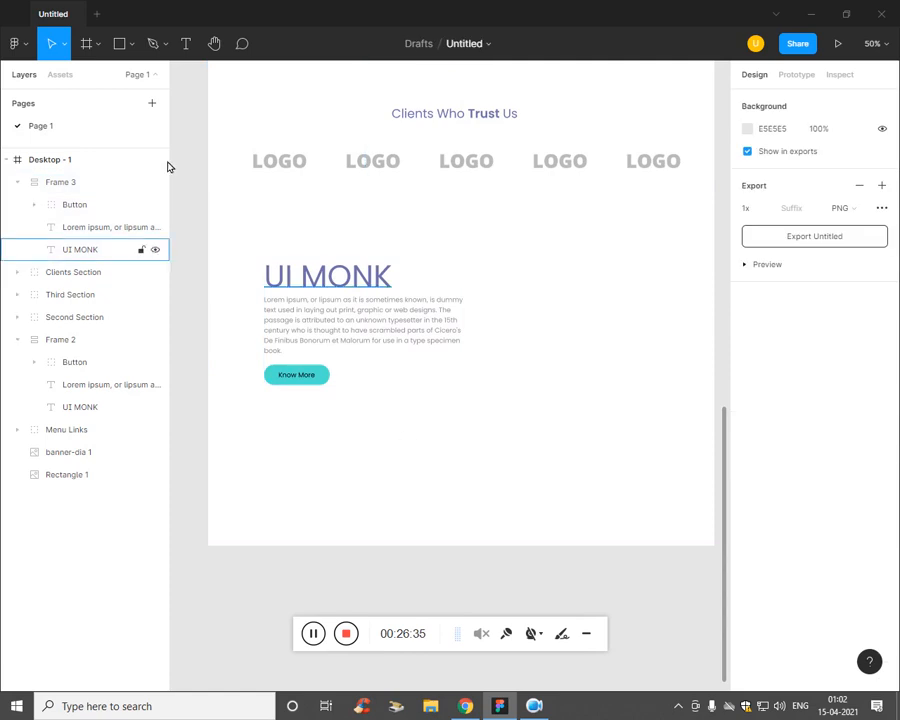
click(124, 50)
click(97, 43)
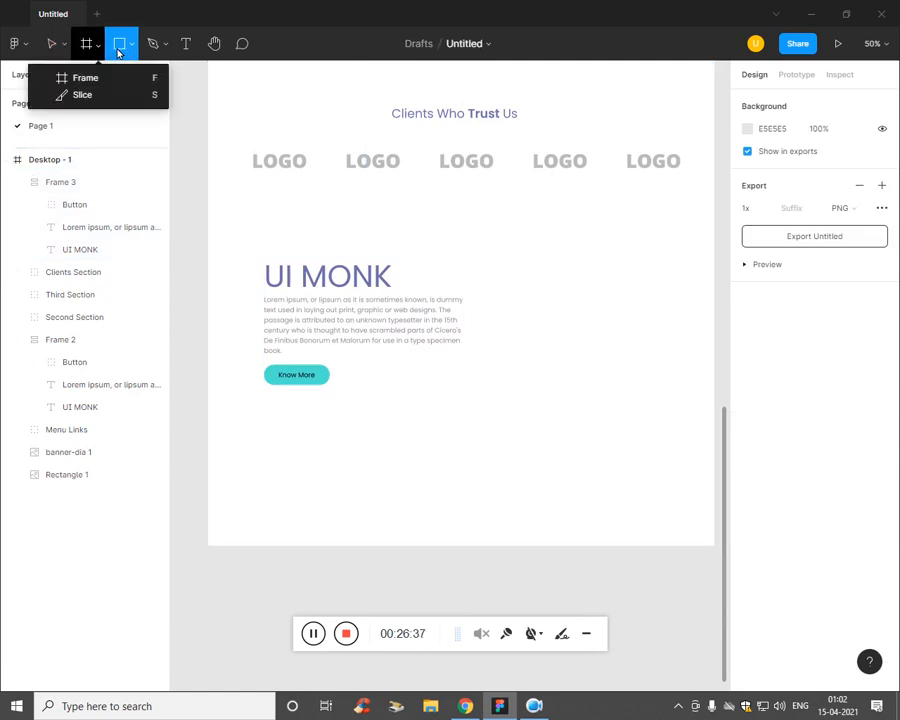
Step: Place the 'second' image, then delete it after it lands too small
click(120, 44)
click(132, 44)
click(116, 178)
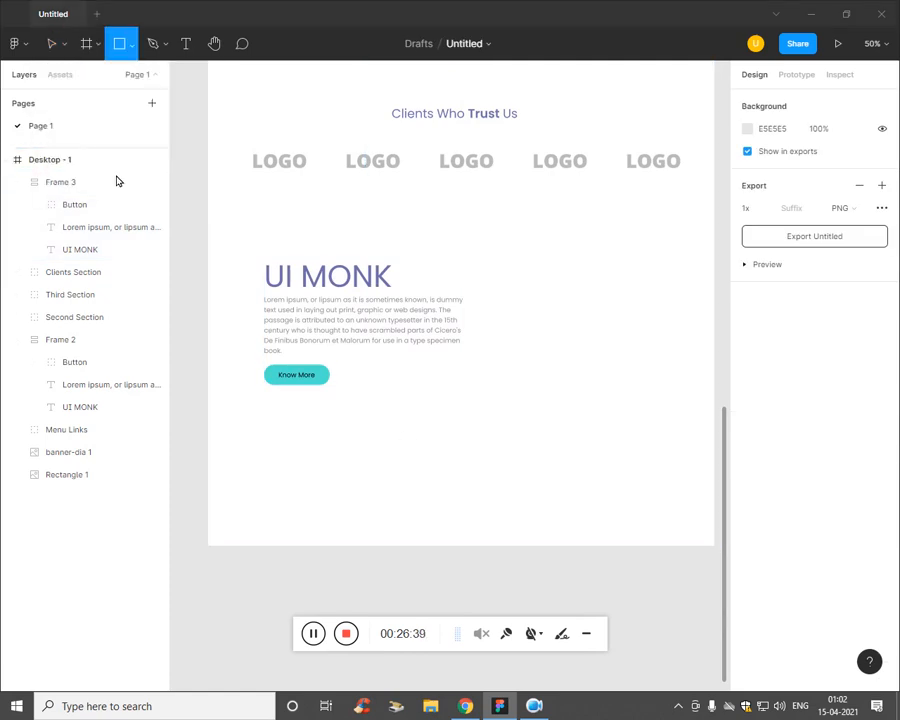
drag(436, 168, 433, 256)
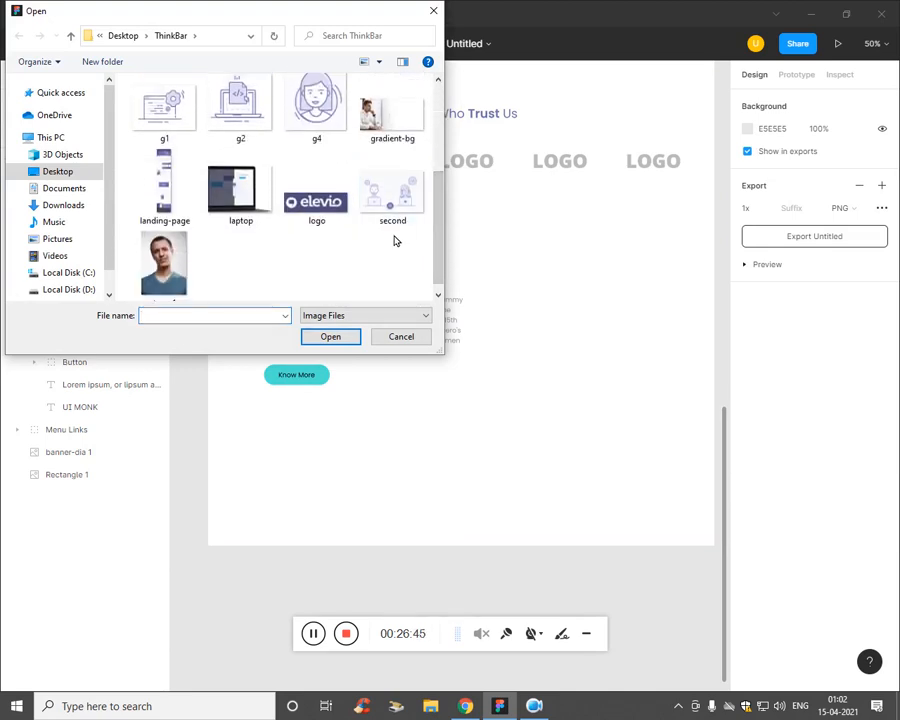
click(400, 215)
click(330, 336)
click(574, 320)
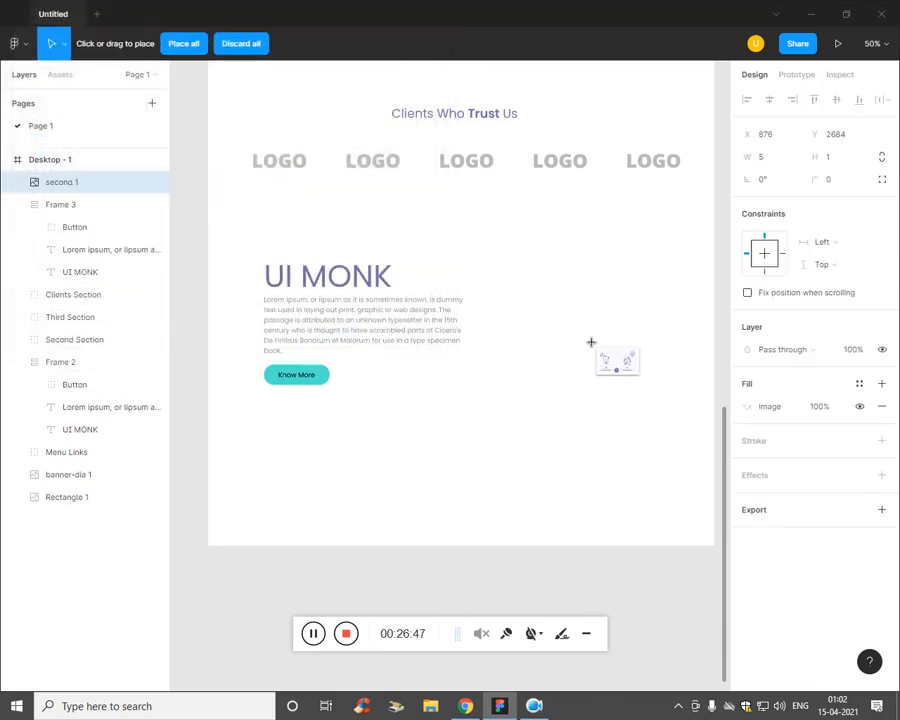
key(Delete)
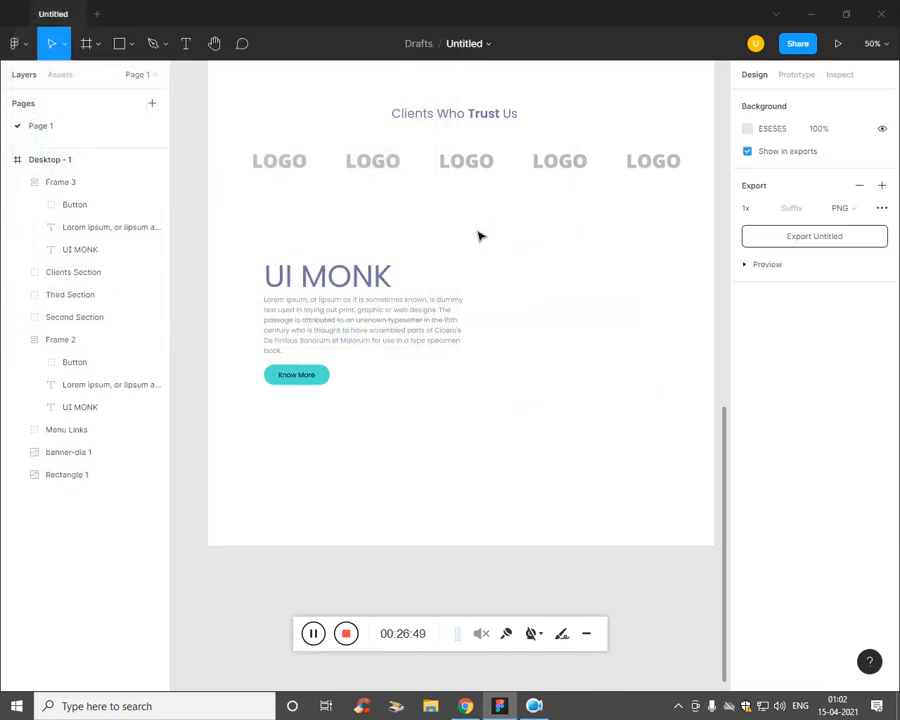
drag(471, 222, 706, 422)
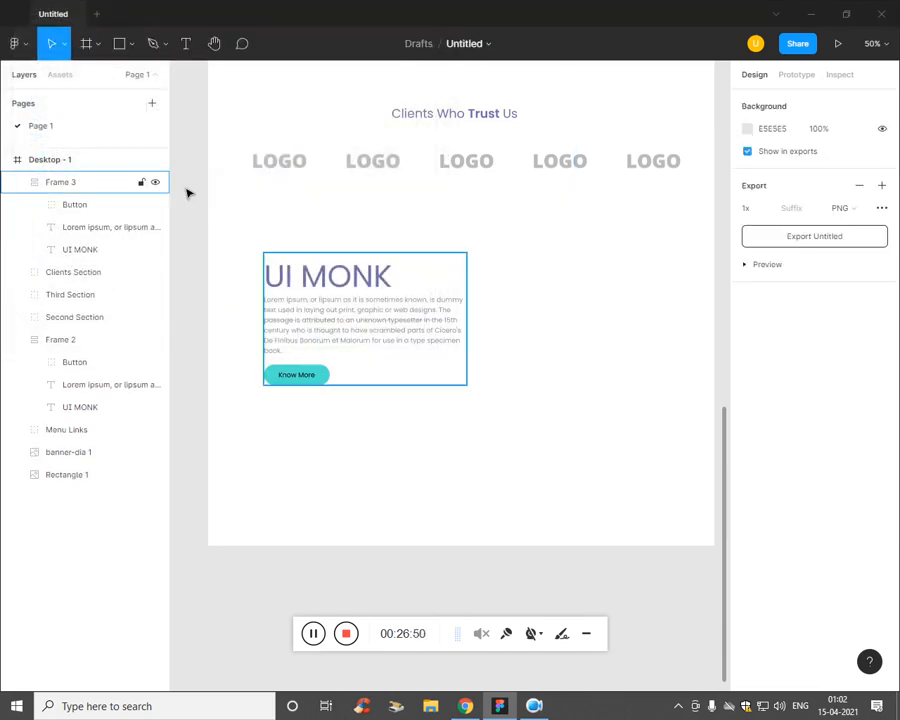
Step: Place the 'second' illustration again, dragging it out right of the UI MONK block
click(131, 45)
click(125, 181)
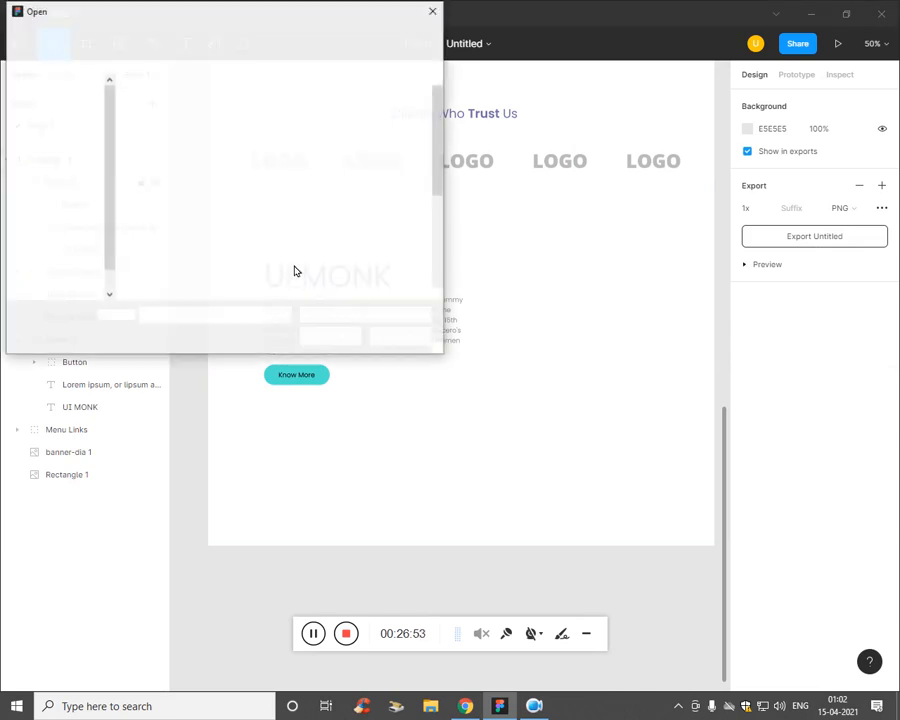
drag(432, 190, 437, 283)
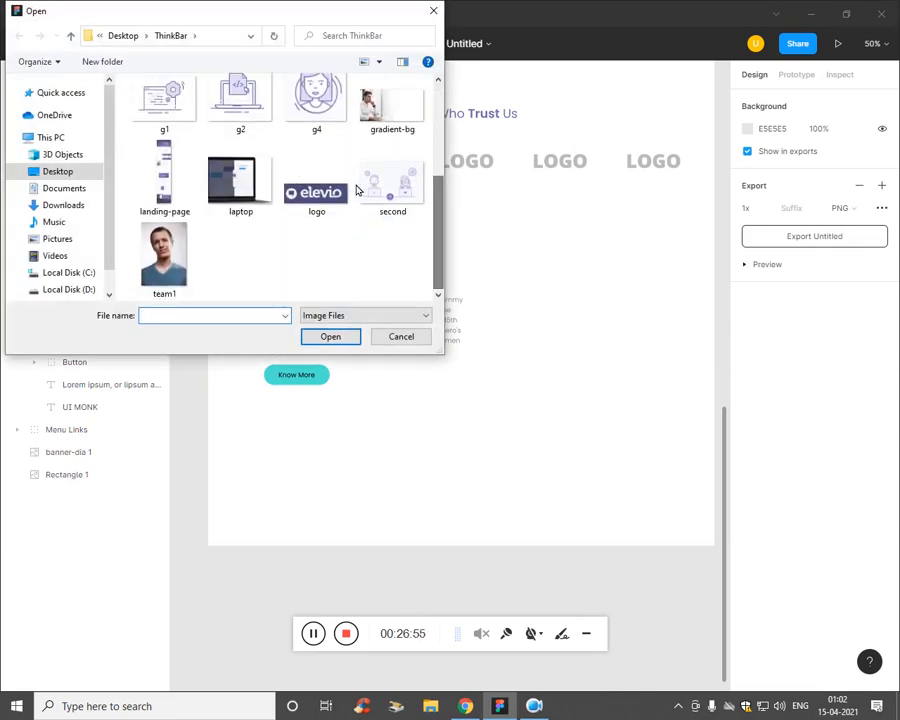
click(392, 190)
click(330, 336)
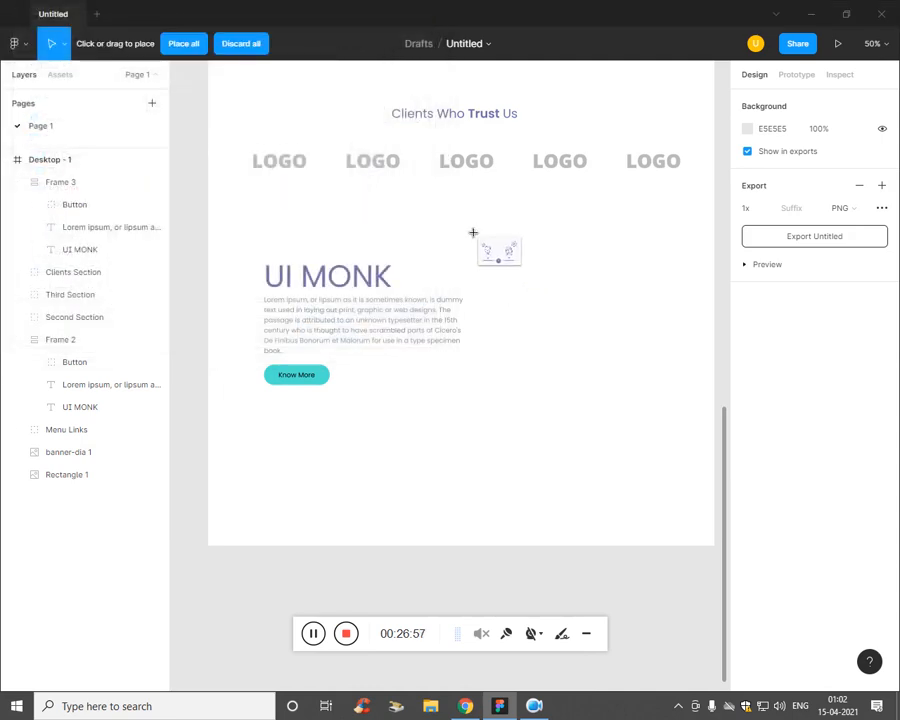
drag(461, 216, 607, 406)
Step: Resize the illustration to 562×386 beside the UI MONK text
key(minus)
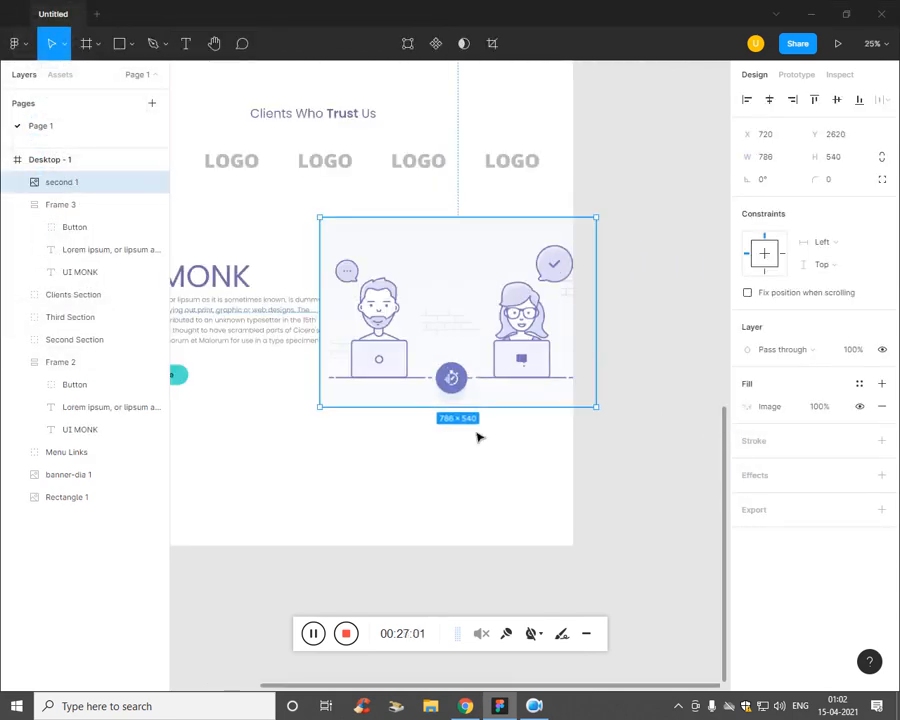
drag(412, 461, 557, 461)
click(549, 421)
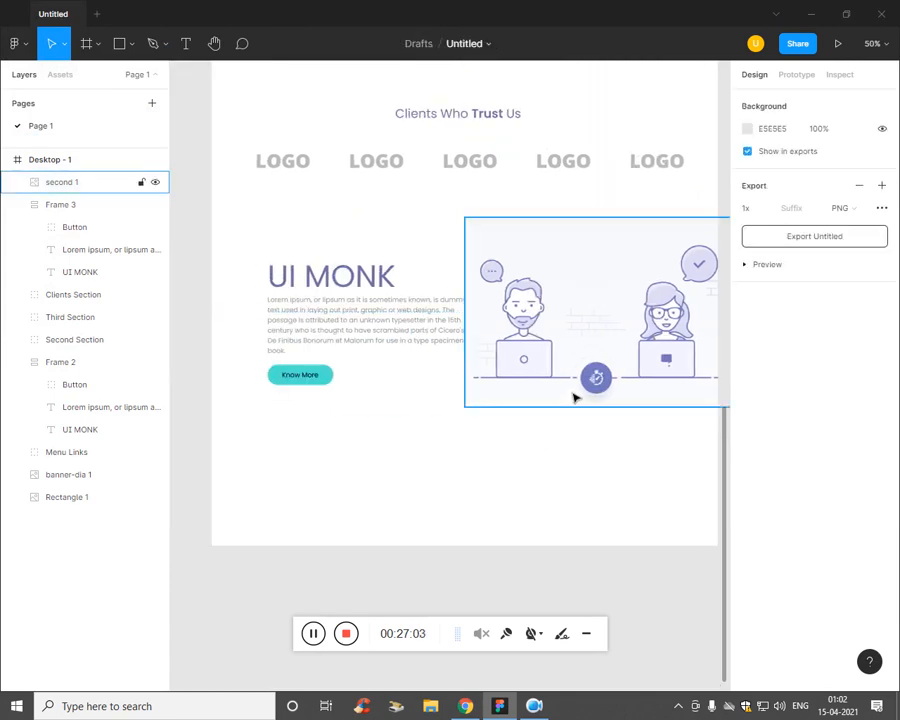
key(minus)
click(560, 368)
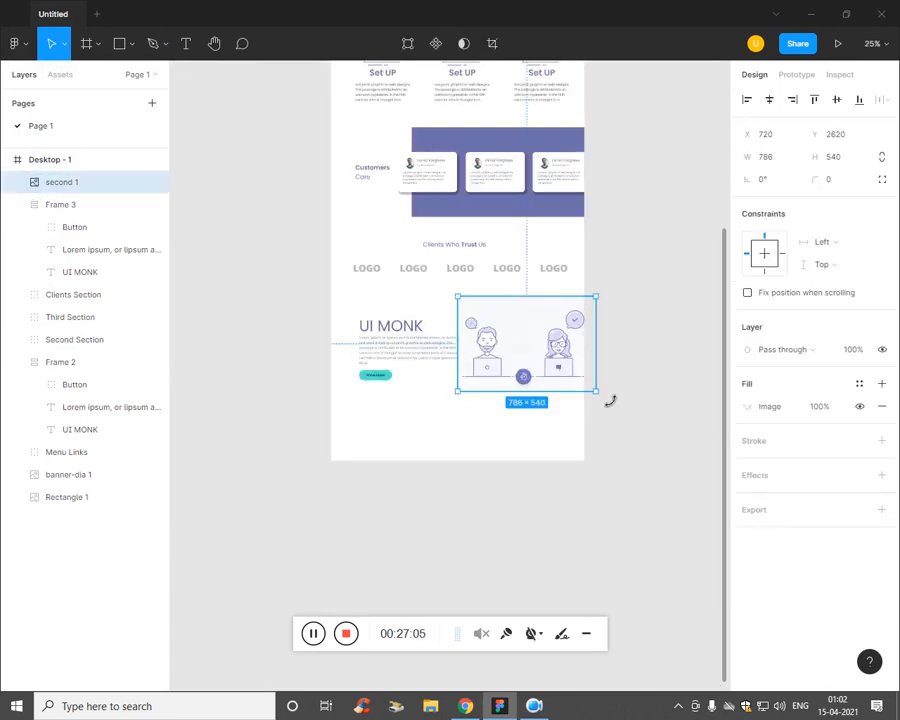
drag(590, 390, 538, 355)
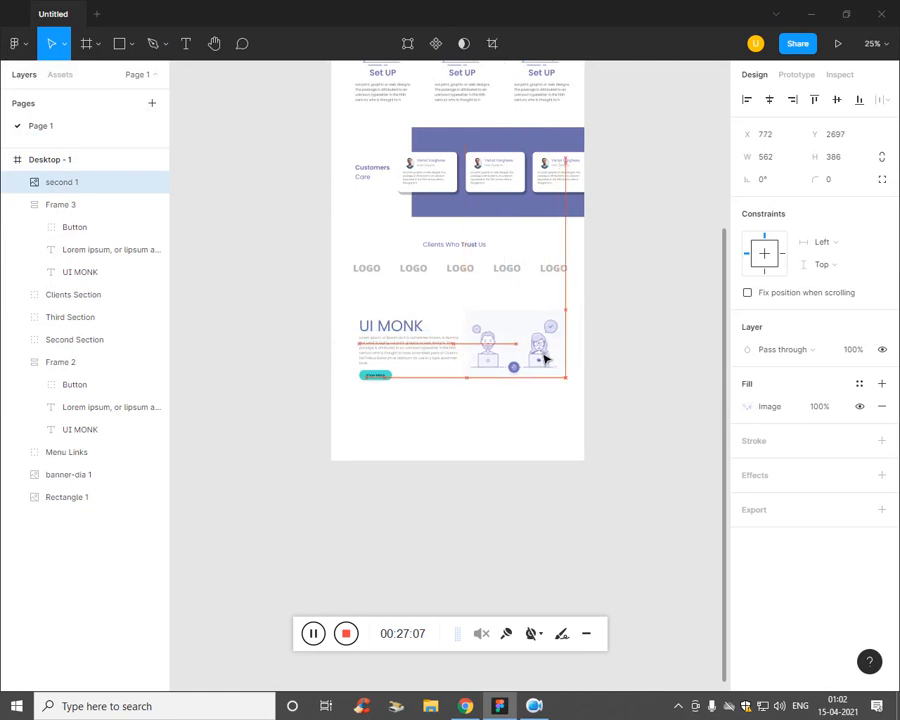
key(plus)
key(plus)
key(minus)
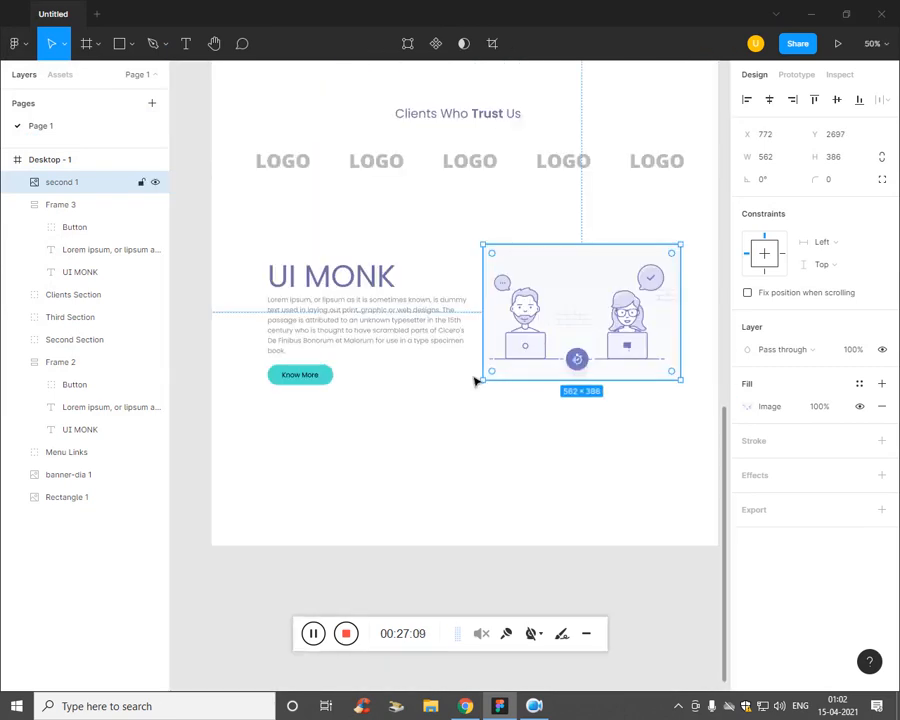
click(341, 265)
Step: Replace the UI MONK heading text with 'We Help Keep Users Online', checking the reference PDF
double_click(338, 284)
double_click(357, 283)
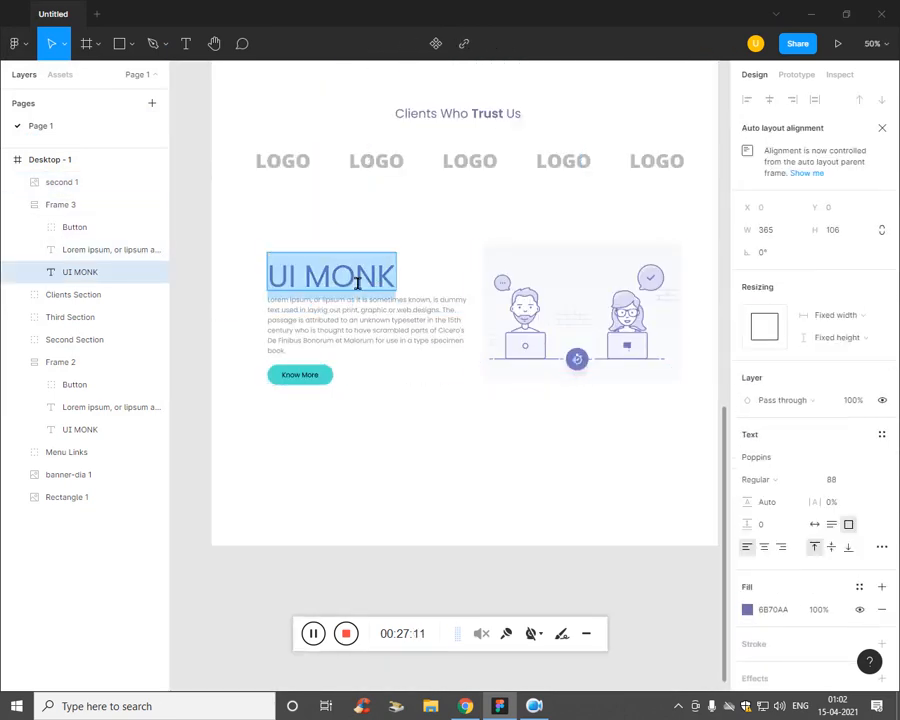
key(alt+Tab)
scroll(456, 396, down, 3)
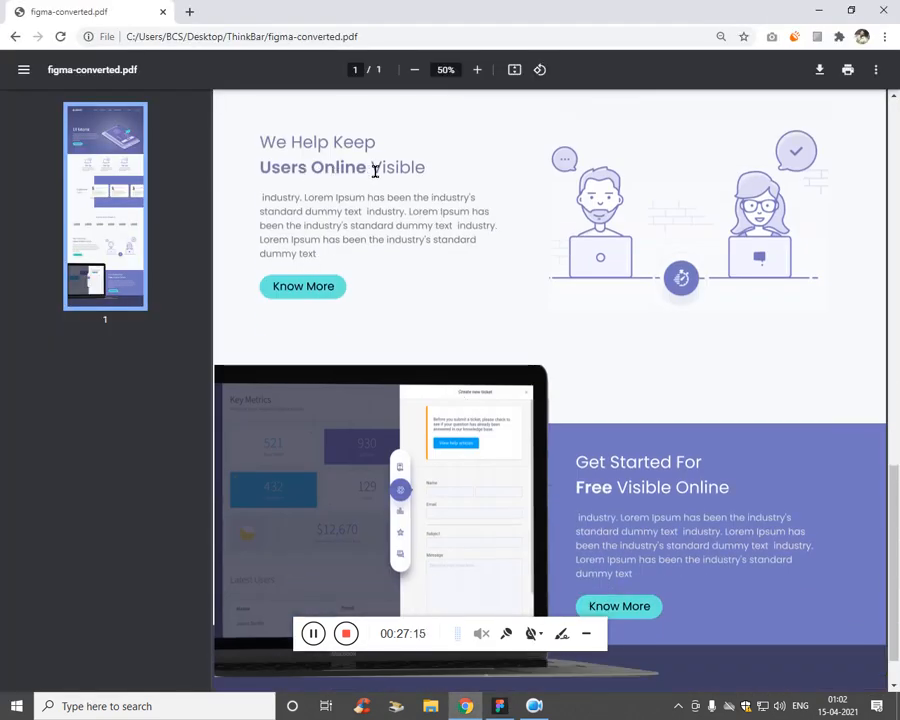
key(alt+Tab)
text(We )
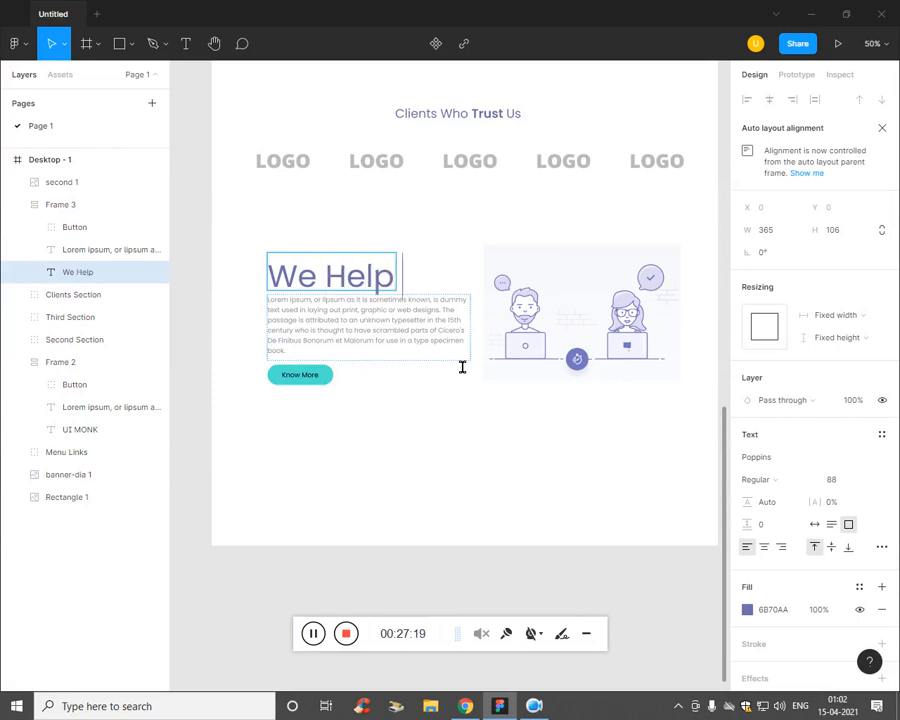
text(Help Keep Users)
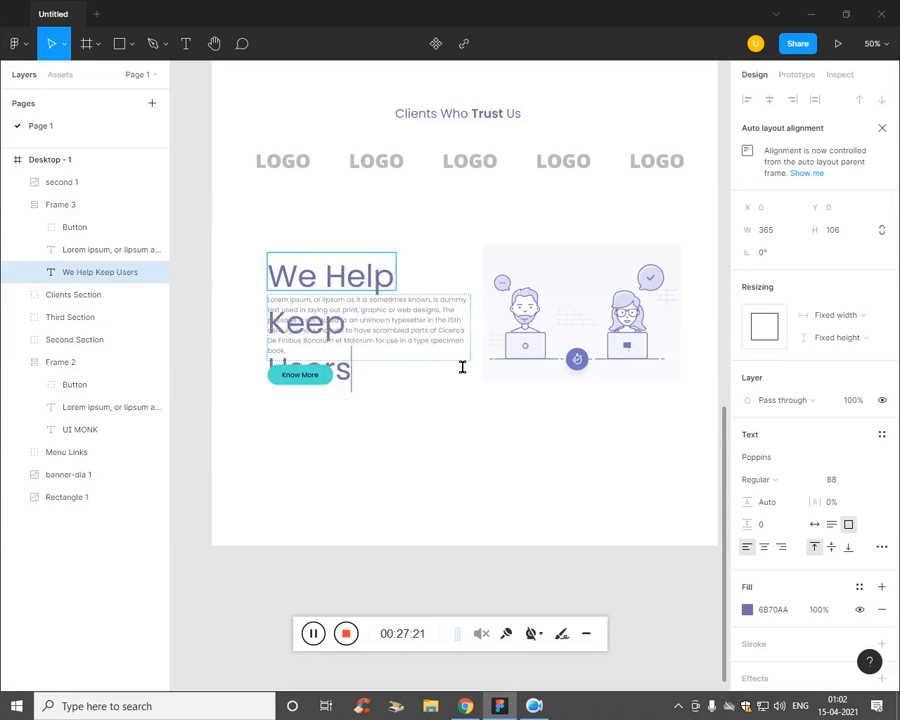
text( Online)
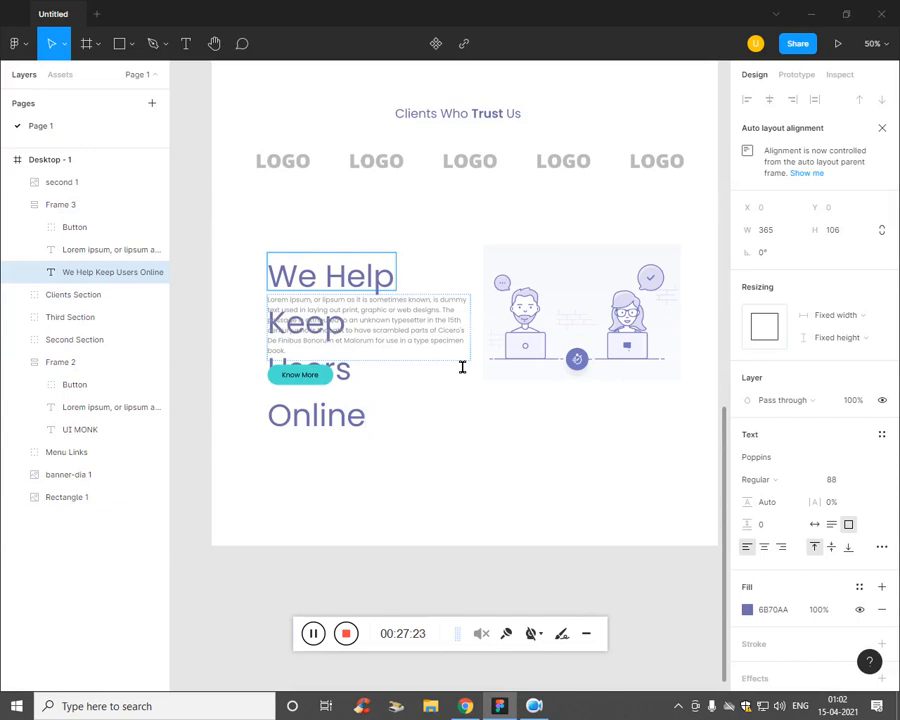
Step: Widen the heading box so 'Keep Users' fits on one line, and select the heading text
key(Escape)
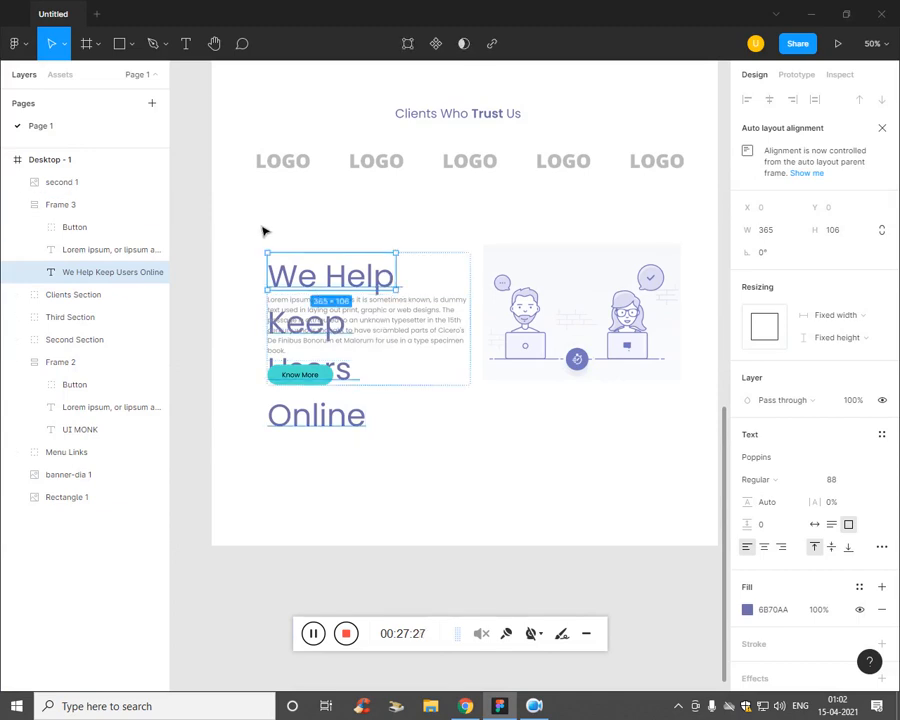
drag(406, 280, 474, 289)
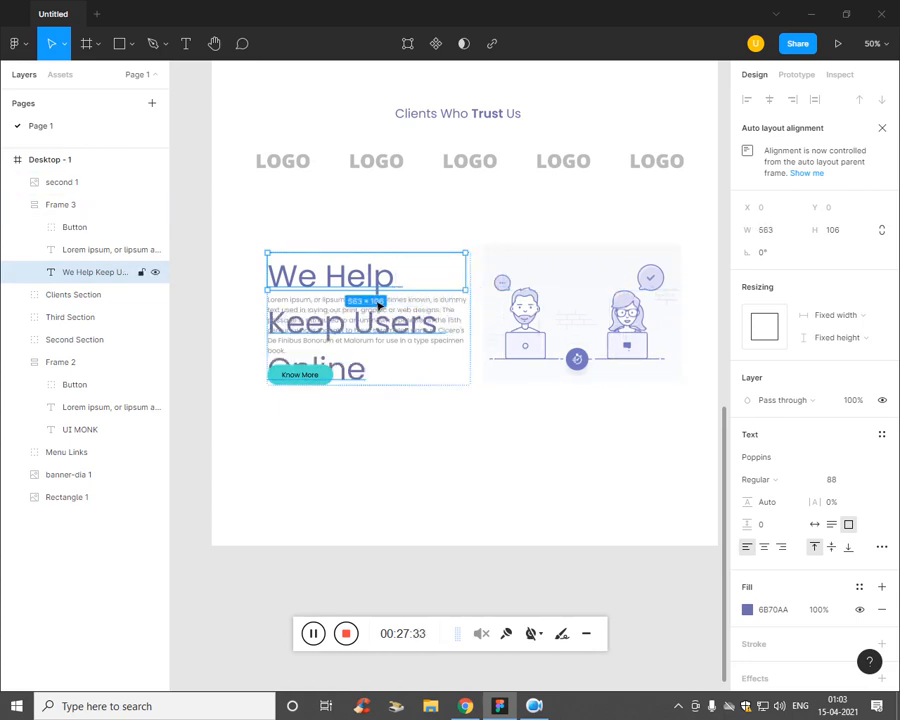
key(ctrl+a)
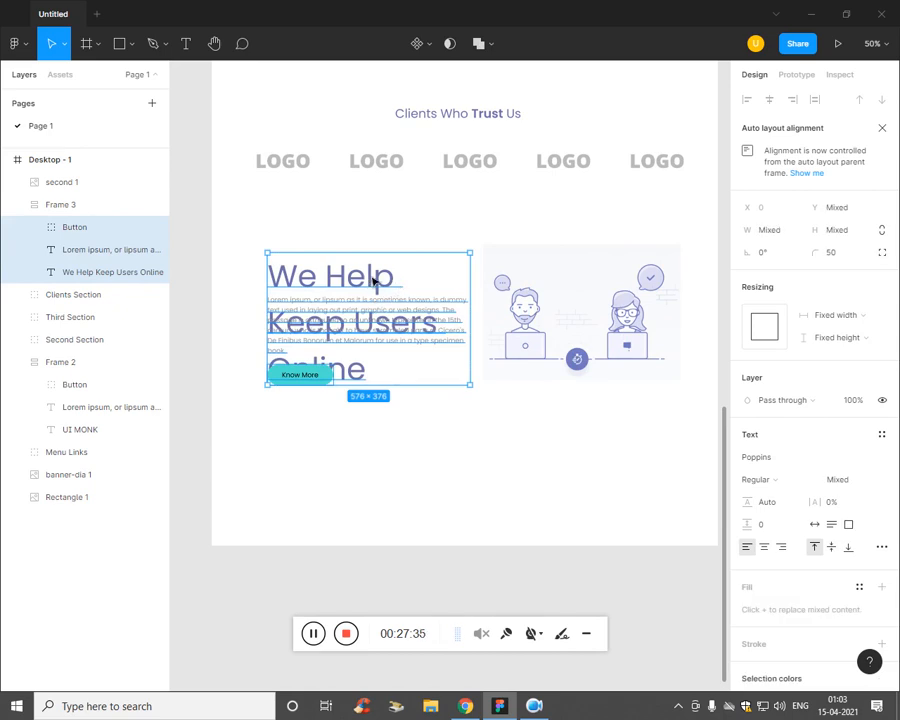
double_click(376, 283)
click(376, 284)
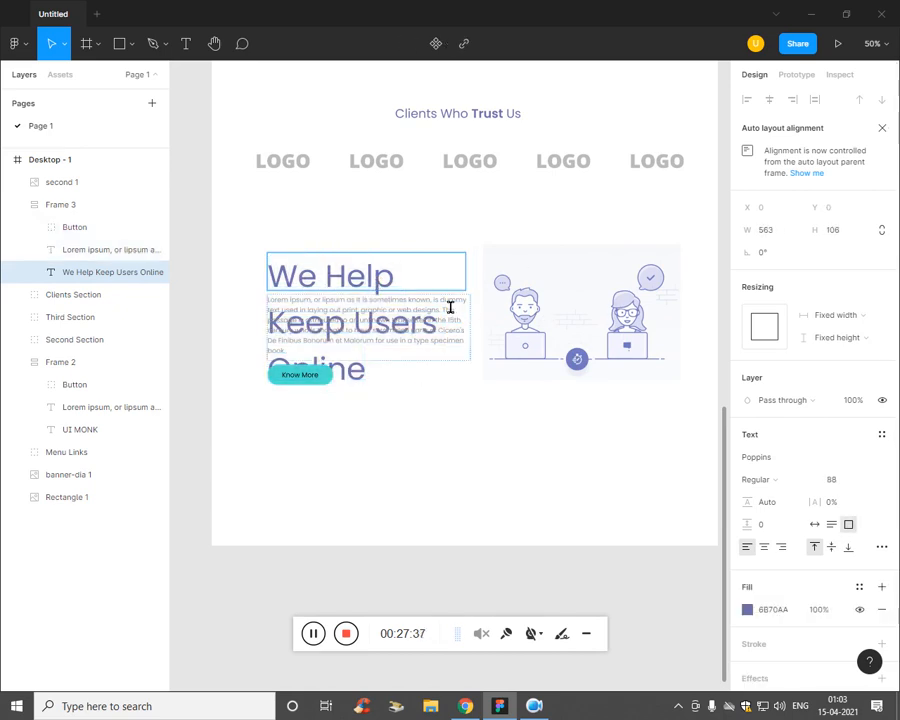
triple_click(394, 299)
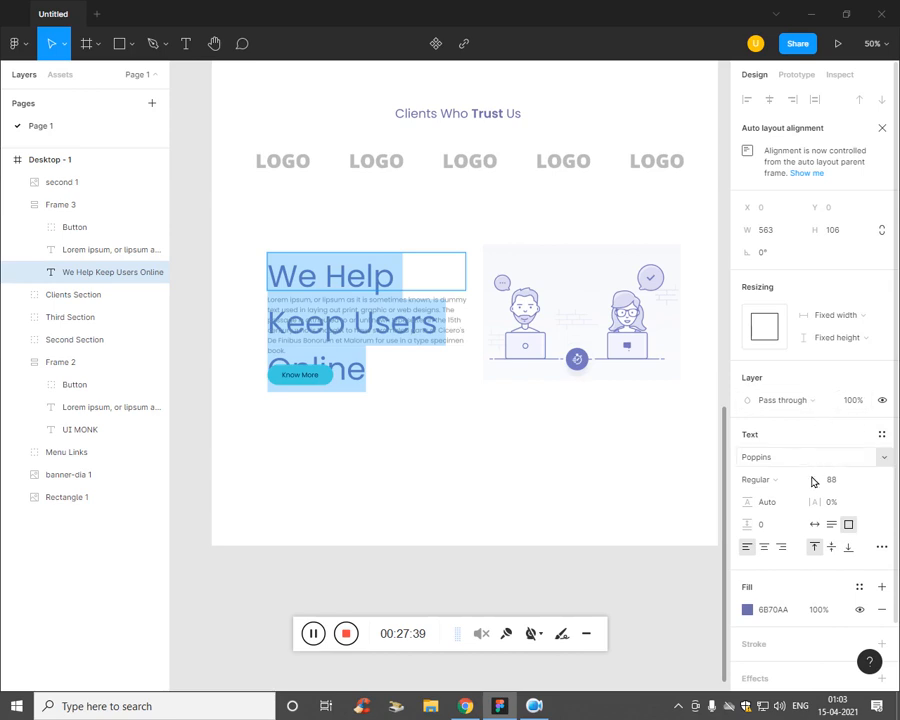
Step: Set the heading font size to 46 and break the line after 'Keep'
key(Down)
key(Down)
key(Down)
key(Down)
key(Down)
key(Down)
key(Down)
key(Down)
key(Down)
key(Down)
key(Down)
key(Down)
key(Down)
key(Down)
key(Down)
key(Down)
key(Down)
key(Down)
key(Down)
key(Down)
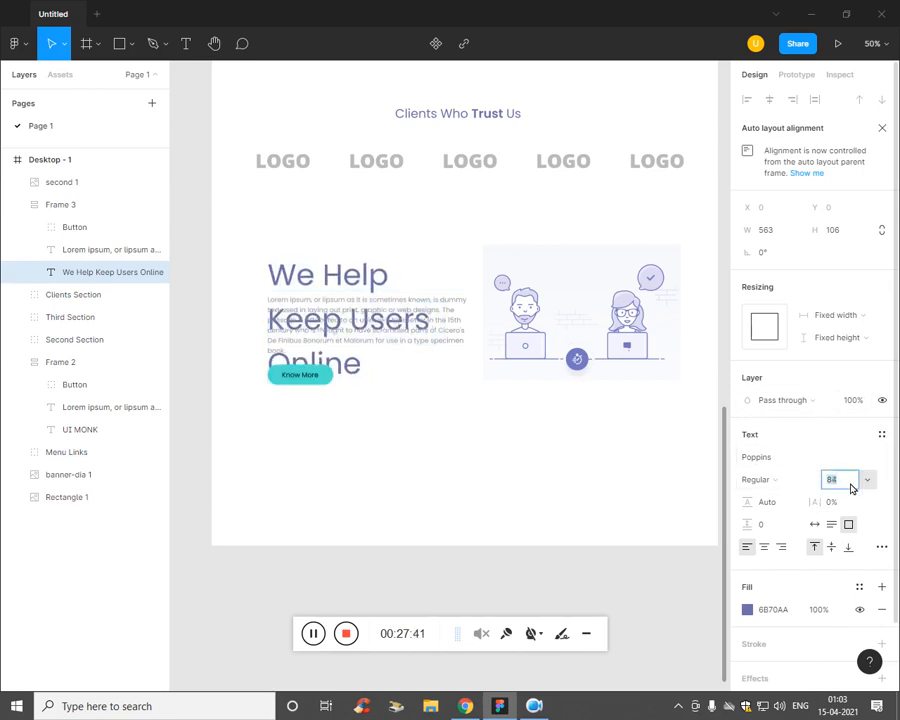
key(Down)
key(Down)
key(Down)
key(Down)
key(Down)
key(Down)
key(Down)
key(Down)
key(Down)
key(Down)
key(Down)
key(Down)
key(Down)
key(Down)
key(Down)
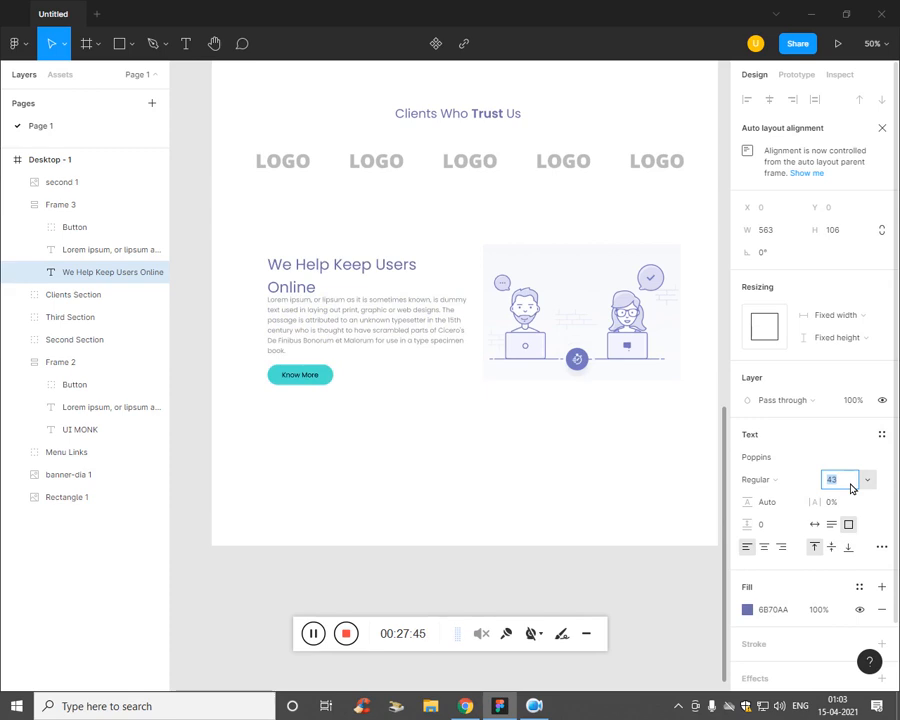
key(Up)
key(Up)
key(Up)
key(Up)
key(Up)
key(Up)
key(Up)
key(Up)
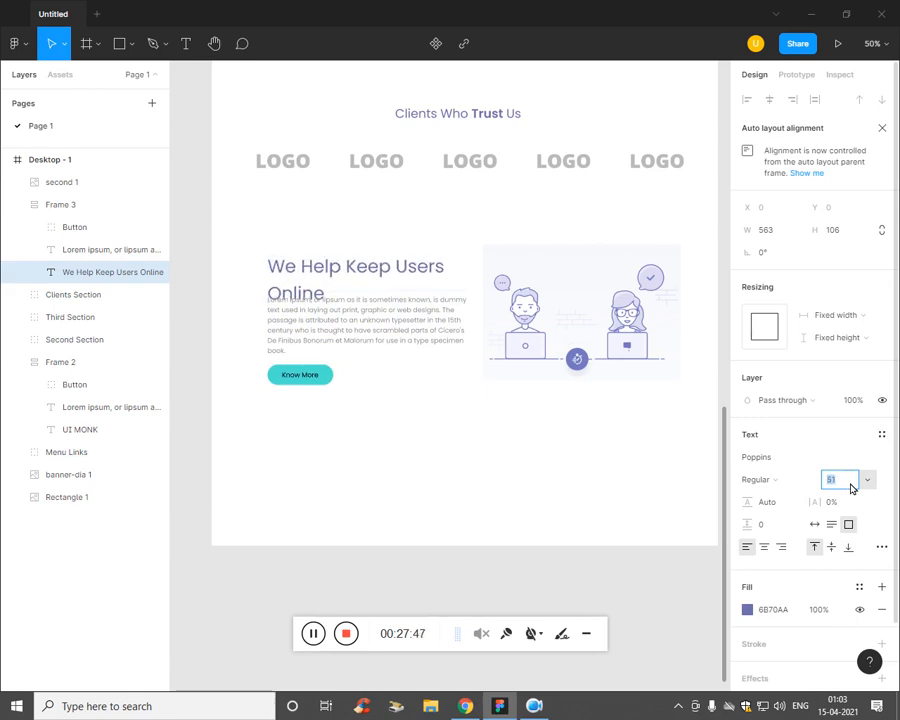
key(Up)
key(Up)
key(Up)
key(Up)
key(Up)
key(Up)
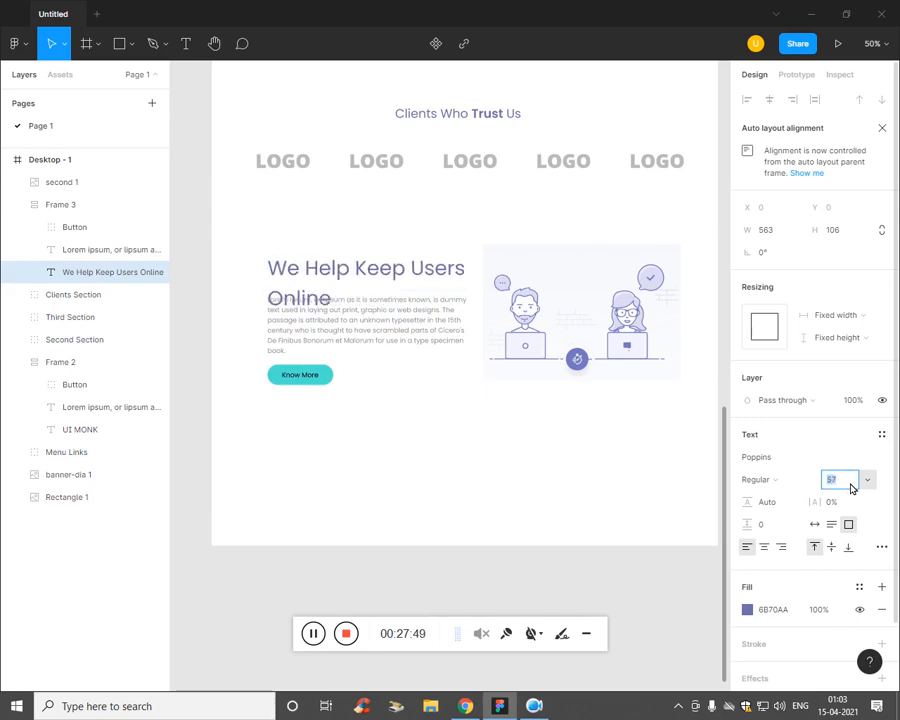
key(Down)
key(Down)
key(Down)
key(Down)
key(Down)
key(Down)
key(Down)
key(Down)
key(Down)
key(Down)
key(Down)
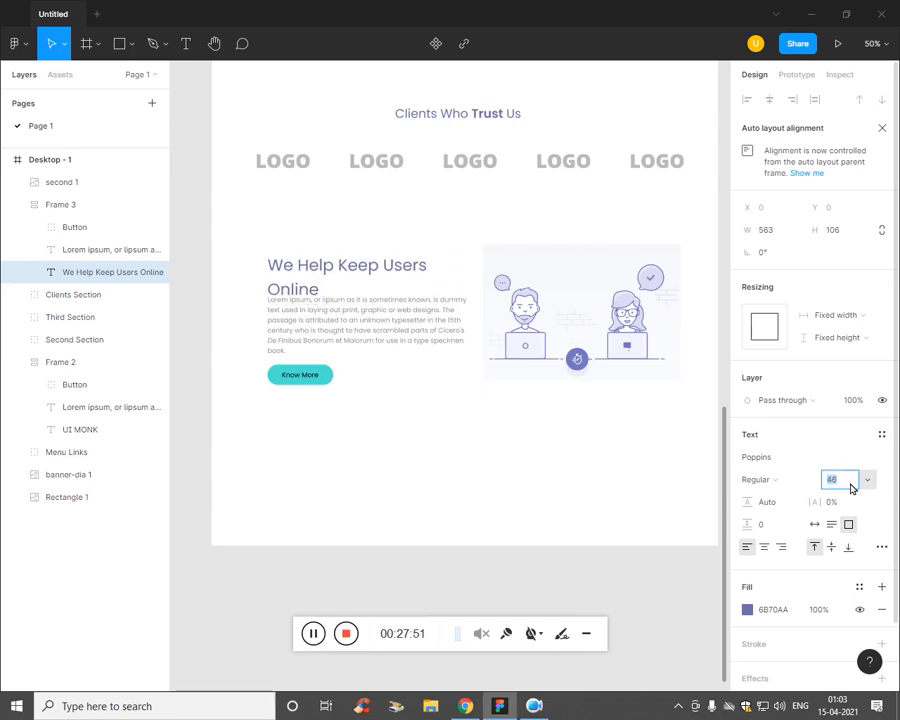
double_click(367, 262)
click(381, 278)
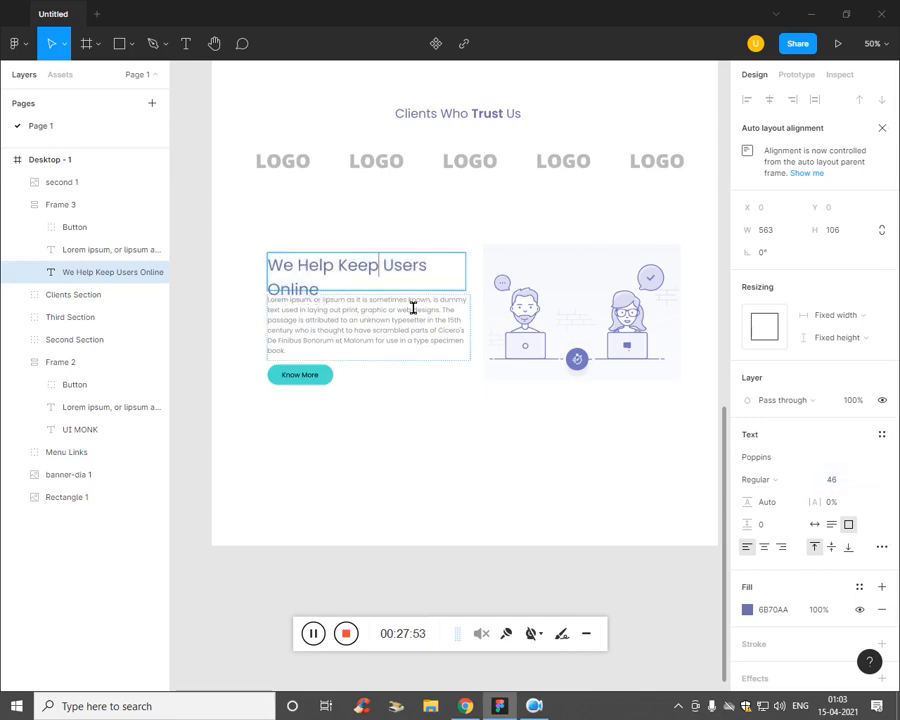
key(Return)
Step: After checking the reference PDF, set the whole heading to font size 40
key(alt+Tab)
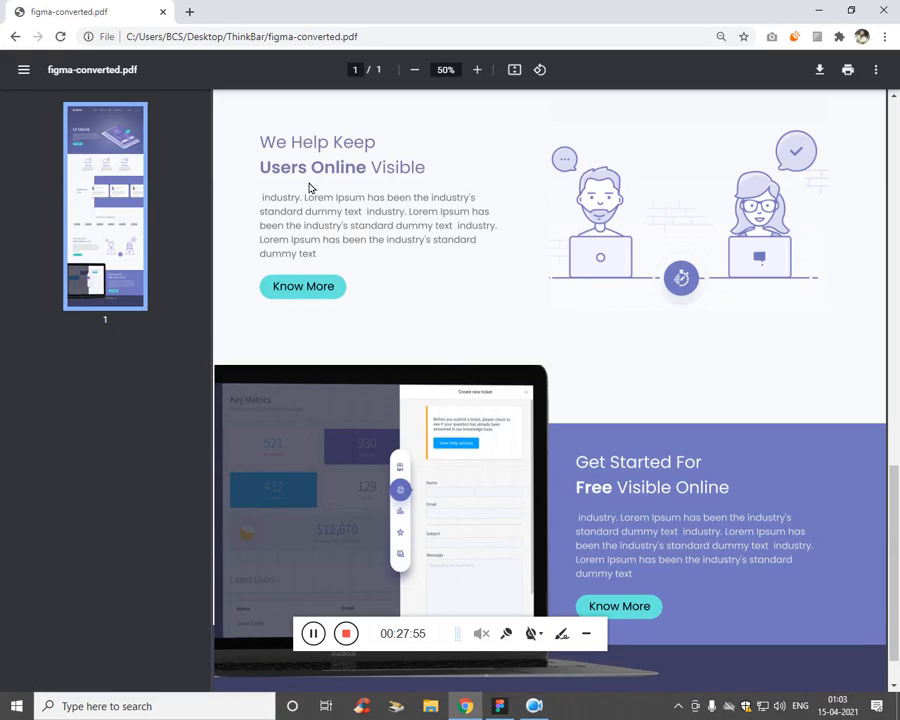
key(alt+Tab)
key(alt+Tab)
key(alt+Tab)
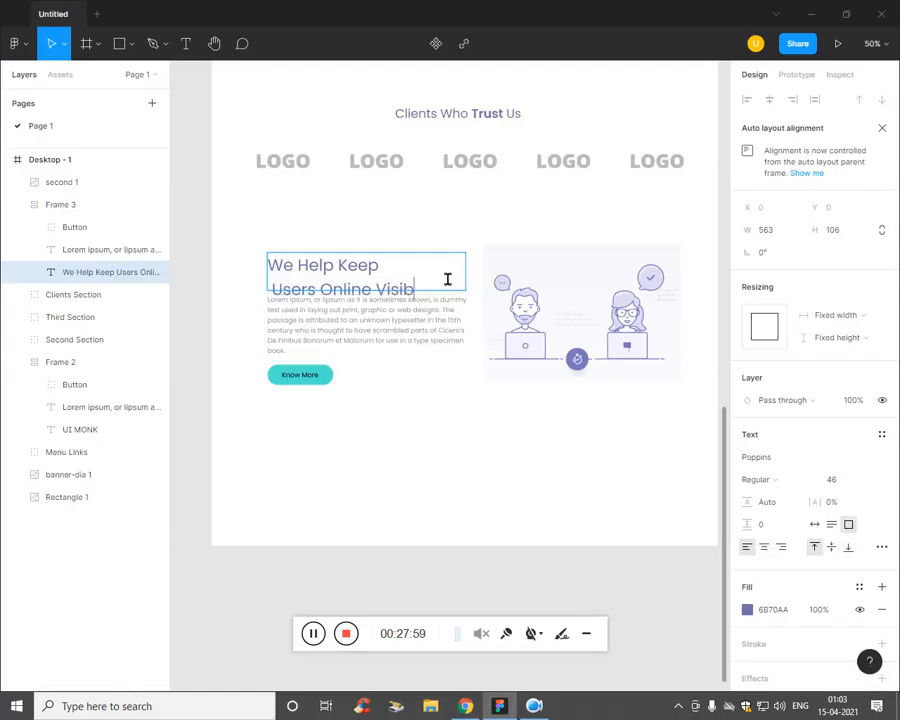
key(ctrl+a)
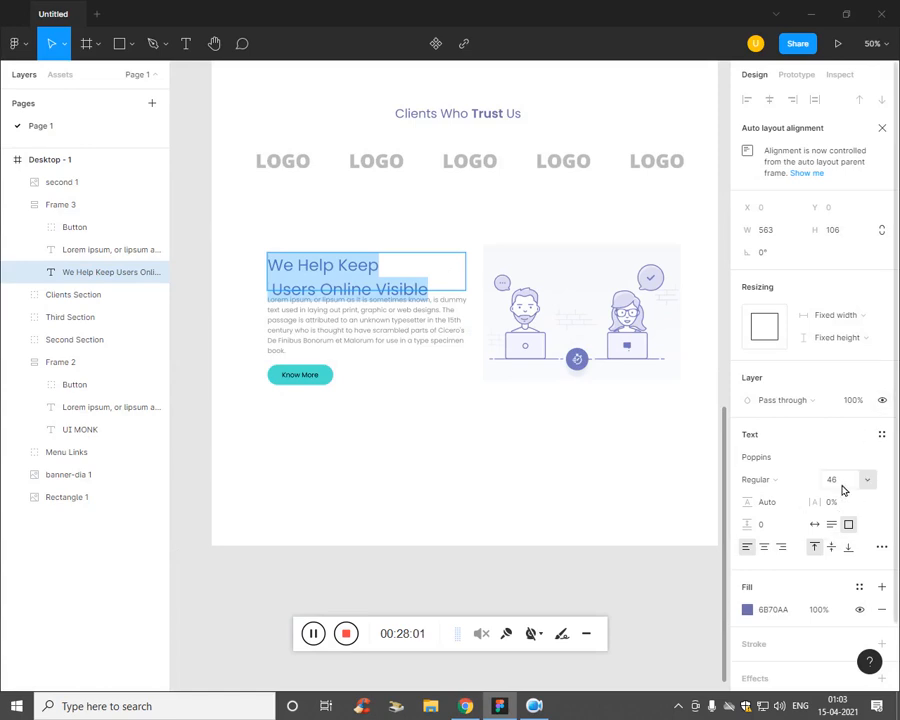
text(40)
key(Return)
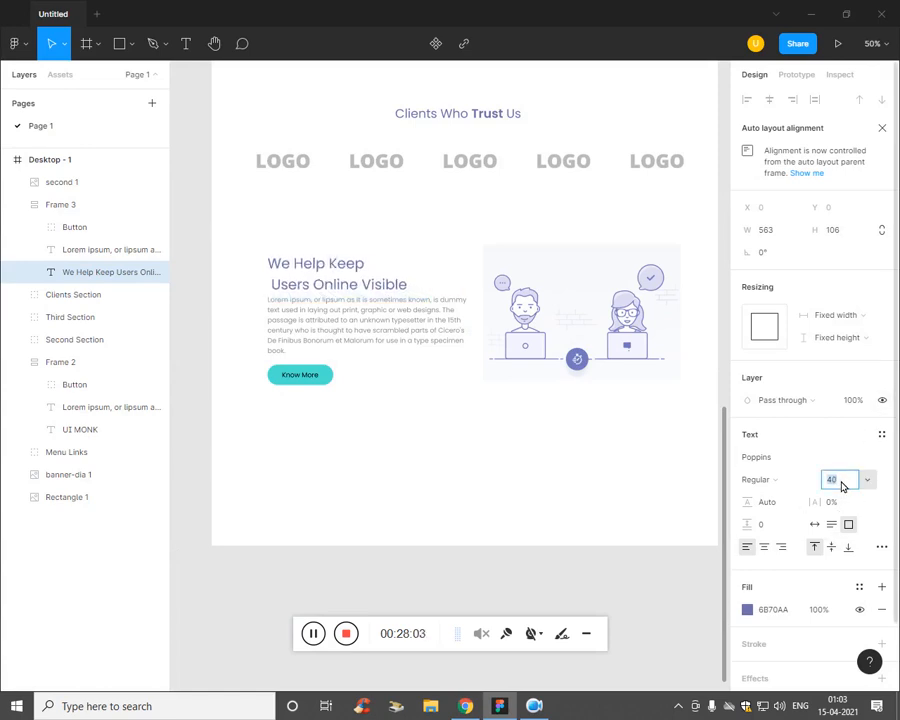
Step: Tighten the heading's letter spacing to -3% and reset paragraph spacing to 0
click(772, 529)
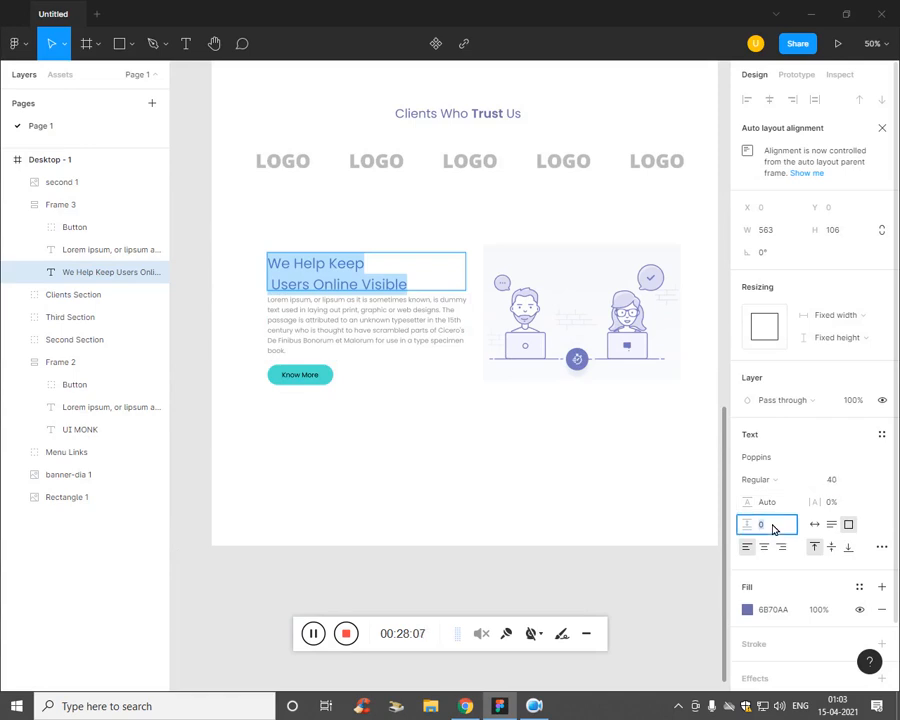
click(855, 510)
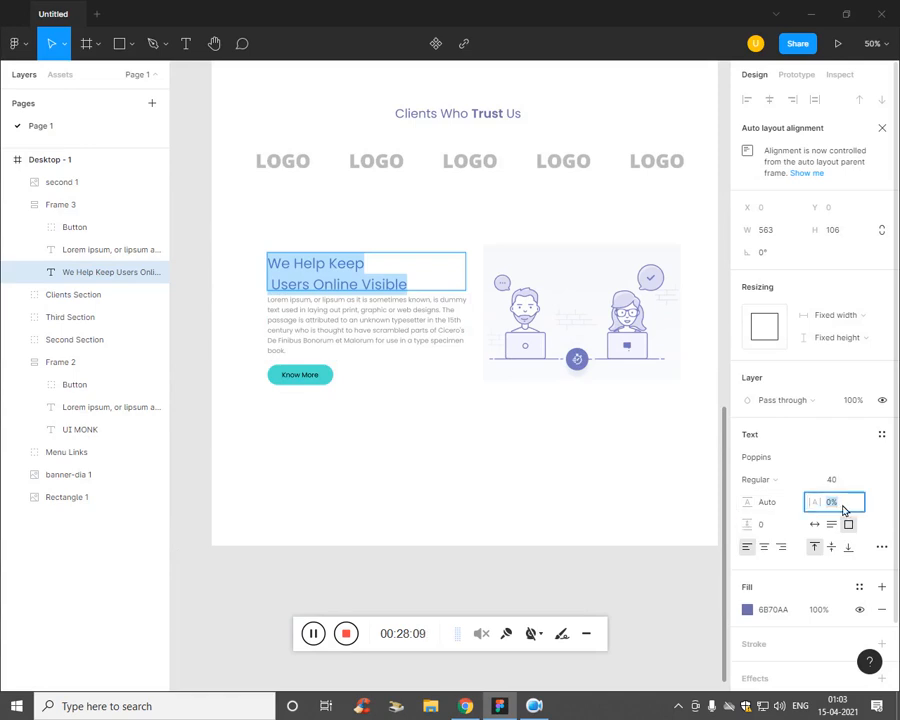
key(Down)
key(Down)
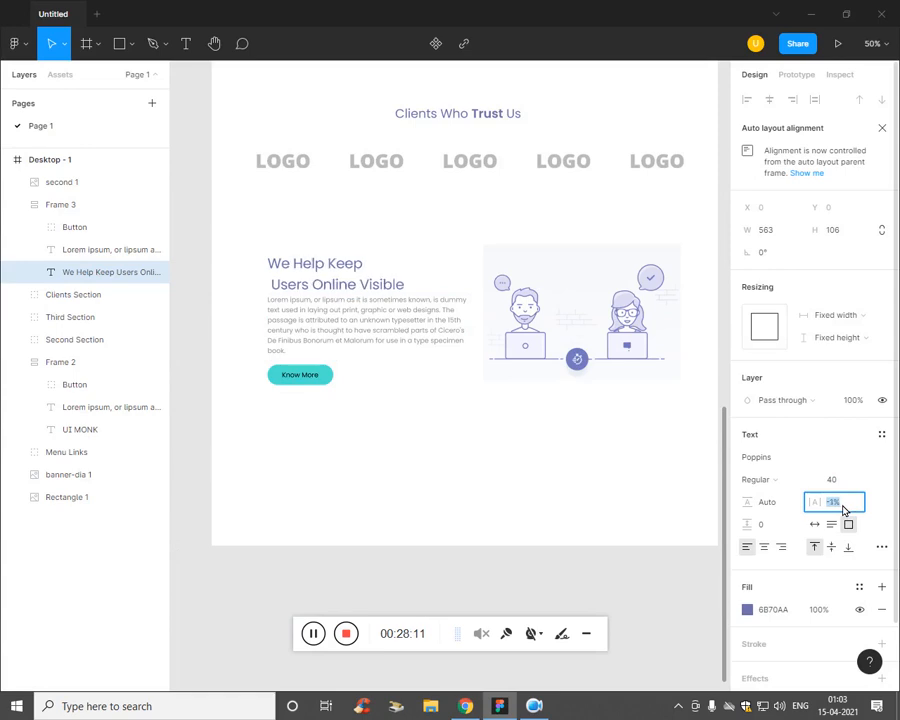
key(Down)
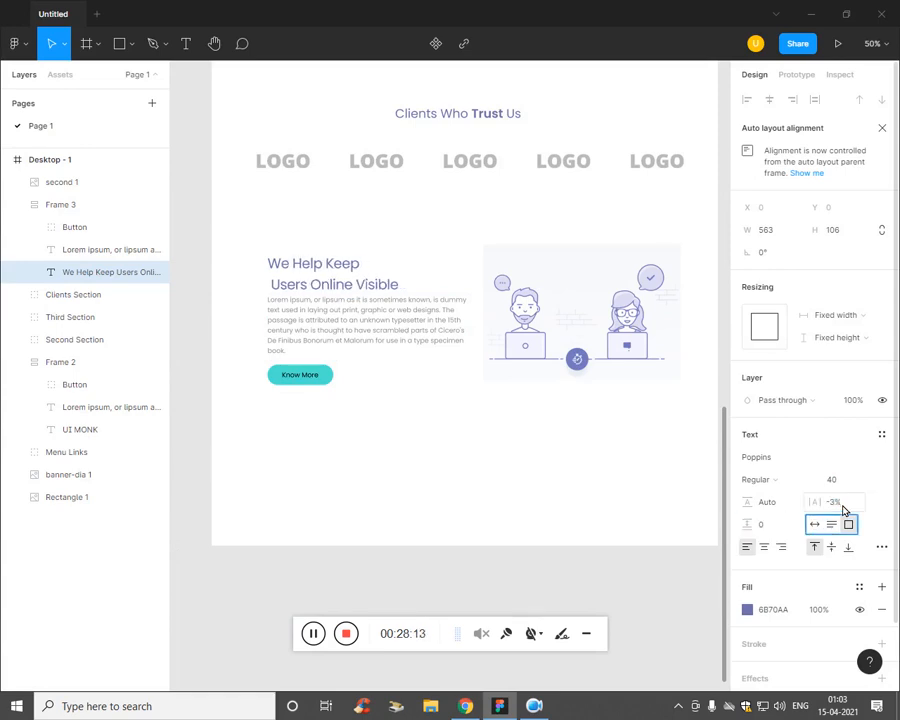
key(Tab)
key(Up)
key(Up)
key(Up)
key(Up)
key(Up)
key(Up)
key(Up)
key(Up)
key(Up)
key(Up)
key(Up)
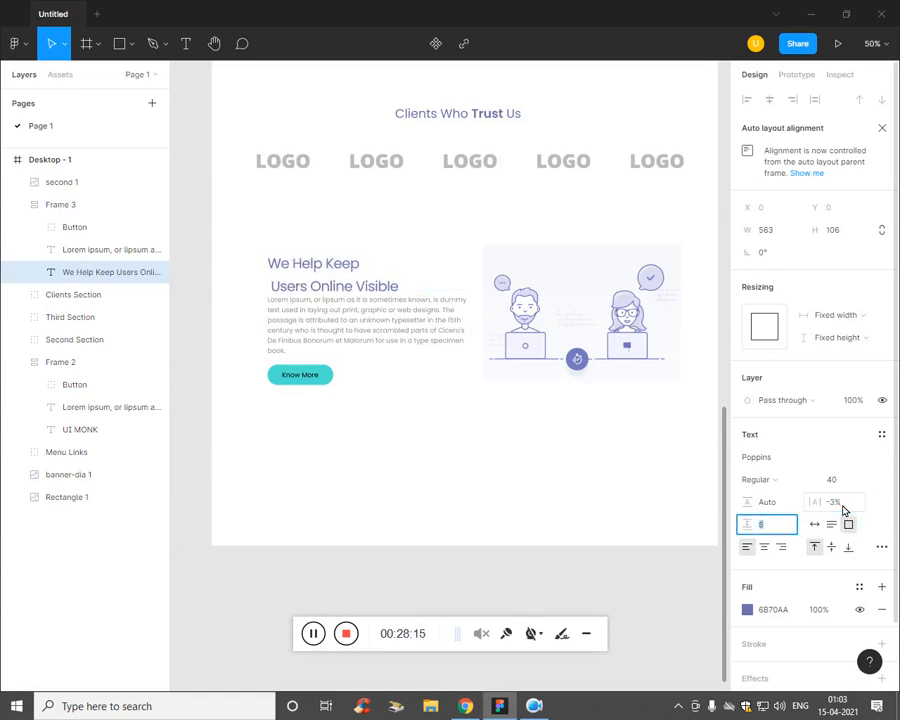
key(Down)
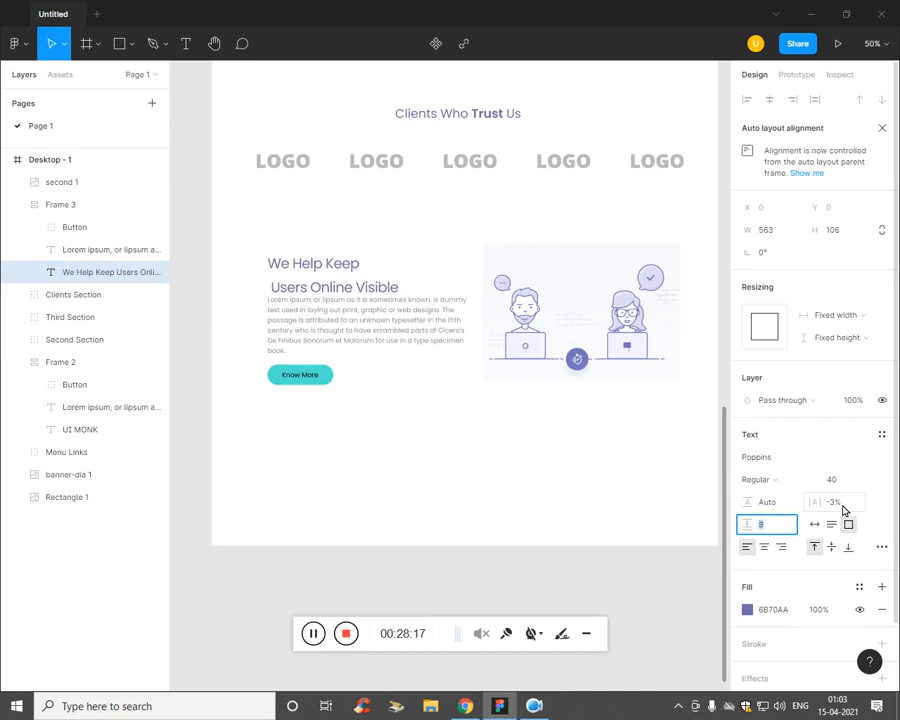
key(Down)
key(Down)
key(Down)
key(Down)
key(Down)
key(Down)
key(Down)
key(Down)
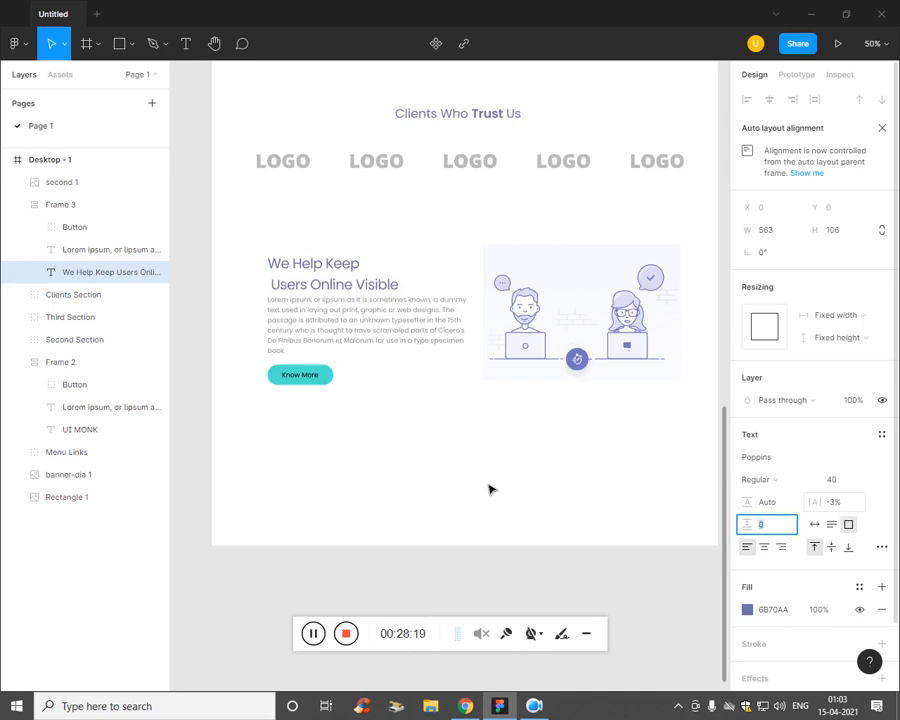
Step: Stretch Frame 3 taller and make the heading box about 144 high
click(385, 387)
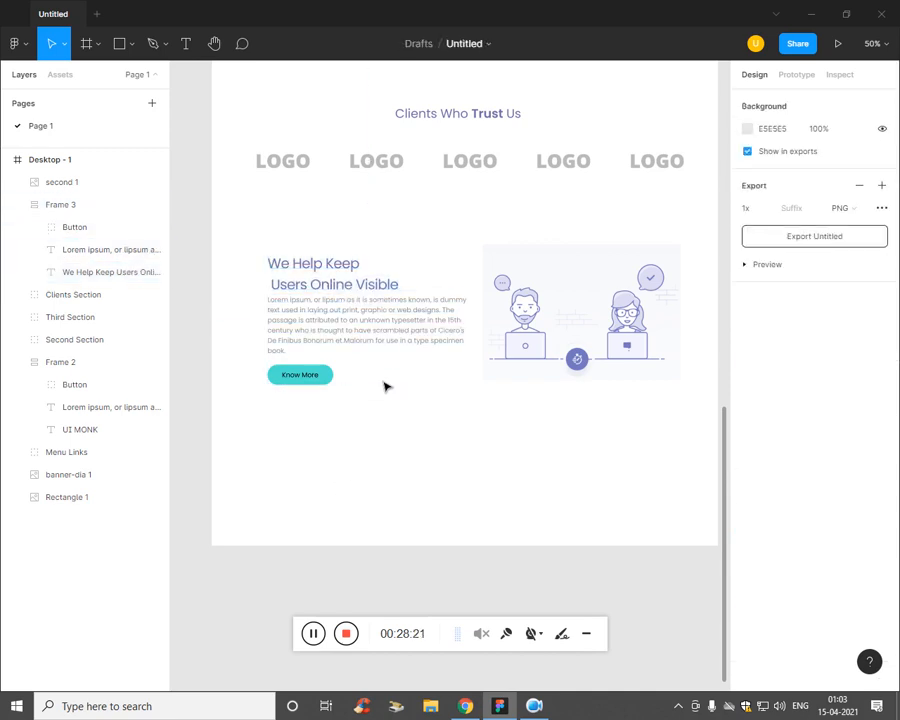
click(383, 282)
drag(401, 262, 395, 207)
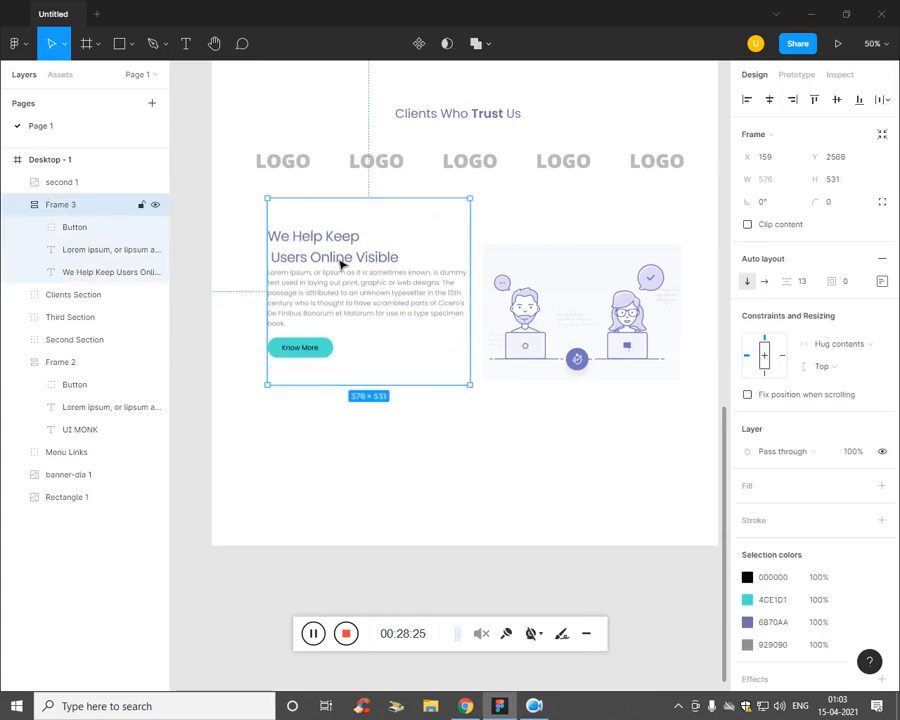
click(90, 272)
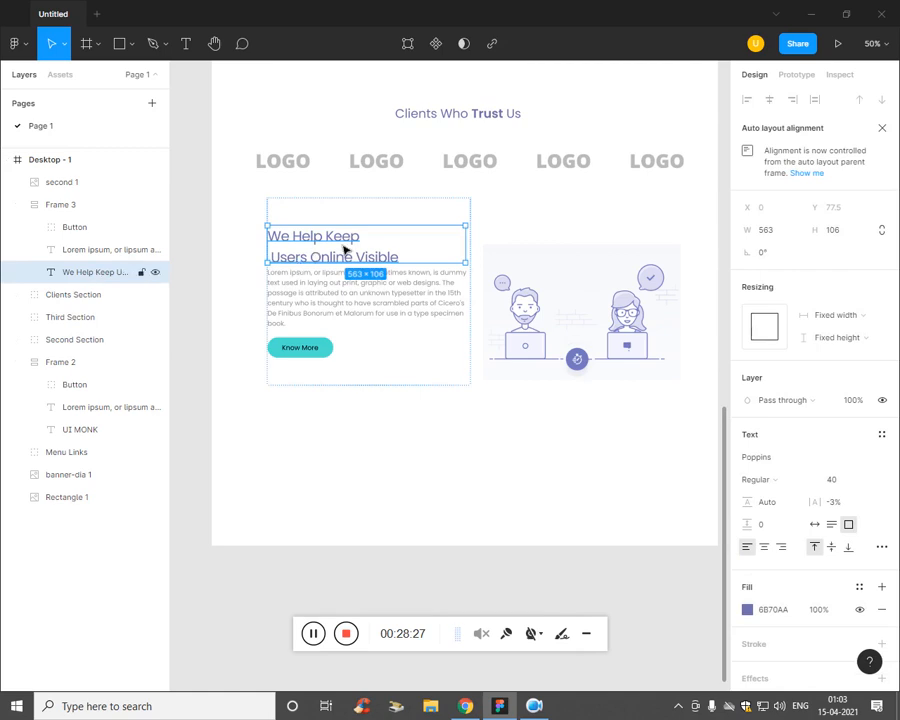
drag(373, 233, 381, 224)
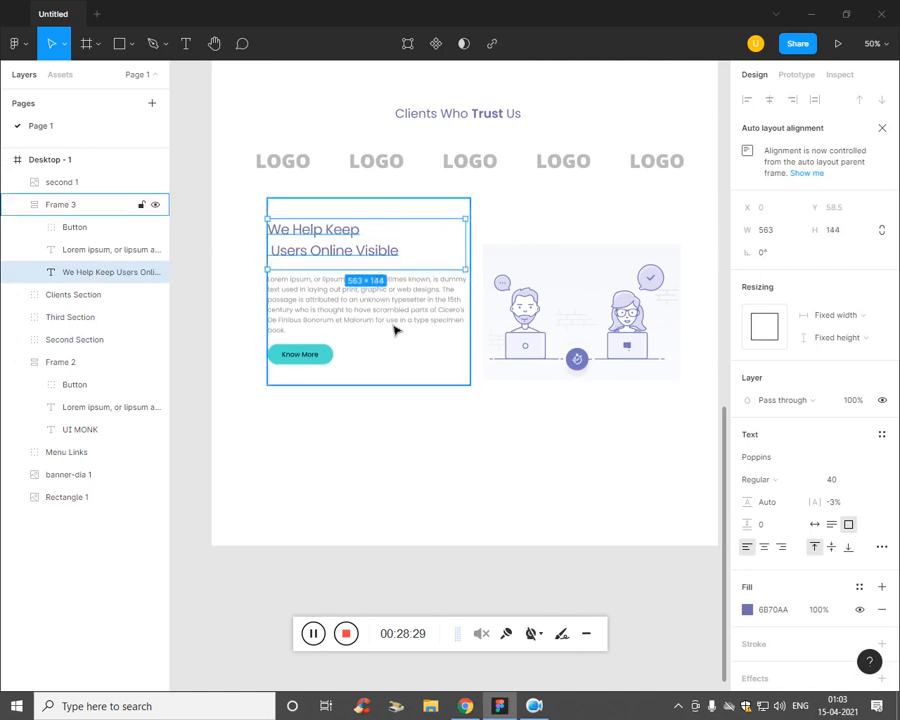
click(390, 427)
click(347, 300)
scroll(371, 254, up, 6)
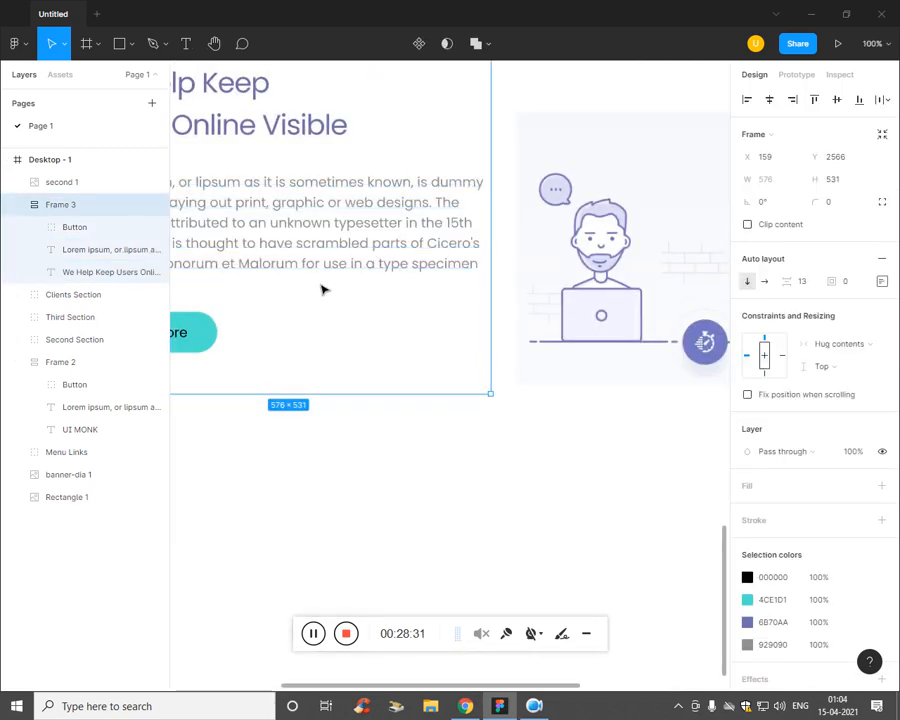
drag(299, 273, 526, 512)
key(ctrl+minus)
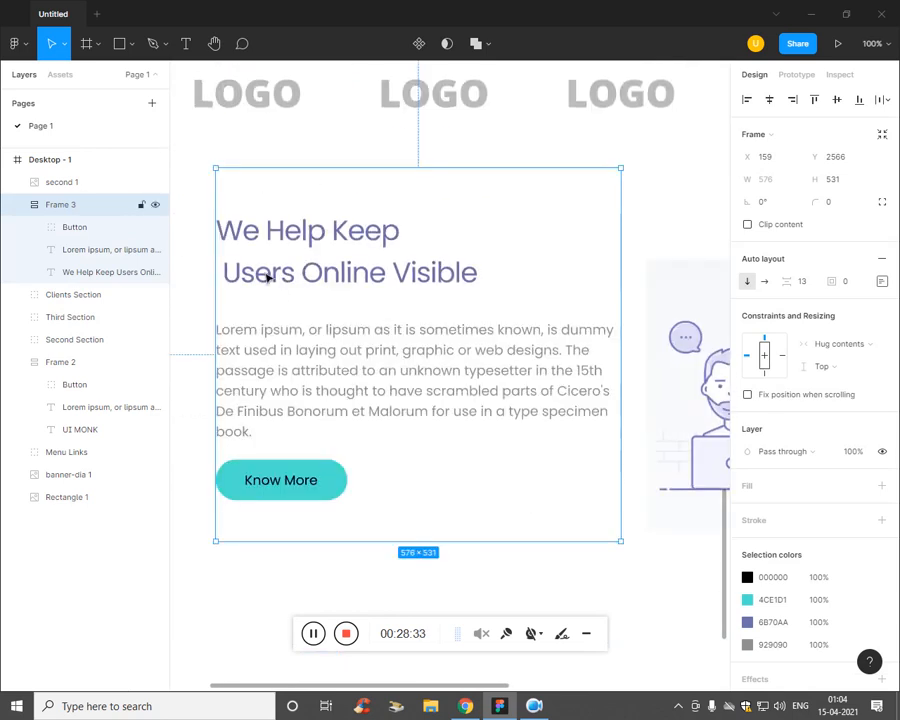
Step: Delete the stray space before 'Users Online' on the heading's second line
key(t)
click(228, 277)
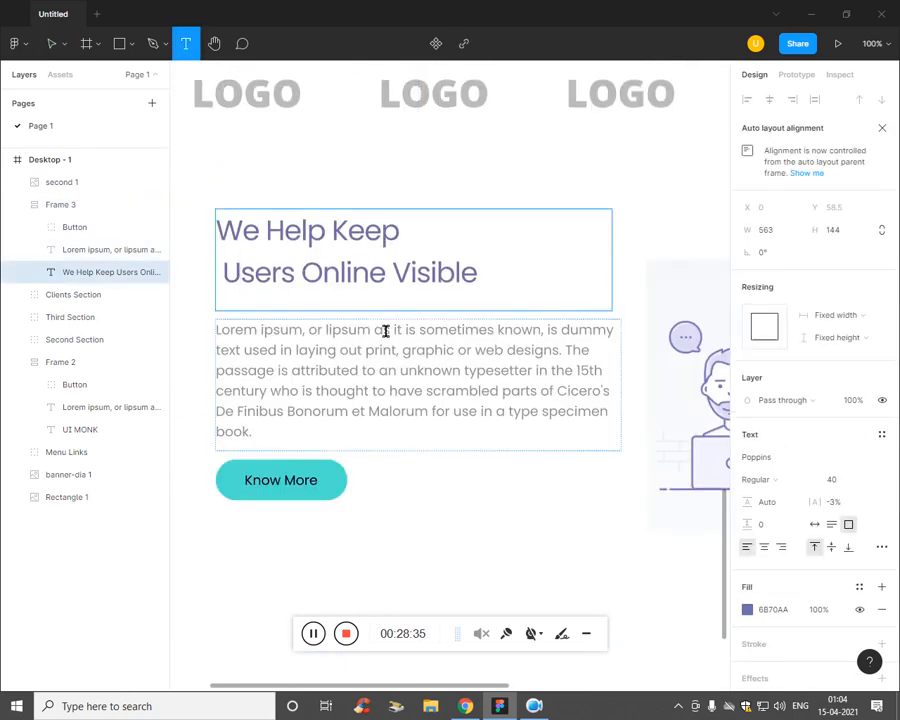
key(BackSpace)
click(385, 335)
key(alt+Tab)
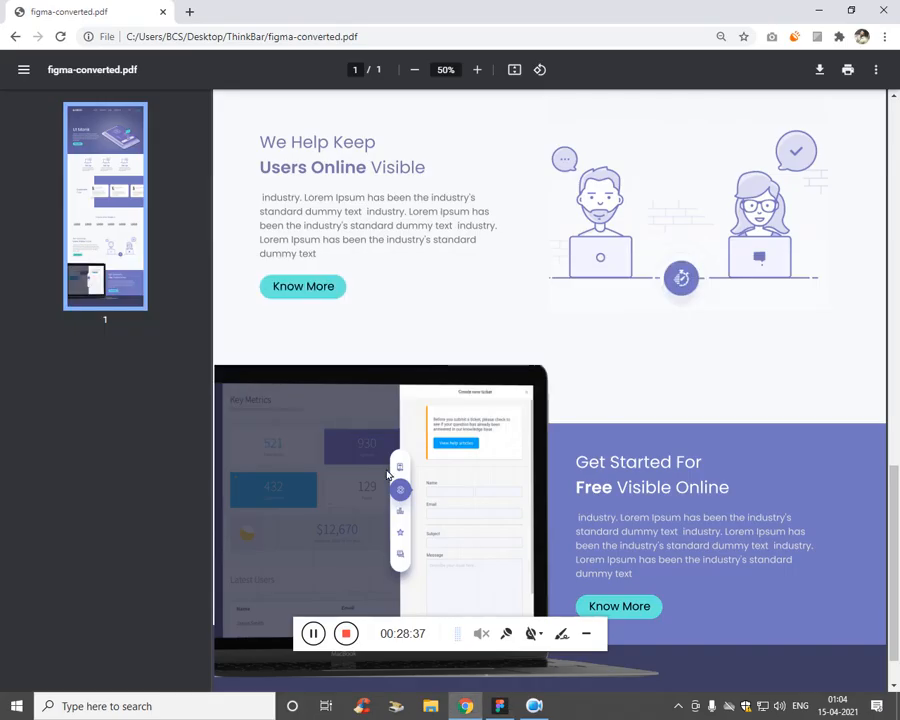
key(alt+Tab)
Step: Make the words 'Users Online' in the heading SemiBold
click(253, 277)
drag(217, 272, 390, 281)
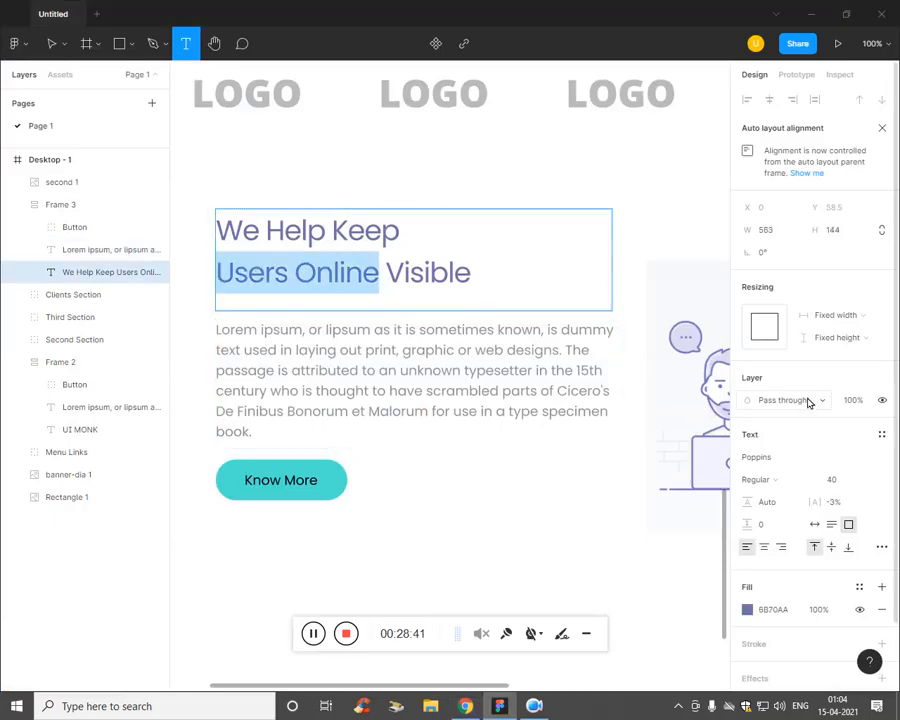
click(776, 481)
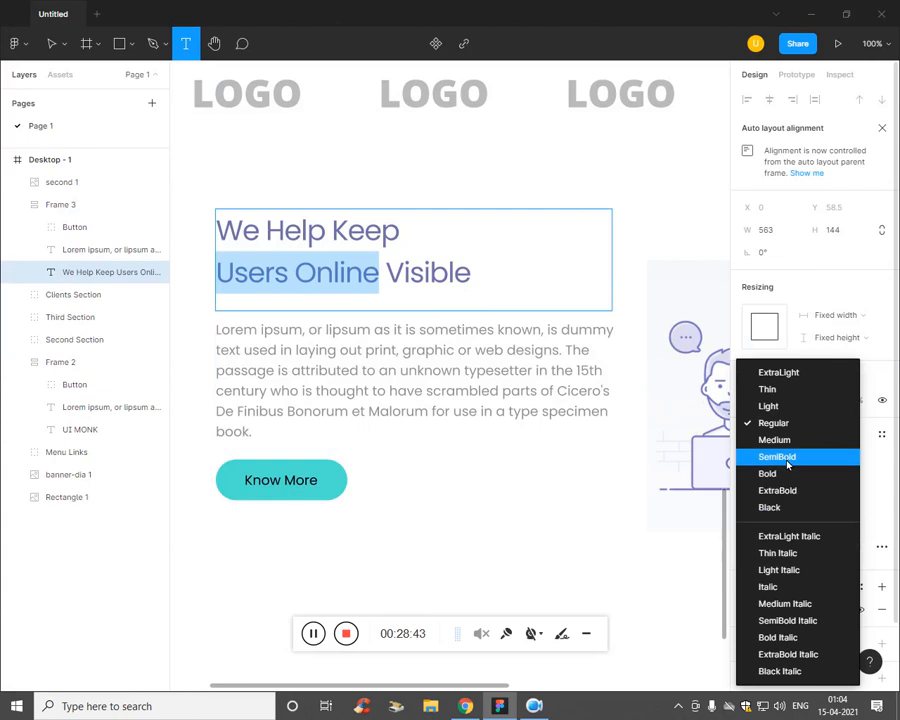
click(778, 458)
click(478, 577)
key(ctrl+minus)
click(414, 494)
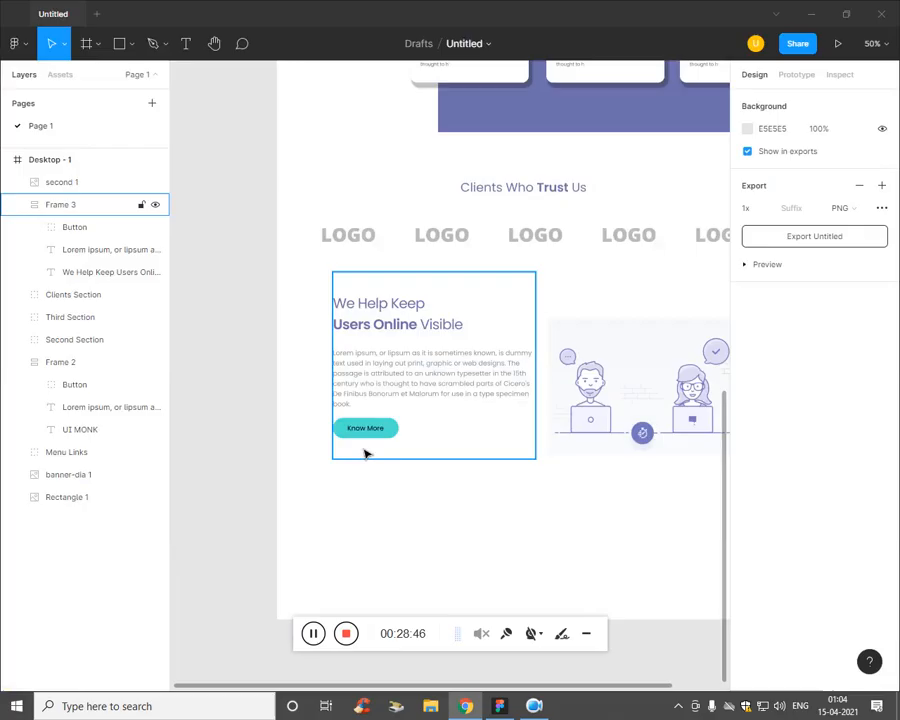
Step: Trim the Lorem ipsum paragraph after 'scrambled' and narrow its box to about 485 wide
click(427, 366)
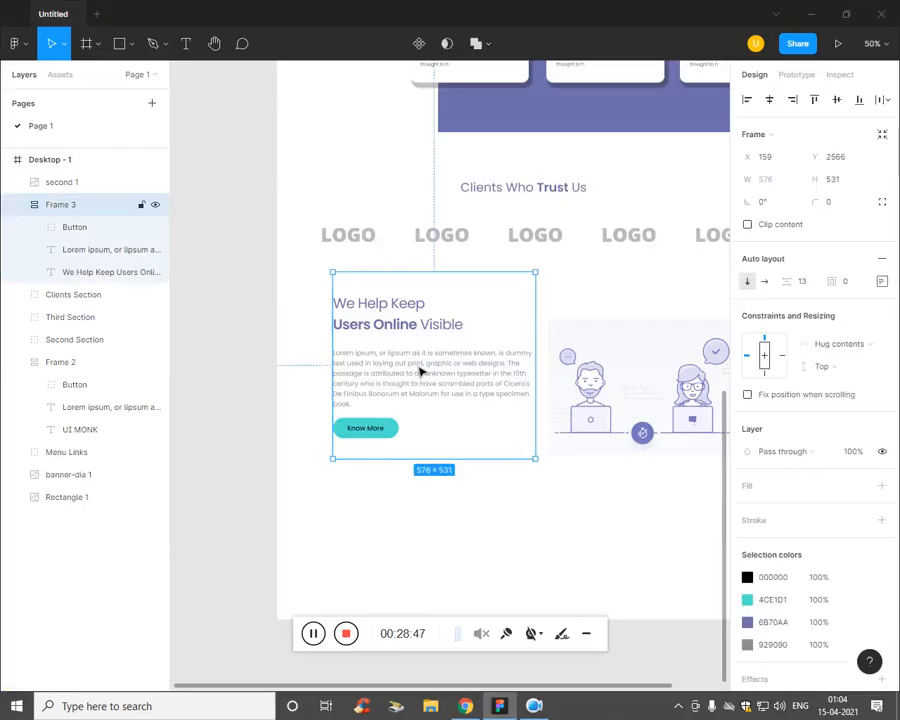
click(447, 383)
double_click(465, 379)
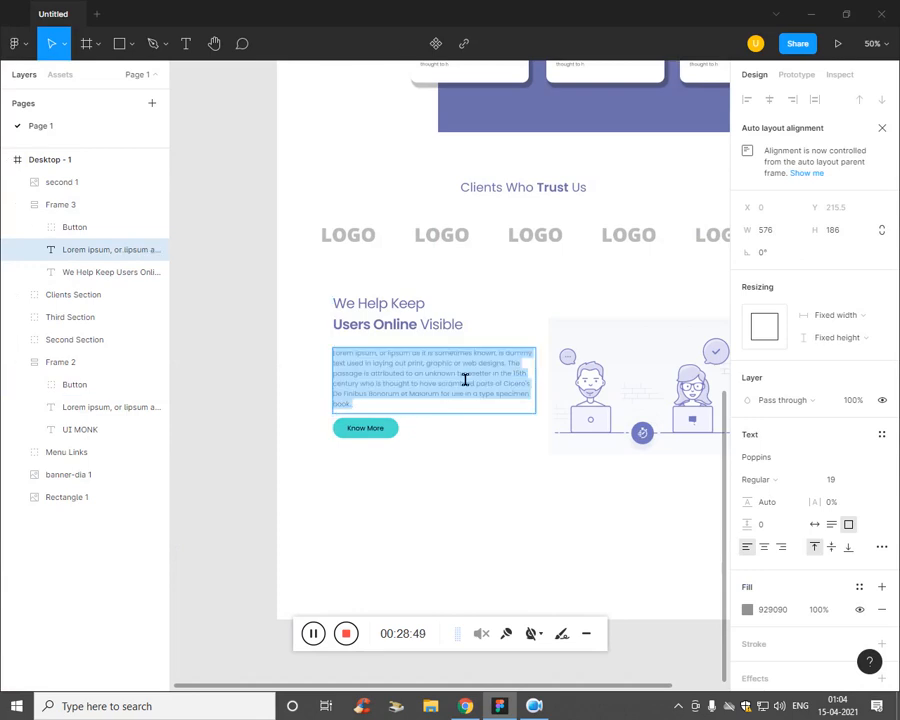
click(465, 379)
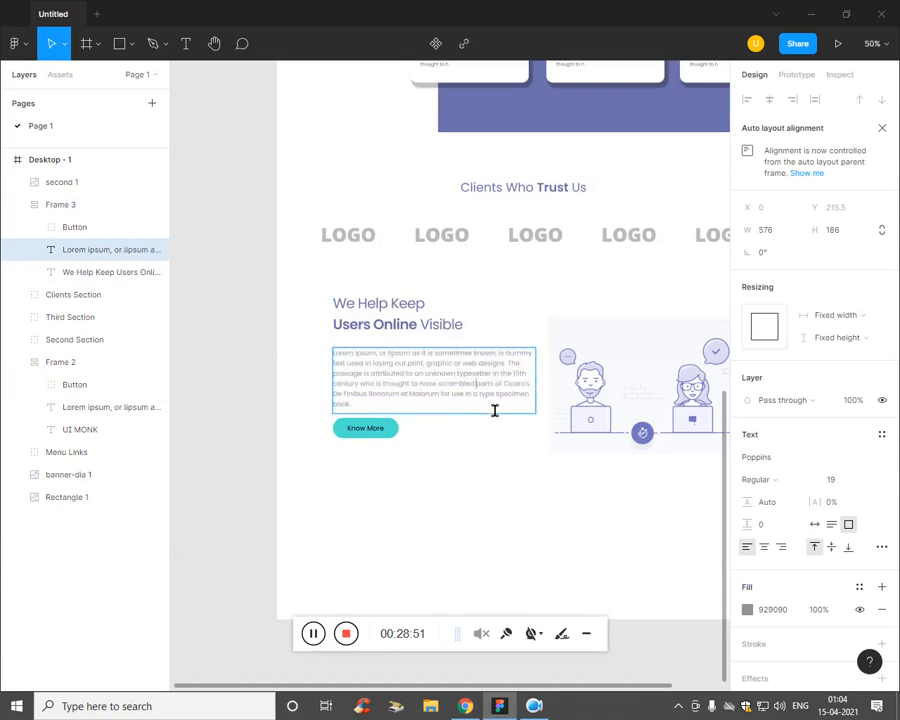
shift+click(495, 412)
key(BackSpace)
key(Escape)
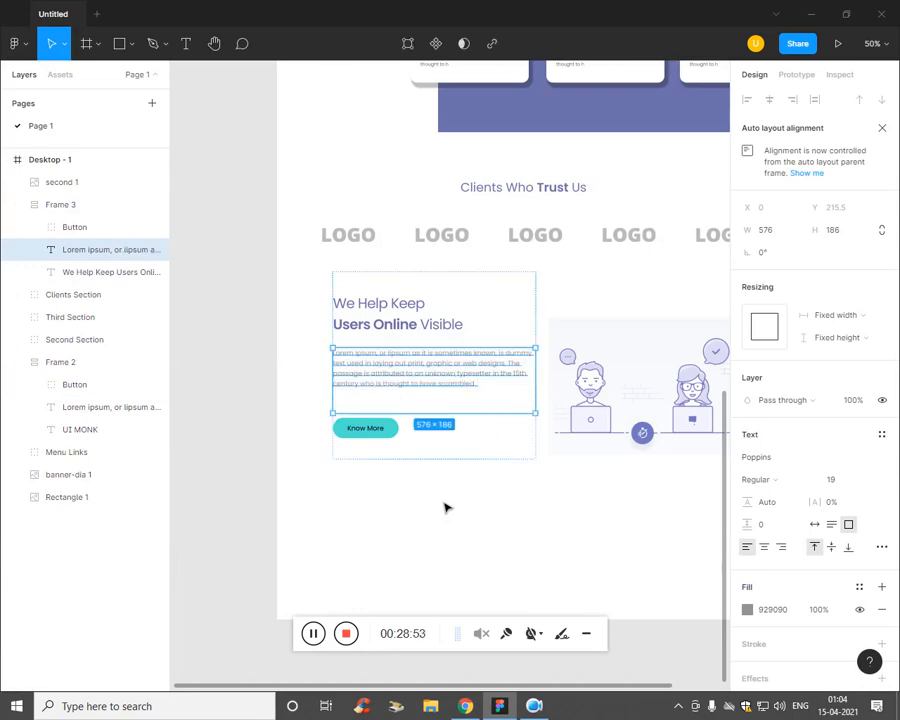
drag(536, 378, 512, 381)
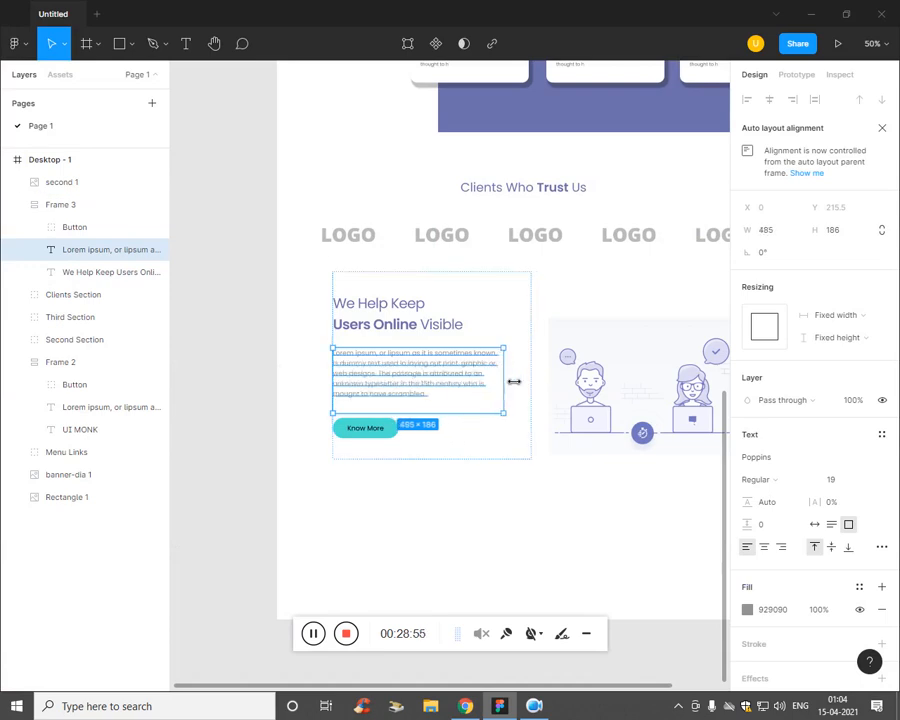
click(469, 528)
Step: Set Frame 3's item spacing to 0 and move it to X 203, Y 2674
drag(443, 380, 421, 449)
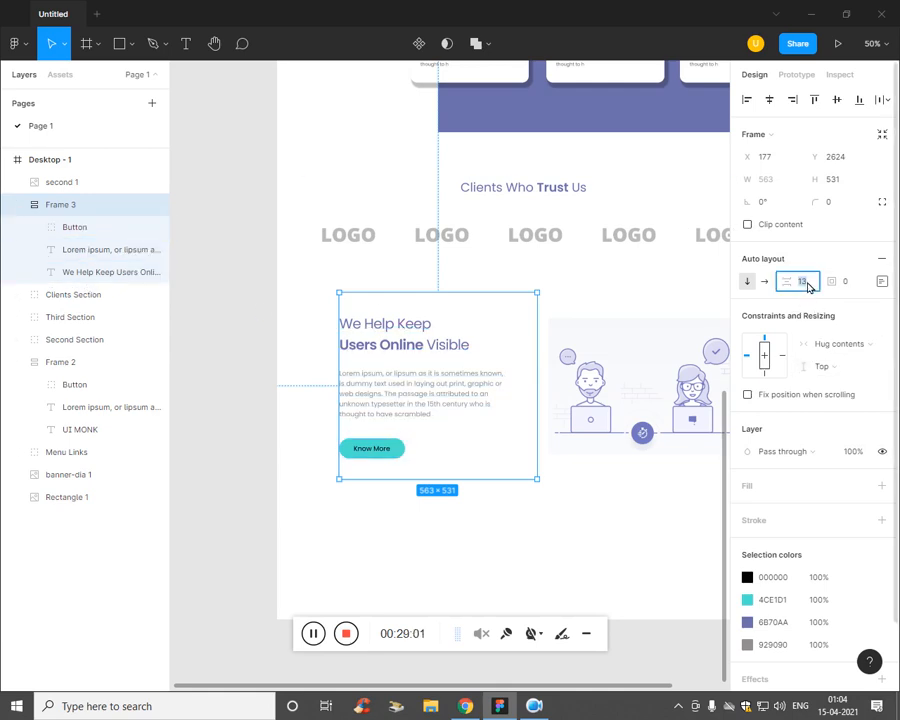
key(Down)
key(Down)
key(Down)
key(Down)
key(Down)
key(Down)
key(Down)
key(Down)
key(Down)
key(Down)
key(Down)
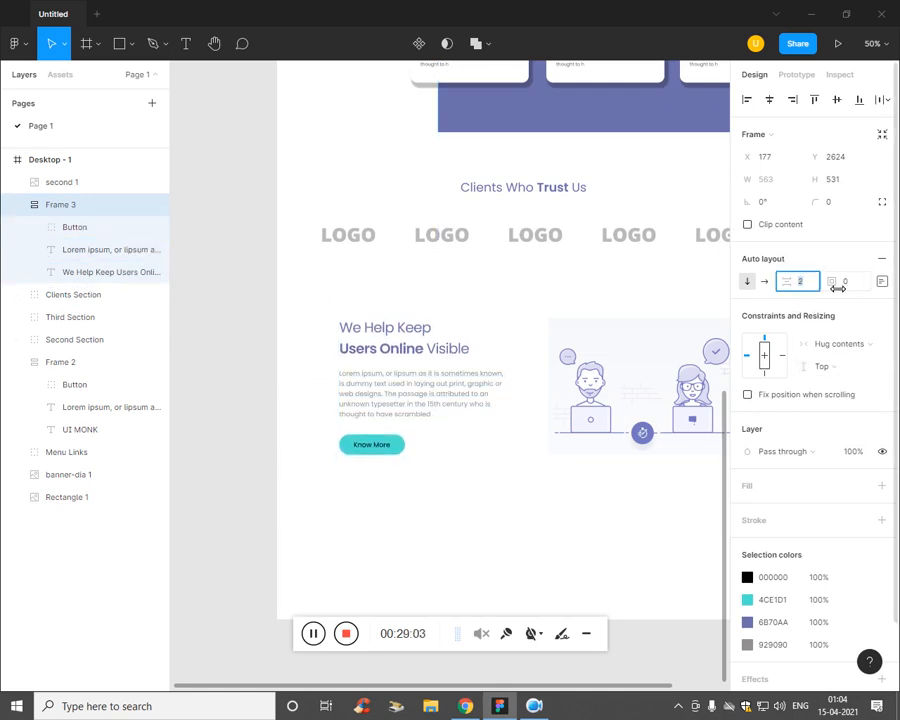
key(Down)
key(Down)
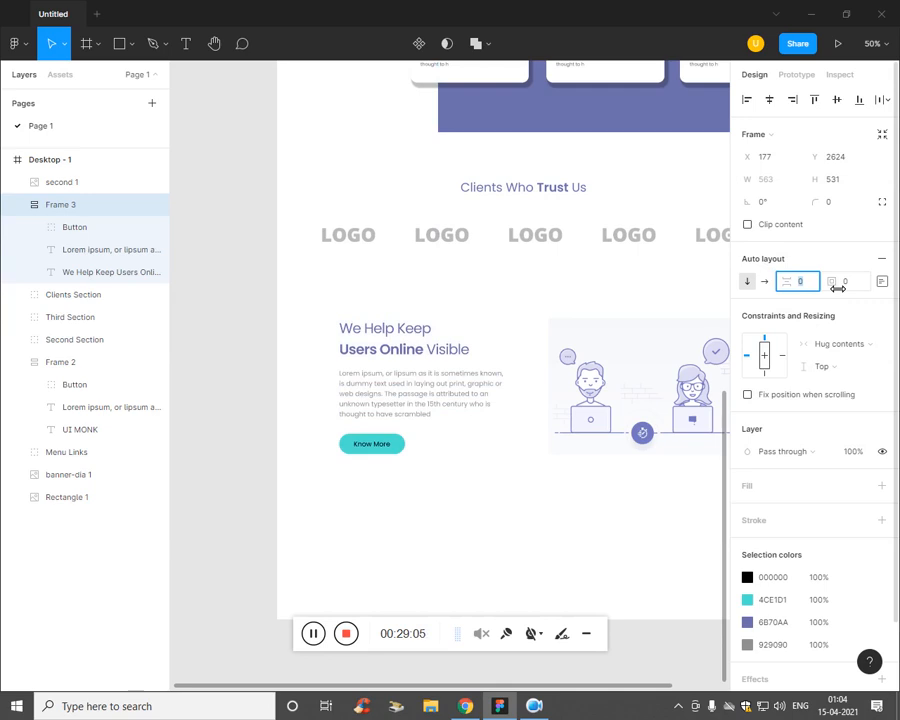
click(582, 526)
mouse_move(444, 405)
mouse_down()
mouse_move(453, 422)
mouse_move(456, 411)
mouse_up()
Step: Group the We Help Keep text block and illustration as 'Fourth Section'
click(633, 510)
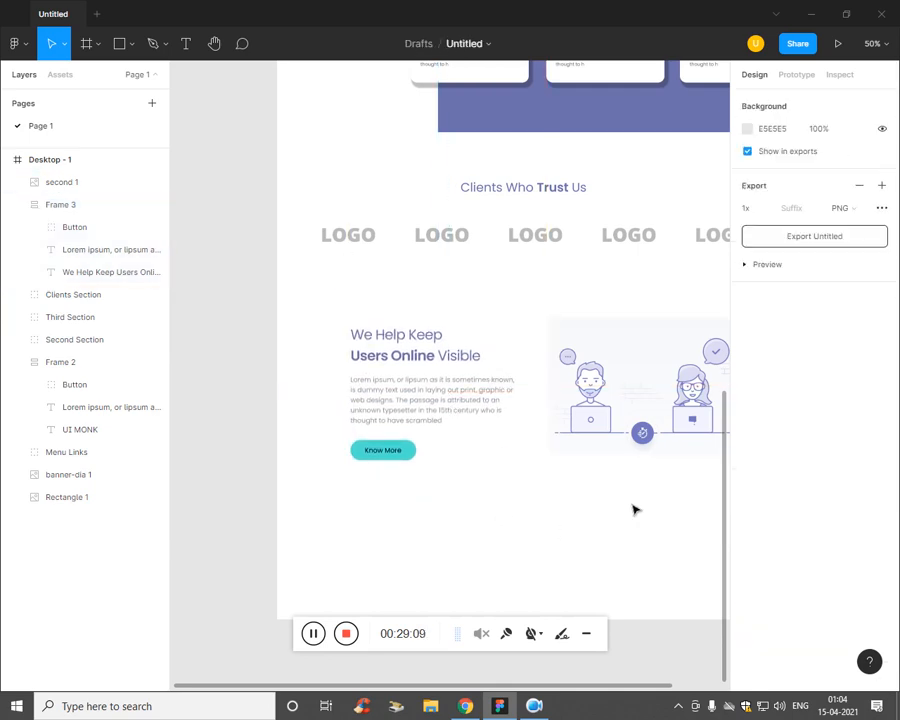
key(ctrl+minus)
key(ctrl+plus)
key(ctrl+minus)
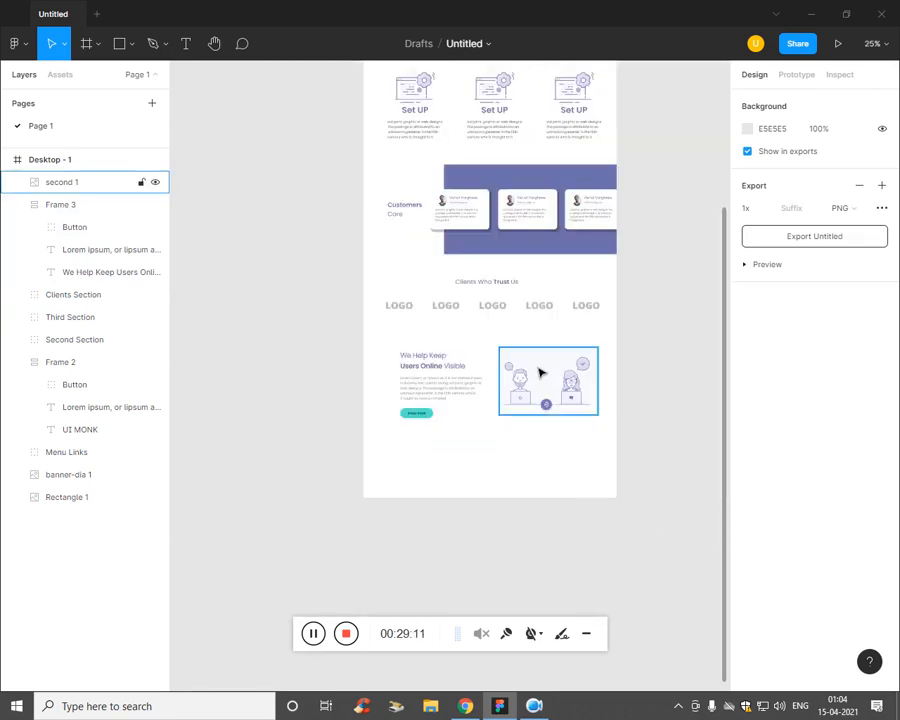
click(60, 204)
shift+click(61, 182)
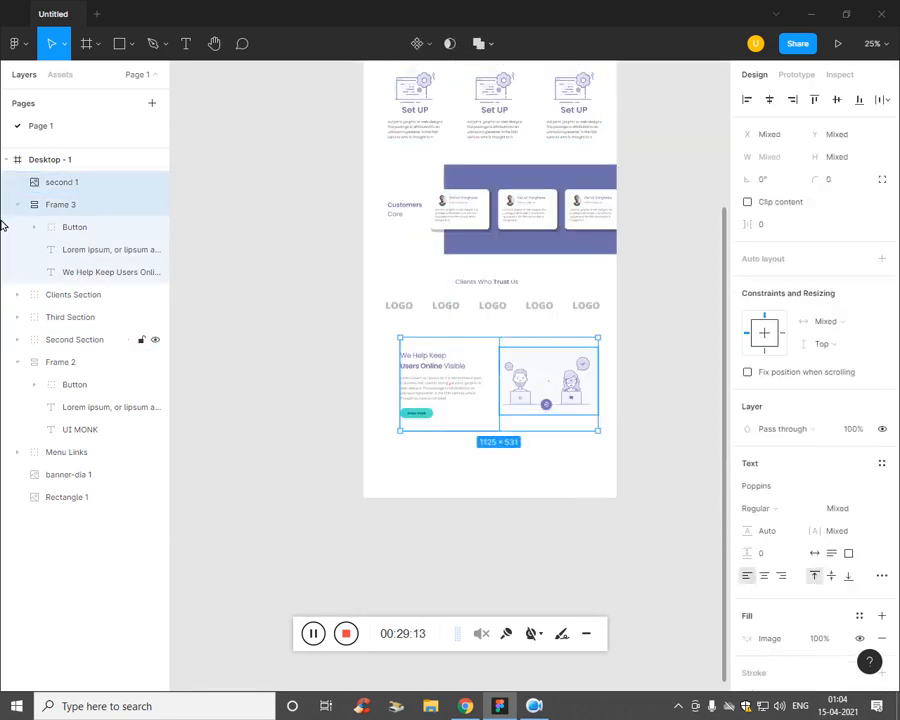
key(ctrl+g)
double_click(64, 182)
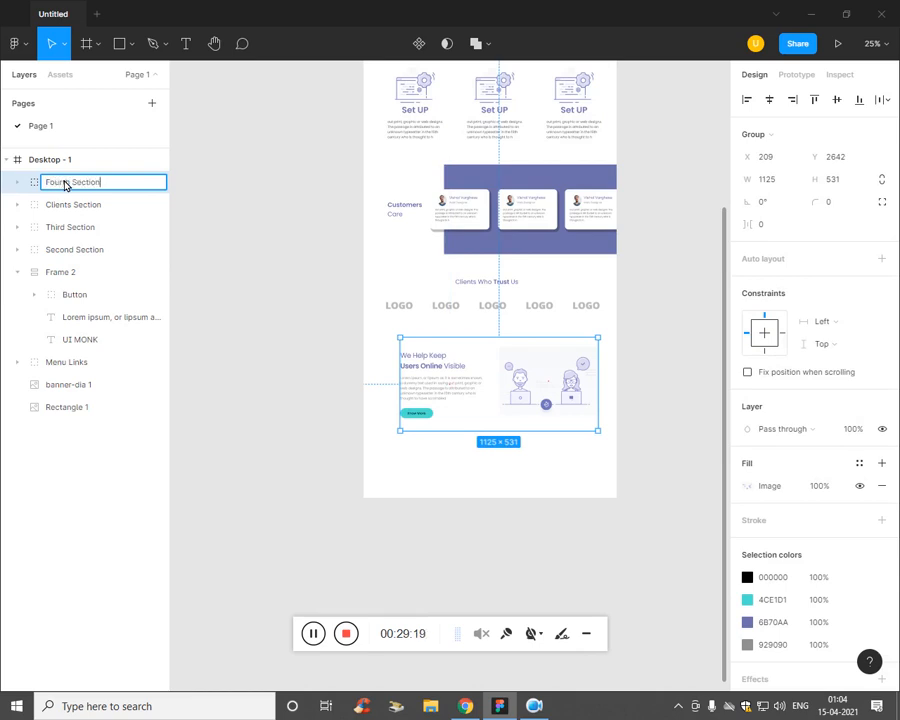
key(Return)
Step: Nudge Fourth Section and the Clients Who Trust Us section slightly down
key(Down)
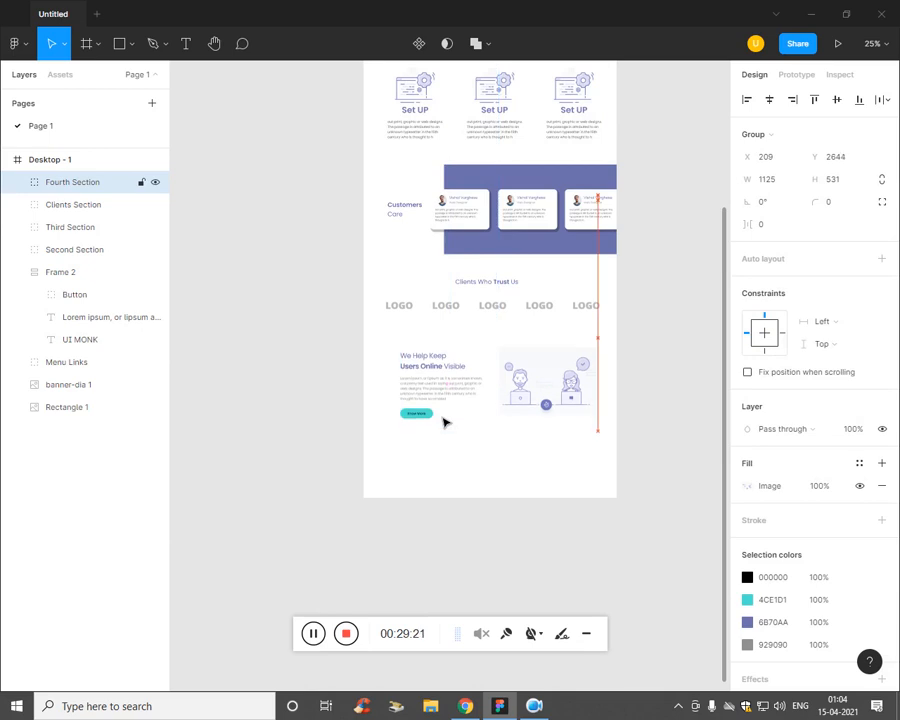
key(Down)
key(Down)
key(Down)
key(Down)
key(Down)
key(Down)
key(Down)
key(Down)
key(Down)
key(Down)
key(Down)
key(Down)
click(560, 288)
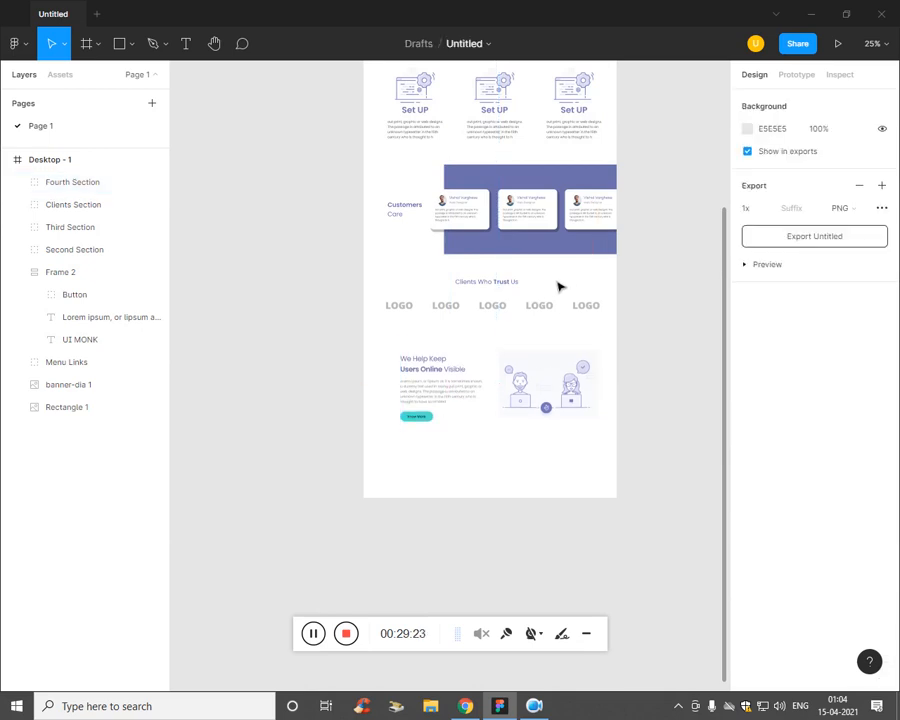
click(86, 232)
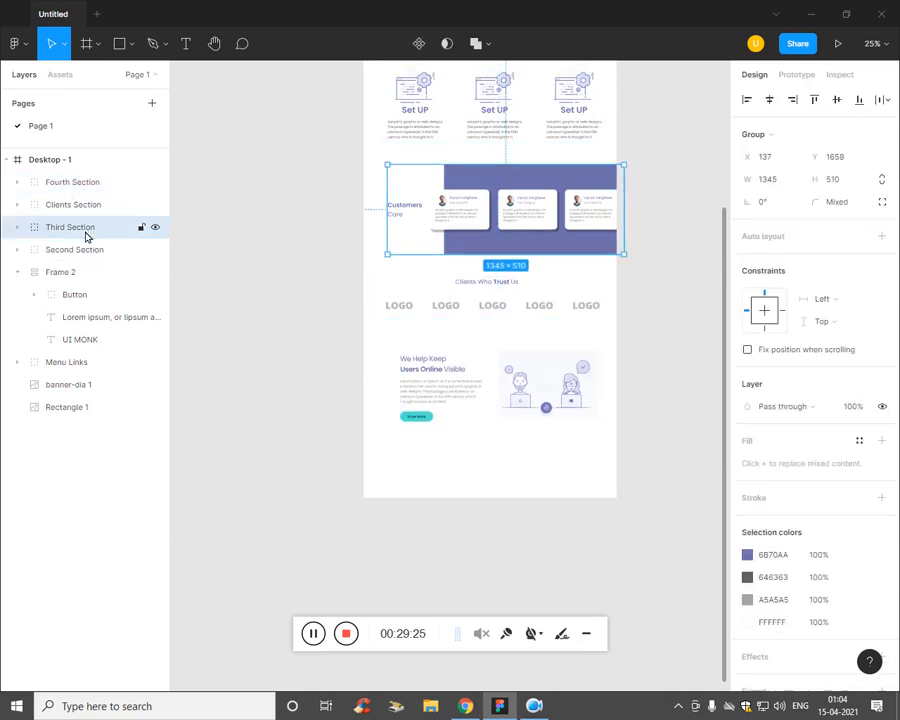
click(181, 305)
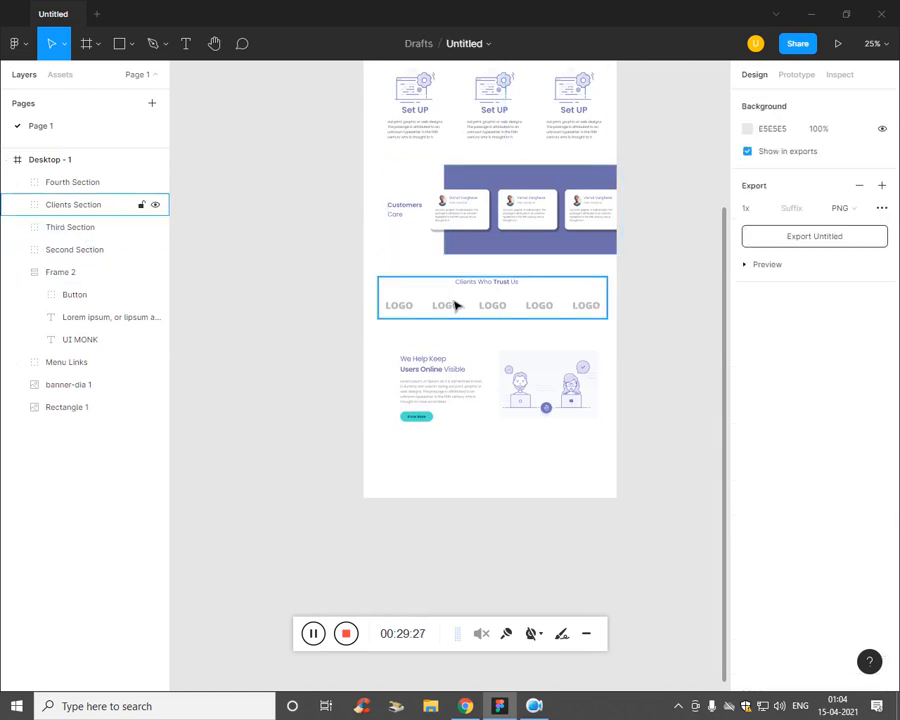
click(456, 305)
key(Down)
key(Down)
key(Down)
key(Down)
key(Down)
key(Down)
key(Down)
key(Down)
key(Down)
key(Down)
key(Down)
key(Down)
key(Down)
key(Down)
key(Down)
key(Down)
key(Down)
key(Down)
key(Down)
key(Down)
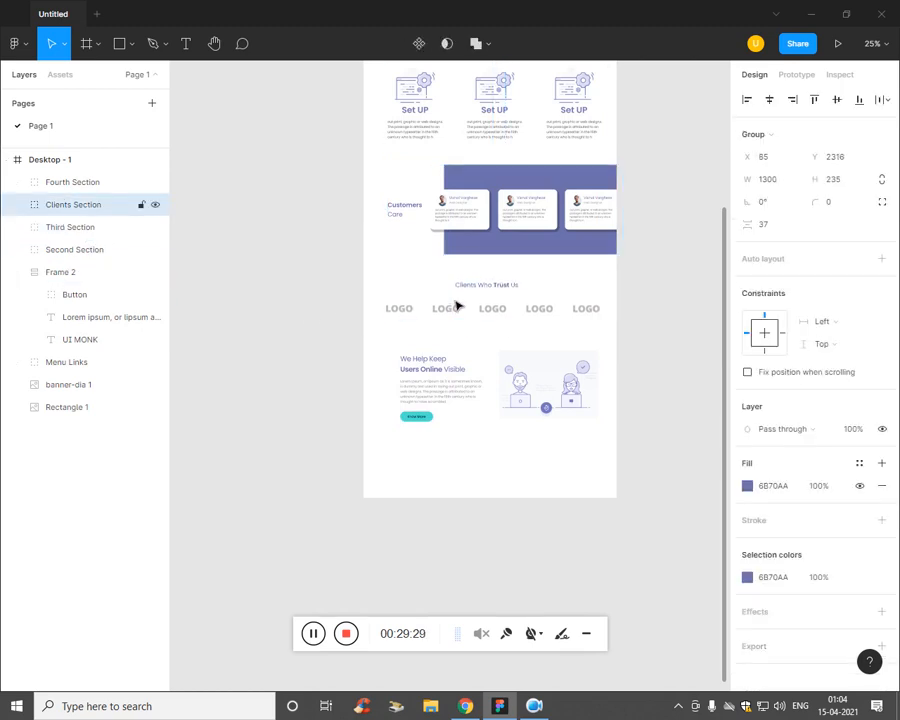
click(456, 489)
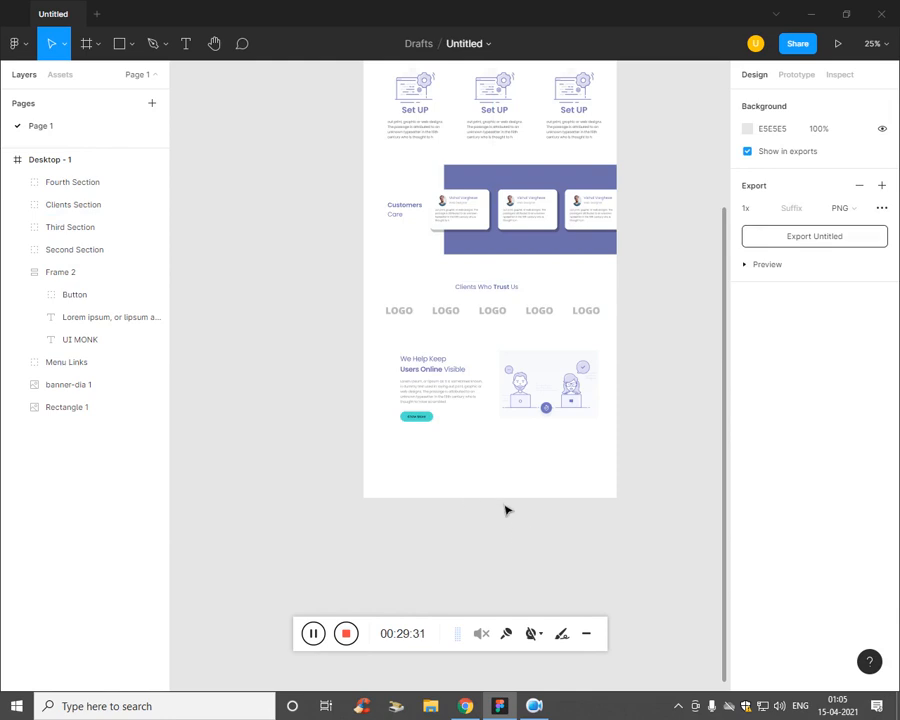
Step: Extend Desktop - 1 to 1440×4074 and view the reference PDF's Get Started For Free section
click(76, 162)
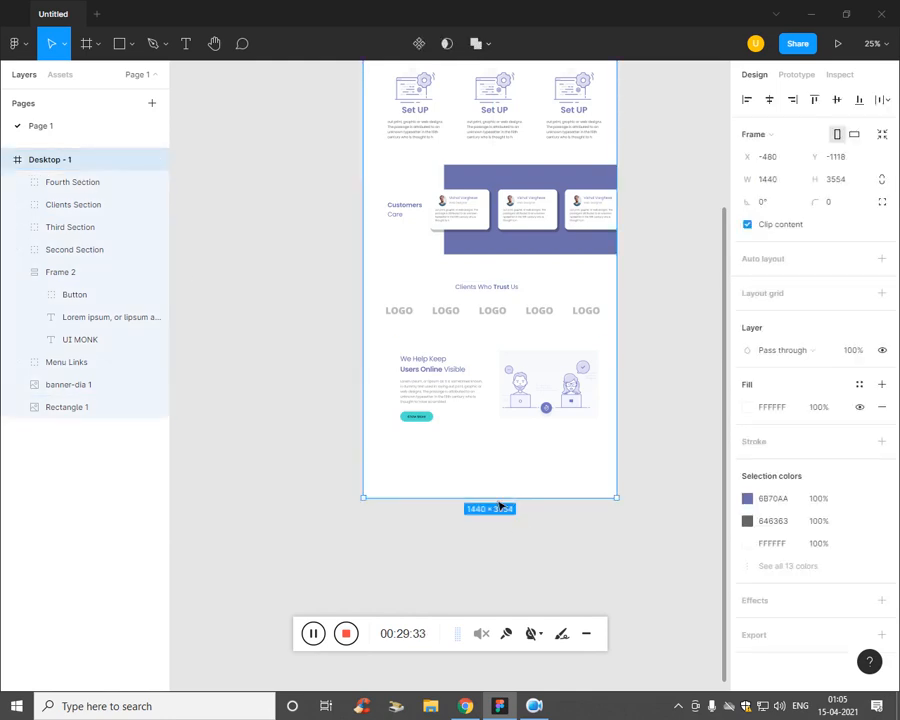
drag(499, 505, 500, 579)
scroll(490, 534, up, 6)
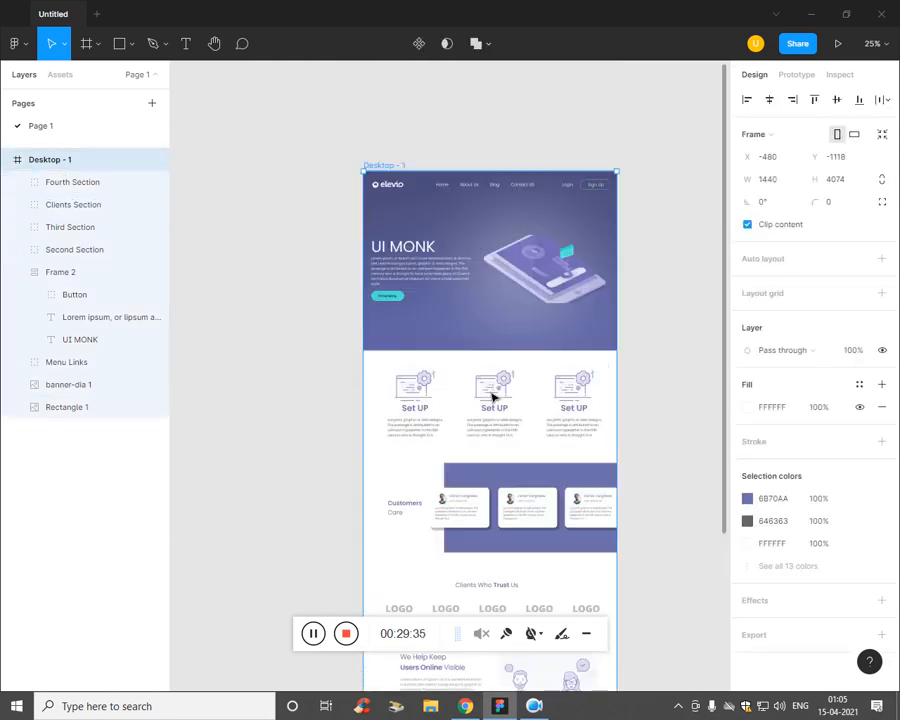
scroll(486, 380, down, 5)
key(alt+Tab)
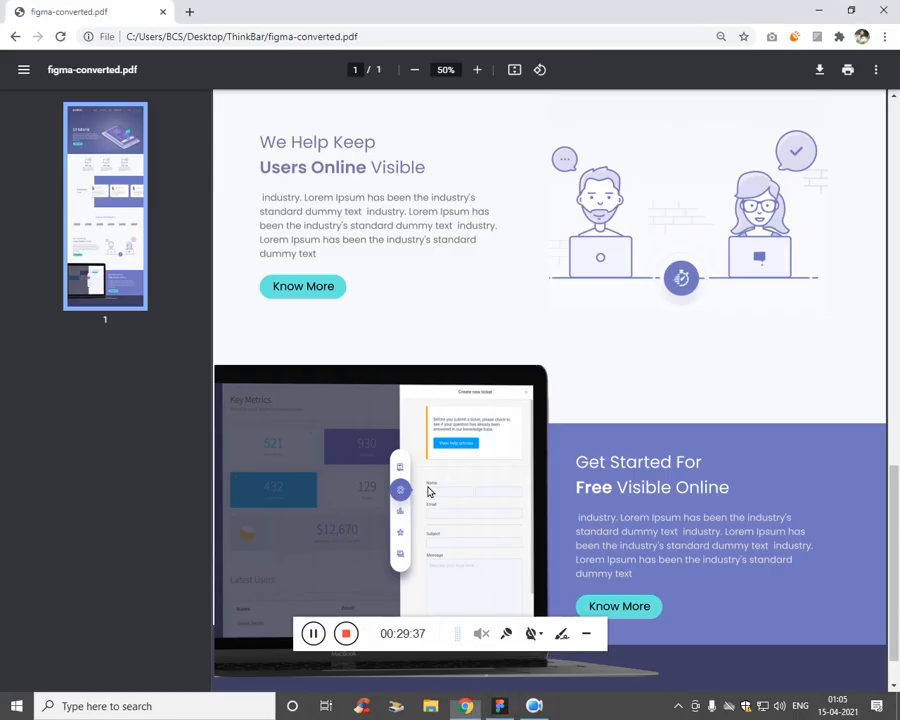
scroll(429, 491, down, 1)
scroll(366, 344, up, 2)
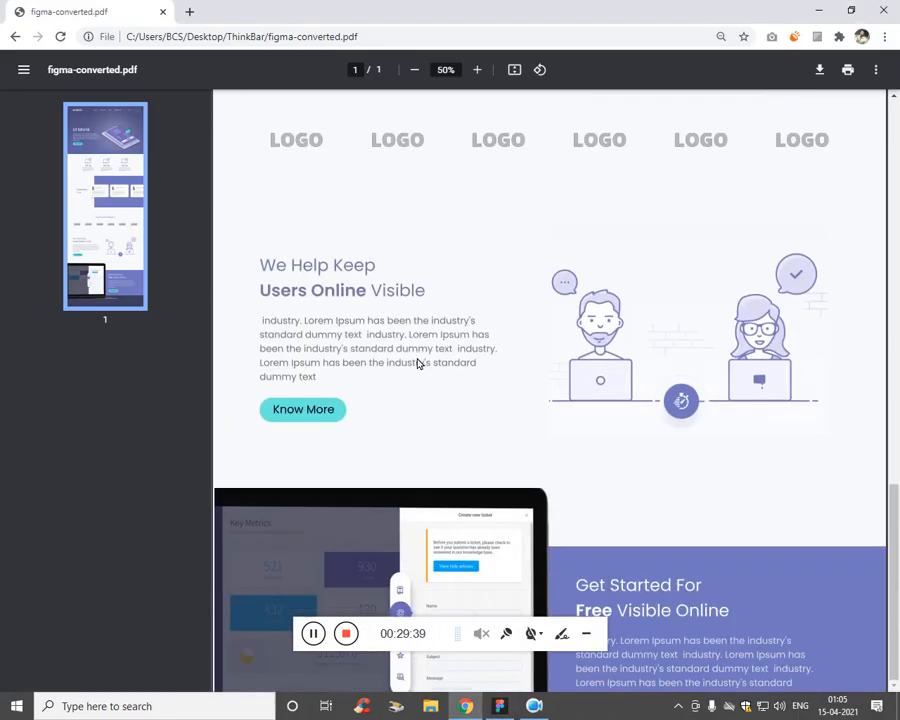
scroll(419, 363, down, 2)
key(alt+Tab)
click(436, 454)
key(alt+Tab)
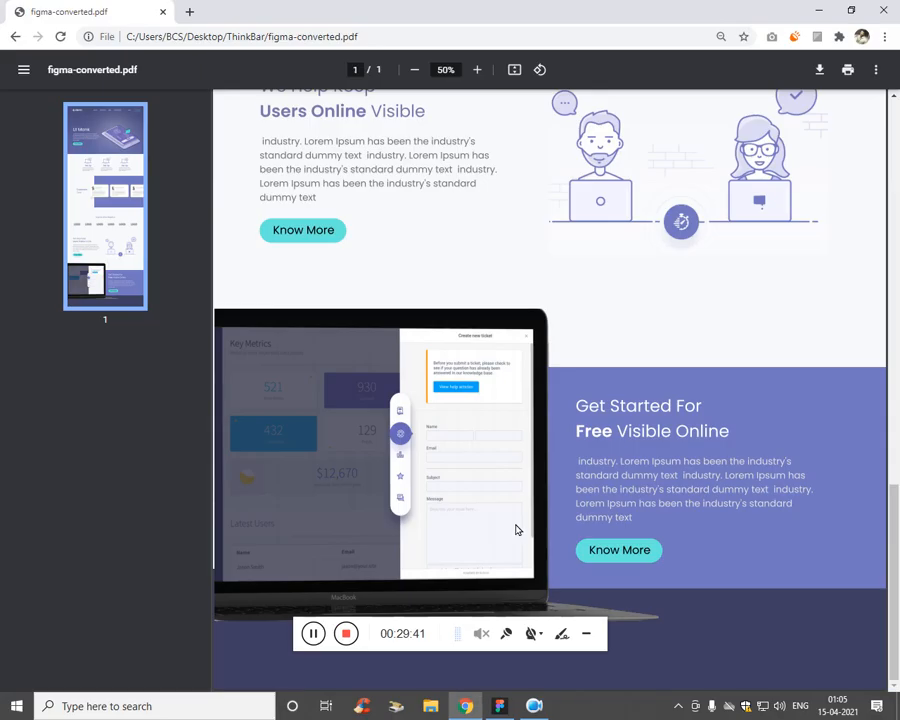
key(alt+Tab)
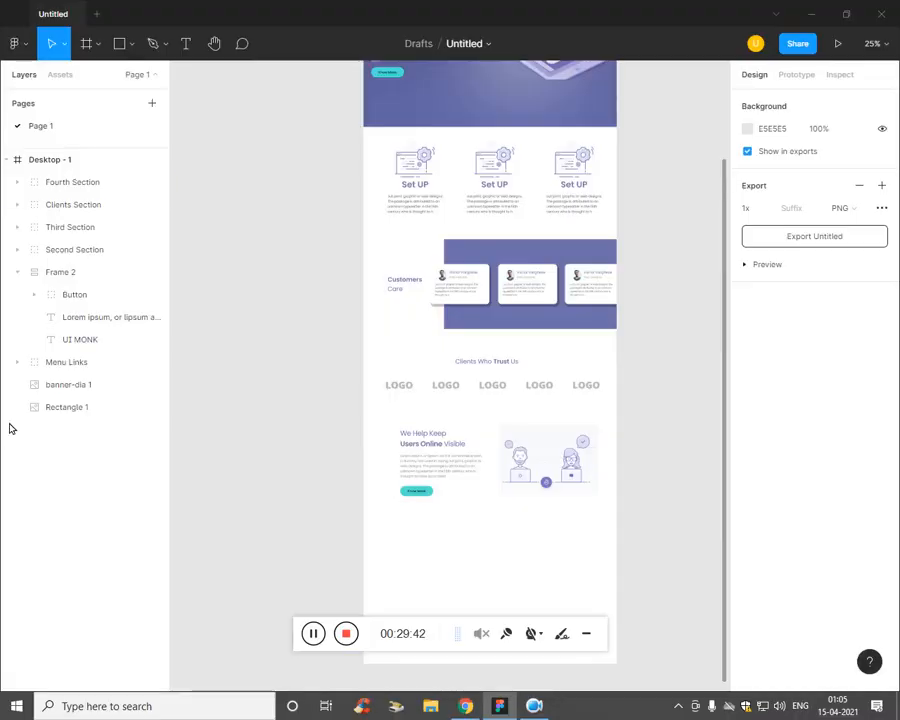
Step: Draw a 1457×564 rectangle band at Y 3230 below the We Help Keep section
click(125, 54)
click(133, 55)
click(125, 78)
scroll(432, 554, down, 1)
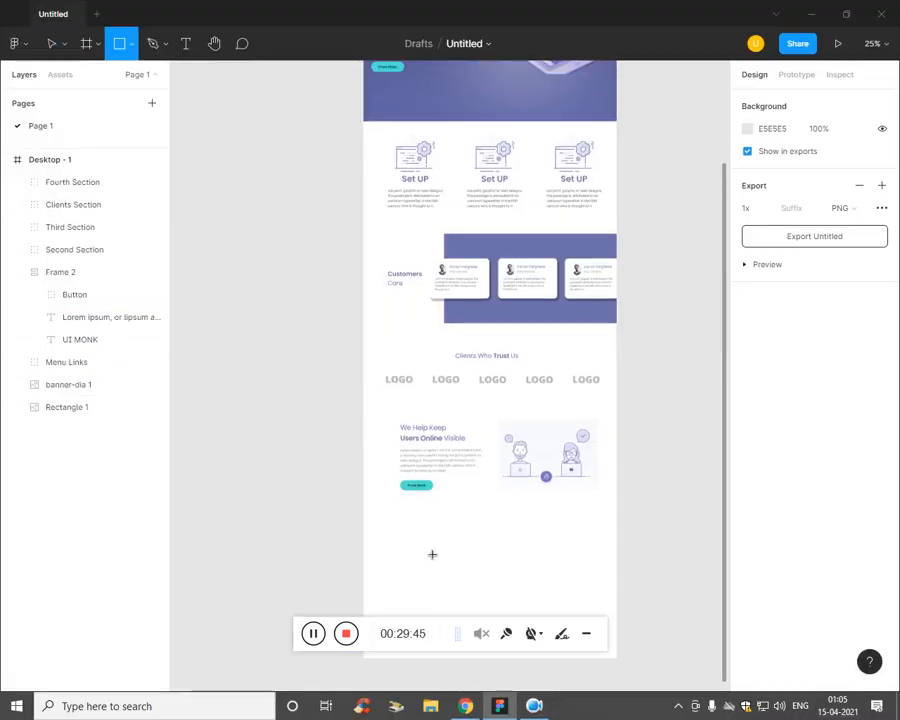
scroll(432, 554, down, 1)
drag(363, 504, 620, 608)
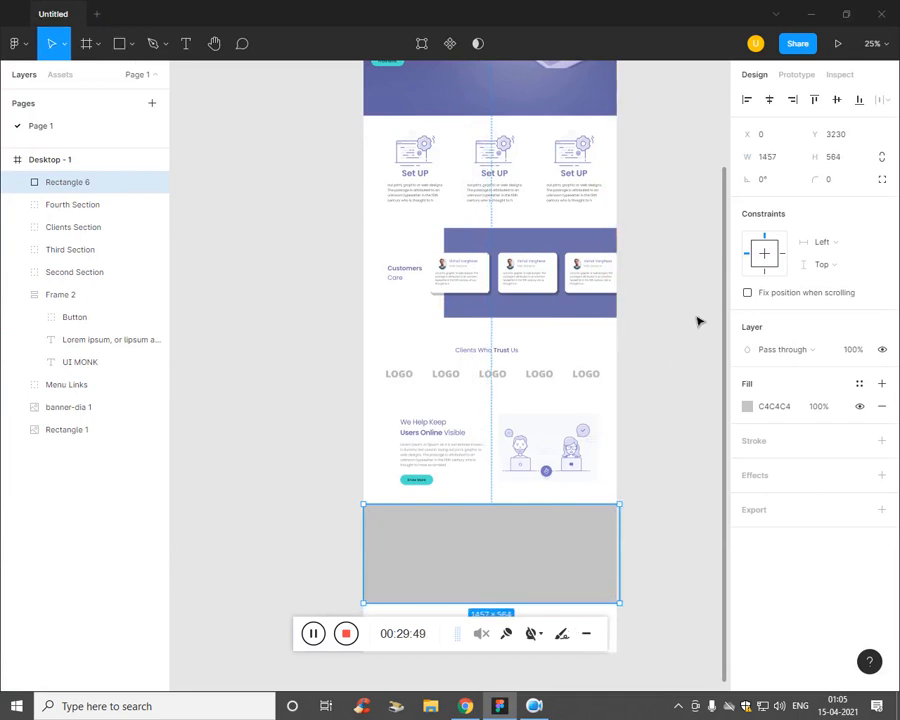
Step: Fill the band with purple 6B70AA sampled from the customers band
click(749, 407)
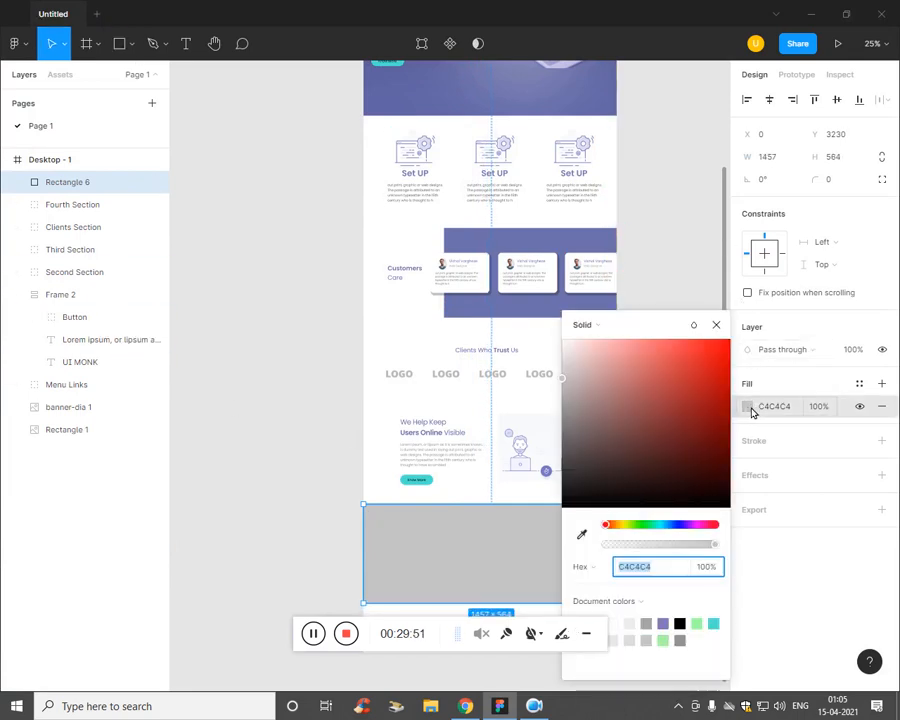
click(581, 536)
click(527, 252)
key(Escape)
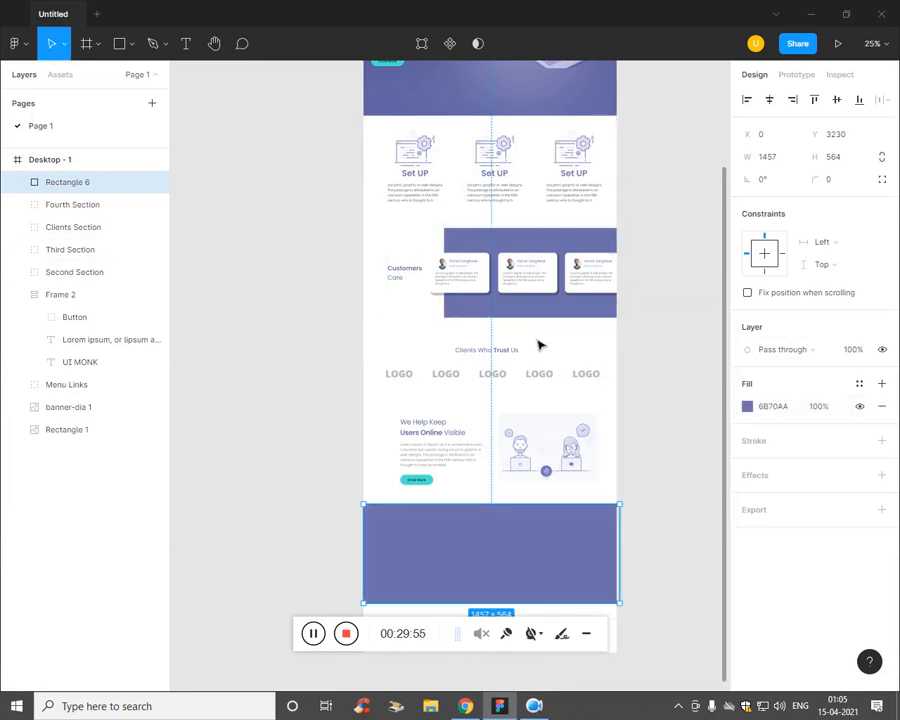
click(124, 56)
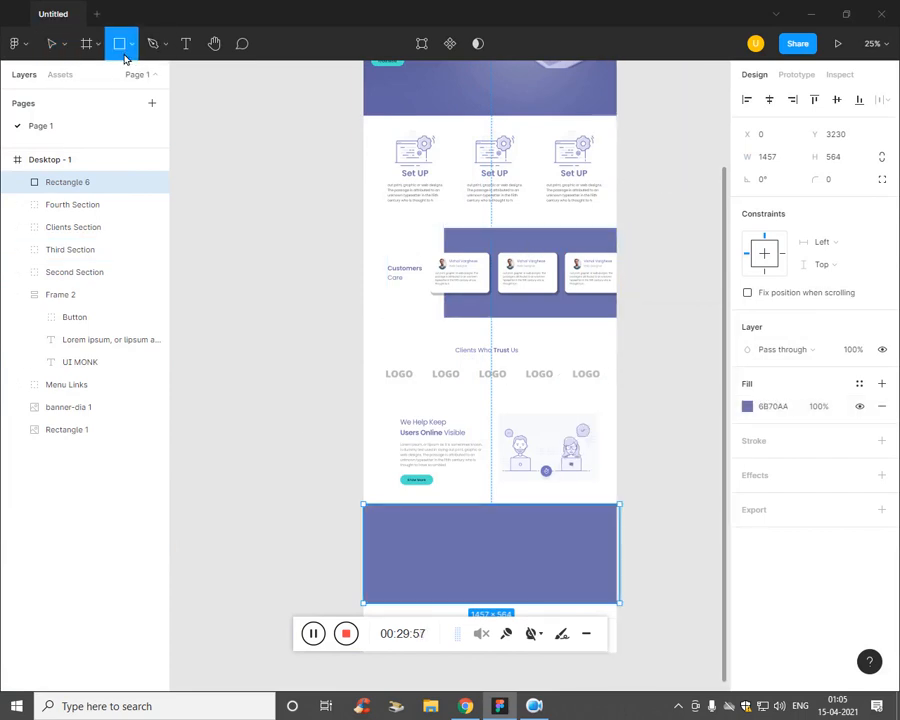
click(128, 52)
click(96, 178)
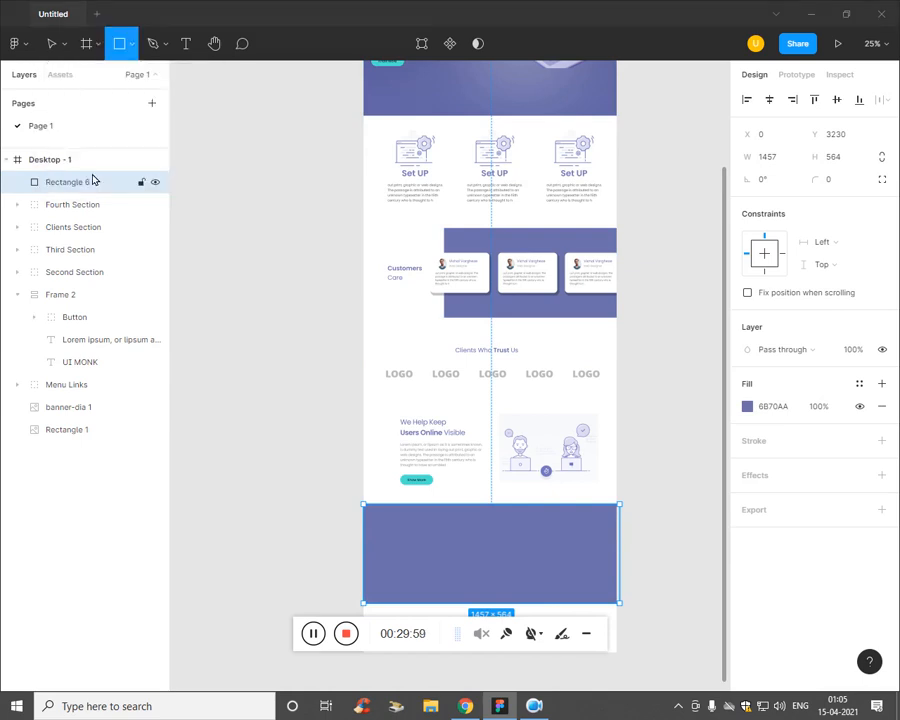
Step: Place the laptop image over the purple band, then undo it
drag(432, 151, 426, 237)
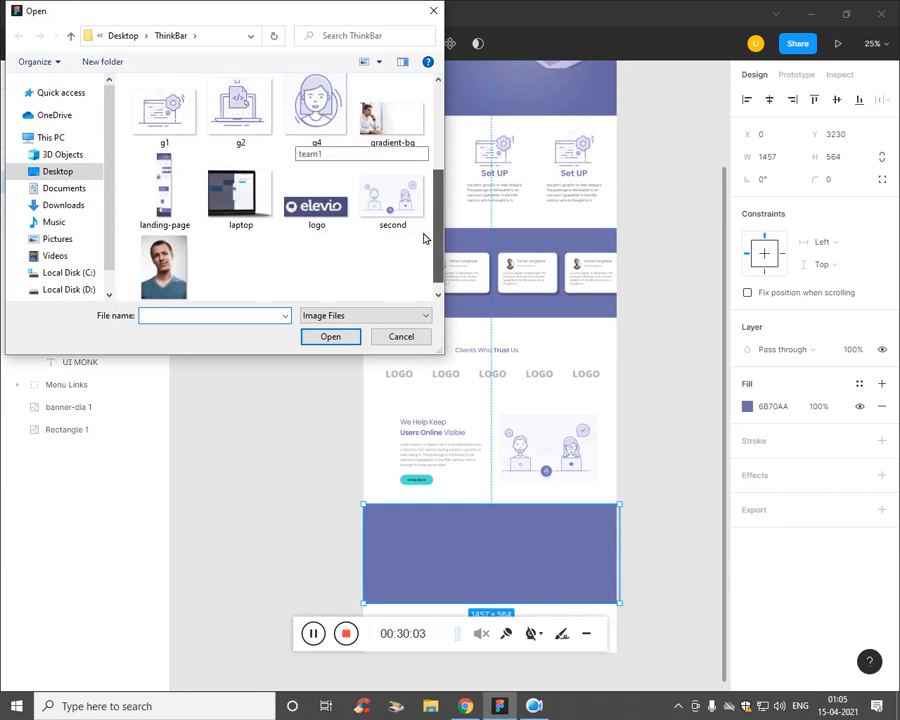
click(240, 205)
click(328, 335)
scroll(430, 445, down, 2)
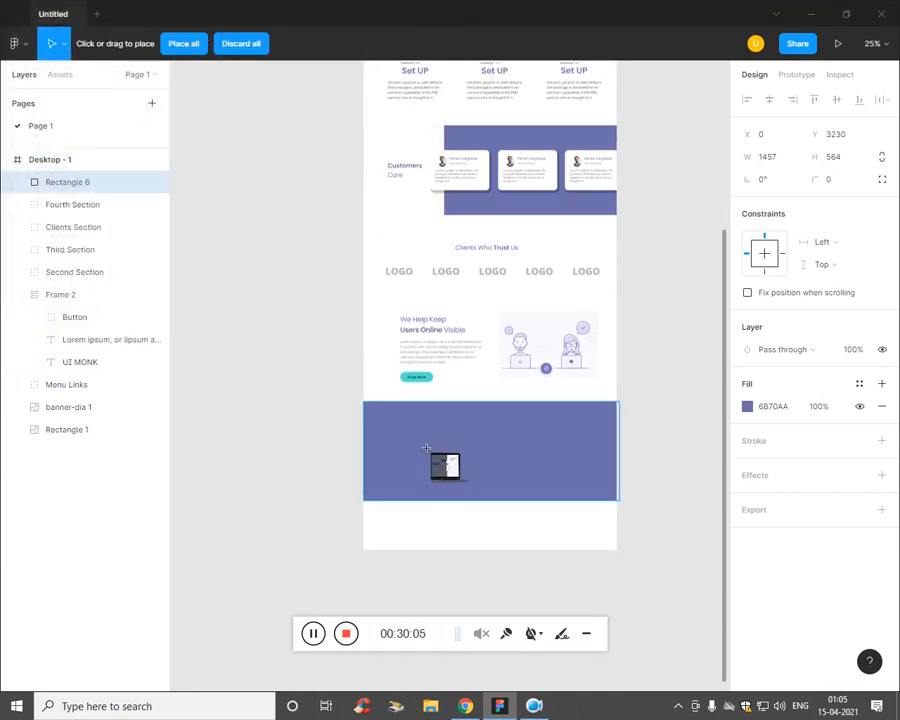
drag(370, 407, 616, 523)
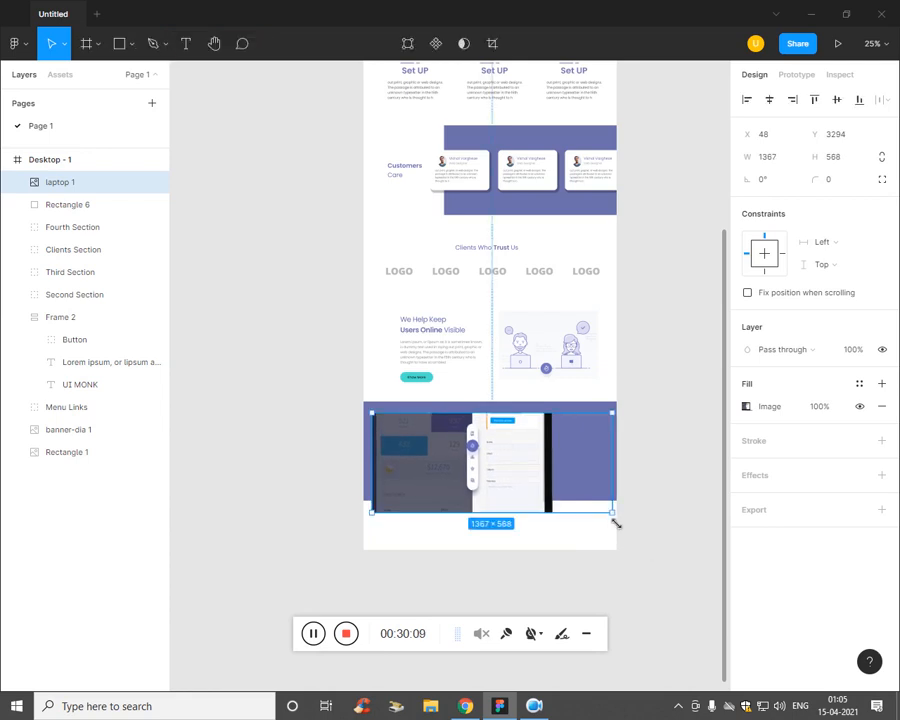
key(ctrl+z)
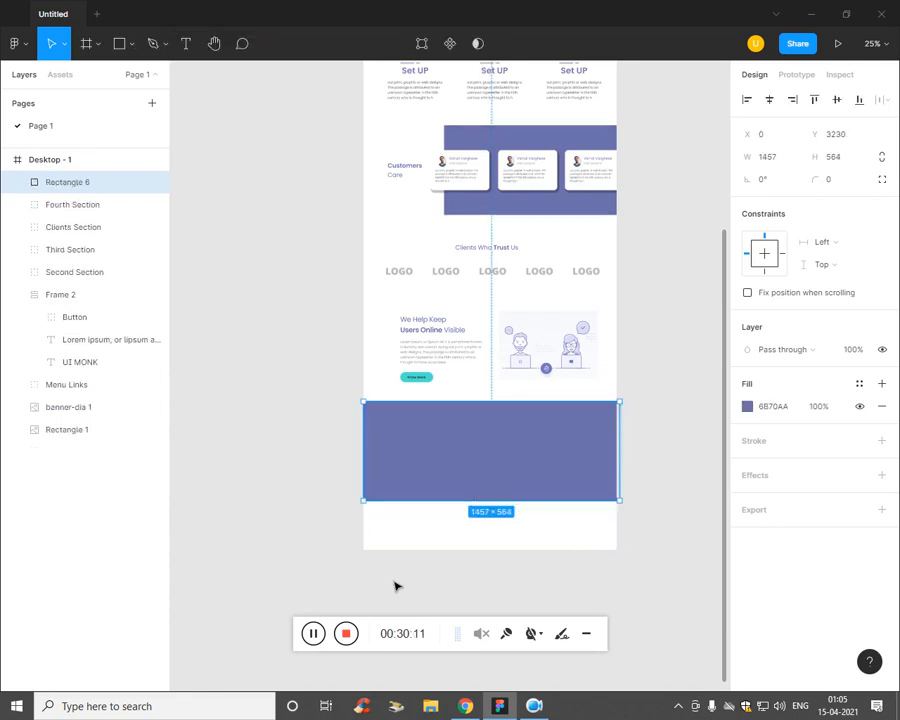
Step: Lengthen the Desktop - 1 page frame to 5614 tall
click(86, 492)
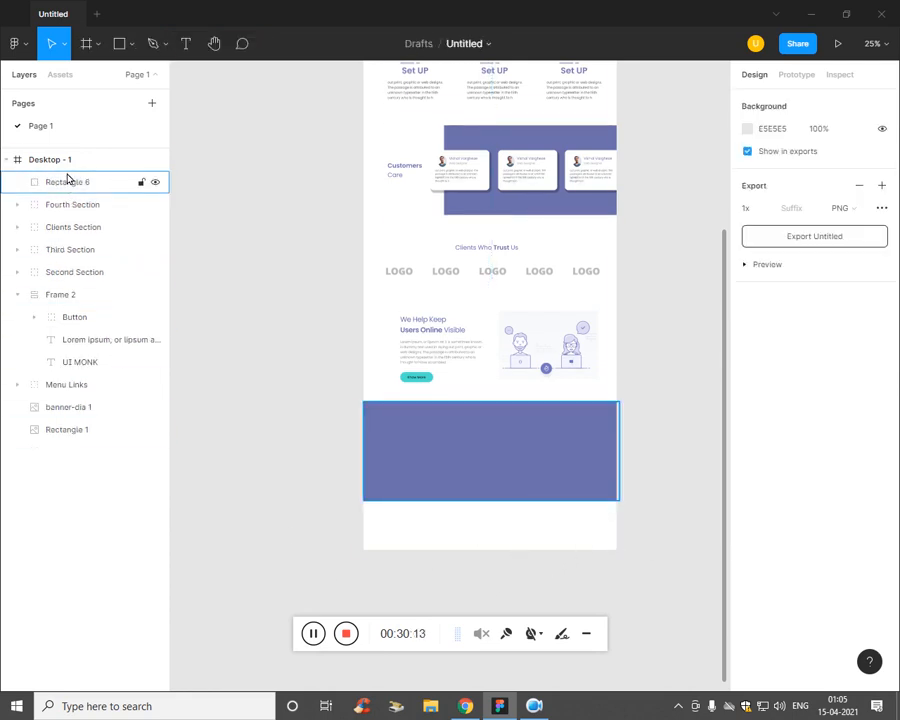
click(398, 545)
drag(565, 550, 565, 712)
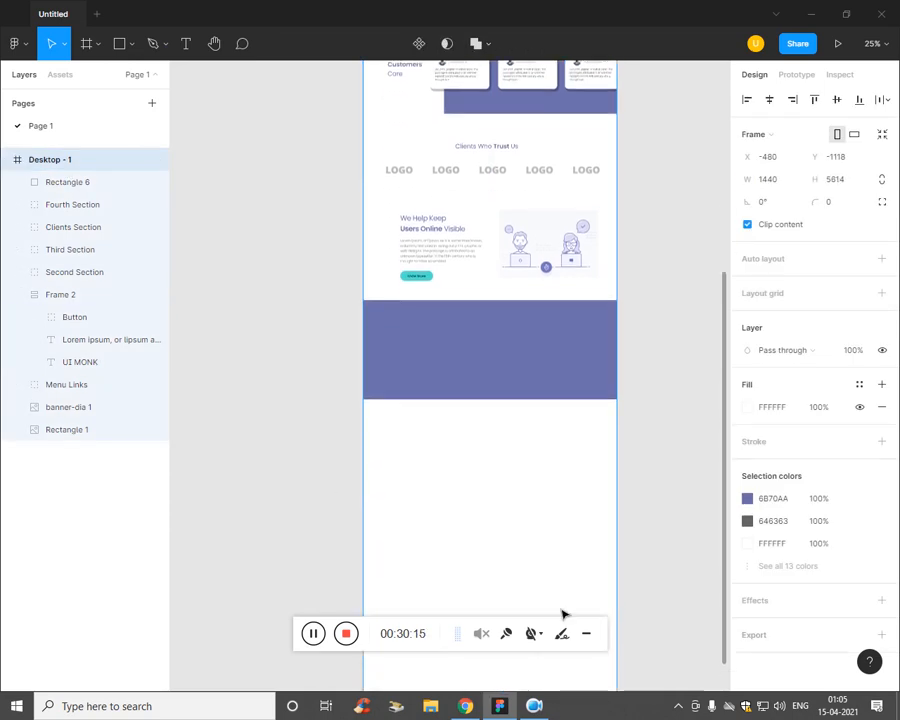
Step: Place the laptop image below the purple band at 738×512, Y 4030
click(158, 46)
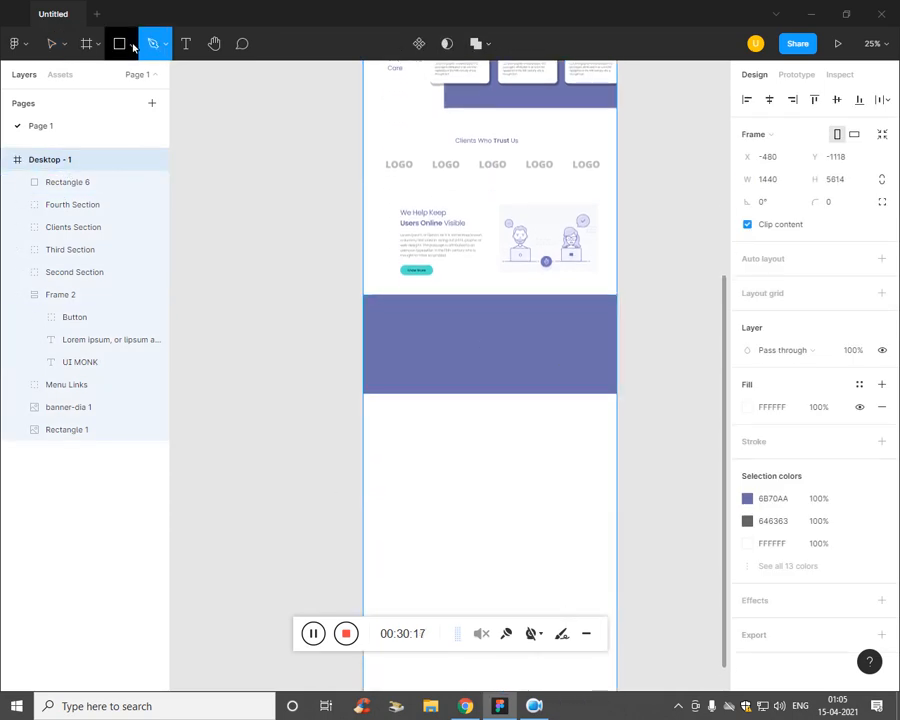
click(133, 46)
click(112, 180)
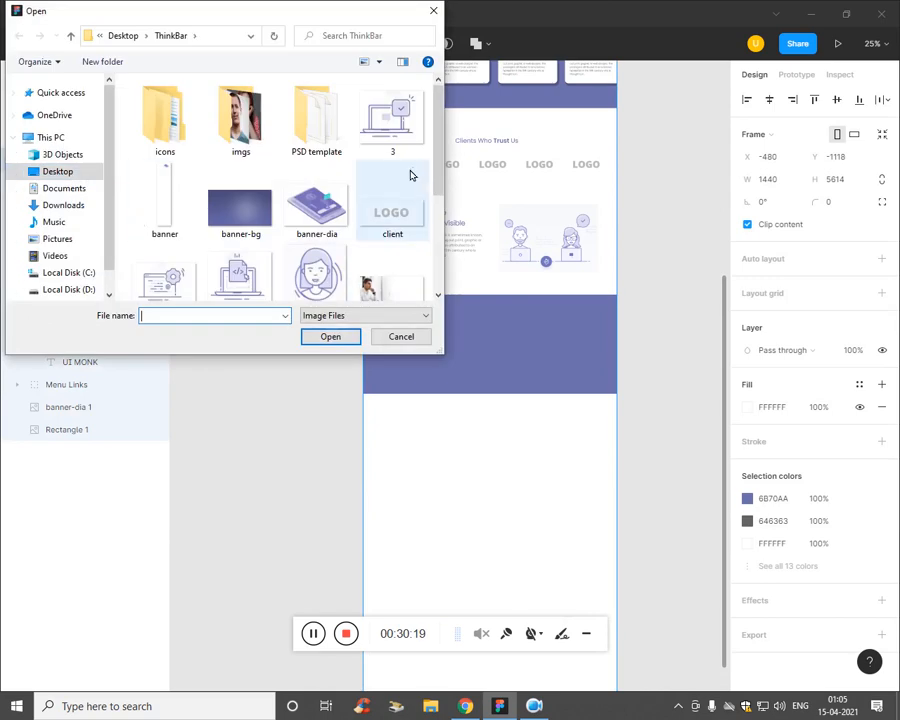
scroll(436, 166, down, 3)
click(240, 210)
click(330, 336)
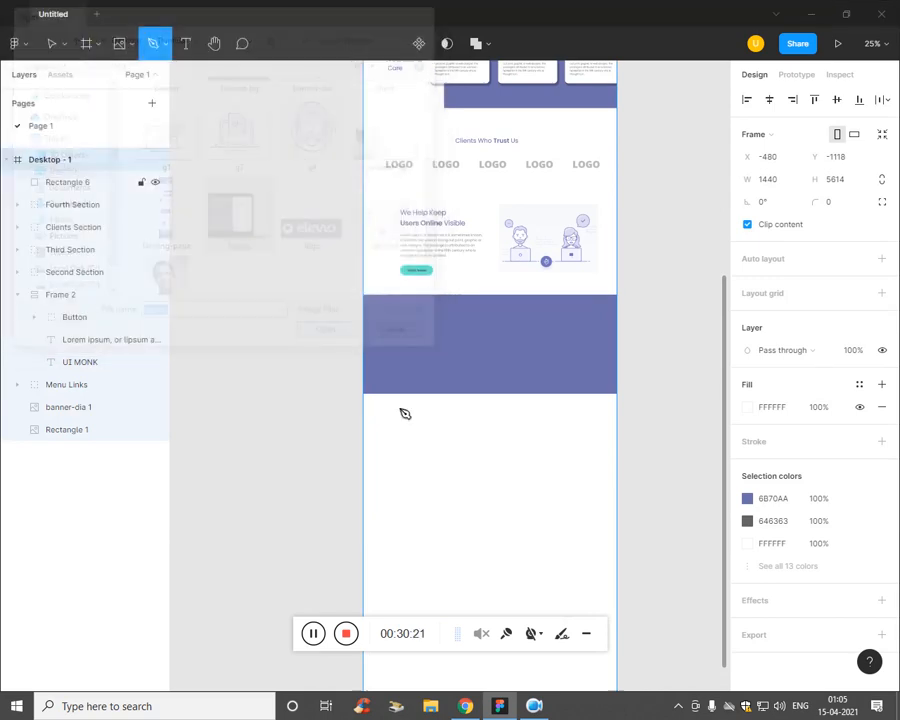
drag(428, 436, 478, 537)
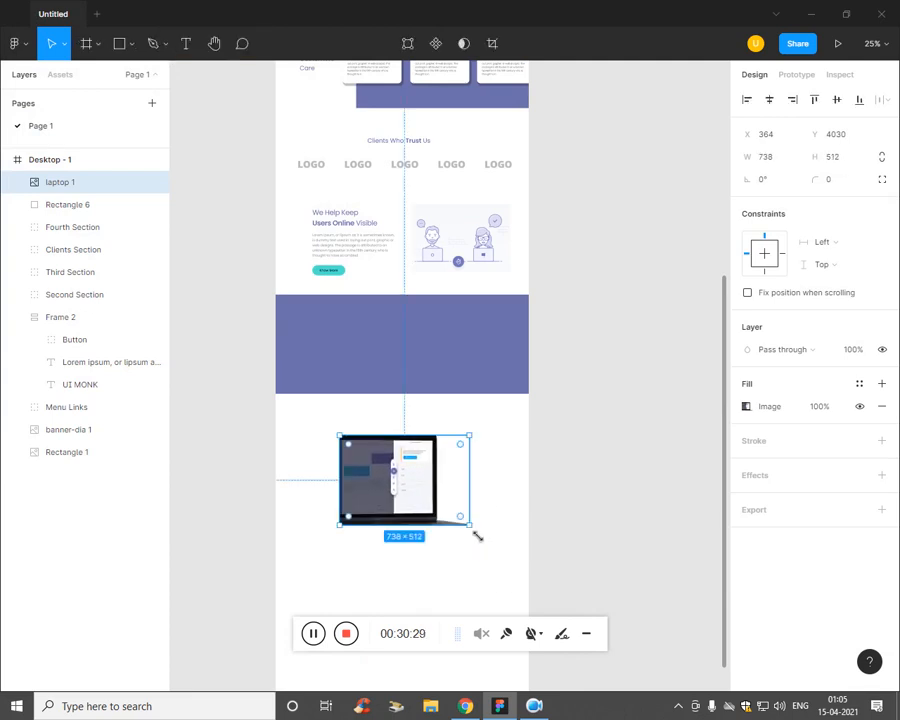
Step: Move the laptop image onto the purple band, enlarging it and aligning it to the band's top and left edges
drag(404, 489, 338, 359)
scroll(340, 360, up, 3)
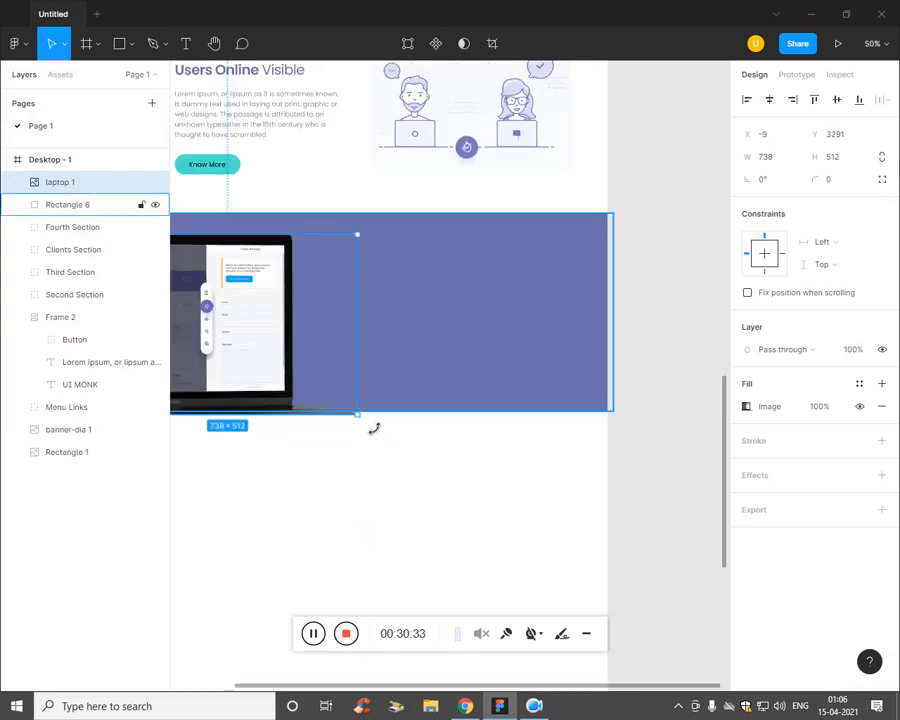
drag(362, 418, 408, 459)
drag(298, 399, 301, 361)
drag(478, 373, 605, 445)
mouse_move(392, 408)
mouse_down()
mouse_move(388, 368)
mouse_move(389, 386)
mouse_up()
drag(537, 467, 570, 496)
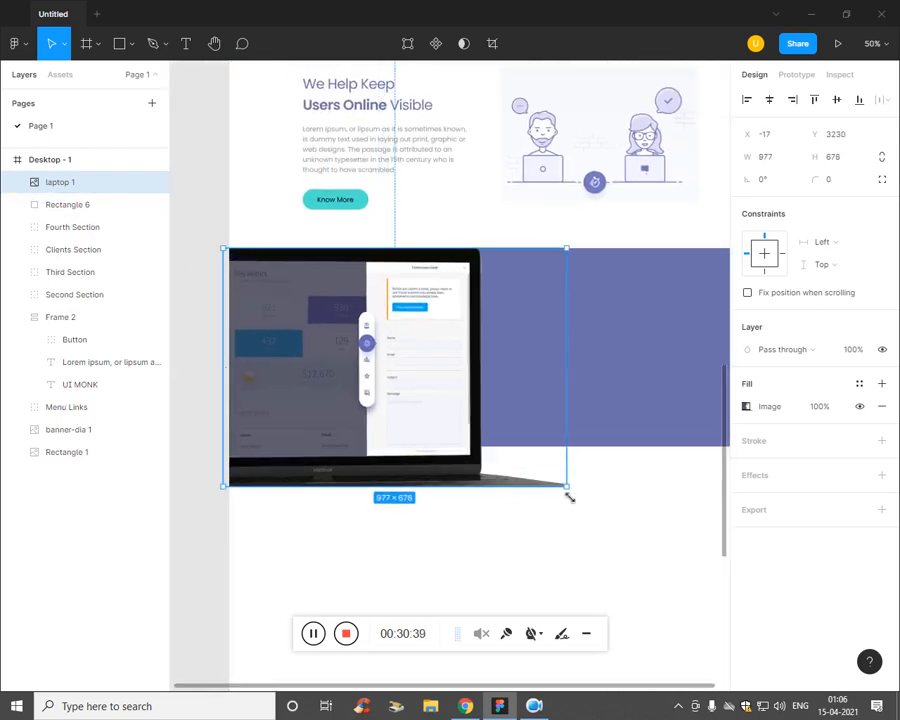
drag(399, 415, 405, 394)
Step: Shift the laptop and band together to the left edge, then enlarge the laptop to 1032×716 at Y 3246
click(661, 433)
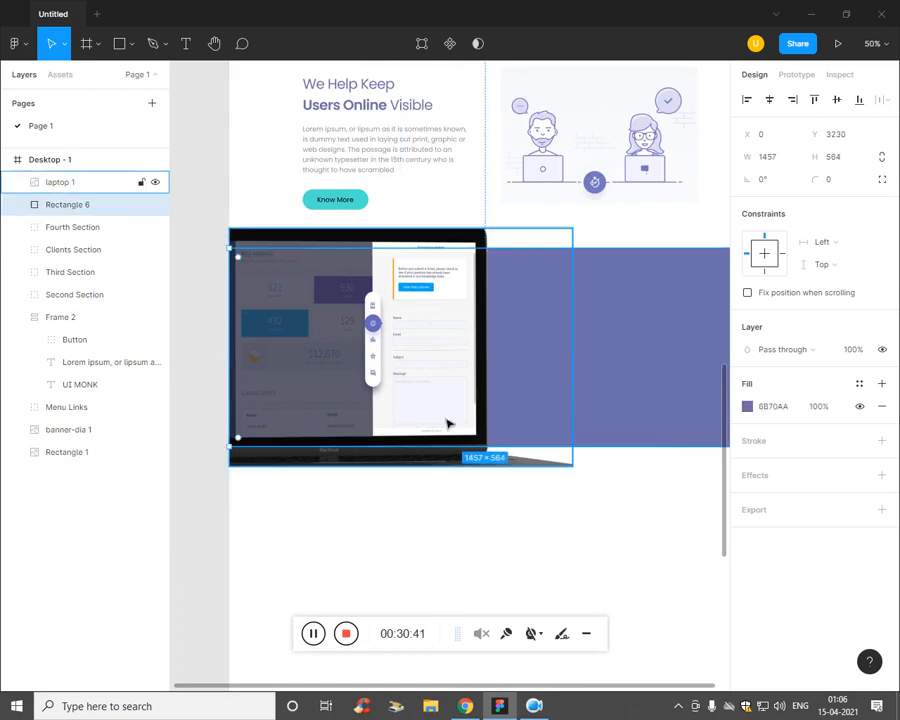
shift+click(448, 423)
drag(450, 422, 465, 415)
key(Down)
key(Down)
key(Down)
key(Down)
key(Down)
key(Down)
key(Down)
key(Down)
key(Down)
key(Down)
key(Down)
key(Down)
key(Down)
key(Down)
key(Down)
key(Down)
key(Down)
key(Down)
key(Down)
key(Down)
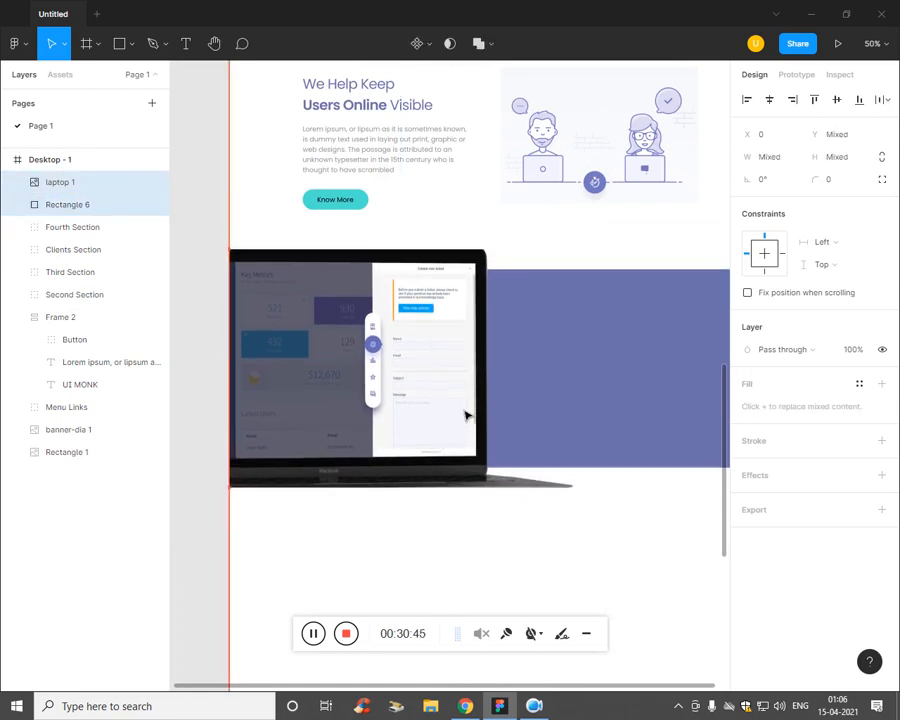
key(Down)
key(Down)
key(Down)
key(Down)
key(Down)
key(Down)
key(Down)
key(Down)
key(Down)
key(Down)
key(Down)
key(Down)
key(Down)
key(Down)
key(Down)
key(Down)
key(Down)
key(Down)
key(Down)
key(Down)
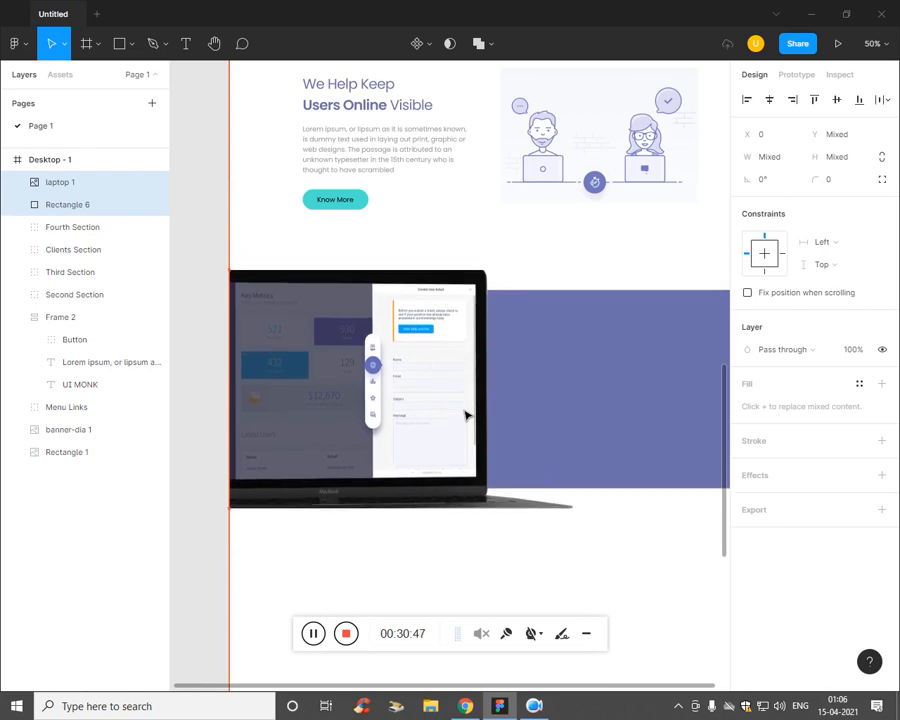
click(452, 452)
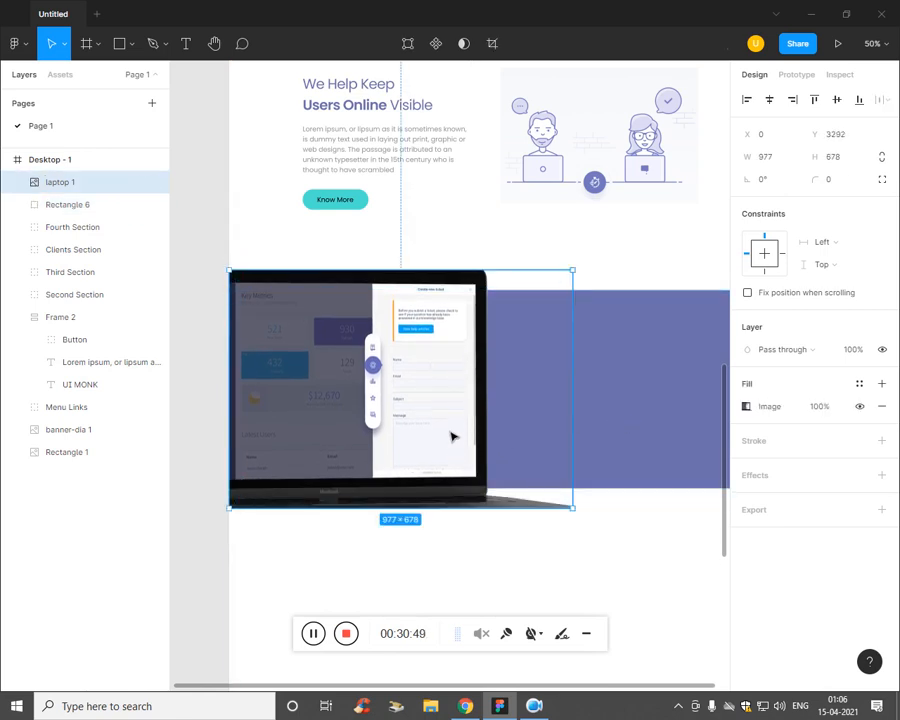
drag(452, 432, 452, 442)
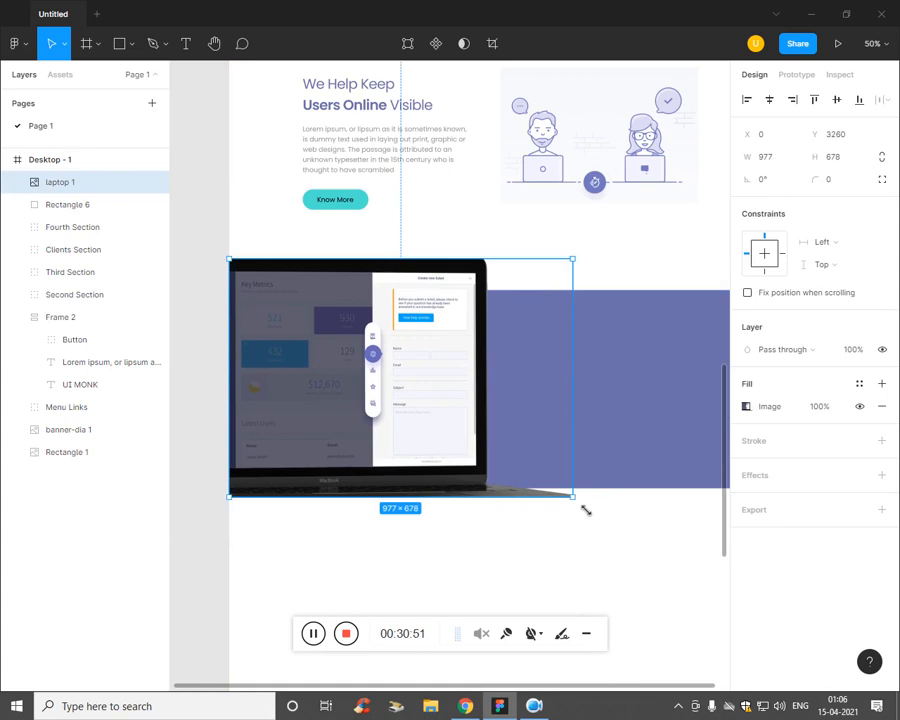
drag(586, 511, 597, 521)
drag(442, 471, 442, 465)
click(504, 562)
Step: Make the purple band 657 tall and size the laptop to 916×636, level with the band's top
click(592, 471)
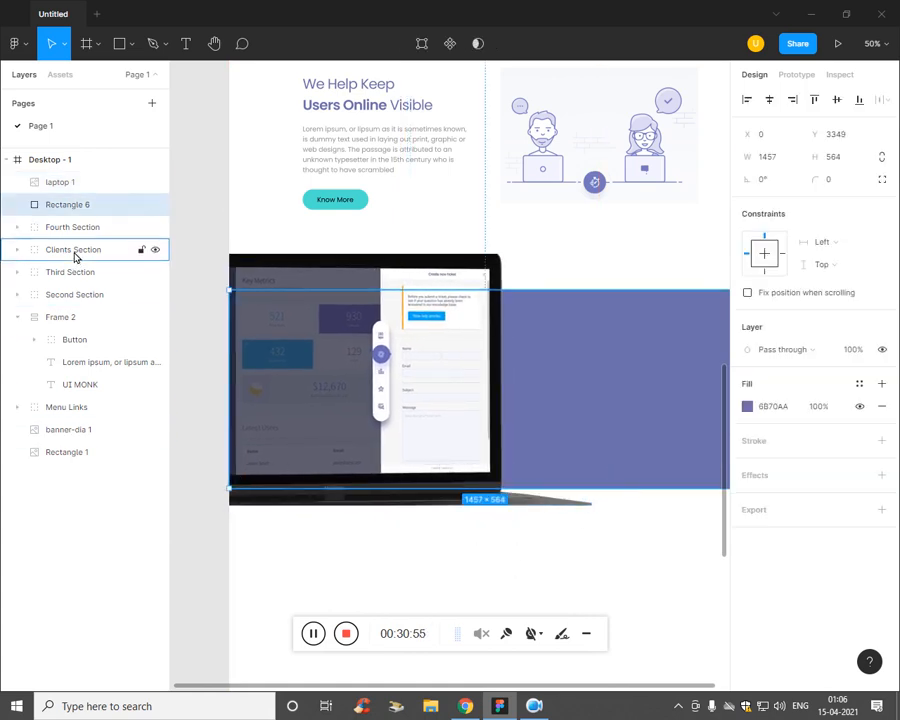
drag(634, 495, 645, 522)
click(463, 455)
drag(590, 504, 615, 543)
key(ctrl+minus)
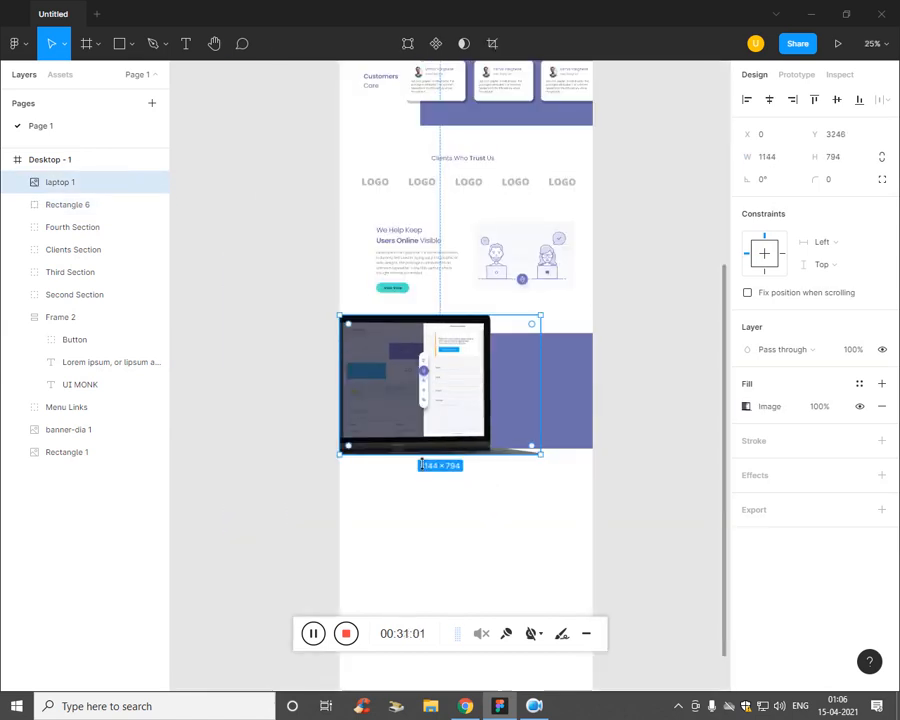
drag(540, 456, 496, 422)
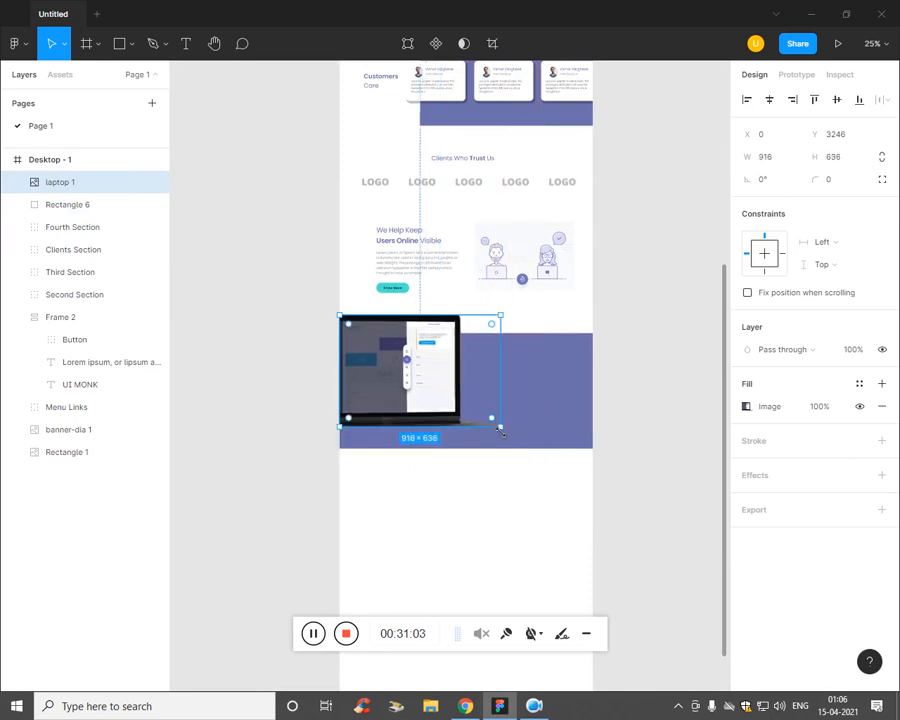
mouse_move(424, 398)
mouse_down()
mouse_move(424, 418)
mouse_move(430, 413)
mouse_up()
Step: Shorten the purple band to 593 high
click(567, 437)
drag(570, 448, 578, 449)
click(541, 479)
key(ctrl+plus)
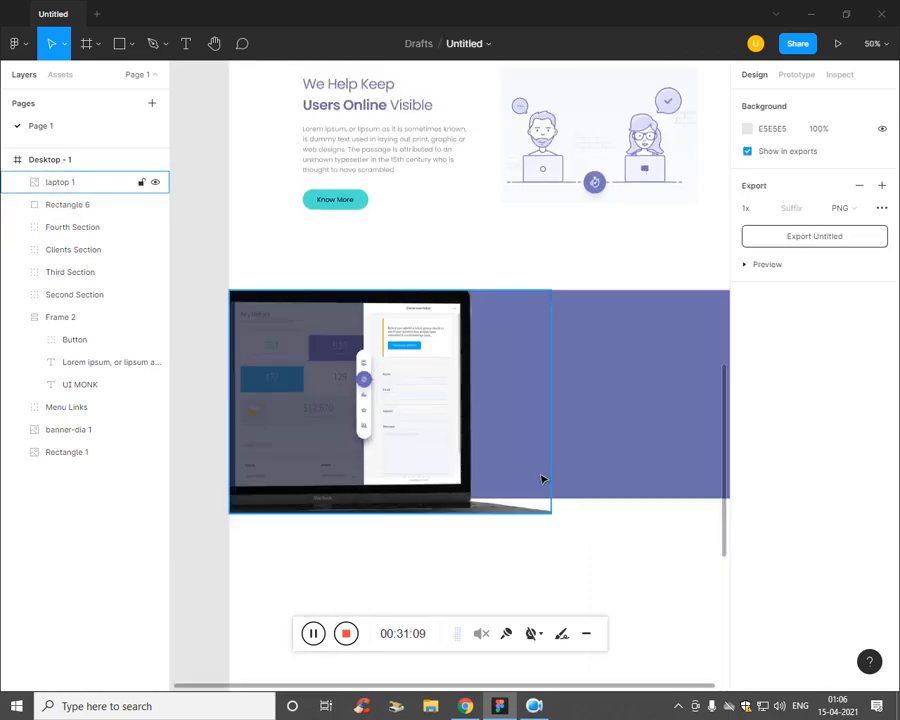
Step: Expand Fourth Section in the layers and select its Frame 3 text block
click(88, 227)
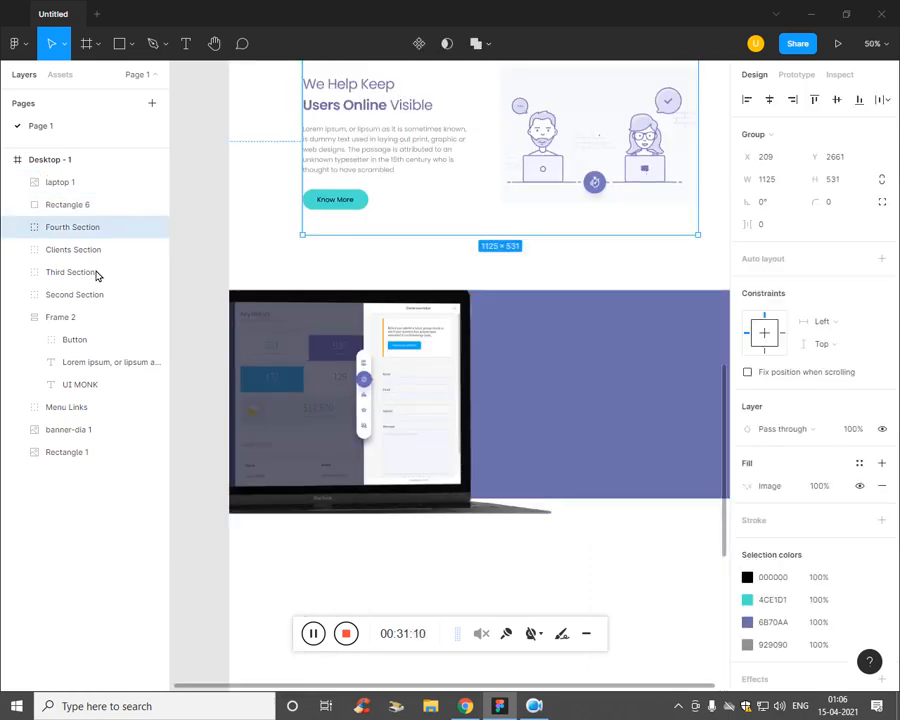
click(77, 537)
click(17, 227)
click(89, 270)
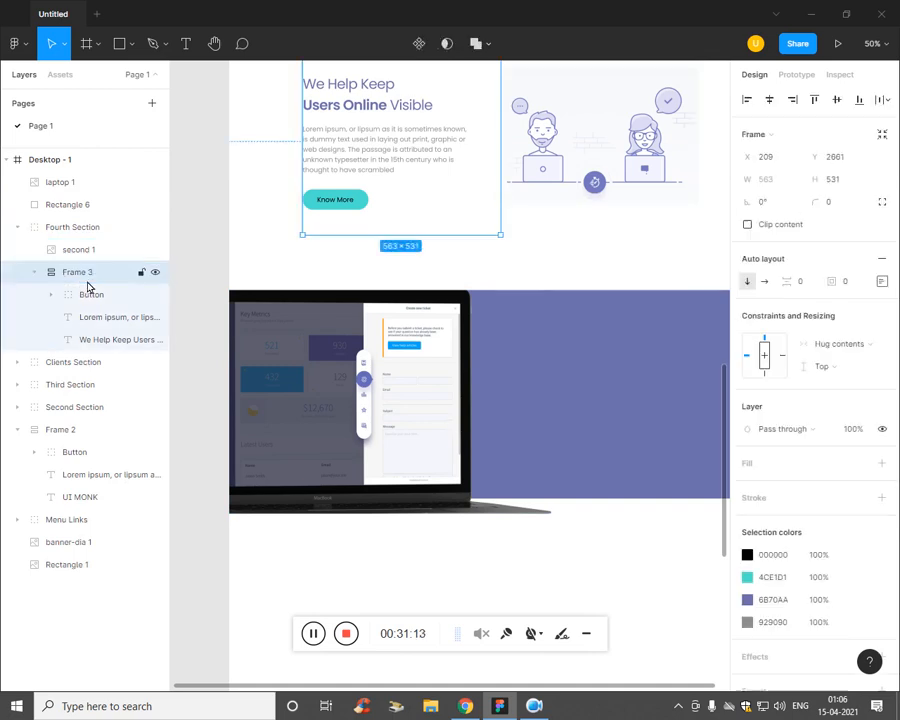
click(100, 602)
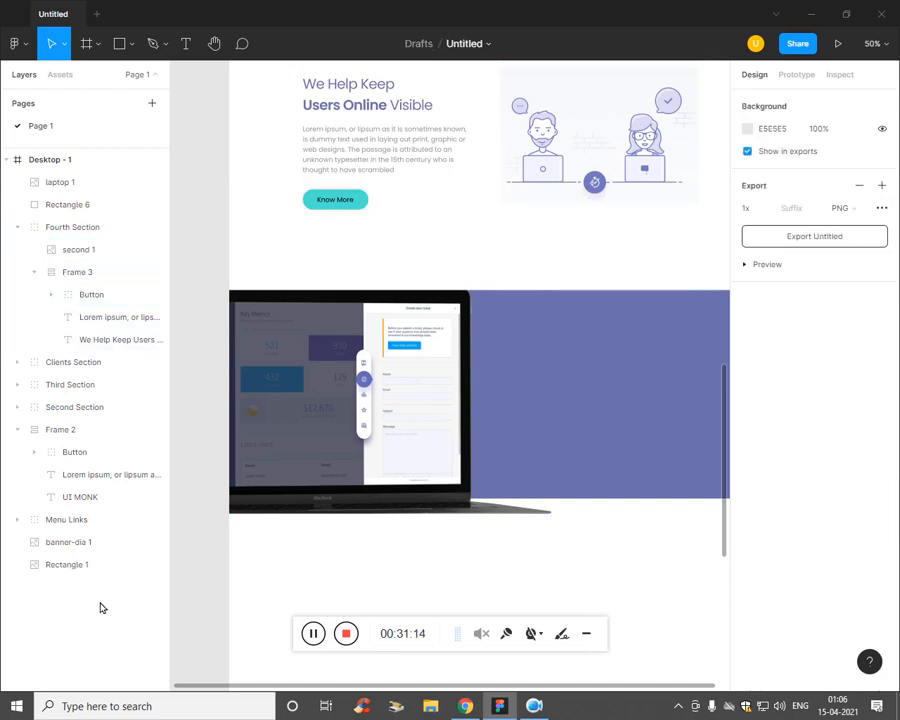
click(66, 167)
click(98, 623)
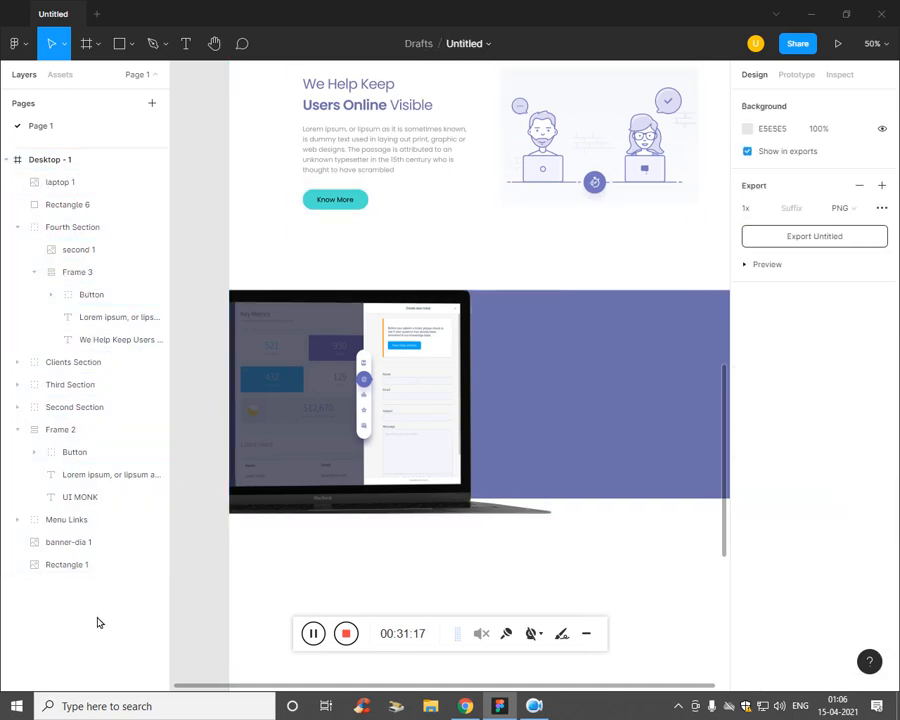
scroll(476, 568, down, 1)
click(62, 160)
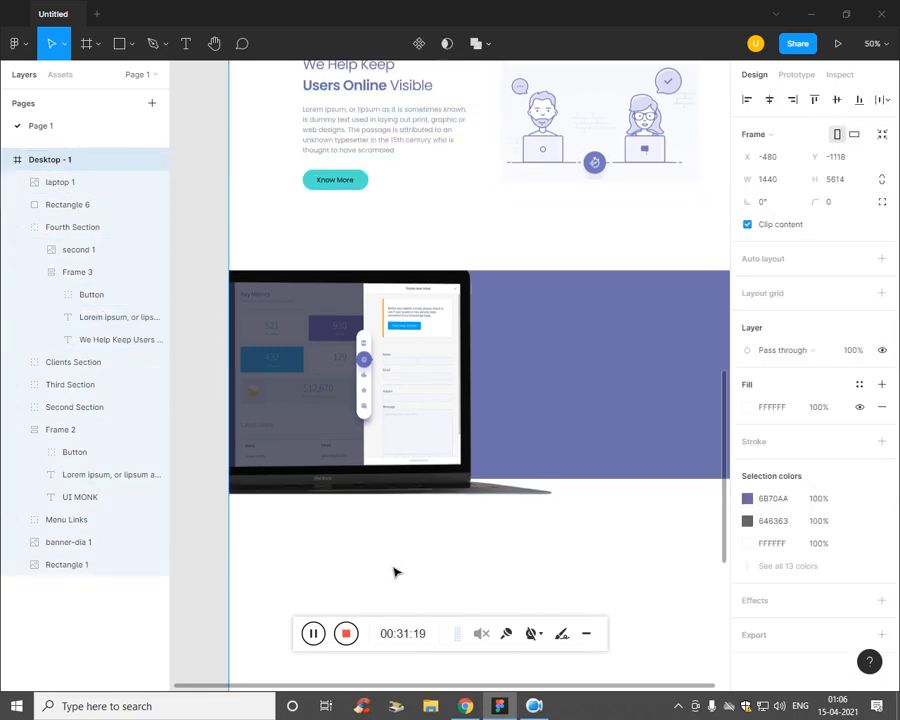
click(461, 553)
Step: Paste a copy of Frame 3, then delete it because it landed in the wrong place
key(ctrl+v)
scroll(516, 506, down, 1)
key(ctrl+plus)
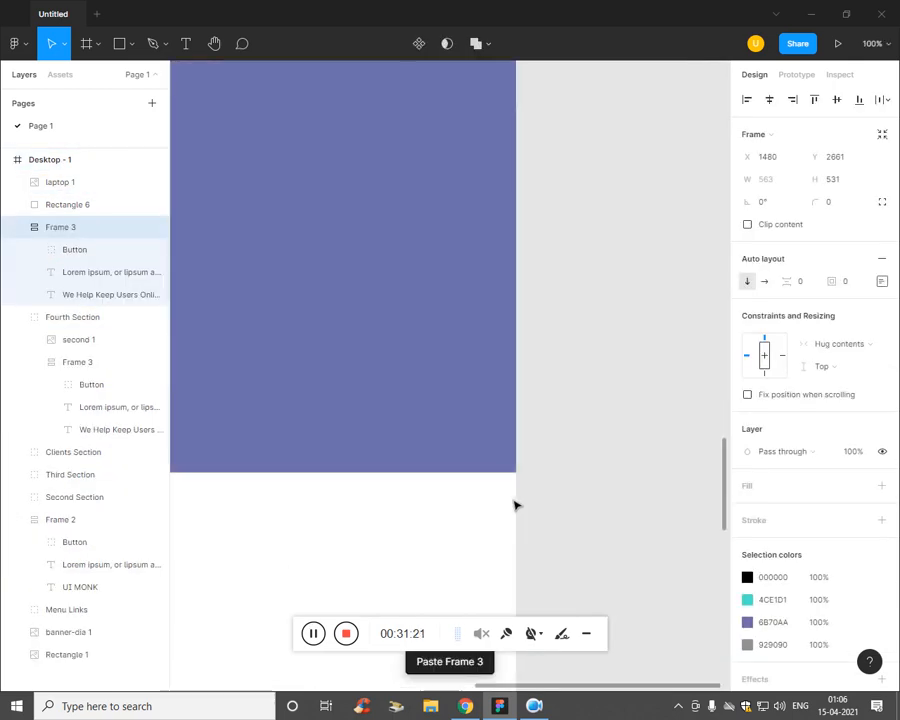
key(ctrl+minus)
key(ctrl+minus)
key(ctrl+minus)
drag(489, 332, 442, 385)
key(ctrl+z)
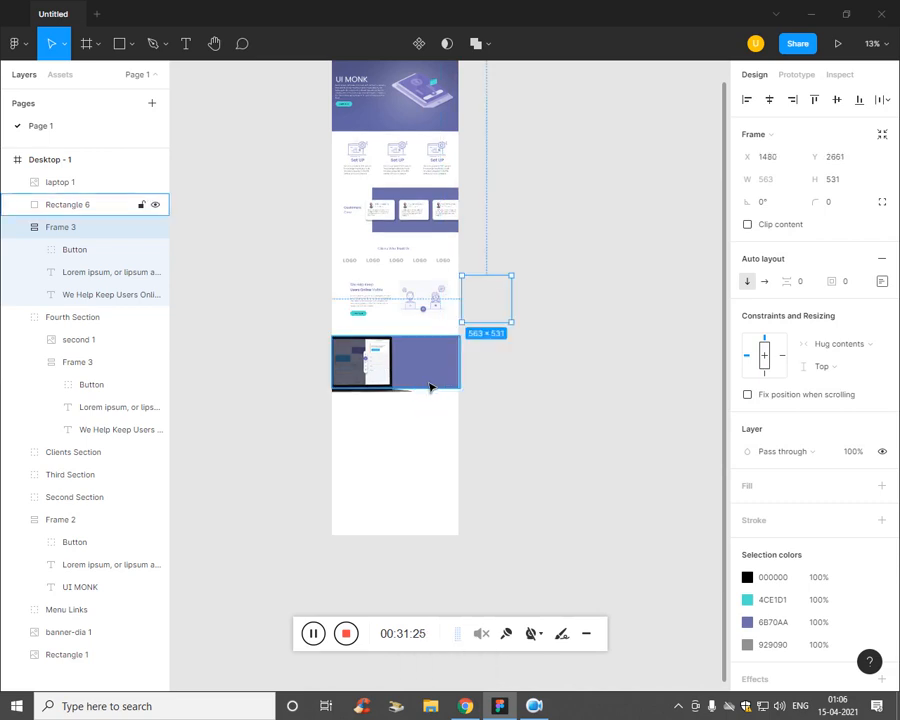
key(Delete)
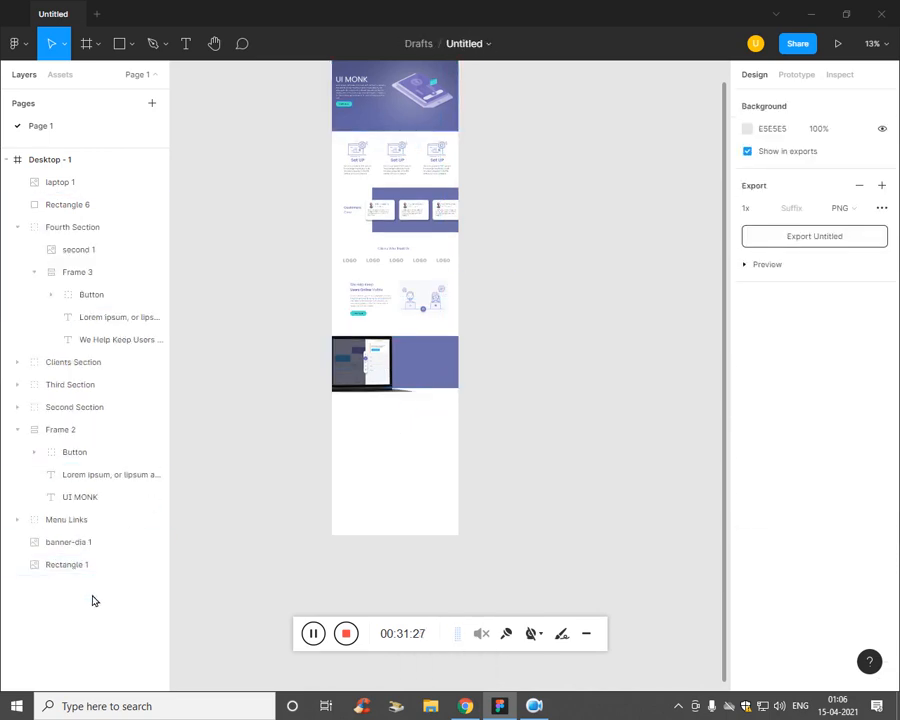
Step: Paste a new copy of Frame 3 and place it below the laptop band
click(368, 320)
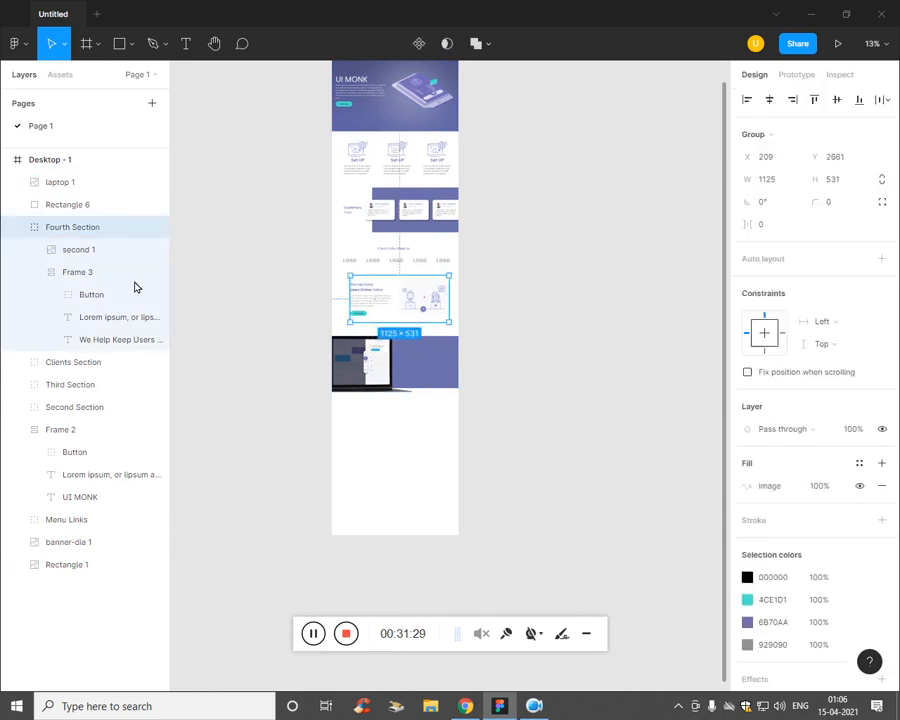
click(82, 279)
click(80, 616)
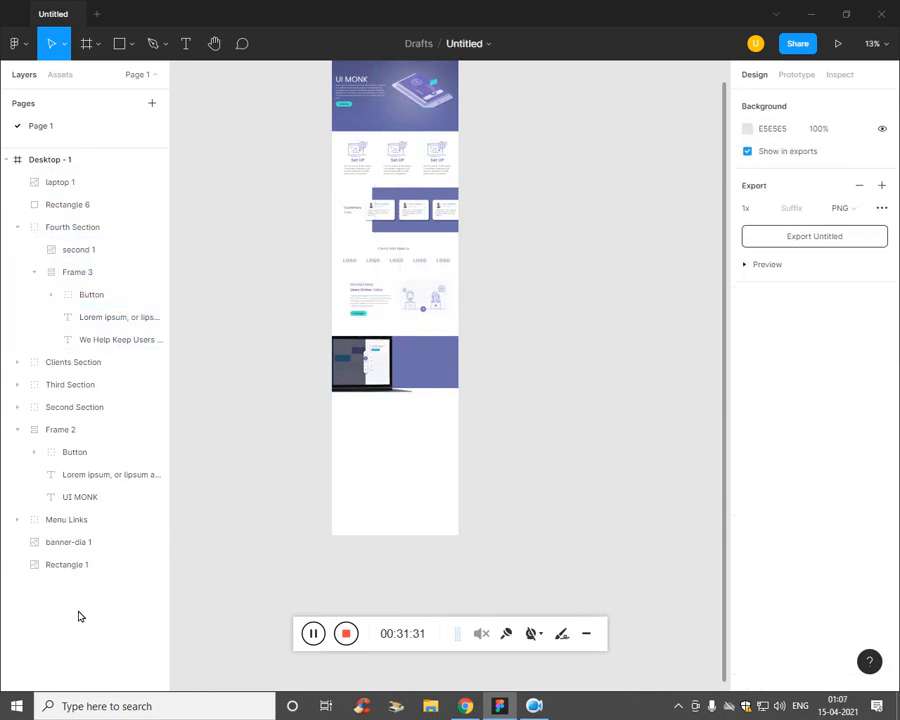
key(ctrl+v)
drag(498, 318, 448, 456)
scroll(448, 458, up, 5)
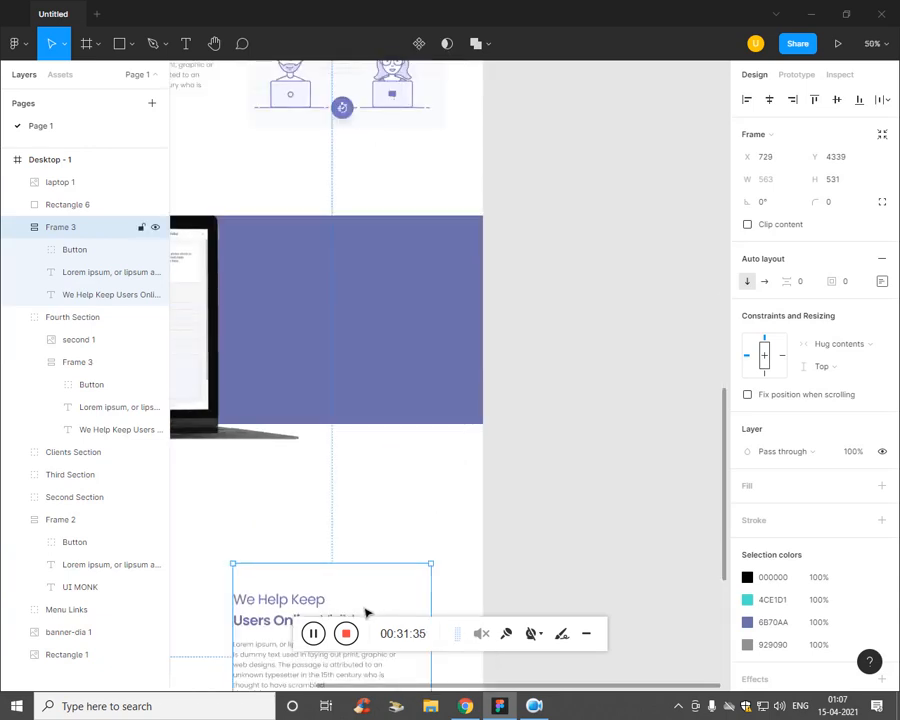
Step: Reposition the copy below the band and move Frame 3 to the top of Desktop - 1
drag(366, 613, 424, 516)
click(21, 228)
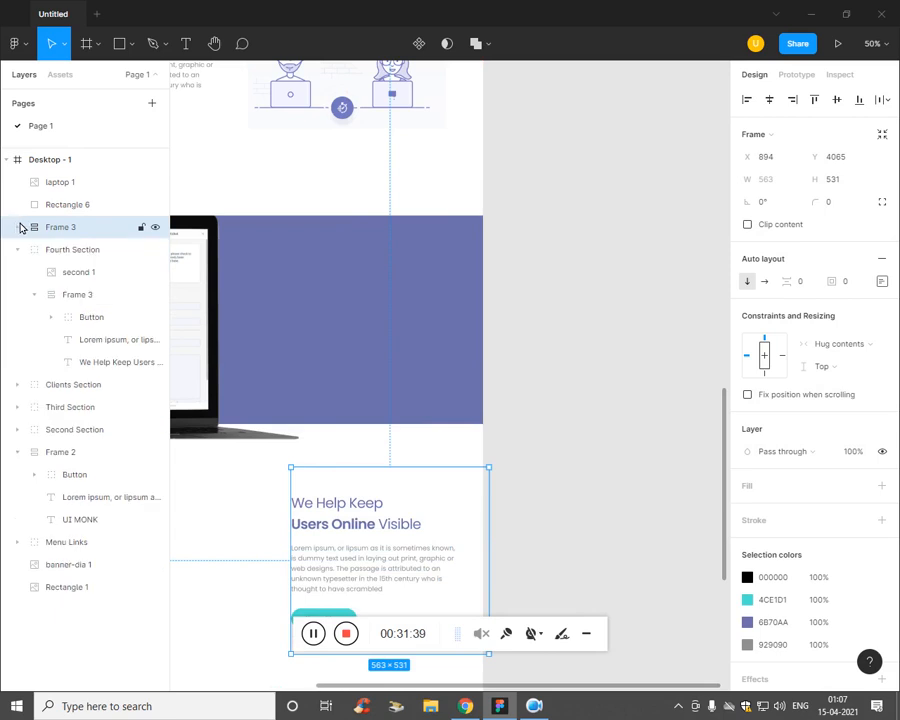
click(17, 251)
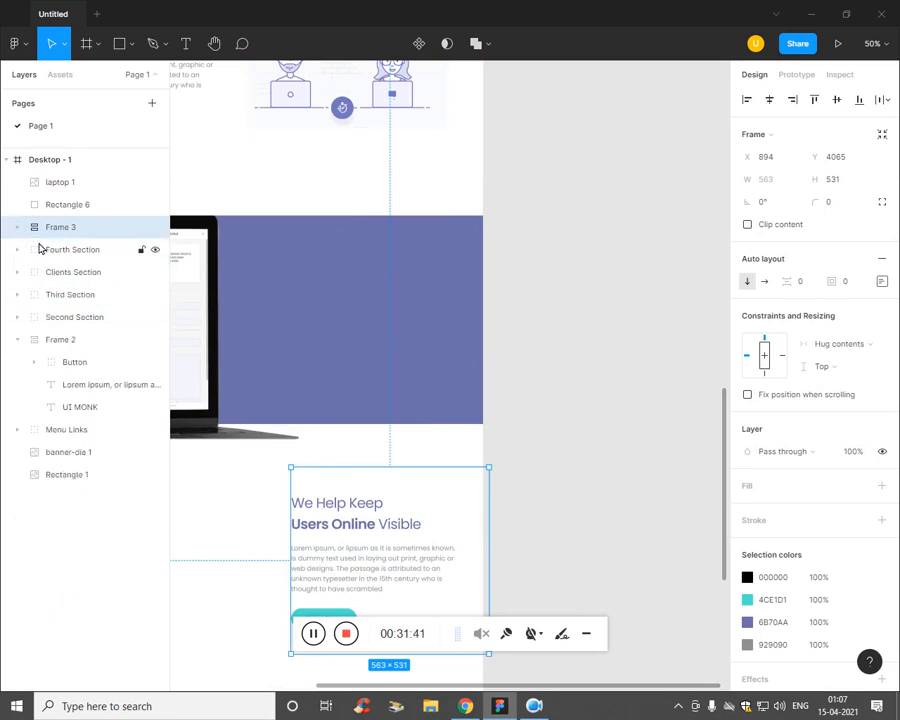
drag(83, 235, 114, 176)
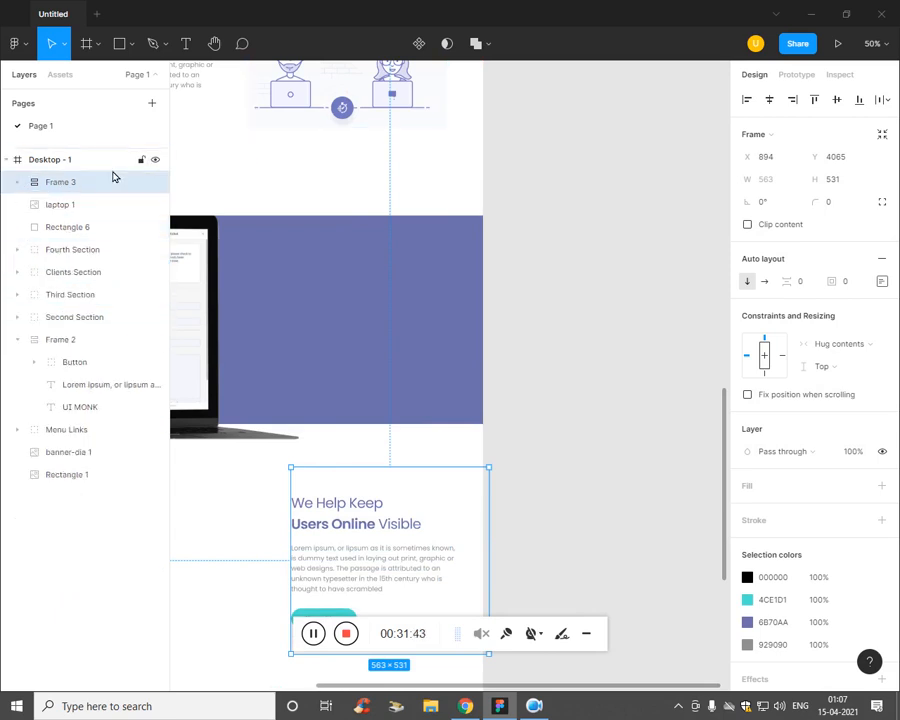
scroll(366, 514, down, 1)
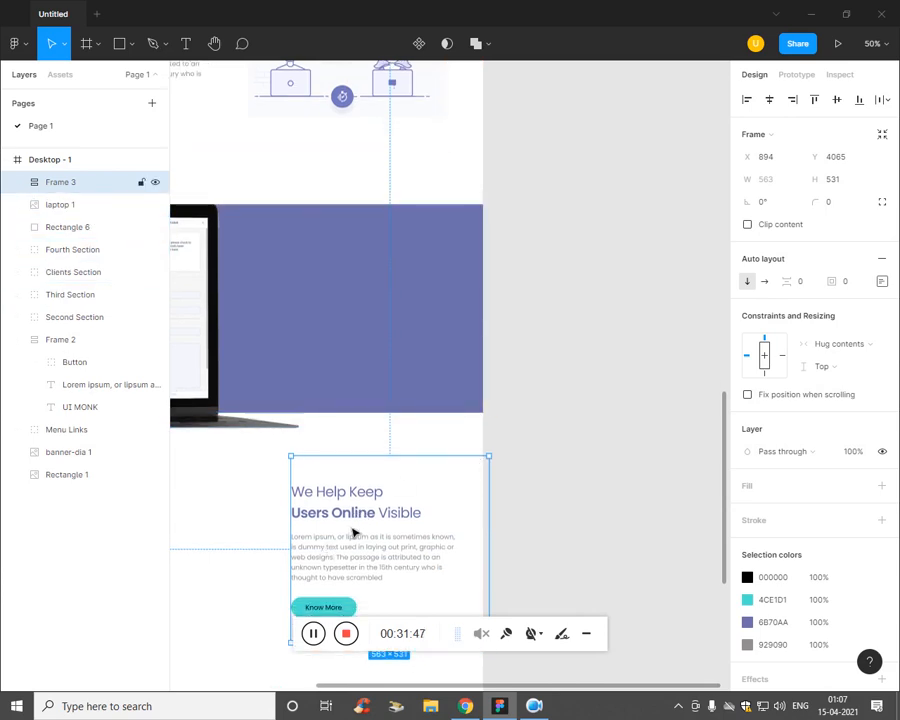
Step: Recolour the heading to near-white F4F5FF and the paragraph to pale grey CAC7C7
click(368, 518)
double_click(366, 512)
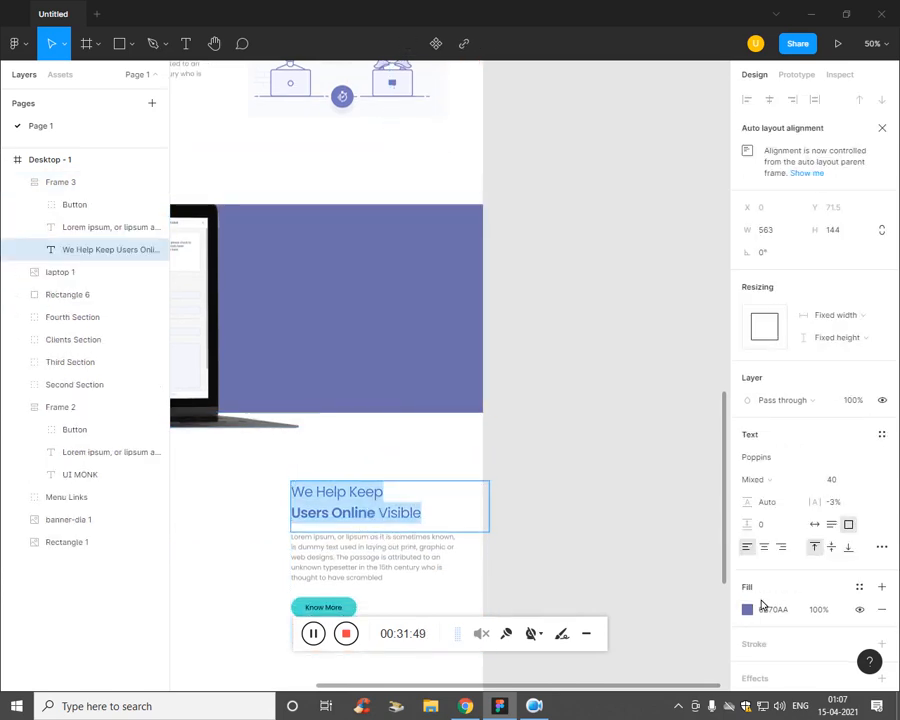
click(747, 609)
click(571, 373)
drag(571, 373, 569, 335)
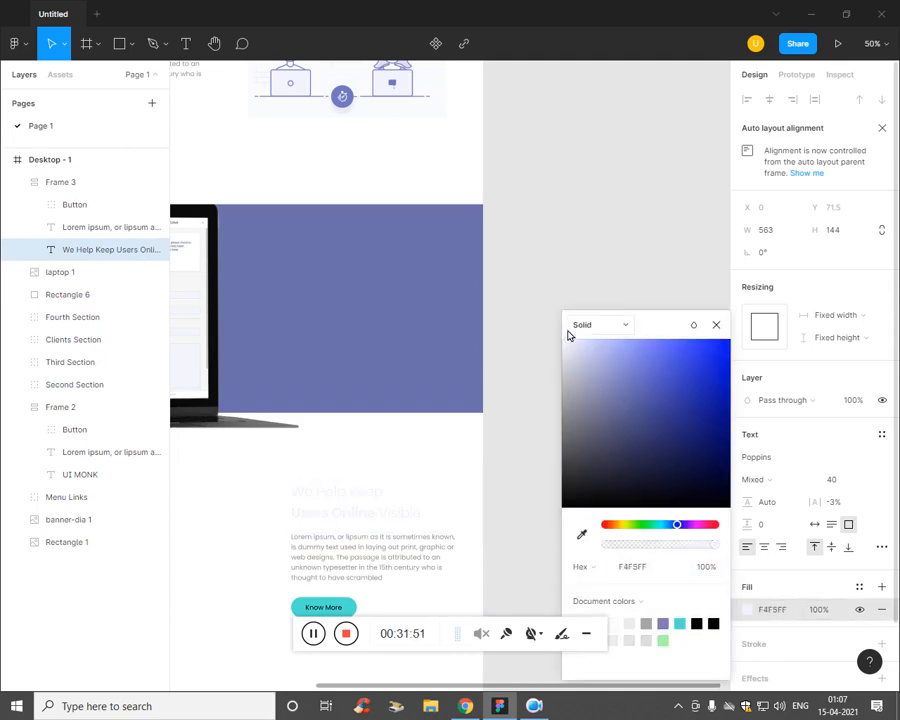
click(396, 589)
key(ctrl+a)
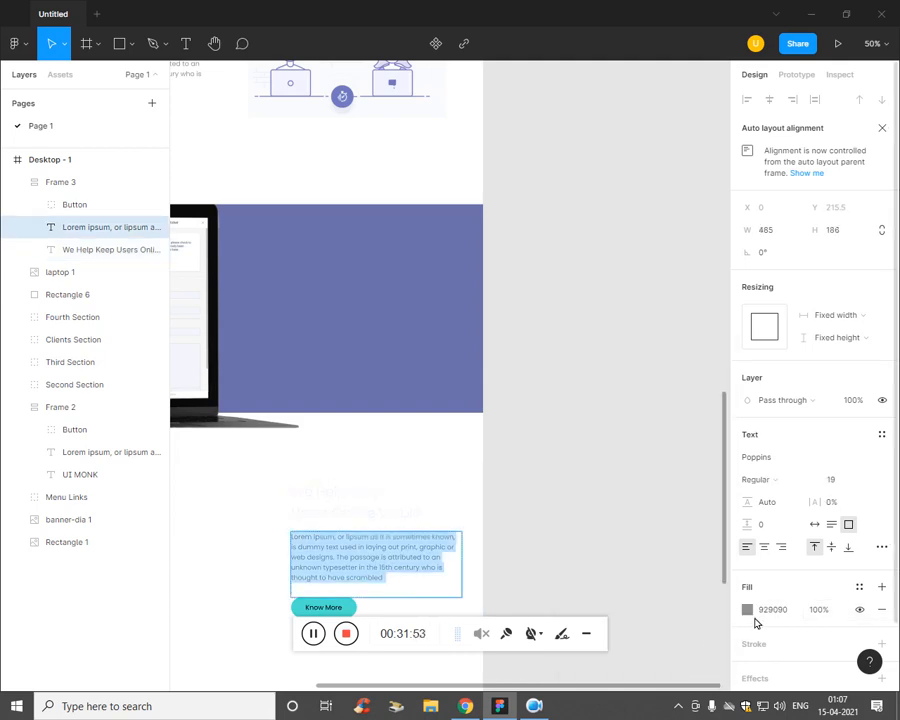
click(747, 609)
click(572, 449)
drag(572, 449, 565, 381)
click(144, 478)
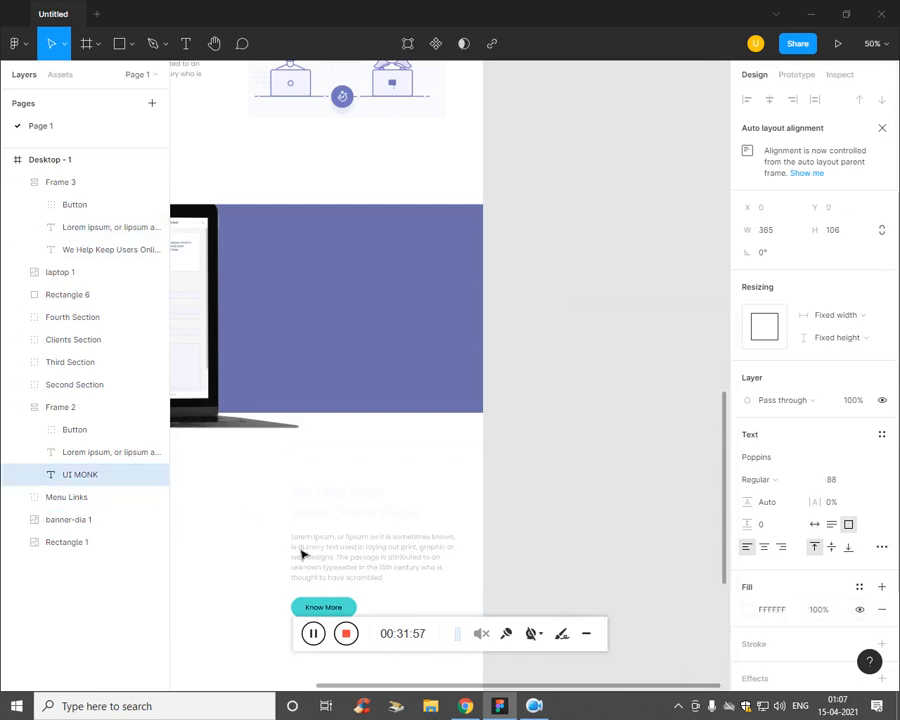
Step: Move the text block onto the purple band beside the laptop and centre it there
drag(302, 555, 338, 356)
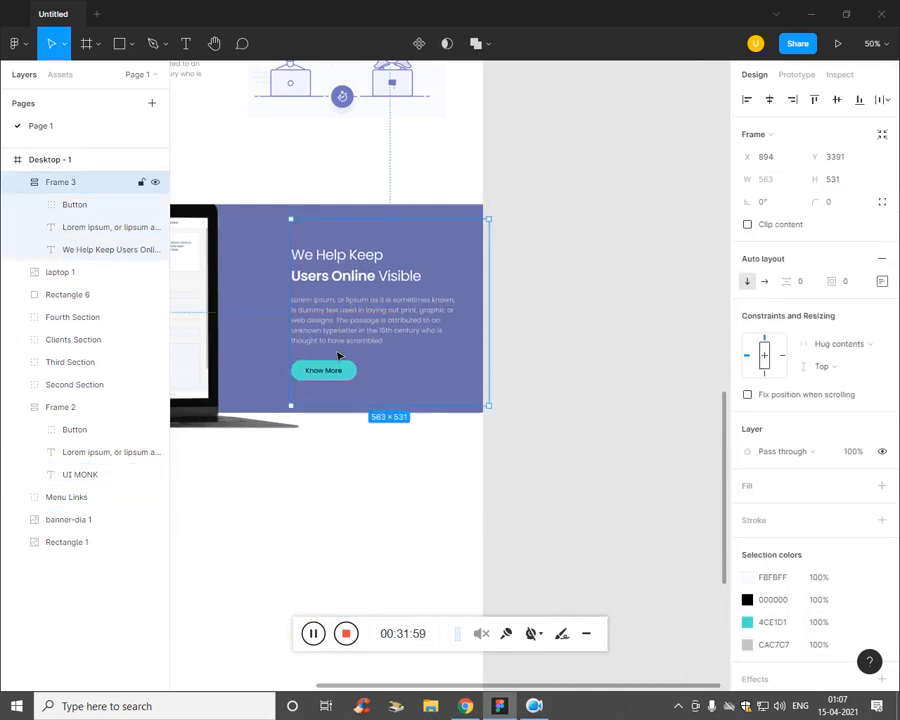
key(ctrl+minus)
click(326, 392)
key(ctrl+plus)
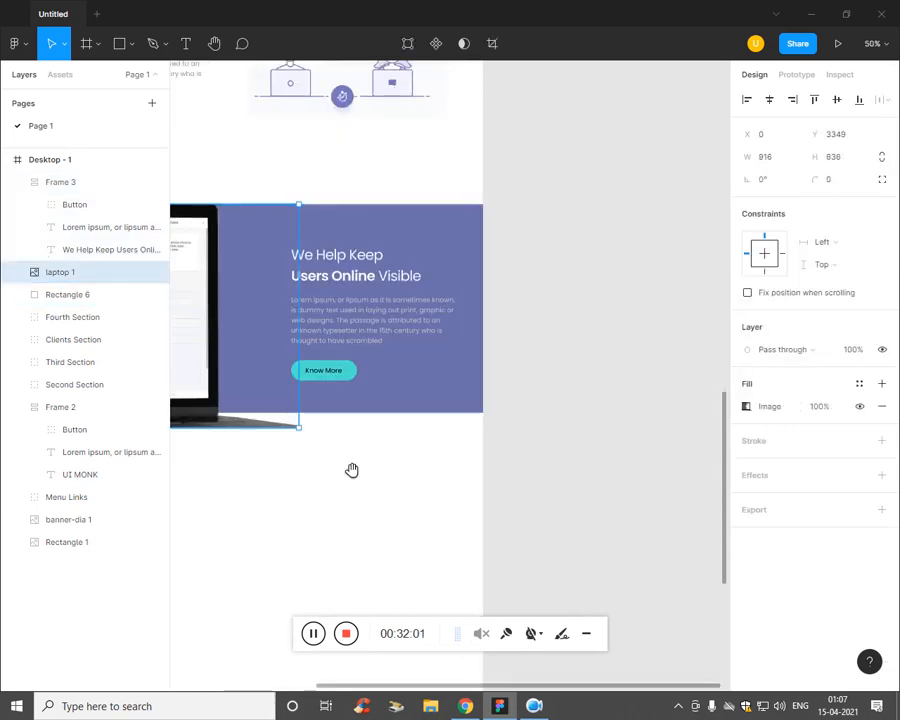
drag(352, 470, 559, 505)
key(ctrl+plus)
key(ctrl+minus)
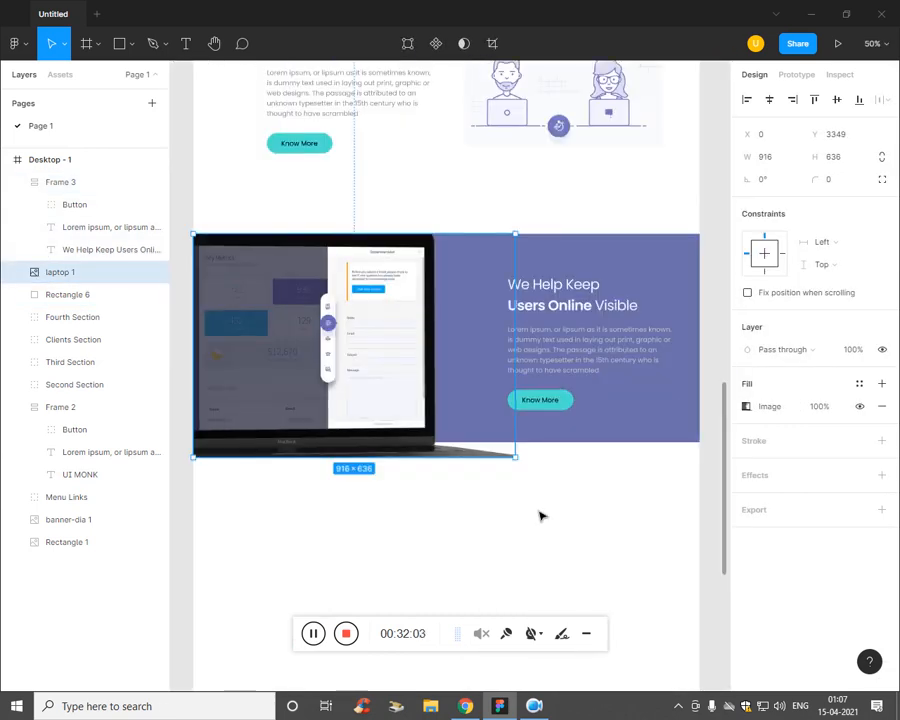
click(541, 516)
drag(589, 365, 579, 362)
key(alt+Tab)
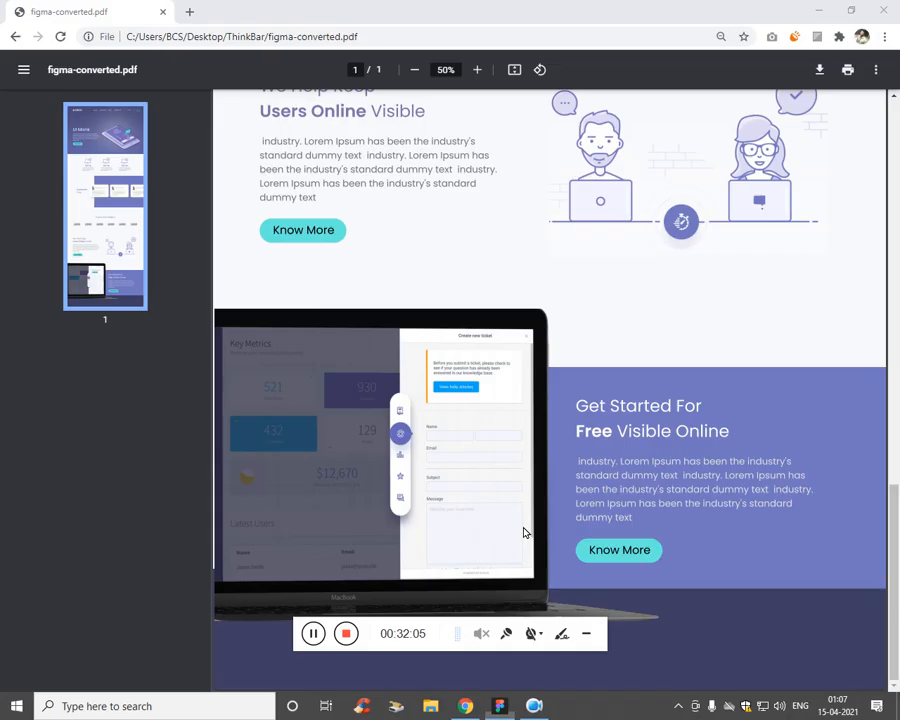
key(alt+Tab)
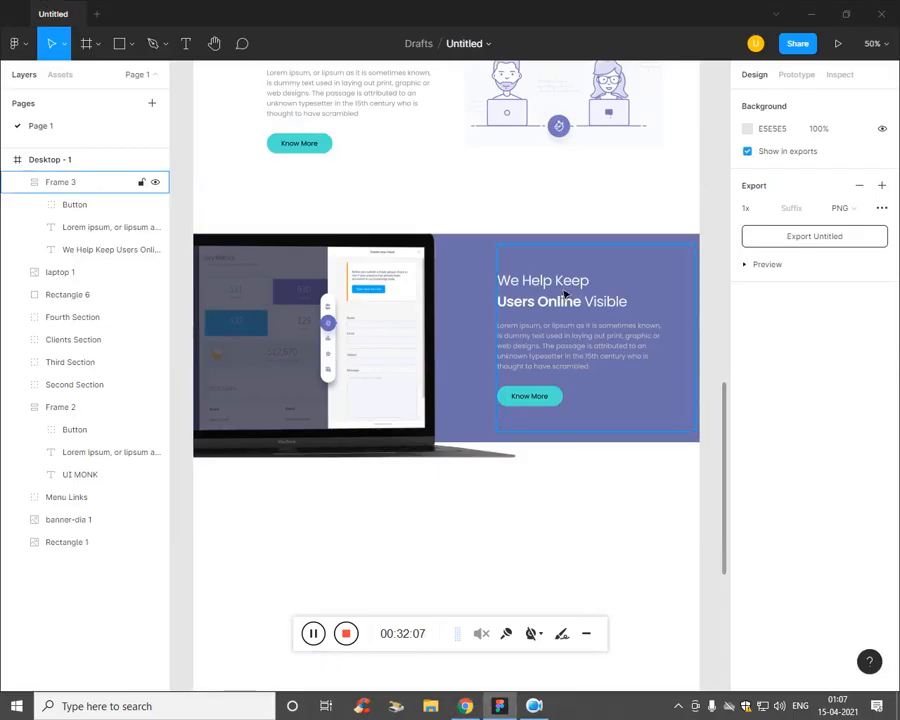
Step: Compare against the exported PDF, then bring the laptop section back into view
key(alt+Tab)
key(alt+Tab)
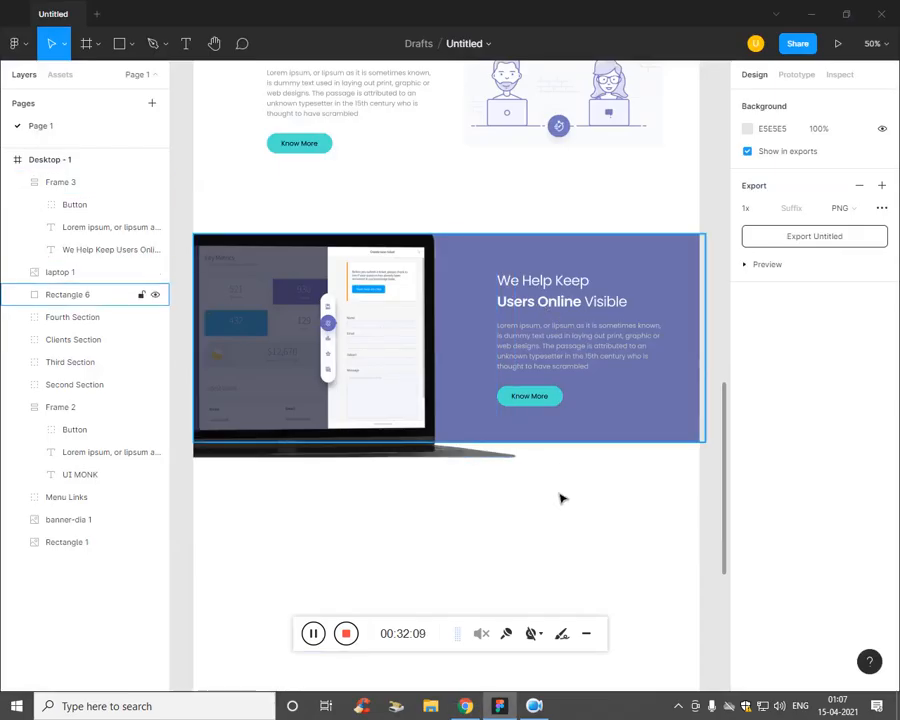
key(alt+Tab)
key(alt+Tab)
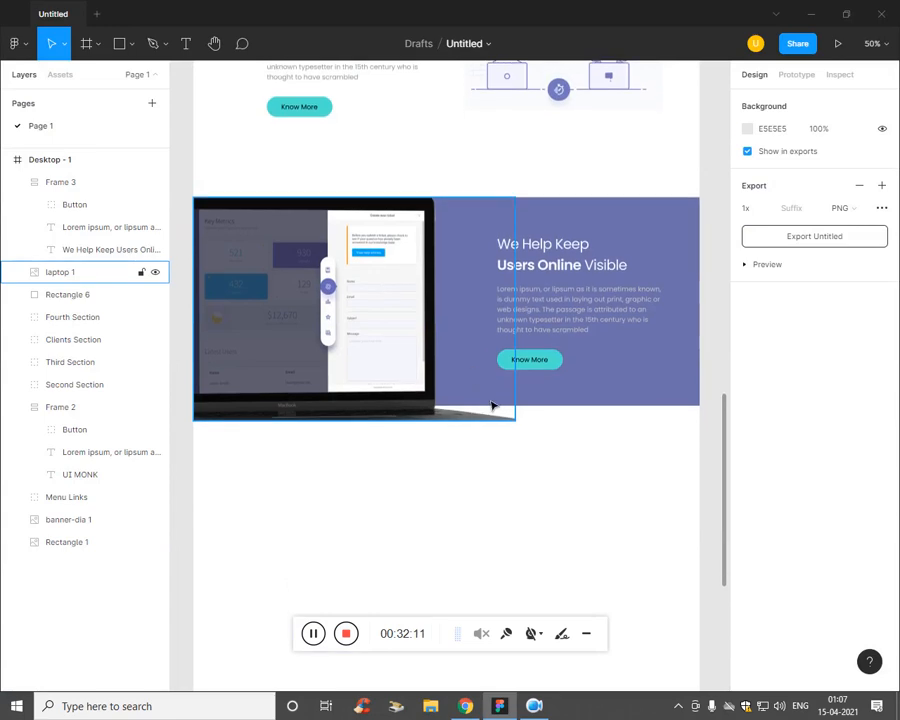
scroll(490, 402, down, 2)
key(alt+Tab)
key(alt+Tab)
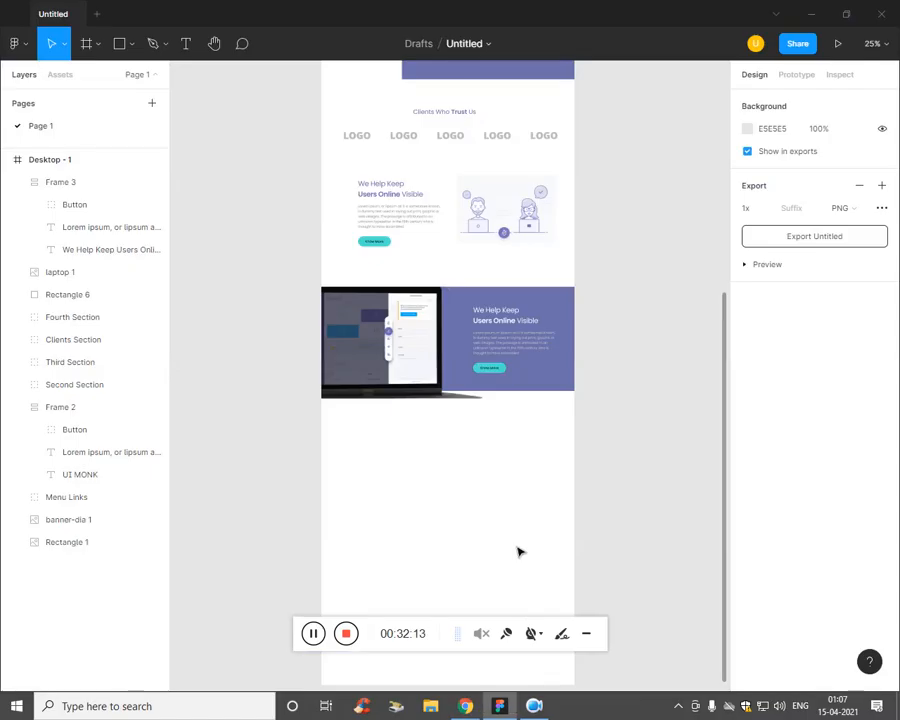
scroll(515, 546, down, 3)
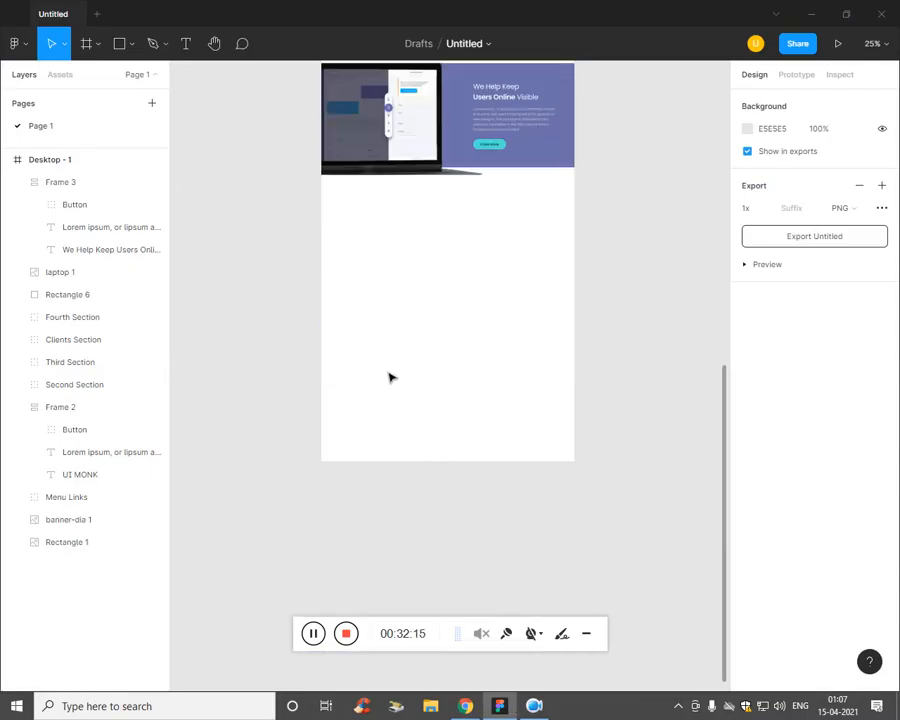
key(ctrl+plus)
drag(440, 187, 461, 333)
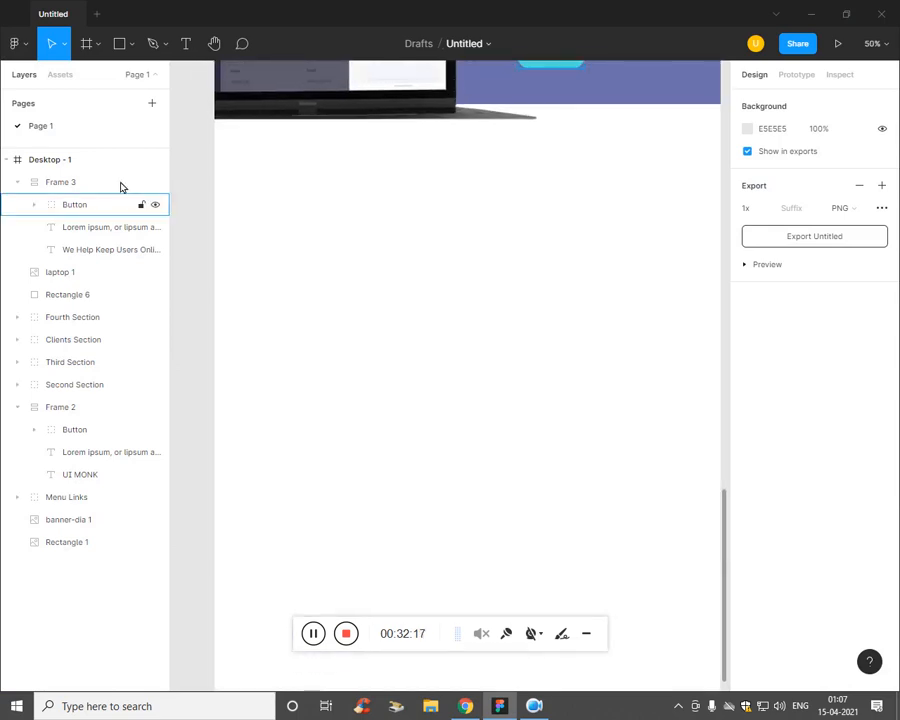
key(ctrl+minus)
drag(408, 316, 426, 392)
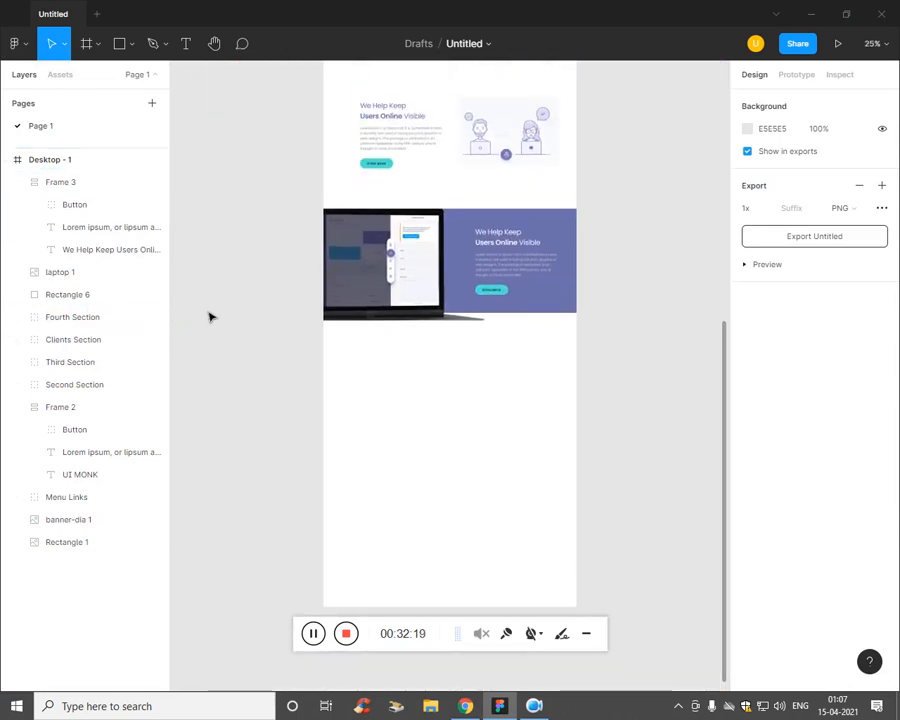
Step: Group the laptop image with the Frame 3 text block and start naming it Sixth Section
click(97, 276)
shift+click(106, 182)
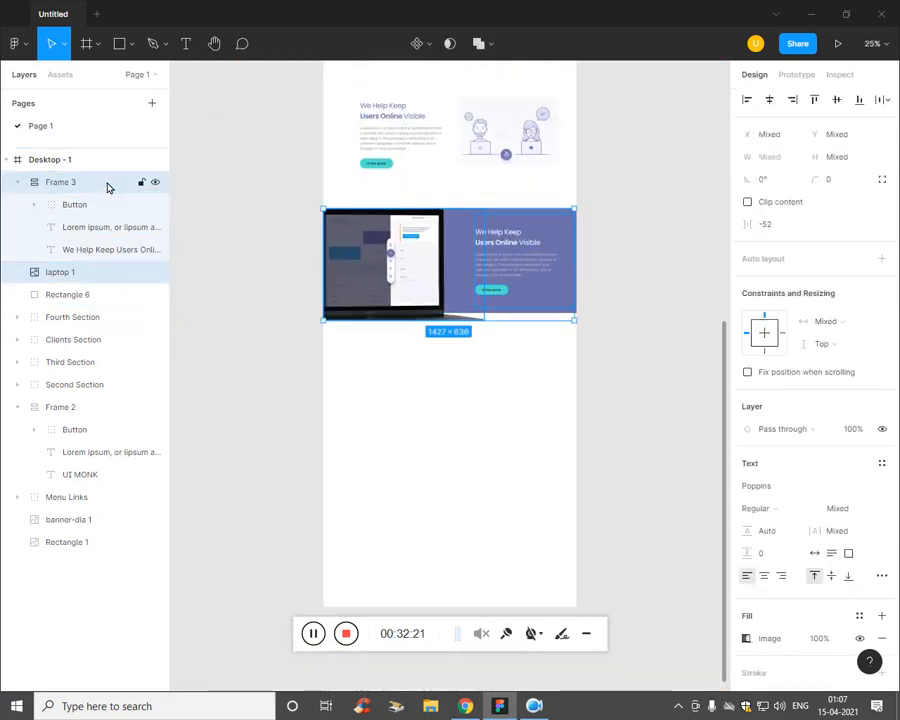
key(ctrl+g)
double_click(81, 182)
text(Sixth Section)
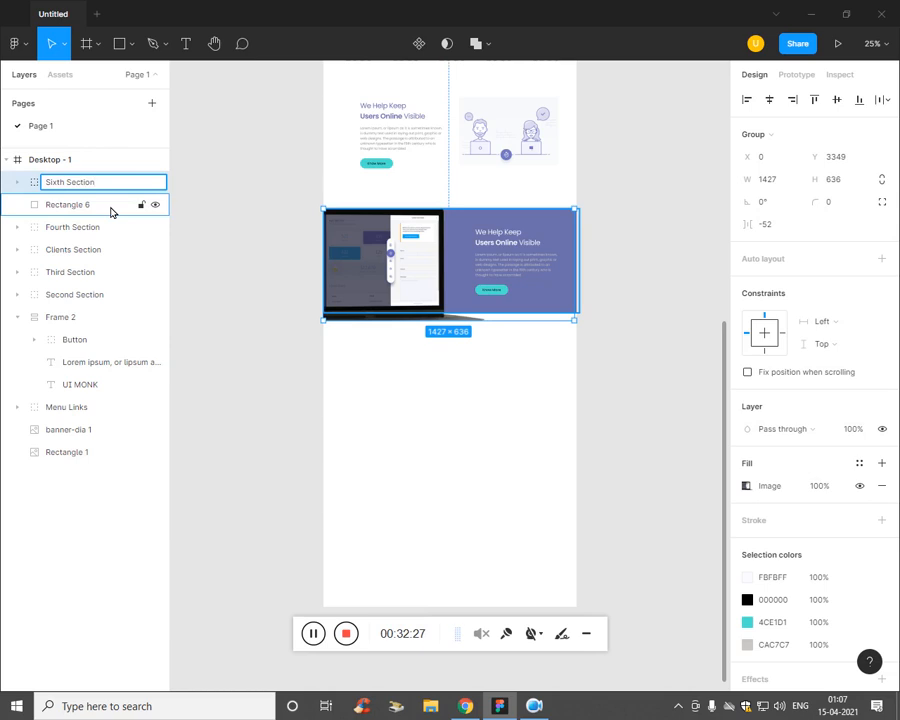
Step: Confirm the Sixth Section name and cut the purple background rectangle out of the design
key(Return)
key(Escape)
click(93, 205)
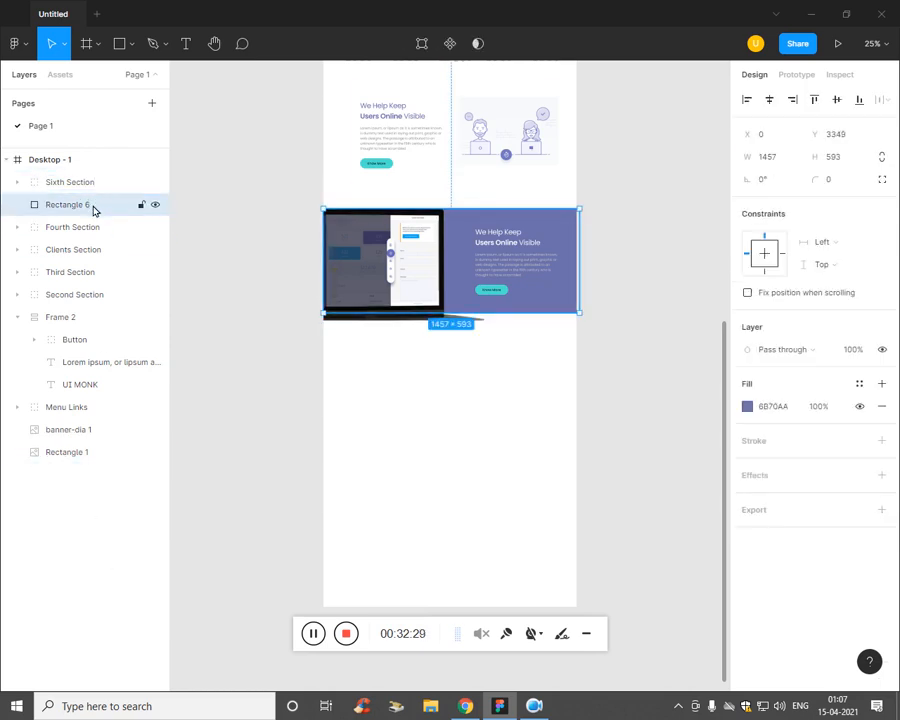
drag(80, 206, 100, 196)
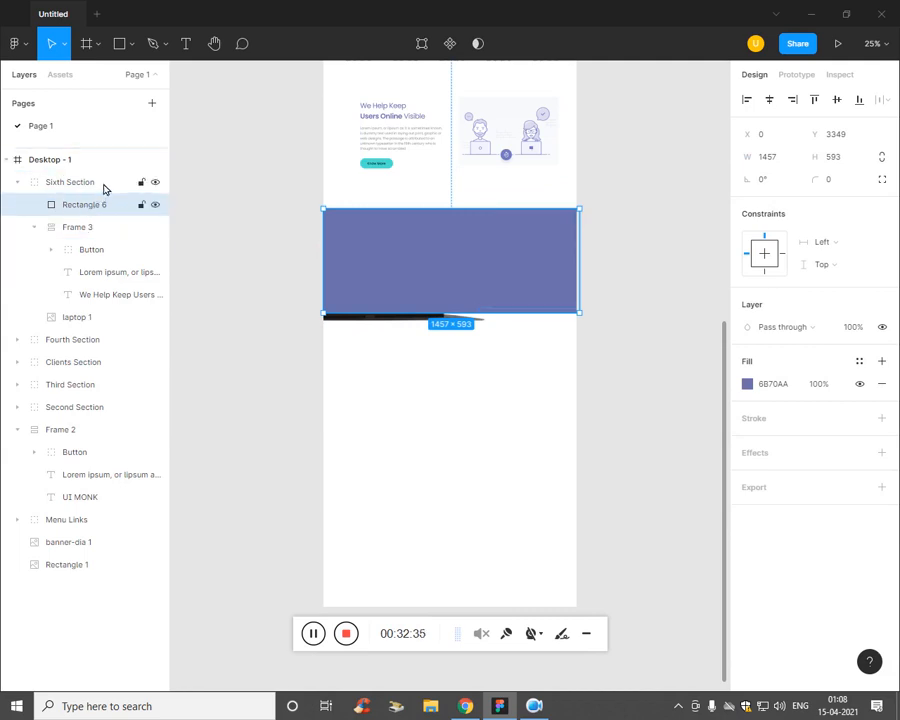
key(ctrl+x)
key(ctrl+v)
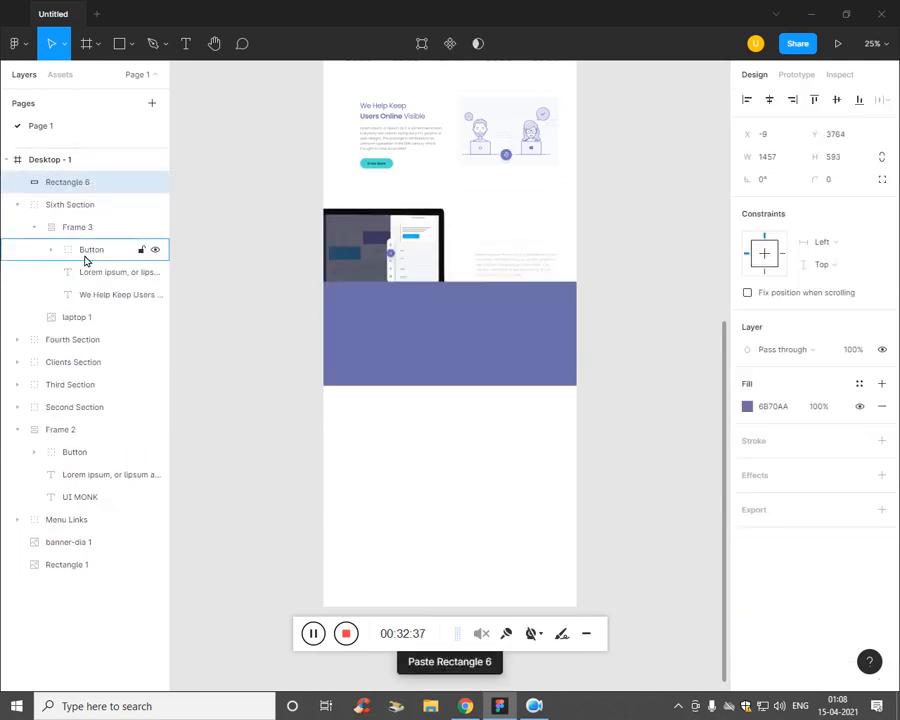
key(ctrl+z)
Step: Check the laptop, Frame 3 and Rectangle 1 layers one by one
click(84, 542)
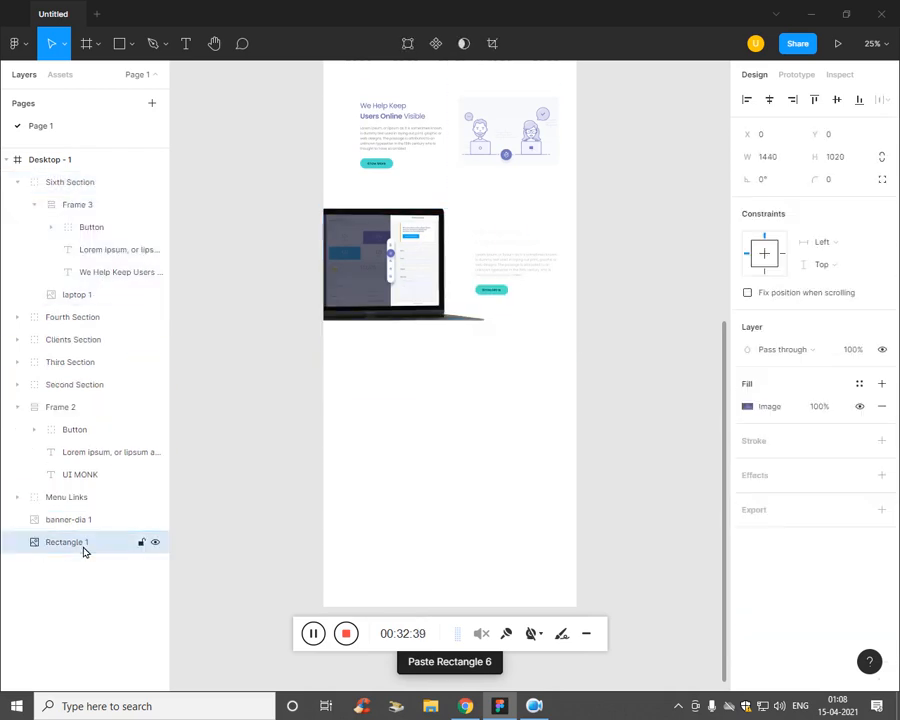
click(84, 294)
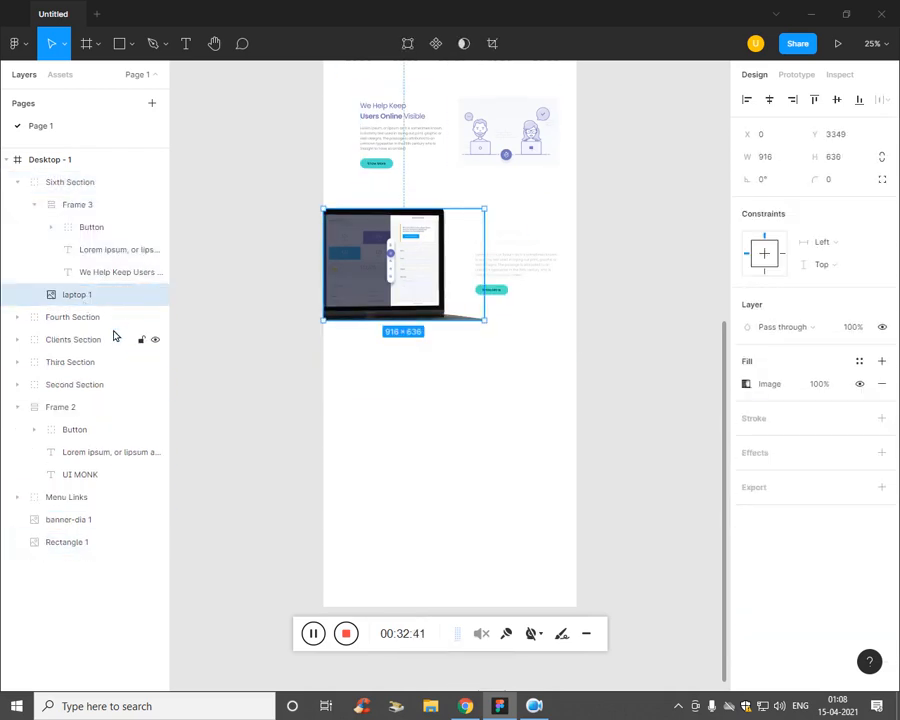
click(112, 543)
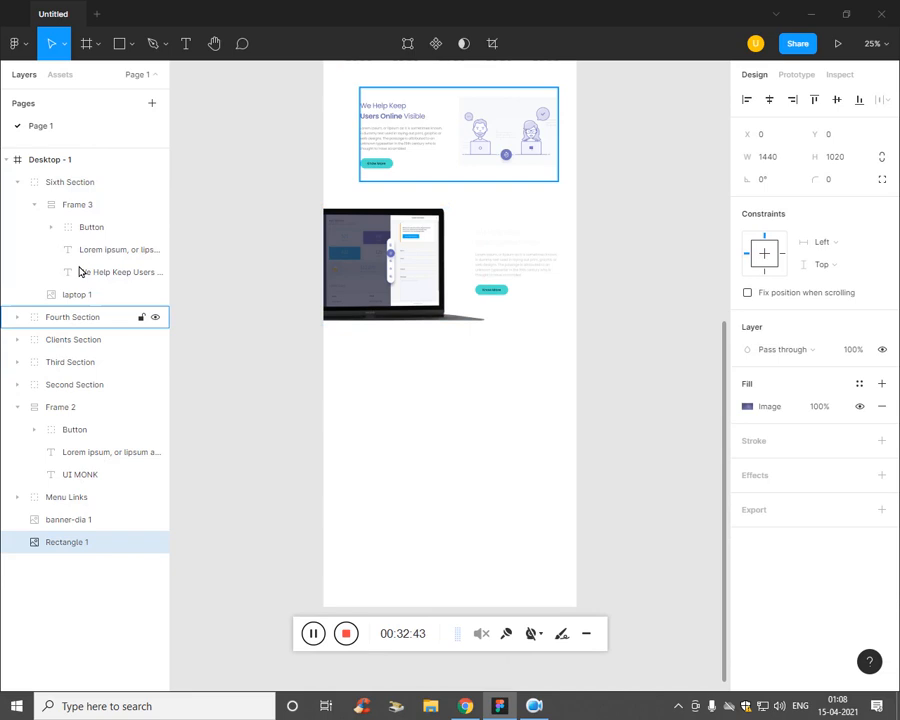
click(74, 204)
click(281, 530)
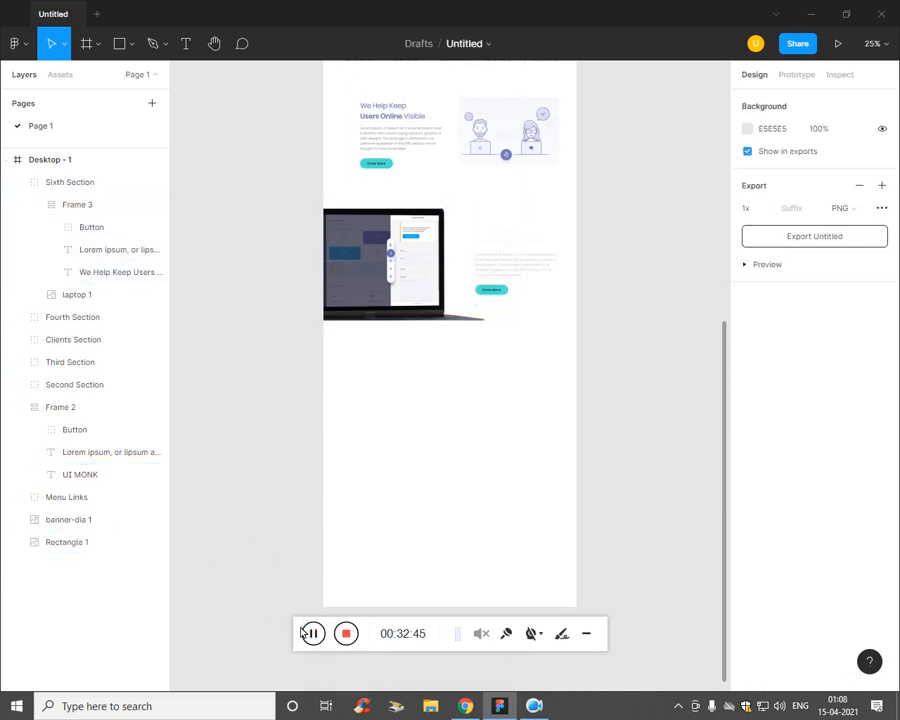
click(98, 296)
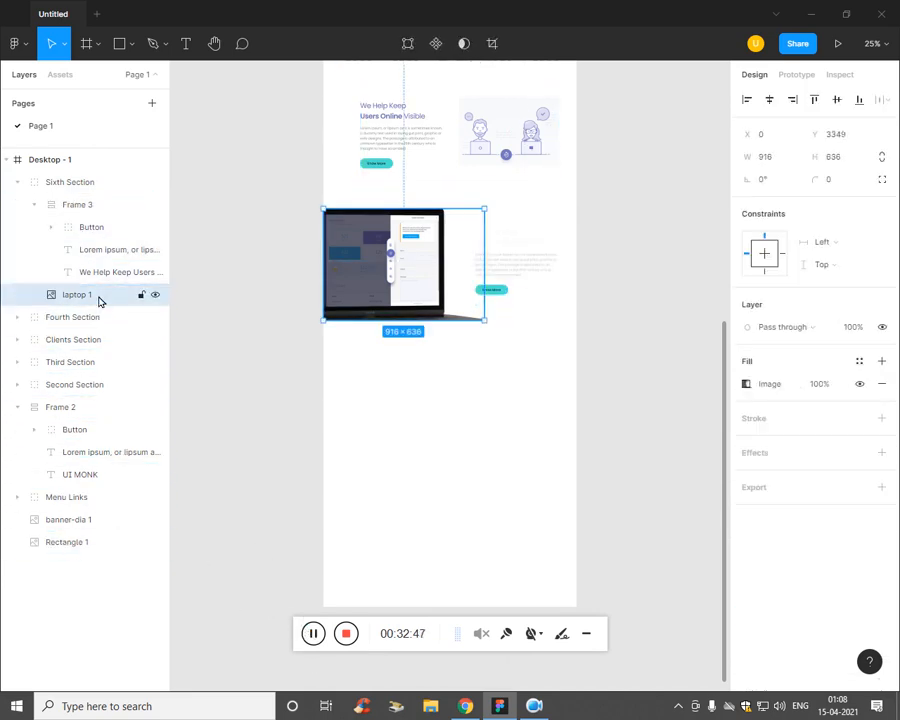
click(86, 206)
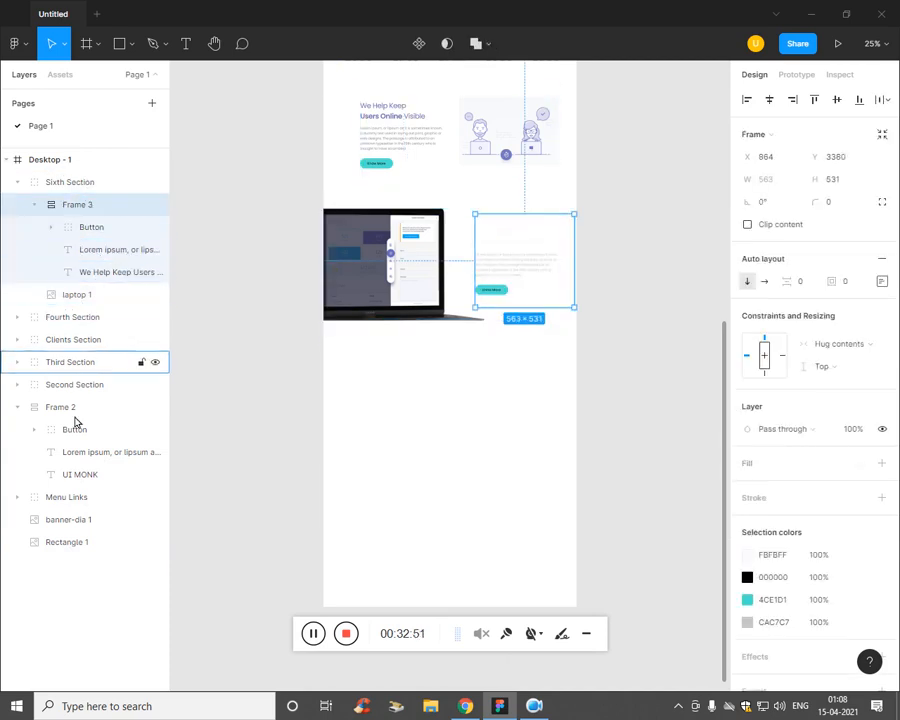
Step: Try moving Rectangle 1 into Sixth Section, undo it, and select the Sixth Section group
click(72, 545)
drag(72, 547, 84, 206)
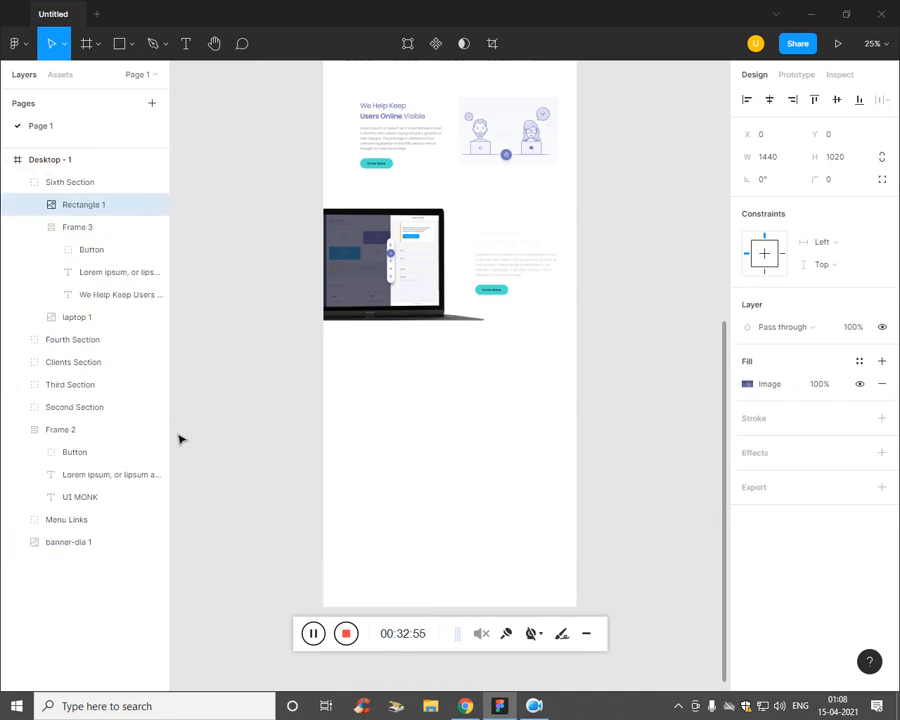
key(ctrl+z)
click(96, 606)
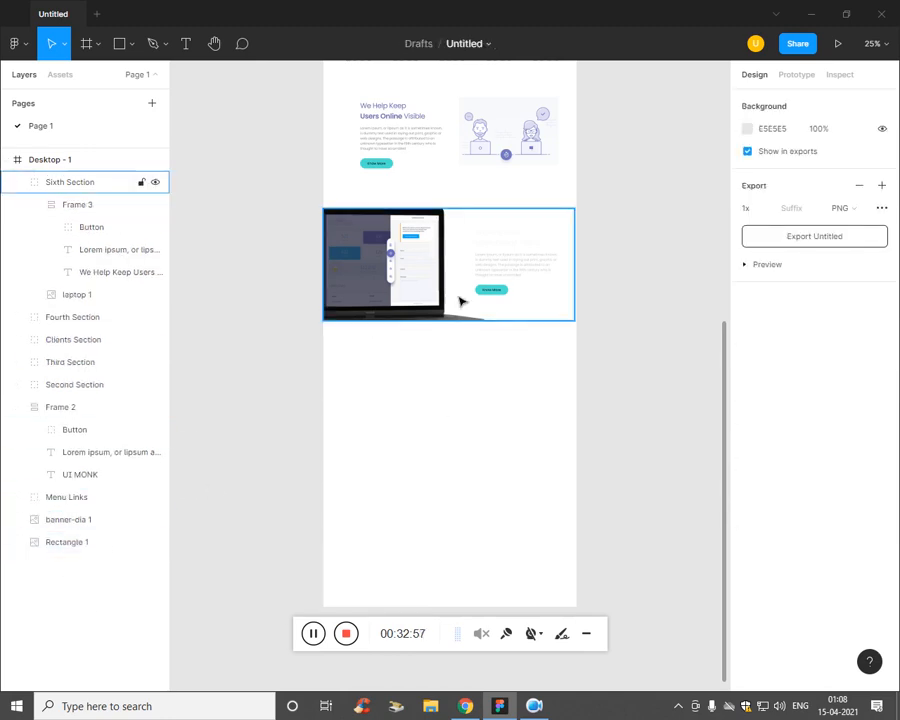
click(85, 182)
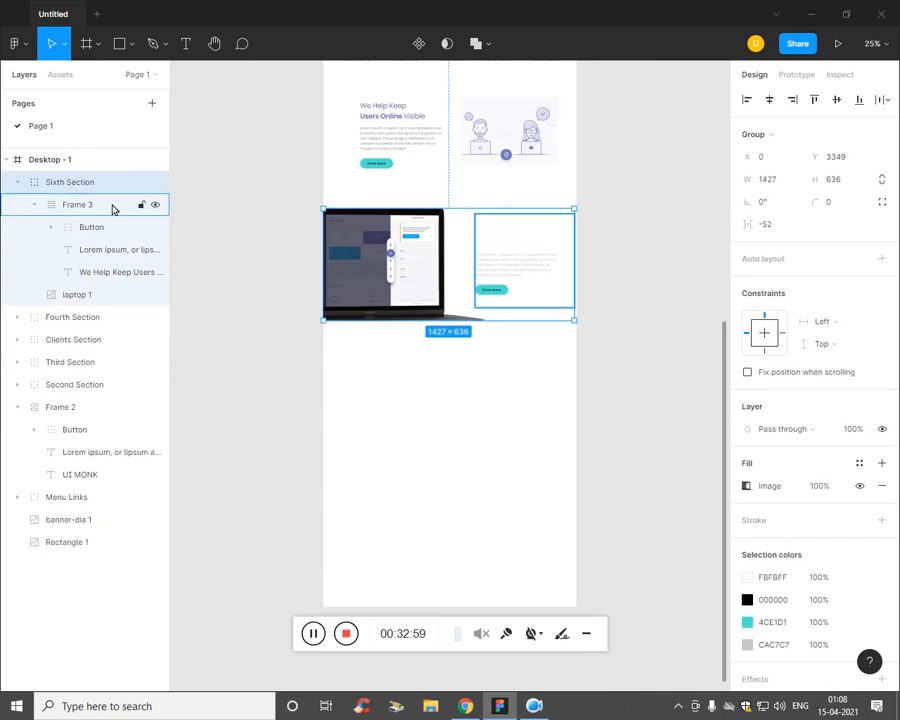
click(131, 43)
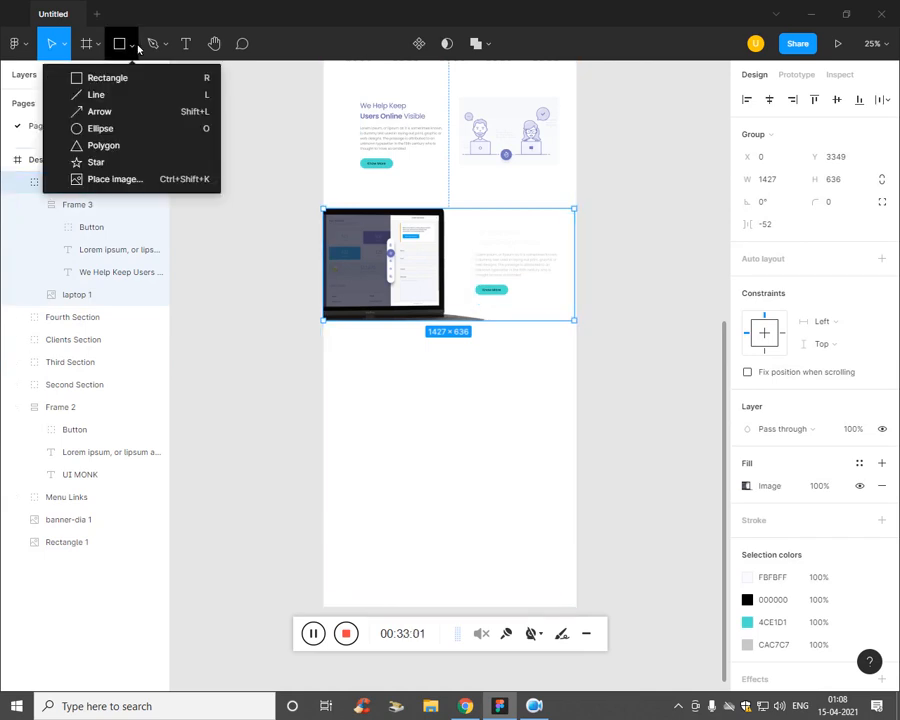
Step: Draw a new rectangle and fill it with the document purple 777AB1
click(134, 76)
mouse_move(323, 388)
mouse_down()
mouse_move(436, 466)
mouse_move(582, 488)
mouse_up()
click(747, 406)
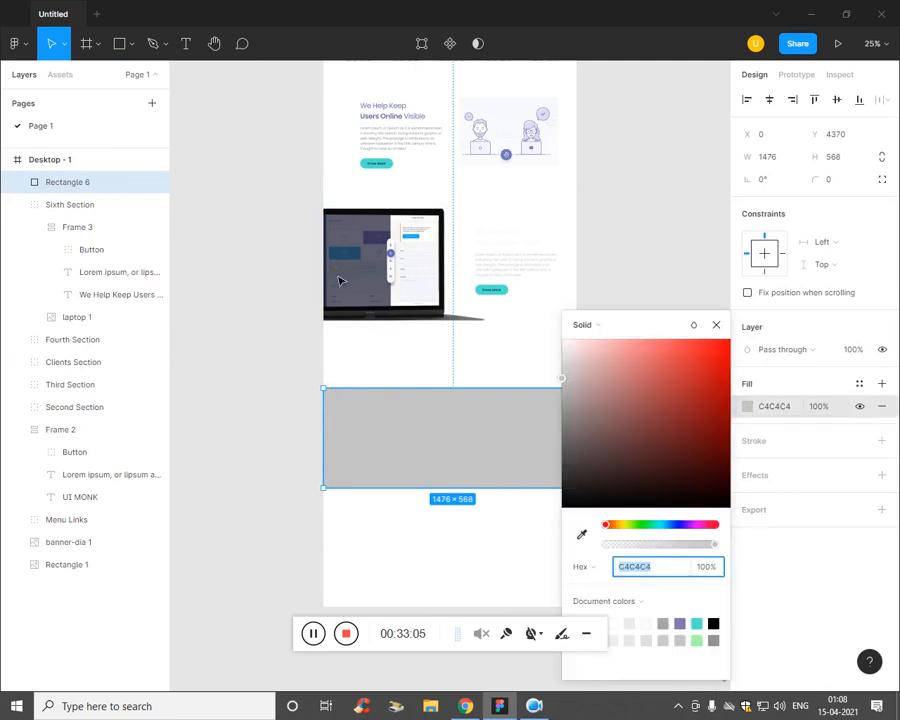
scroll(450, 300, up, 5)
scroll(464, 476, down, 3)
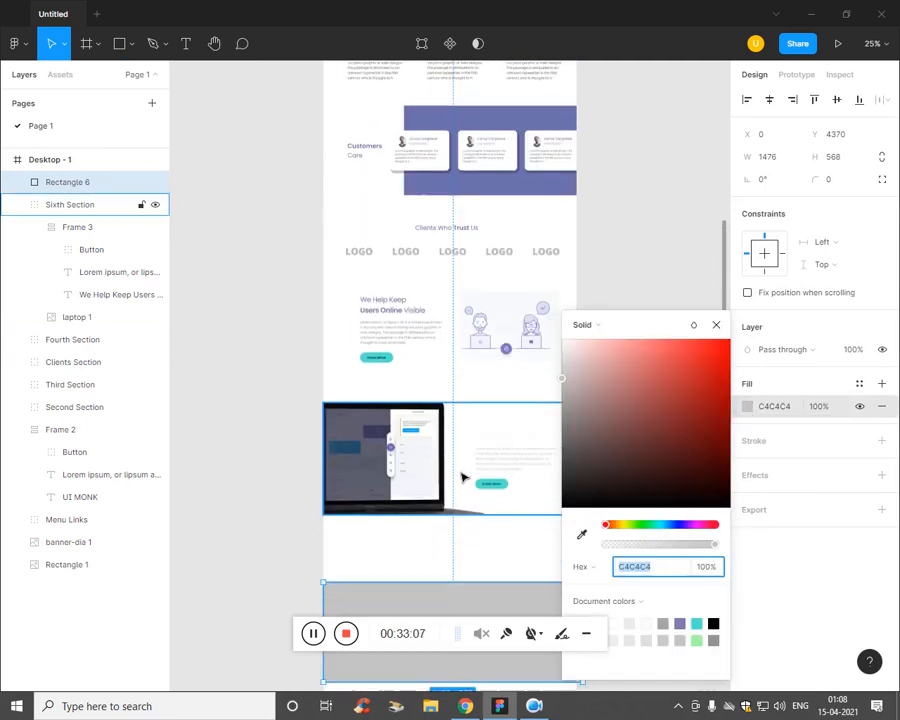
click(679, 625)
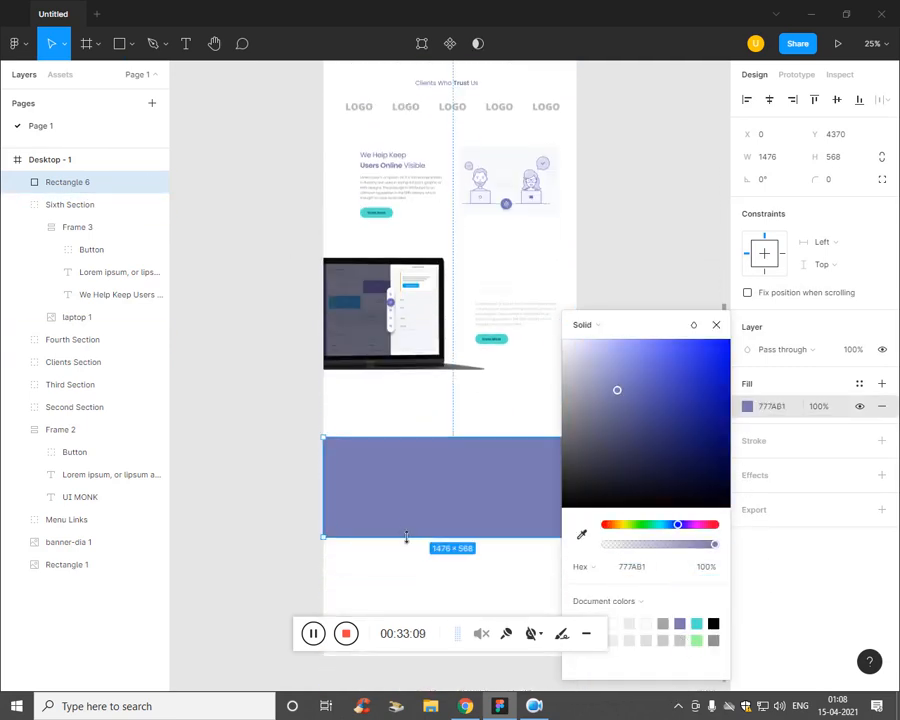
Step: Move the purple rectangle up and layer it behind the laptop and text
drag(443, 516, 440, 356)
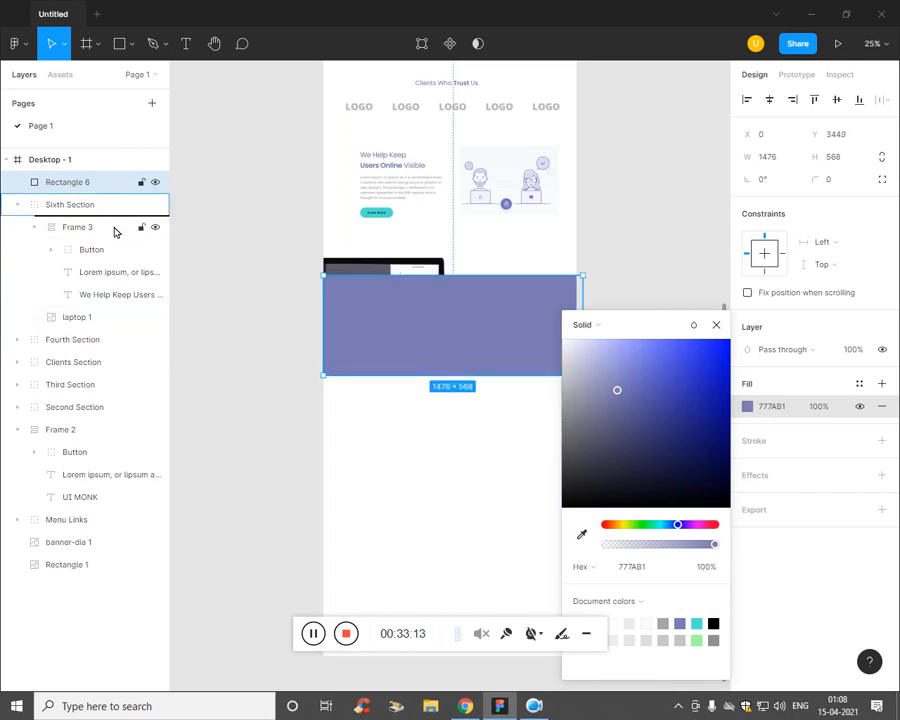
drag(114, 232, 108, 333)
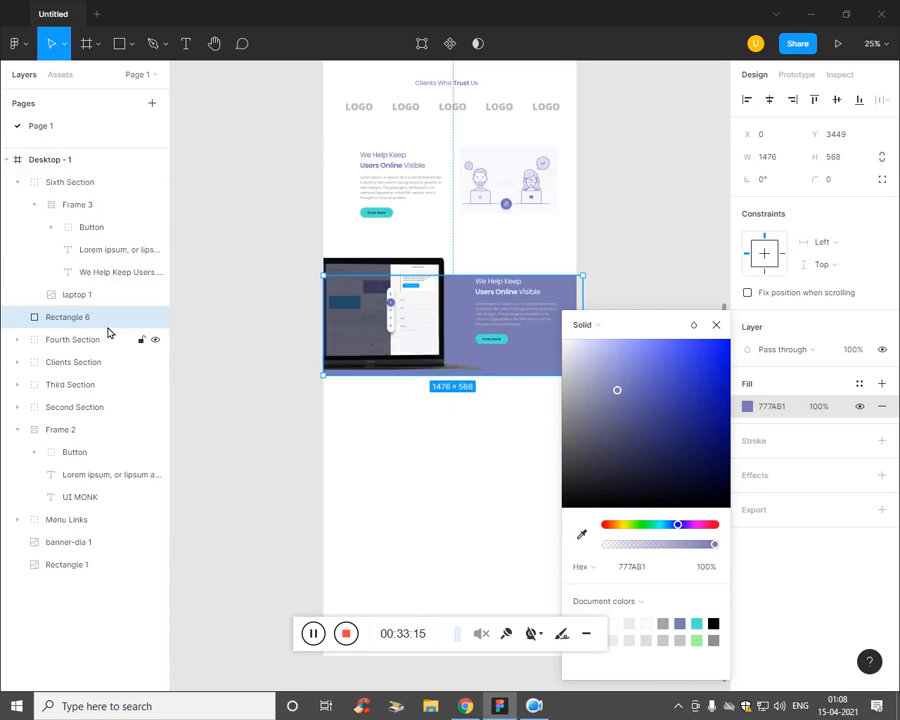
key(ctrl+plus)
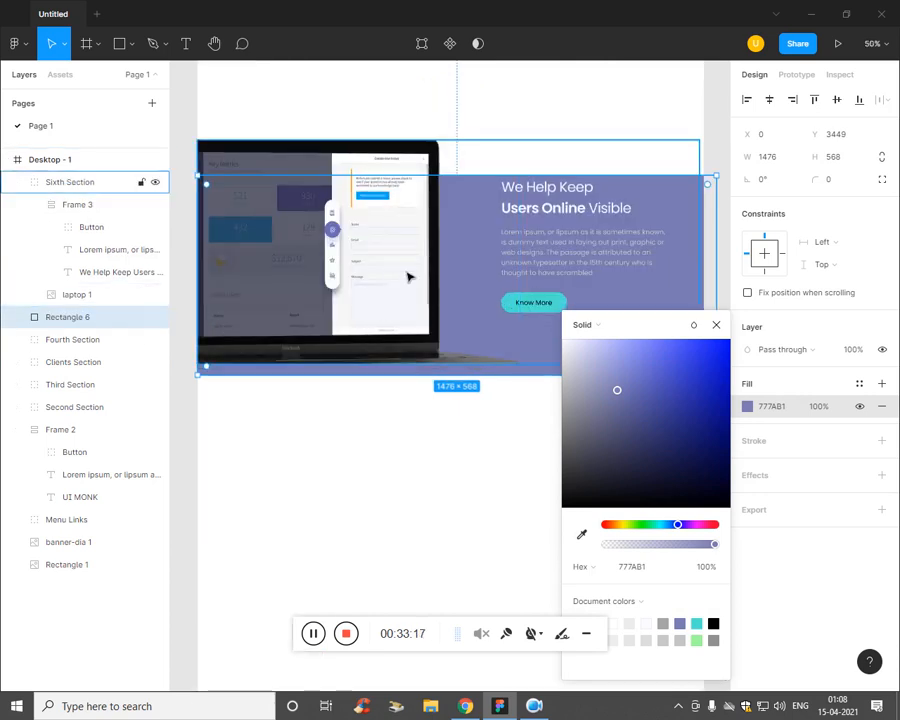
drag(451, 297, 481, 262)
key(ctrl+minus)
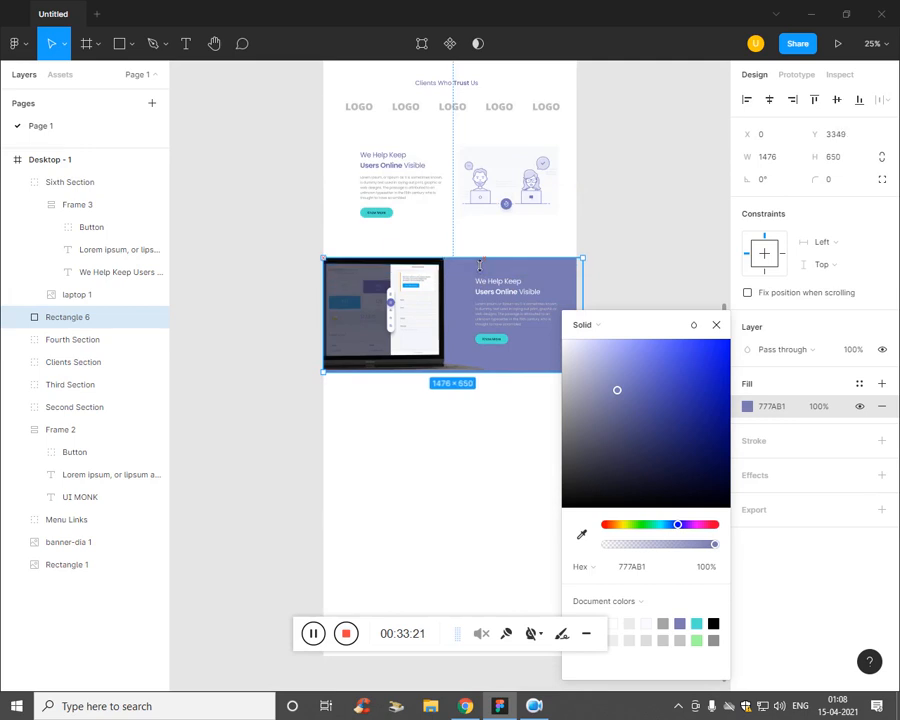
click(518, 362)
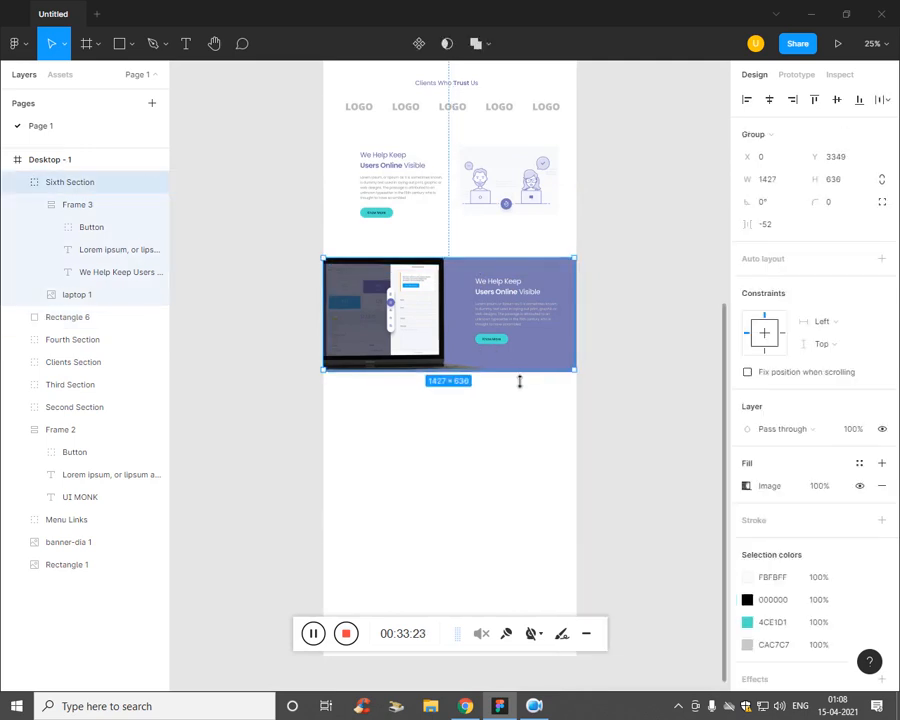
Step: Shorten the purple rectangle from the bottom to about 589 high
click(90, 205)
click(90, 317)
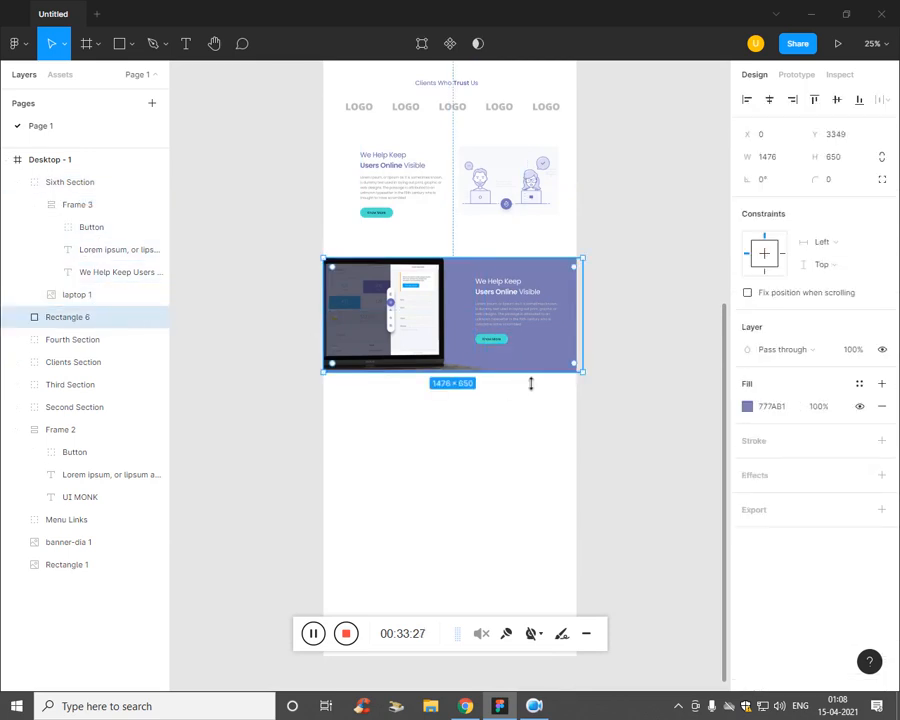
drag(531, 384, 540, 372)
key(ctrl+plus)
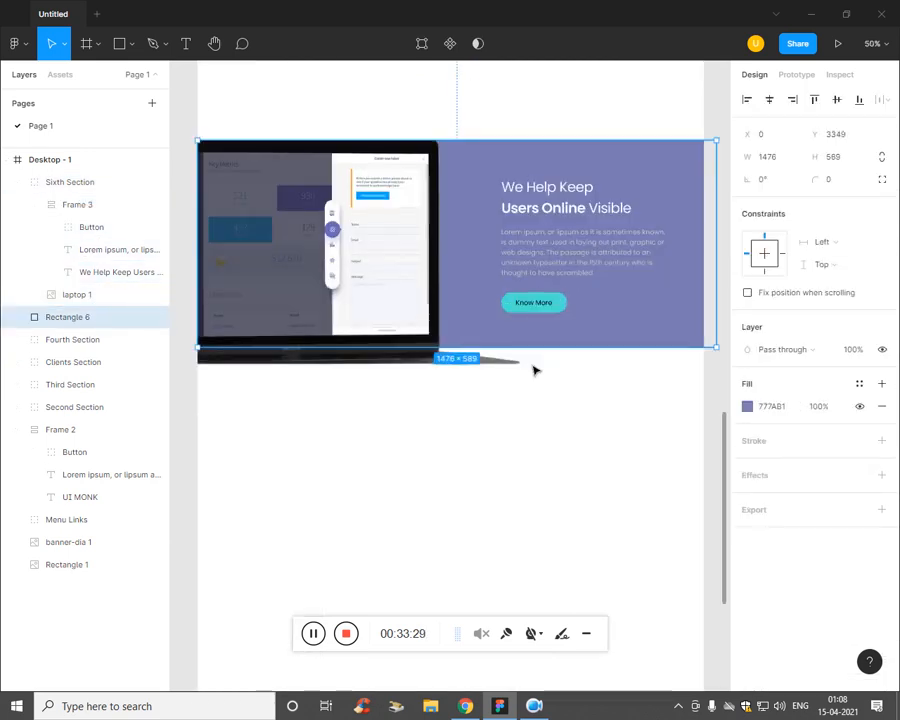
click(409, 556)
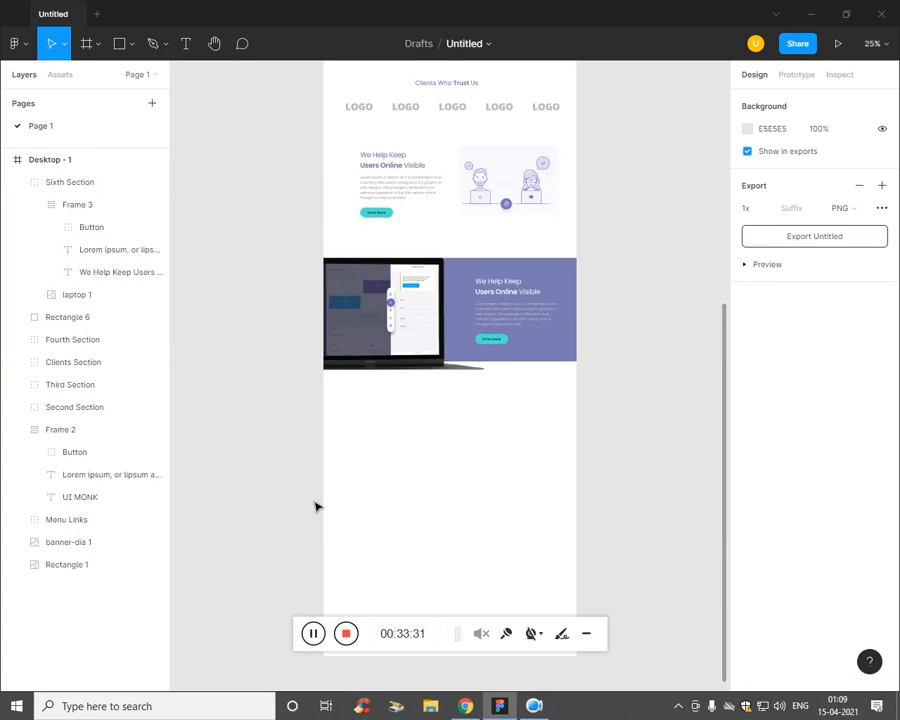
Step: Collapse the Sixth Section and Frame 2 layers and draw a wide rectangle below the purple band
key(ctrl+plus)
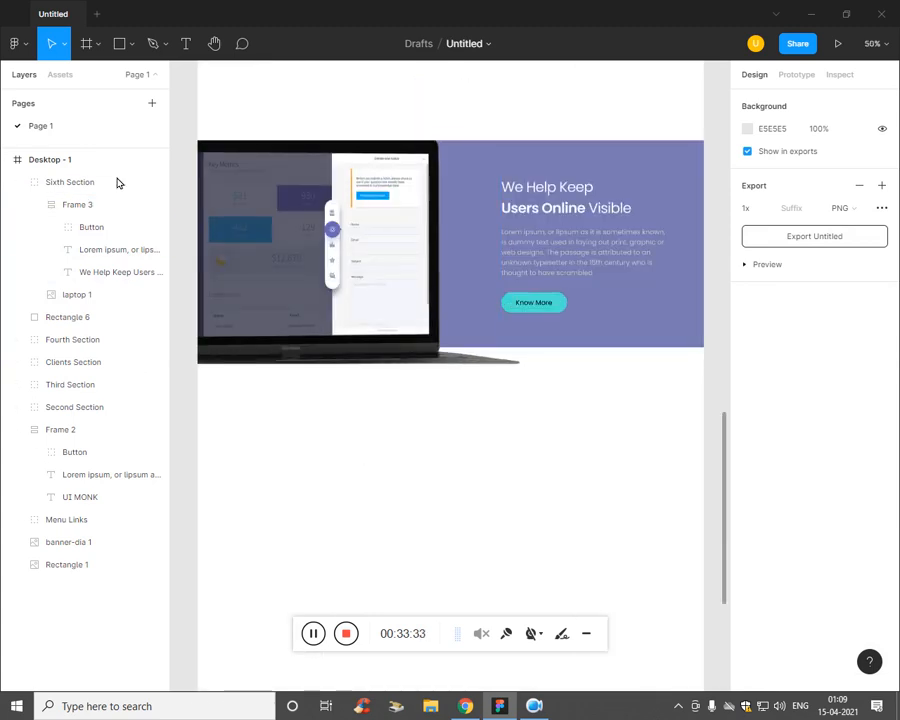
click(18, 183)
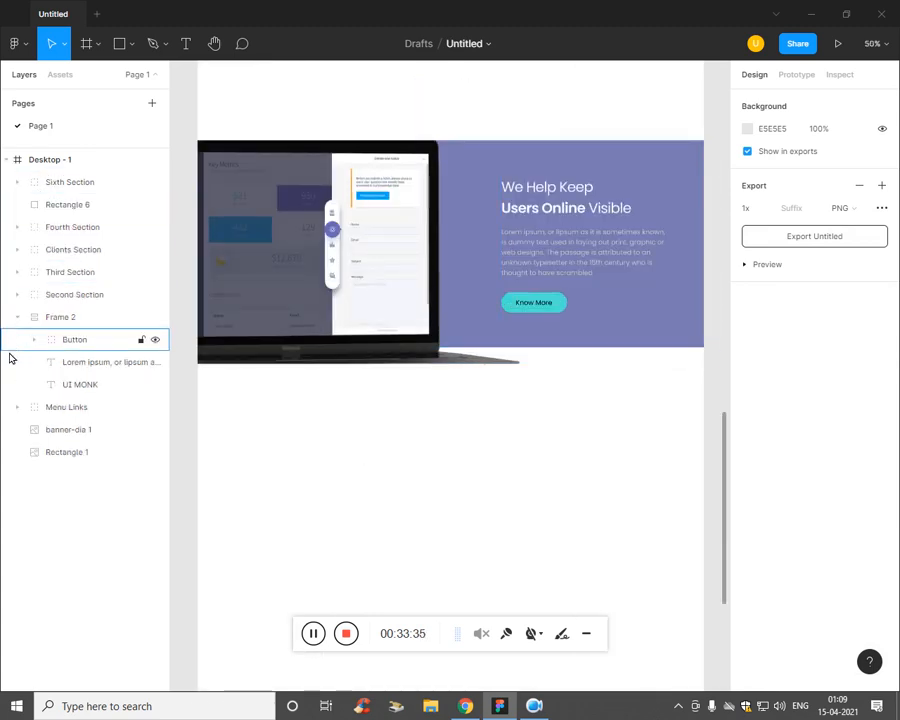
click(16, 317)
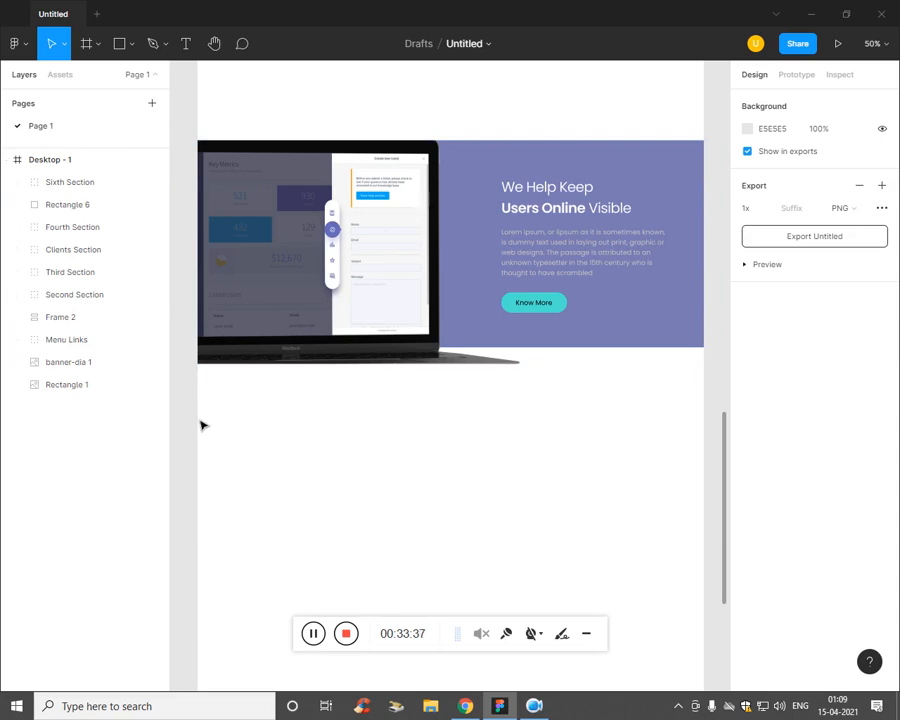
click(164, 44)
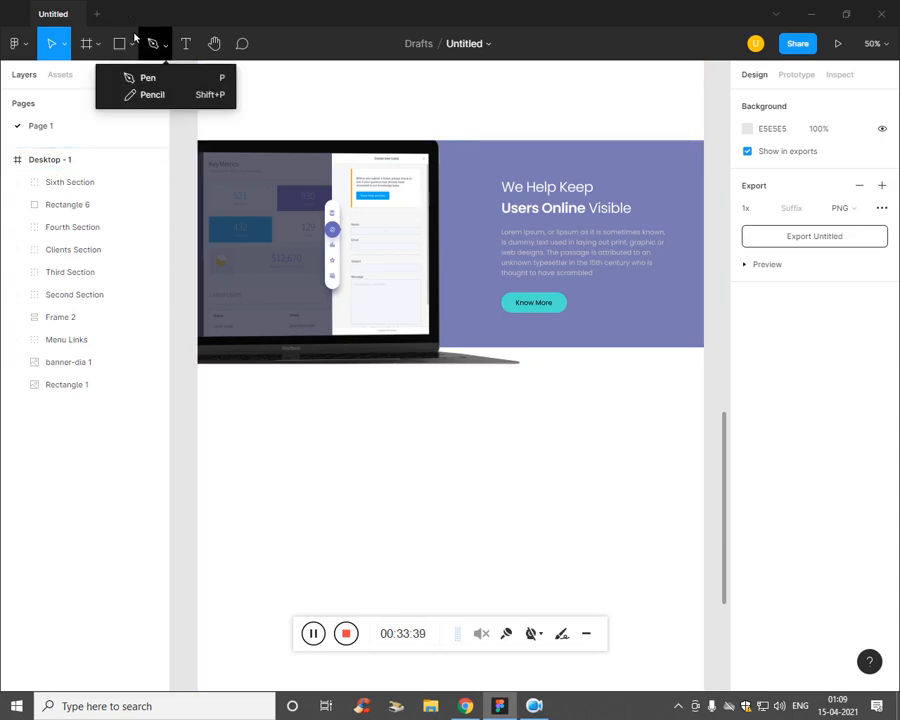
click(133, 43)
click(131, 46)
click(129, 51)
click(118, 79)
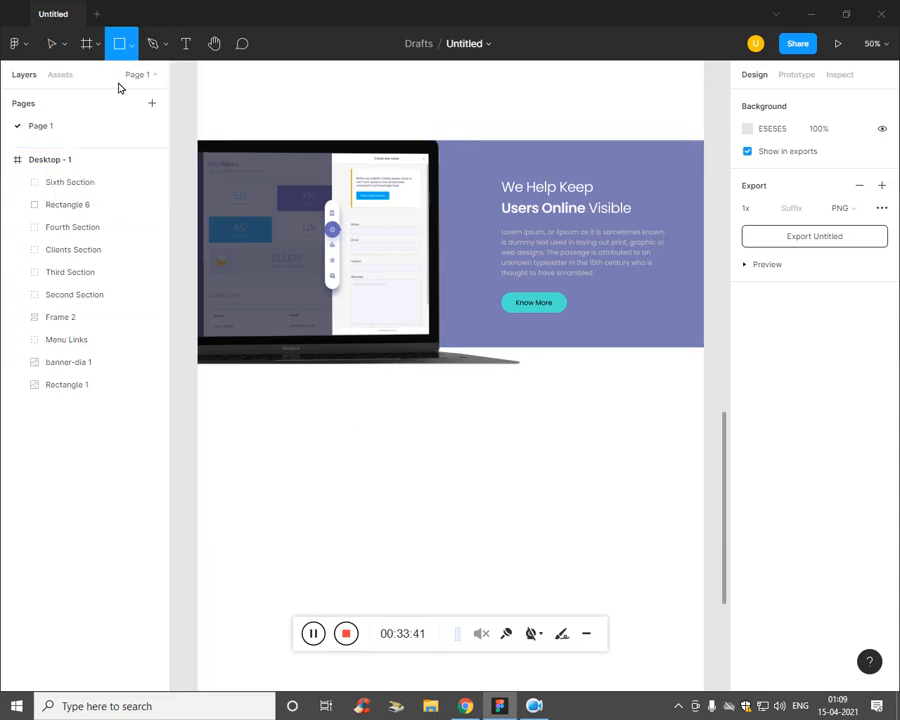
drag(197, 419, 594, 512)
Step: Fill the new rectangle with the dark colour #414360
drag(320, 549, 488, 545)
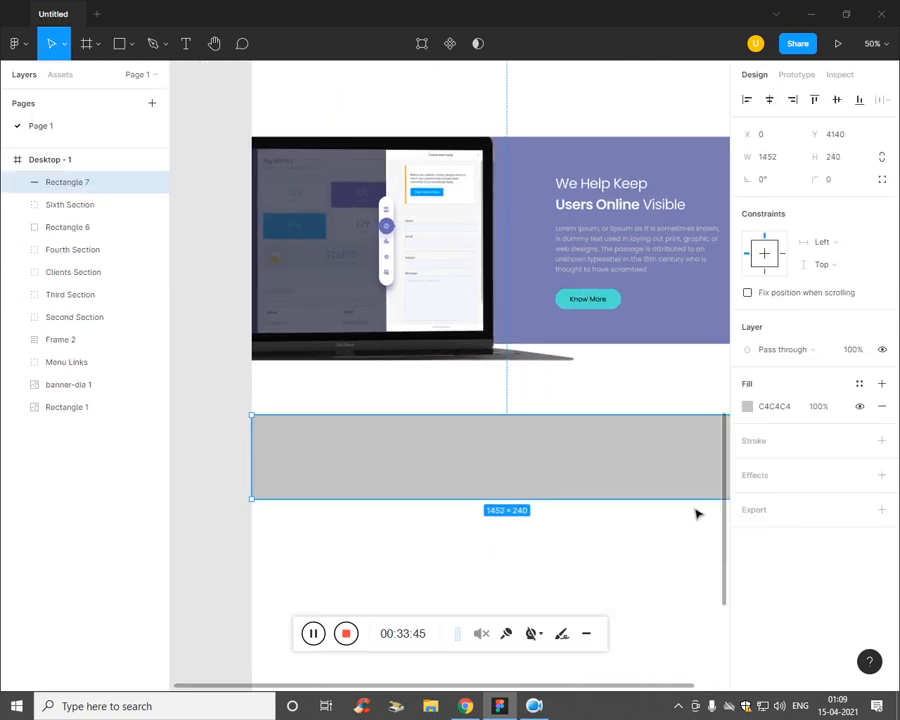
click(748, 408)
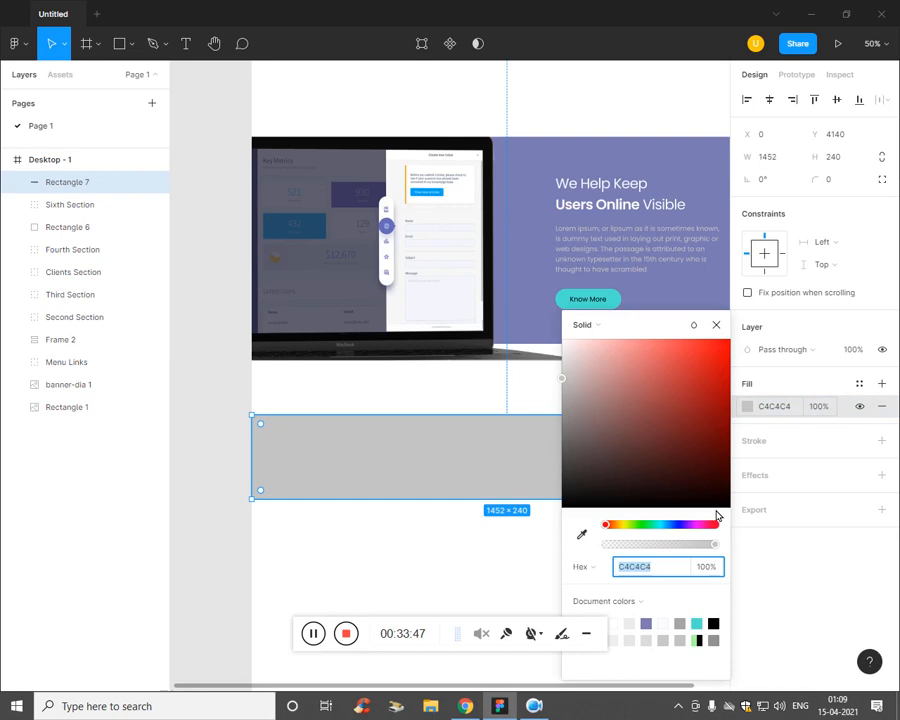
click(646, 623)
drag(660, 400, 616, 443)
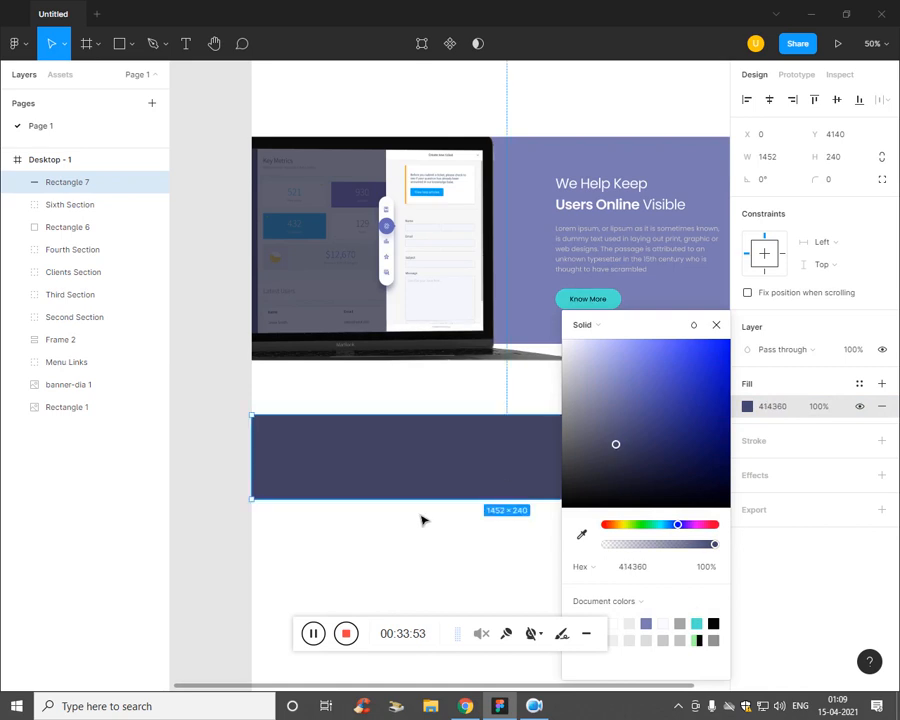
click(424, 518)
Step: Make the dark strip 286 high, snap it under the purple band, and layer it below Sixth Section
click(507, 506)
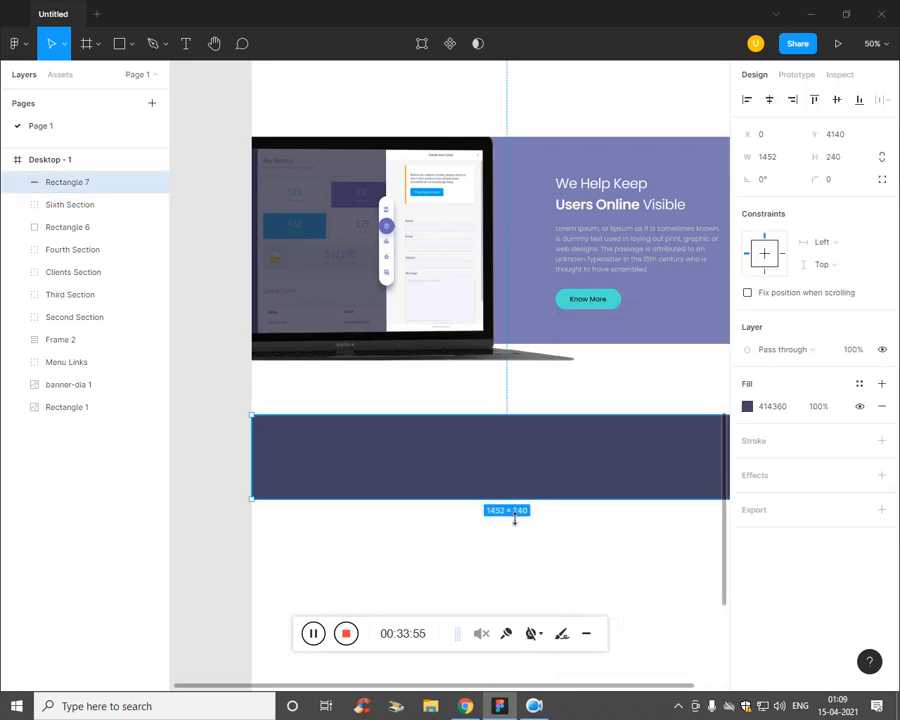
drag(515, 519, 526, 526)
drag(535, 457, 532, 392)
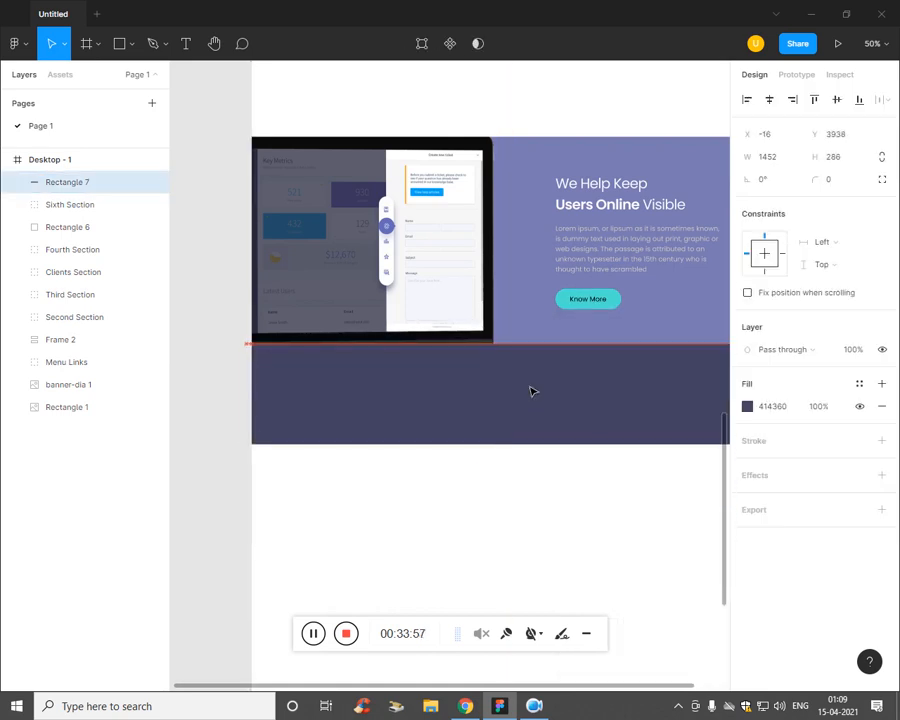
drag(76, 187, 76, 215)
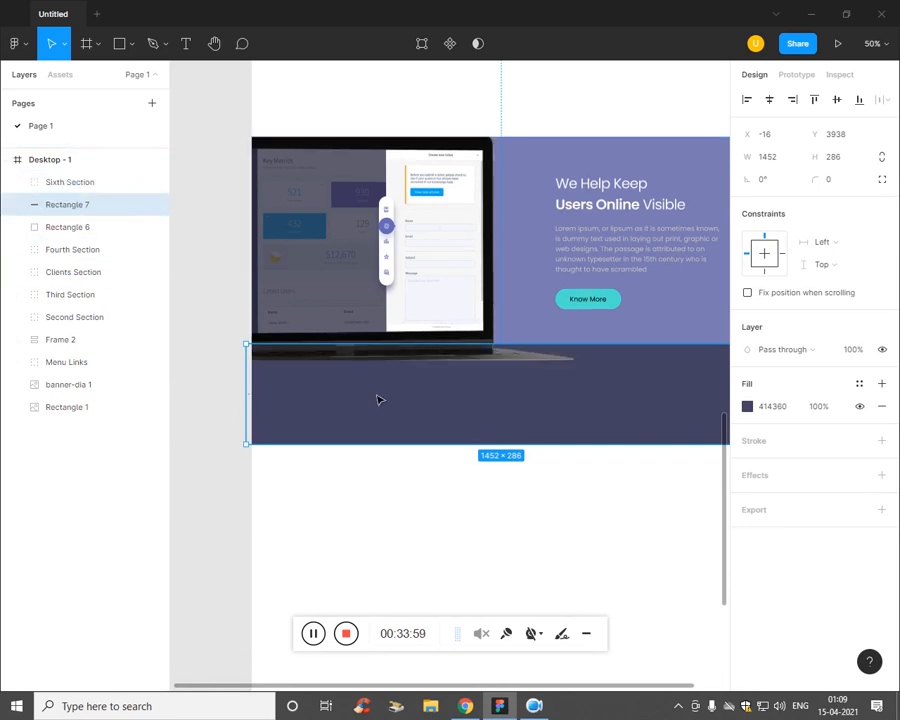
click(565, 540)
Step: Lengthen the Desktop - 1 frame to 1440×4224 so it ends at the footer
key(ctrl+minus)
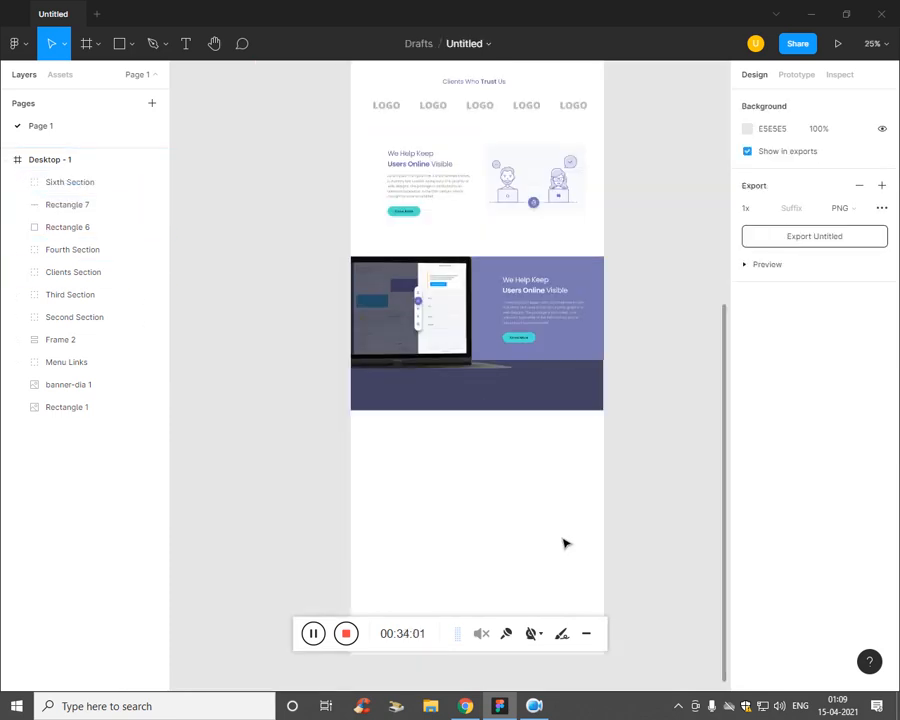
click(66, 164)
scroll(530, 503, down, 2)
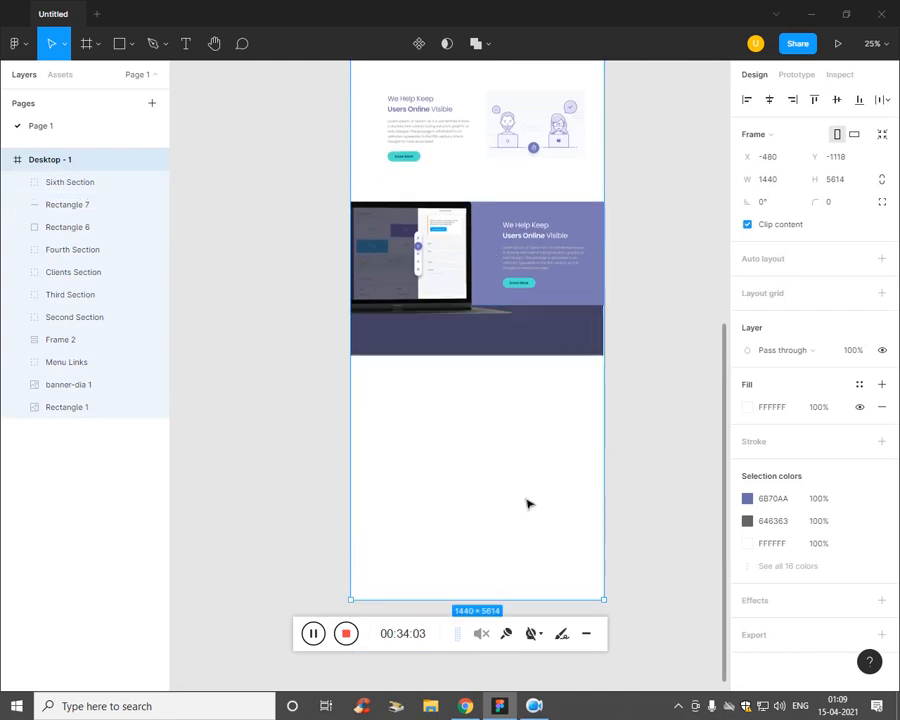
drag(517, 612, 520, 364)
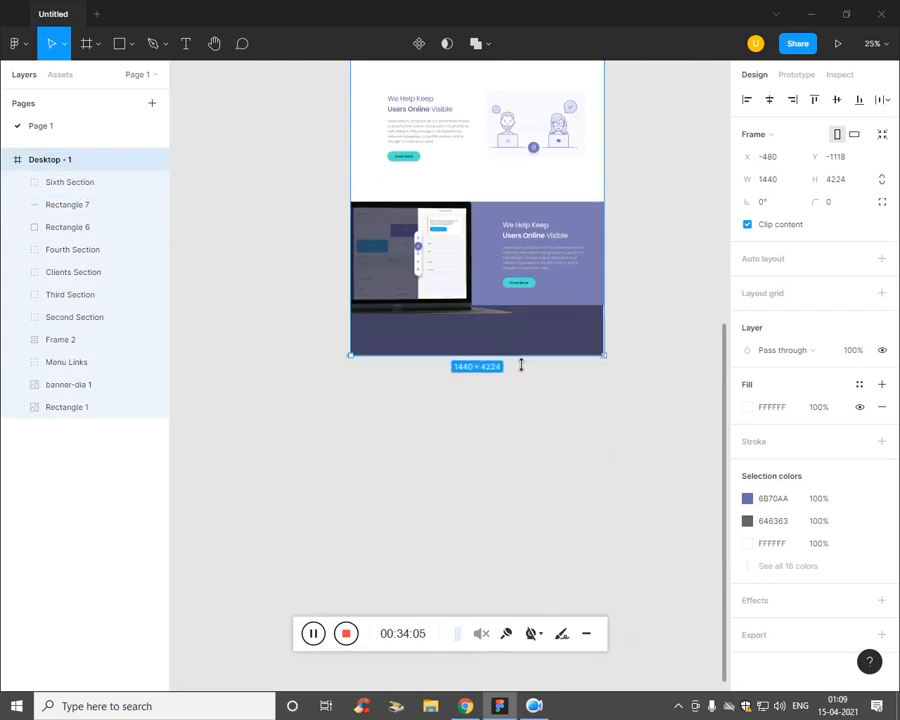
scroll(552, 425, up, 2)
scroll(546, 422, up, 10)
key(ctrl+minus)
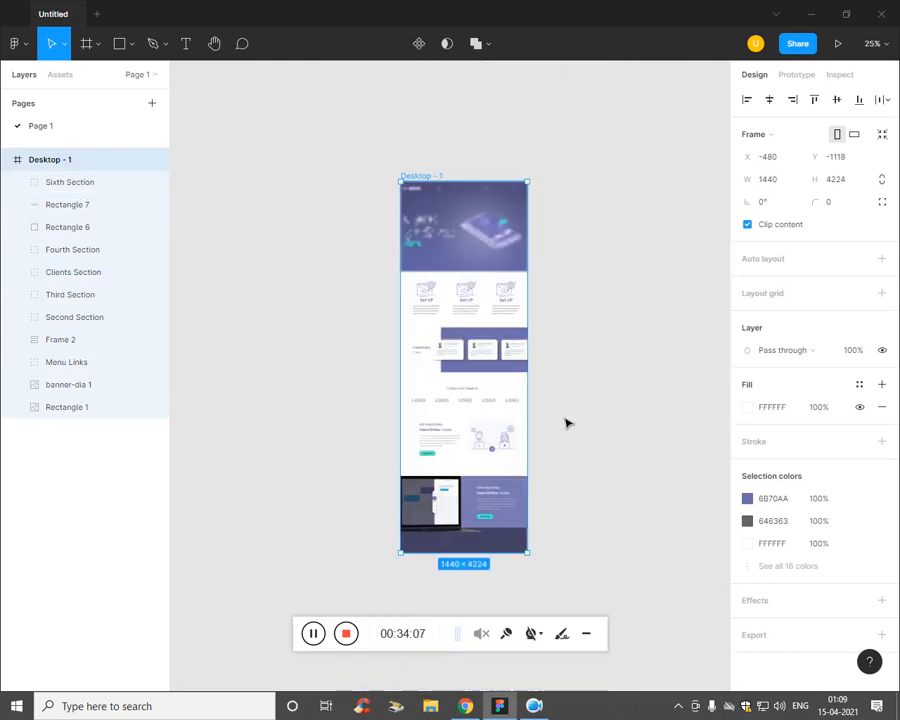
click(577, 403)
Step: Check the earlier PDF in the browser, then export Desktop - 1 as a PDF
key(alt+Tab)
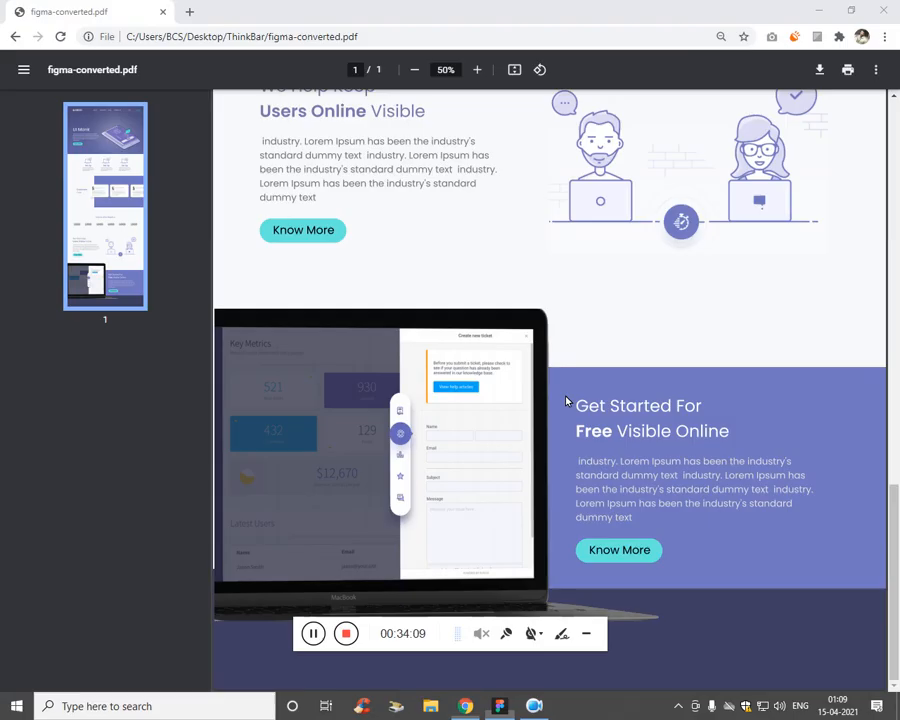
scroll(427, 262, up, 10)
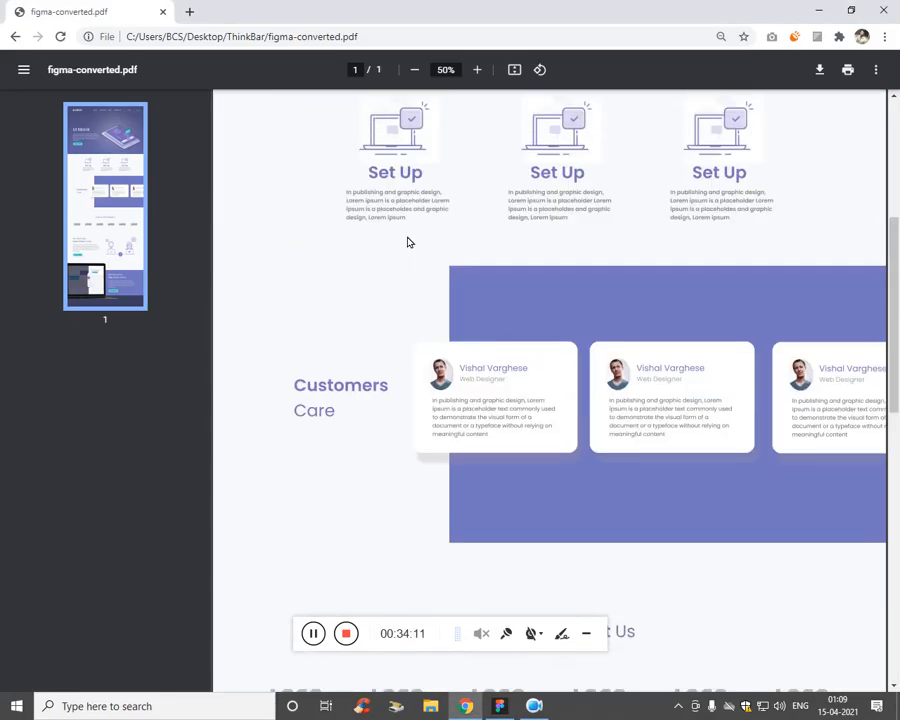
scroll(408, 242, down, 8)
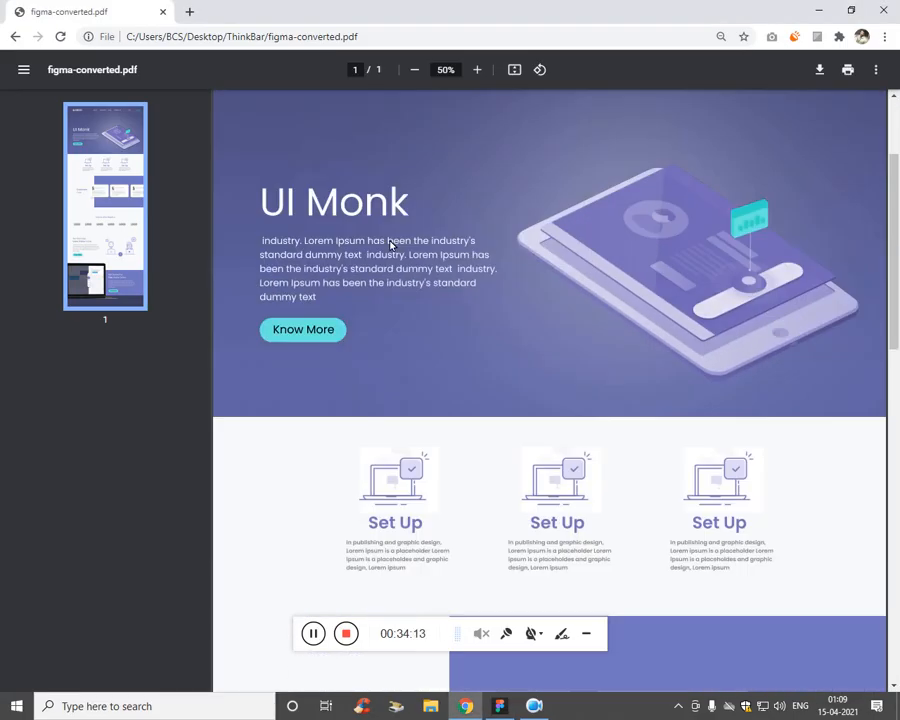
key(alt+Tab)
click(24, 46)
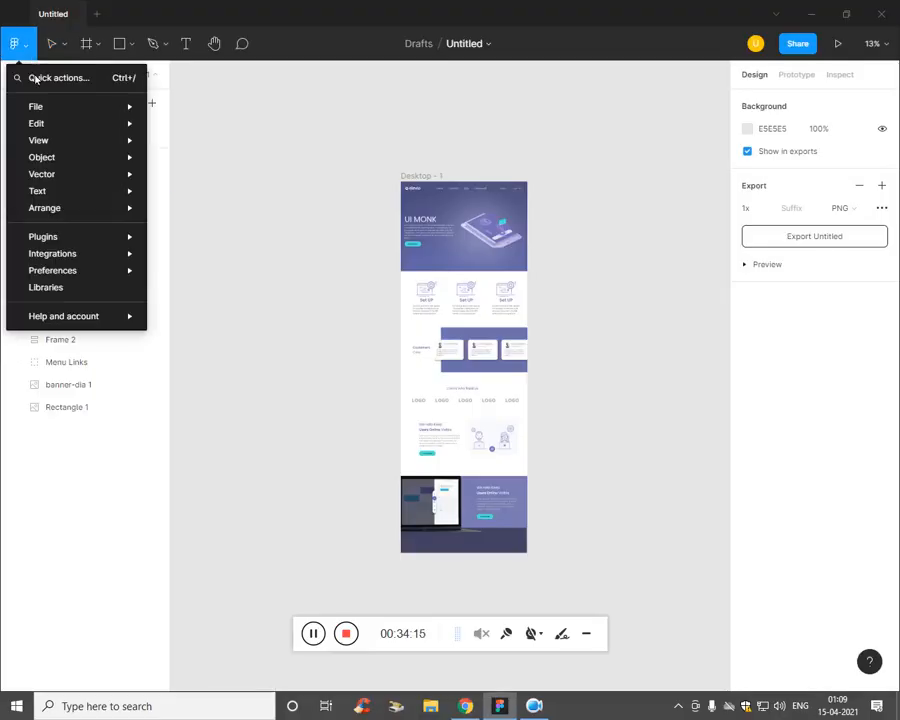
mouse_move(71, 112)
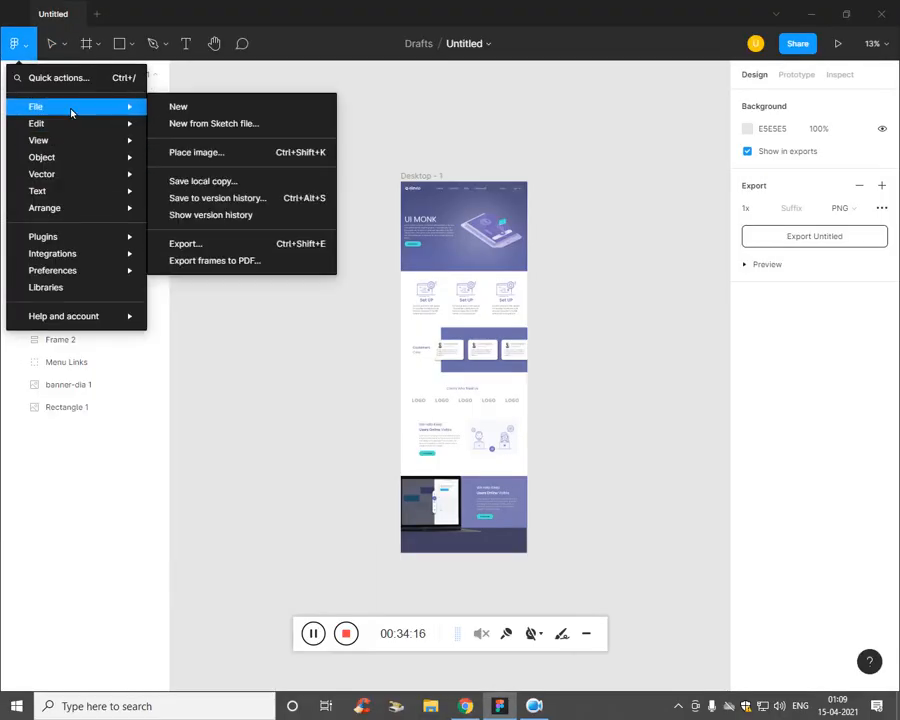
click(241, 264)
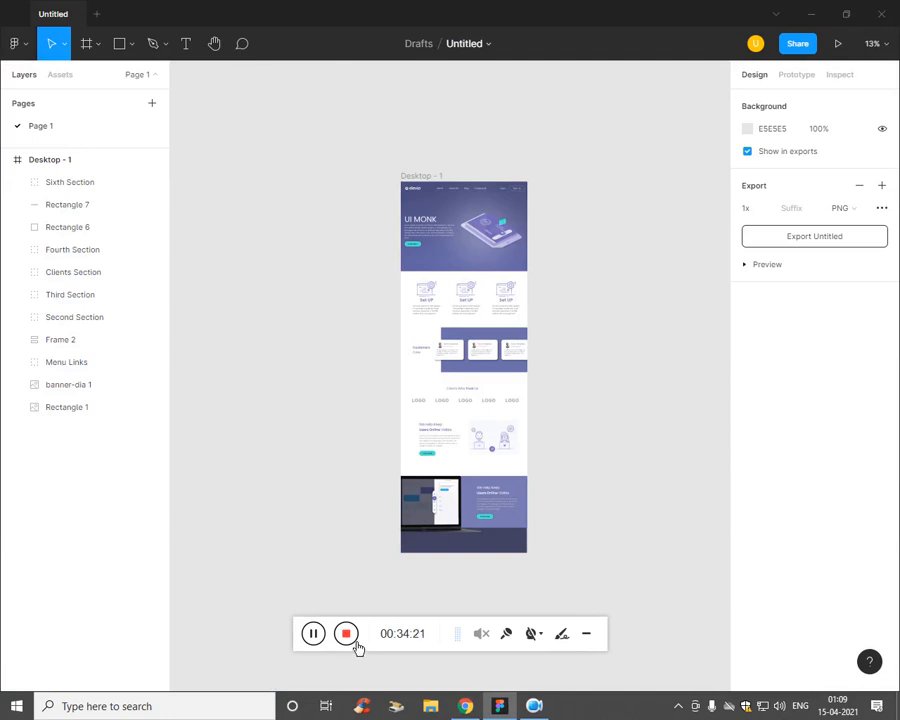
Step: Bring up figma-converted.pdf in Chrome and open new blank tabs beside it
click(466, 706)
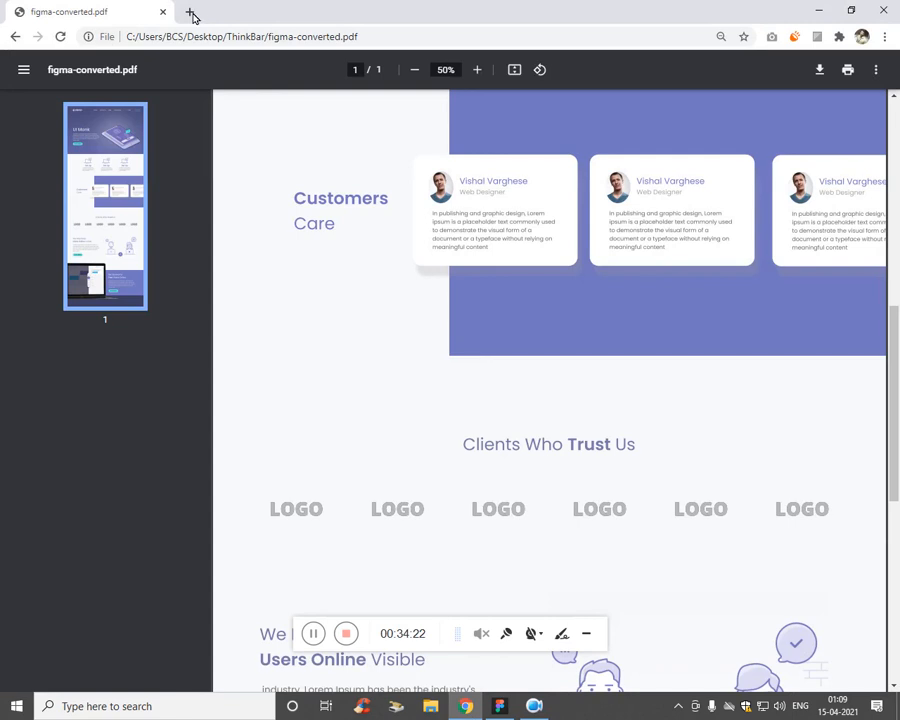
key(ctrl+t)
key(ctrl+t)
key(ctrl+t)
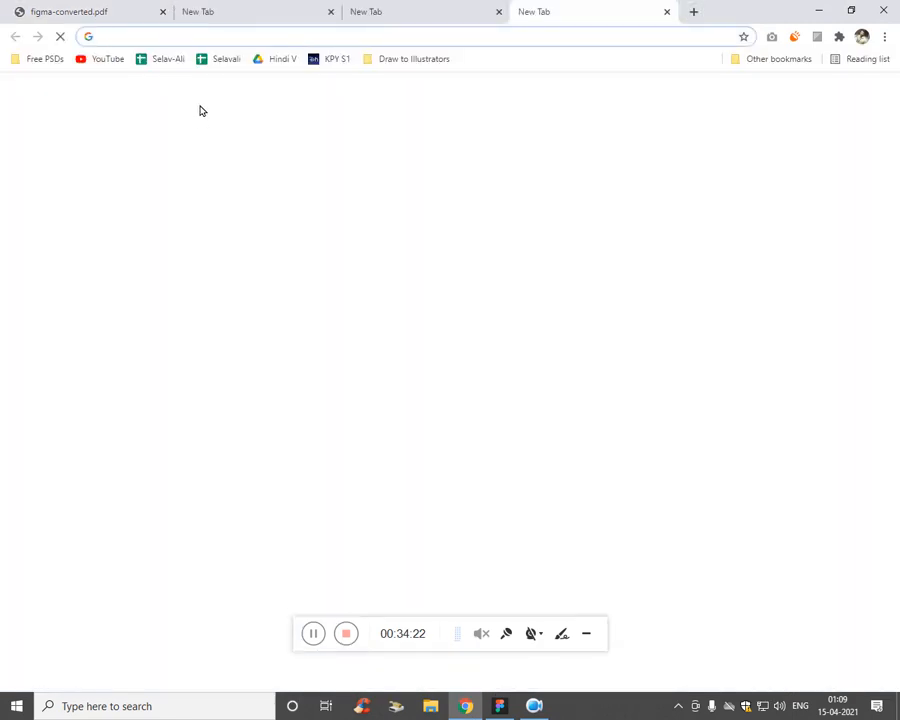